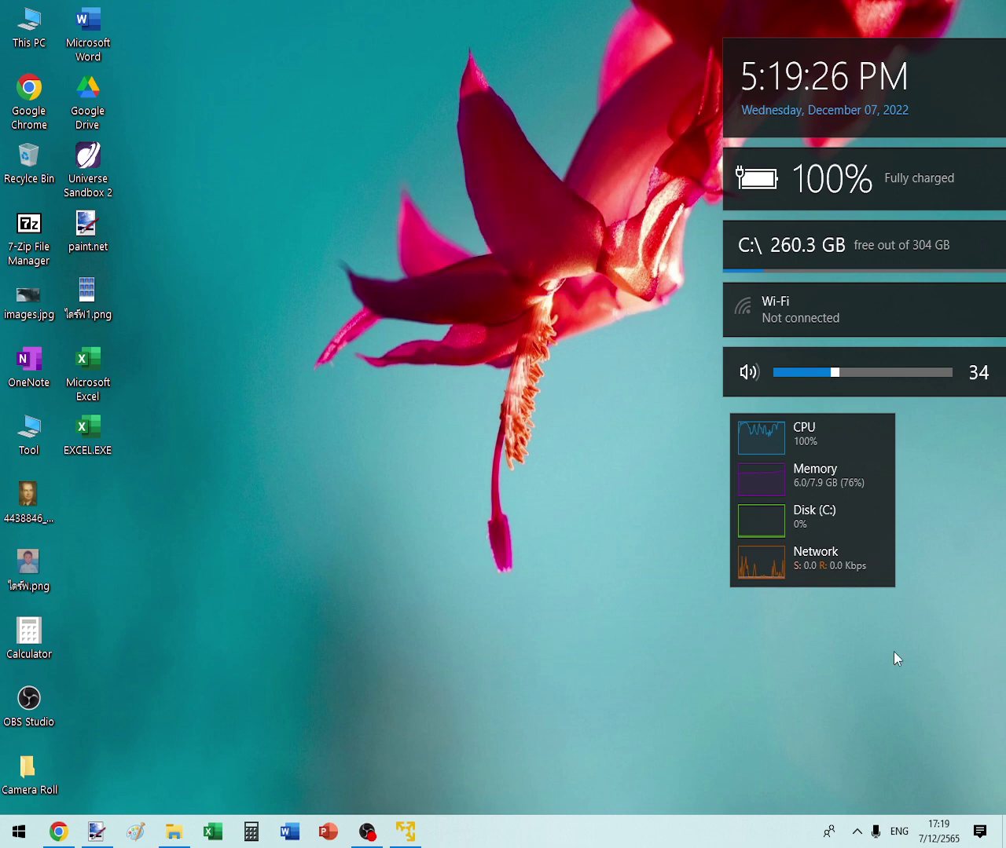
{"action": "left_click_drag", "start_coordinate": [905, 694], "coordinate": [224, 104]}
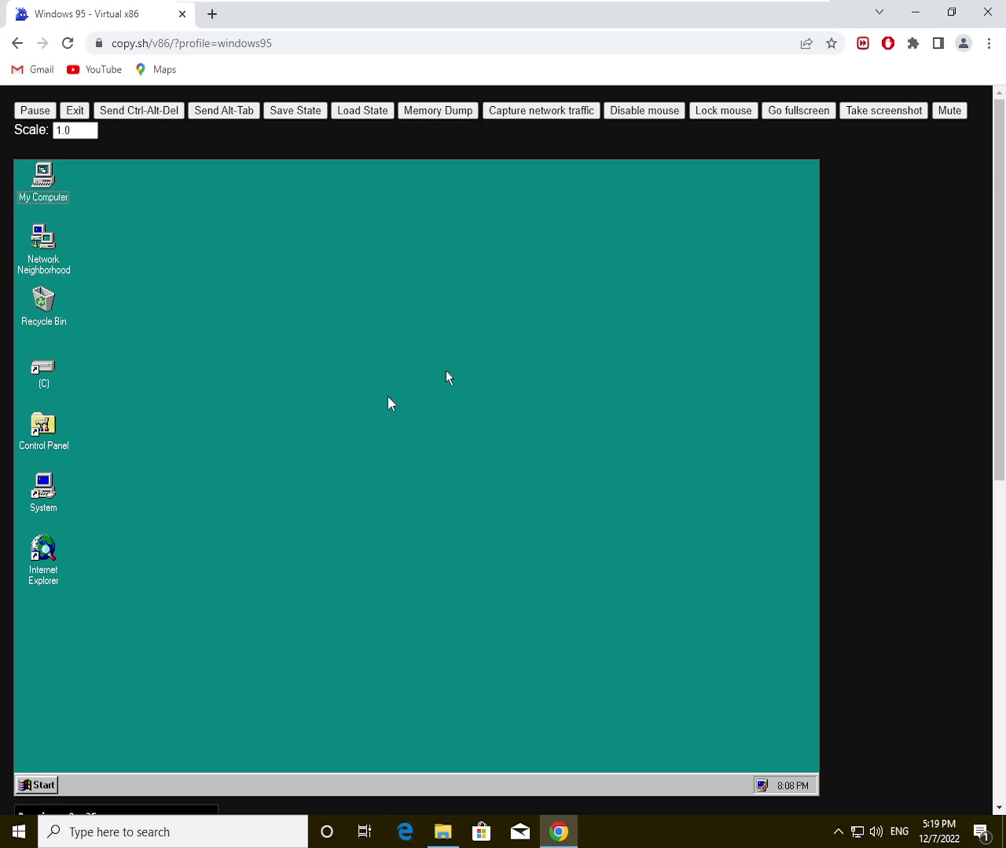
Step: Open the flexVDI WebPortal login page in a new browser tab using the address suggestion for "fl"
{"action": "left_click", "coordinate": [211, 14]}
{"action": "type", "text": "fl"}
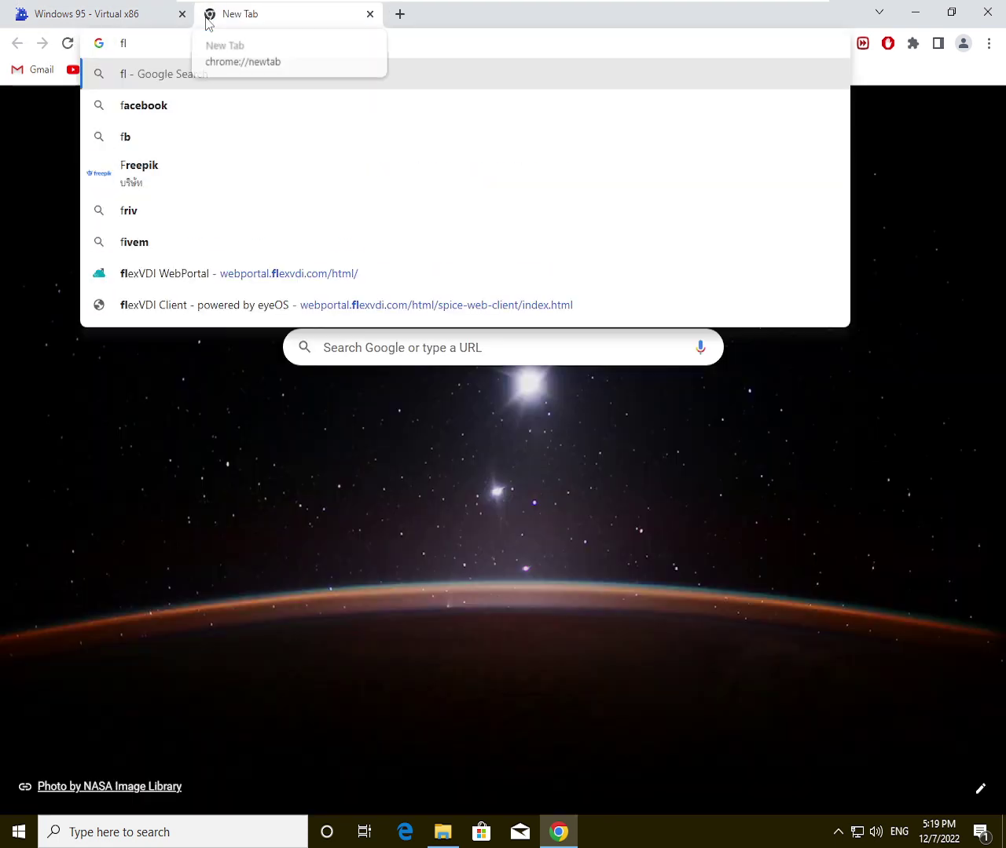
{"action": "key", "text": "Down"}
{"action": "key", "text": "Down"}
{"action": "key", "text": "Down"}
{"action": "key", "text": "Down"}
{"action": "key", "text": "Down"}
{"action": "key", "text": "Down"}
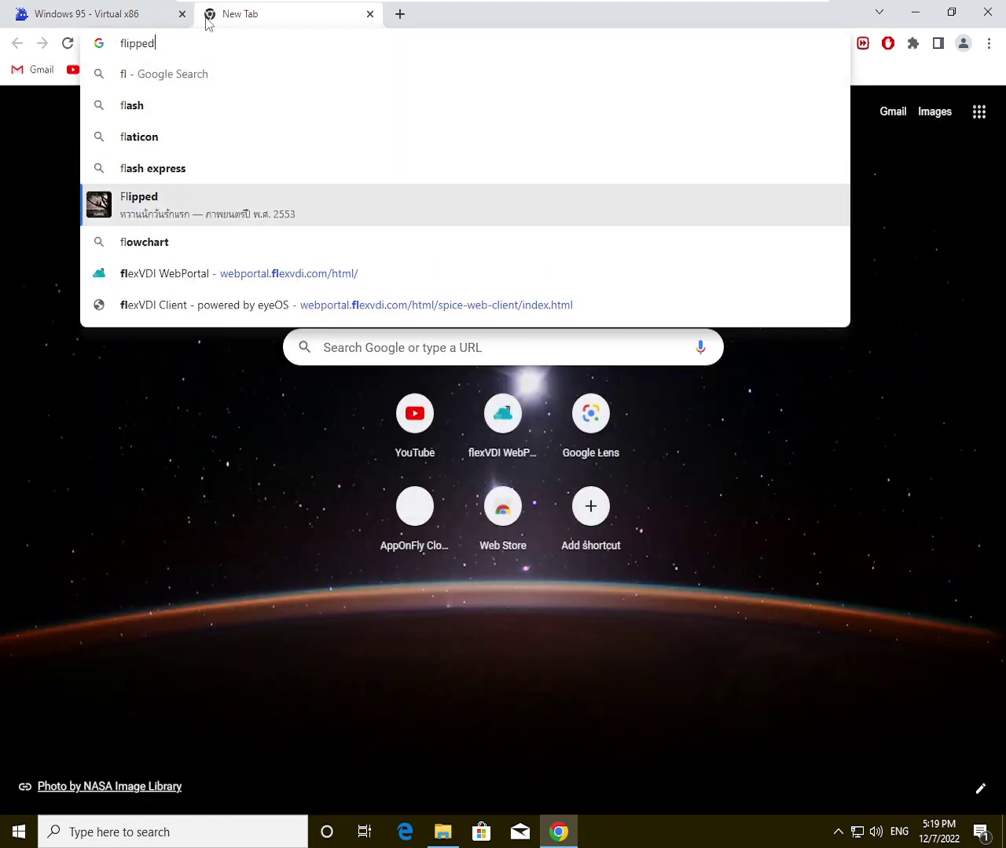
{"action": "key", "text": "Return"}
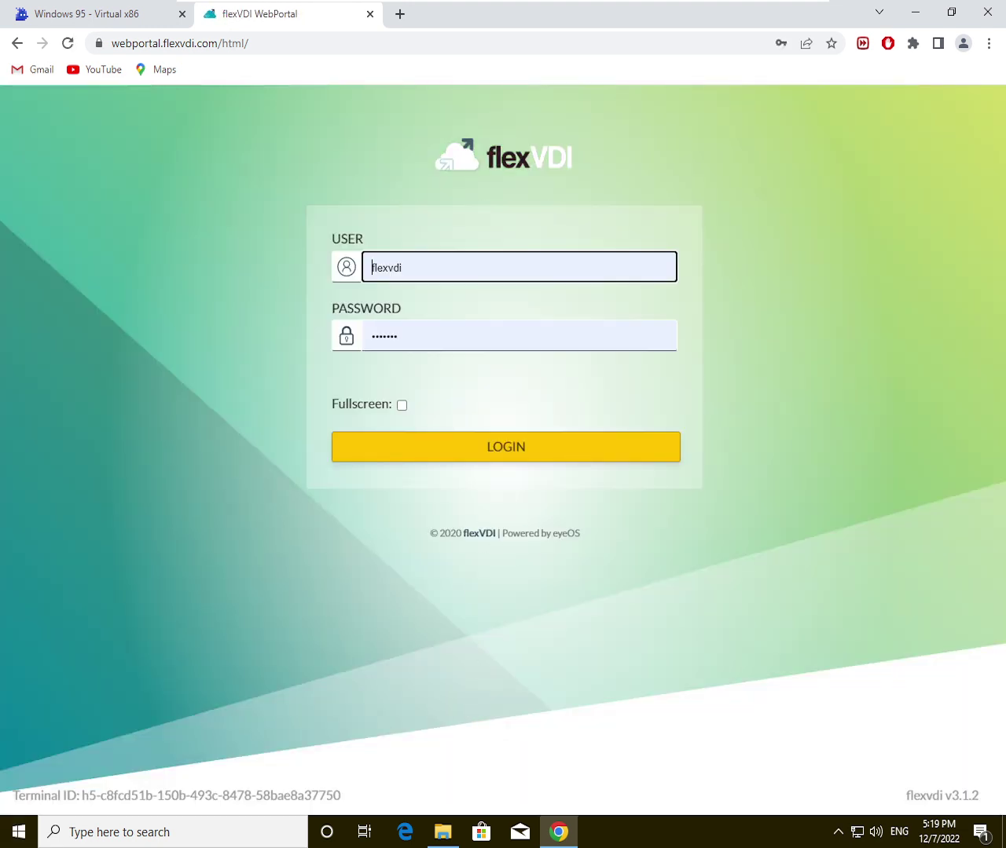
Step: Log in to flexVDI with the prefilled credentials and launch the Windows 10 desktop with the client menu hidden
{"action": "left_click", "coordinate": [466, 437]}
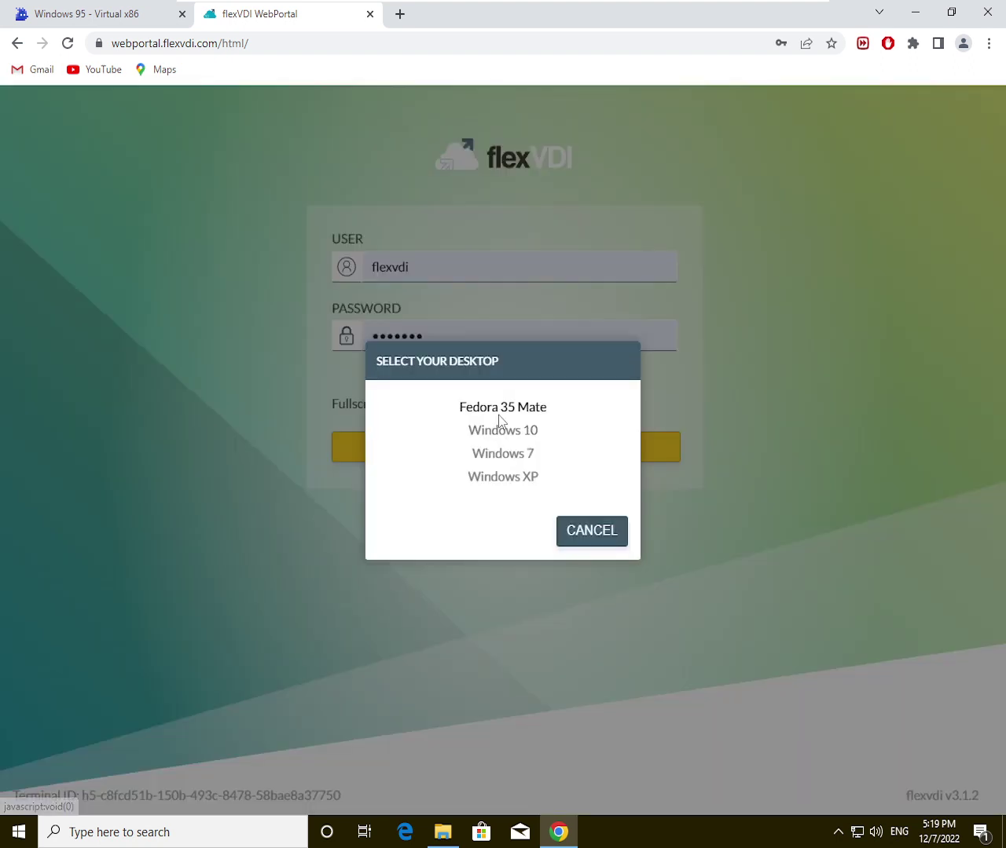
{"action": "left_click", "coordinate": [471, 432]}
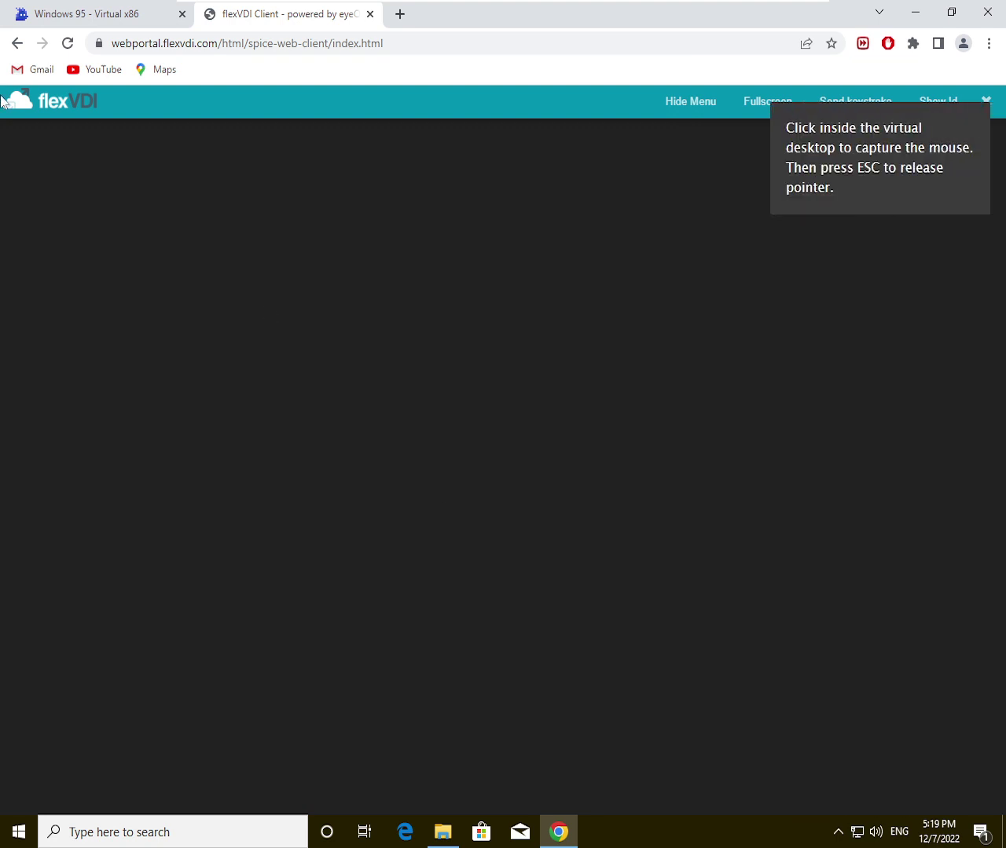
{"action": "left_click", "coordinate": [699, 104]}
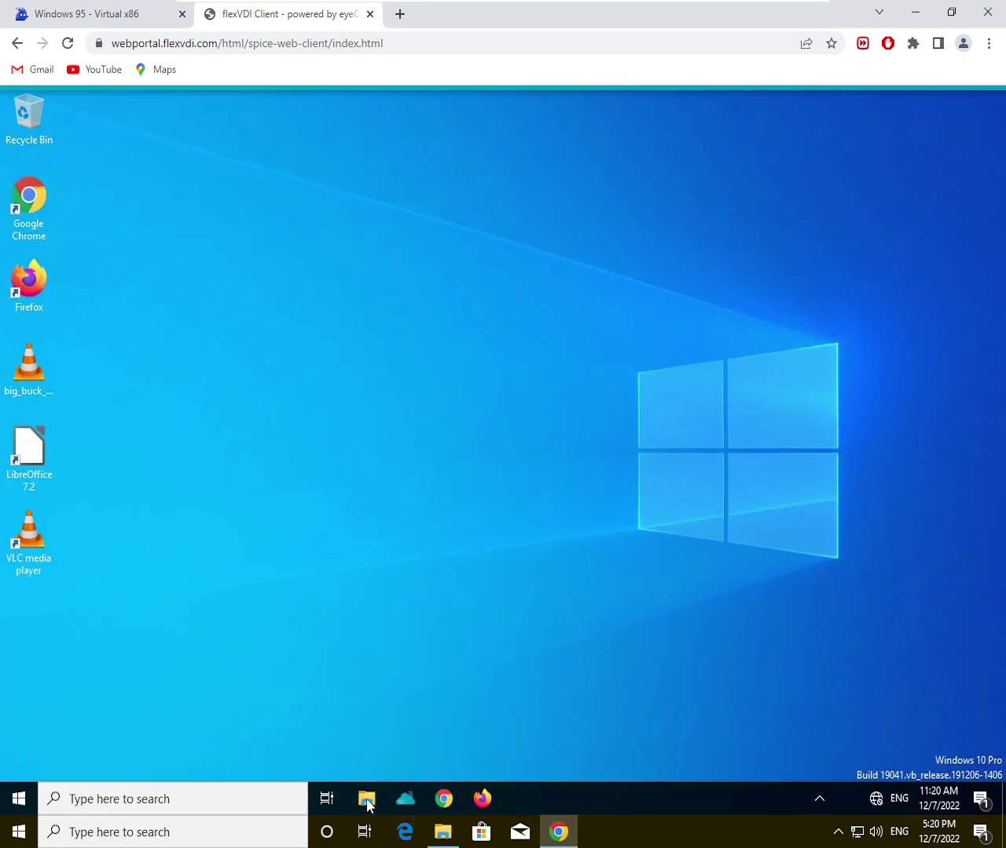
Step: Check the Windows 95 emulator, capture and release the pointer there, and return to the flexVDI desktop
{"action": "left_click", "coordinate": [35, 16]}
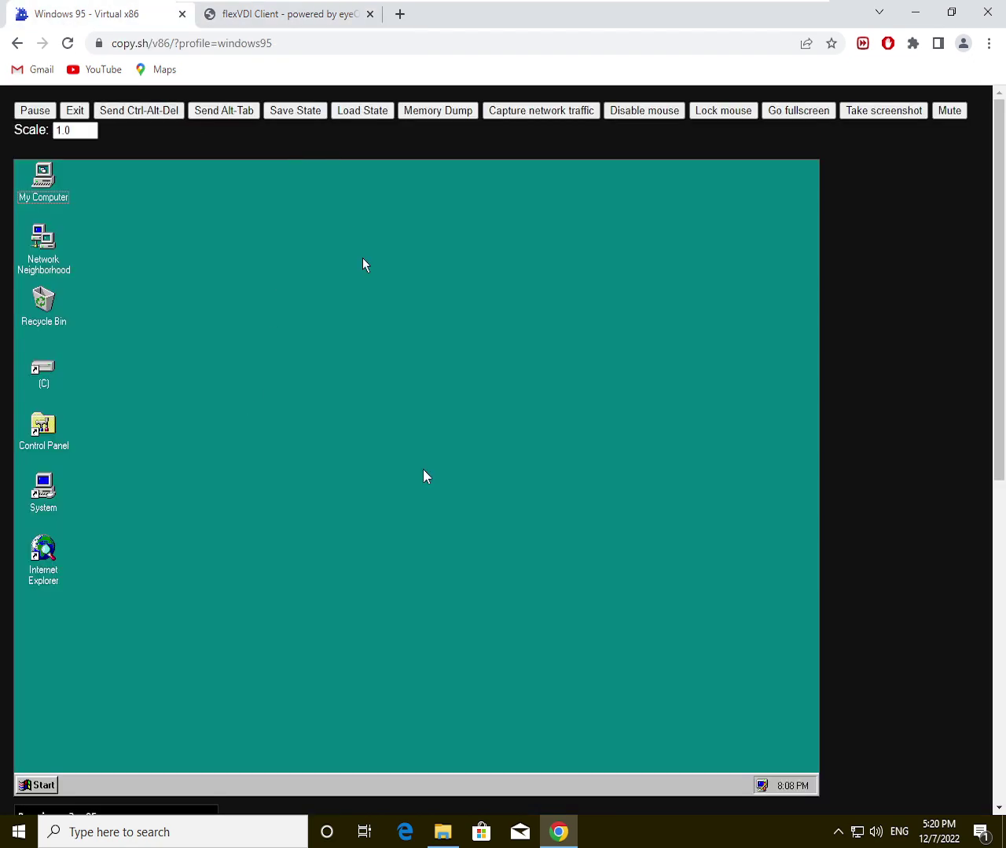
{"action": "left_click", "coordinate": [428, 476]}
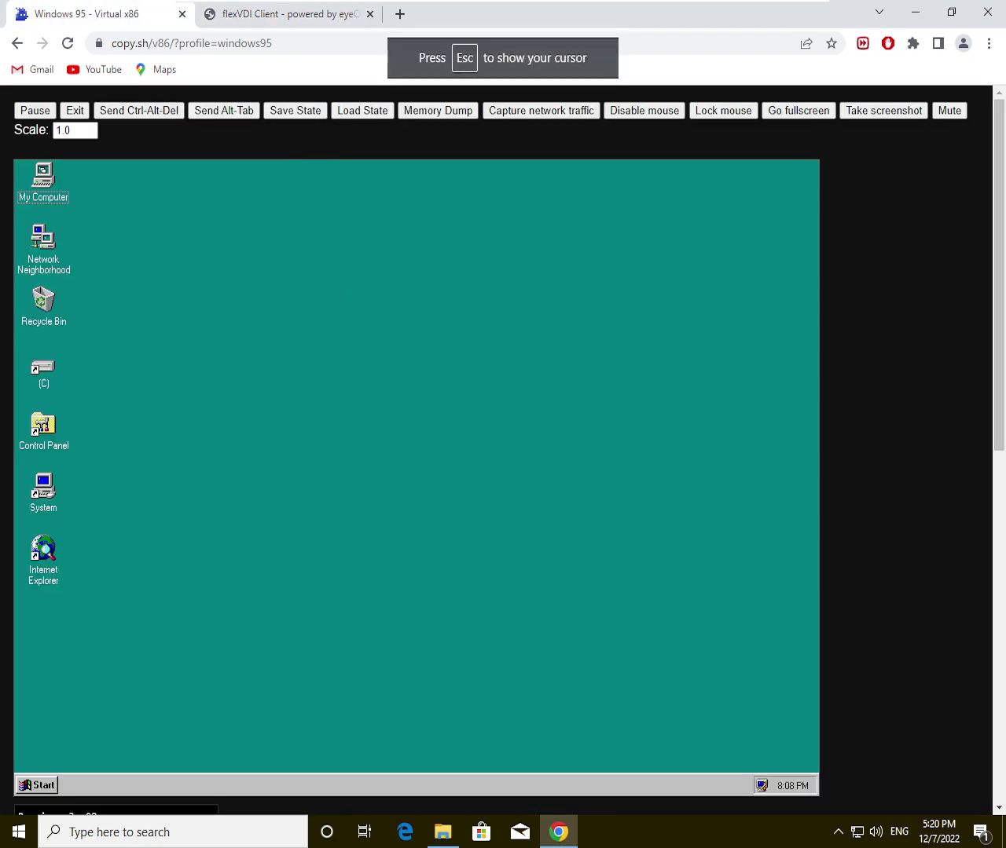
{"action": "key", "text": "Escape"}
{"action": "left_click", "coordinate": [258, 24]}
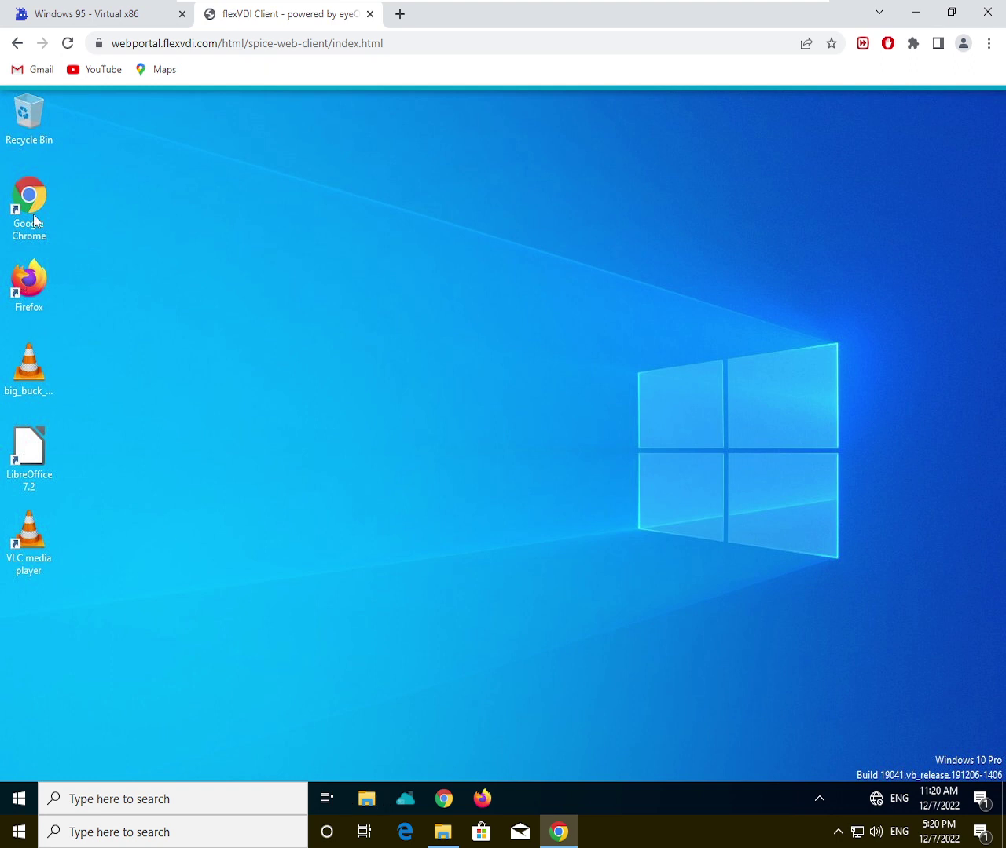
Step: Return to the flexVDI login page and try to launch the Windows 10 desktop again
{"action": "left_click", "coordinate": [17, 43]}
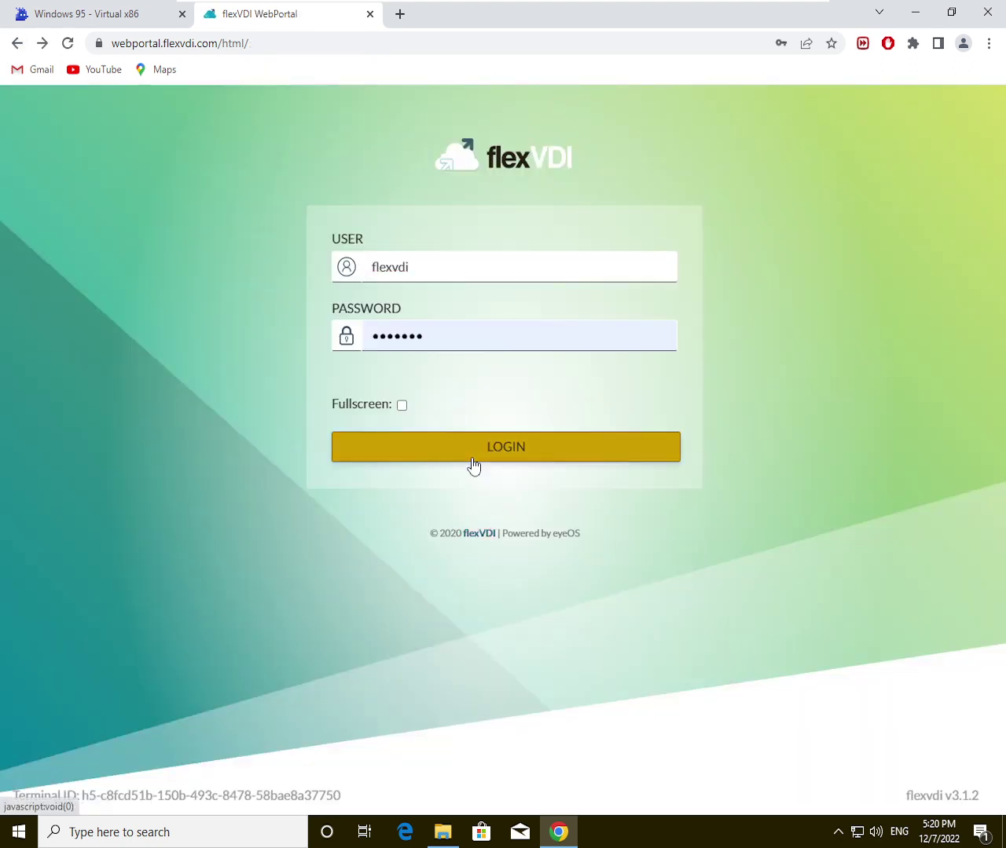
{"action": "left_click", "coordinate": [475, 466]}
{"action": "left_click", "coordinate": [498, 427]}
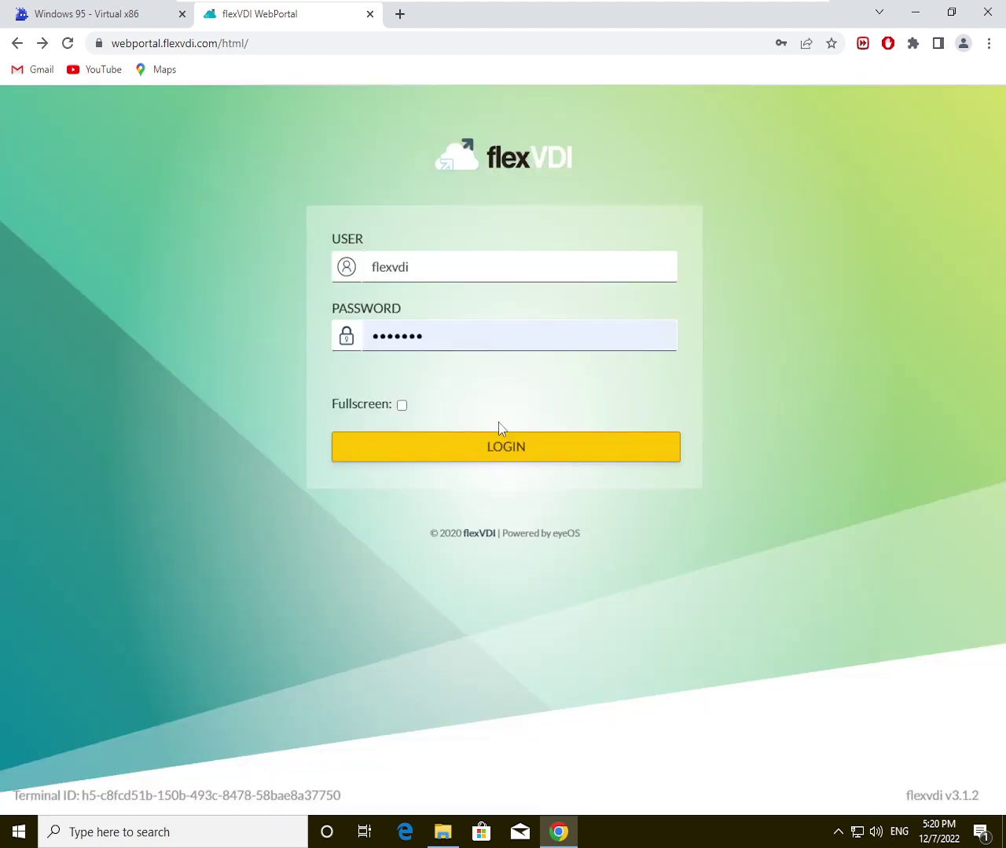
{"action": "left_click", "coordinate": [555, 454]}
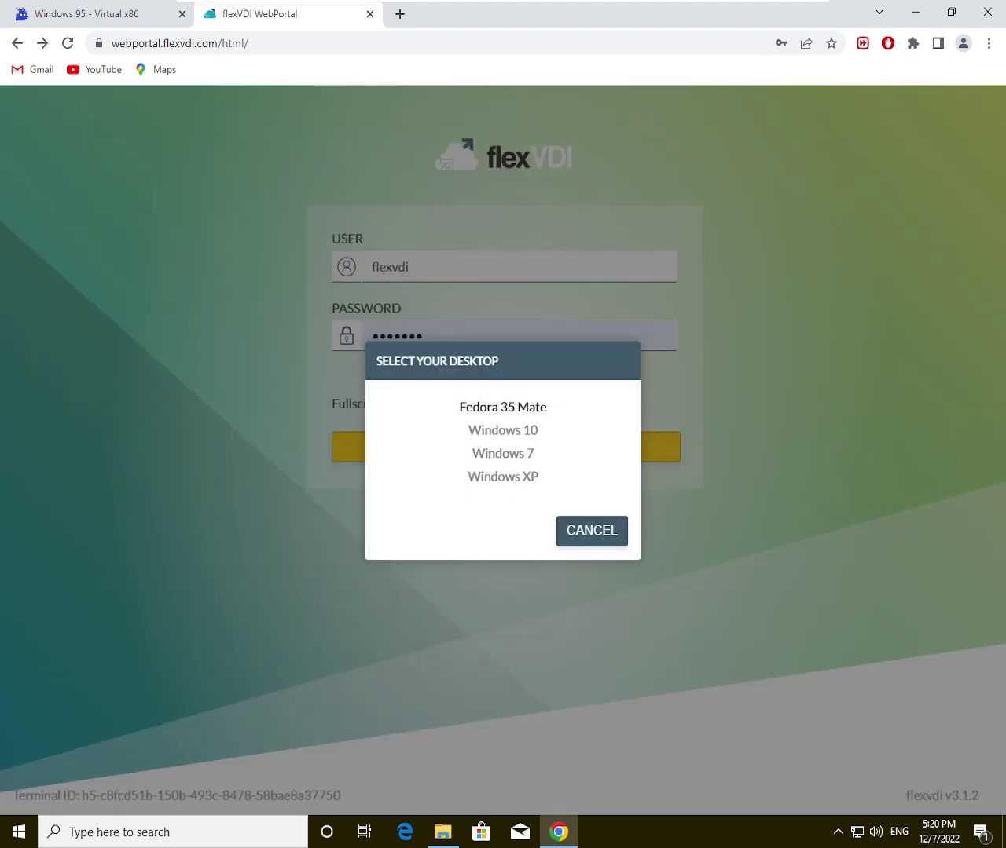
{"action": "left_click", "coordinate": [513, 432]}
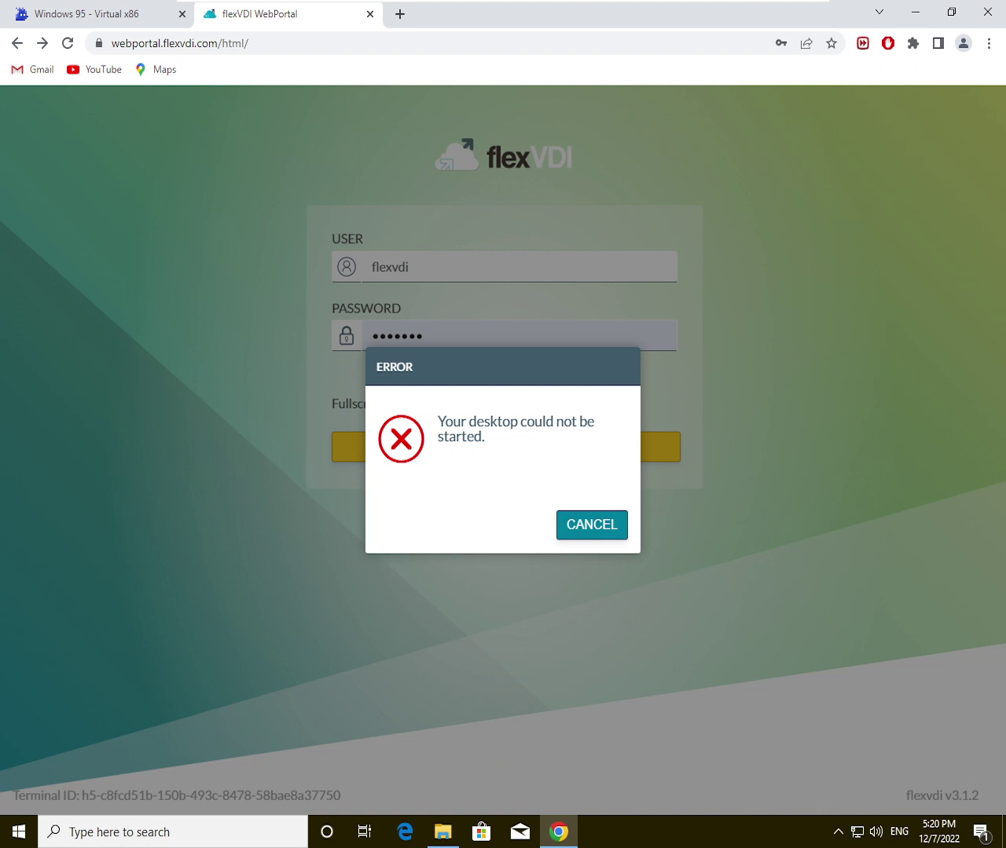
{"action": "left_click_drag", "start_coordinate": [437, 422], "coordinate": [536, 446]}
{"action": "left_click", "coordinate": [593, 526]}
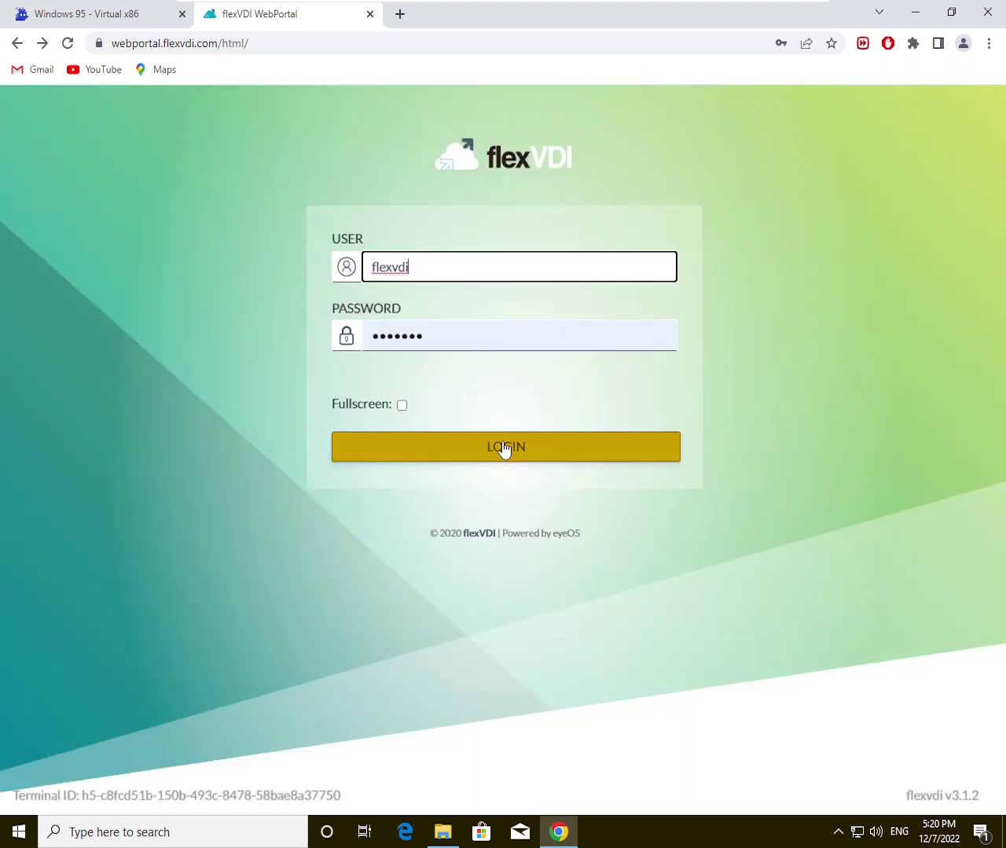
Step: Log in to flexVDI again, start the Windows 10 desktop and hide the client's top menu
{"action": "left_click", "coordinate": [504, 448]}
{"action": "left_click", "coordinate": [505, 430]}
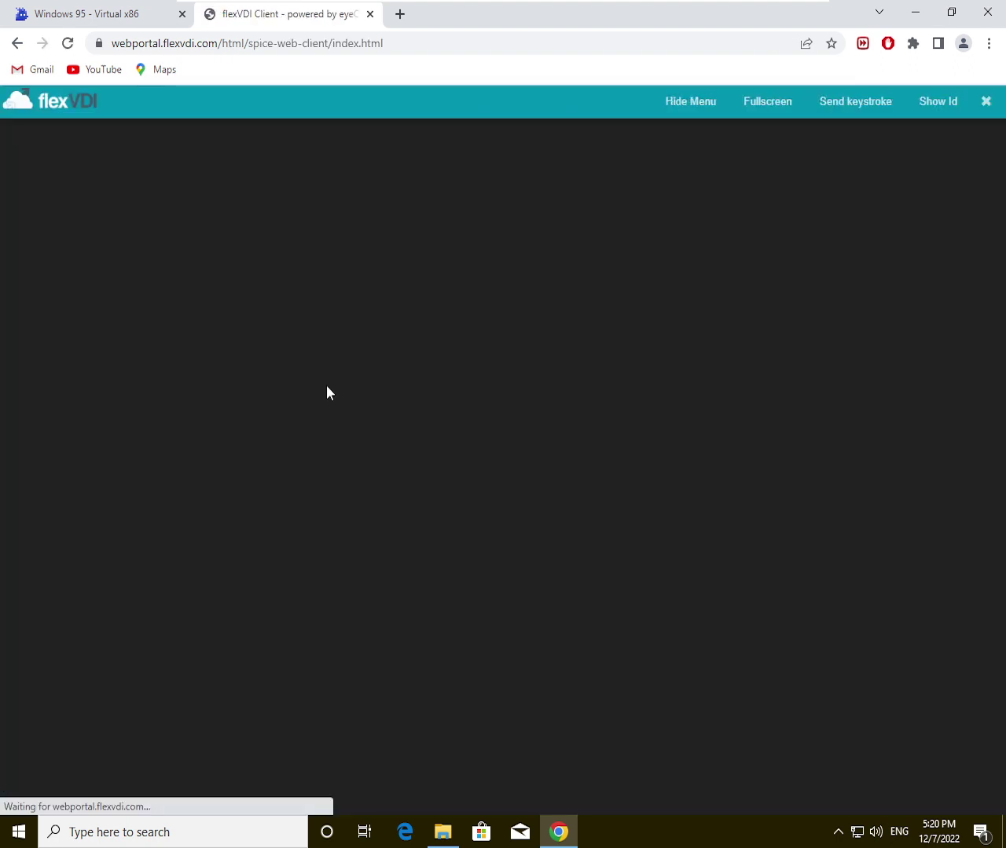
{"action": "left_click", "coordinate": [683, 112]}
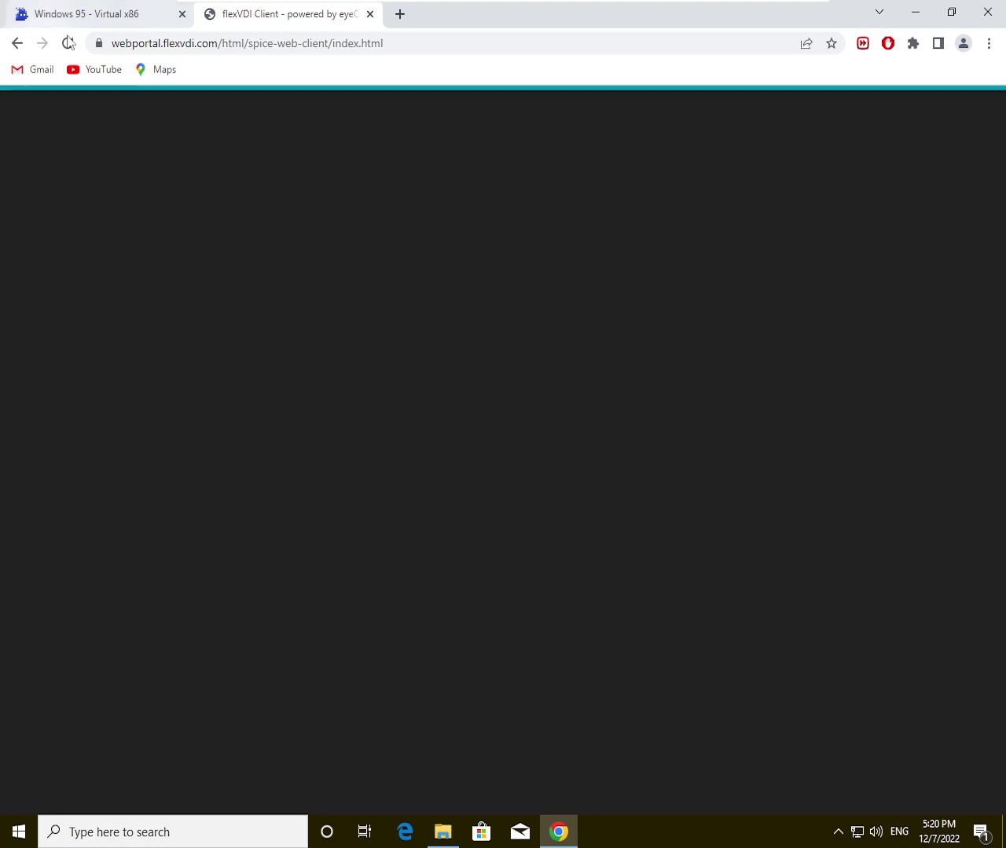
{"action": "left_click", "coordinate": [79, 25]}
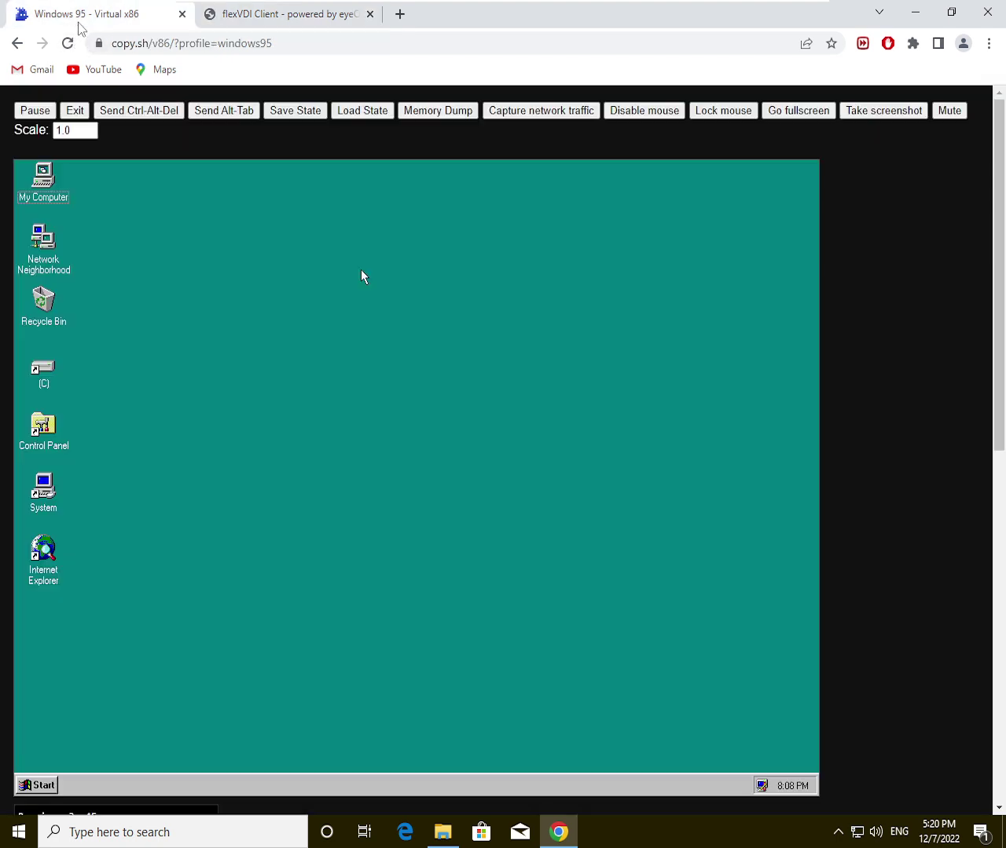
{"action": "left_click", "coordinate": [303, 25]}
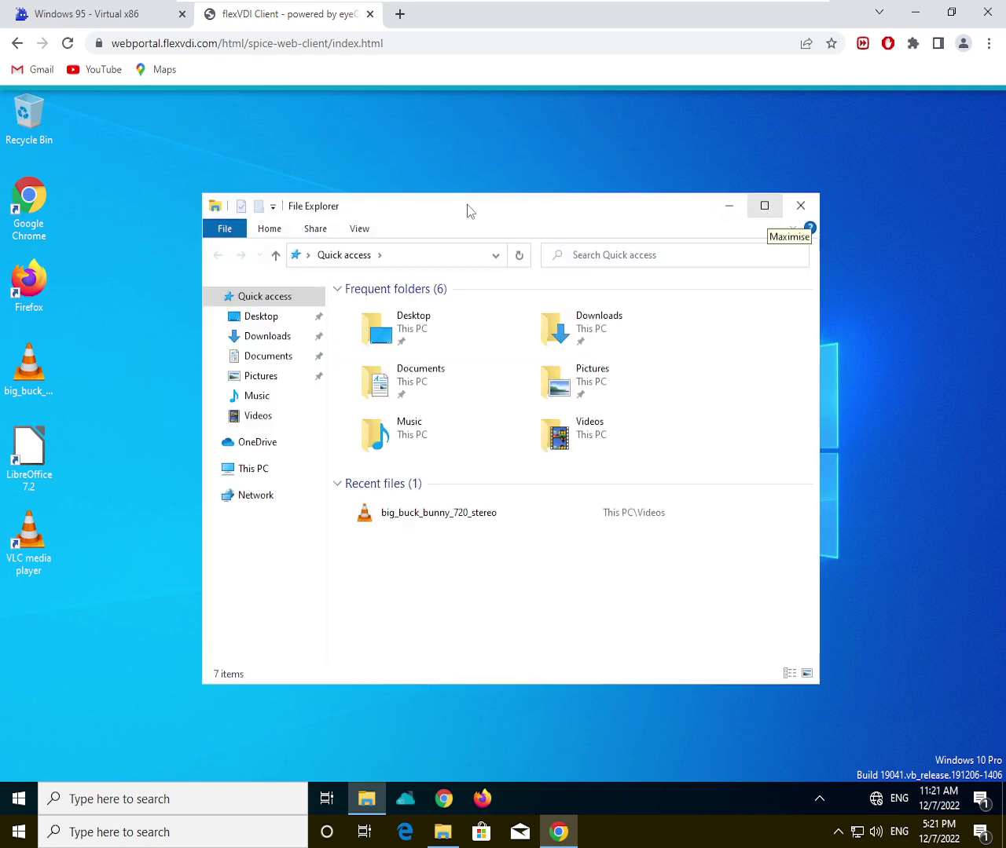
Step: Expand the View ribbon in the remote File Explorer and show file name extensions and hidden items
{"action": "left_click", "coordinate": [359, 227]}
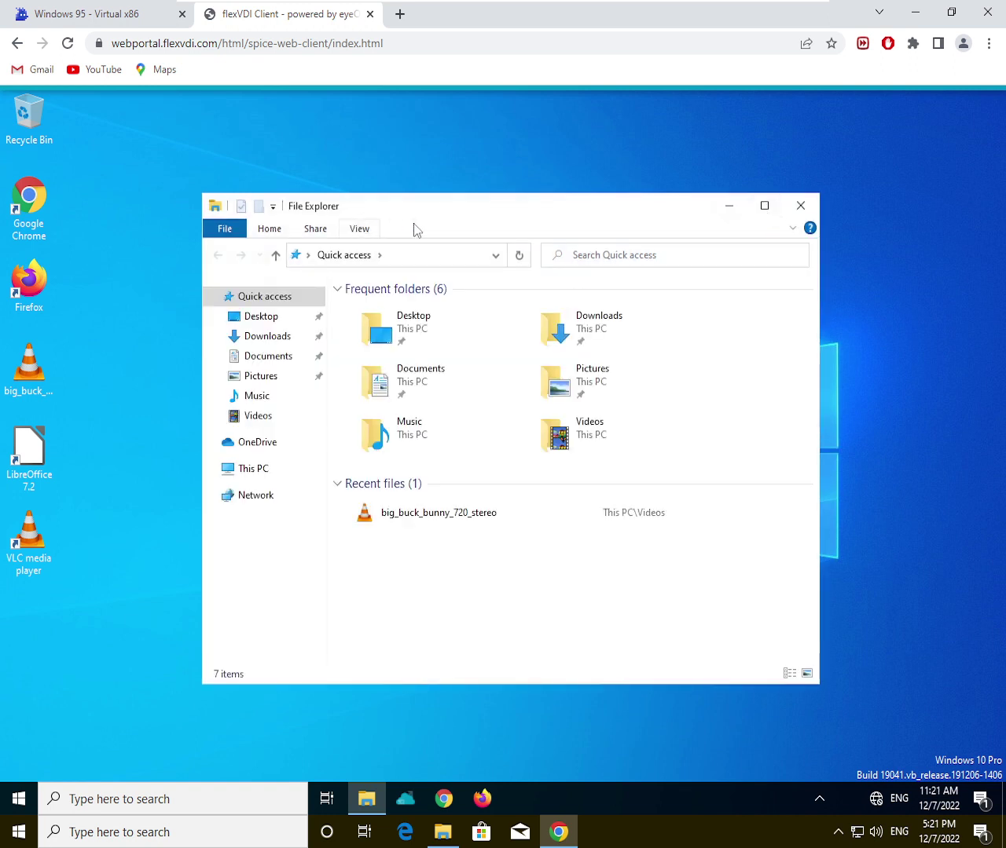
{"action": "left_click", "coordinate": [792, 228]}
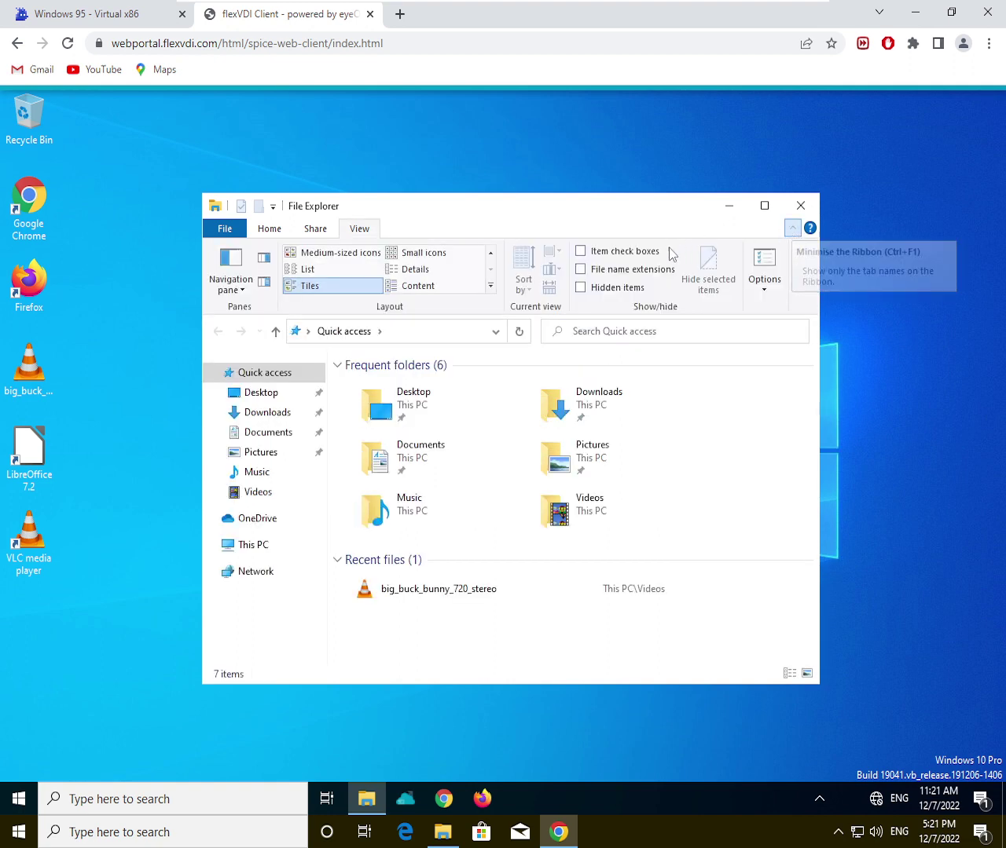
{"action": "left_click", "coordinate": [791, 232]}
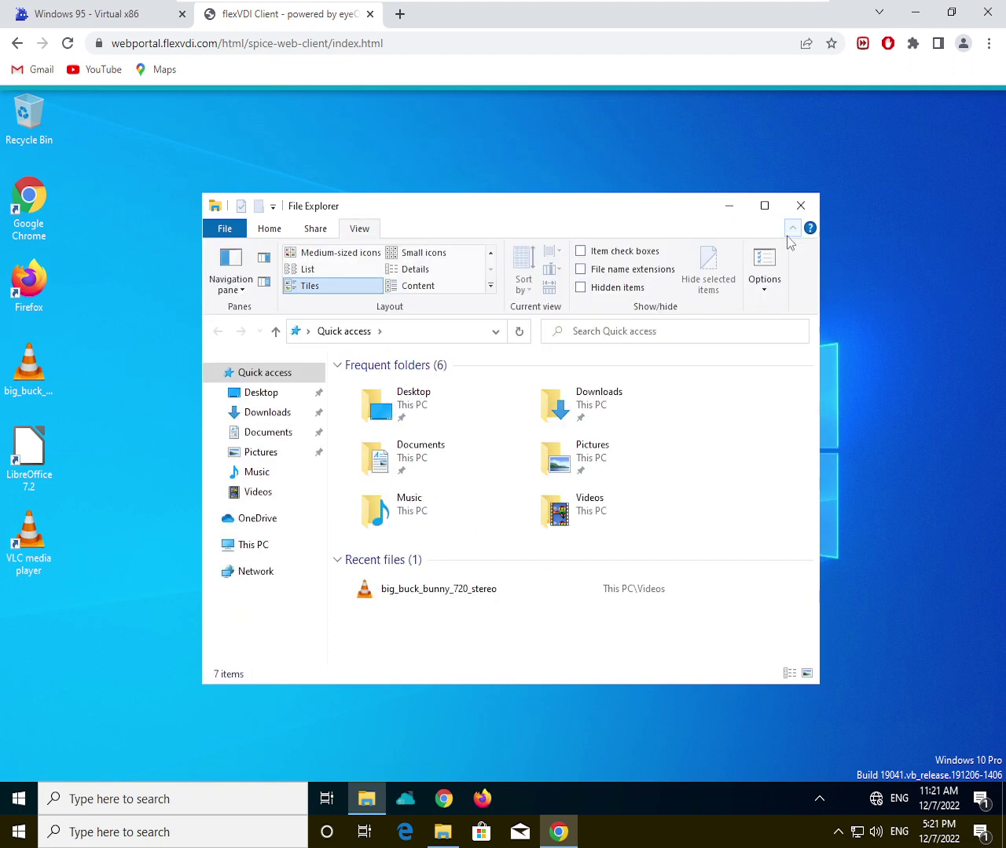
{"action": "left_click", "coordinate": [627, 270]}
Step: Turn off "Hide protected operating system files (Recommended)" in the remote Folder Options and accept the warning
{"action": "left_click", "coordinate": [772, 292]}
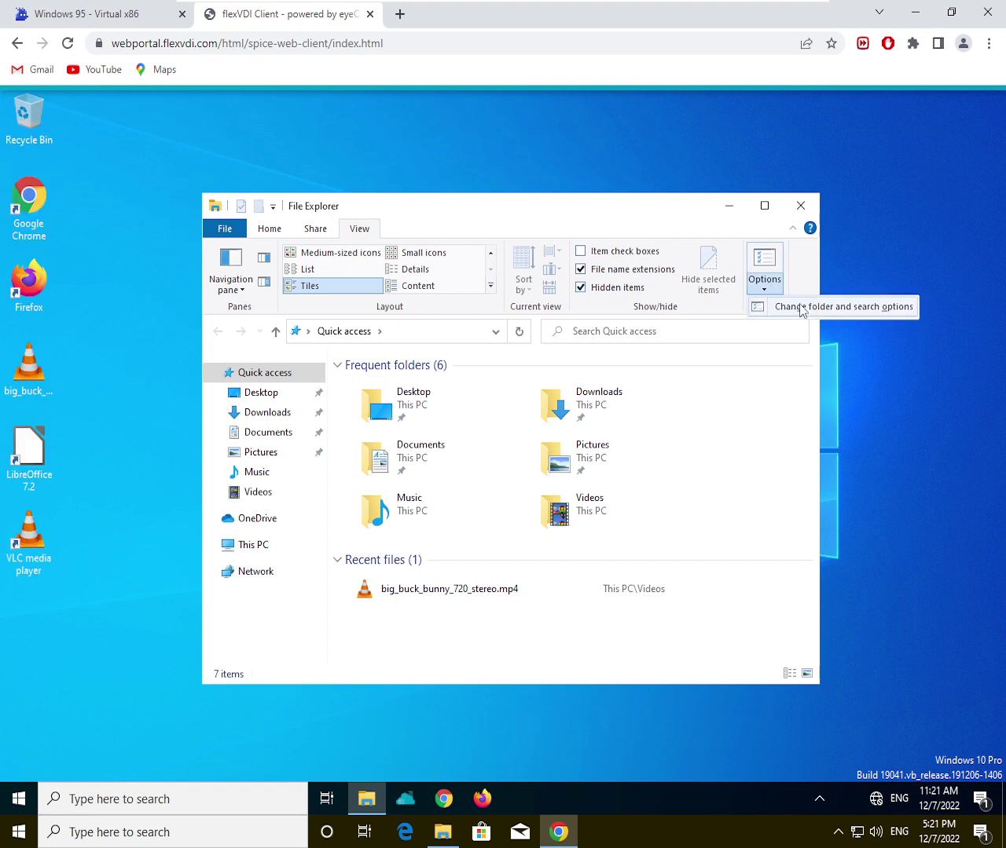
{"action": "left_click", "coordinate": [802, 308]}
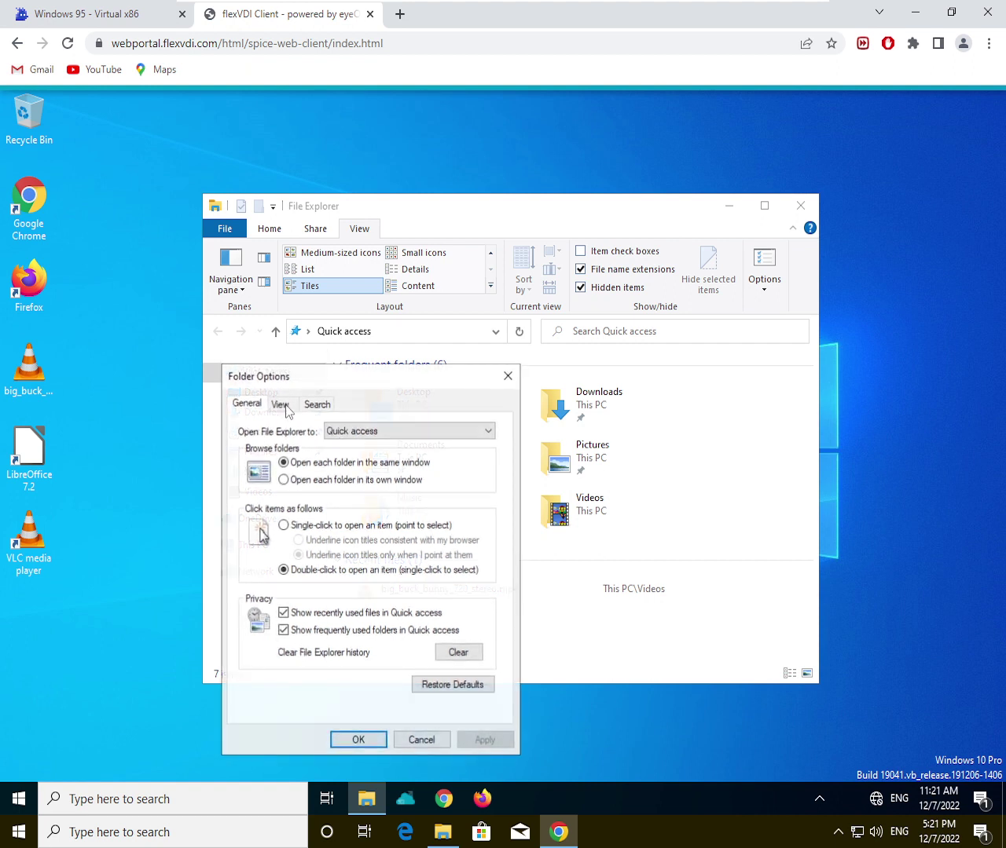
{"action": "left_click", "coordinate": [281, 406]}
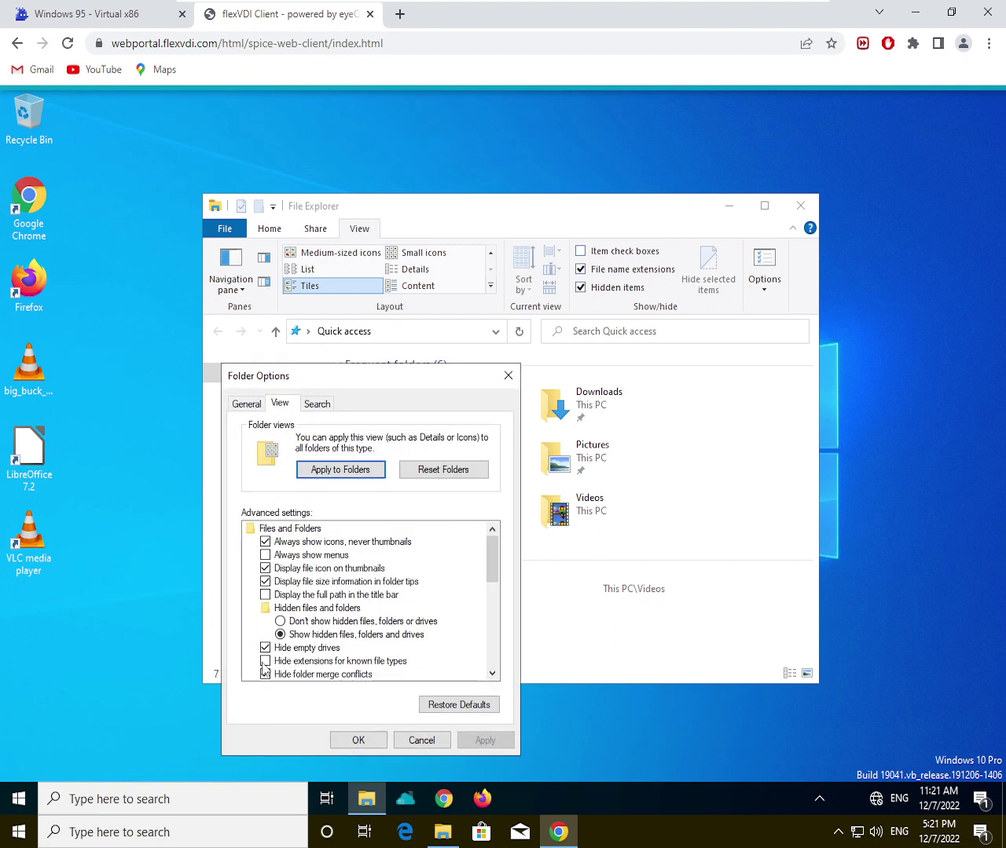
{"action": "scroll", "coordinate": [265, 669], "scroll_direction": "down", "scroll_amount": 1}
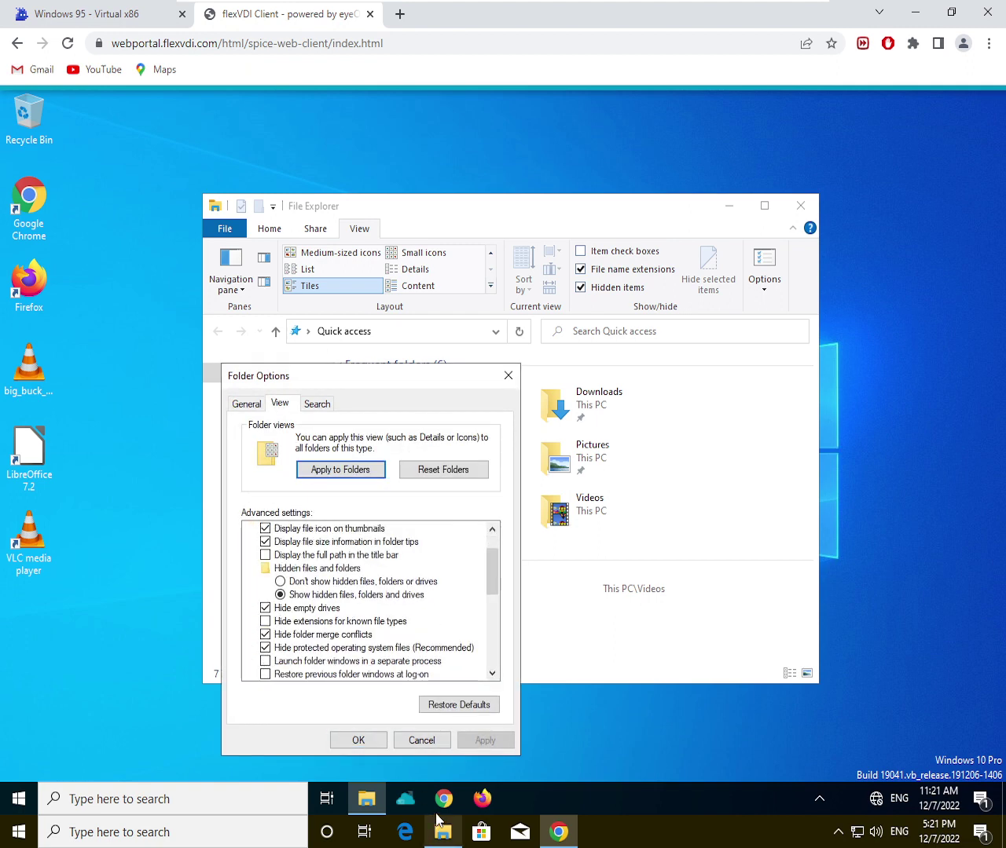
{"action": "left_click", "coordinate": [267, 648]}
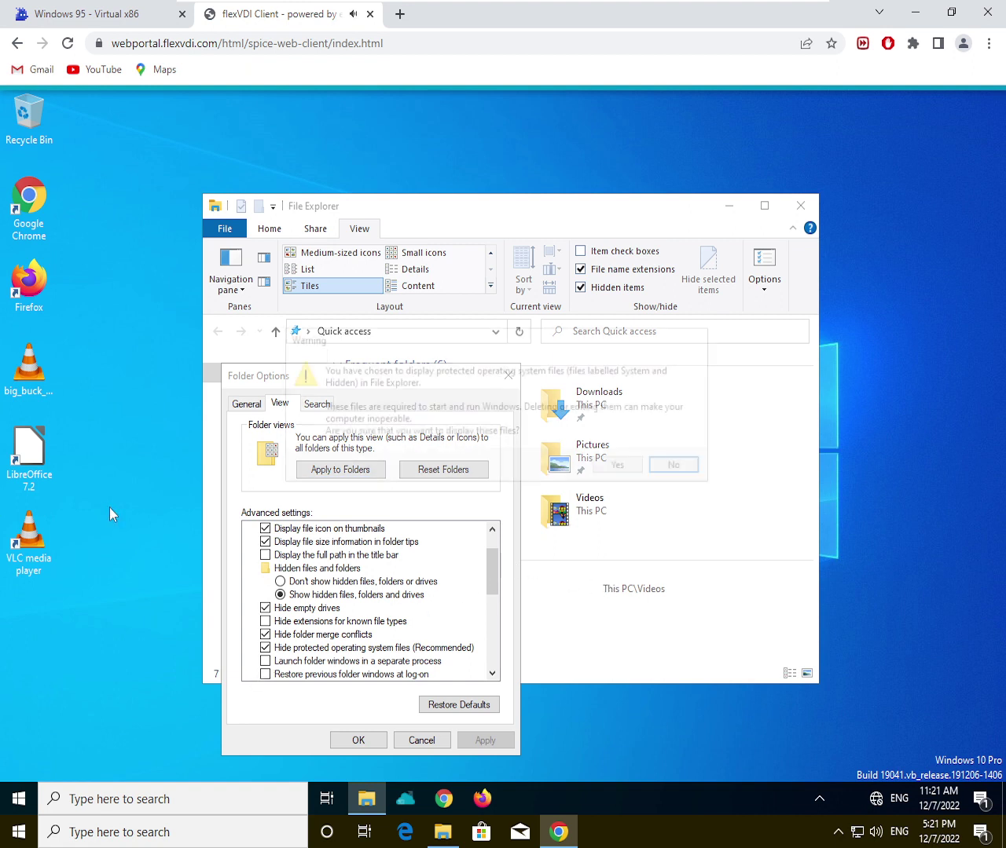
{"action": "left_click", "coordinate": [636, 469]}
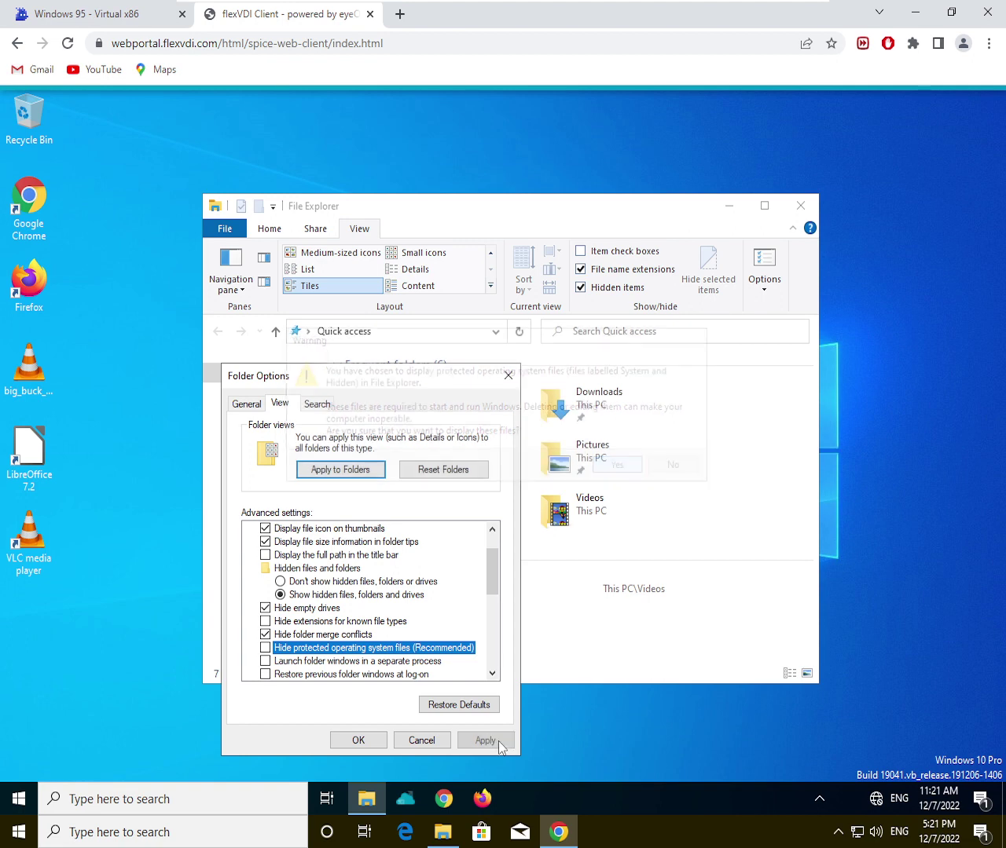
{"action": "left_click", "coordinate": [358, 740]}
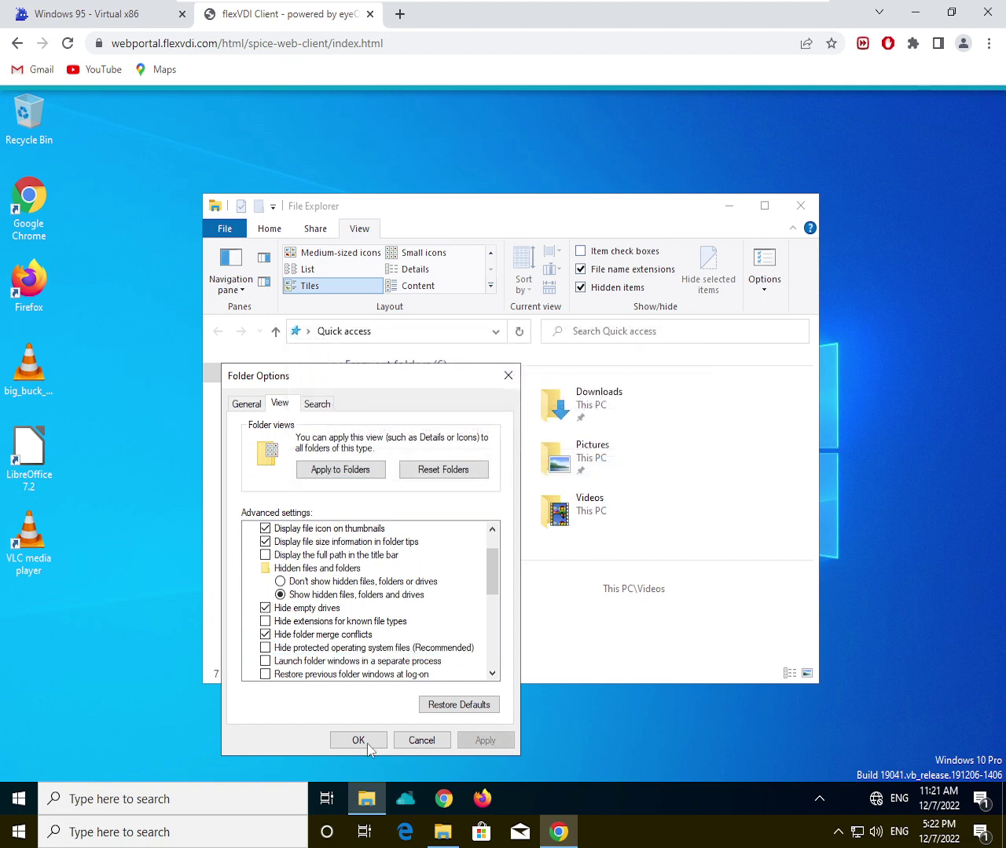
Step: Refresh This PC in the local File Explorer, minimize it, and confirm the remote Folder Options dialog
{"action": "left_click", "coordinate": [450, 839]}
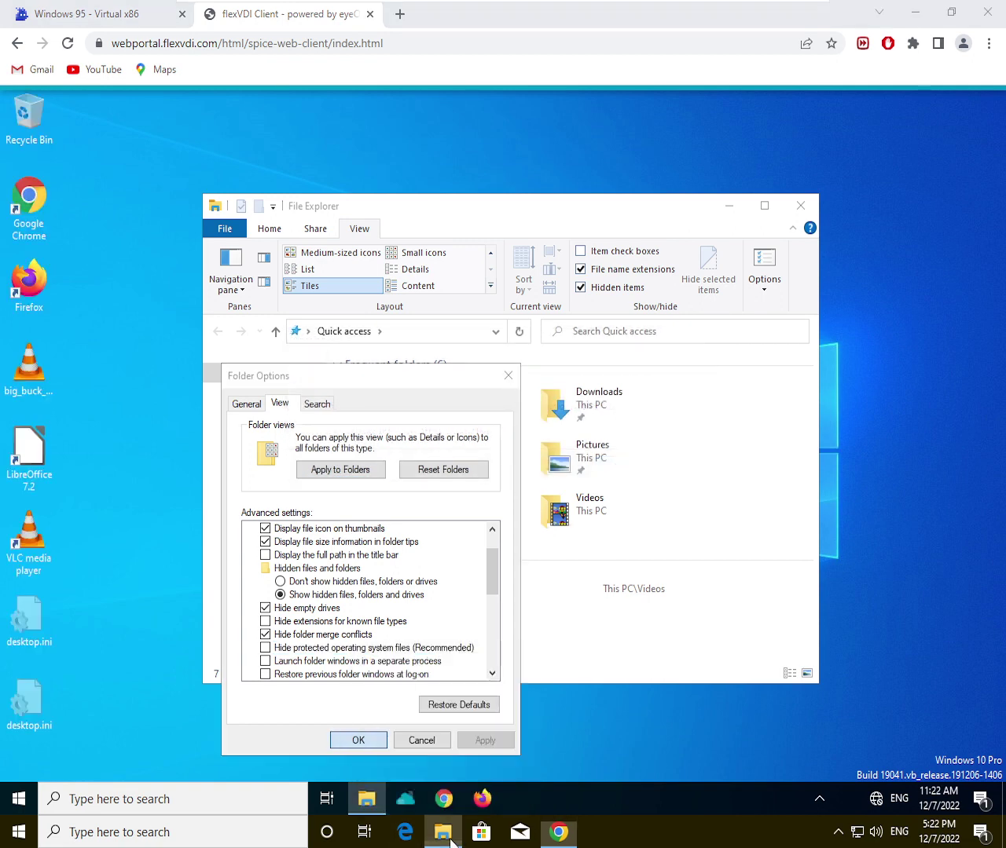
{"action": "right_click", "coordinate": [313, 436]}
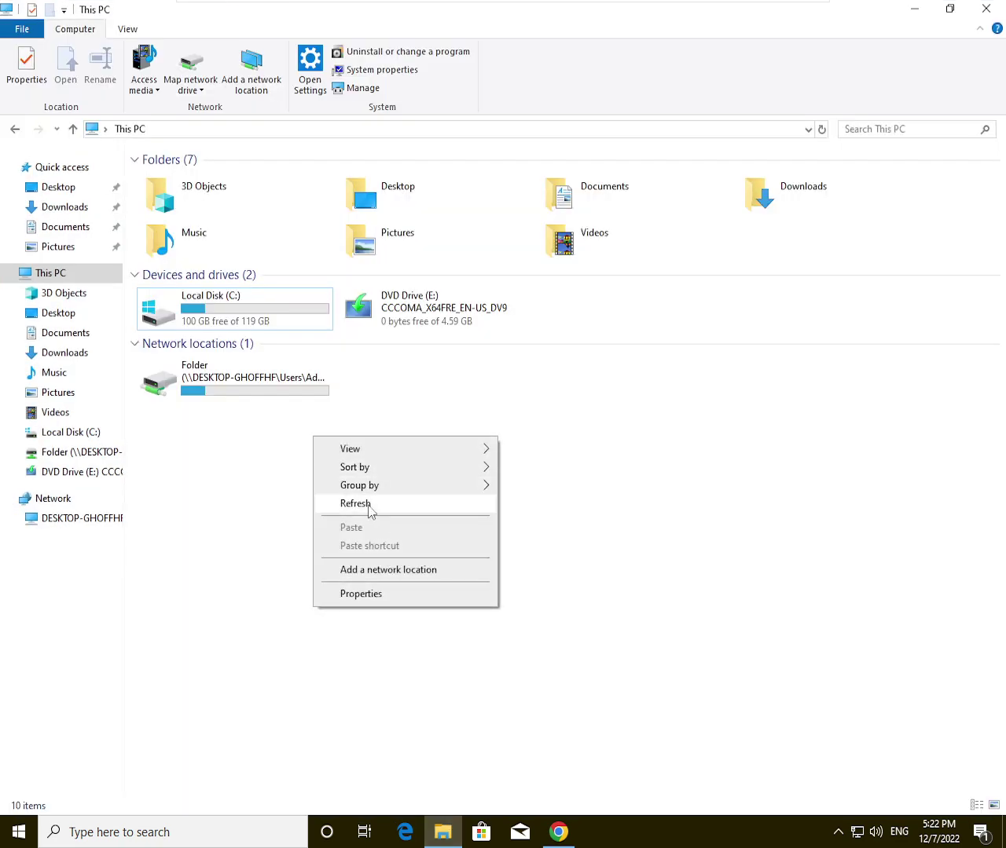
{"action": "left_click", "coordinate": [370, 507]}
{"action": "left_click", "coordinate": [909, 7]}
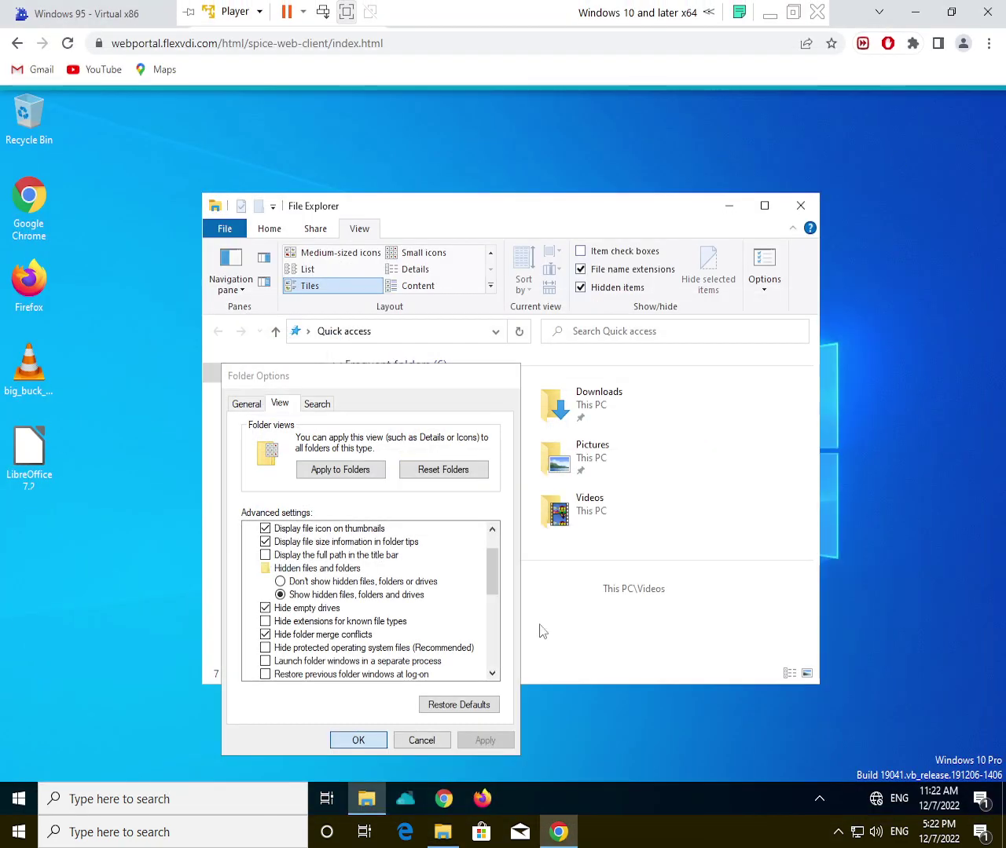
{"action": "left_click", "coordinate": [366, 741]}
Step: Switch to the Windows 95 emulator tab and capture the pointer inside its desktop
{"action": "left_click", "coordinate": [86, 14]}
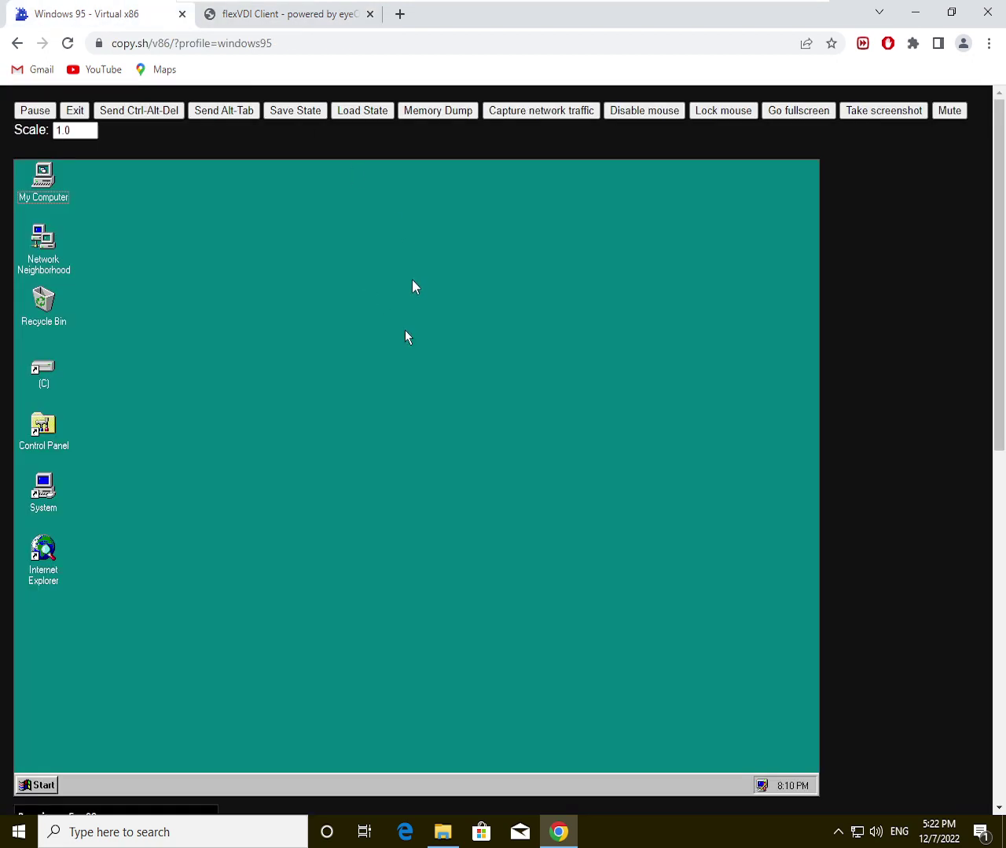
{"action": "left_click", "coordinate": [259, 12]}
{"action": "left_click", "coordinate": [96, 24]}
{"action": "left_click", "coordinate": [450, 498]}
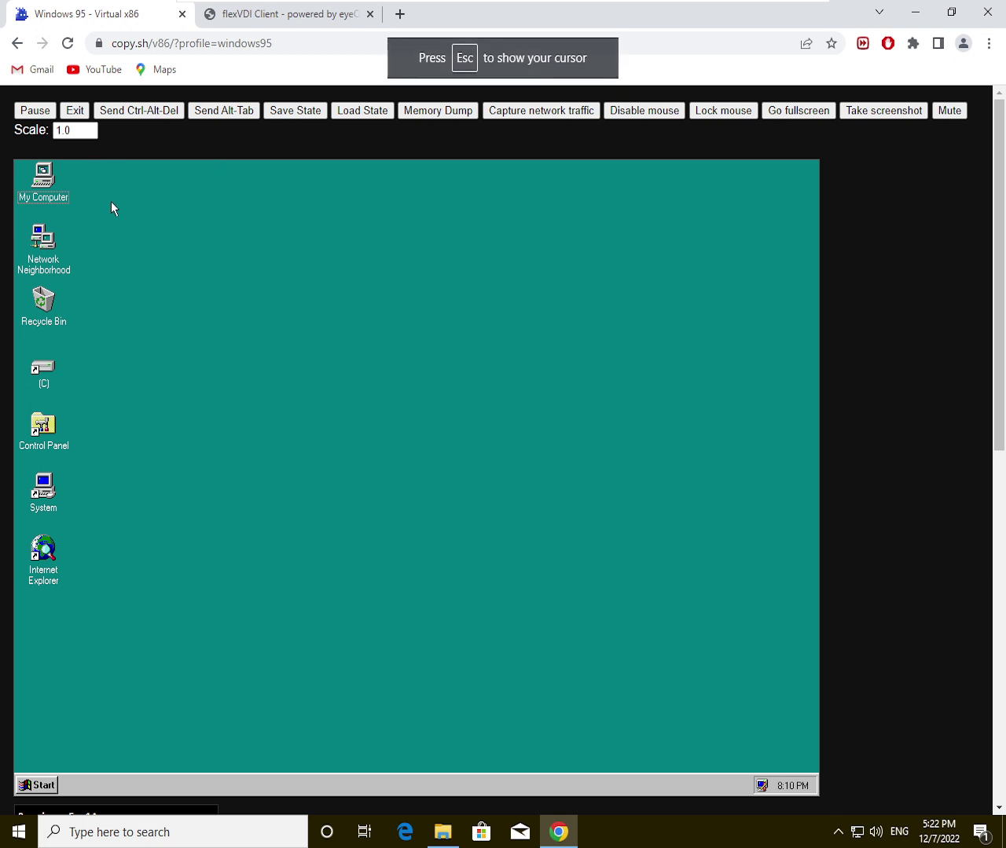
{"action": "left_click_drag", "start_coordinate": [111, 201], "coordinate": [775, 500]}
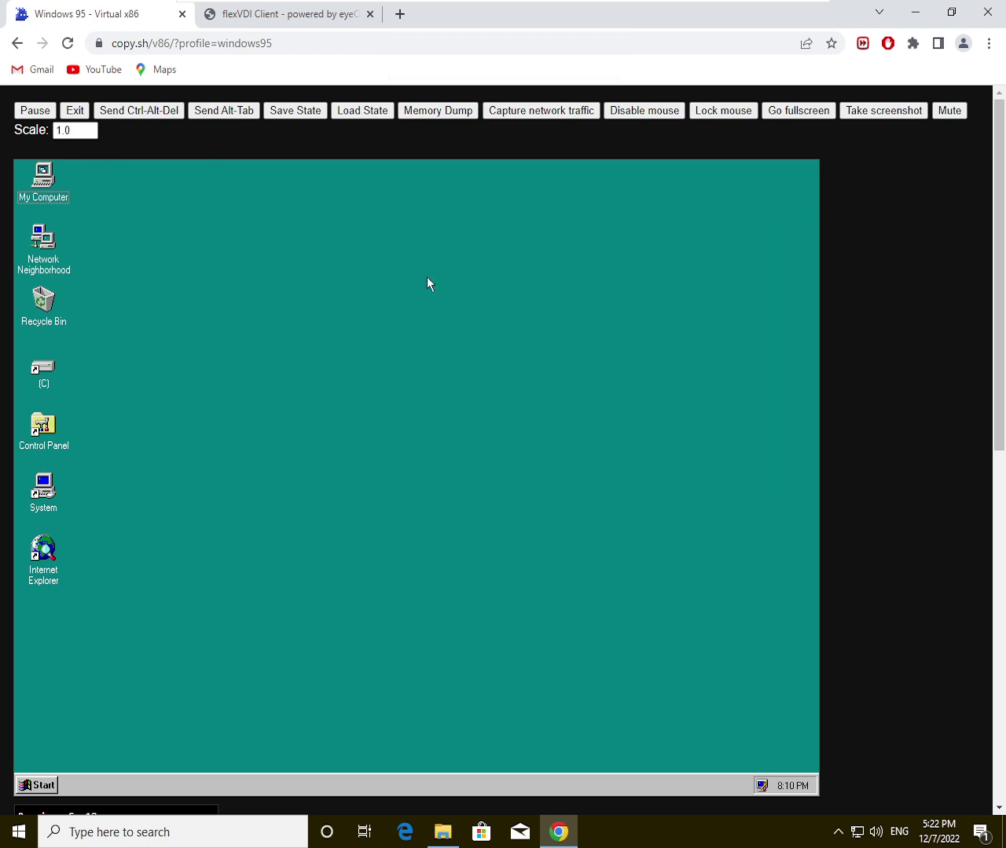
Step: Open the C: drive from a maximized My Computer window in Windows 95 and run Command.com
{"action": "double_click", "coordinate": [32, 195]}
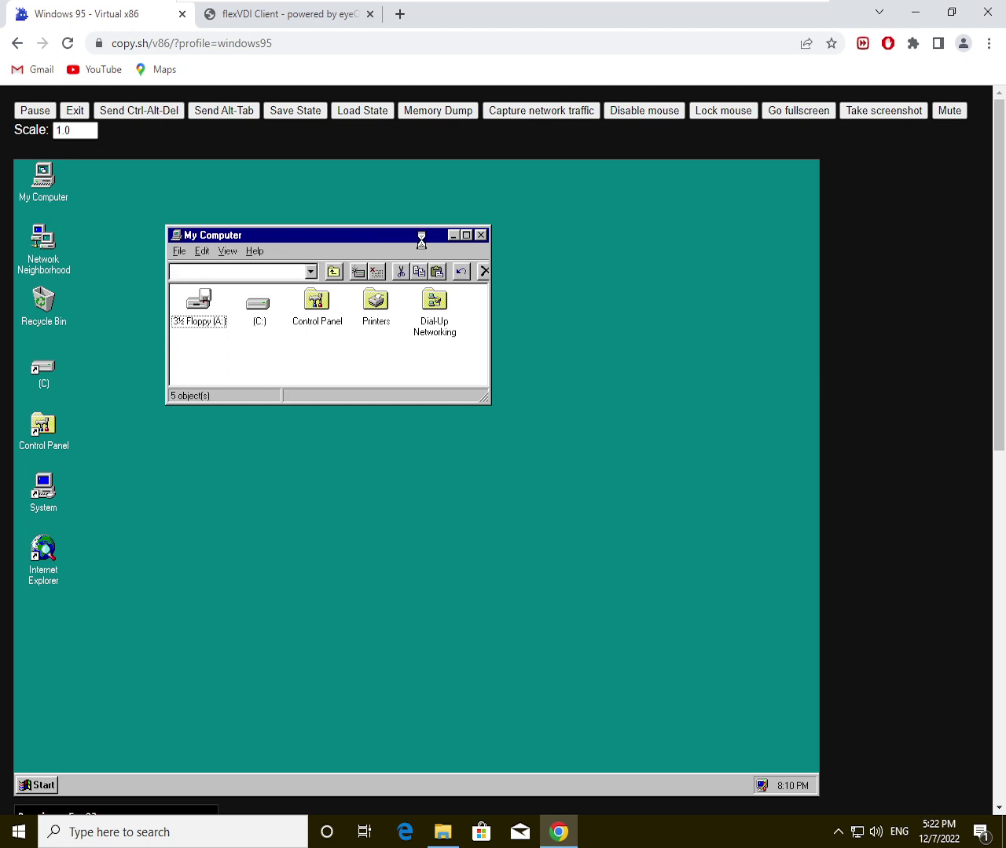
{"action": "left_click", "coordinate": [466, 234]}
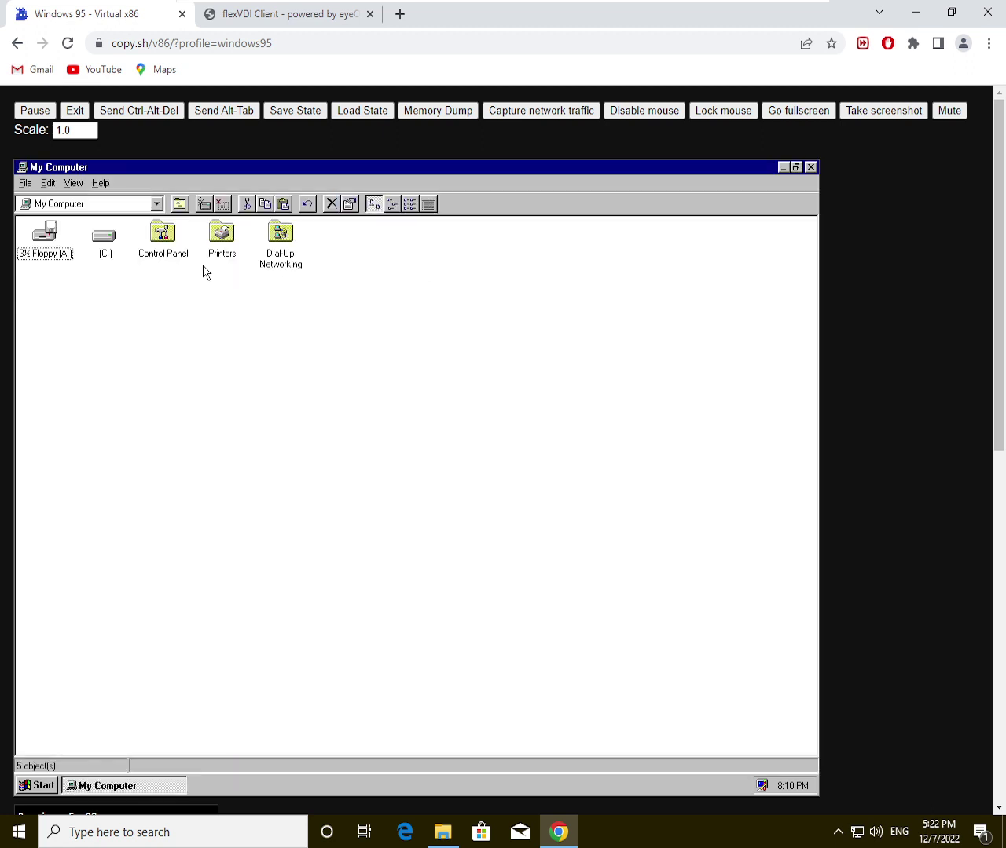
{"action": "double_click", "coordinate": [105, 244]}
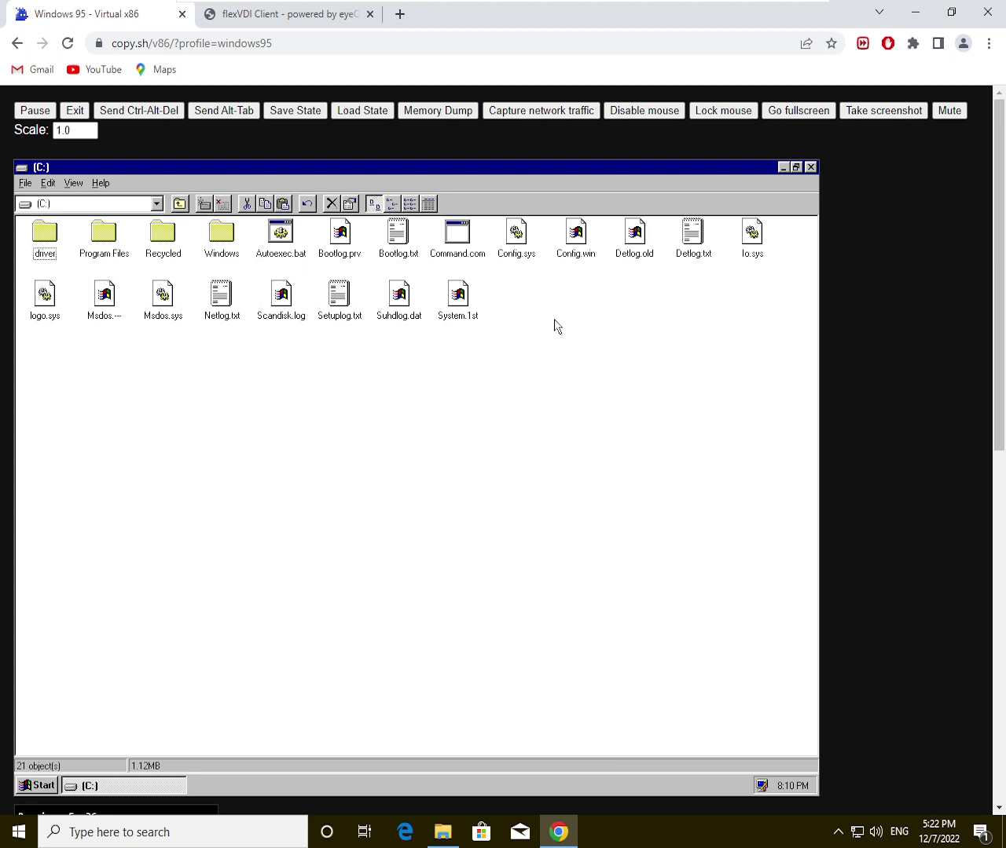
{"action": "left_click", "coordinate": [464, 259]}
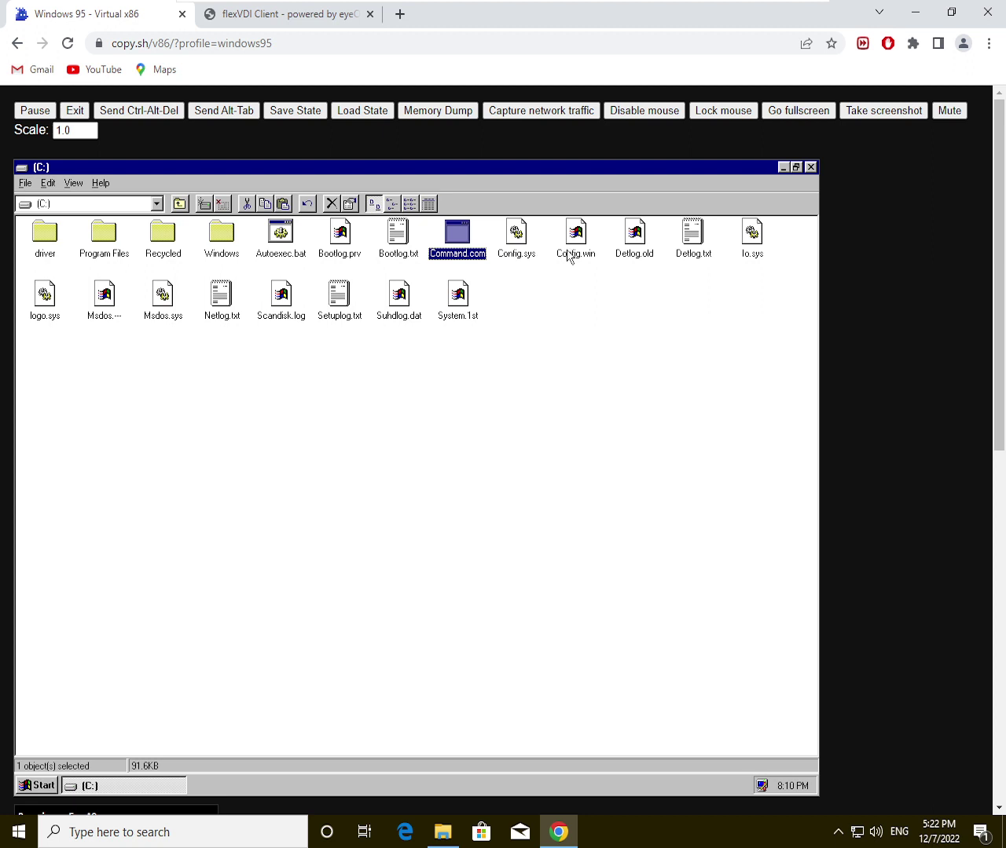
{"action": "double_click", "coordinate": [475, 236]}
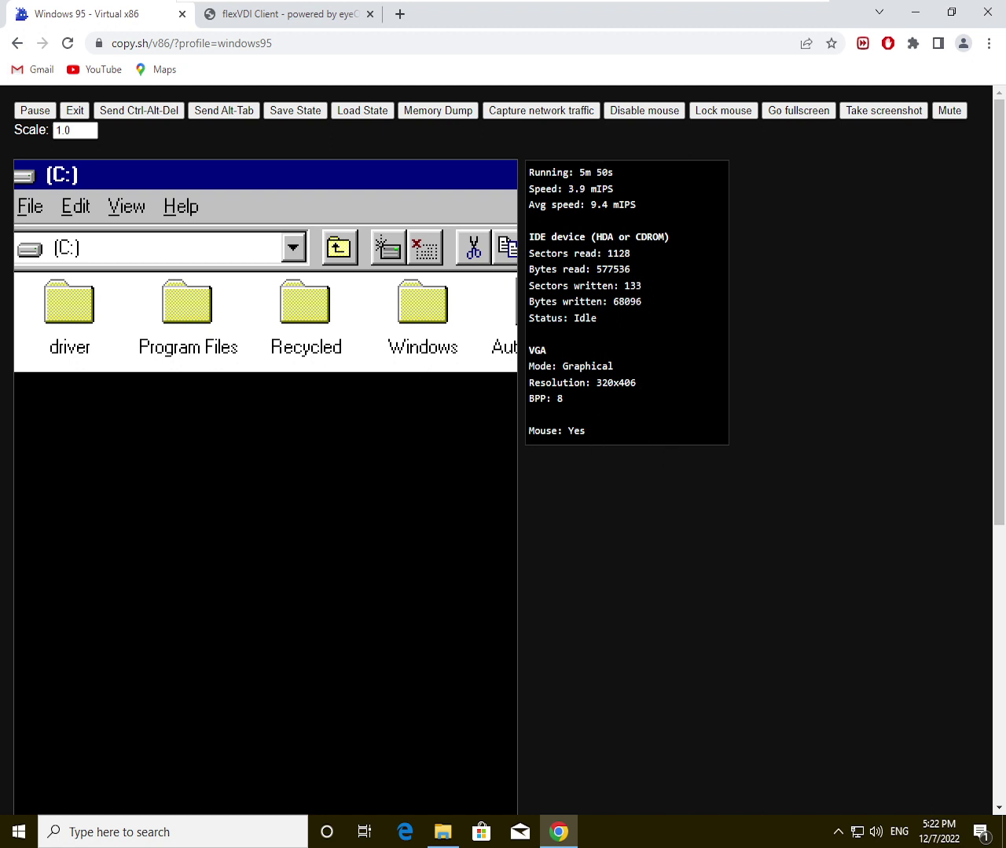
Step: Clear the accidental page text selection and reload the Windows 95 emulator page
{"action": "left_click_drag", "start_coordinate": [734, 388], "coordinate": [181, 28]}
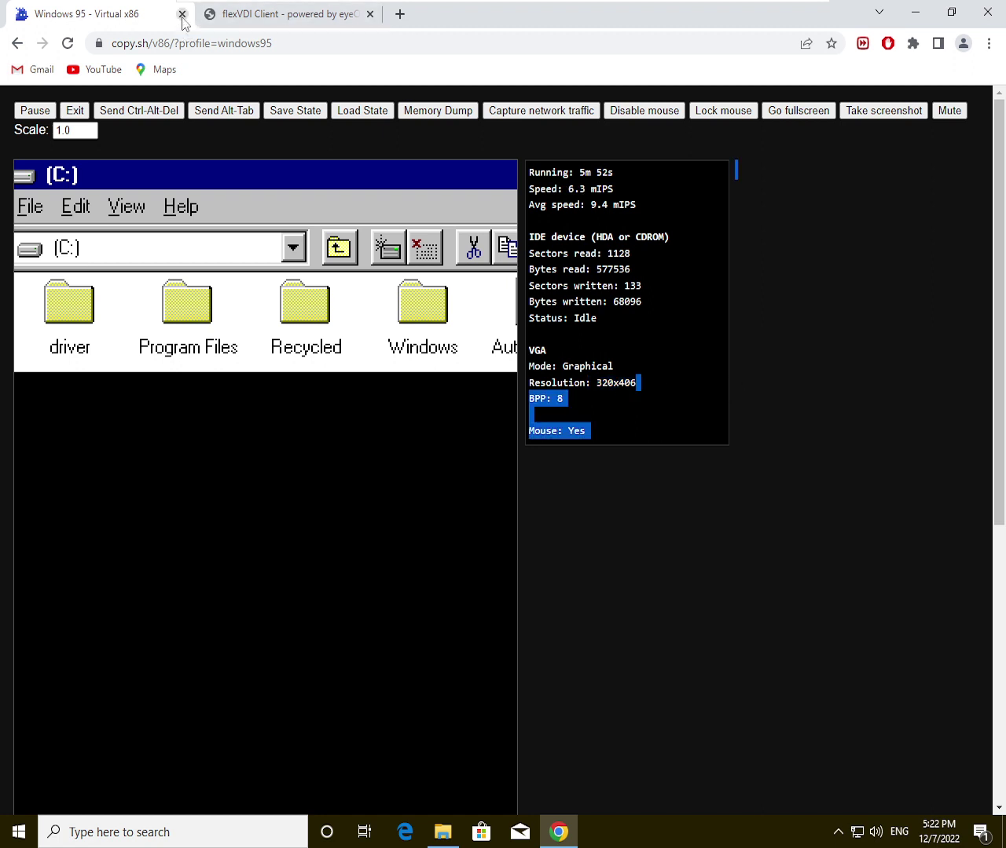
{"action": "left_click", "coordinate": [200, 169]}
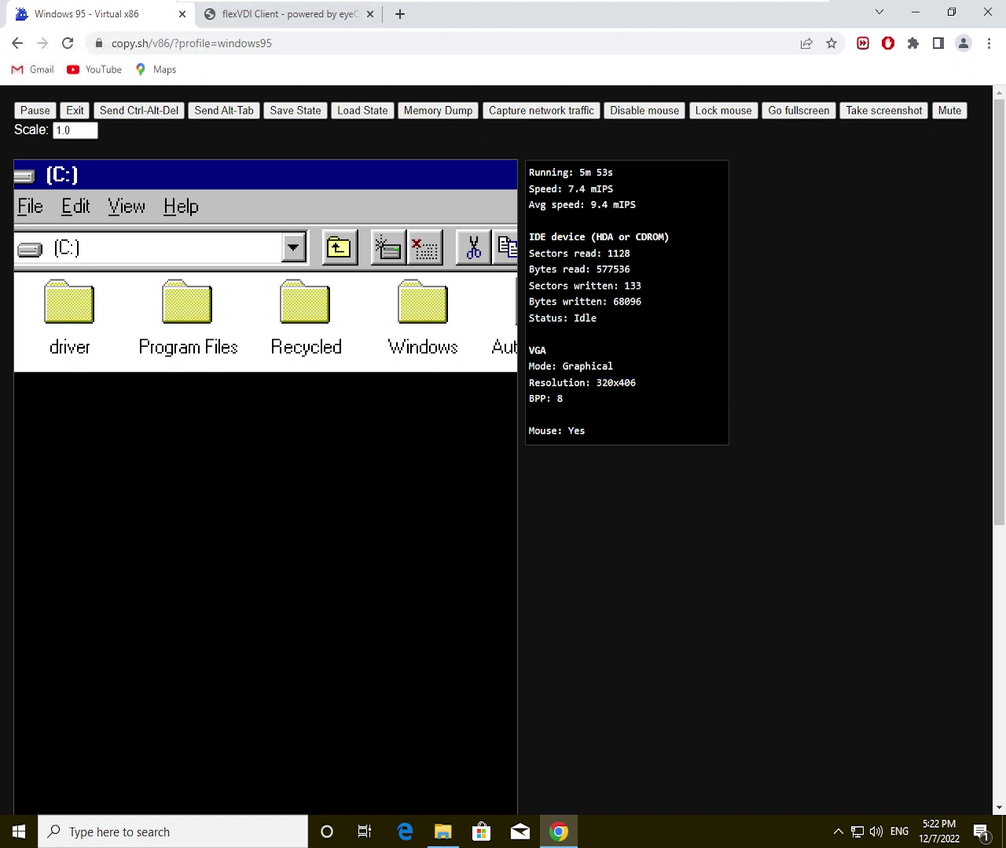
{"action": "key", "text": "Escape"}
{"action": "right_click", "coordinate": [734, 502]}
{"action": "left_click", "coordinate": [802, 555]}
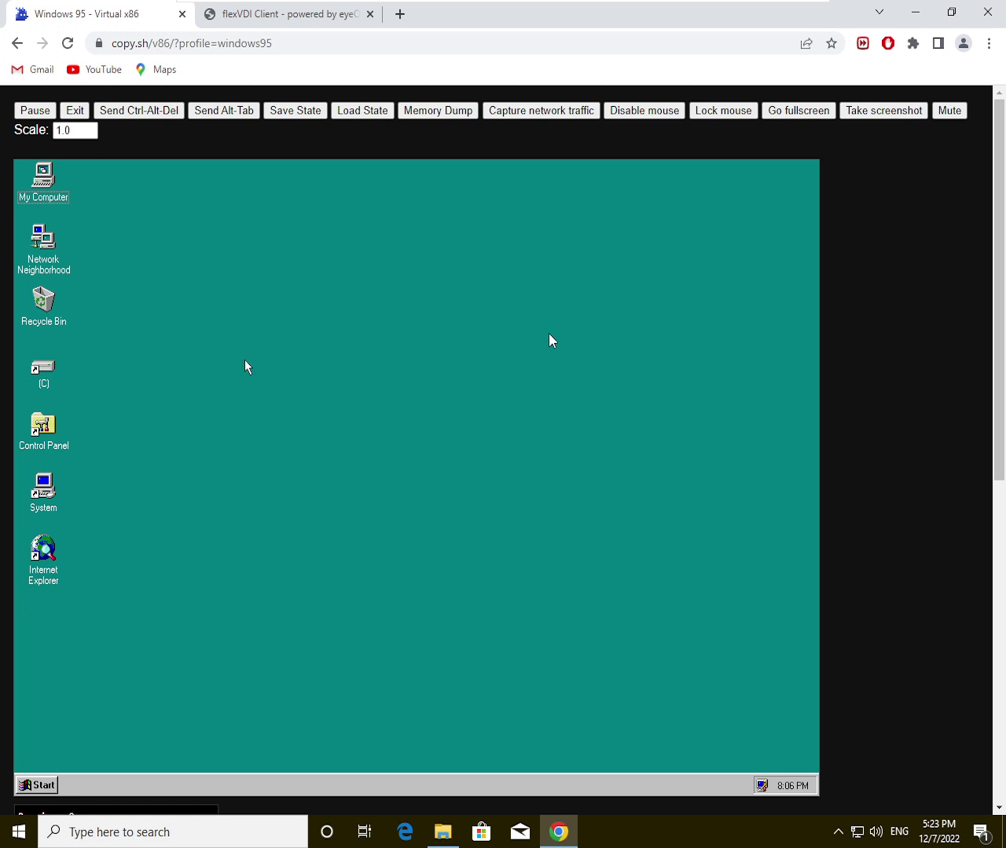
Step: Capture the pointer in the emulator, open the C: drive from a maximized My Computer window, and select everything on it
{"action": "left_click", "coordinate": [550, 340]}
{"action": "left_click_drag", "start_coordinate": [15, 163], "coordinate": [57, 217]}
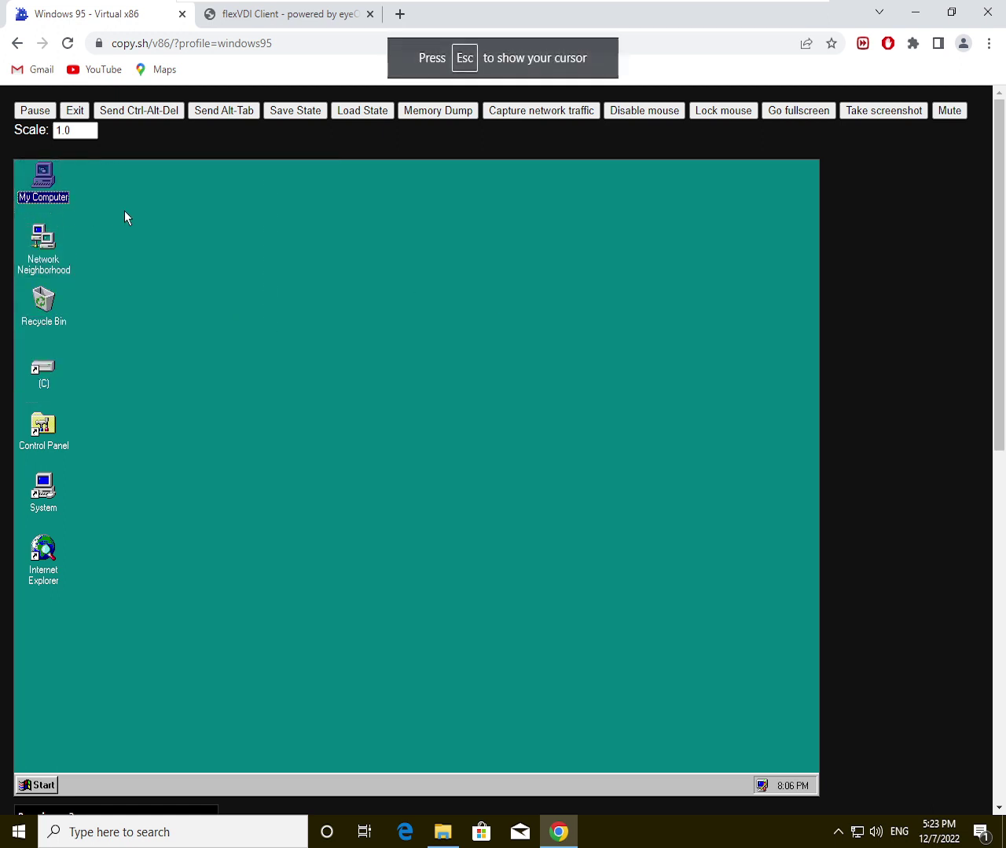
{"action": "left_click", "coordinate": [124, 217]}
{"action": "double_click", "coordinate": [45, 179]}
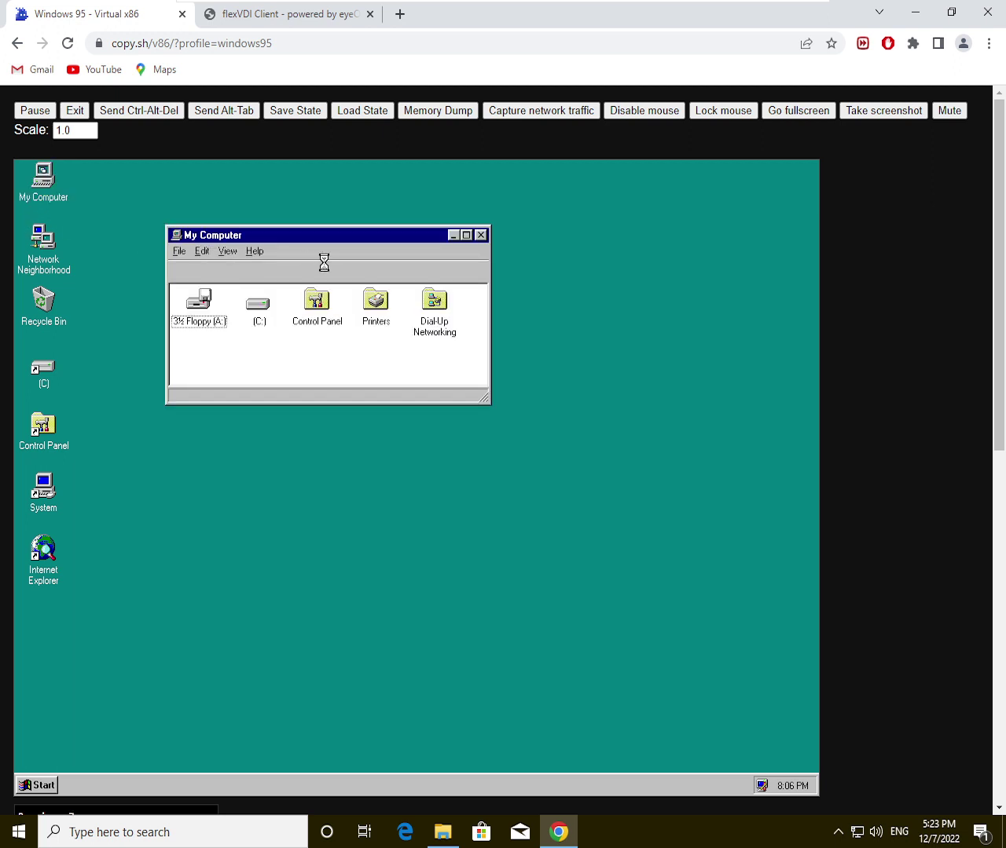
{"action": "left_click", "coordinate": [467, 236]}
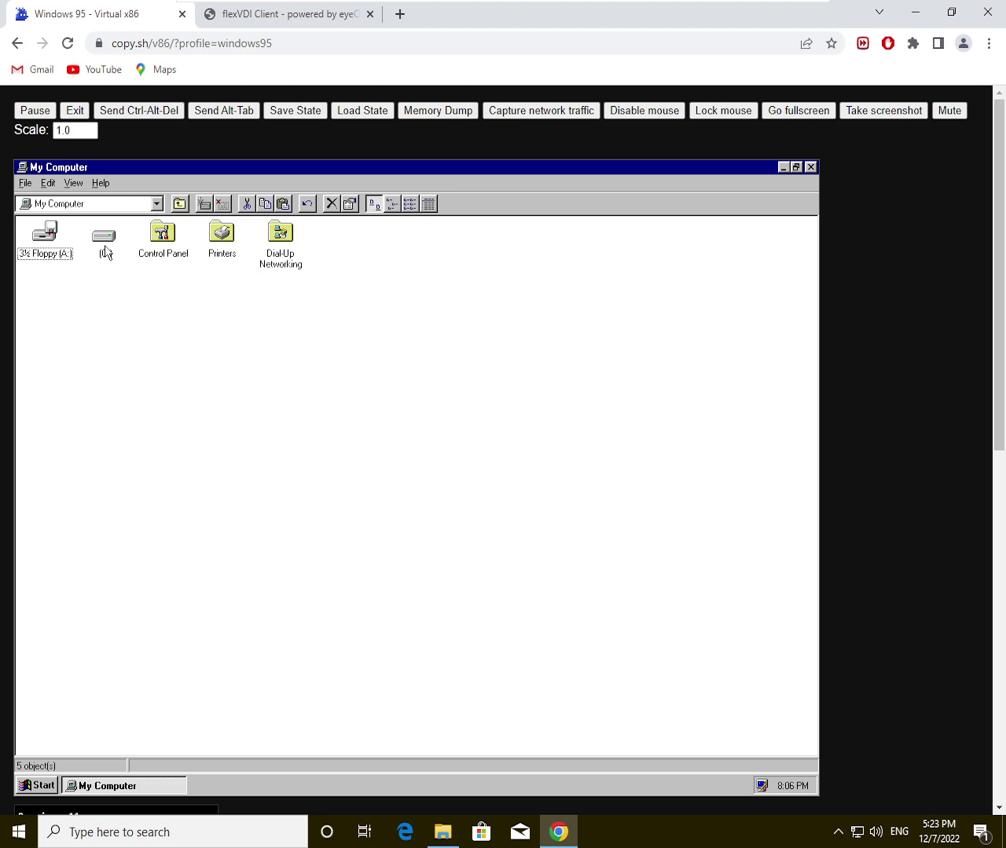
{"action": "left_click", "coordinate": [104, 240]}
{"action": "double_click", "coordinate": [104, 252]}
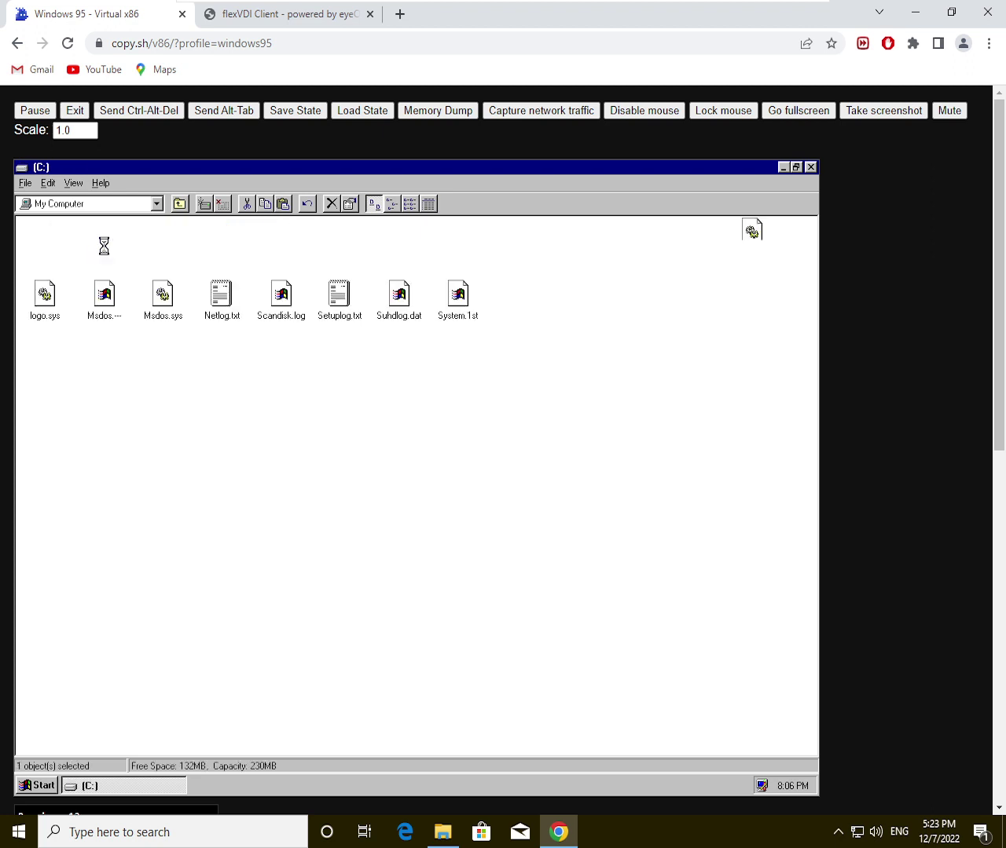
{"action": "left_click", "coordinate": [117, 253]}
{"action": "left_click", "coordinate": [593, 403]}
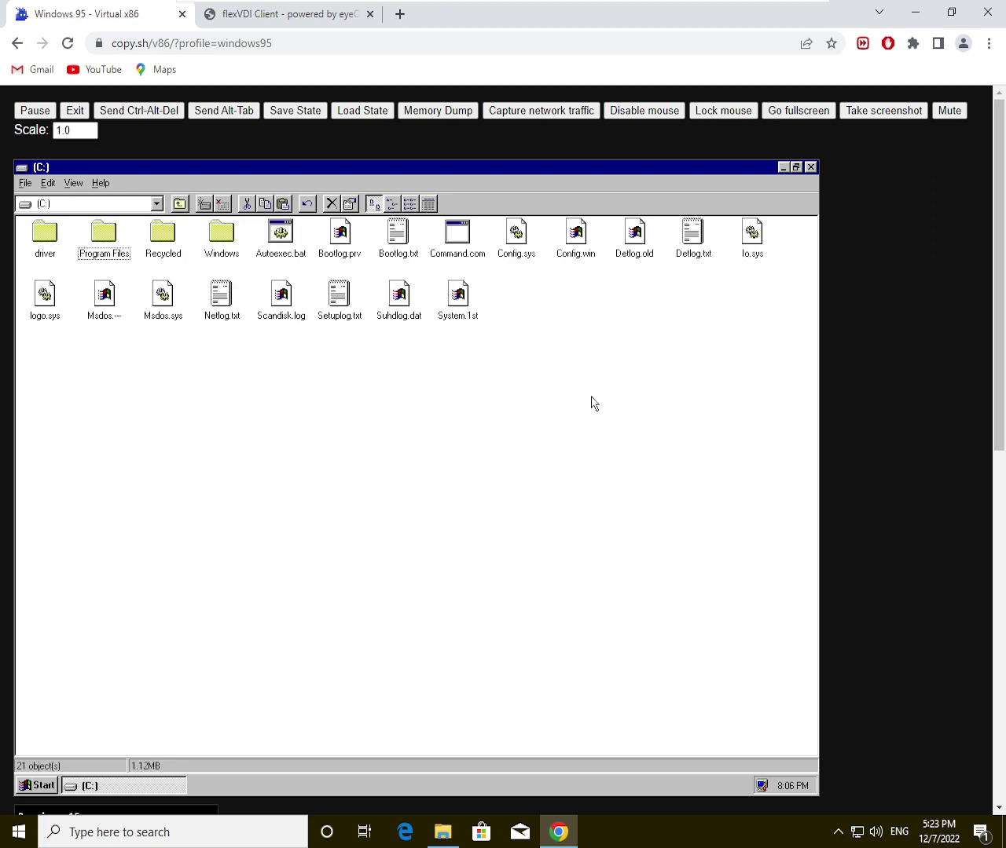
{"action": "key", "text": "ctrl+a"}
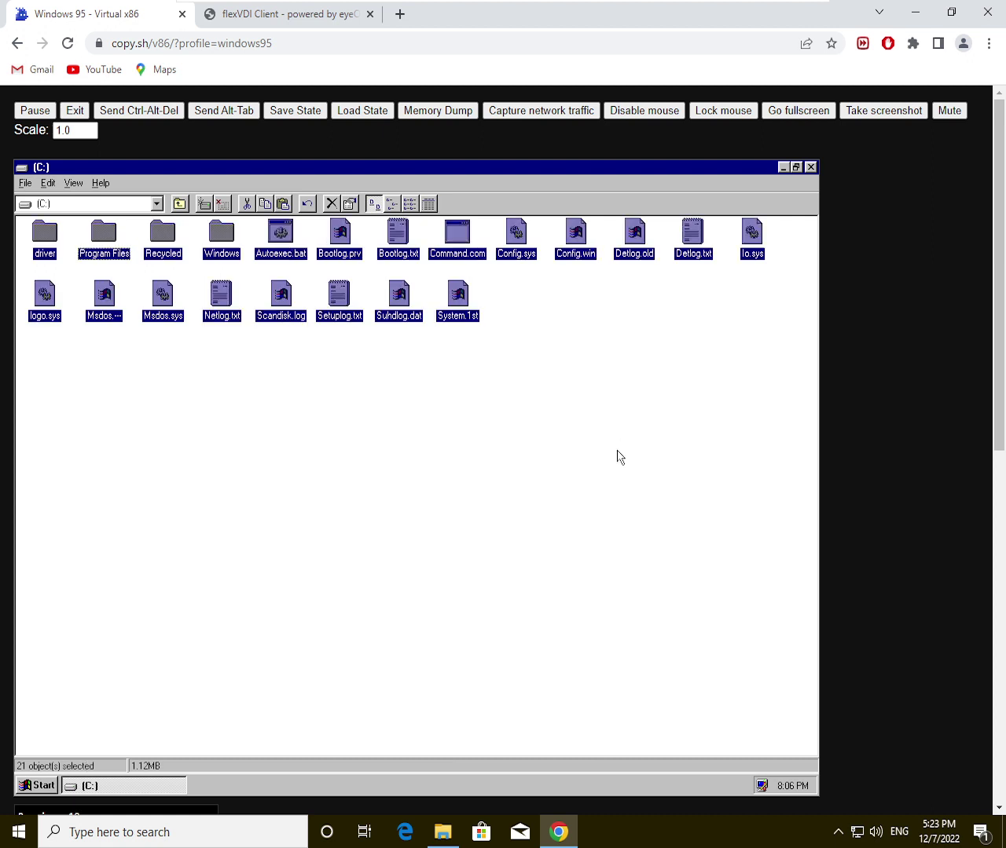
{"action": "key", "text": "Delete"}
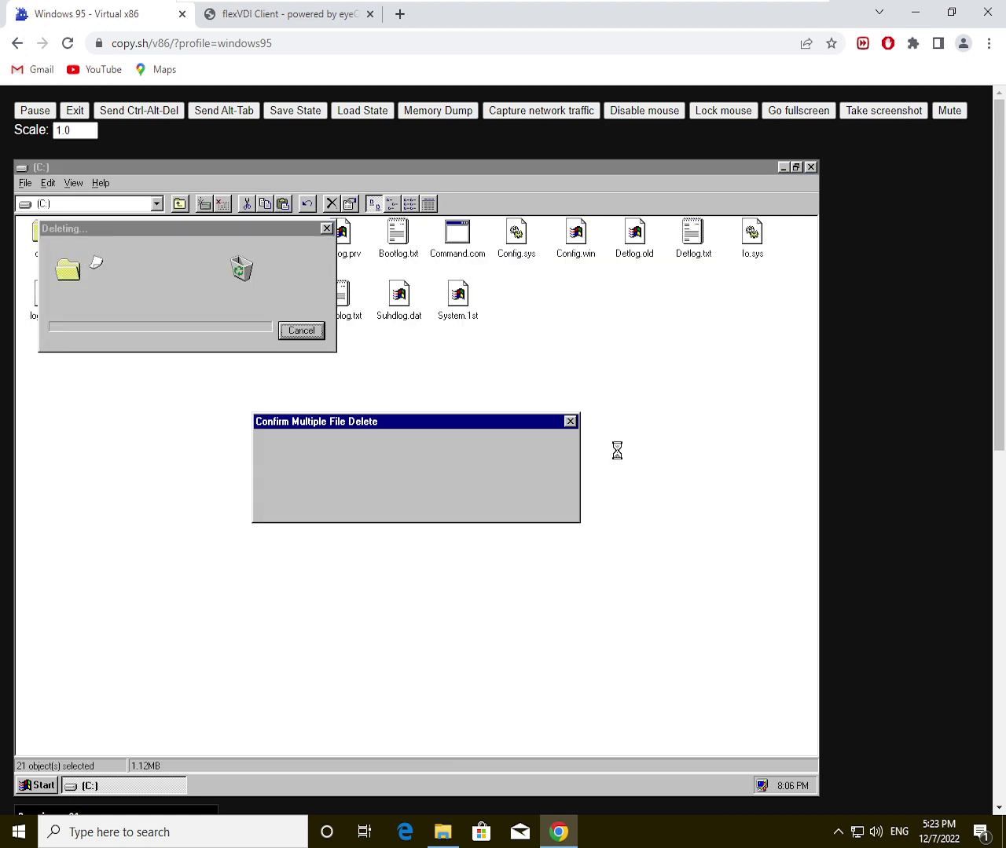
{"action": "key", "text": "Return"}
{"action": "key", "text": "Tab"}
{"action": "key", "text": "Tab"}
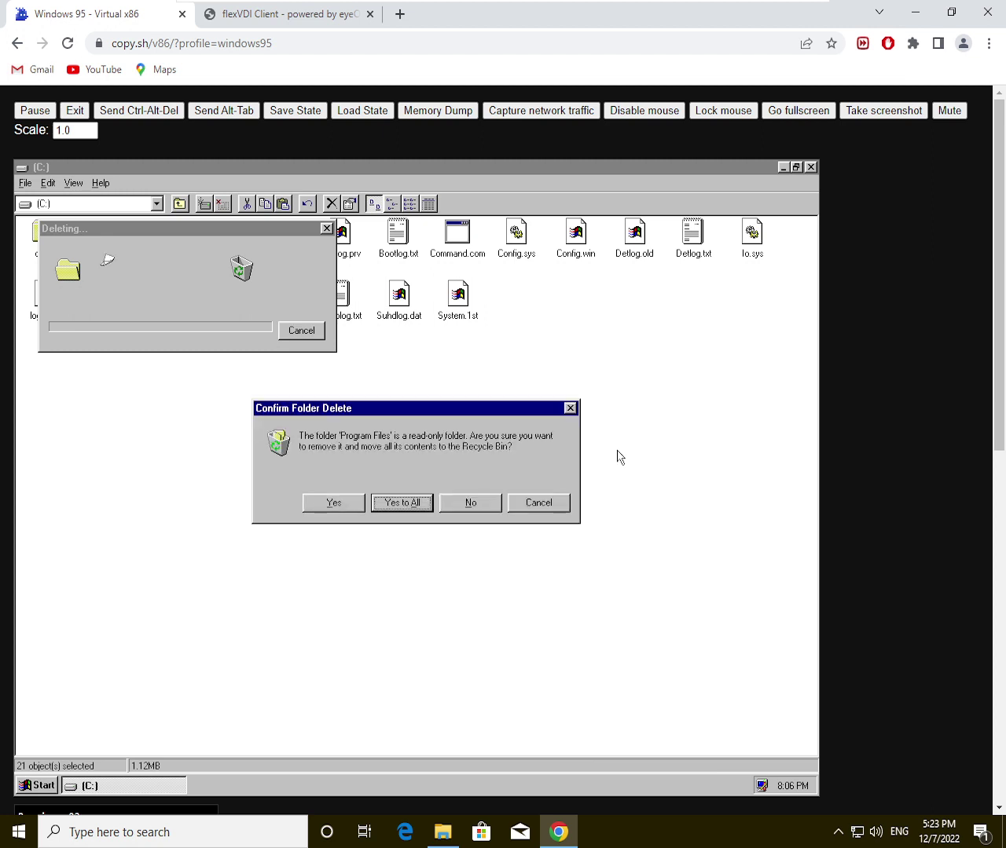
{"action": "key", "text": "Return"}
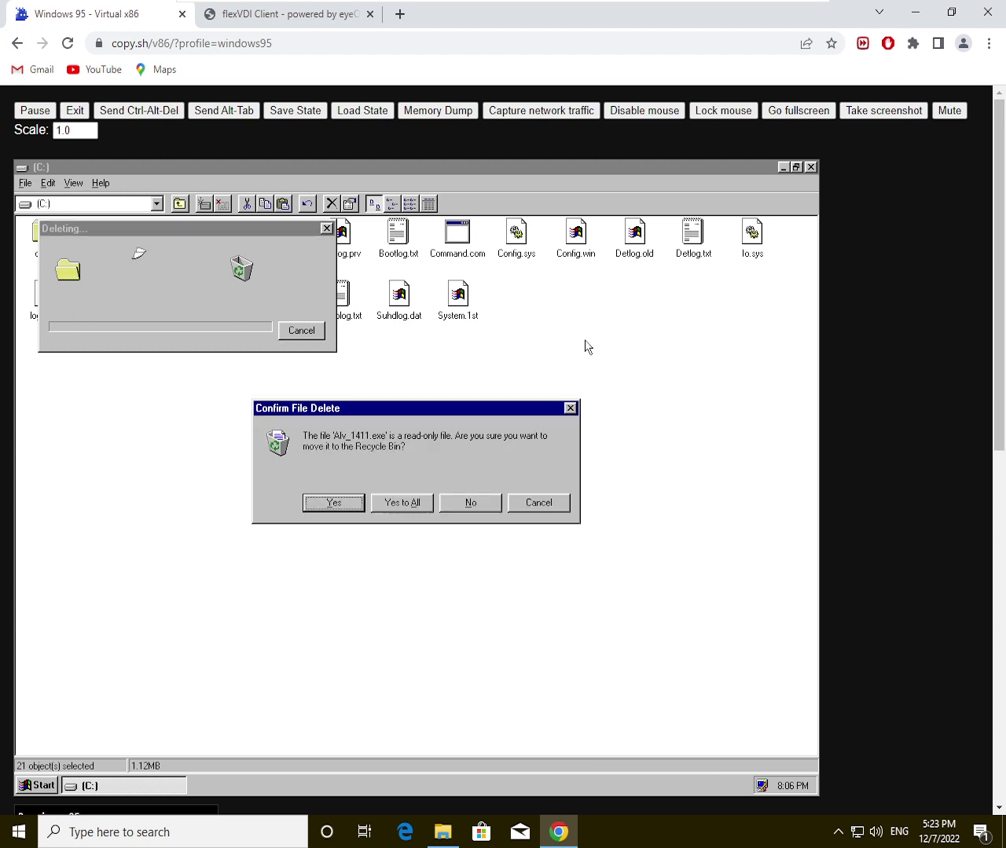
{"action": "left_click", "coordinate": [562, 408]}
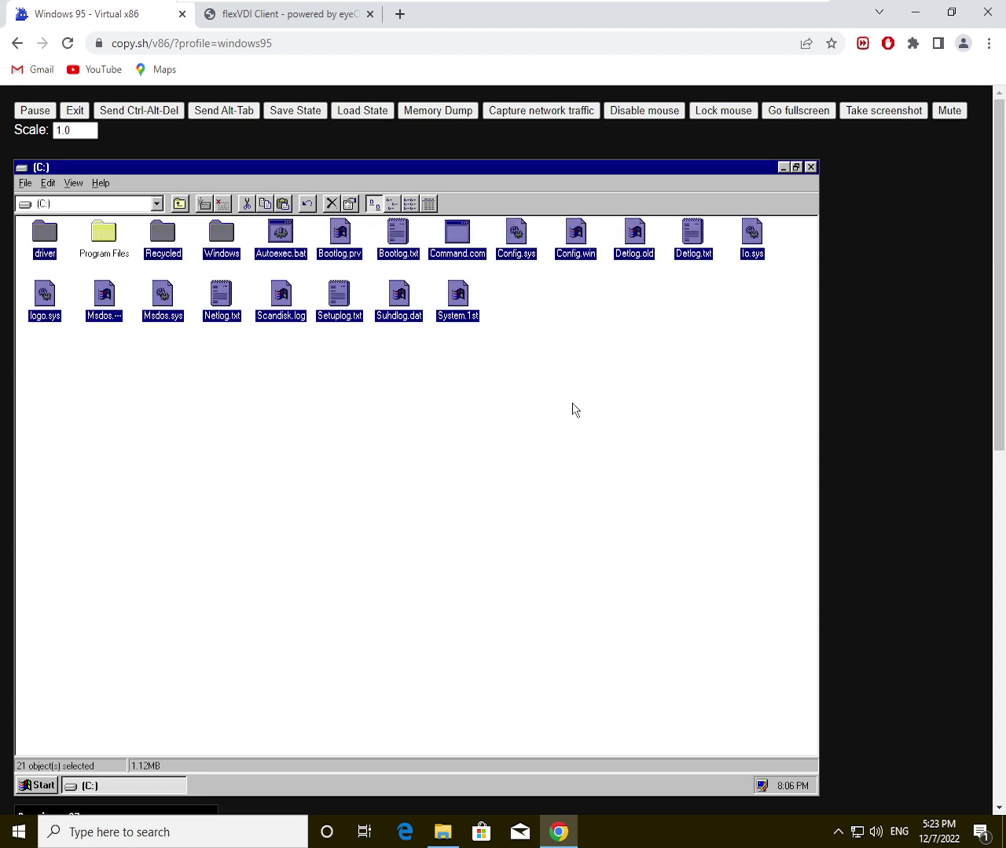
Step: Send all selected C: drive items to the Recycle Bin, choosing Yes to All for the read-only Program Files folder
{"action": "key", "text": "Delete"}
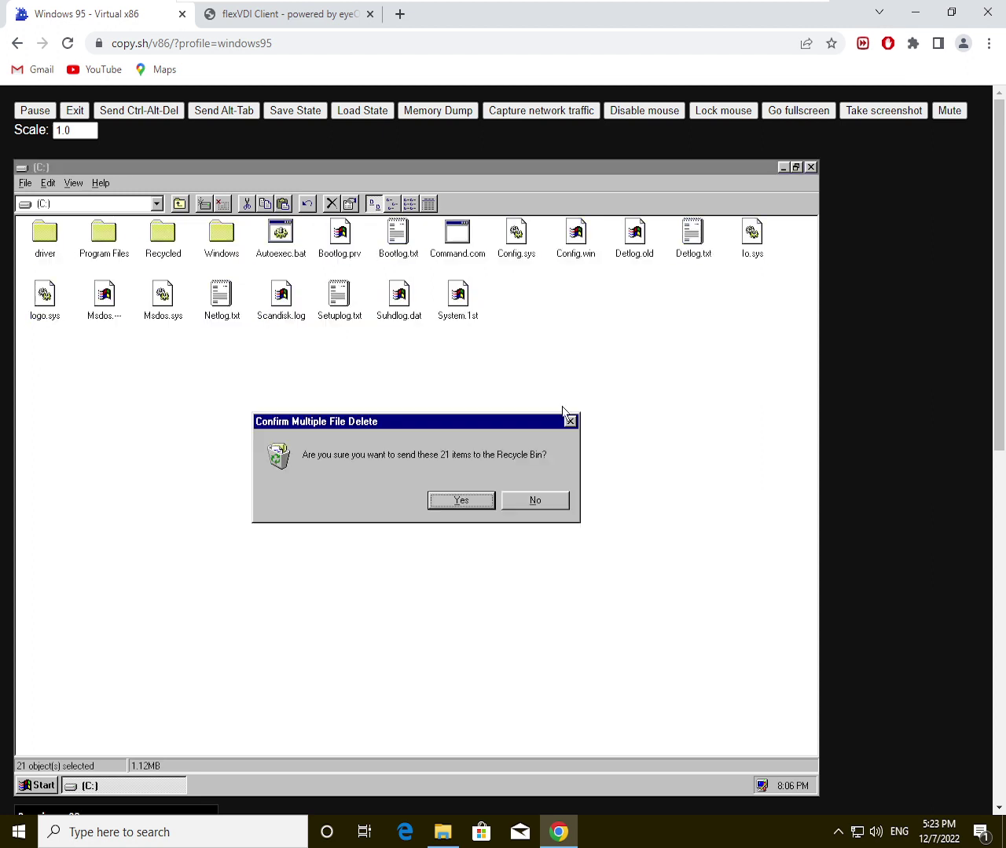
{"action": "key", "text": "Return"}
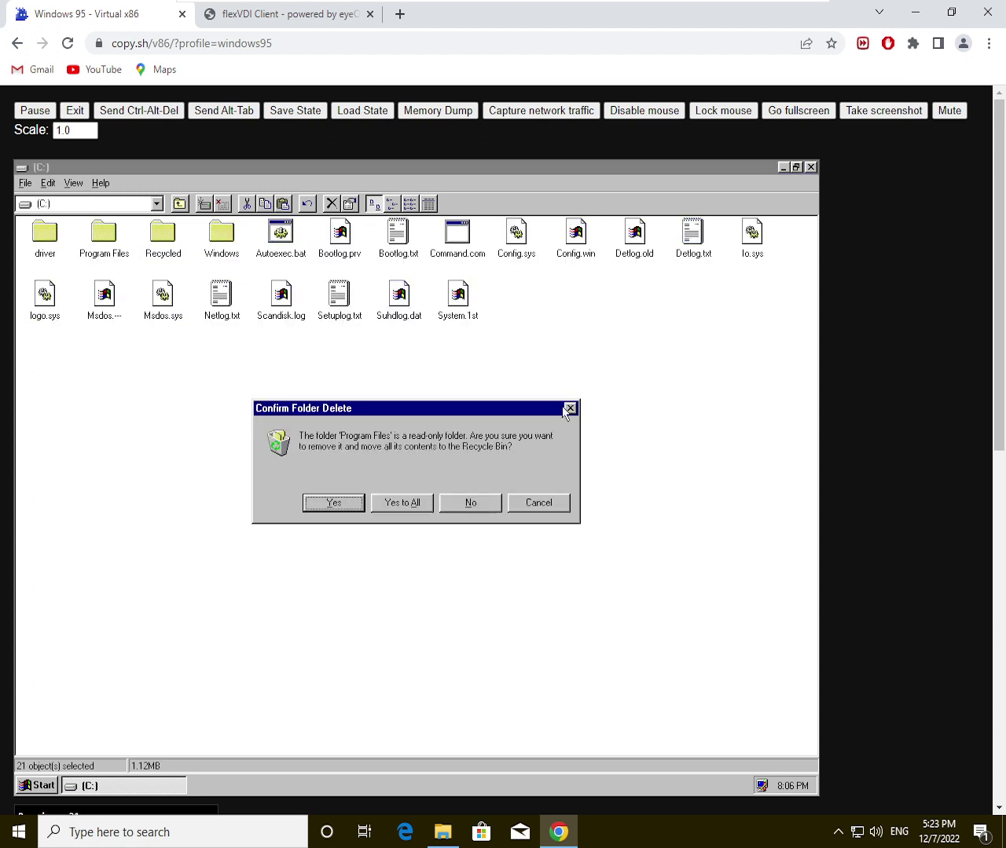
{"action": "key", "text": "Tab"}
{"action": "key", "text": "Return"}
{"action": "key", "text": "Return"}
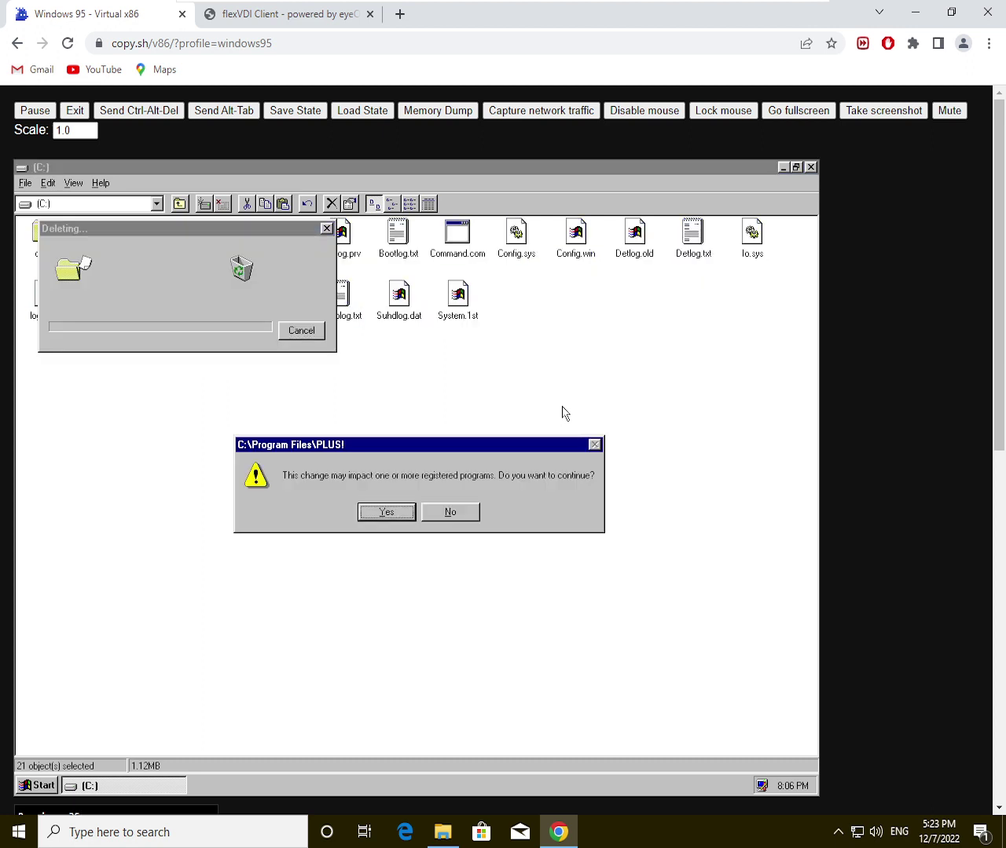
Step: Continue deleting the PLUS! folder and choose Yes to All for the Nocomp.exe program and the read-only NetMeeting folder
{"action": "key", "text": "Return"}
{"action": "key", "text": "Return"}
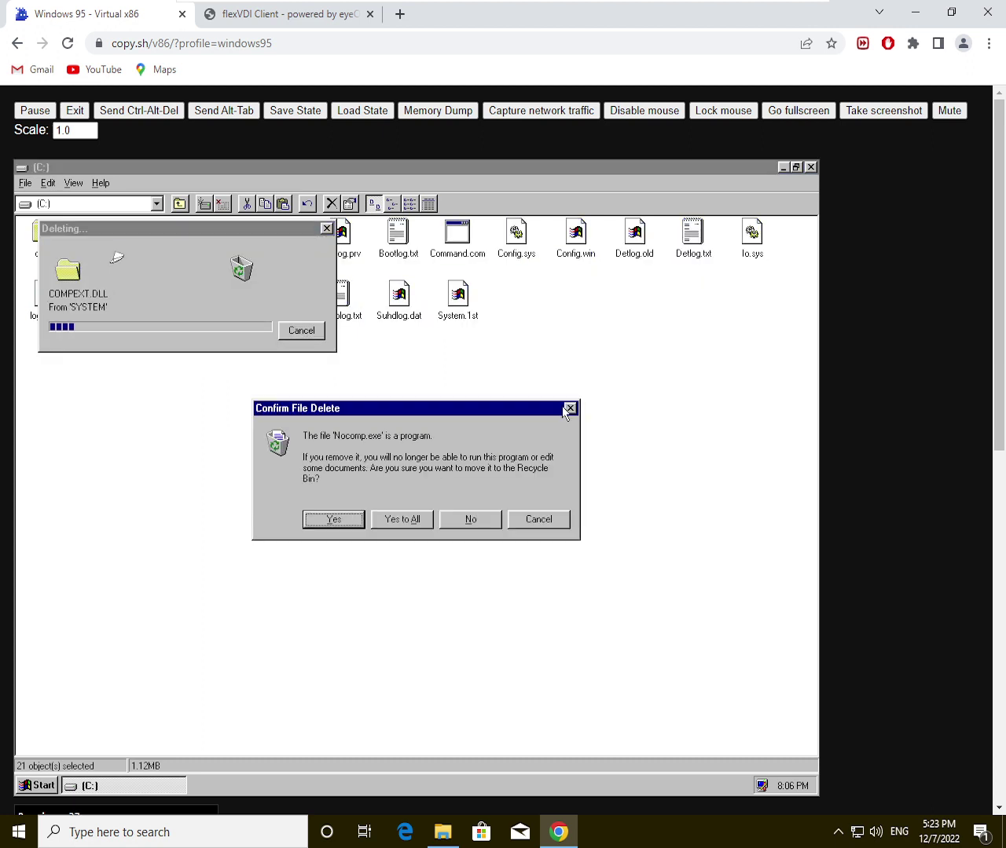
{"action": "key", "text": "Tab"}
{"action": "key", "text": "Return"}
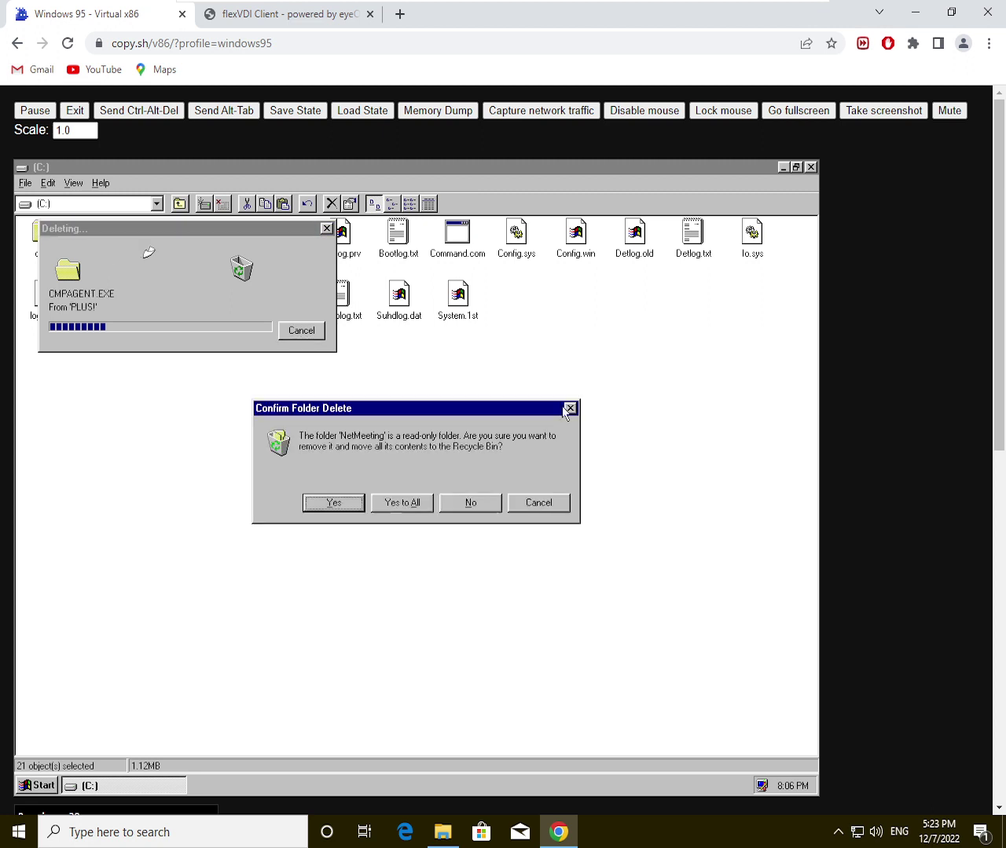
{"action": "key", "text": "Tab"}
{"action": "key", "text": "Return"}
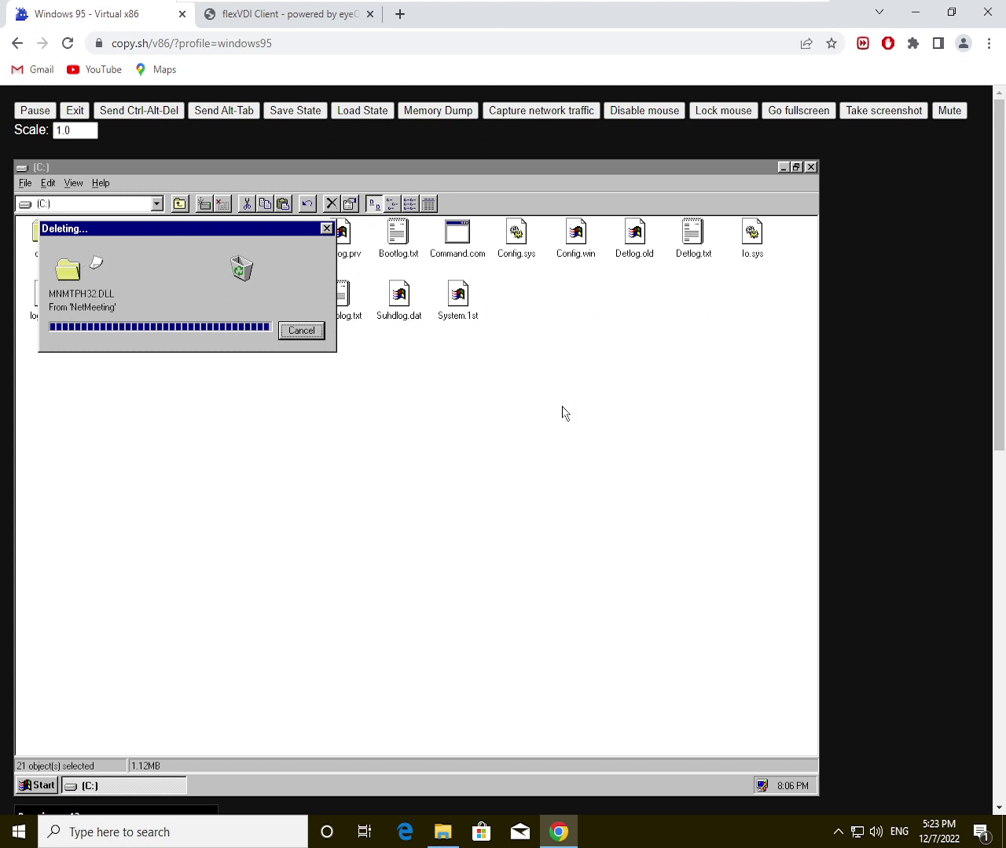
Step: Approve deleting The Microsoft Network folder and choose Yes to All at the folder confirmation that follows
{"action": "key", "text": "Tab"}
{"action": "key", "text": "Return"}
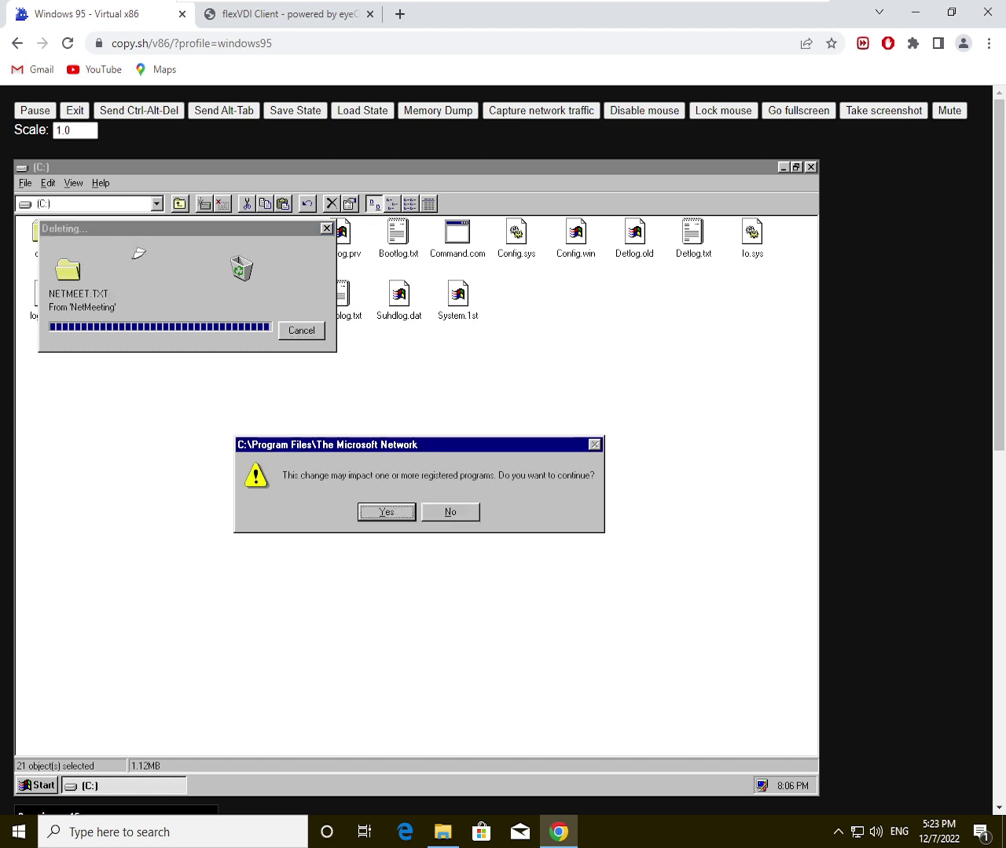
{"action": "key", "text": "Return"}
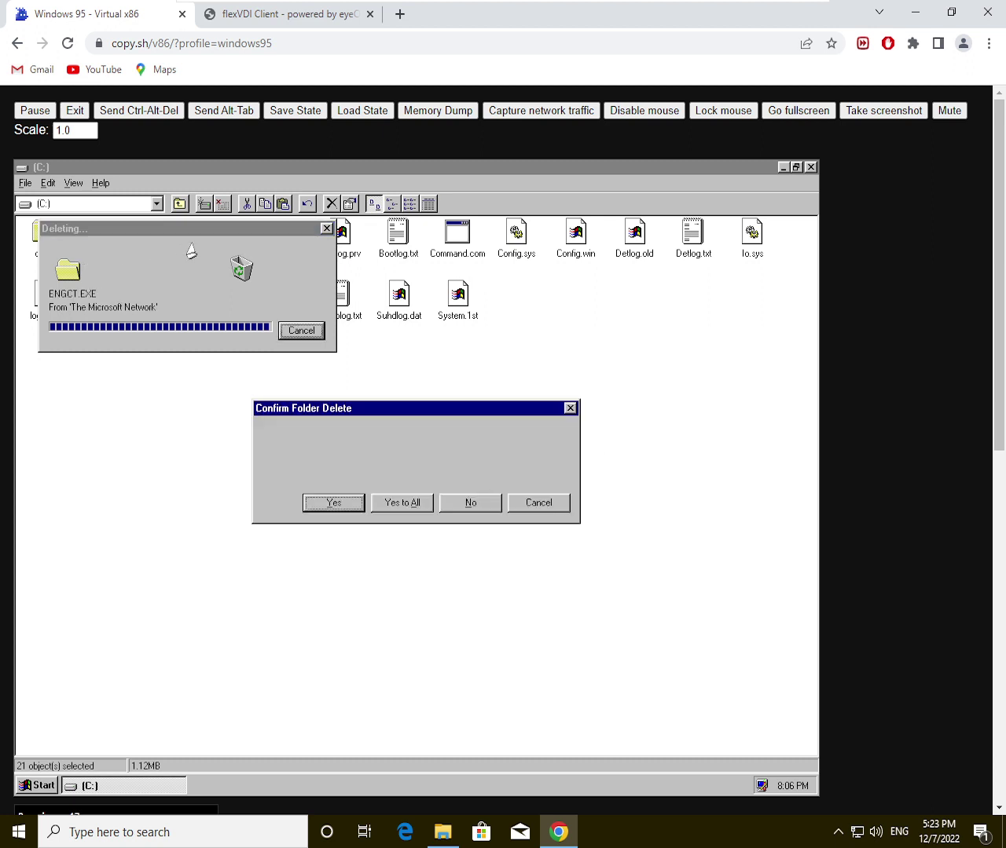
{"action": "key", "text": "Tab"}
{"action": "key", "text": "Return"}
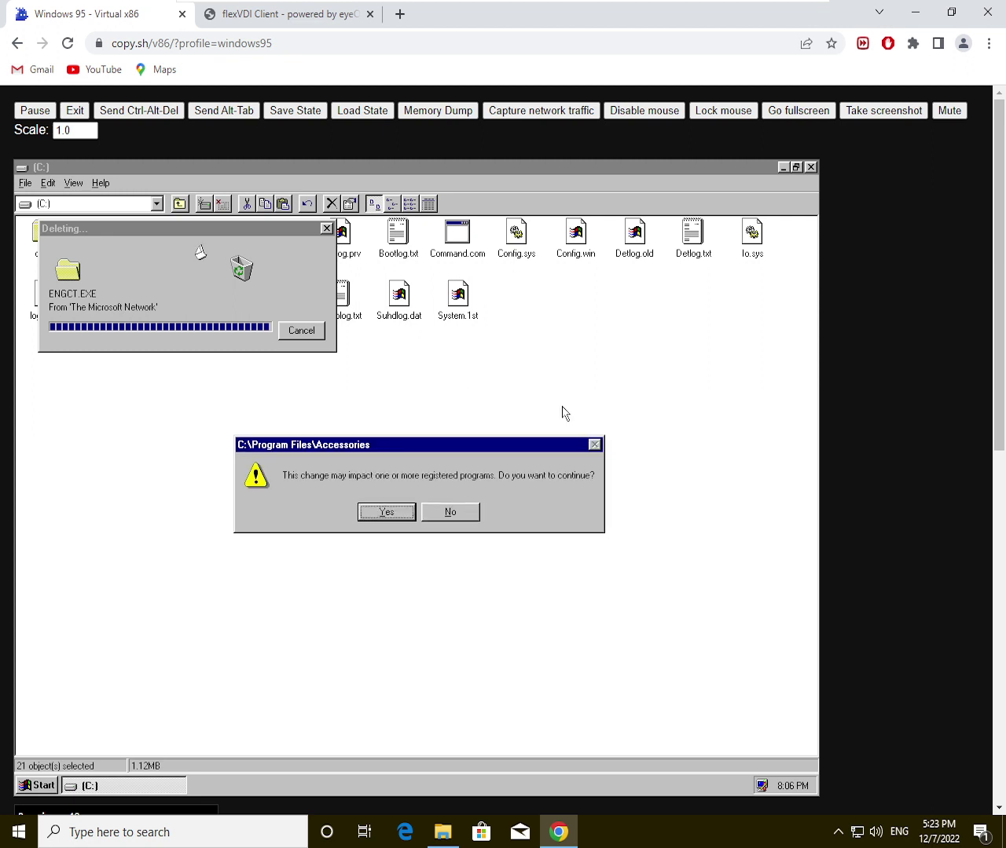
Step: Approve deleting the Accessories folder and choose Yes to All for the read-only HyperTerminal folder
{"action": "key", "text": "Return"}
{"action": "key", "text": "Tab"}
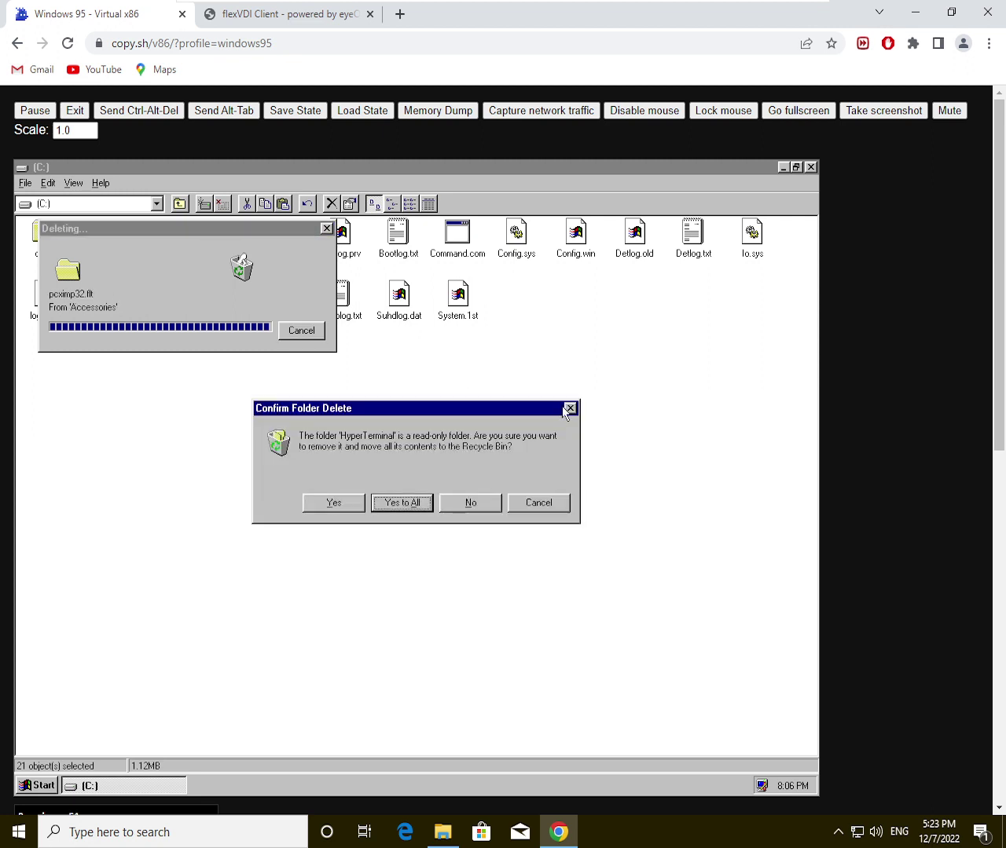
{"action": "key", "text": "Return"}
{"action": "key", "text": "Return"}
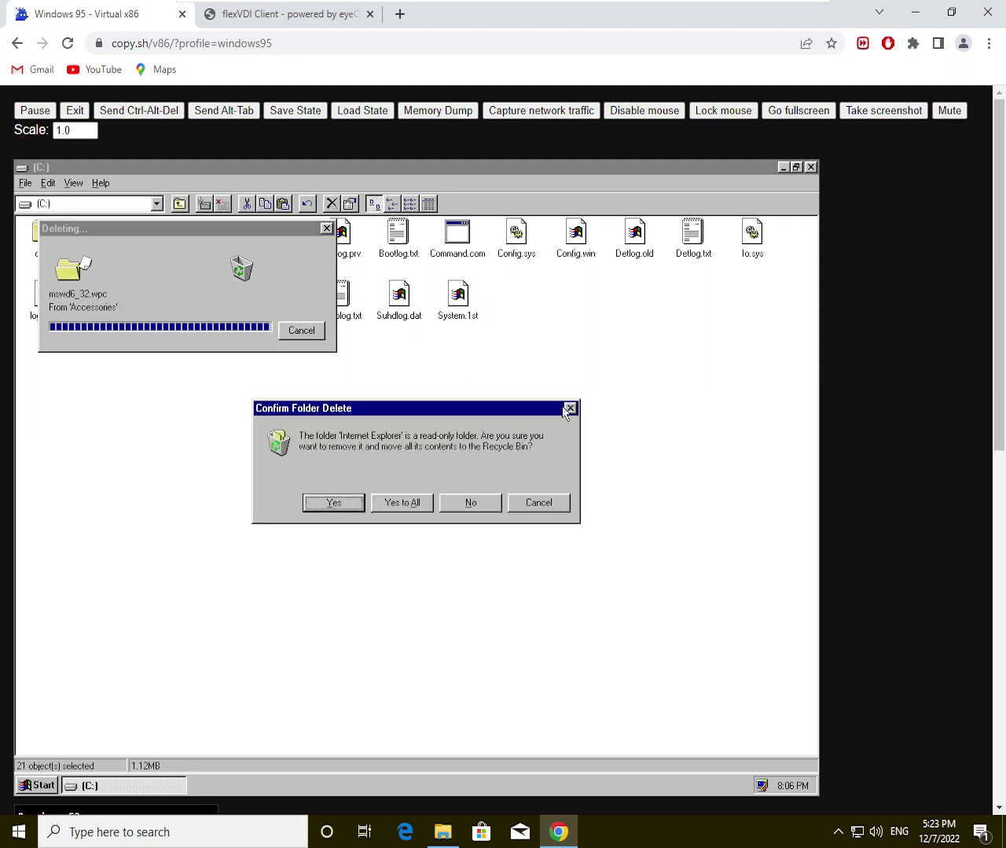
Step: Choose Yes to All for the read-only Internet Explorer folder and accept the remaining Program Files and driver deletion prompts
{"action": "key", "text": "Tab"}
{"action": "key", "text": "Return"}
{"action": "key", "text": "Return"}
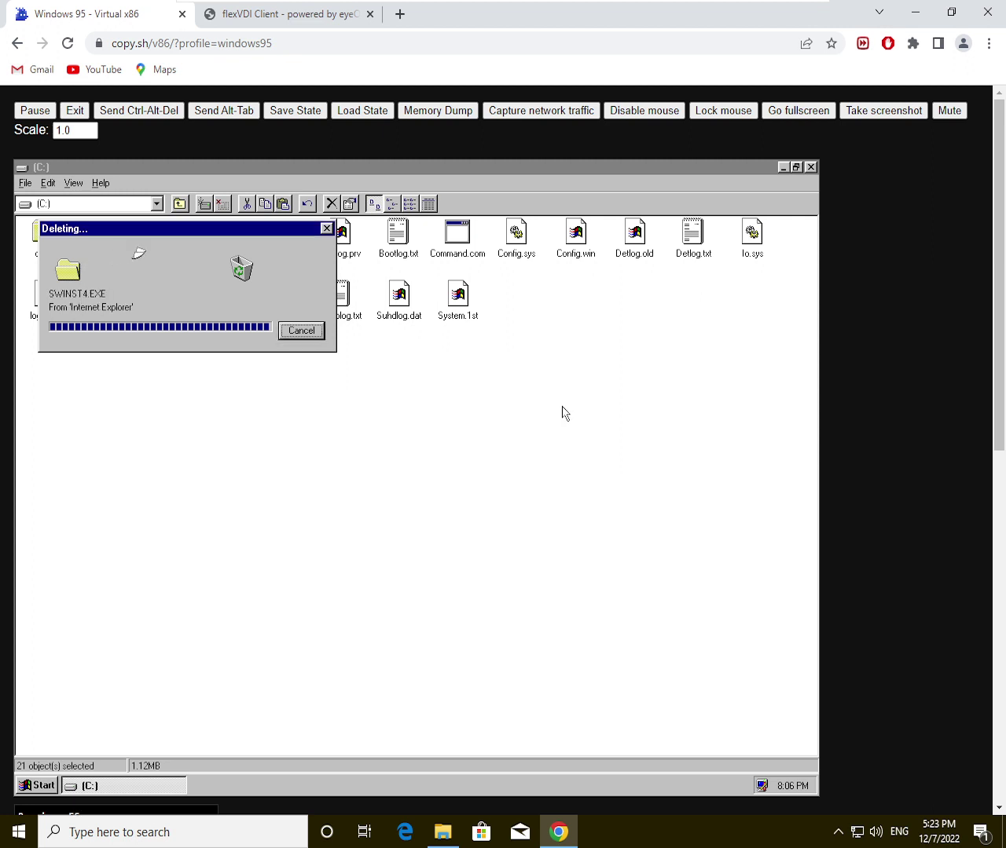
{"action": "key", "text": "Tab"}
{"action": "key", "text": "Return"}
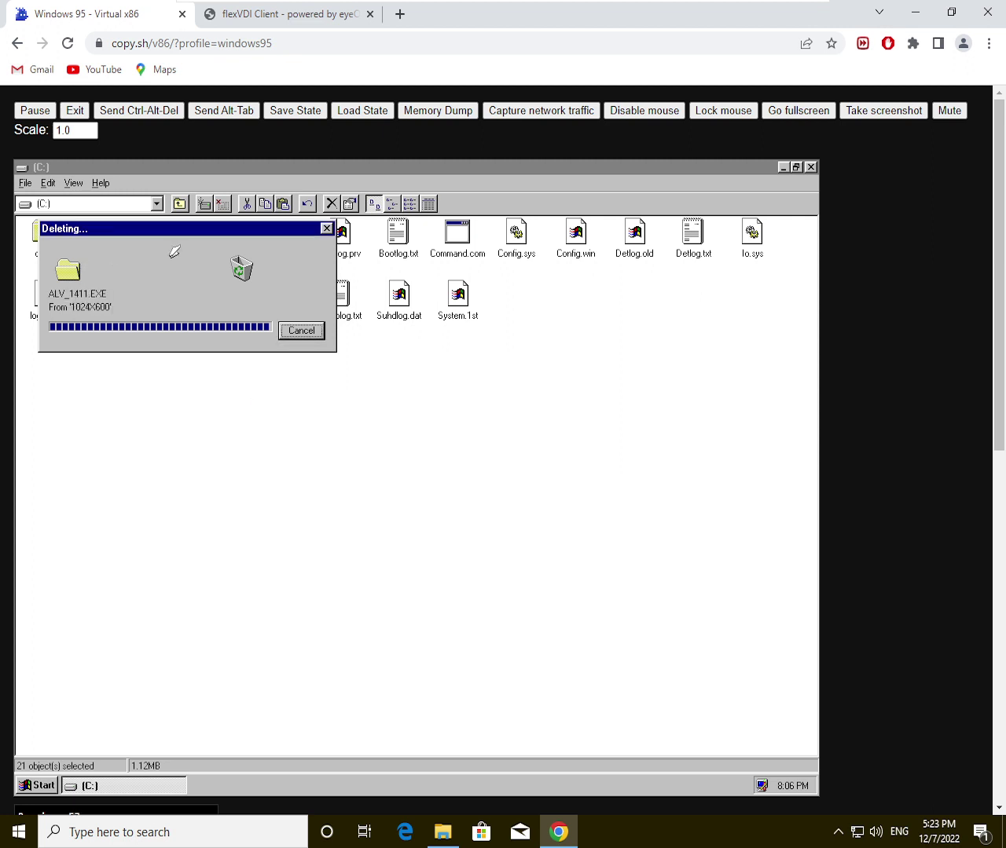
{"action": "key", "text": "Tab"}
{"action": "key", "text": "Return"}
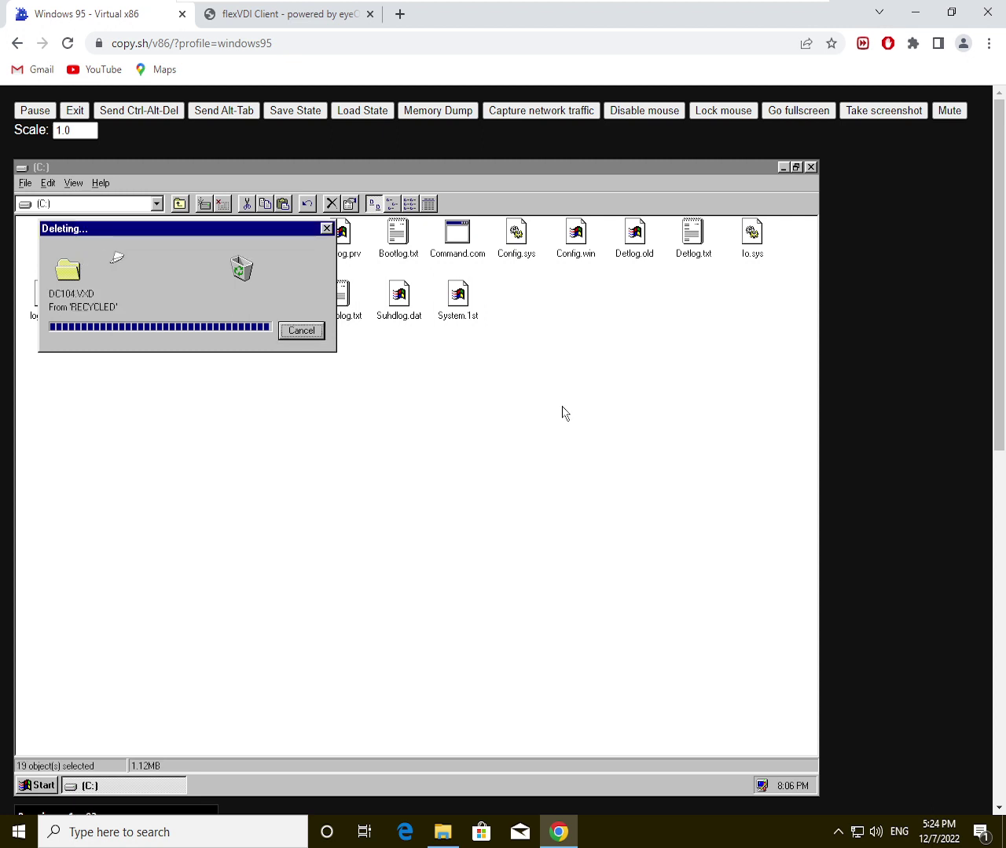
Step: Move the deletion progress dialog below the file icons, approve deleting C:\WINDOWS\SYSTEM, and dismiss the COMMCTRL error
{"action": "key", "text": "Return"}
{"action": "left_click_drag", "start_coordinate": [192, 230], "coordinate": [298, 341]}
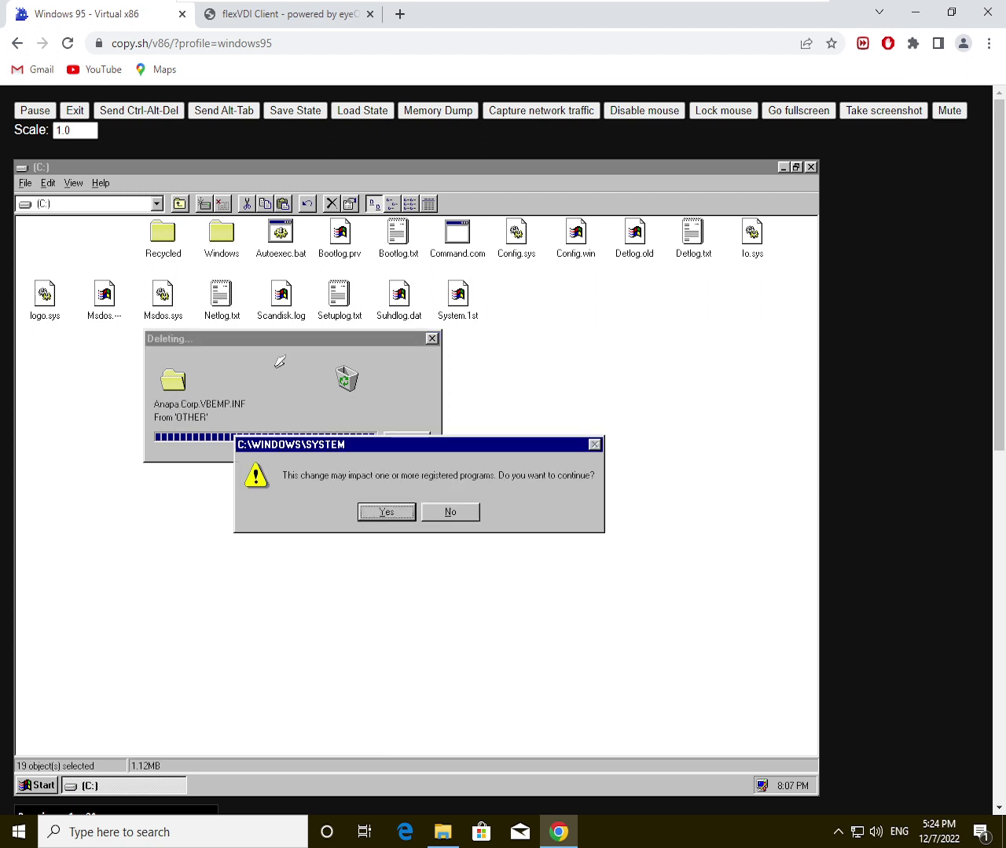
{"action": "key", "text": "Return"}
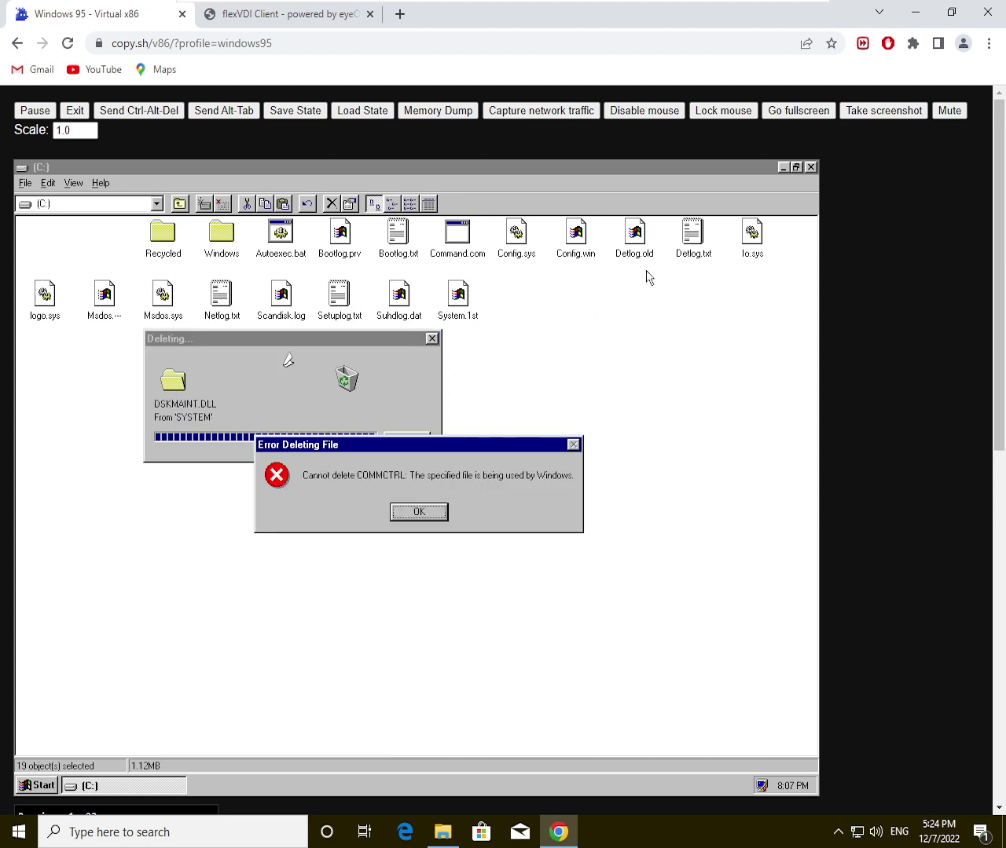
{"action": "key", "text": "Return"}
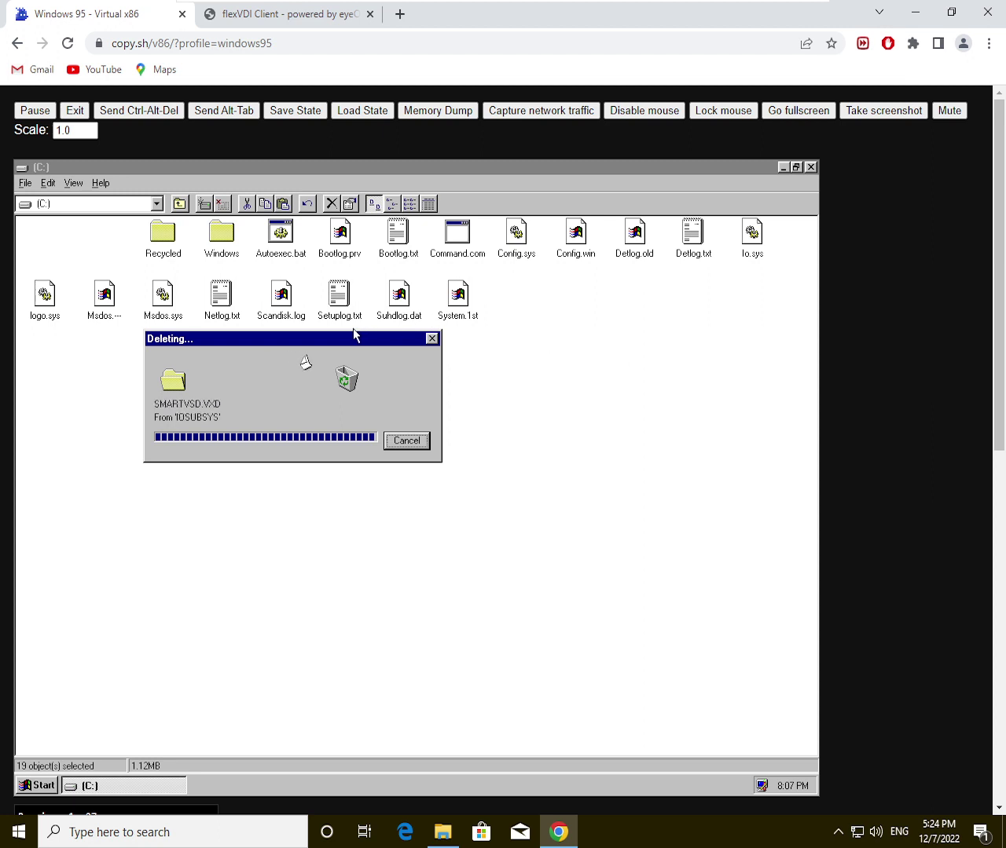
Step: Dismiss each file-in-use error for the Windows system files, including DIBENG, GDI, SYNCUI and WINMM, until the deletion ends
{"action": "key", "text": "Return"}
{"action": "key", "text": "Return"}
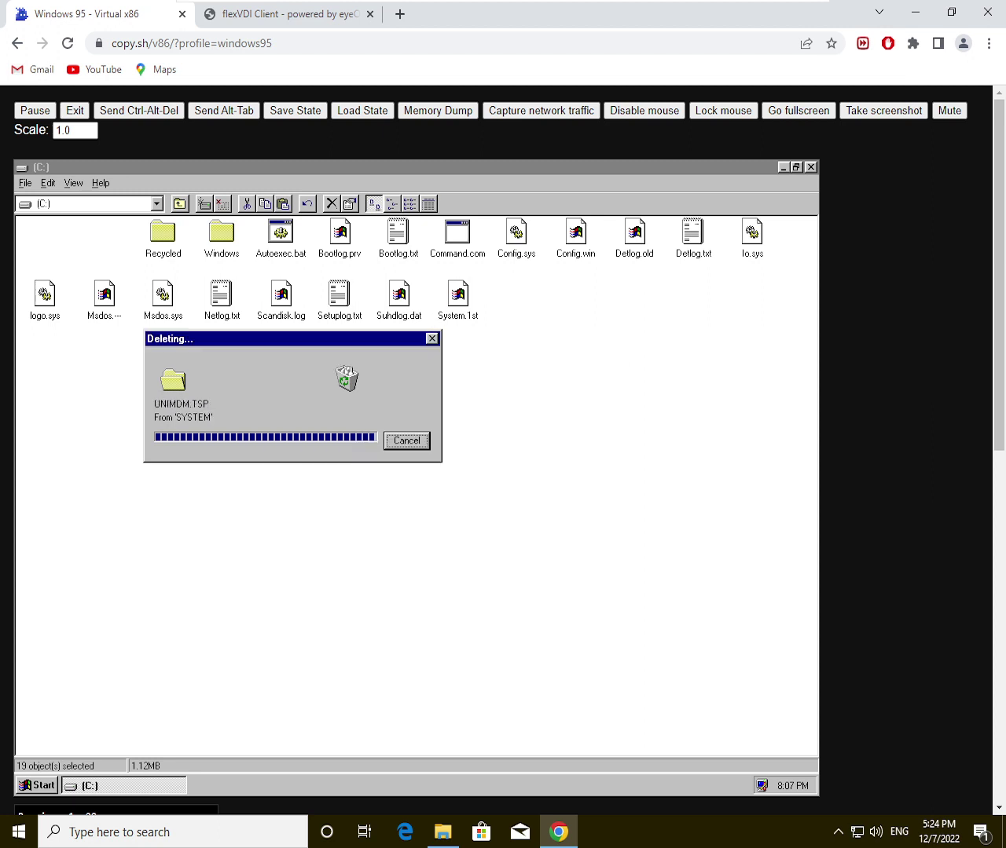
{"action": "key", "text": "Return"}
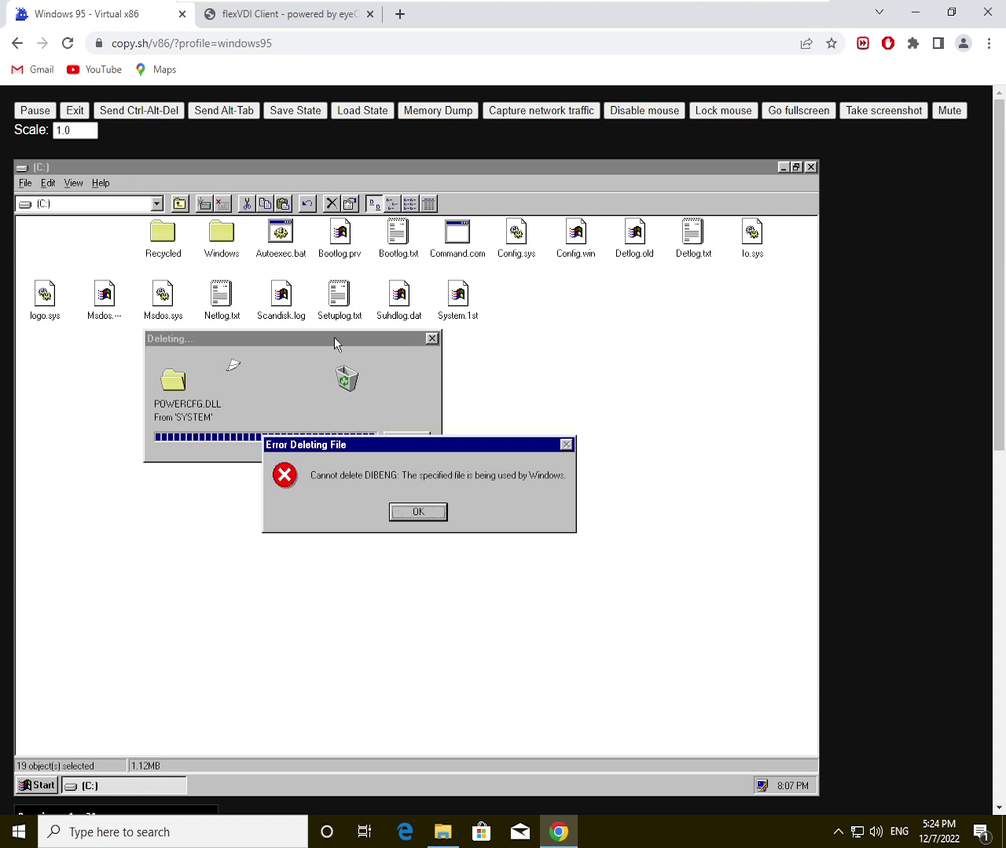
{"action": "key", "text": "Return"}
{"action": "key", "text": "Return"}
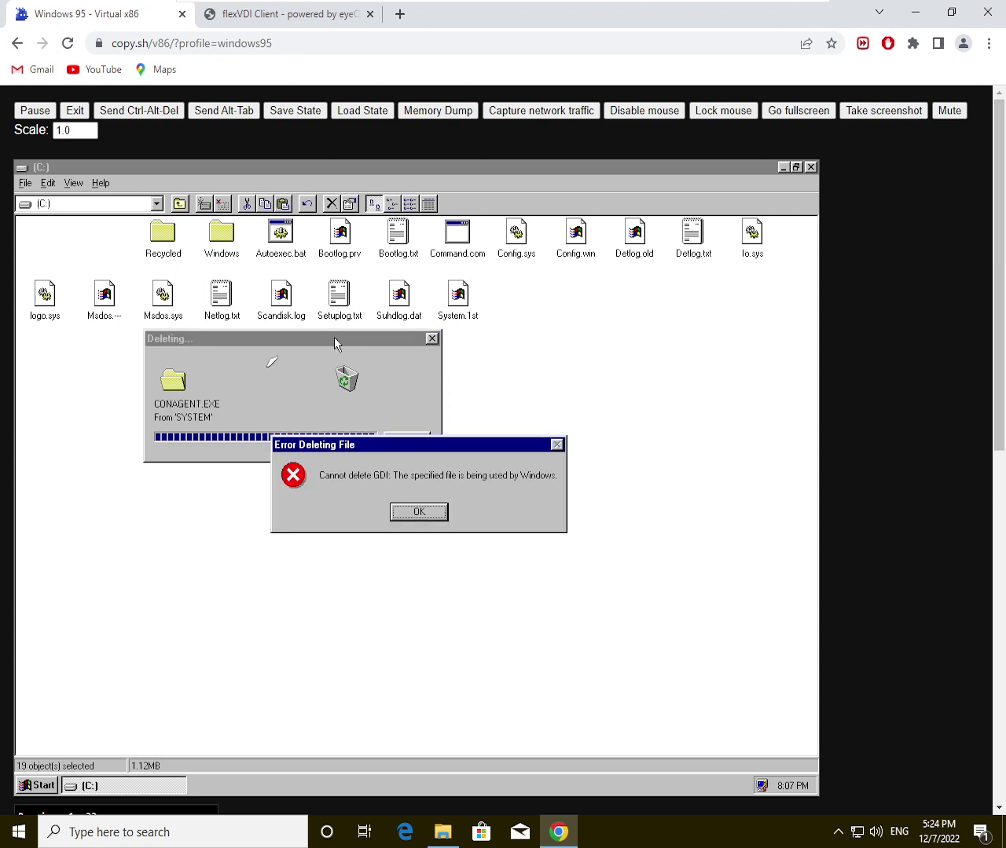
{"action": "key", "text": "Return"}
{"action": "key", "text": "Return"}
{"action": "key", "text": "Return"}
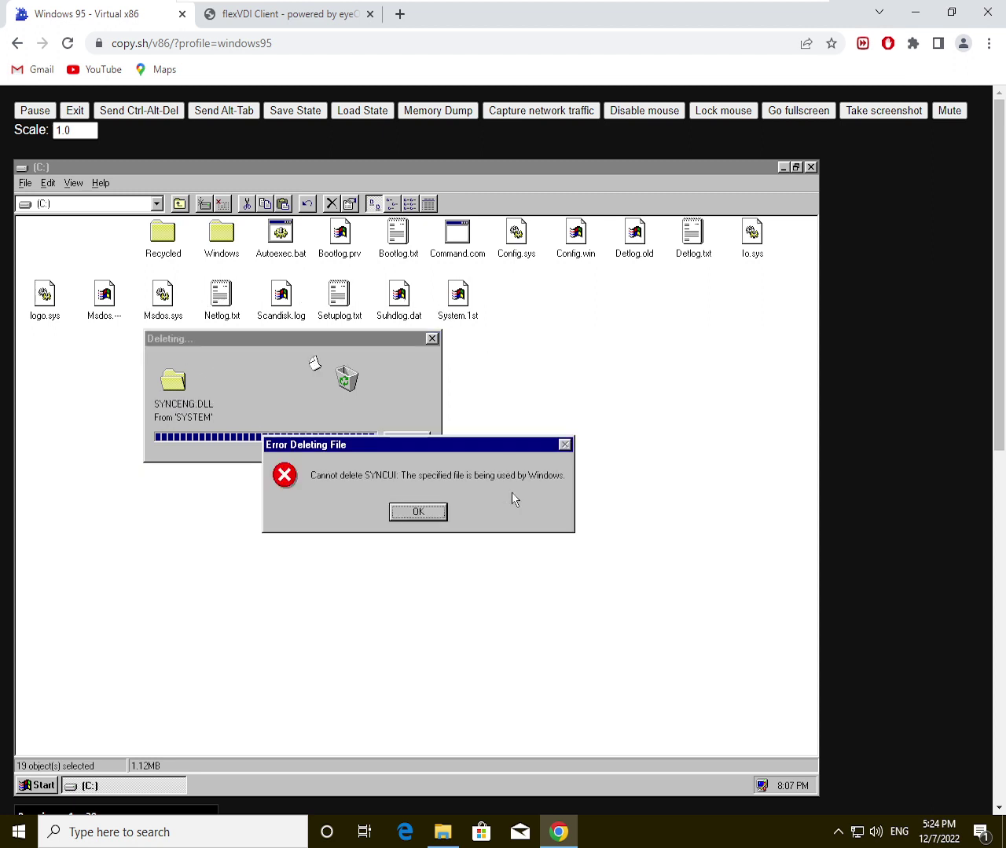
{"action": "key", "text": "Return"}
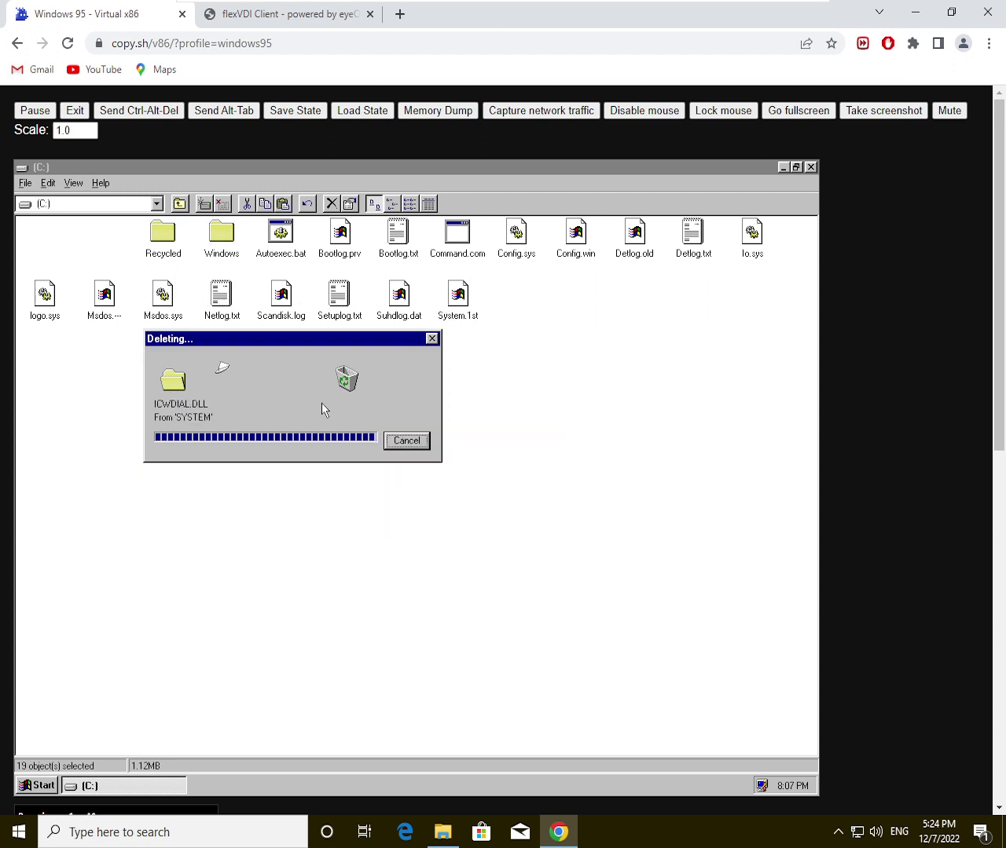
{"action": "key", "text": "Return"}
{"action": "key", "text": "Return"}
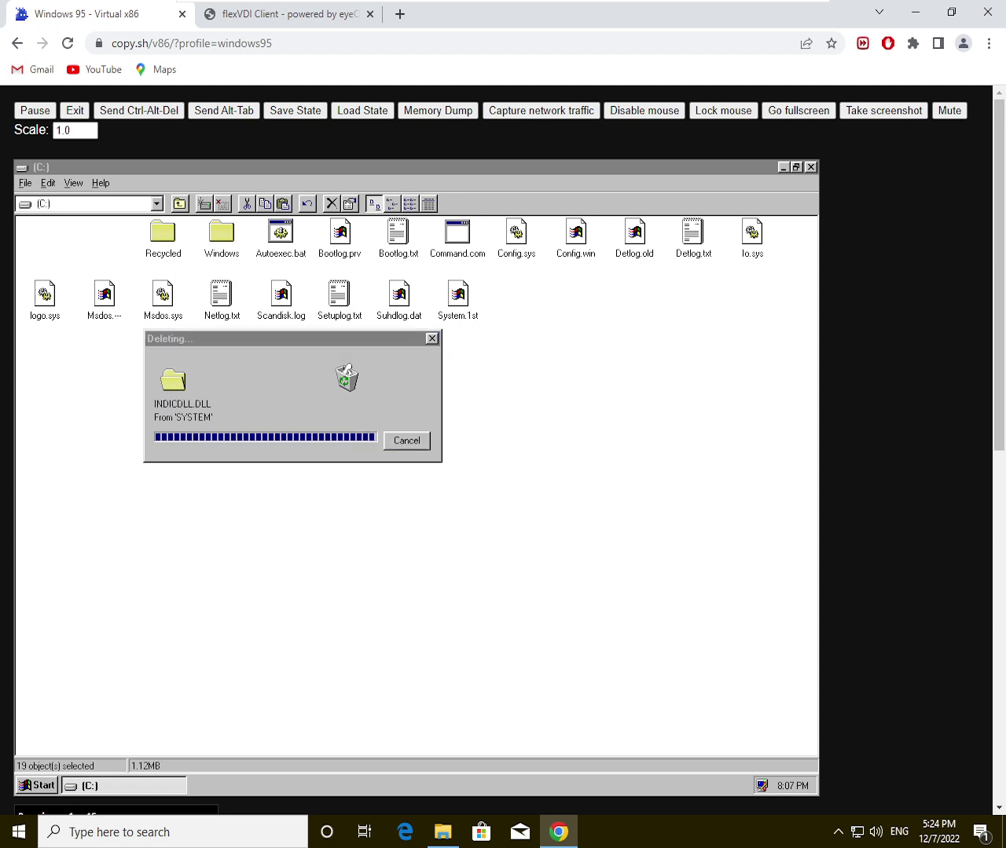
{"action": "key", "text": "Return"}
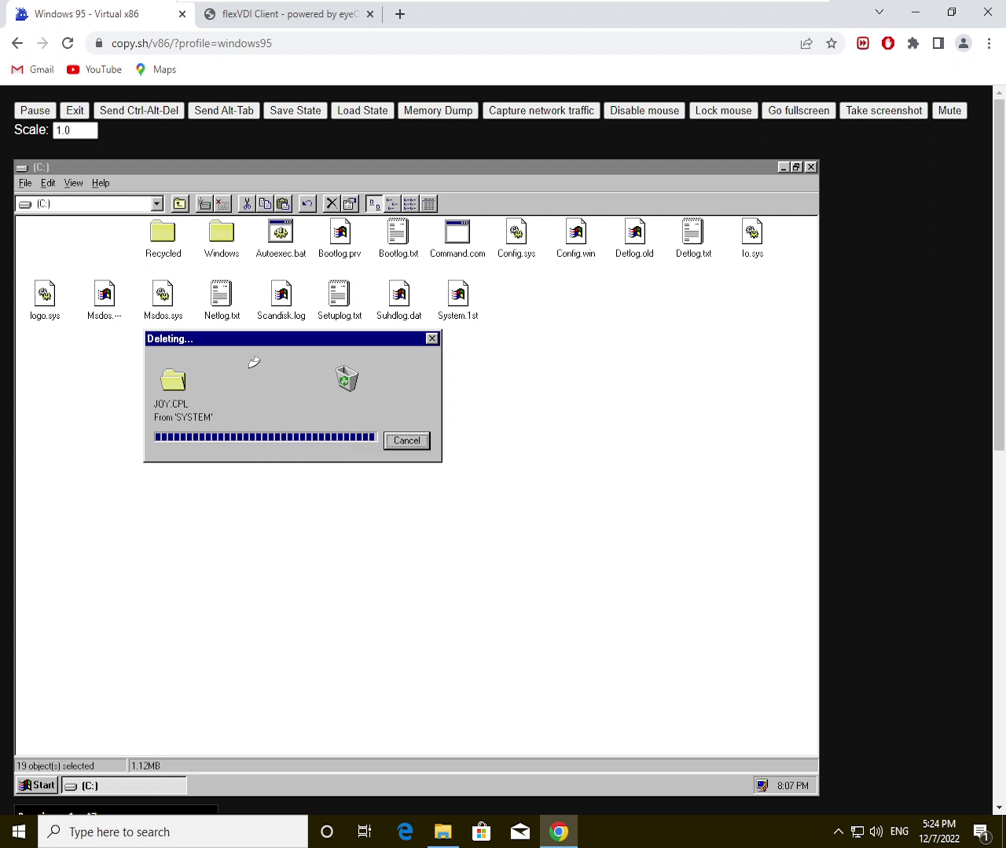
{"action": "key", "text": "Return"}
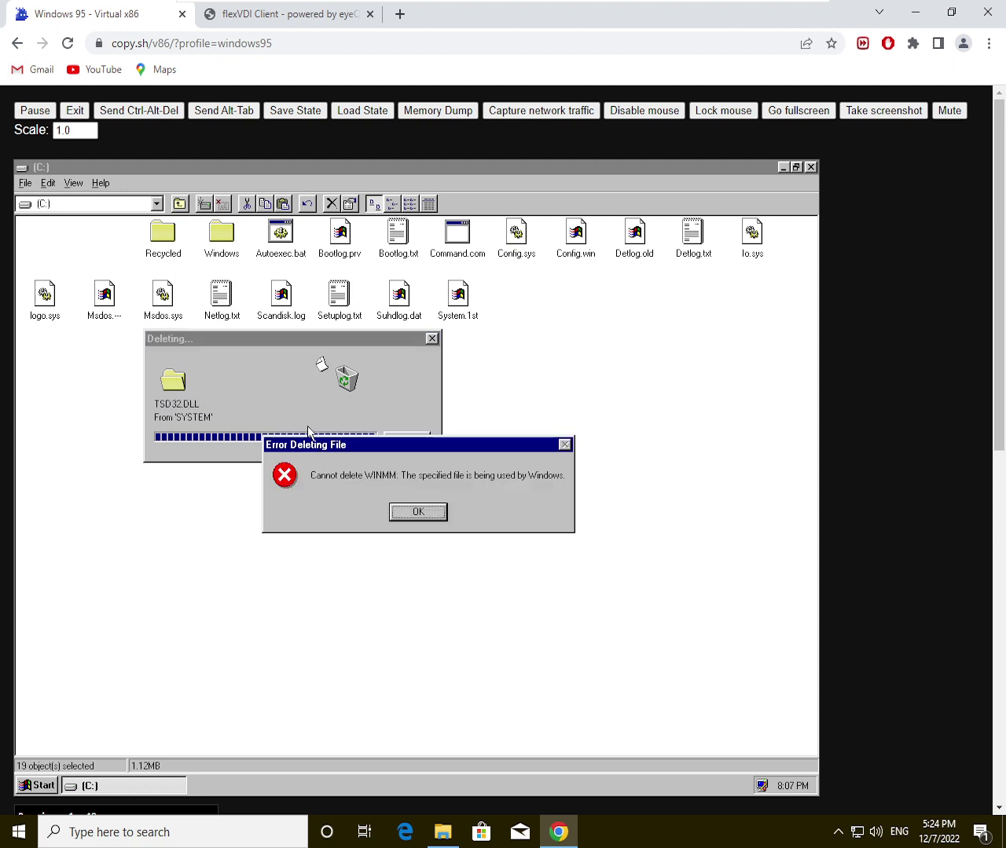
{"action": "key", "text": "Return"}
{"action": "key", "text": "Return"}
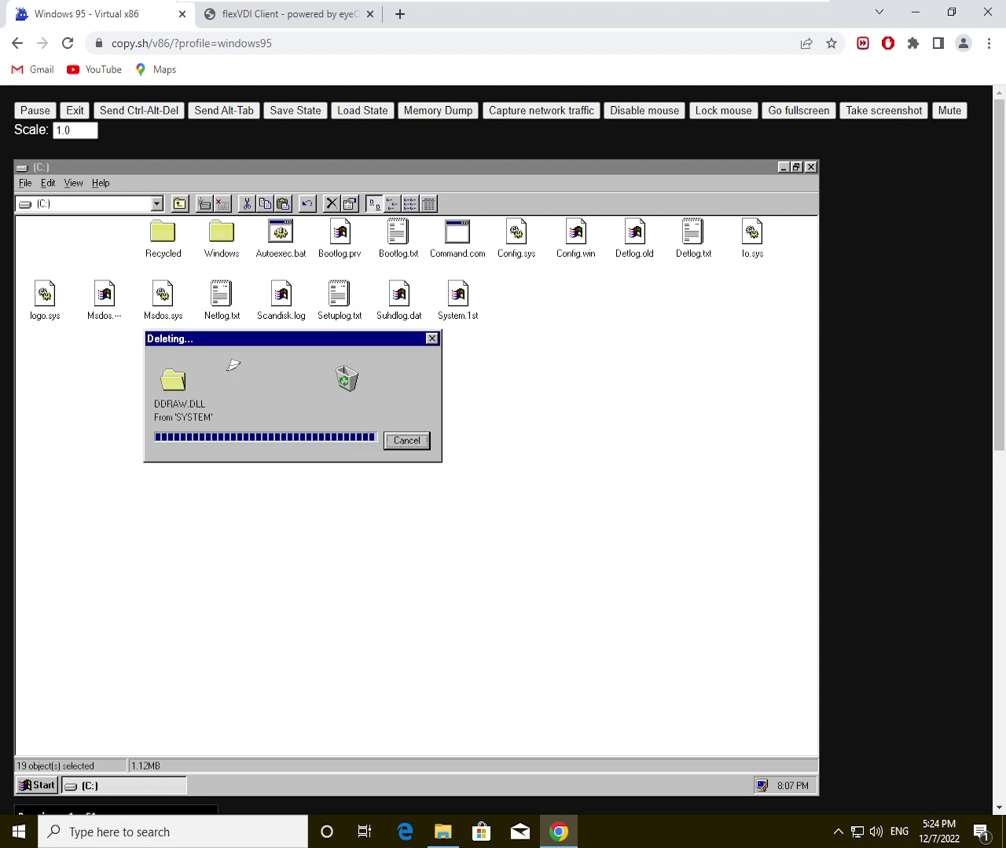
{"action": "key", "text": "Return"}
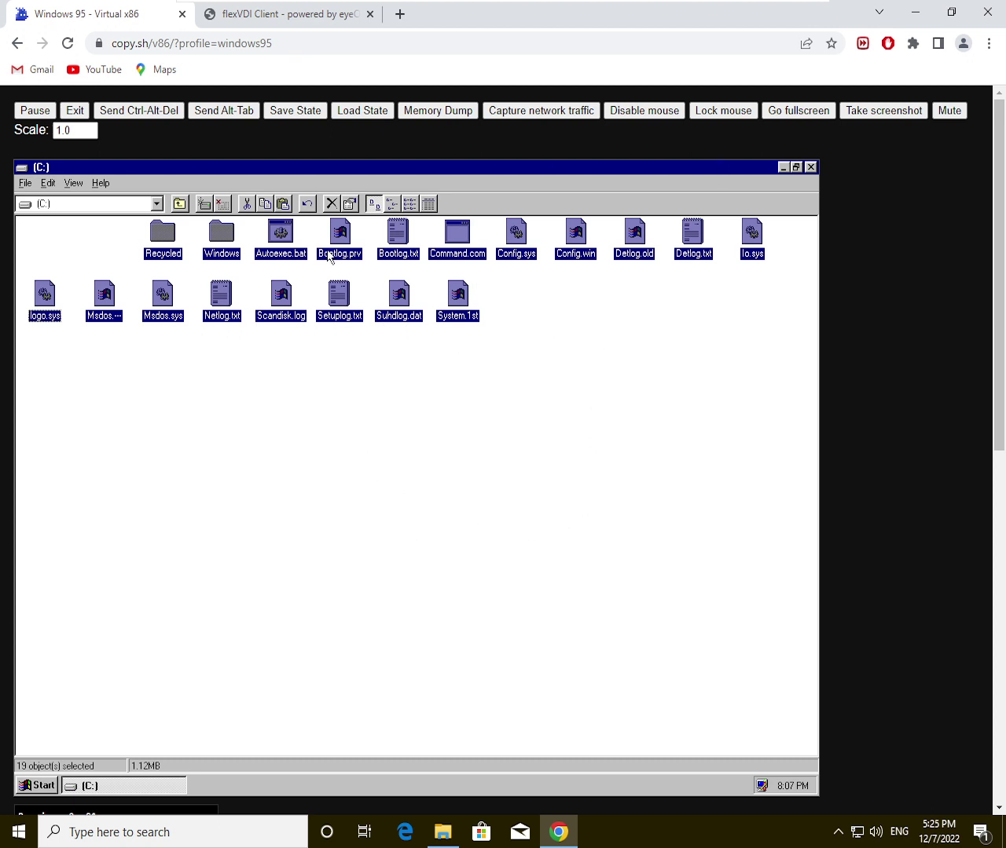
Step: Select all loose files on C:, excluding the Recycled and Windows folders, and delete them, choosing Yes to All at each file confirmation
{"action": "left_click", "coordinate": [559, 384]}
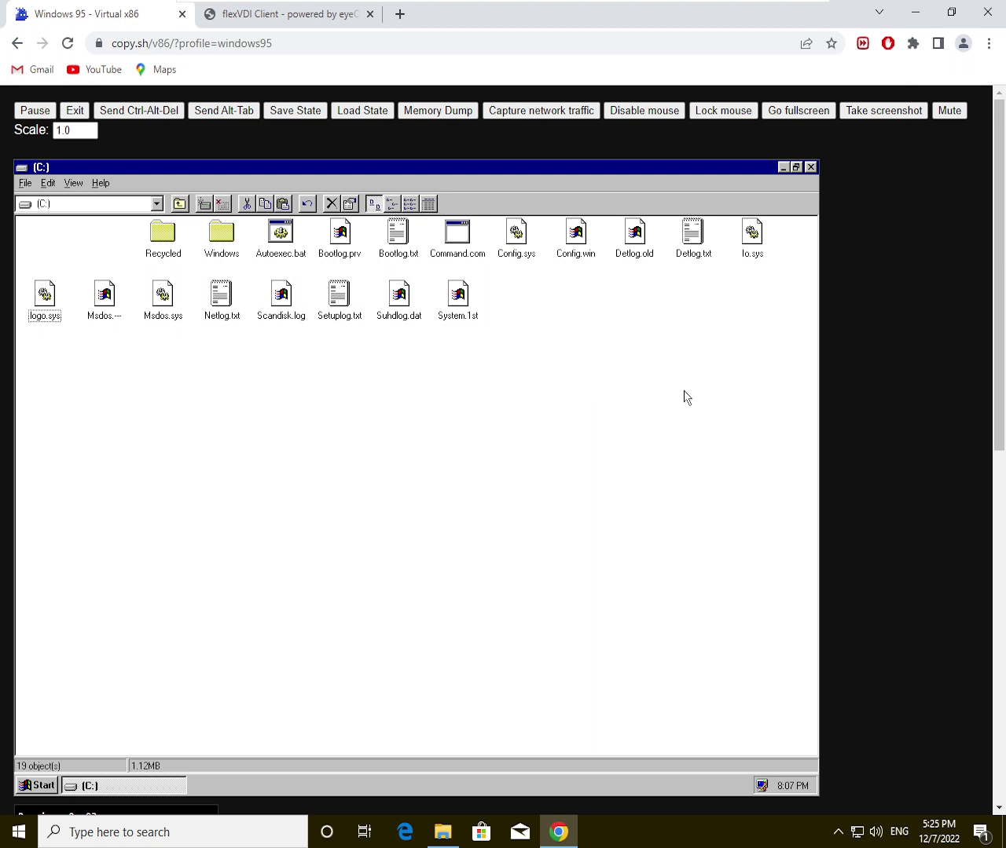
{"action": "left_click_drag", "start_coordinate": [684, 390], "coordinate": [18, 310]}
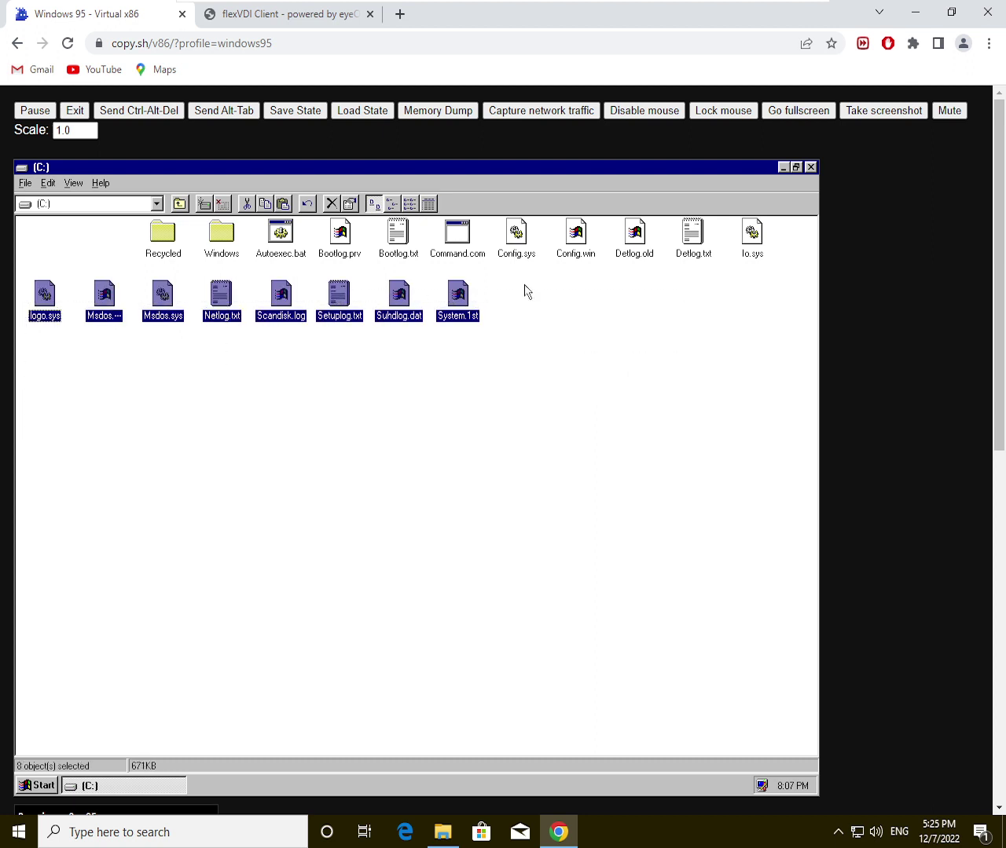
{"action": "left_click_drag", "start_coordinate": [810, 259], "coordinate": [241, 231]}
{"action": "key", "text": "Delete"}
{"action": "key", "text": "Return"}
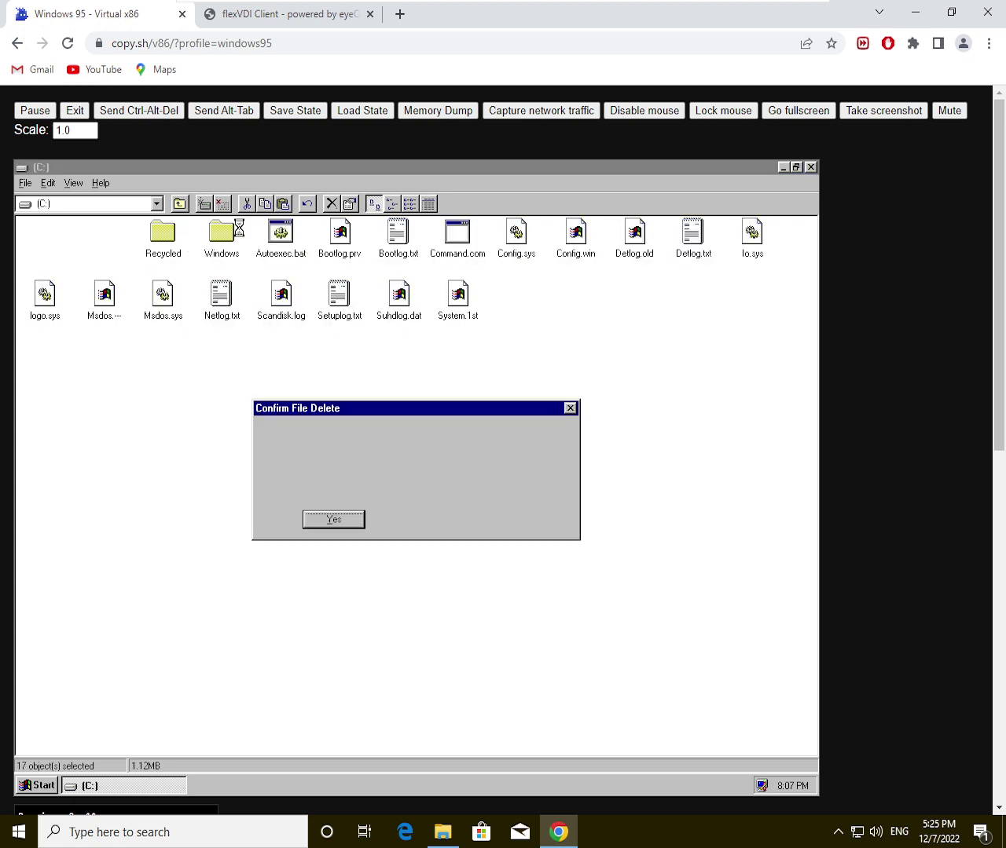
{"action": "key", "text": "Tab"}
{"action": "key", "text": "Return"}
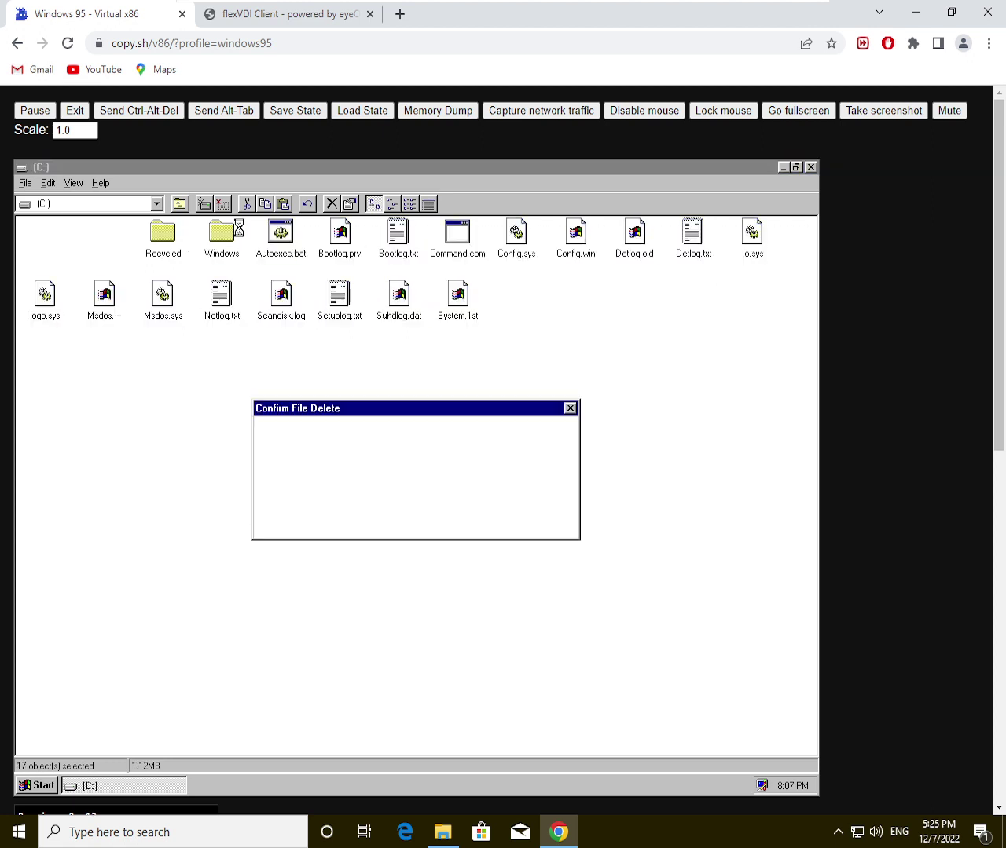
{"action": "key", "text": "Tab"}
{"action": "key", "text": "Return"}
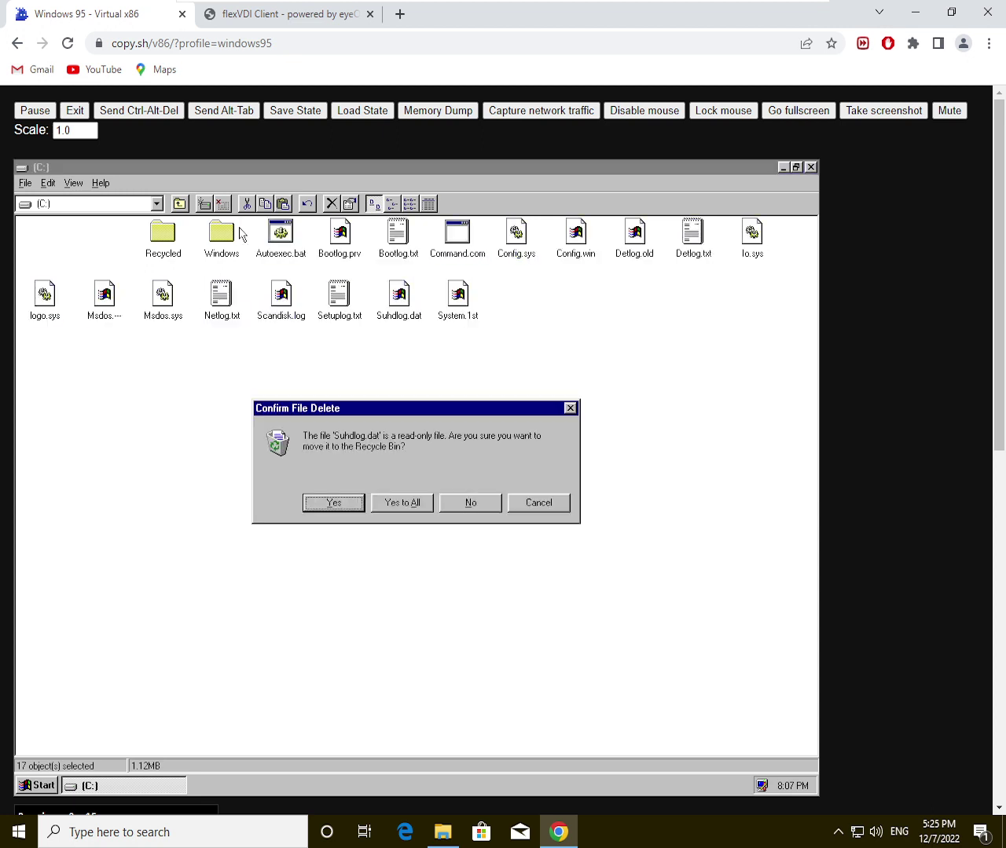
{"action": "key", "text": "Tab"}
{"action": "key", "text": "Return"}
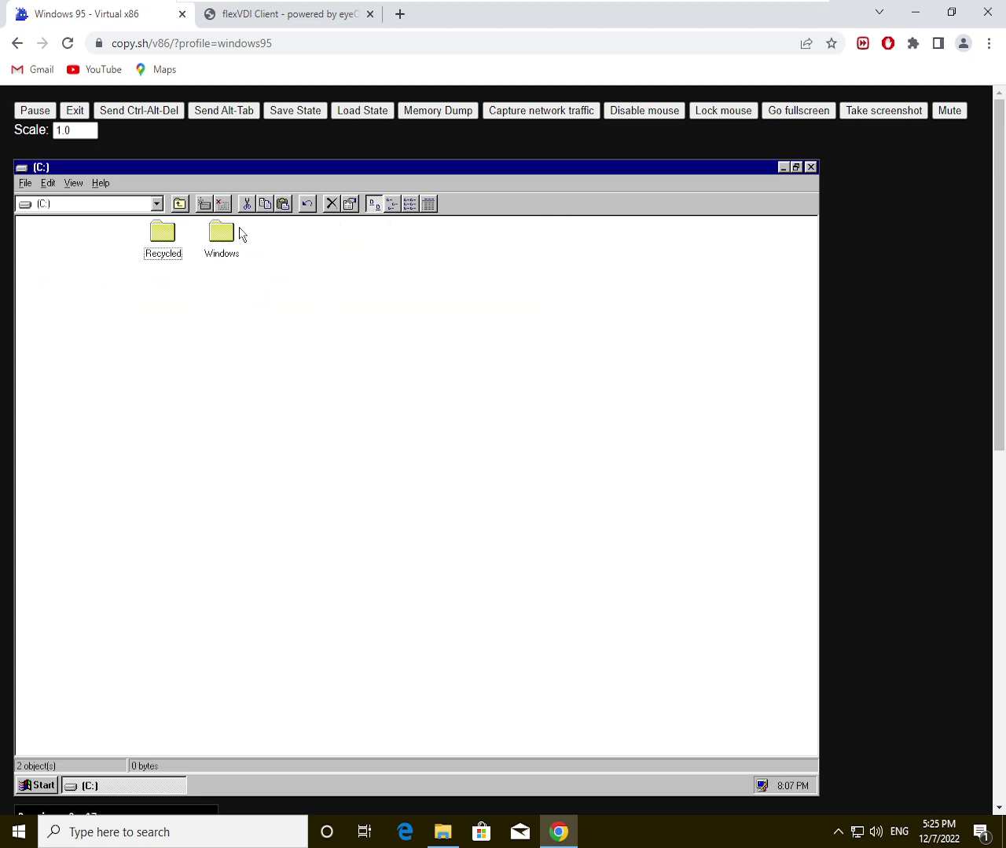
Step: Open the Windows folder and delete the files from Aspi2hlp.sys through Write.exe, choosing Yes to All for program files
{"action": "right_click", "coordinate": [357, 355]}
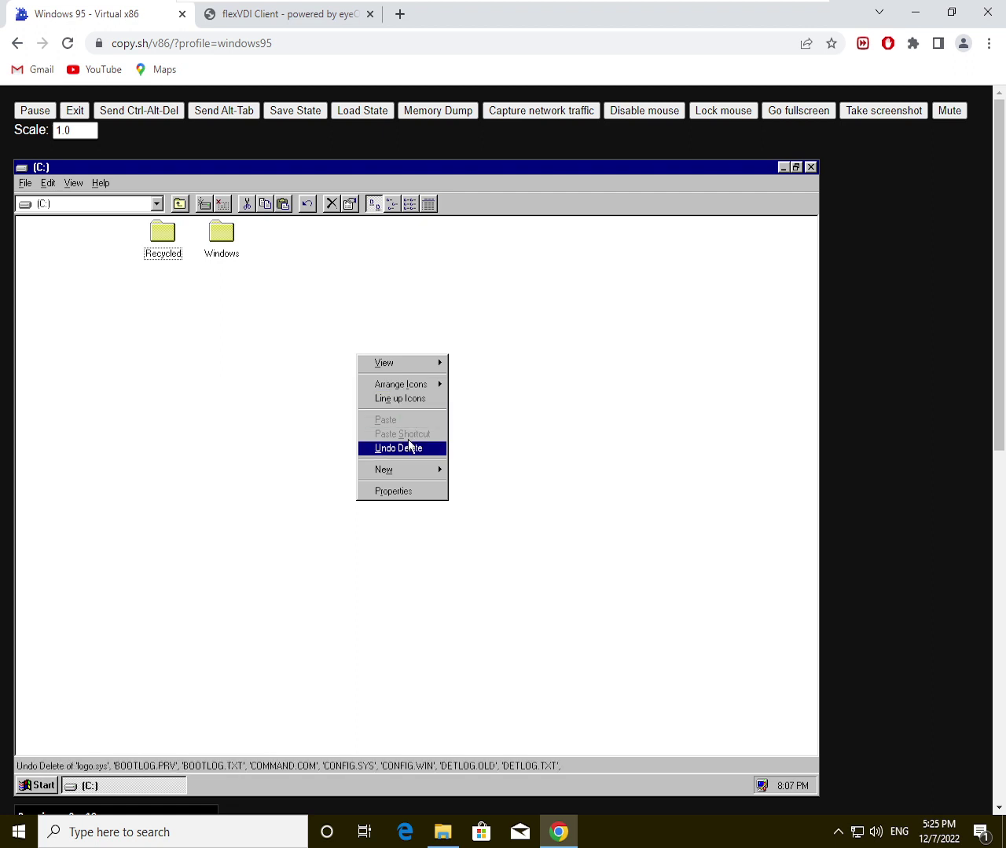
{"action": "left_click", "coordinate": [245, 294]}
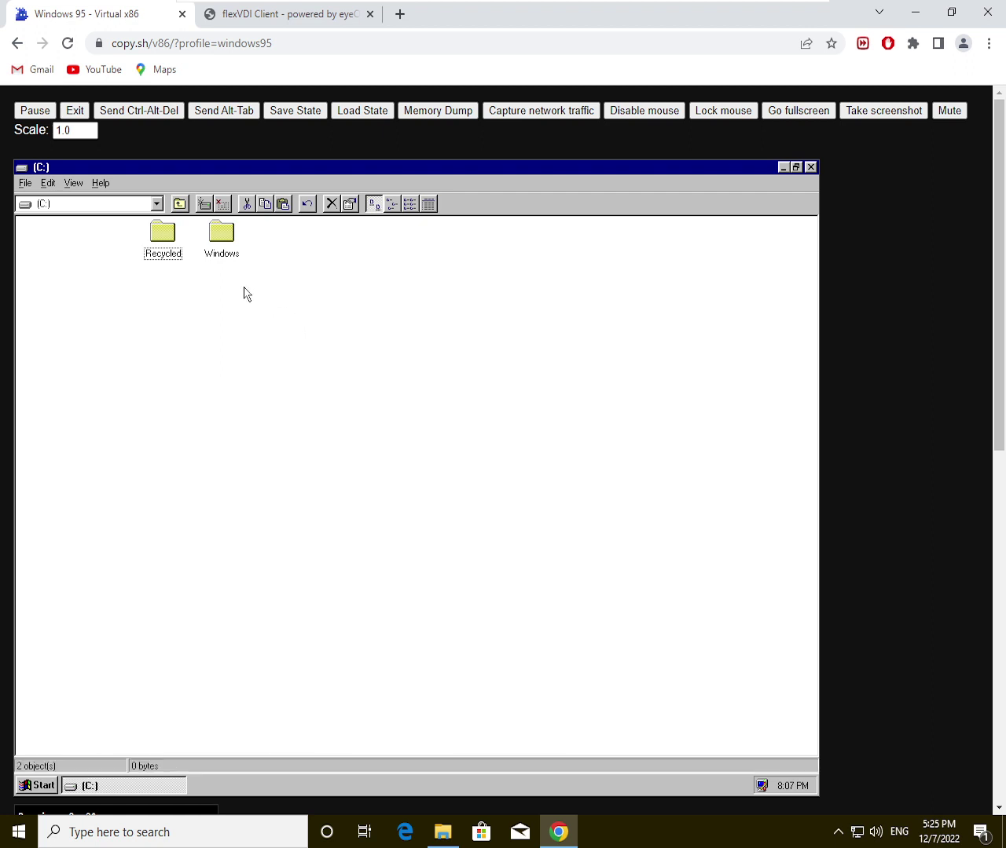
{"action": "double_click", "coordinate": [221, 234]}
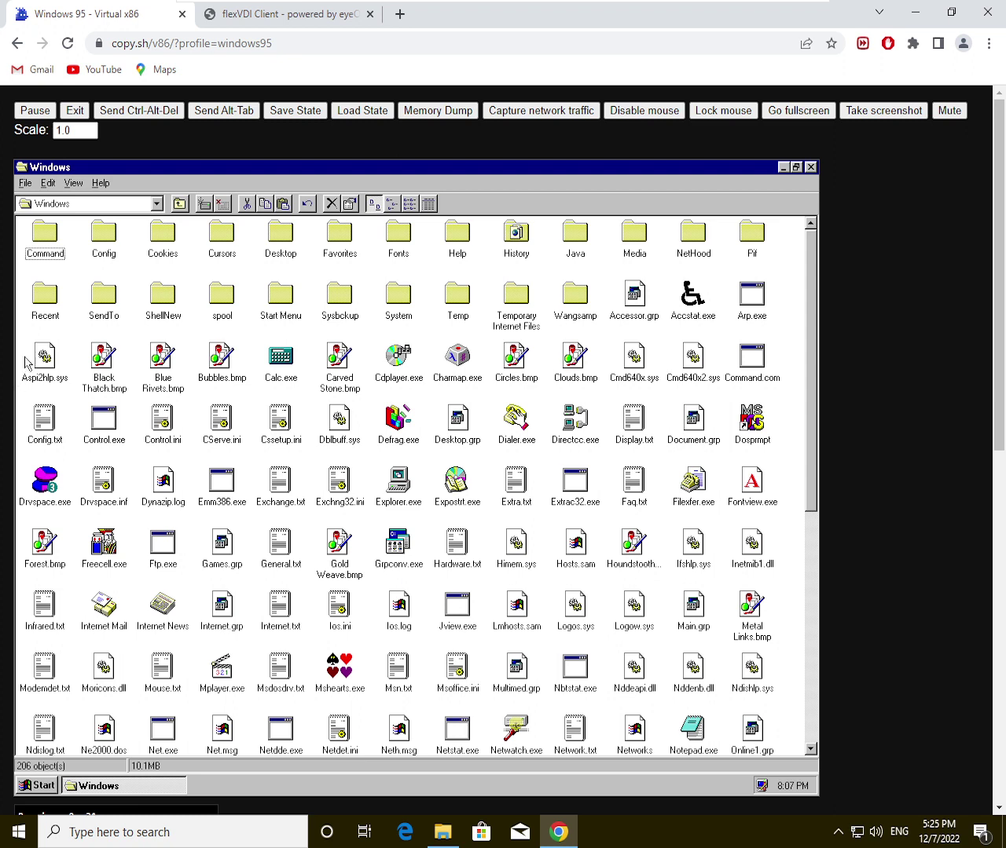
{"action": "left_click_drag", "start_coordinate": [26, 363], "coordinate": [778, 746]}
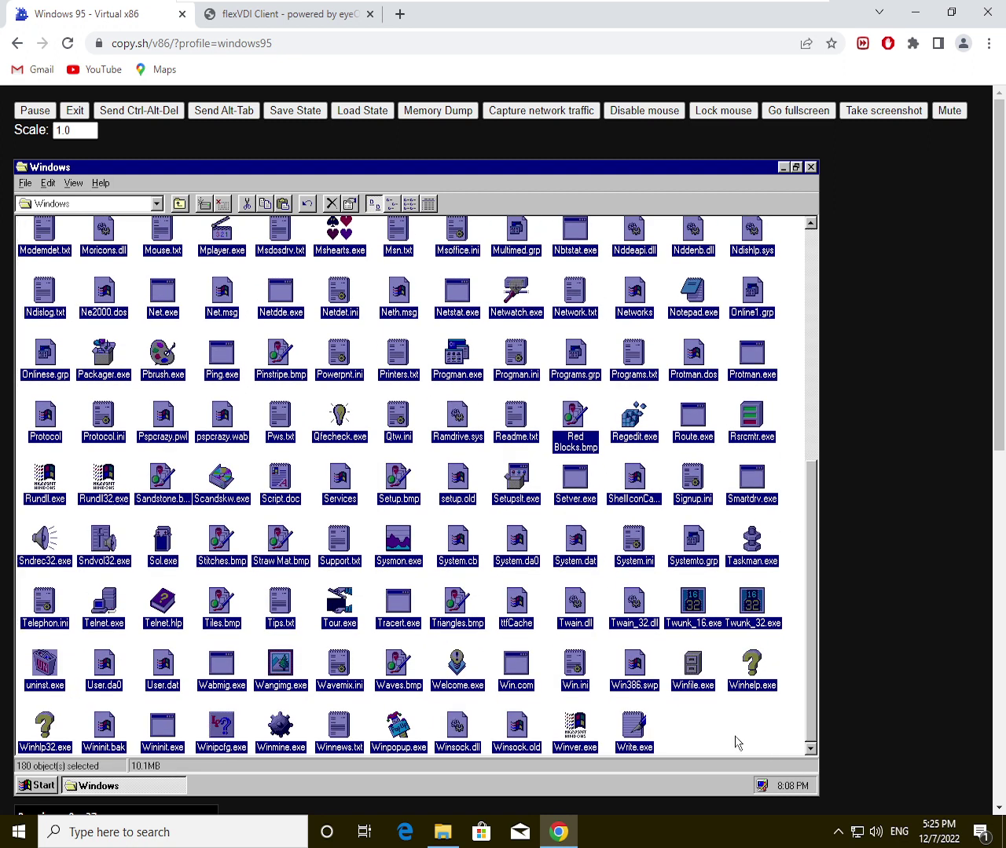
{"action": "key", "text": "Delete"}
{"action": "key", "text": "Return"}
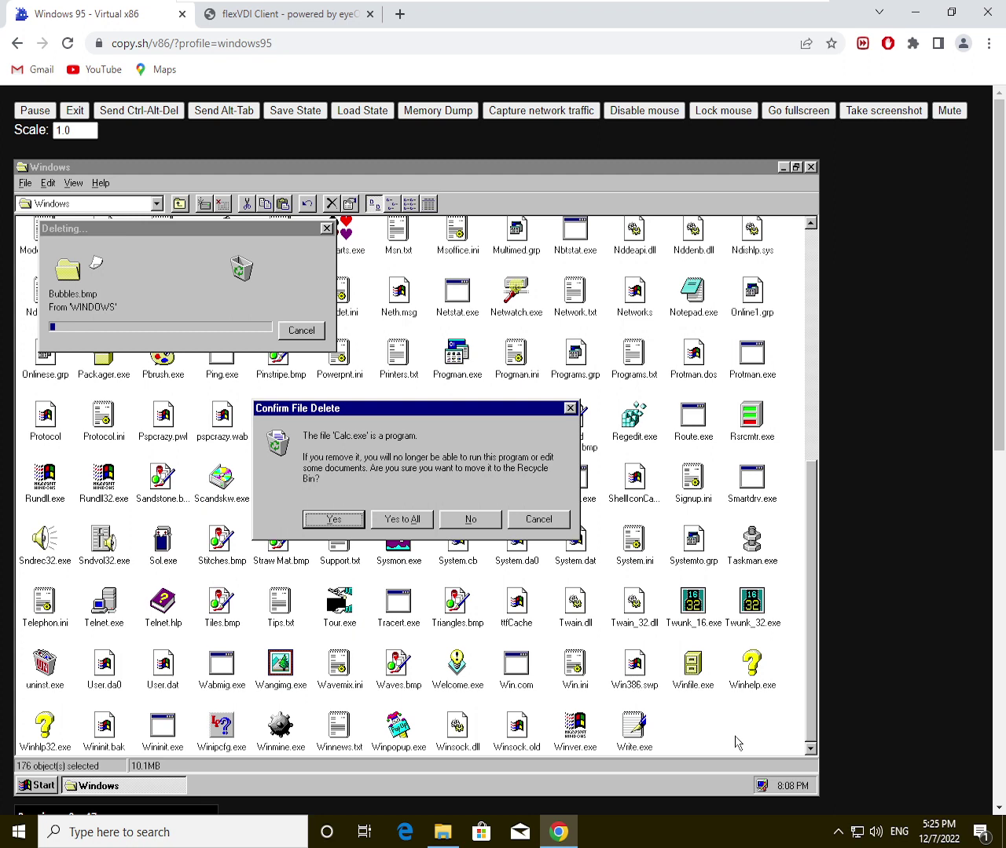
{"action": "key", "text": "Tab"}
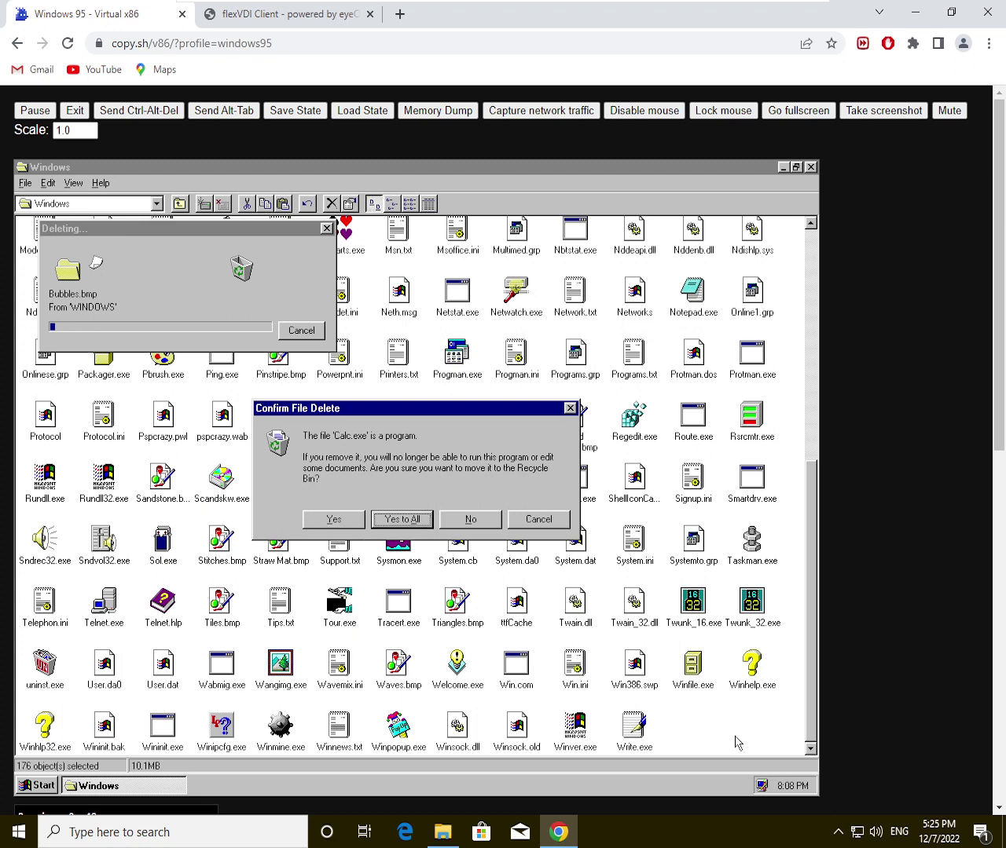
{"action": "key", "text": "Return"}
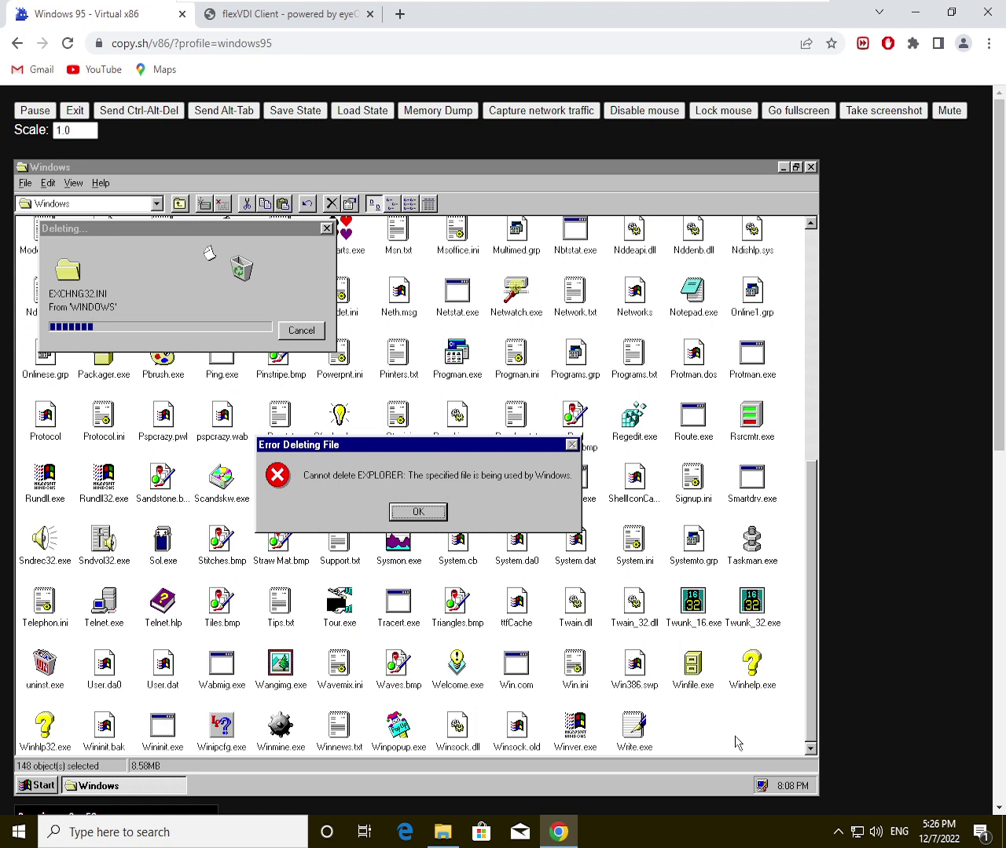
Step: Dismiss the EXPLORER and RUNDLL errors, choose Yes to All for system files, and dismiss the WIN386 error
{"action": "key", "text": "Return"}
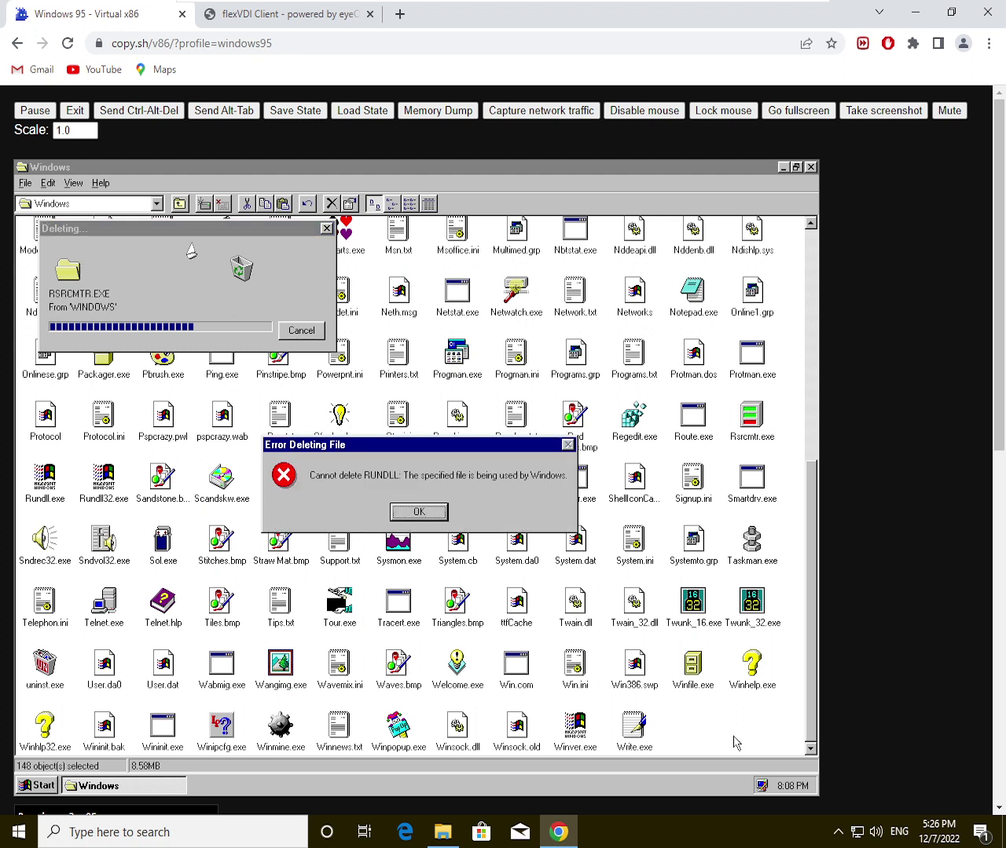
{"action": "key", "text": "Return"}
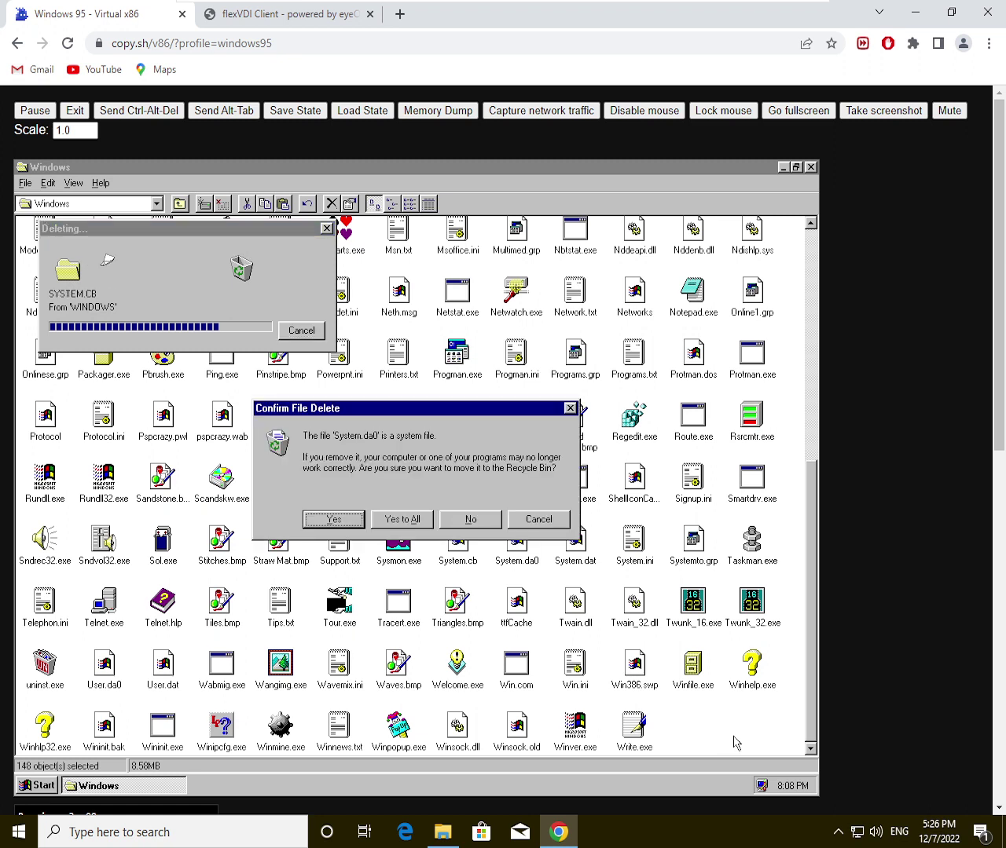
{"action": "key", "text": "Tab"}
{"action": "key", "text": "Return"}
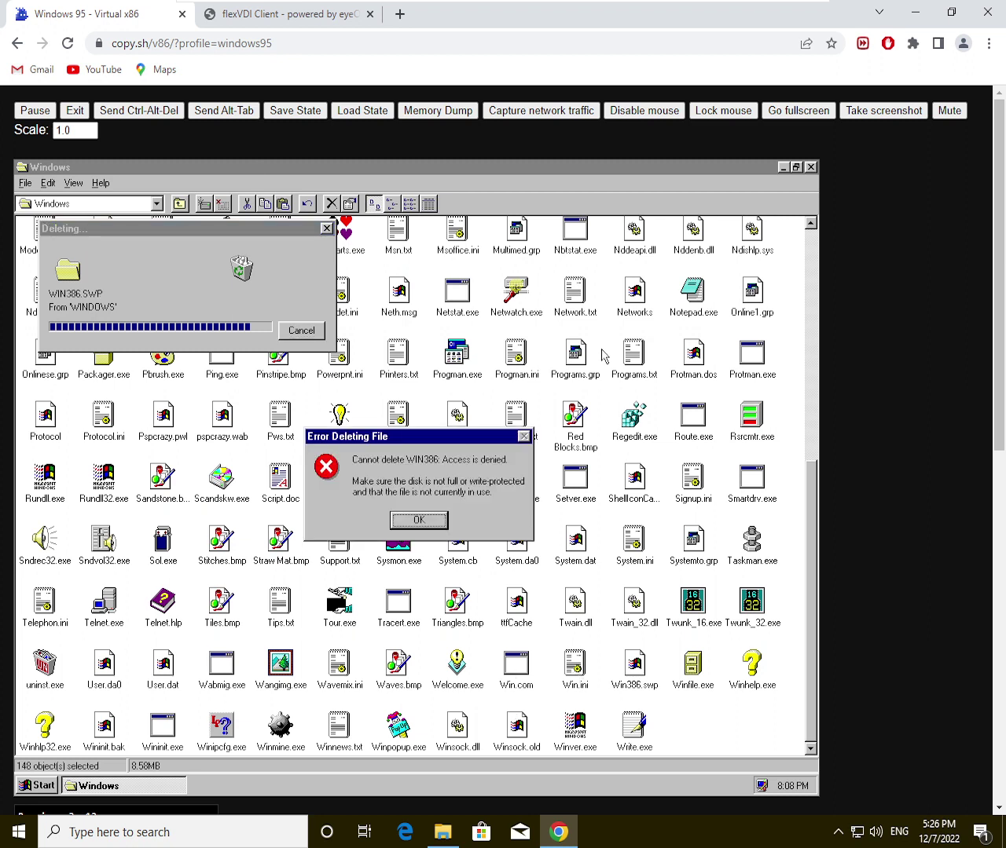
{"action": "key", "text": "Return"}
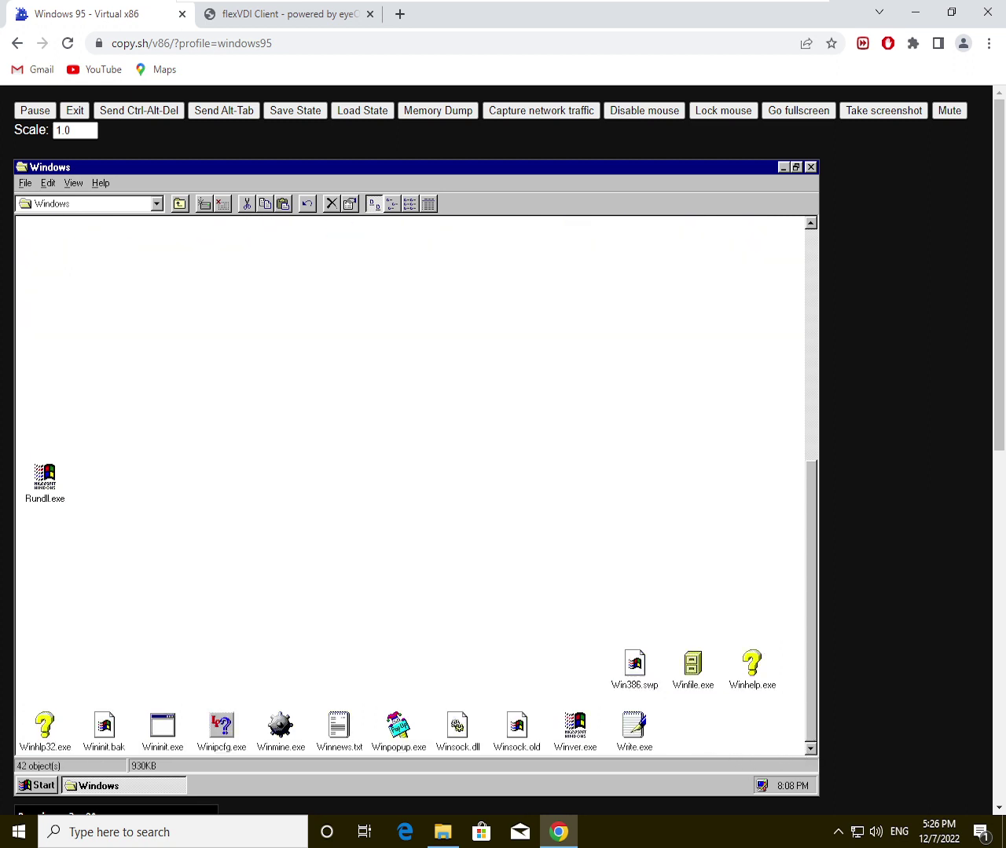
Step: Launch Winmine.exe, uncover two squares on the Minesweeper board, and close the game
{"action": "double_click", "coordinate": [281, 737]}
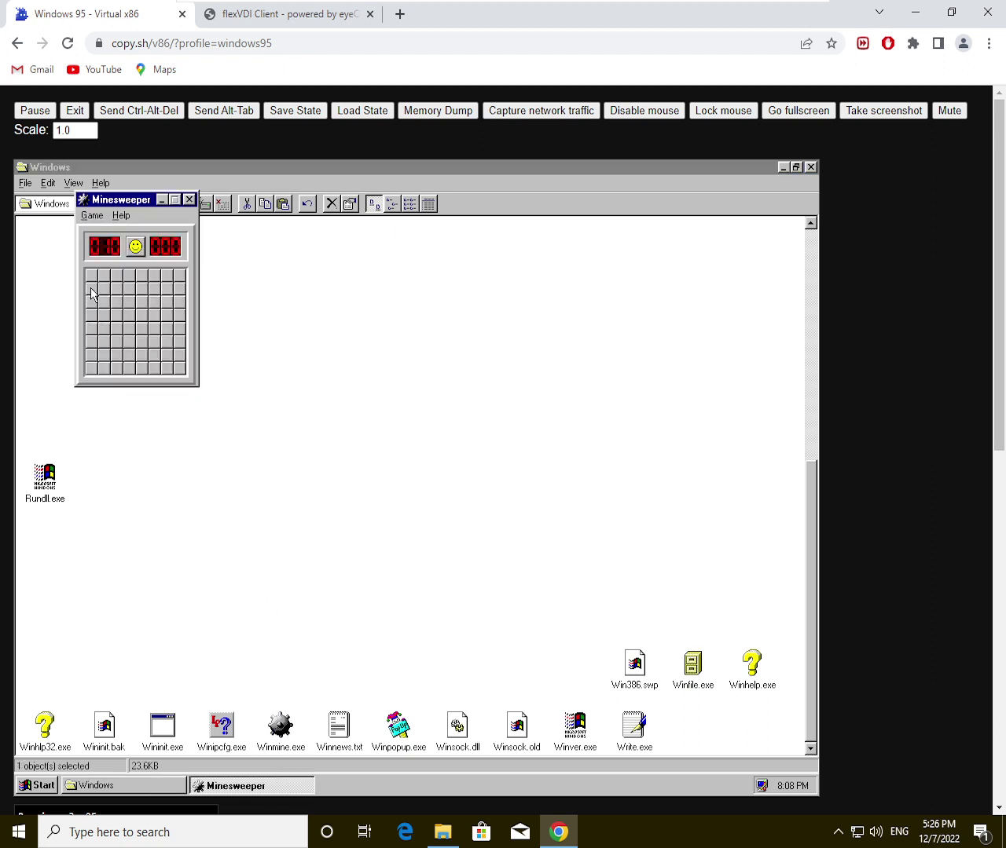
{"action": "left_click", "coordinate": [98, 276]}
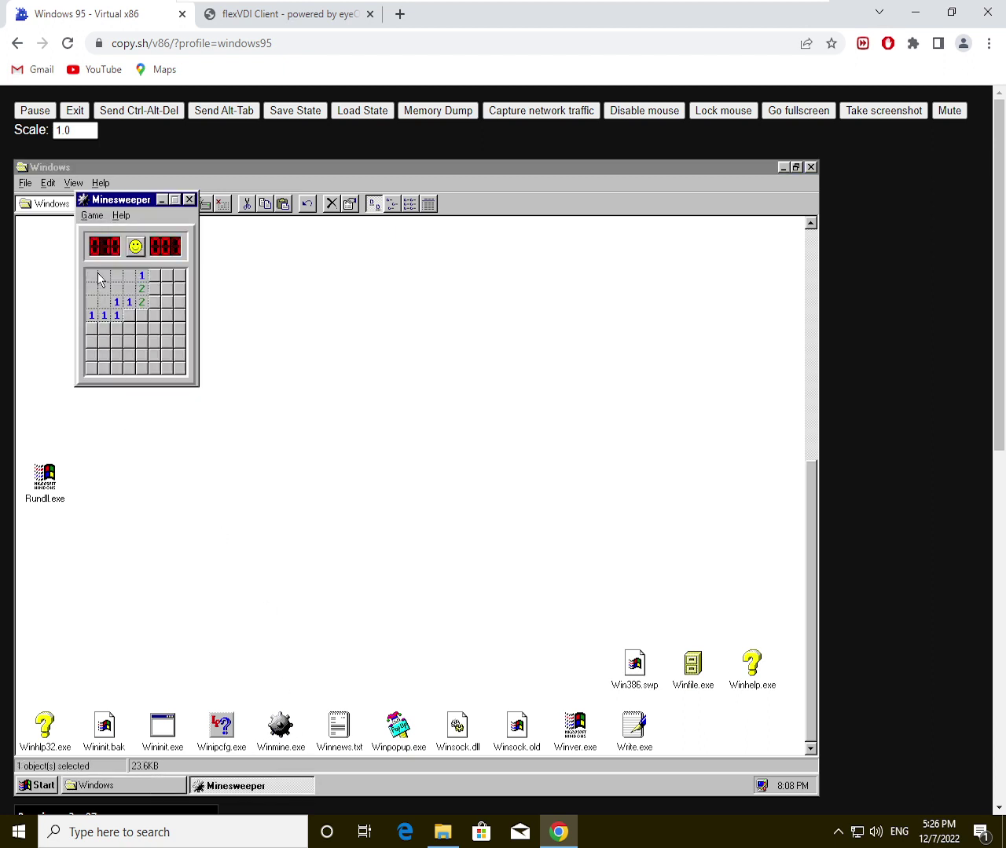
{"action": "left_click", "coordinate": [154, 277]}
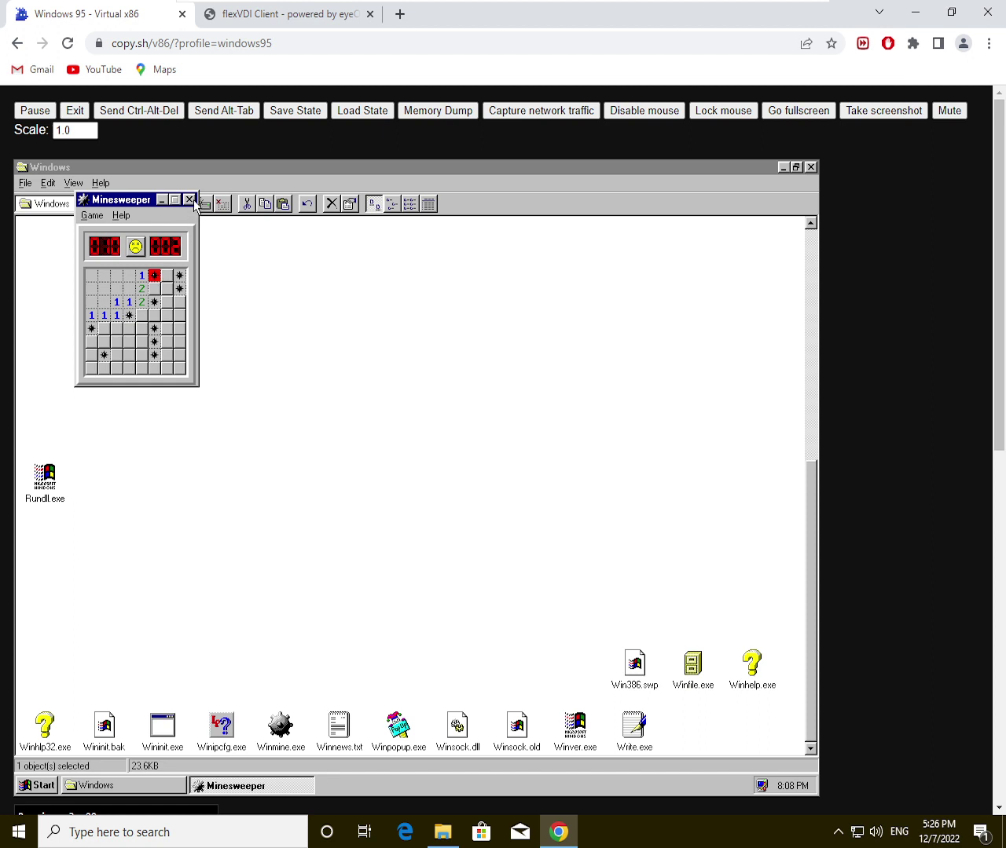
{"action": "left_click", "coordinate": [190, 199]}
Step: Delete the row of files from Winhlp32.exe through Write.exe in the Windows folder, choosing Yes to All at the confirmation
{"action": "left_click", "coordinate": [132, 694]}
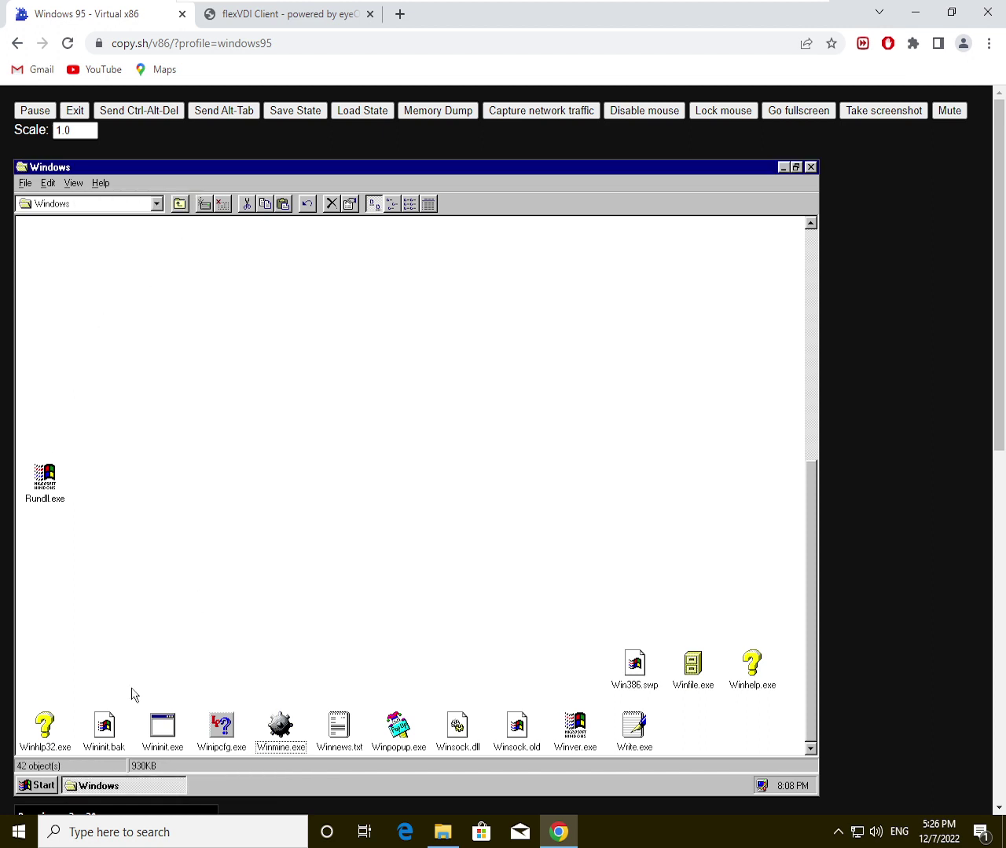
{"action": "left_click_drag", "start_coordinate": [22, 691], "coordinate": [767, 774]}
{"action": "key", "text": "Delete"}
{"action": "key", "text": "Return"}
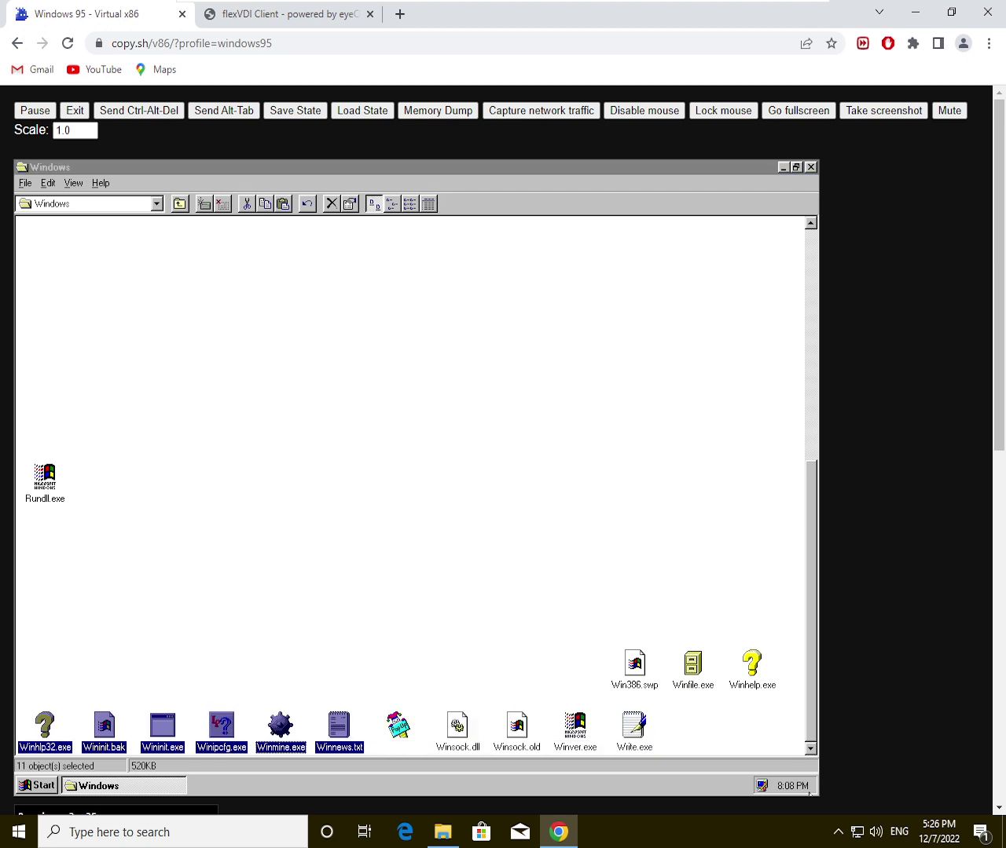
{"action": "key", "text": "Tab"}
{"action": "key", "text": "Return"}
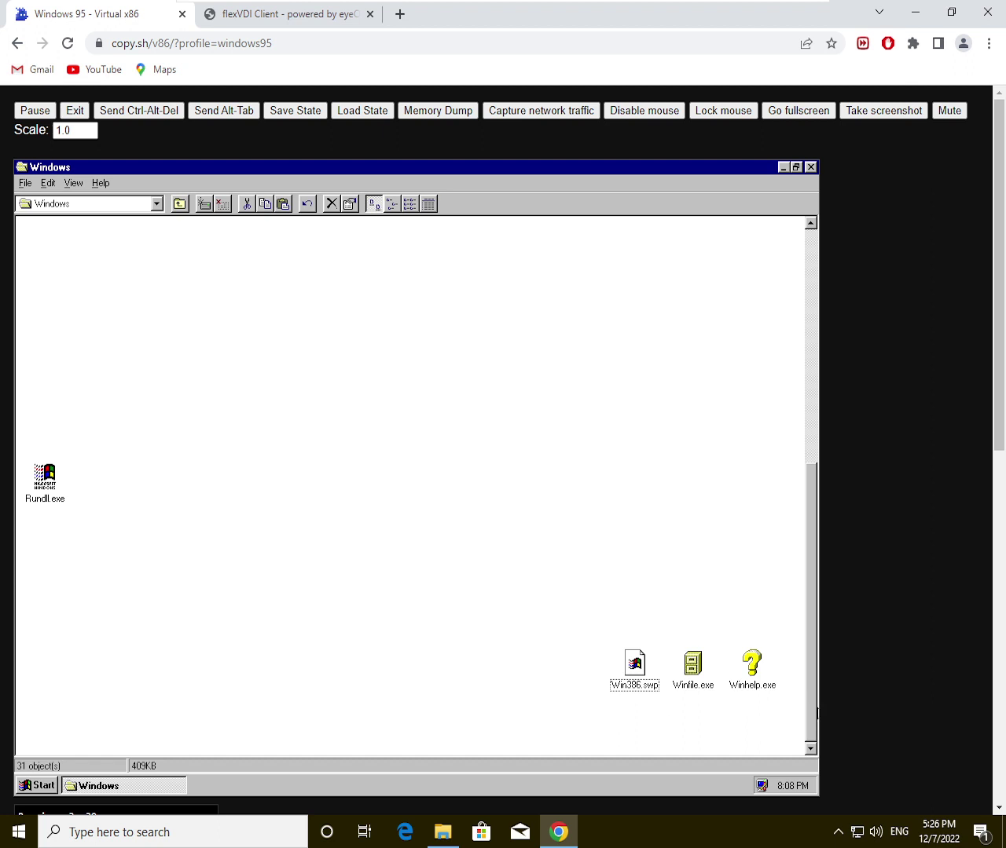
Step: Try to delete Win386.swp, Winfile.exe and Winhelp.exe together from the Windows folder, and clear the selection
{"action": "left_click_drag", "start_coordinate": [793, 705], "coordinate": [612, 636]}
{"action": "key", "text": "Delete"}
{"action": "key", "text": "Return"}
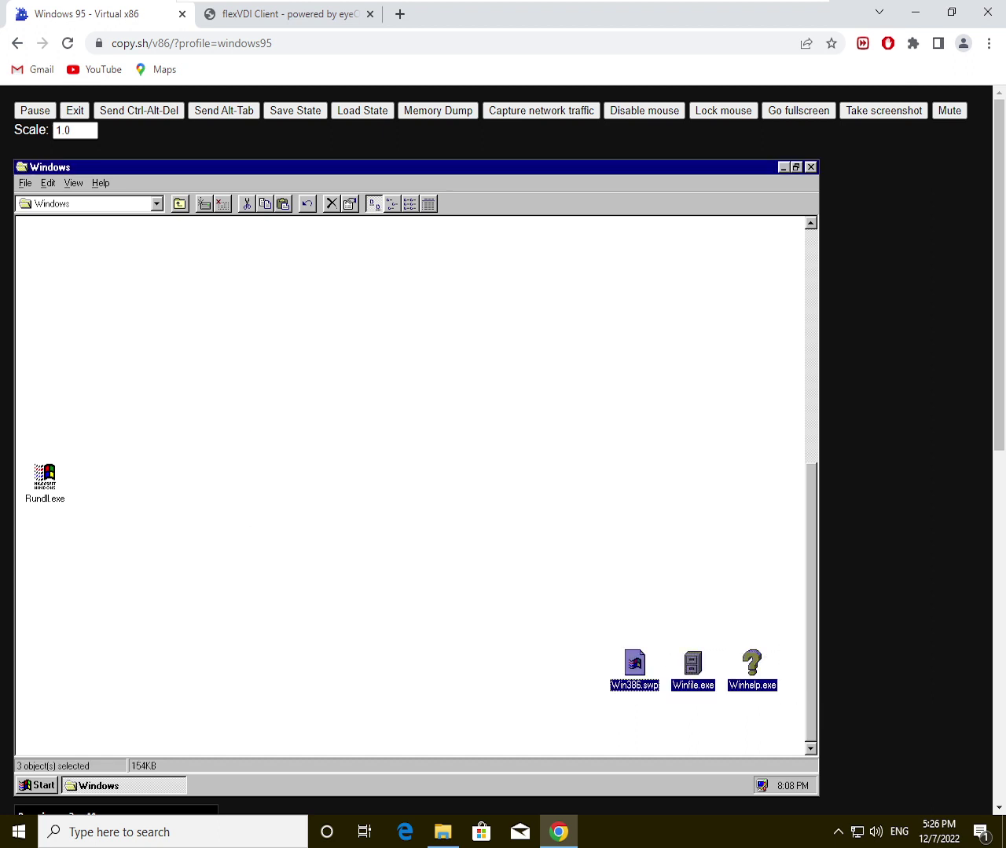
{"action": "key", "text": "Return"}
{"action": "left_click", "coordinate": [666, 589]}
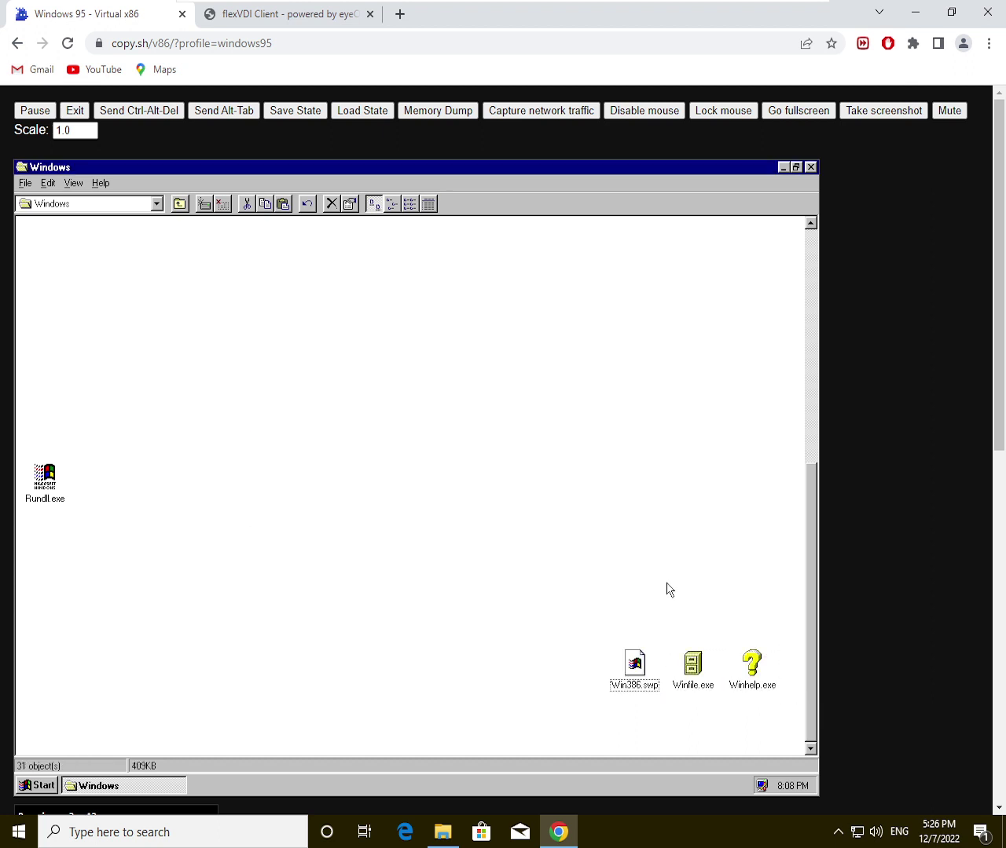
Step: Delete Winfile.exe and Winhelp.exe from the Windows folder, choosing Yes to All at the confirmation
{"action": "left_click_drag", "start_coordinate": [717, 604], "coordinate": [774, 750]}
{"action": "key", "text": "Delete"}
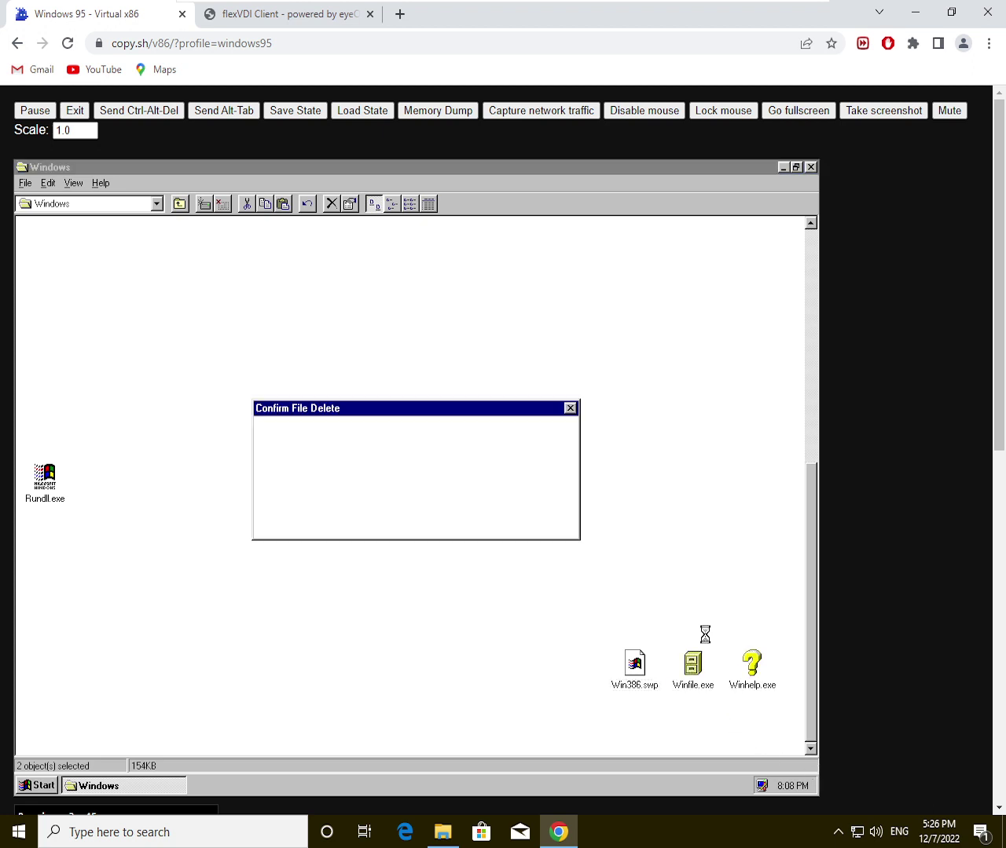
{"action": "key", "text": "Tab"}
{"action": "key", "text": "Return"}
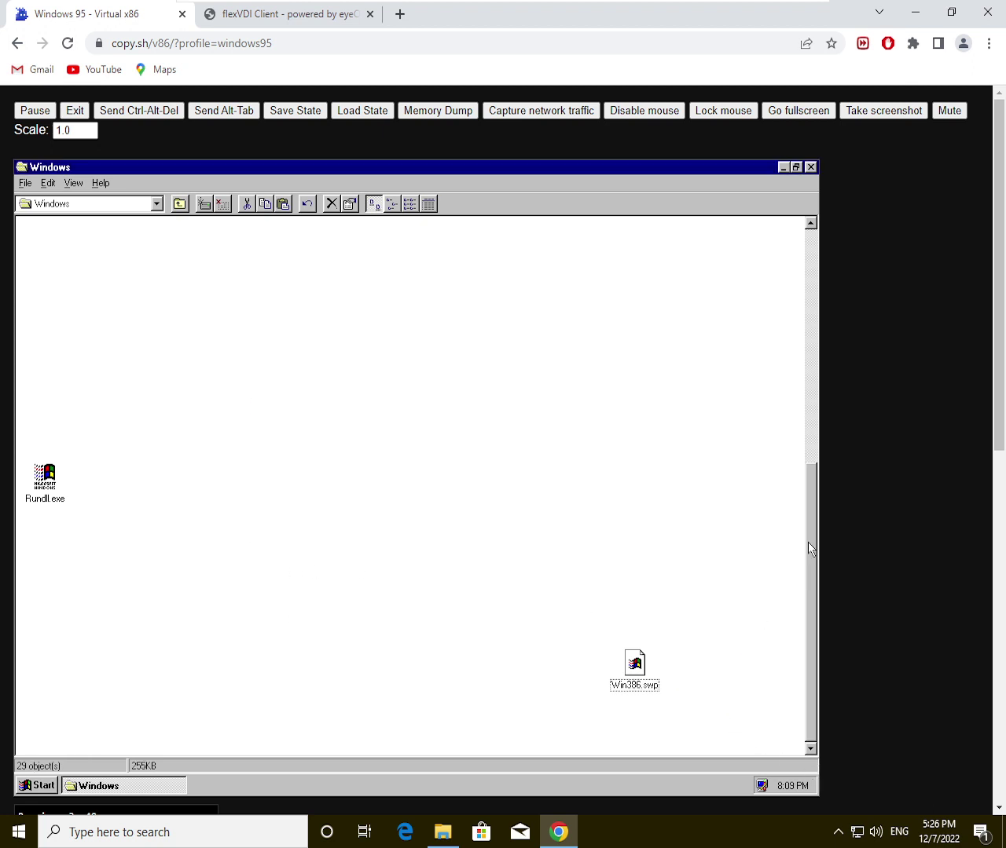
Step: Delete Accessor.grp, Accstat.exe and Arp.exe from the Windows folder, choosing Yes to All at the program confirmation
{"action": "left_click_drag", "start_coordinate": [807, 542], "coordinate": [629, 288]}
{"action": "key", "text": "Delete"}
{"action": "key", "text": "Escape"}
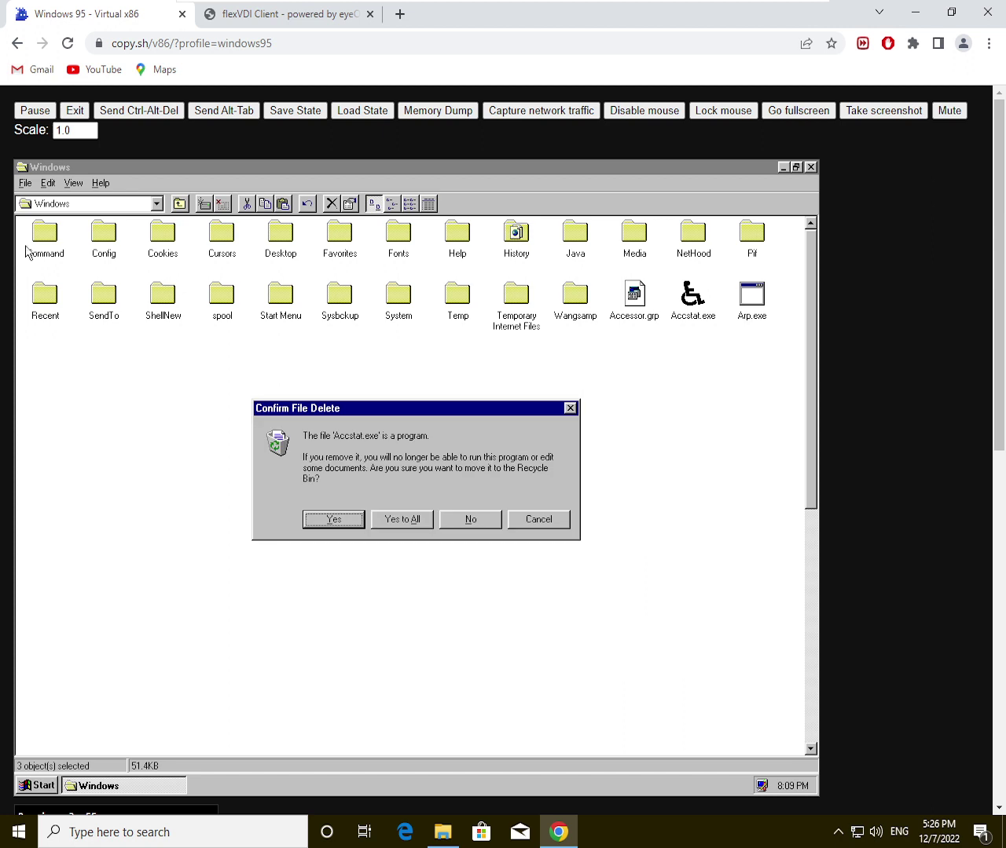
{"action": "key", "text": "a"}
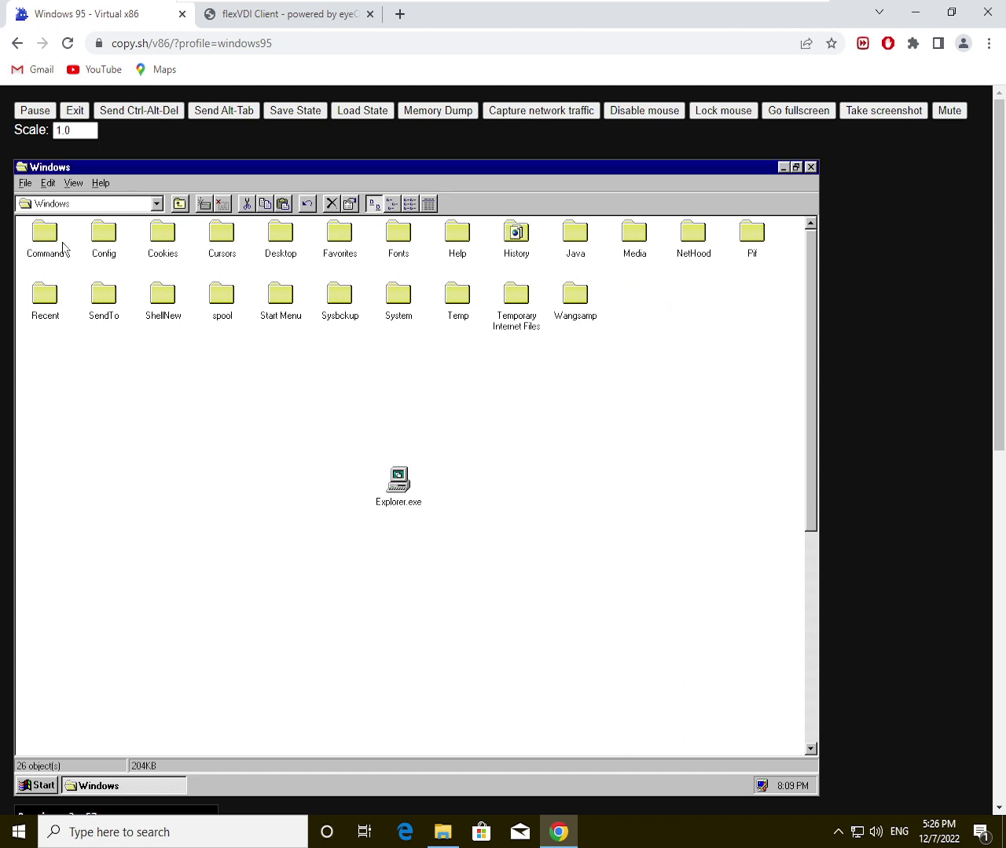
Step: Delete the Command folder from the Windows folder, choosing Yes to All for its program files
{"action": "left_click", "coordinate": [57, 245]}
{"action": "key", "text": "Delete"}
{"action": "key", "text": "y"}
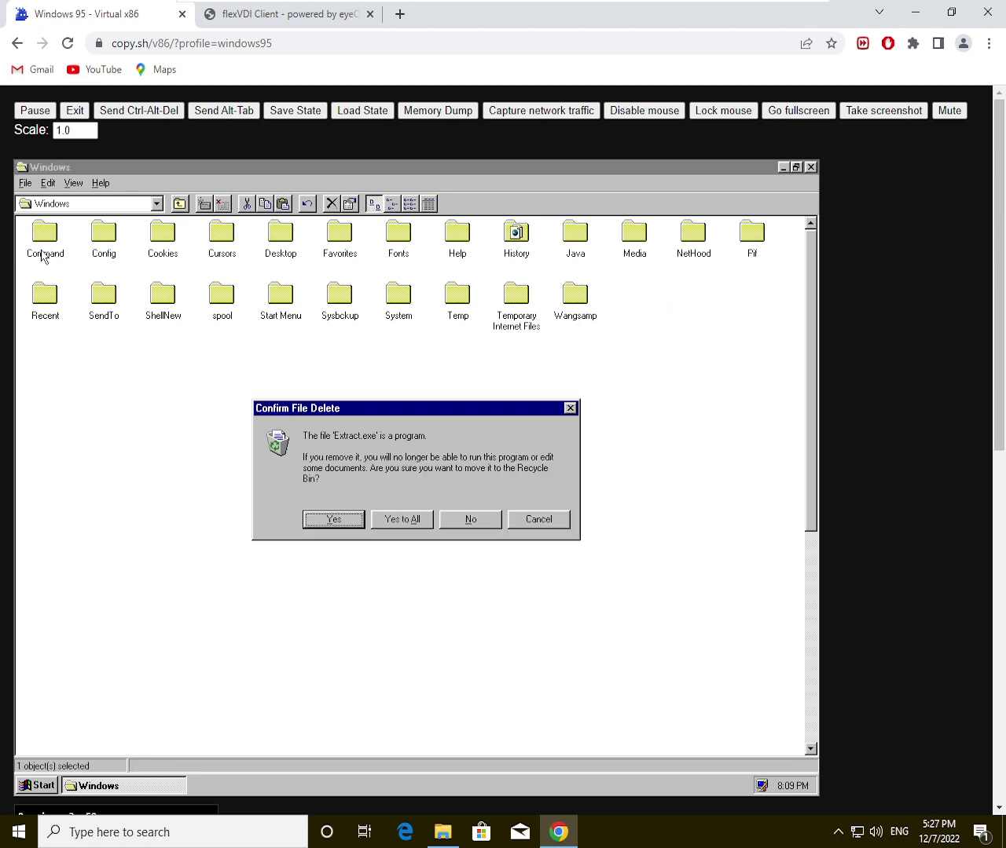
{"action": "key", "text": "a"}
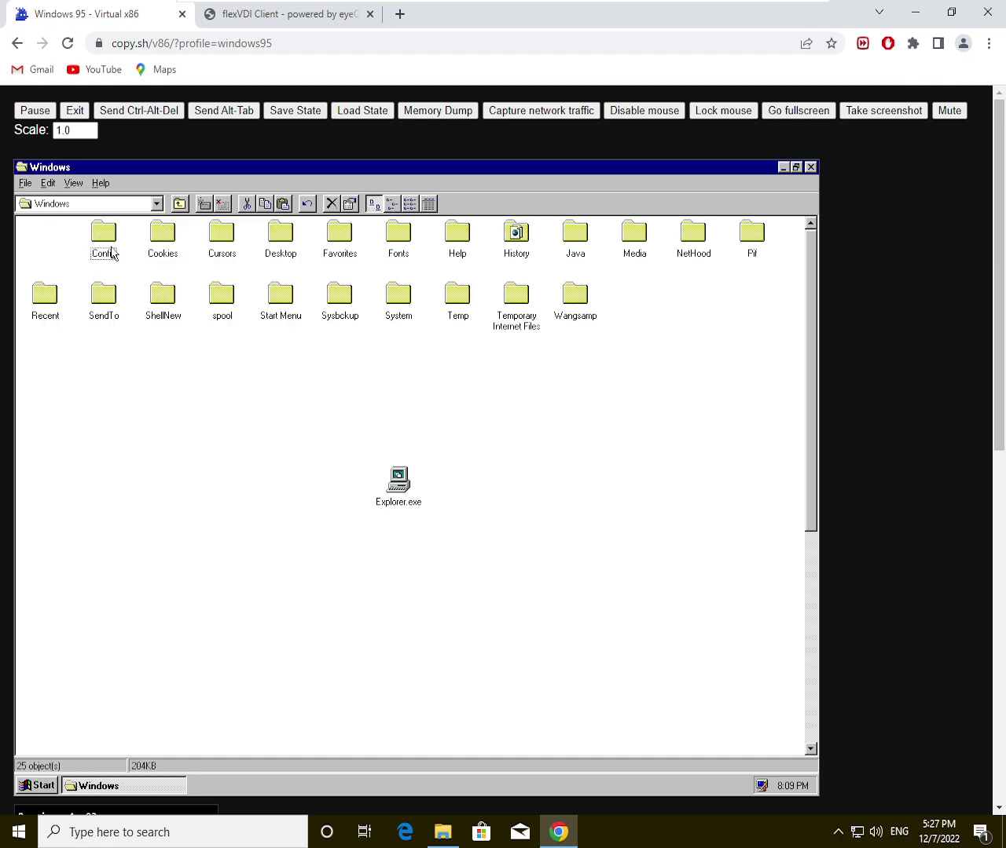
Step: Delete the Config, Cookies and Cursors folders from the Windows folder, confirming each deletion
{"action": "left_click", "coordinate": [112, 251]}
{"action": "key", "text": "Delete"}
{"action": "key", "text": "y"}
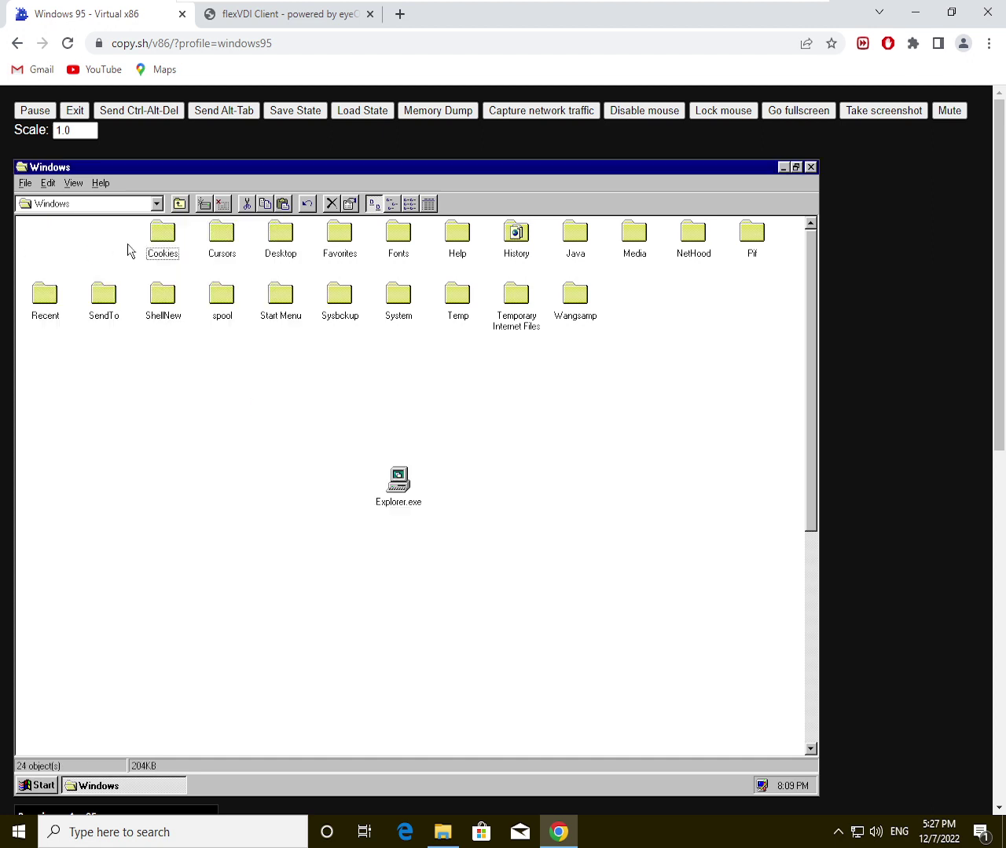
{"action": "left_click", "coordinate": [172, 251]}
{"action": "key", "text": "Delete"}
{"action": "key", "text": "y"}
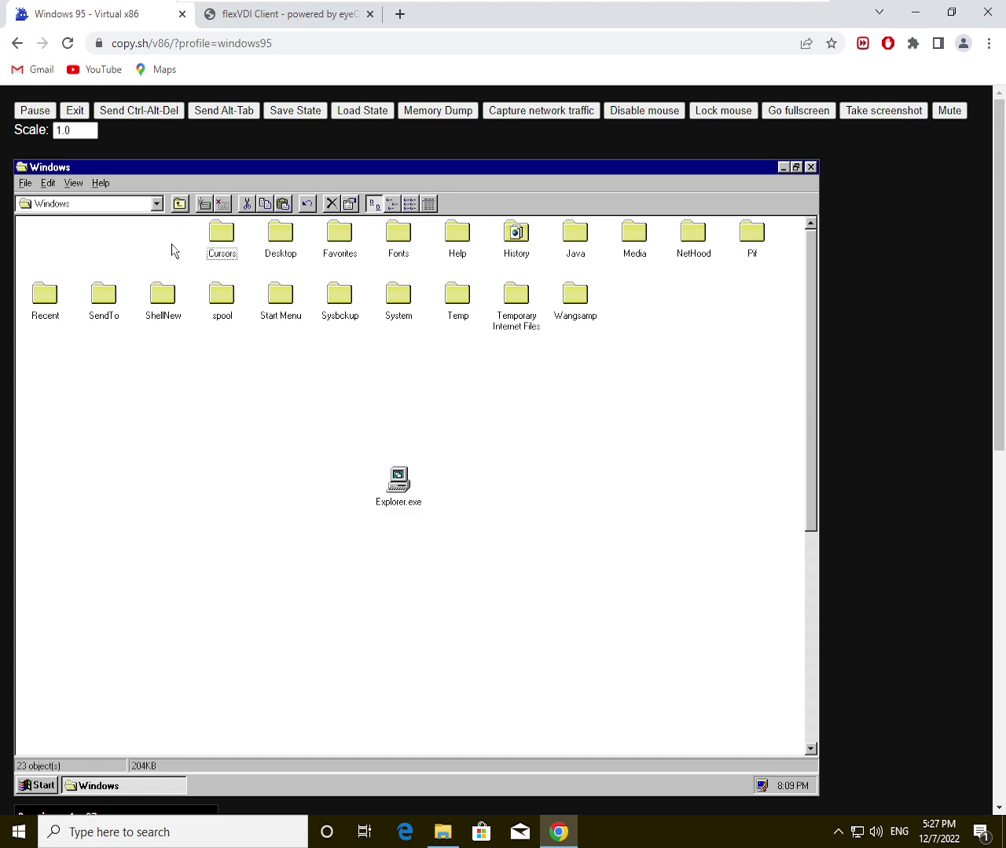
{"action": "left_click", "coordinate": [220, 248]}
{"action": "key", "text": "Delete"}
{"action": "key", "text": "y"}
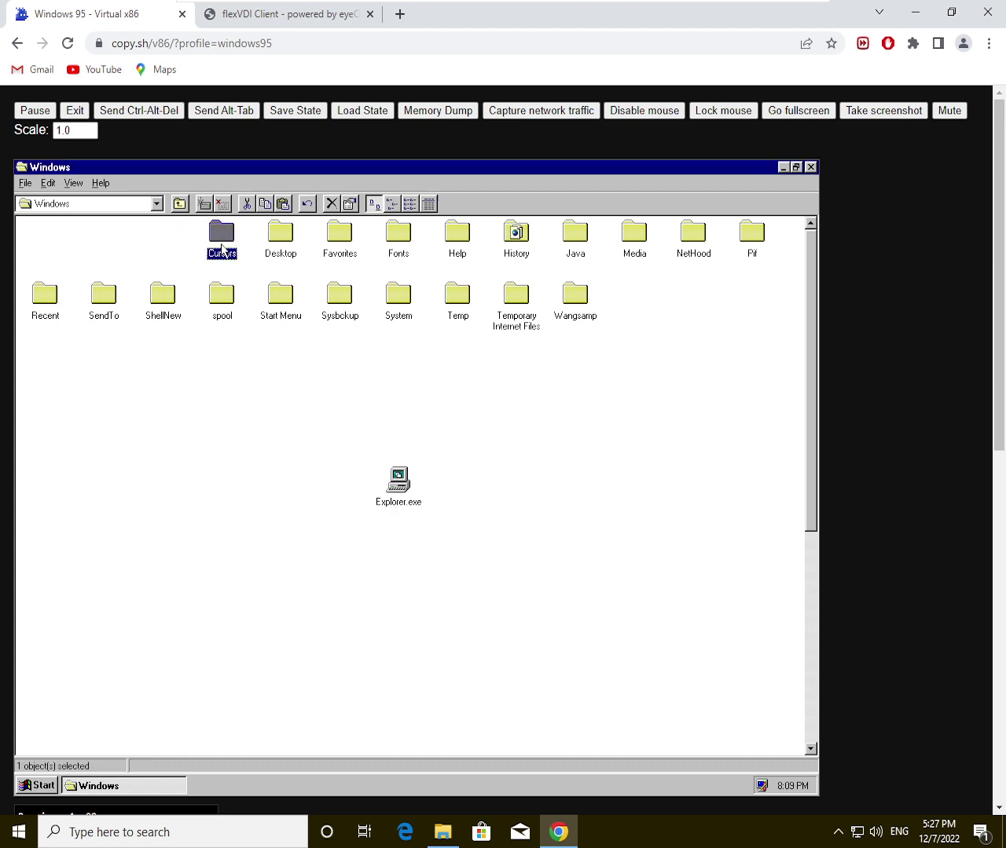
Step: Try to delete the Desktop folder from the Windows folder and dismiss the message box
{"action": "left_click", "coordinate": [276, 249]}
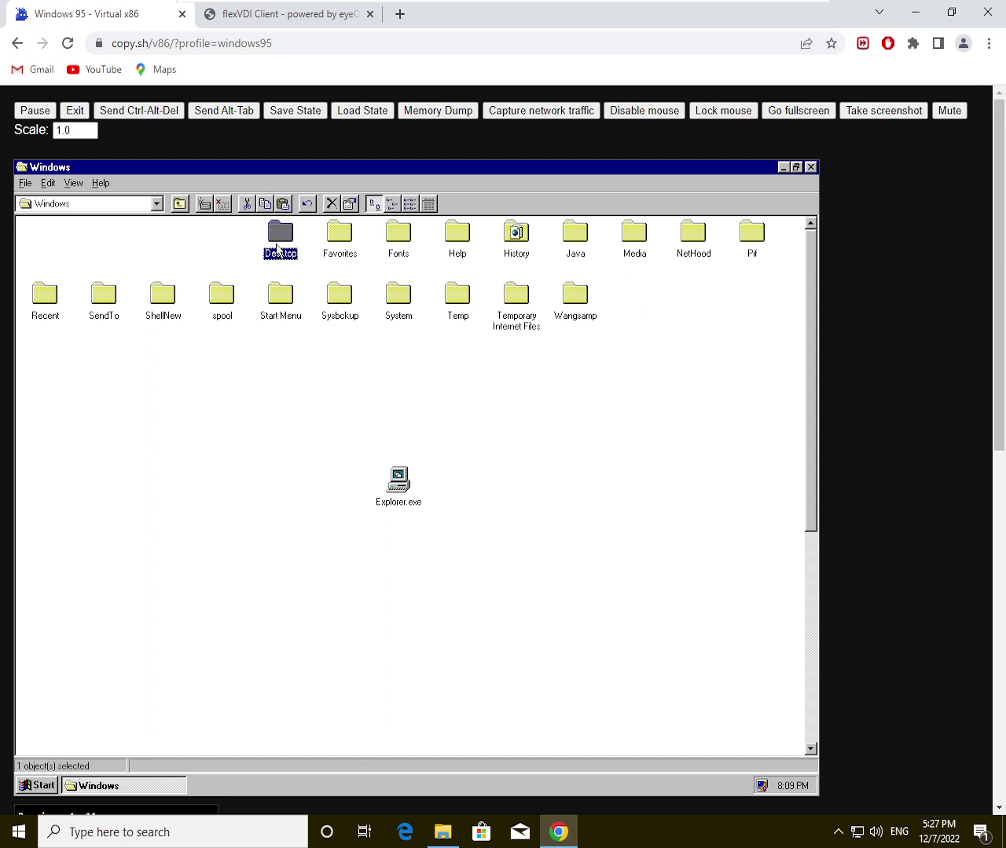
{"action": "key", "text": "Delete"}
{"action": "key", "text": "y"}
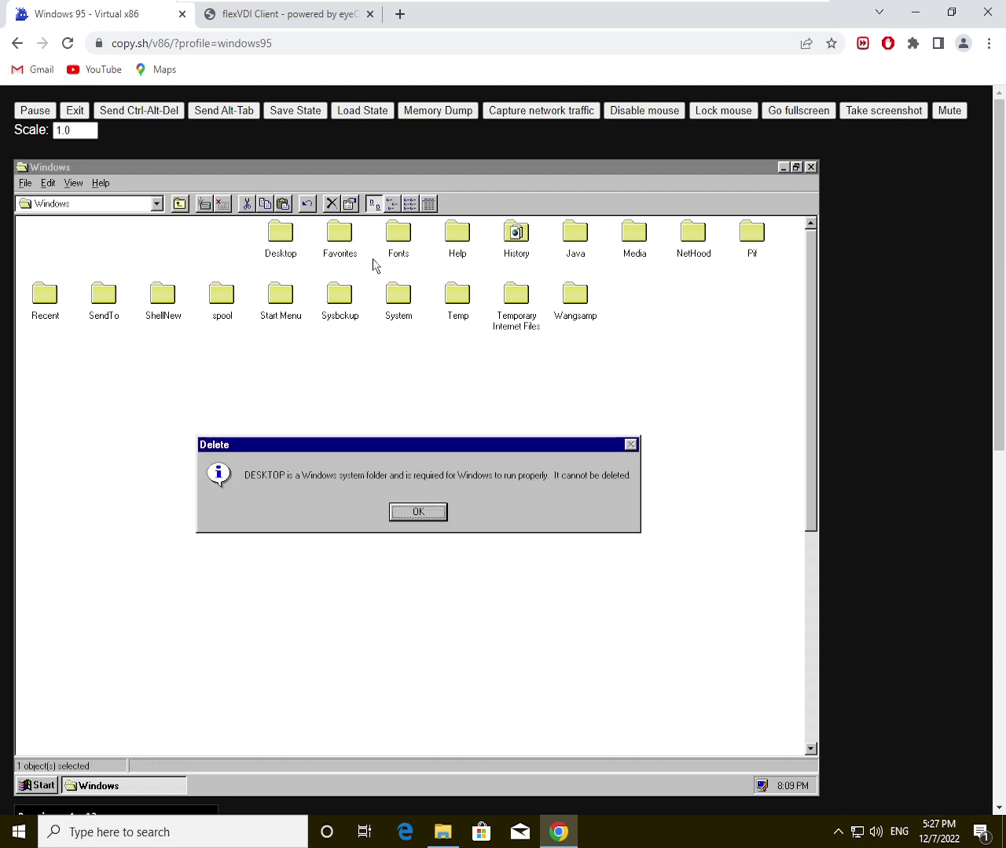
{"action": "key", "text": "Return"}
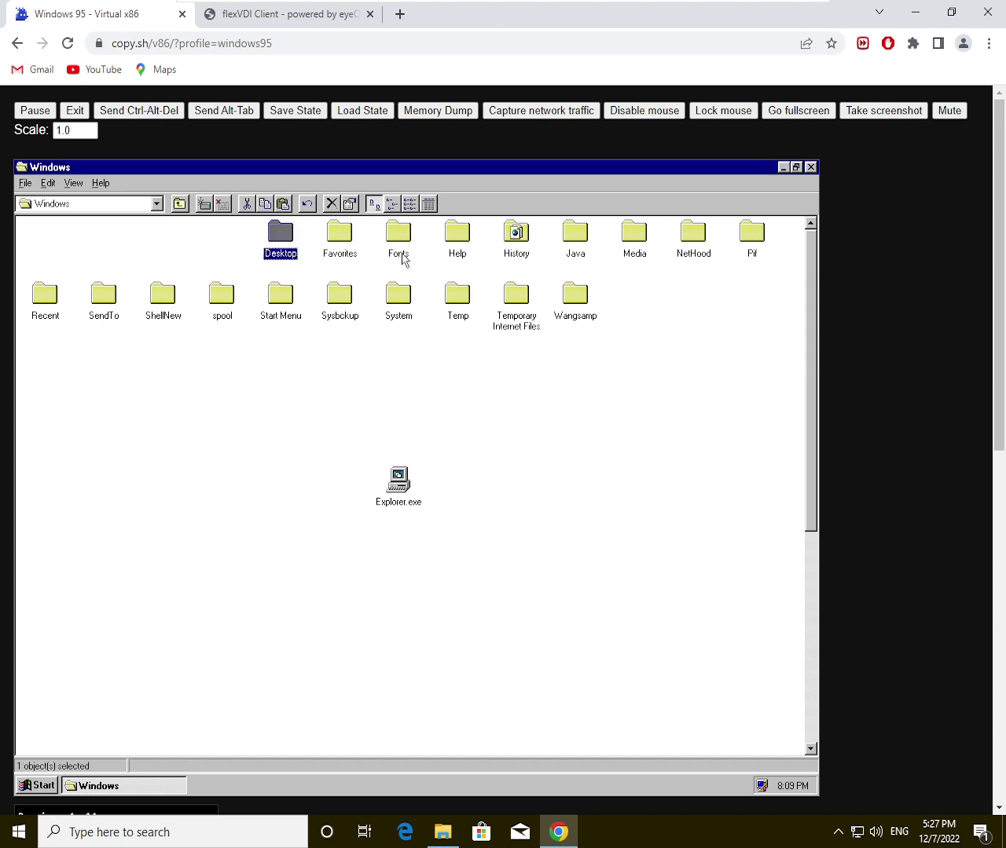
Step: Delete the Java and Help folders from the Windows folder, confirming each deletion
{"action": "left_click", "coordinate": [572, 258]}
{"action": "key", "text": "Delete"}
{"action": "key", "text": "y"}
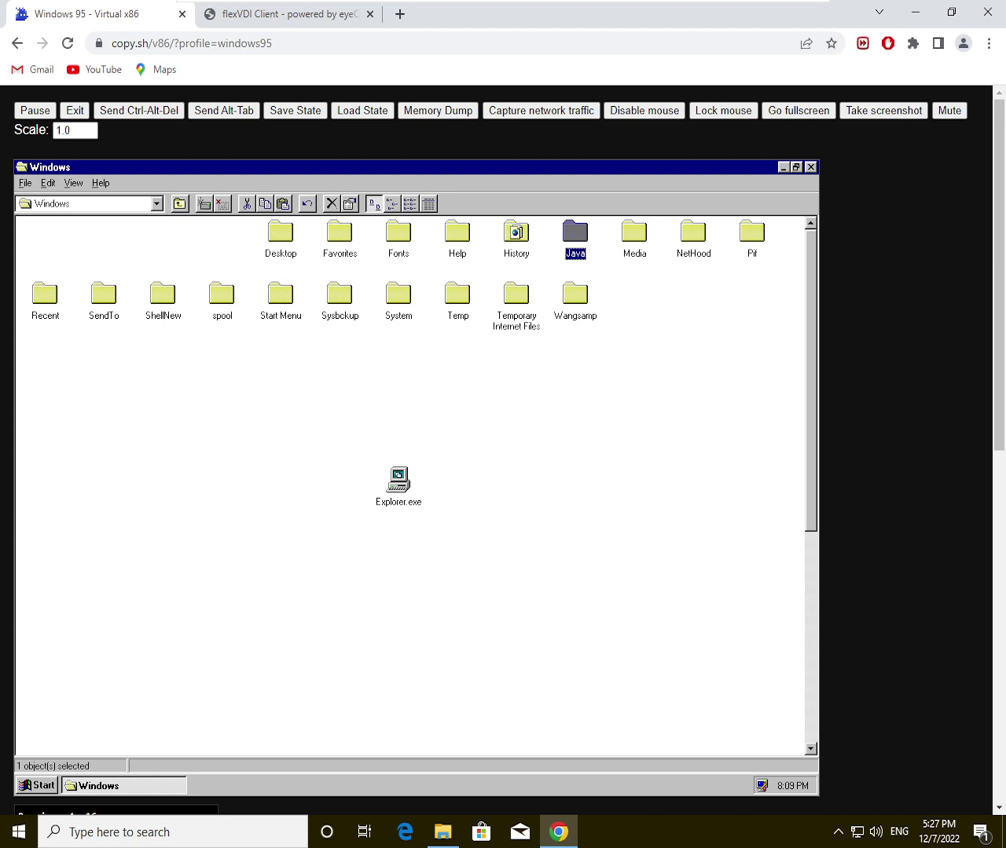
{"action": "left_click", "coordinate": [631, 248]}
{"action": "left_click", "coordinate": [455, 245]}
{"action": "key", "text": "Delete"}
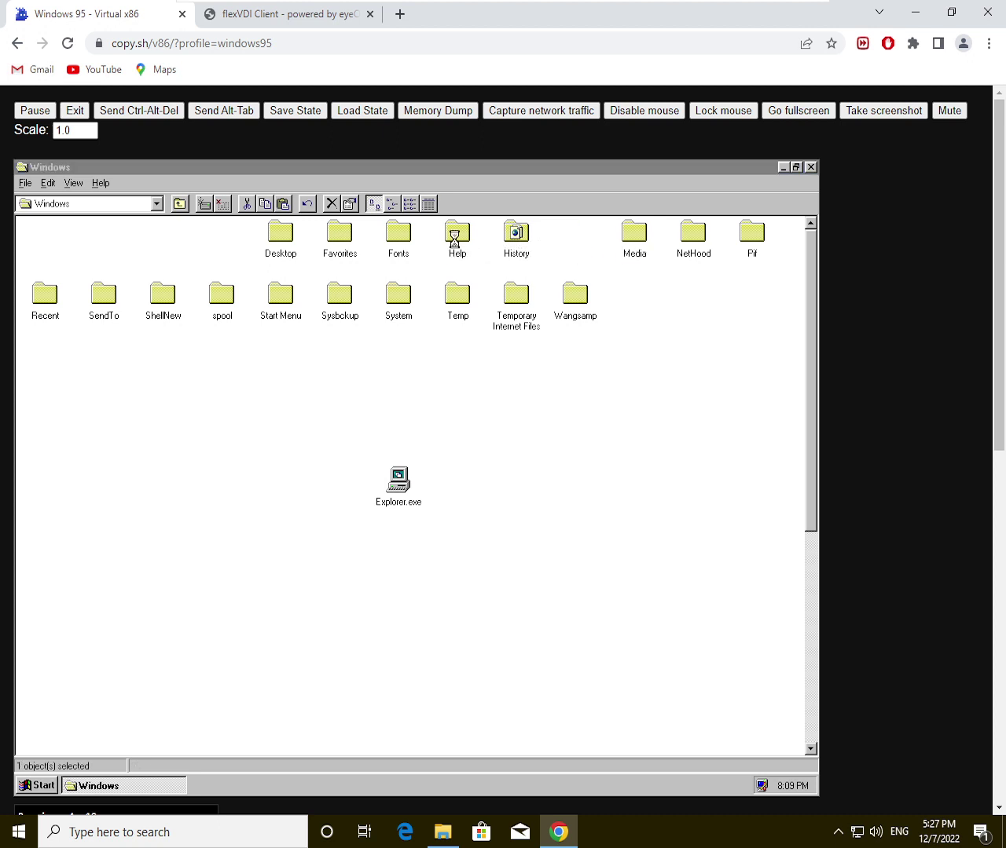
{"action": "key", "text": "y"}
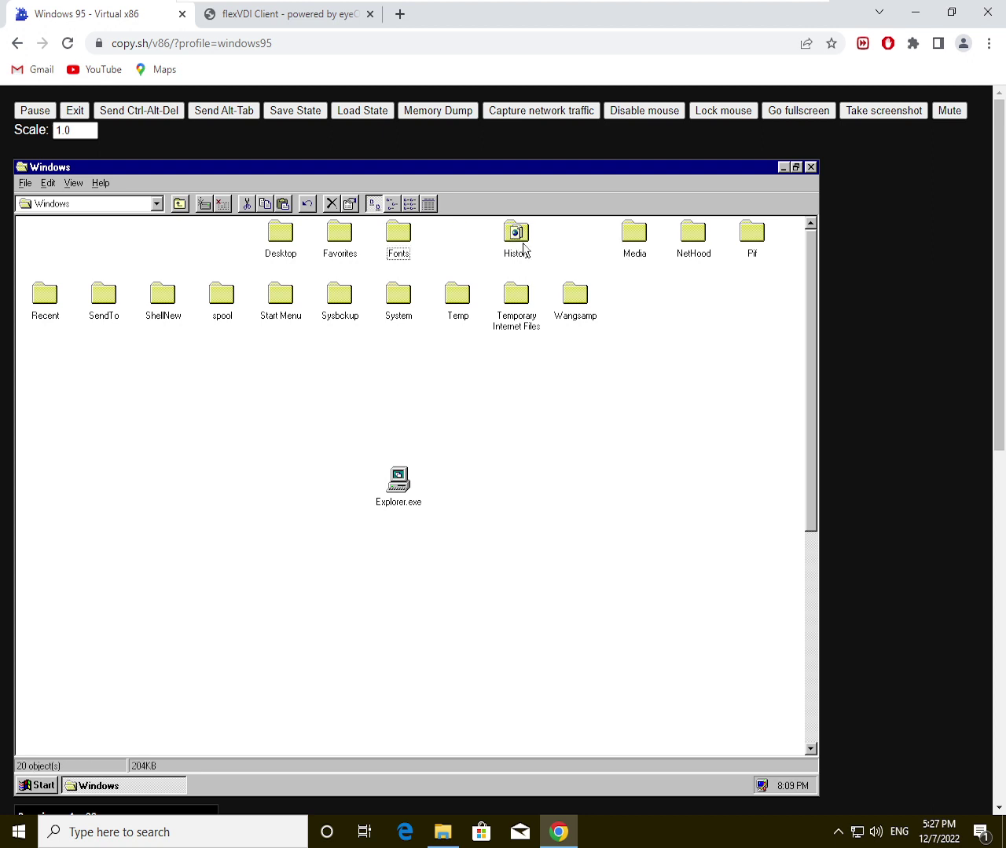
Step: Delete the History and Media folders from the Windows folder, confirming each deletion
{"action": "left_click", "coordinate": [525, 250]}
{"action": "key", "text": "Delete"}
{"action": "key", "text": "Return"}
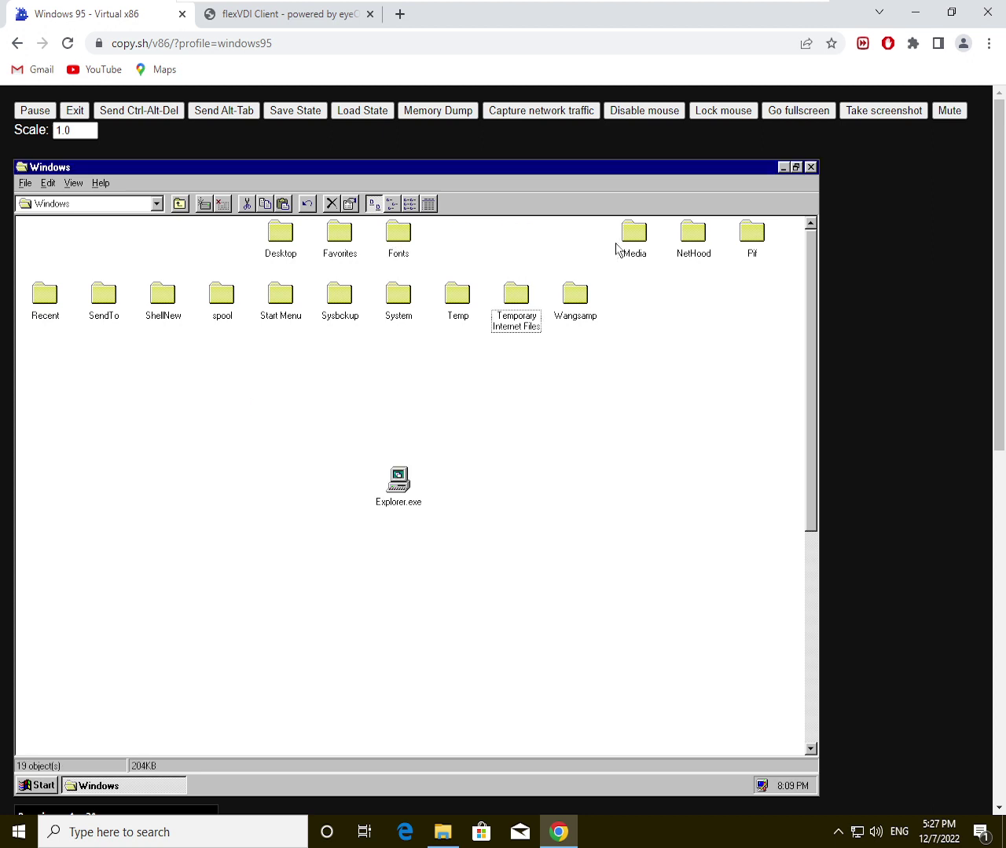
{"action": "left_click", "coordinate": [628, 236]}
{"action": "key", "text": "Delete"}
{"action": "key", "text": "Return"}
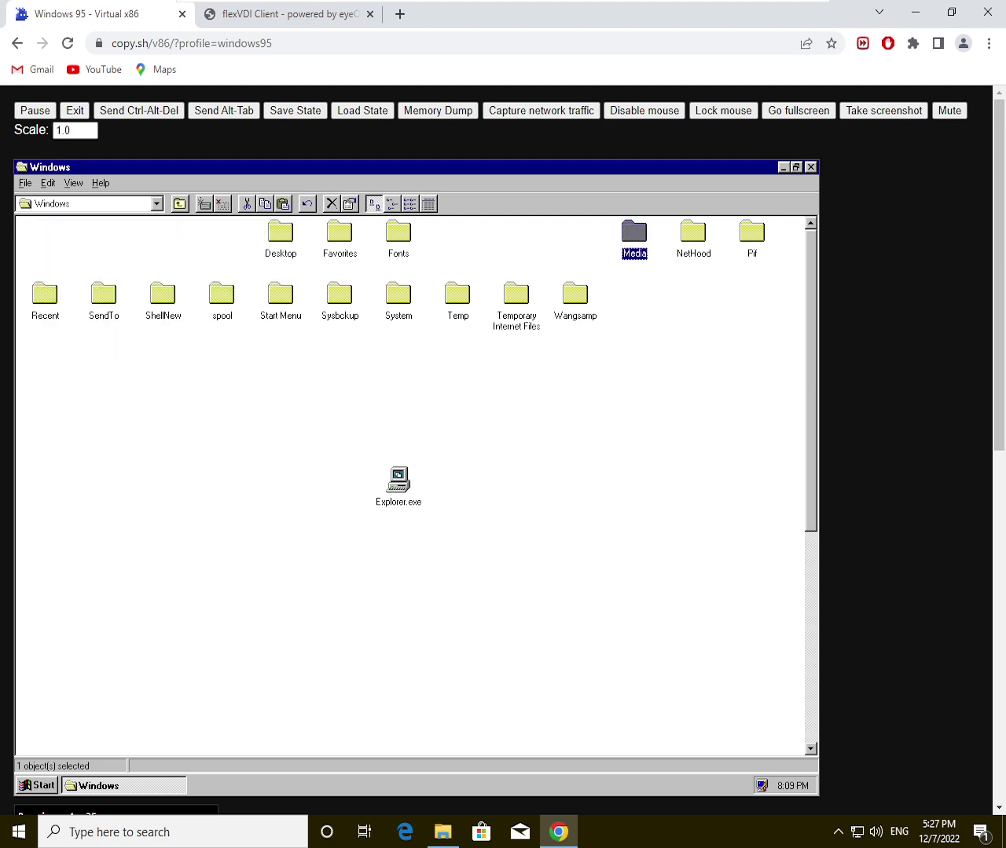
Step: Try to delete the NetHood folder from the Windows folder and dismiss the message box
{"action": "left_click", "coordinate": [692, 248]}
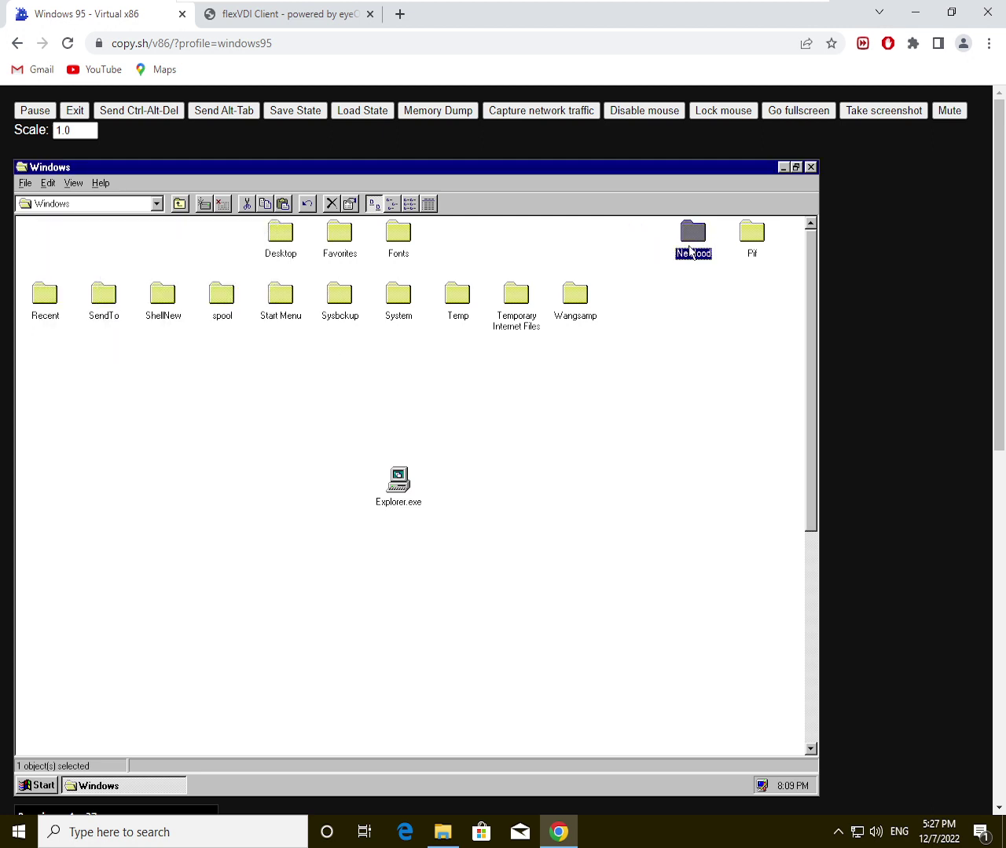
{"action": "key", "text": "Delete"}
{"action": "key", "text": "Return"}
{"action": "key", "text": "Return"}
Step: Delete the Pif folder from the Windows folder and confirm the deletion
{"action": "left_click", "coordinate": [752, 233]}
{"action": "key", "text": "Delete"}
{"action": "key", "text": "Return"}
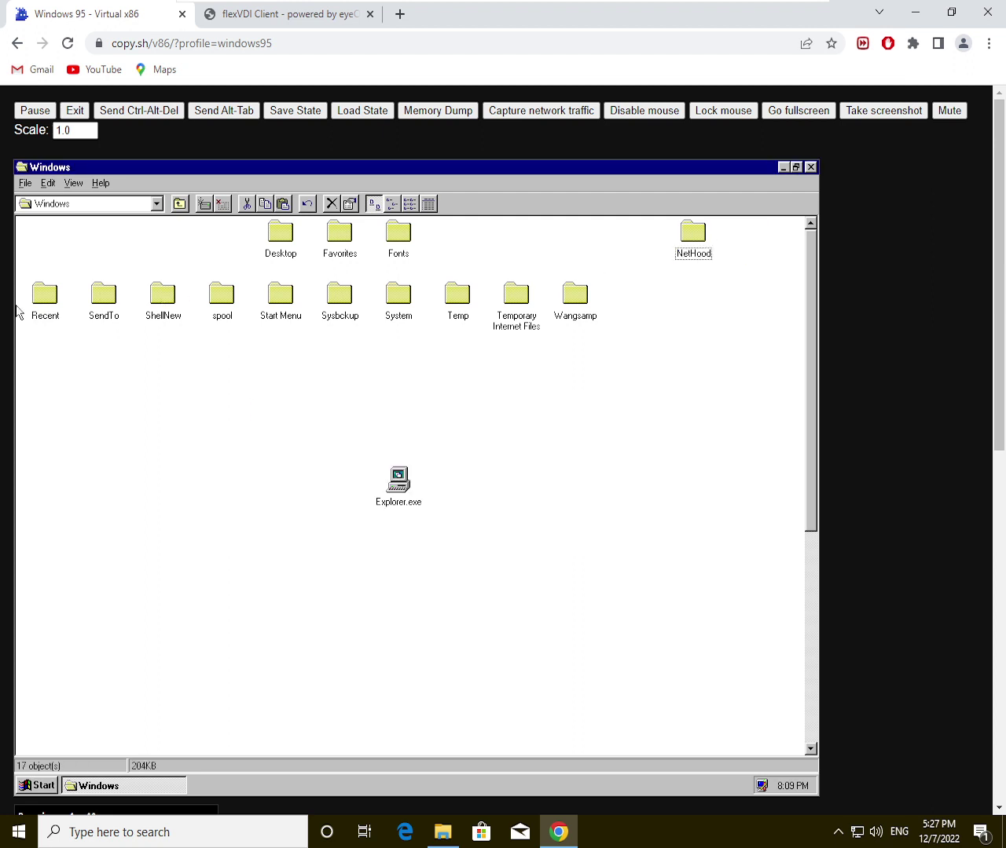
Step: Try to delete the SendTo and ShellNew folders from the Windows folder, dismissing the message box for each
{"action": "left_click", "coordinate": [107, 311]}
{"action": "key", "text": "Delete"}
{"action": "key", "text": "Return"}
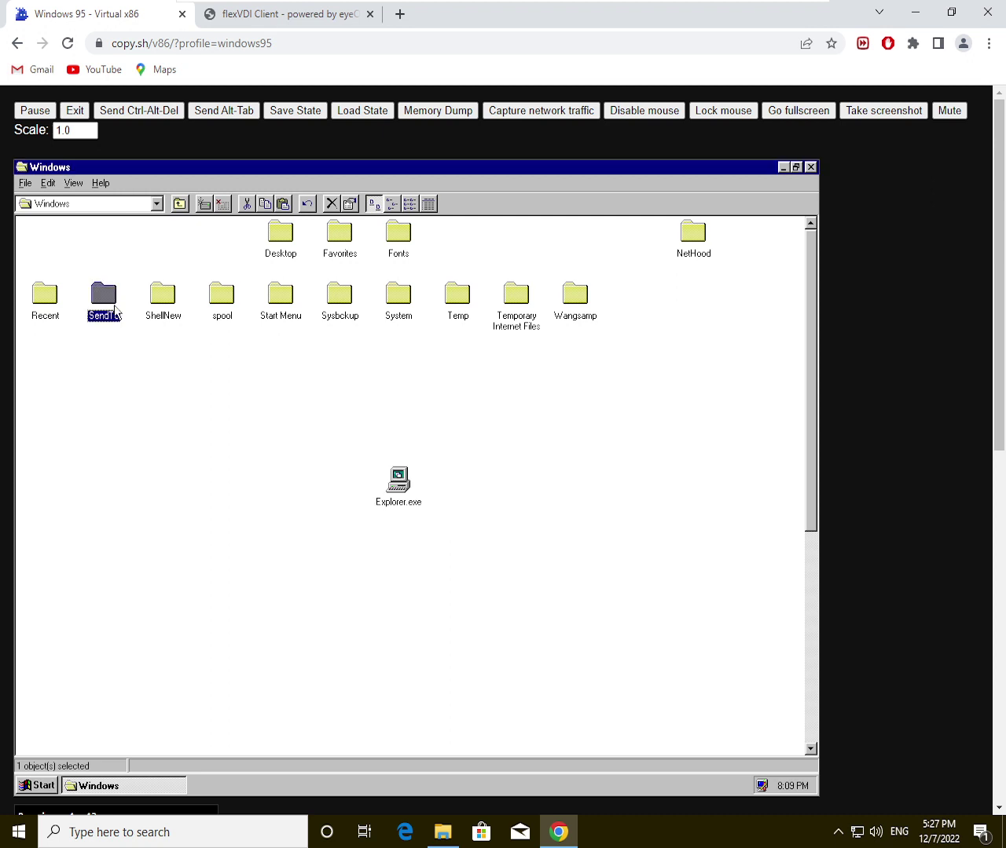
{"action": "key", "text": "Return"}
{"action": "left_click", "coordinate": [154, 308]}
{"action": "key", "text": "Delete"}
{"action": "key", "text": "Return"}
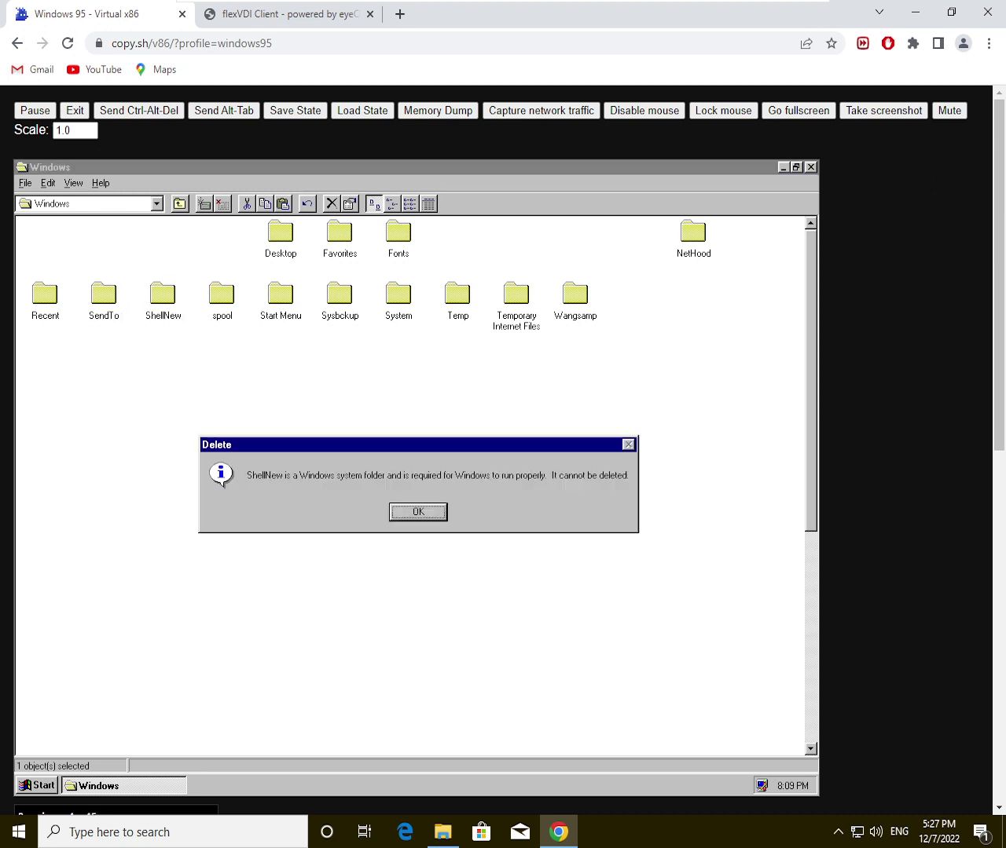
{"action": "key", "text": "Return"}
Step: Delete the spool folder from the Windows folder and confirm the deletion
{"action": "left_click", "coordinate": [206, 305]}
{"action": "key", "text": "Delete"}
{"action": "key", "text": "Return"}
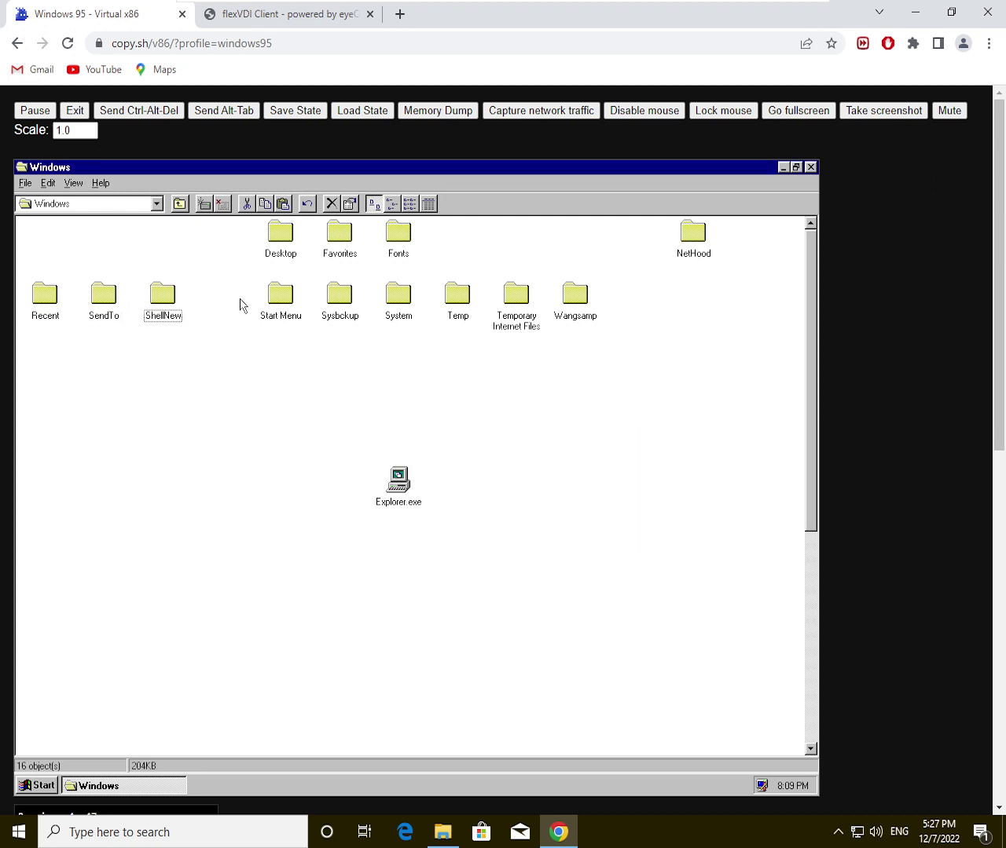
Step: Try twice to delete the Start Menu folder from the Windows folder, dismissing the message box
{"action": "left_click", "coordinate": [275, 305]}
{"action": "key", "text": "Delete"}
{"action": "key", "text": "Return"}
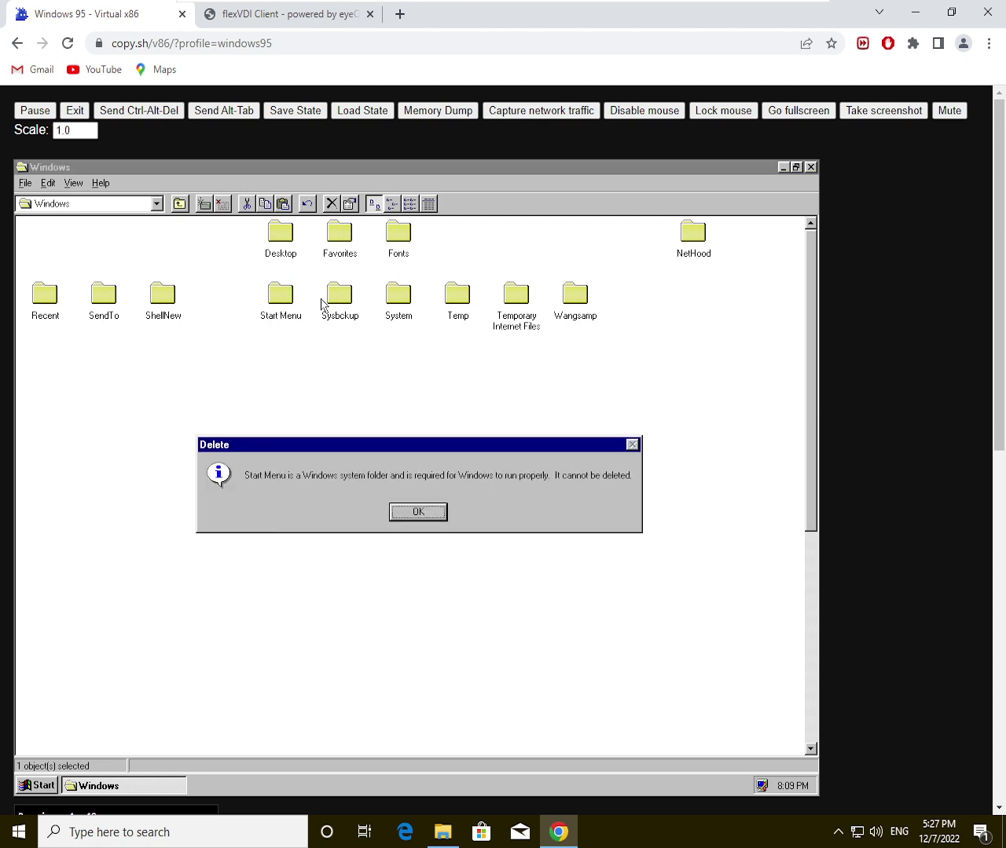
{"action": "key", "text": "Return"}
{"action": "key", "text": "Delete"}
{"action": "key", "text": "Return"}
Step: Delete the contents of the Sysbckup folder by deleting the folder, choosing Yes to All for programs and dismissing the errors
{"action": "left_click", "coordinate": [327, 304]}
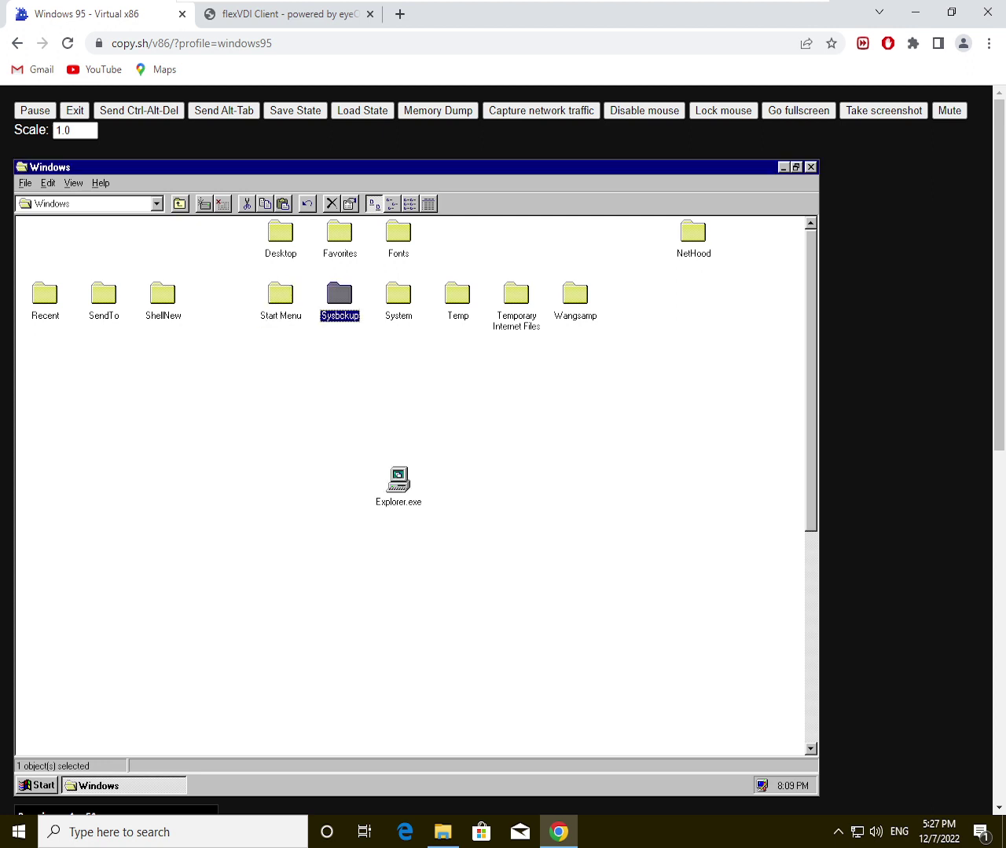
{"action": "key", "text": "Delete"}
{"action": "key", "text": "Return"}
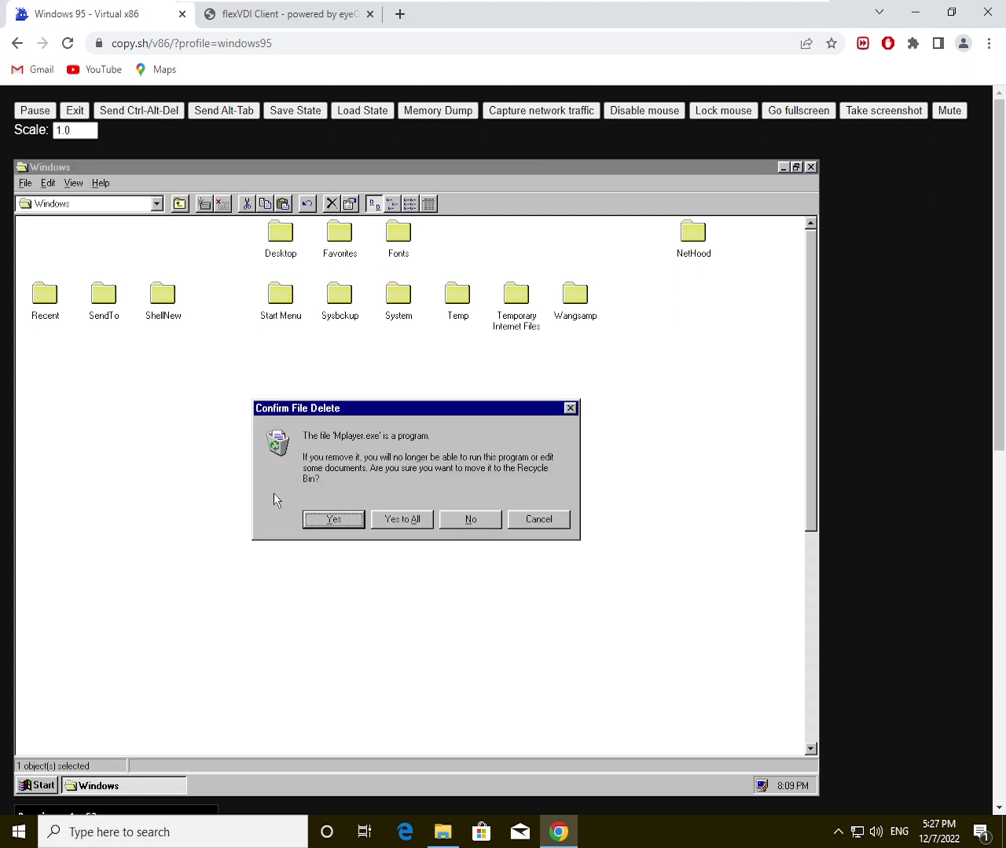
{"action": "key", "text": "Tab"}
{"action": "key", "text": "Return"}
{"action": "key", "text": "Return"}
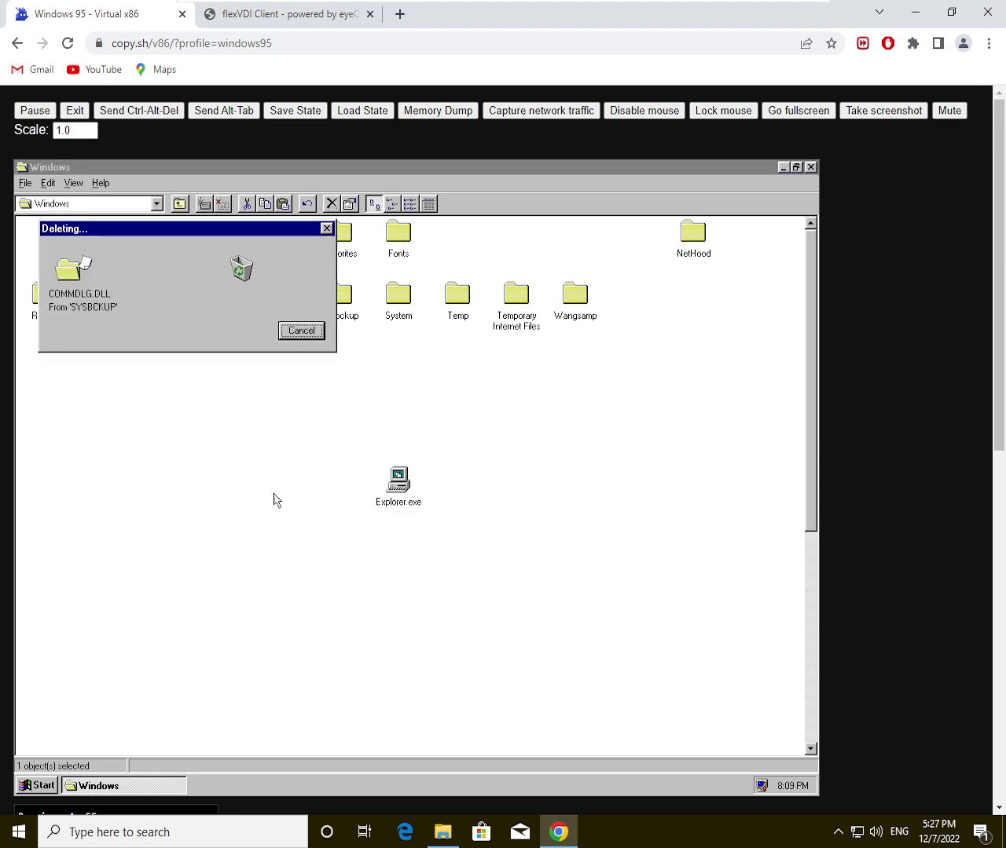
{"action": "key", "text": "Return"}
{"action": "key", "text": "Return"}
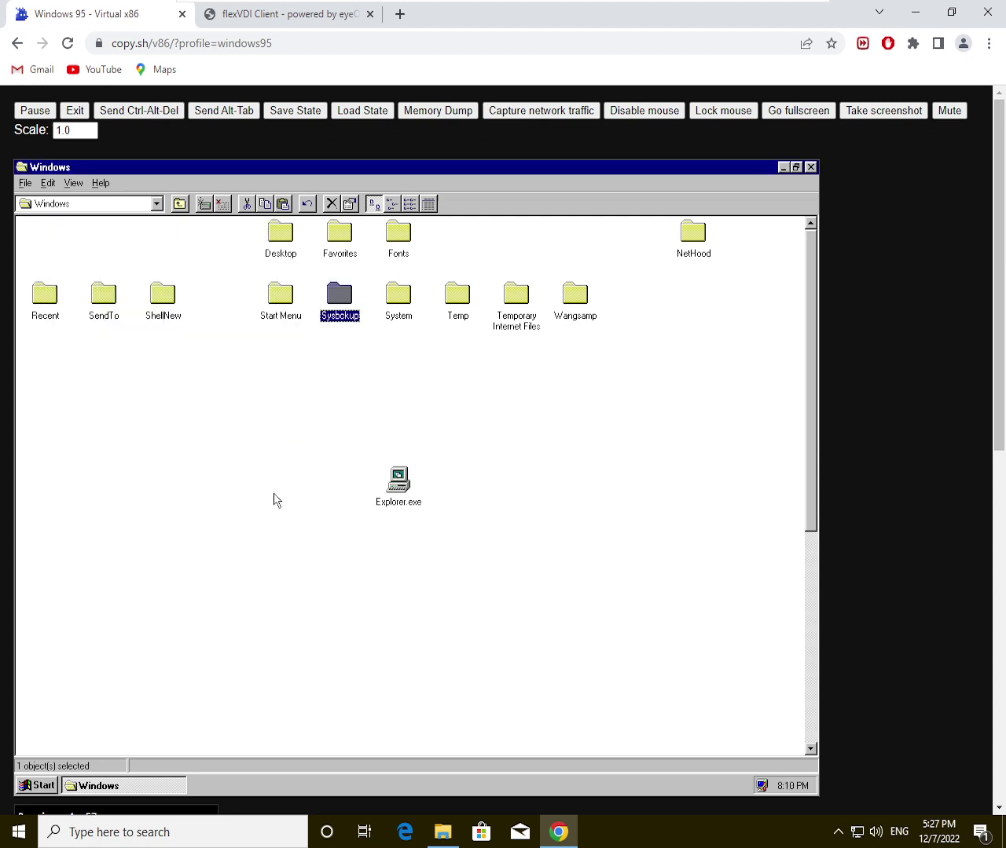
Step: Open the Sysbckup folder to check which files remain, and go back to the Windows folder
{"action": "key", "text": "Return"}
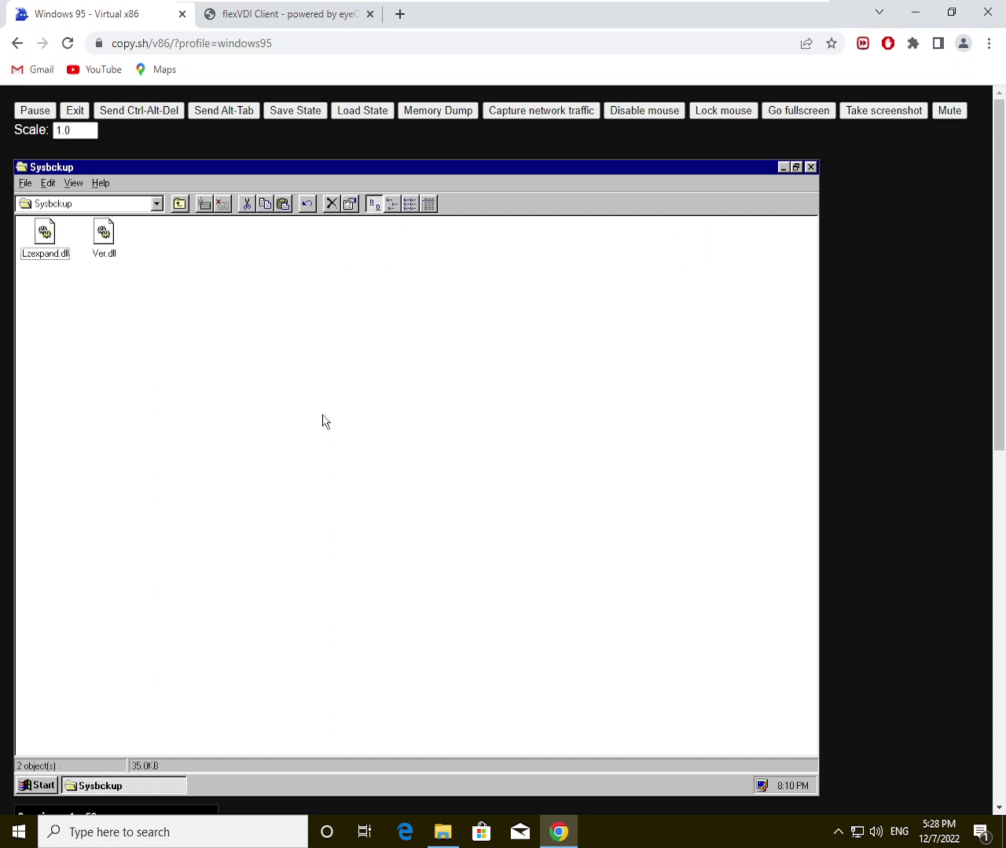
{"action": "left_click", "coordinate": [71, 206]}
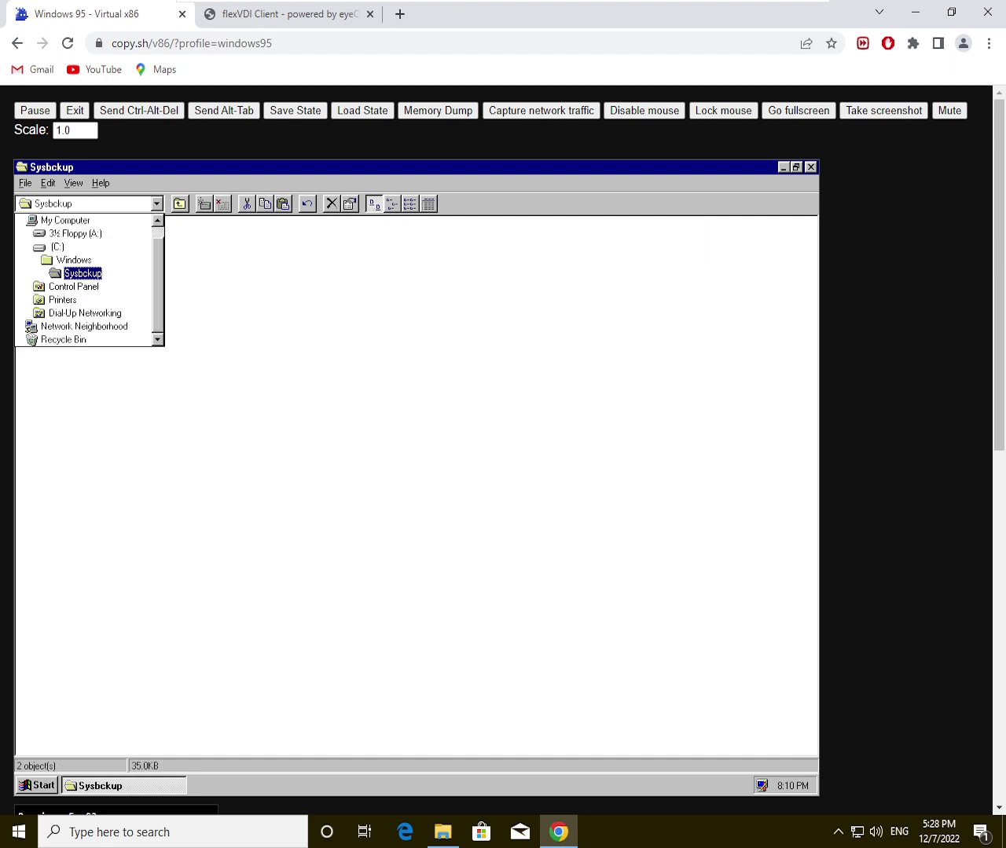
{"action": "left_click", "coordinate": [72, 263]}
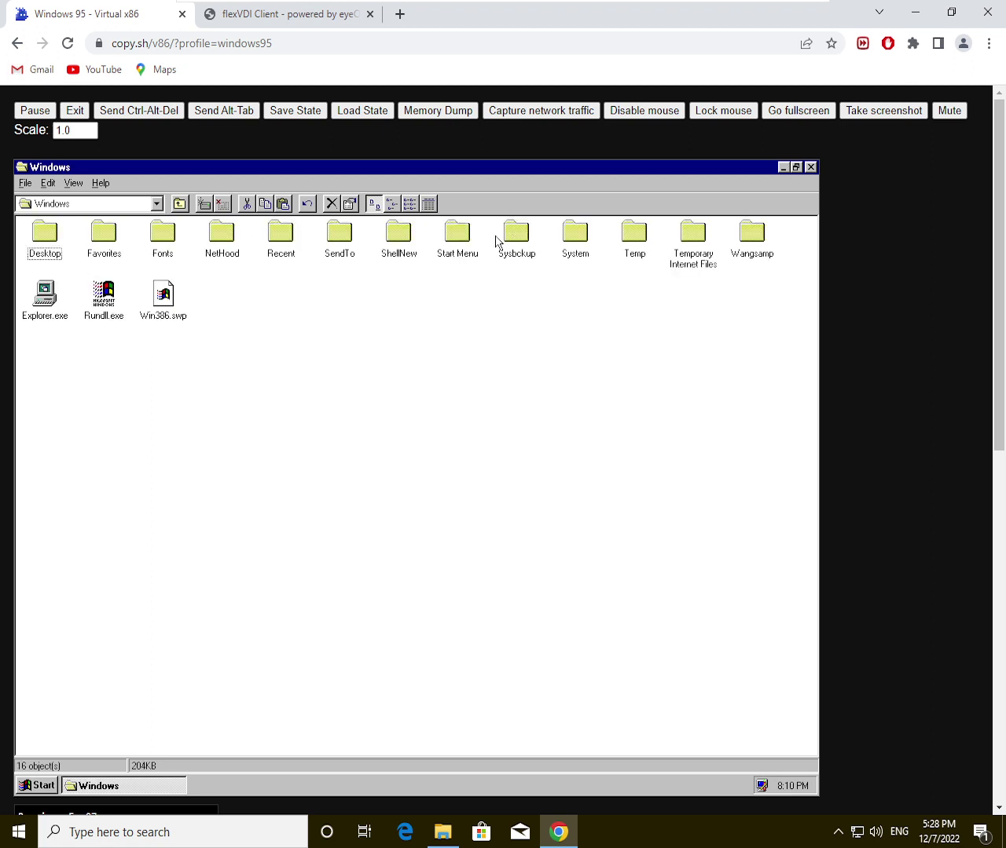
Step: Try again to delete the Sysbckup folder, dismissing the file deletion errors
{"action": "left_click", "coordinate": [525, 241]}
{"action": "key", "text": "Delete"}
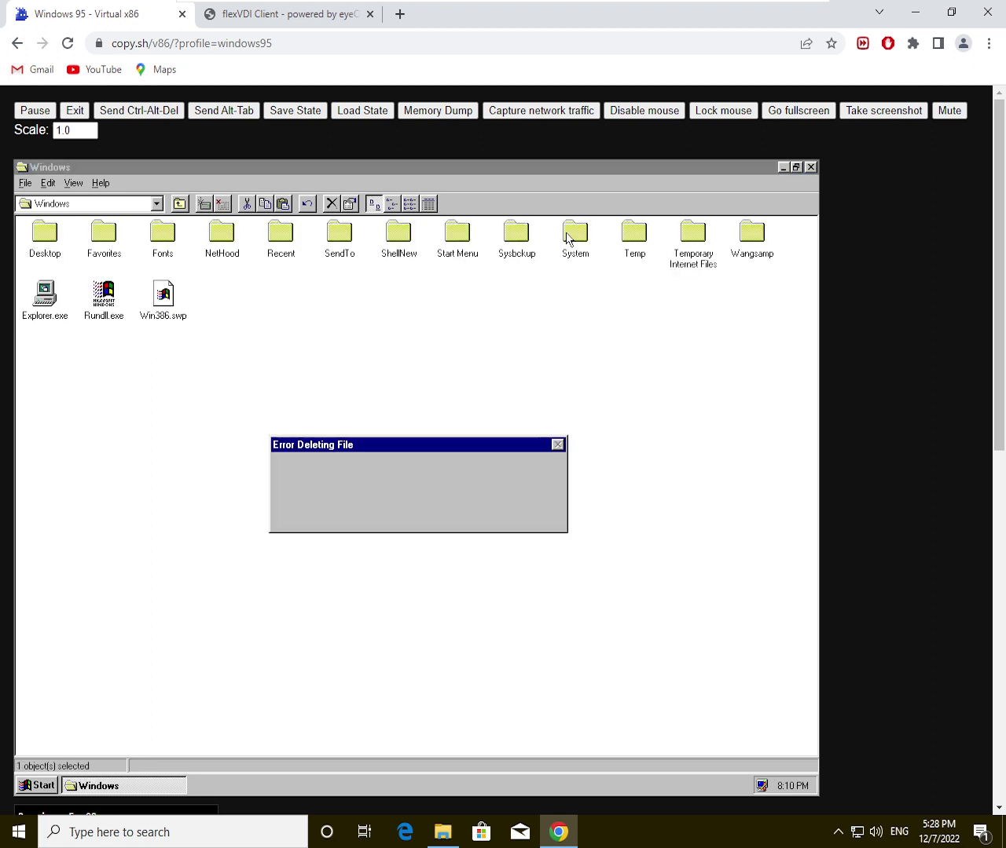
{"action": "key", "text": "Return"}
{"action": "key", "text": "Return"}
{"action": "key", "text": "Return"}
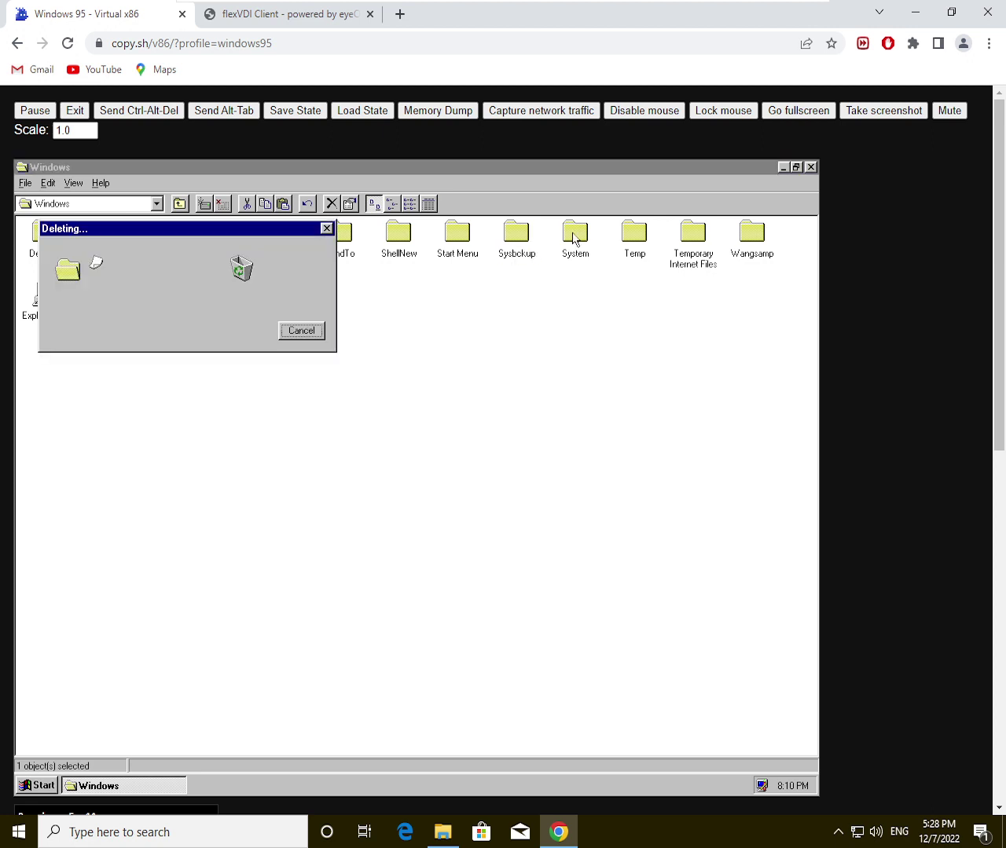
Step: Try to delete the System folder from the Windows folder, agreeing to continue and dismissing the file deletion errors
{"action": "left_click", "coordinate": [574, 234]}
{"action": "key", "text": "Delete"}
{"action": "key", "text": "Return"}
{"action": "key", "text": "Return"}
{"action": "key", "text": "Return"}
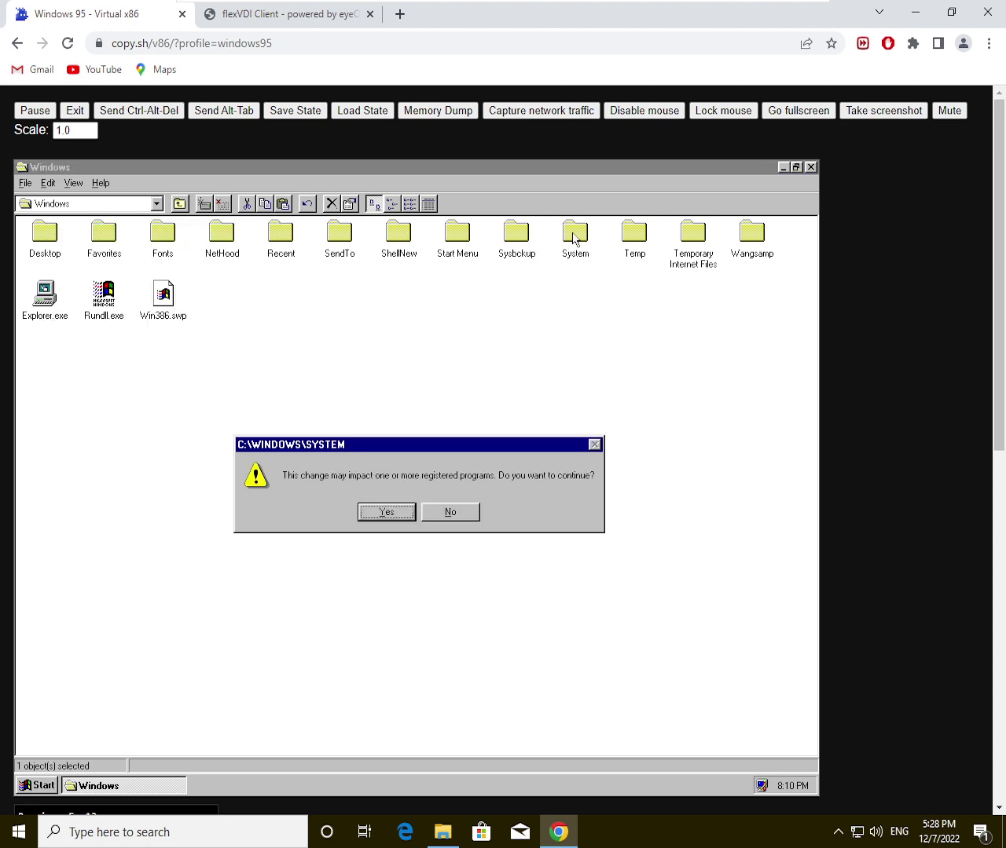
{"action": "key", "text": "Return"}
{"action": "key", "text": "Return"}
{"action": "key", "text": "Return"}
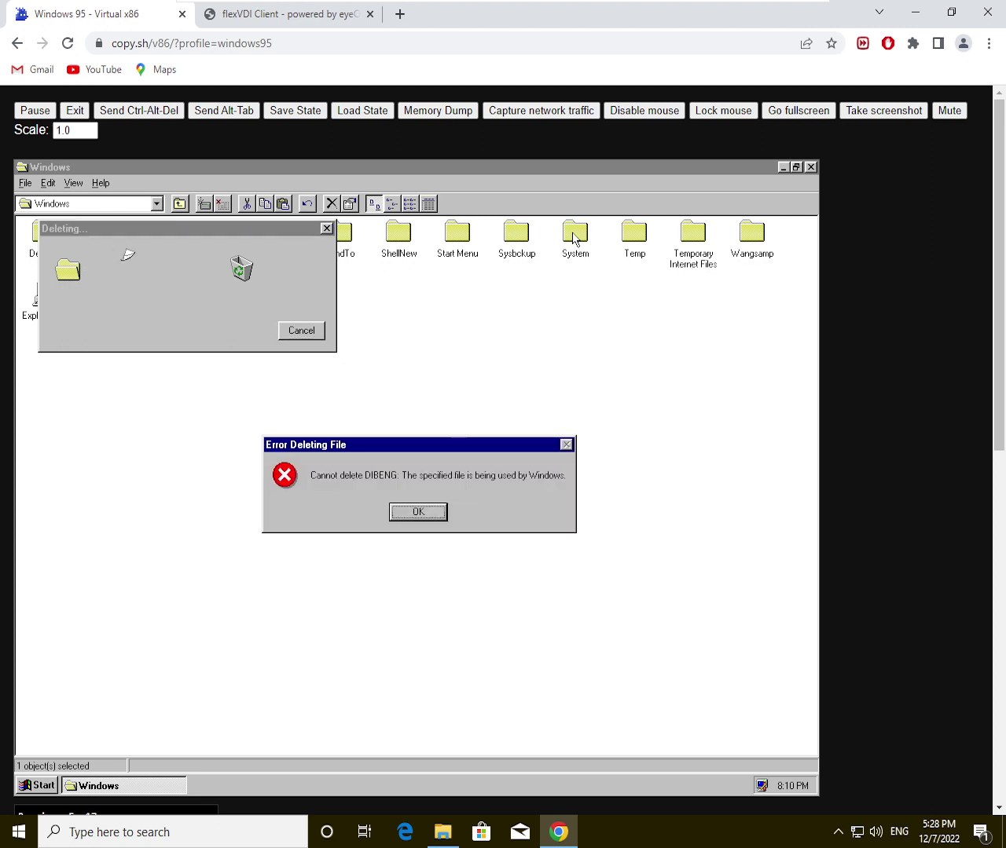
{"action": "key", "text": "Return"}
{"action": "key", "text": "Return"}
{"action": "key", "text": "Return"}
{"action": "key", "text": "Return"}
{"action": "key", "text": "Return"}
{"action": "key", "text": "Return"}
{"action": "key", "text": "Return"}
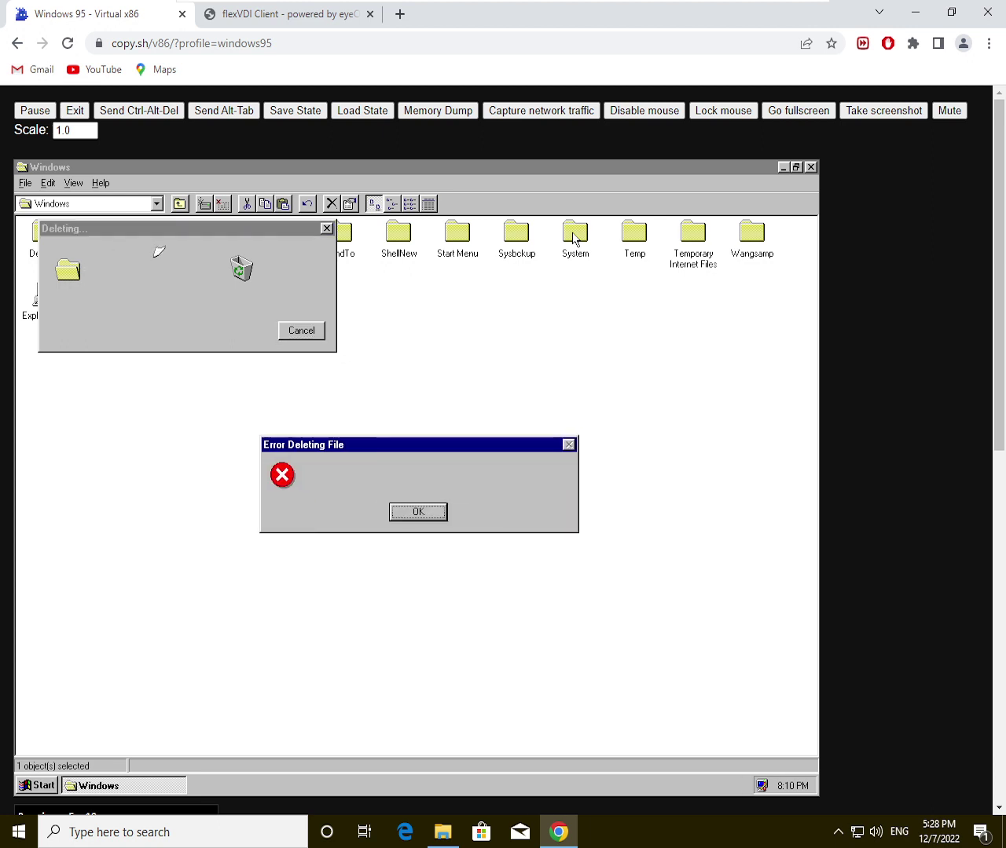
{"action": "key", "text": "Return"}
{"action": "key", "text": "Return"}
{"action": "key", "text": "Return"}
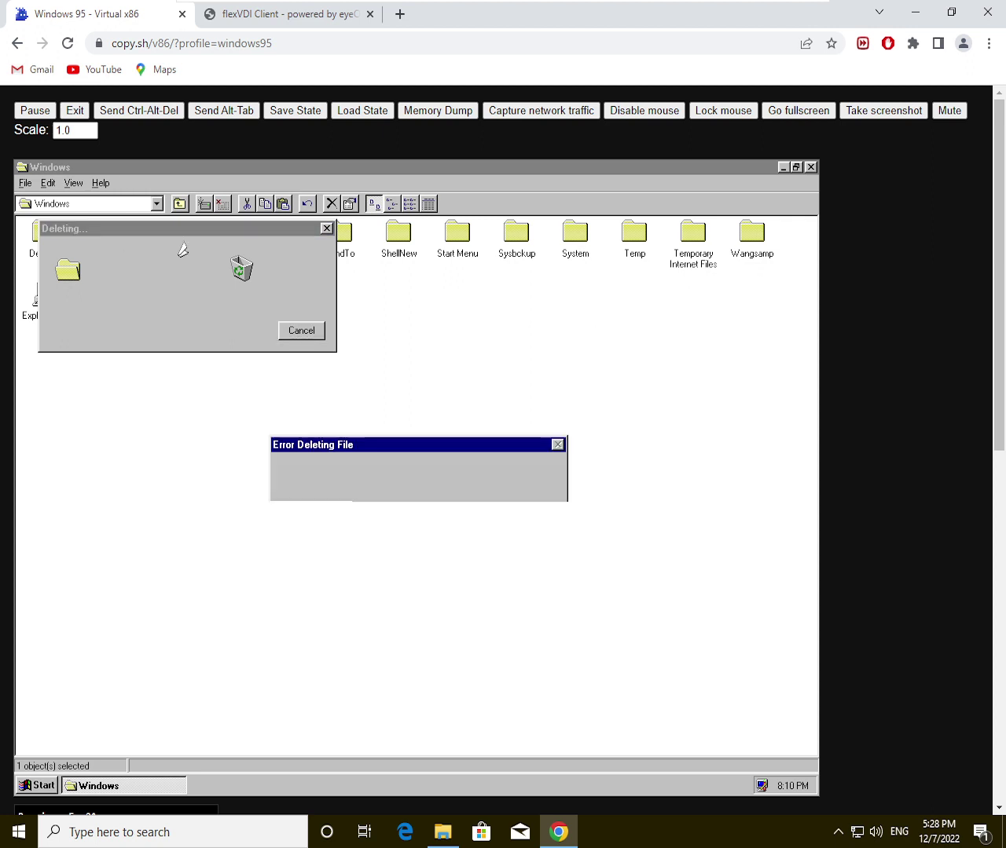
{"action": "key", "text": "Return"}
{"action": "key", "text": "Return"}
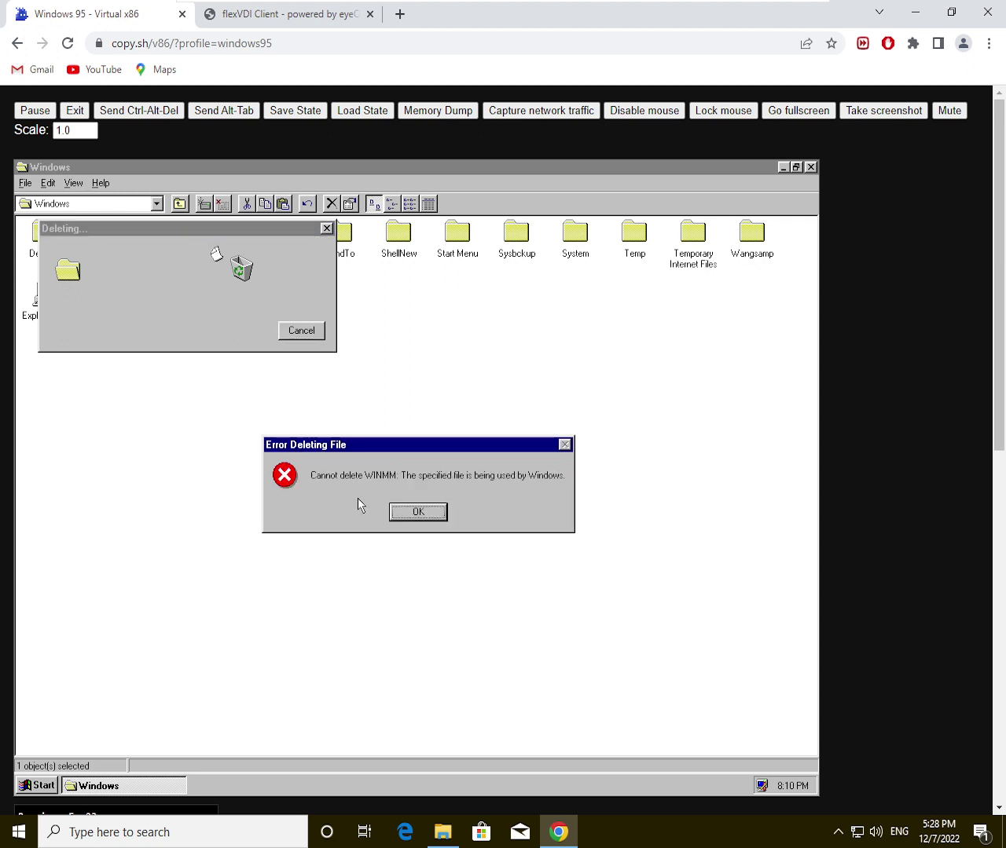
{"action": "left_click", "coordinate": [452, 479]}
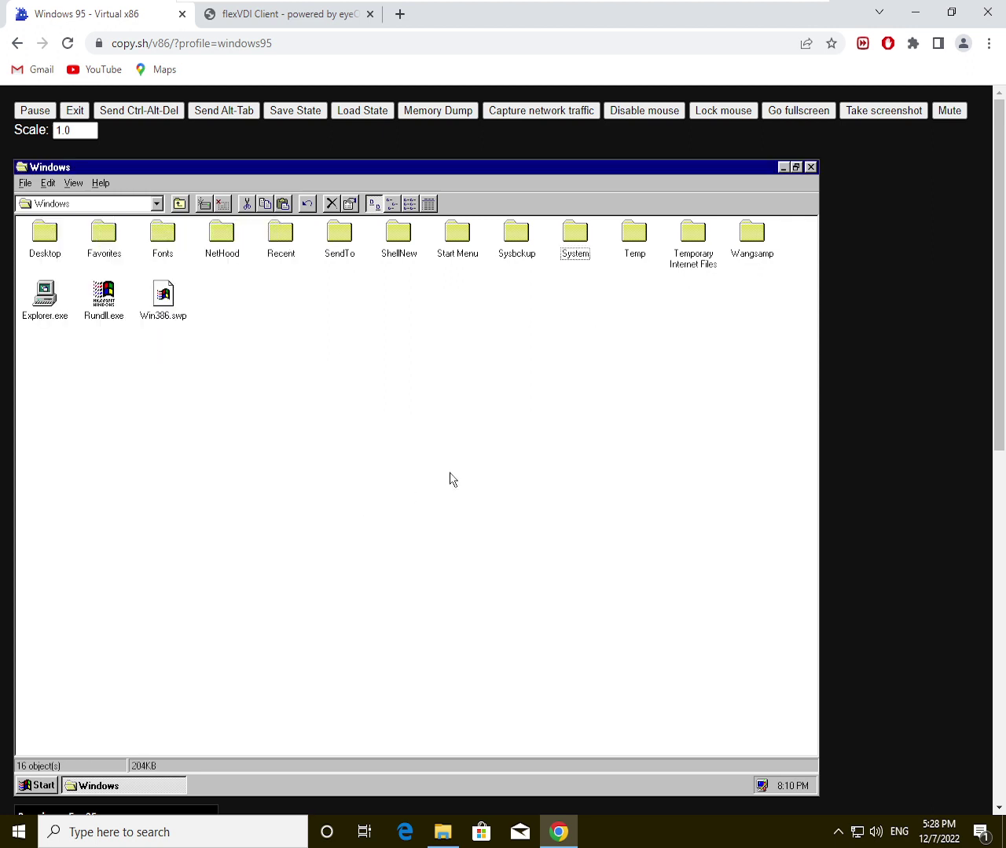
Step: Delete the Temp, Temporary Internet Files and Wangsamp folders from the Windows folder
{"action": "left_click", "coordinate": [637, 263]}
{"action": "key", "text": "Delete"}
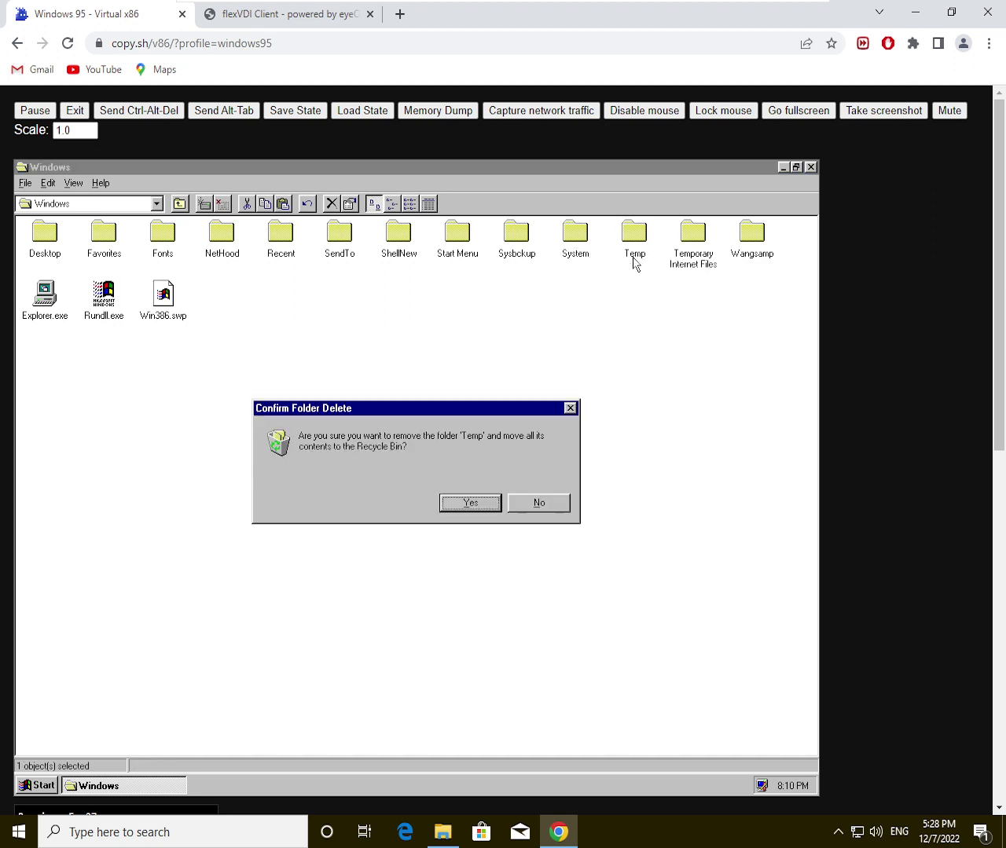
{"action": "key", "text": "Return"}
{"action": "left_click", "coordinate": [693, 243]}
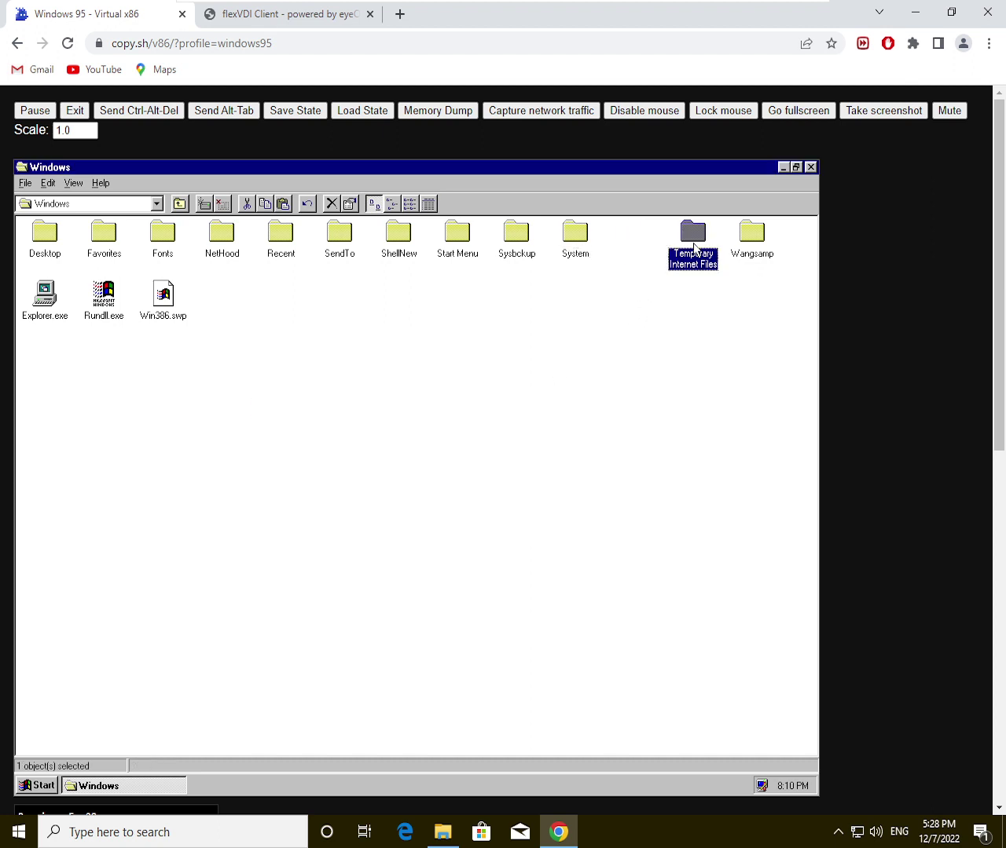
{"action": "key", "text": "Delete"}
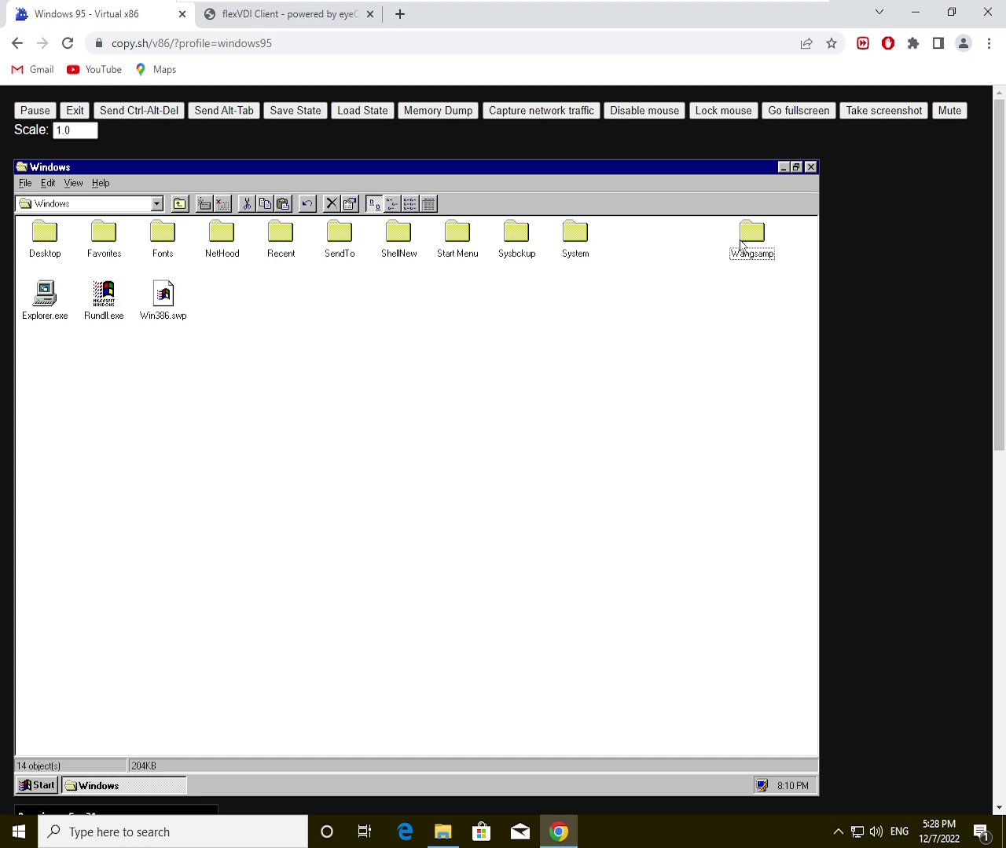
{"action": "left_click", "coordinate": [740, 244]}
{"action": "key", "text": "Delete"}
{"action": "key", "text": "Return"}
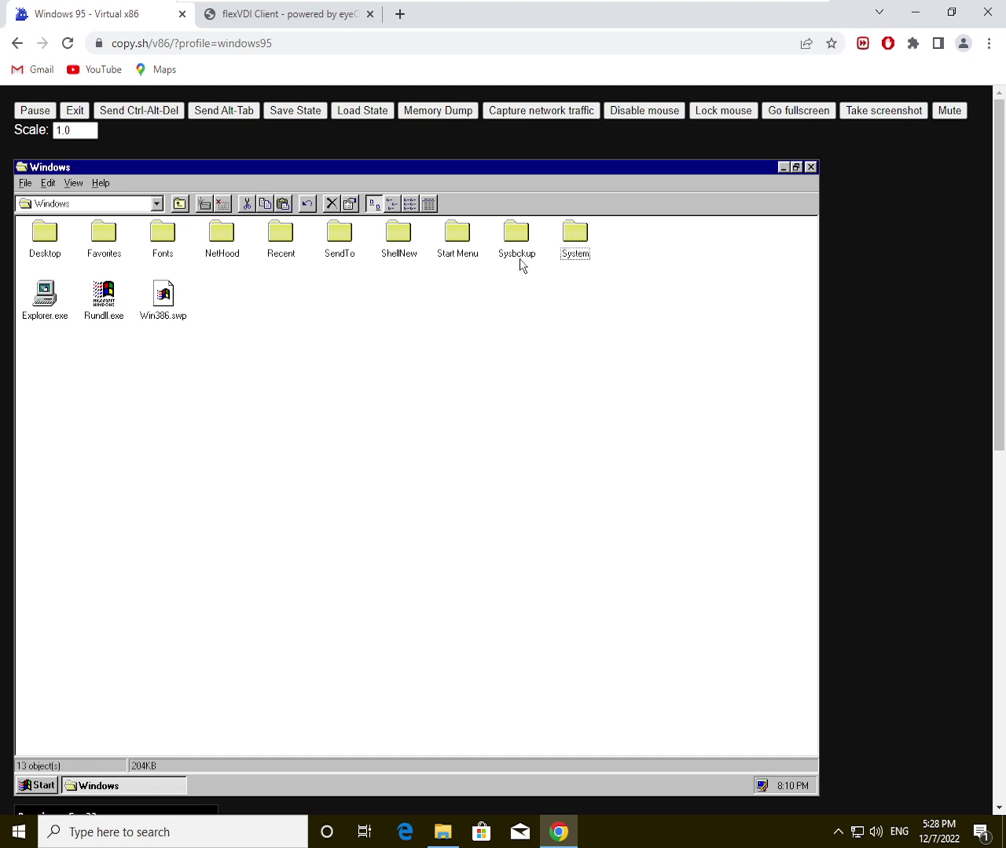
Step: Delete all items inside the System folder, choosing Yes to All for programs and dismissing the deletion errors
{"action": "double_click", "coordinate": [562, 246]}
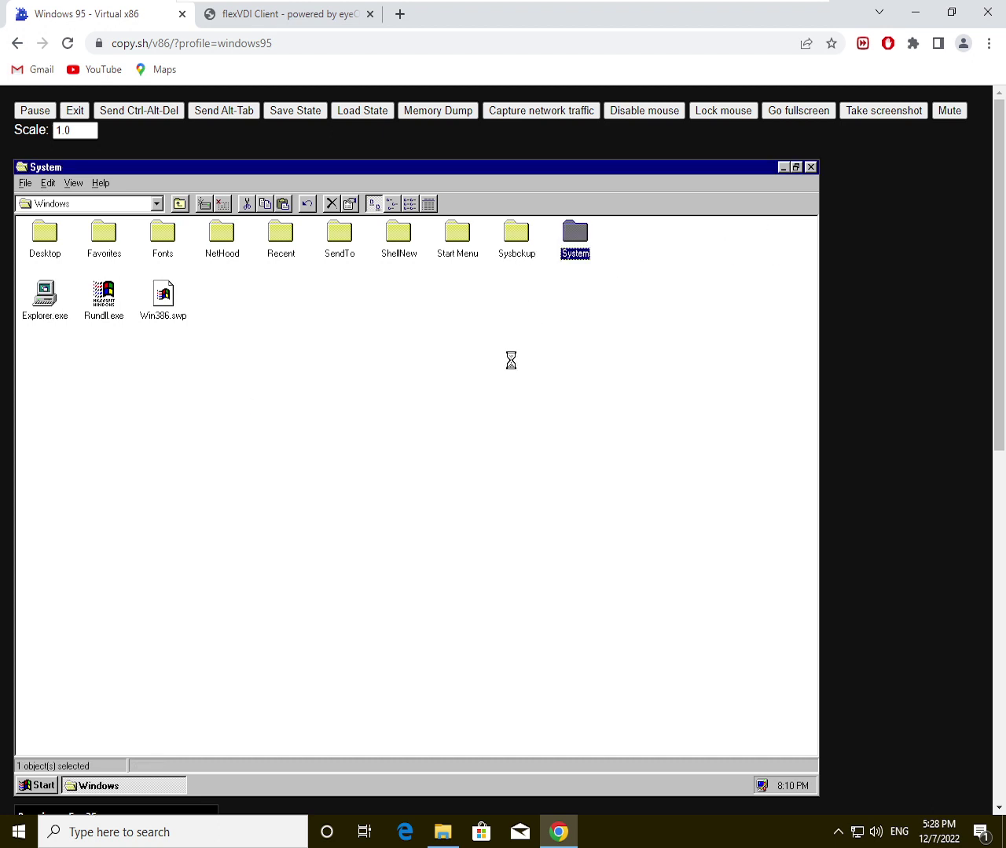
{"action": "key", "text": "ctrl+a"}
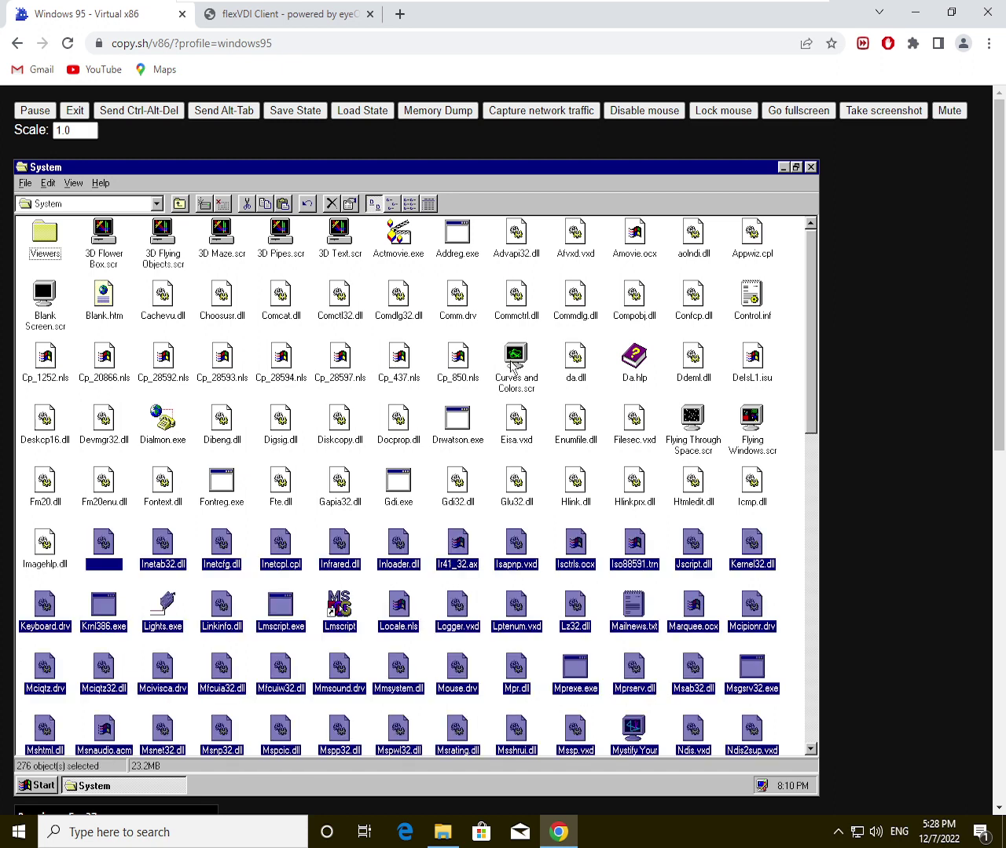
{"action": "key", "text": "Delete"}
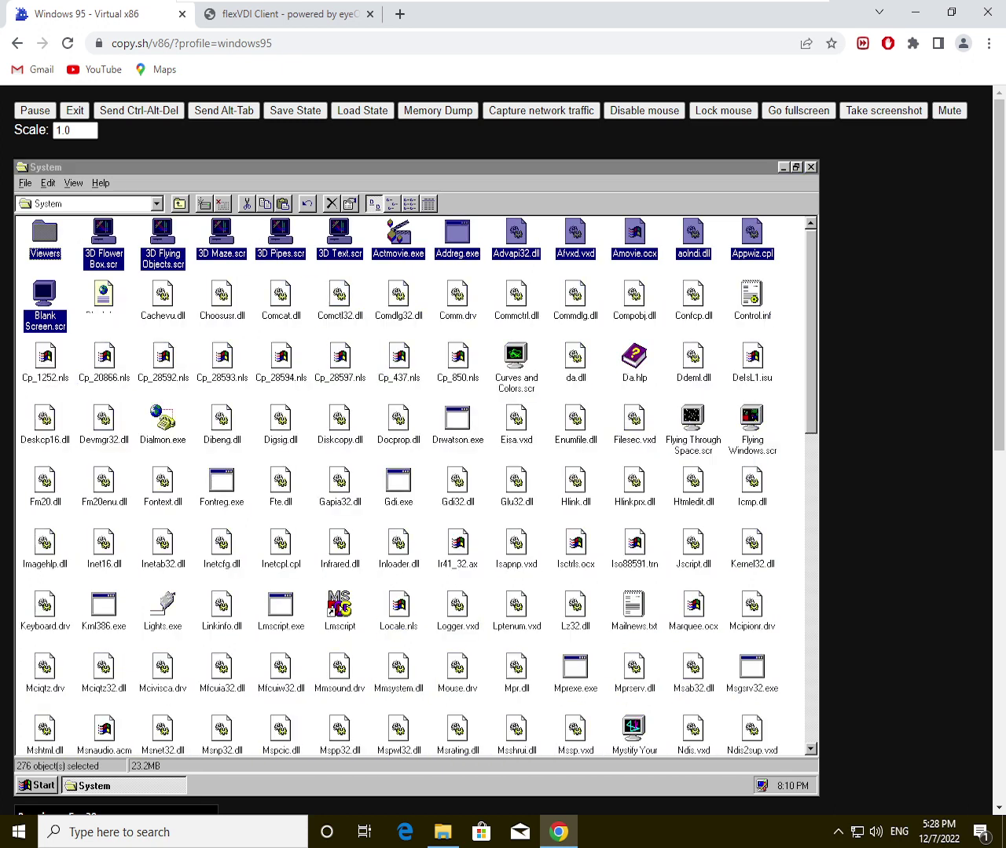
{"action": "key", "text": "Return"}
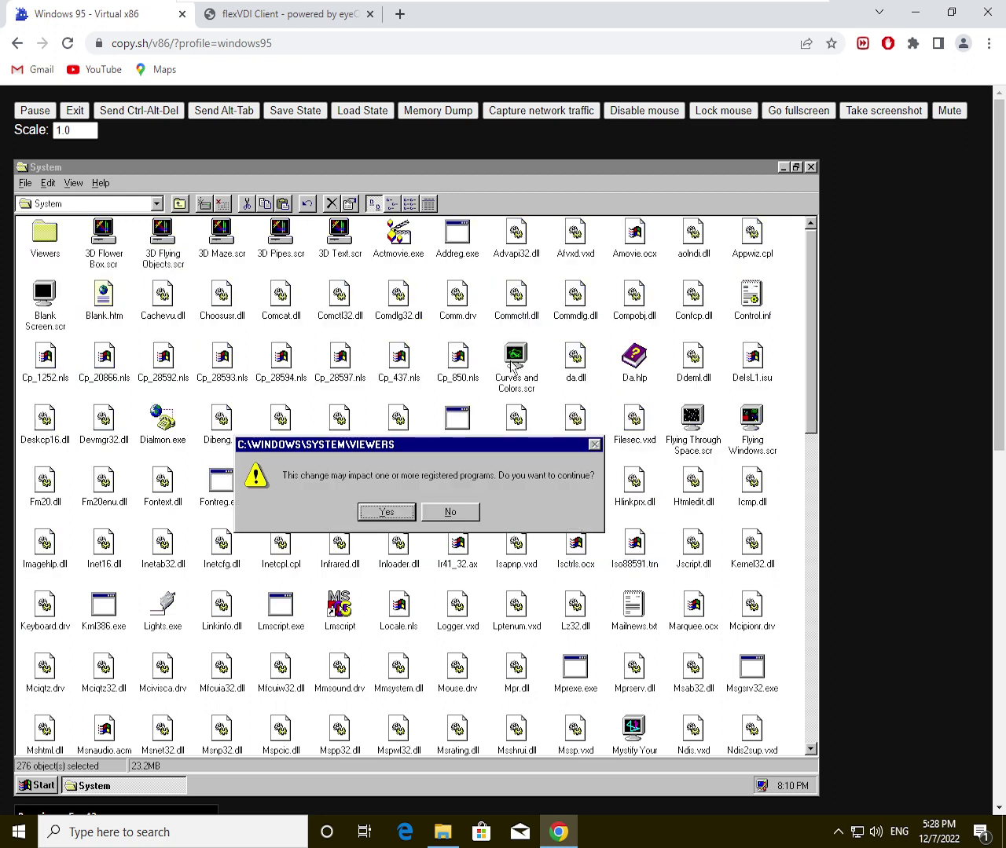
{"action": "key", "text": "Return"}
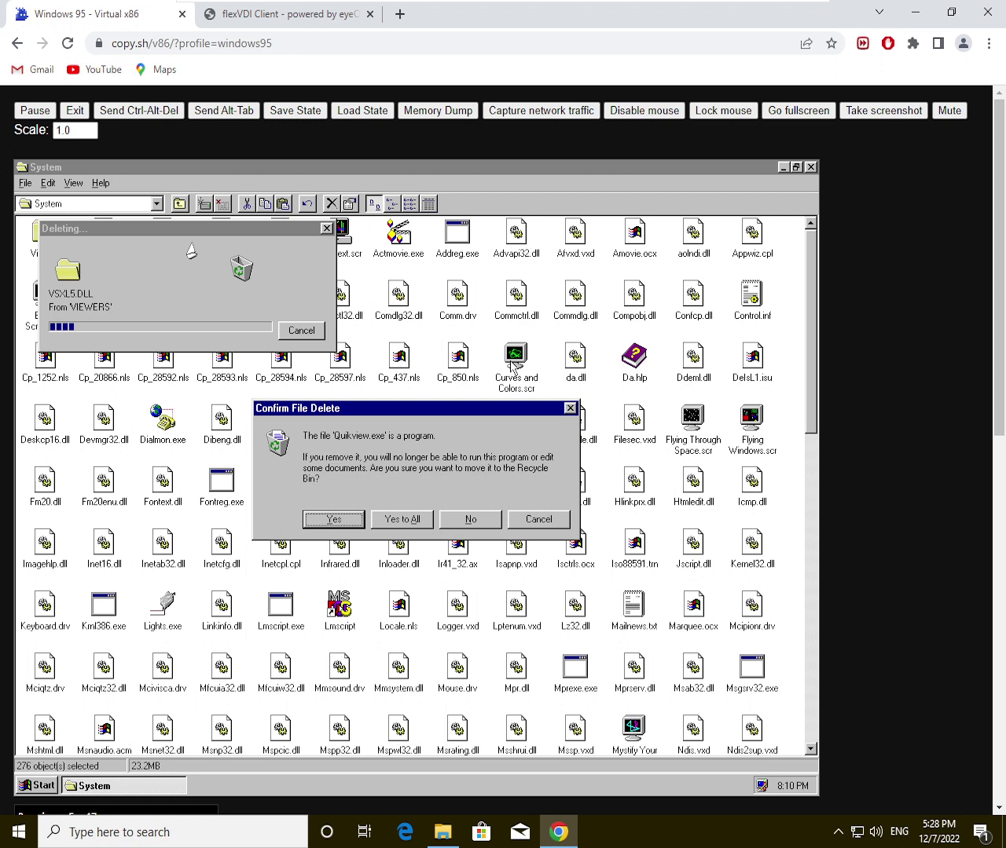
{"action": "key", "text": "Tab"}
{"action": "key", "text": "Return"}
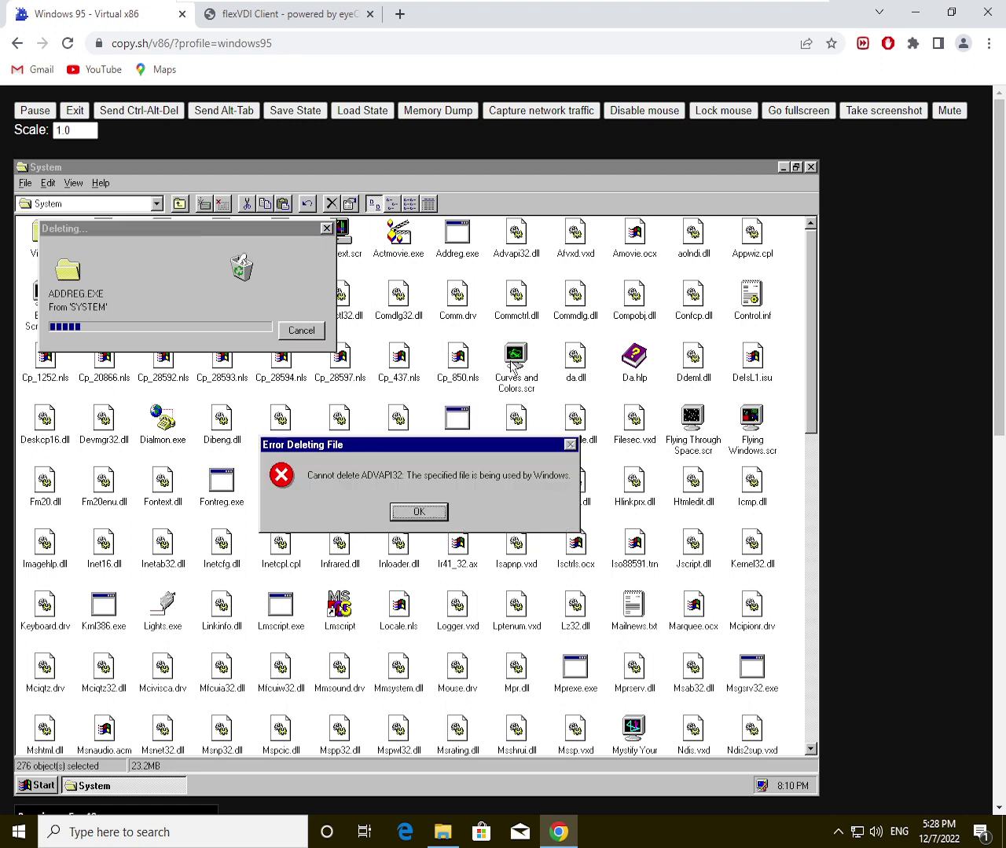
{"action": "key", "text": "Return"}
{"action": "key", "text": "Return"}
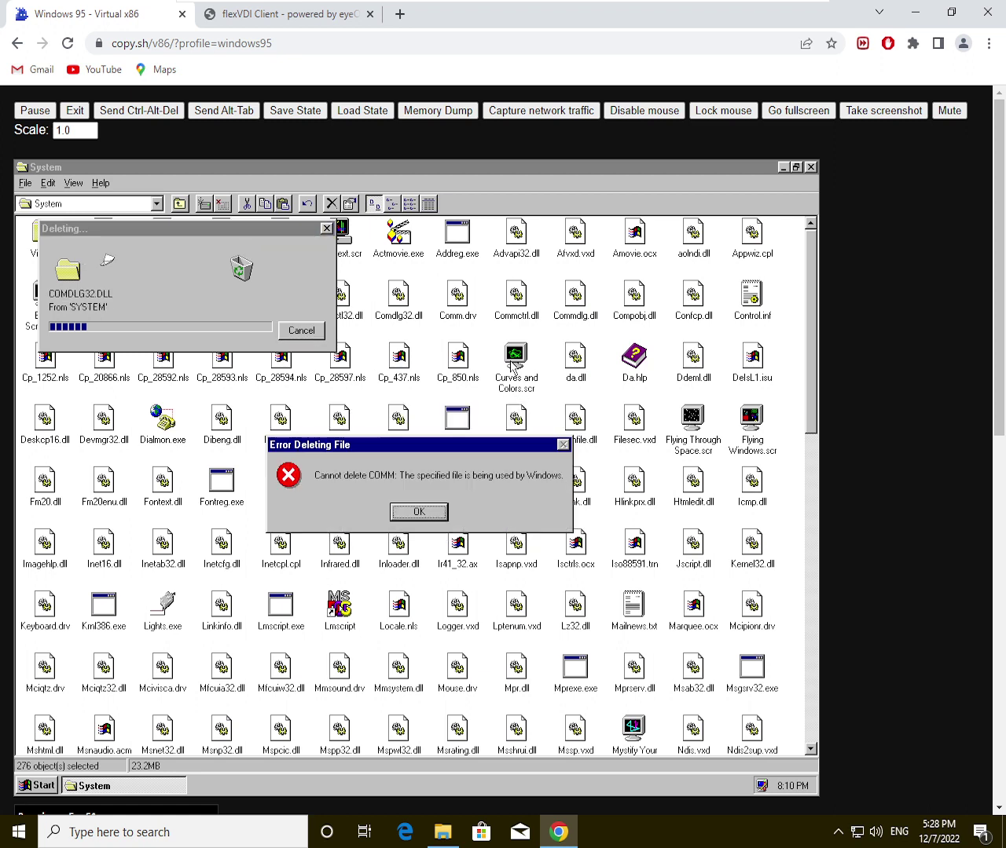
{"action": "key", "text": "Return"}
{"action": "key", "text": "Return"}
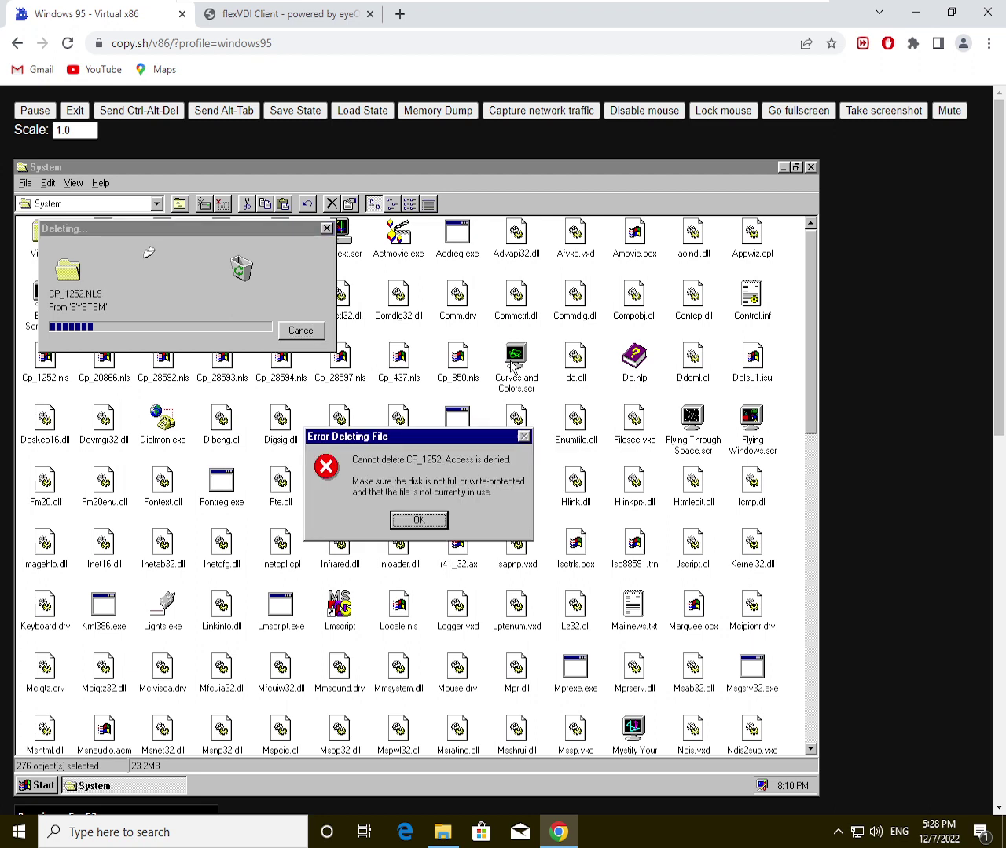
{"action": "key", "text": "Return"}
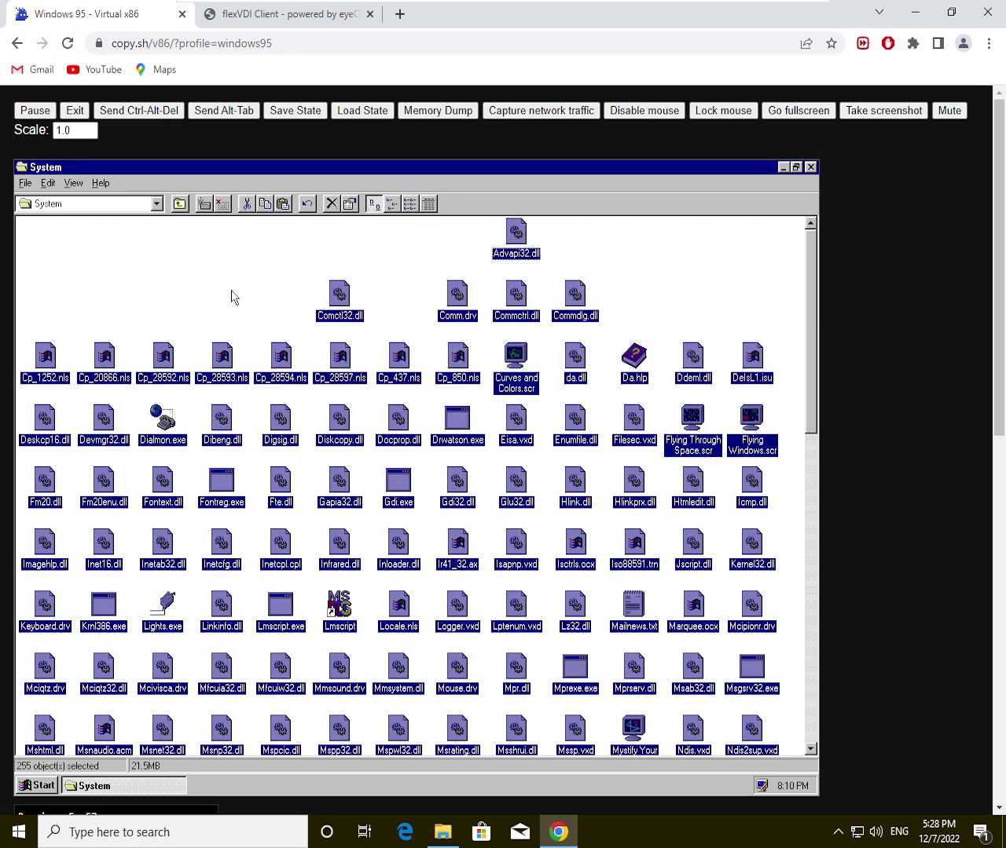
Step: Delete the block of System files starting at Deskcp16.dll, choosing Yes to All for programs and dismissing the errors
{"action": "left_click", "coordinate": [232, 297]}
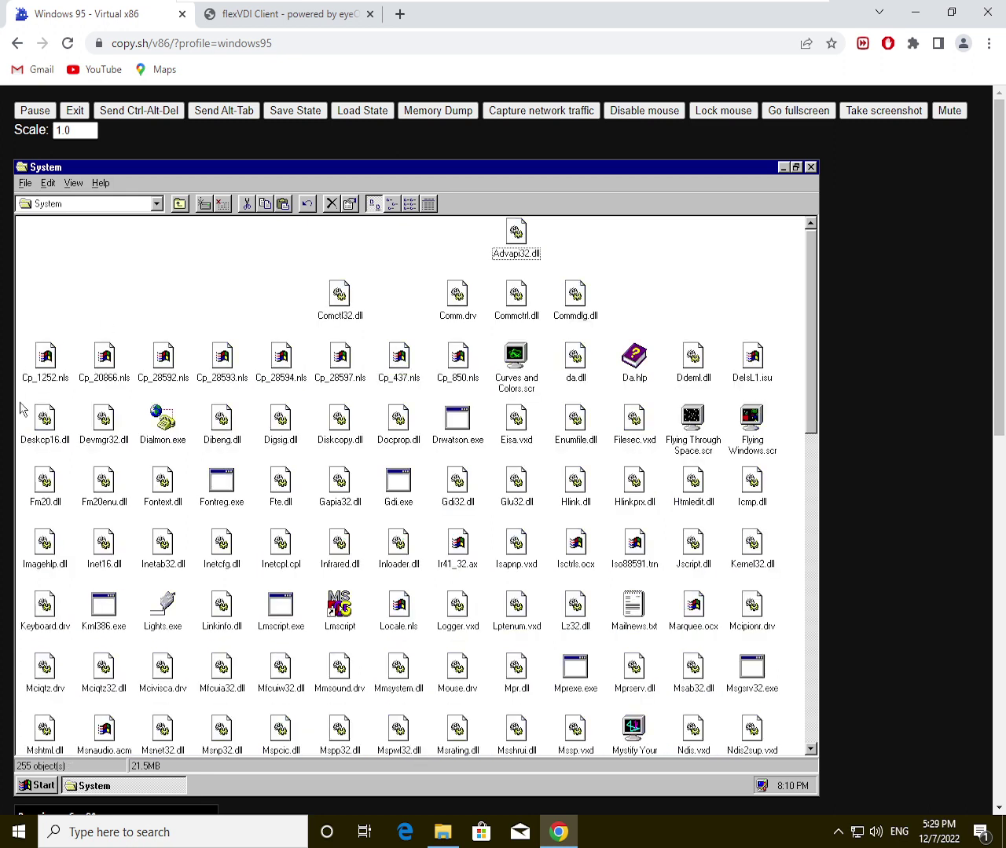
{"action": "left_click_drag", "start_coordinate": [21, 407], "coordinate": [479, 754]}
{"action": "left_click_drag", "start_coordinate": [785, 795], "coordinate": [776, 785]}
{"action": "key", "text": "Delete"}
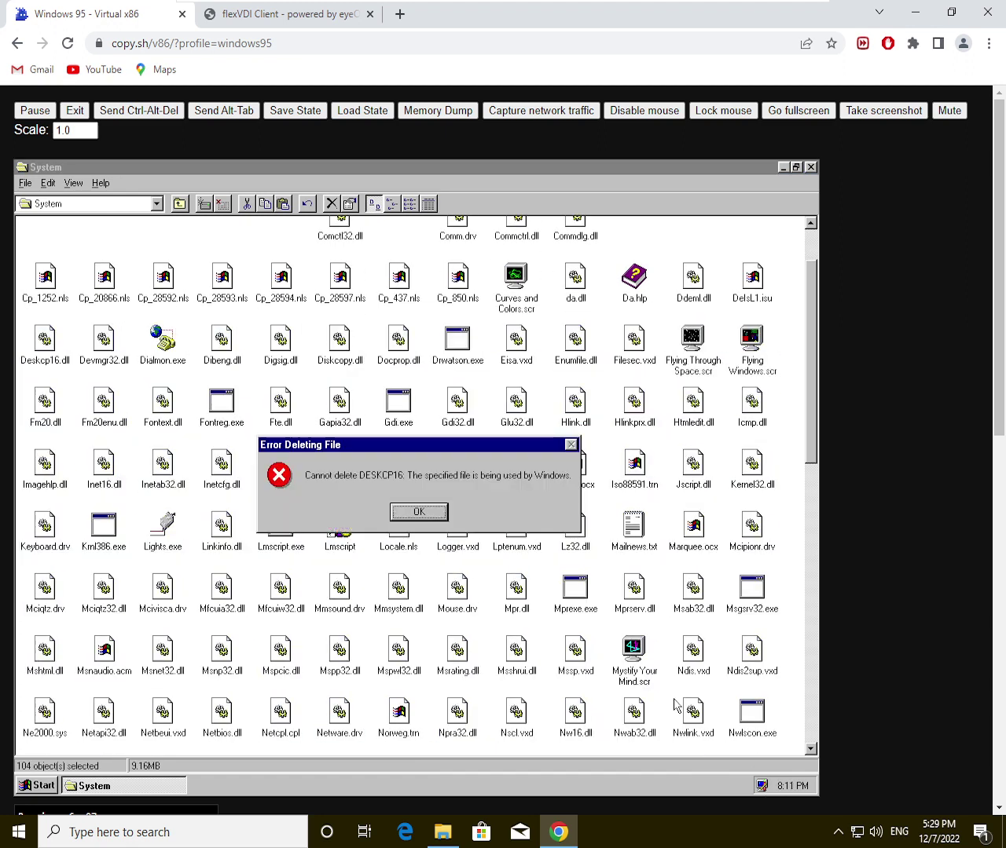
{"action": "key", "text": "Return"}
{"action": "key", "text": "Delete"}
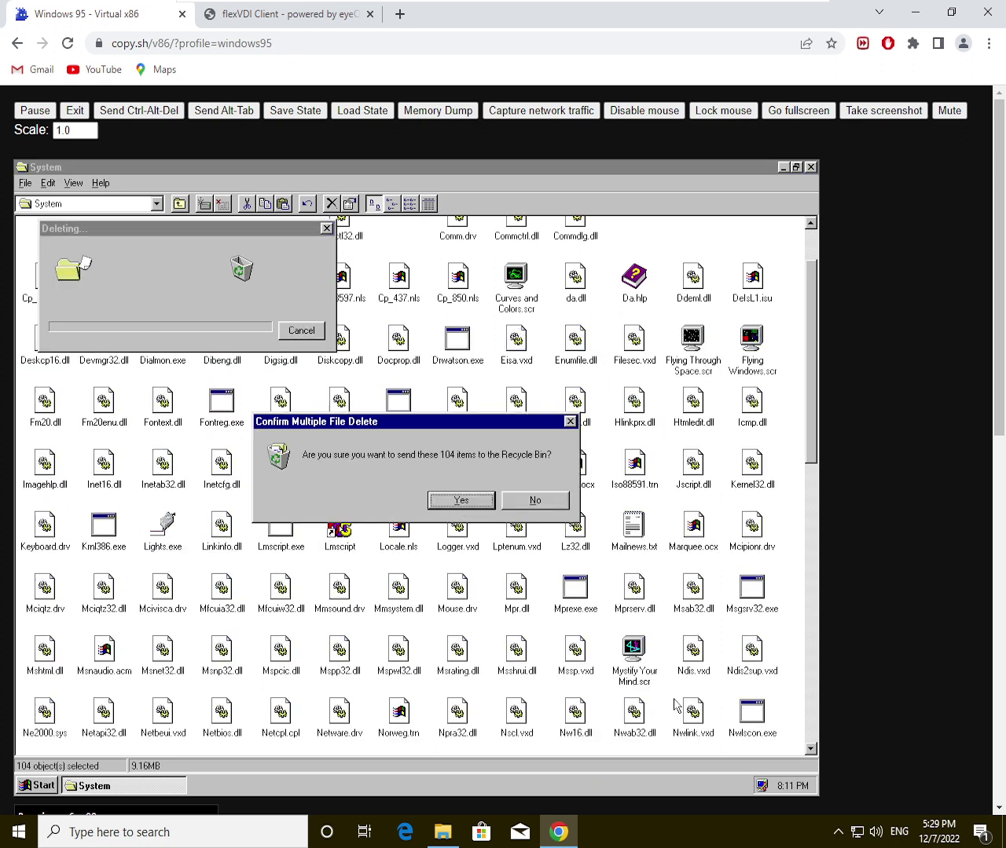
{"action": "key", "text": "Return"}
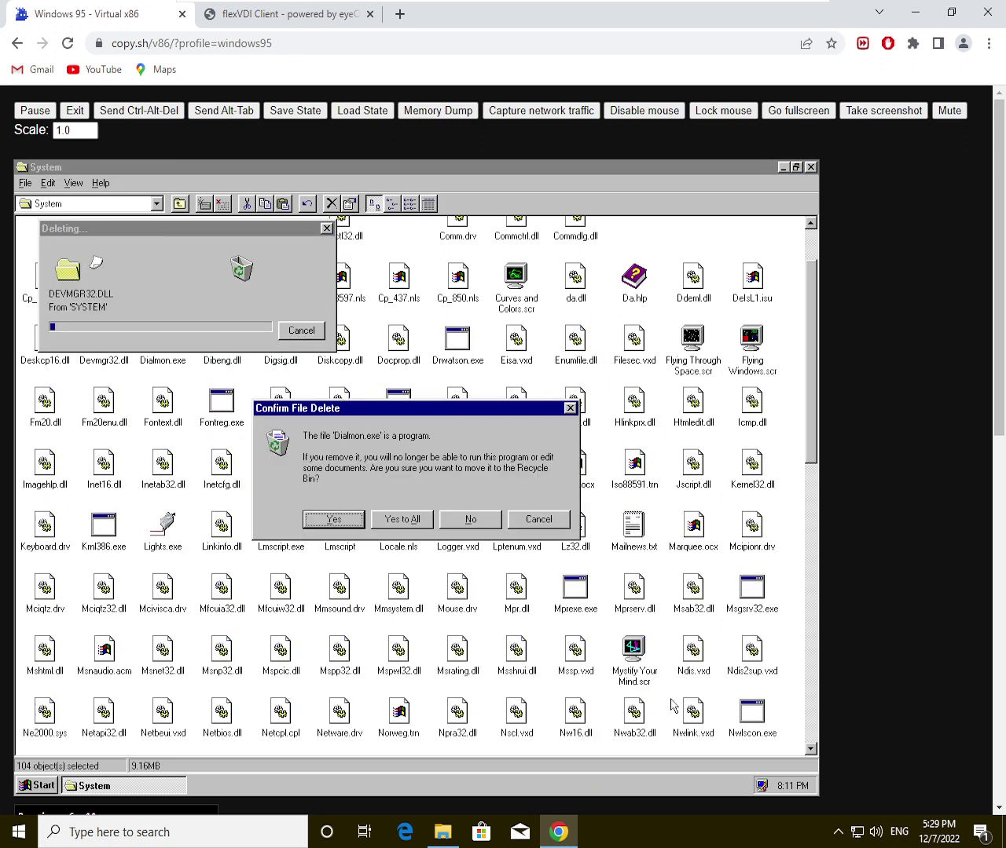
{"action": "key", "text": "a"}
{"action": "key", "text": "Return"}
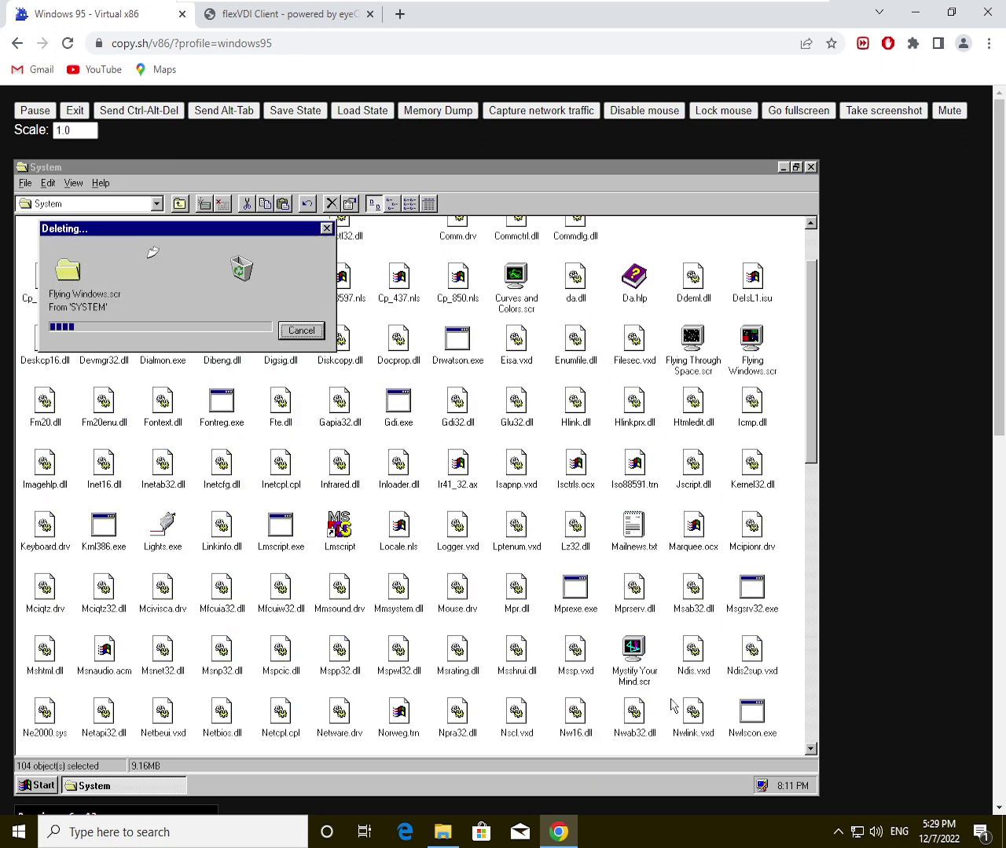
{"action": "key", "text": "Return"}
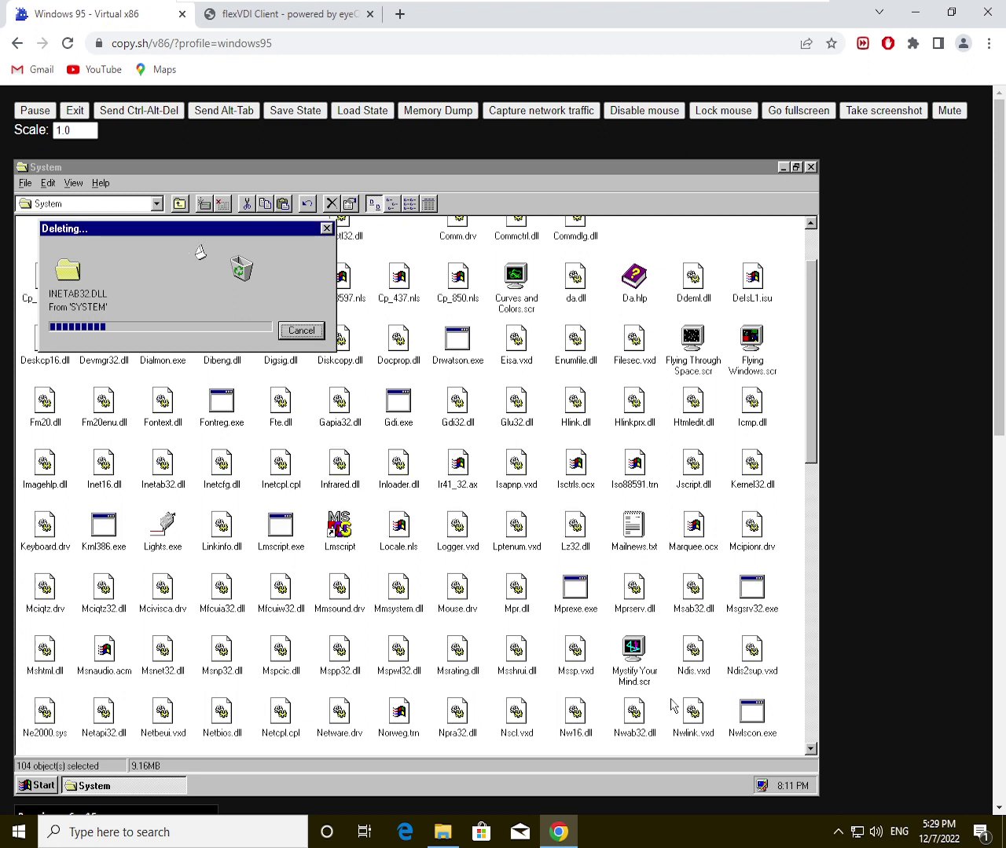
{"action": "key", "text": "Return"}
{"action": "key", "text": "Return"}
{"action": "key", "text": "Return"}
{"action": "key", "text": "Return"}
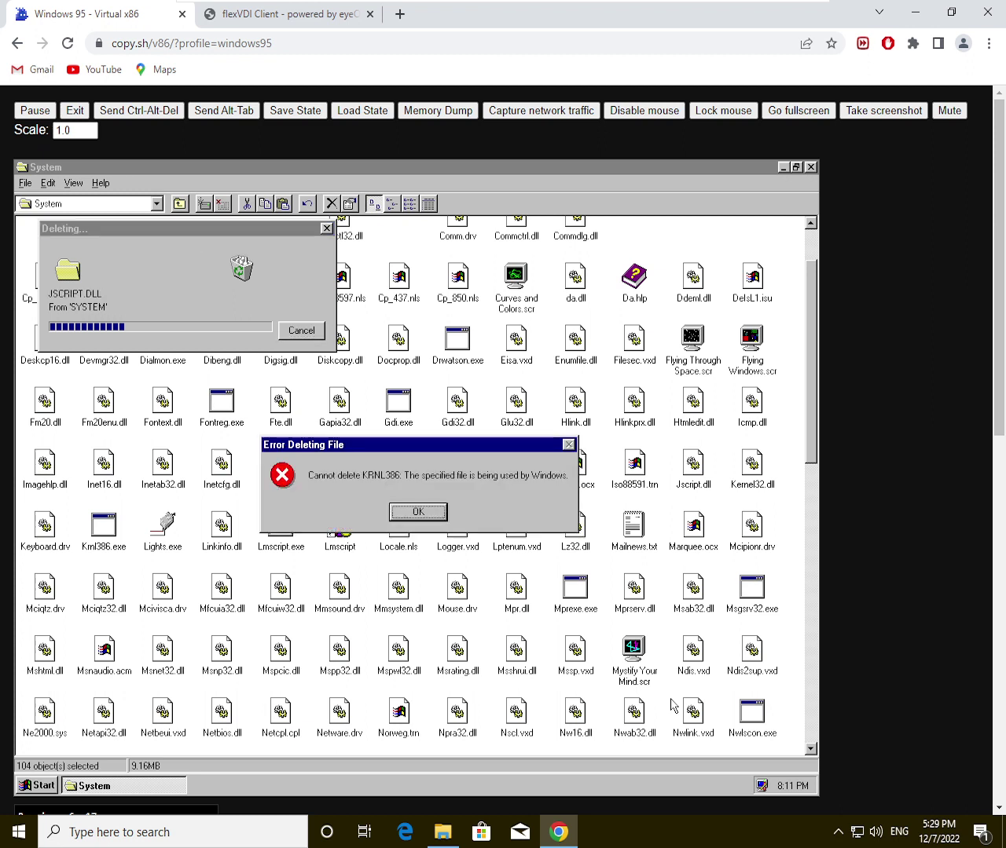
{"action": "key", "text": "Return"}
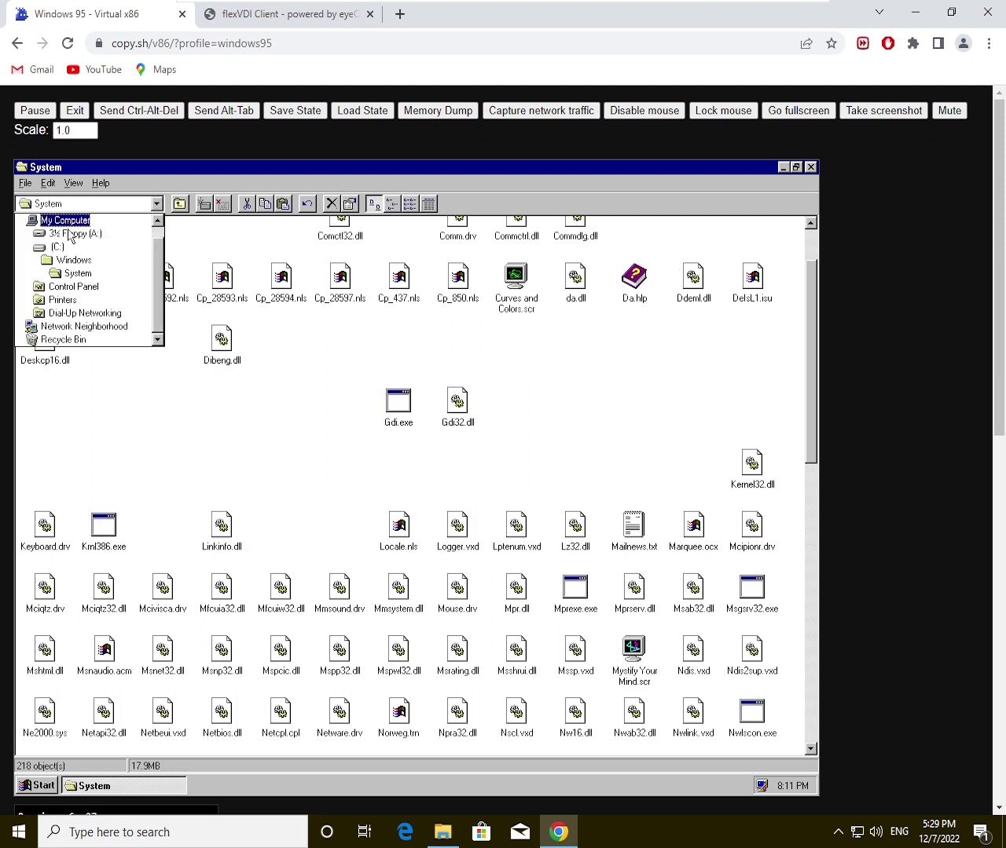
Step: Open the C: drive from My Computer and check its used and free space in Properties
{"action": "left_click", "coordinate": [67, 227]}
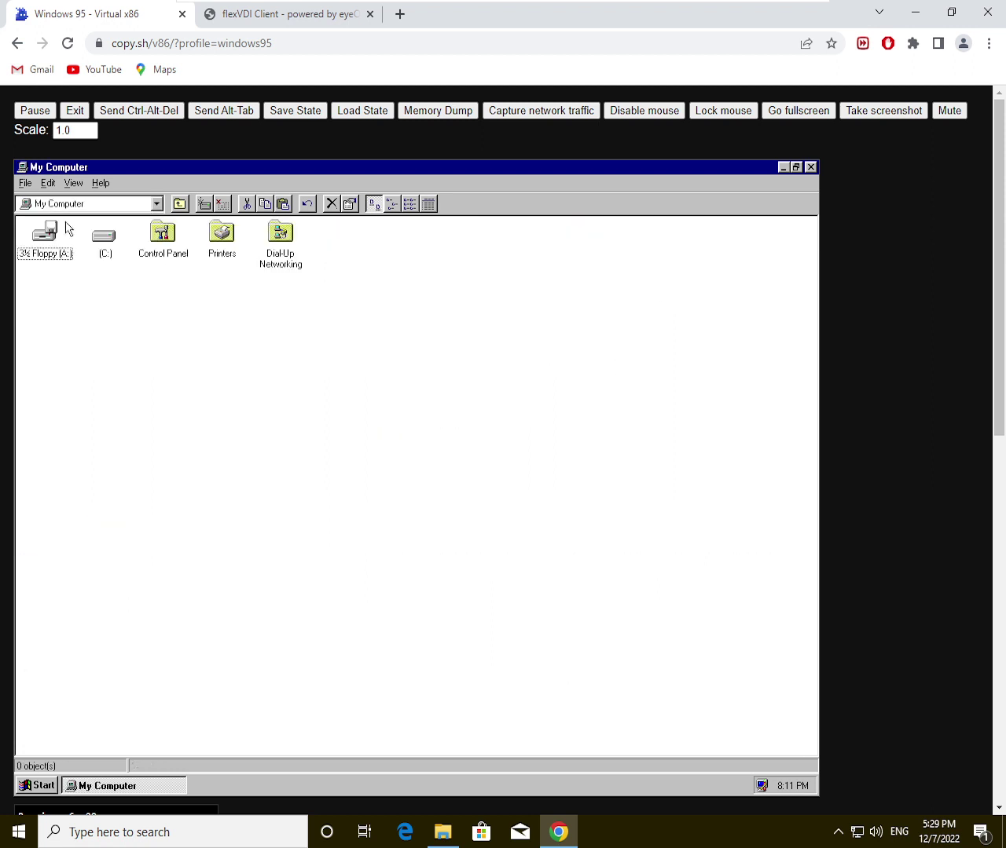
{"action": "double_click", "coordinate": [110, 242]}
{"action": "right_click", "coordinate": [233, 359]}
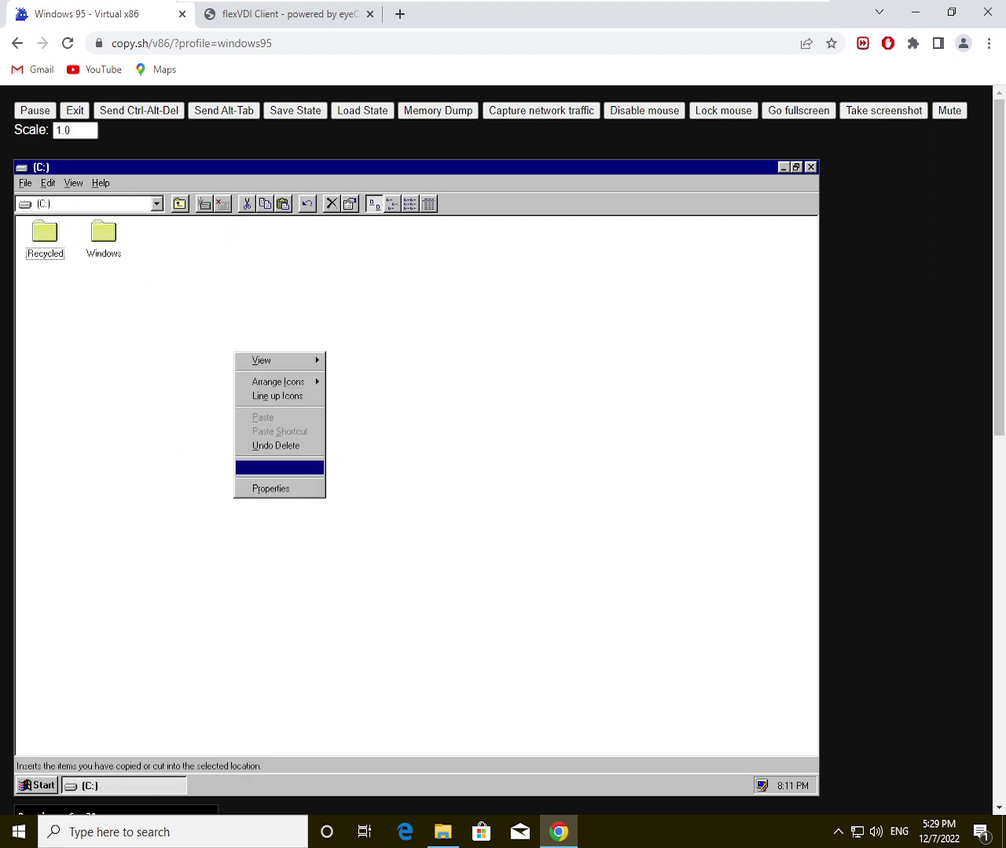
{"action": "left_click", "coordinate": [271, 487]}
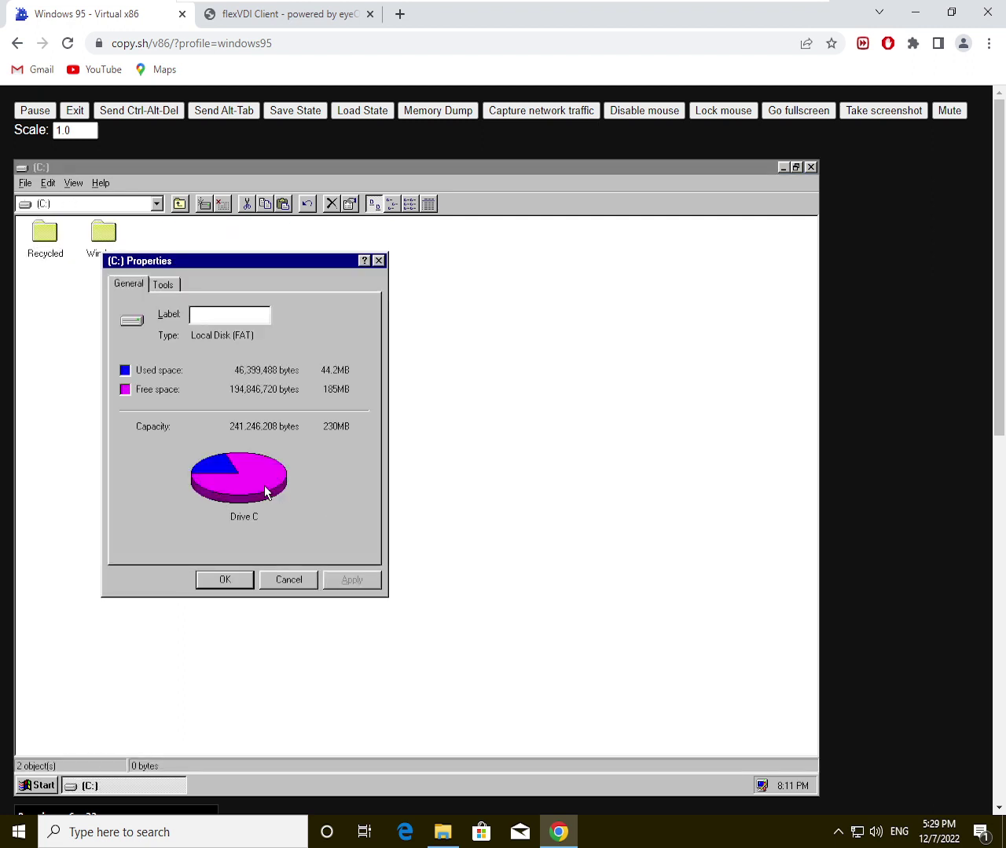
{"action": "key", "text": "Escape"}
Step: Return to the System folder inside Windows and delete Curves and Colors.scr, da.dll and Da.hlp one by one
{"action": "double_click", "coordinate": [113, 253]}
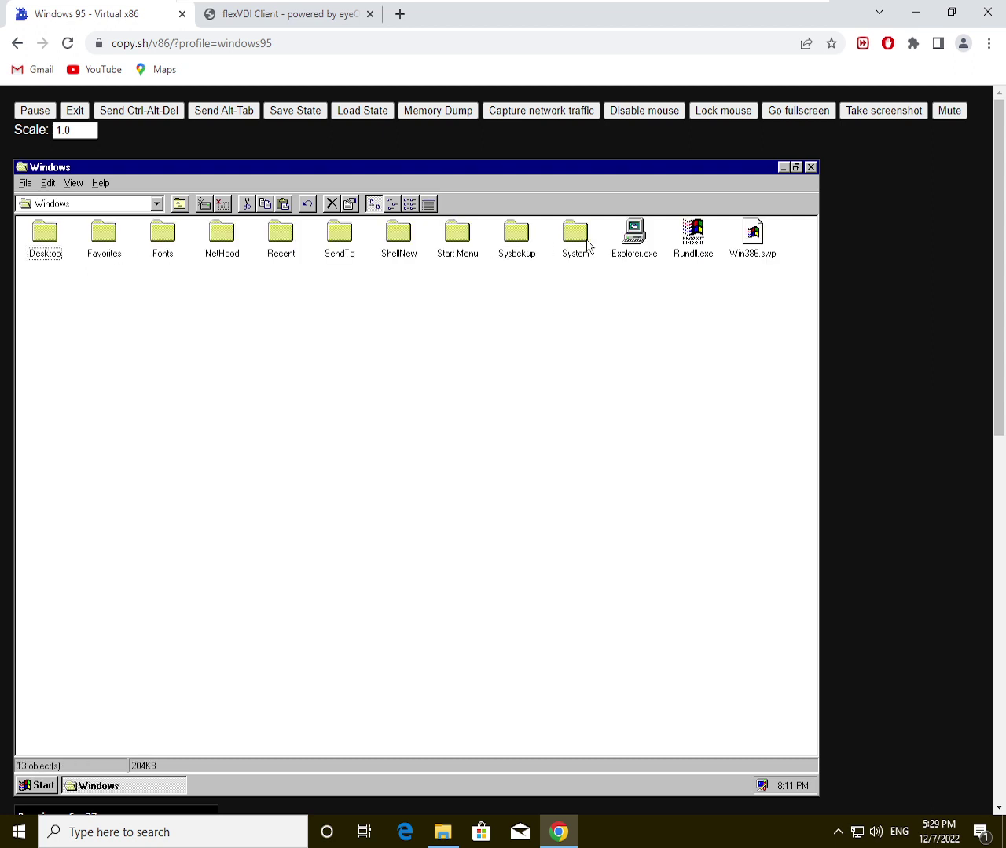
{"action": "double_click", "coordinate": [588, 247]}
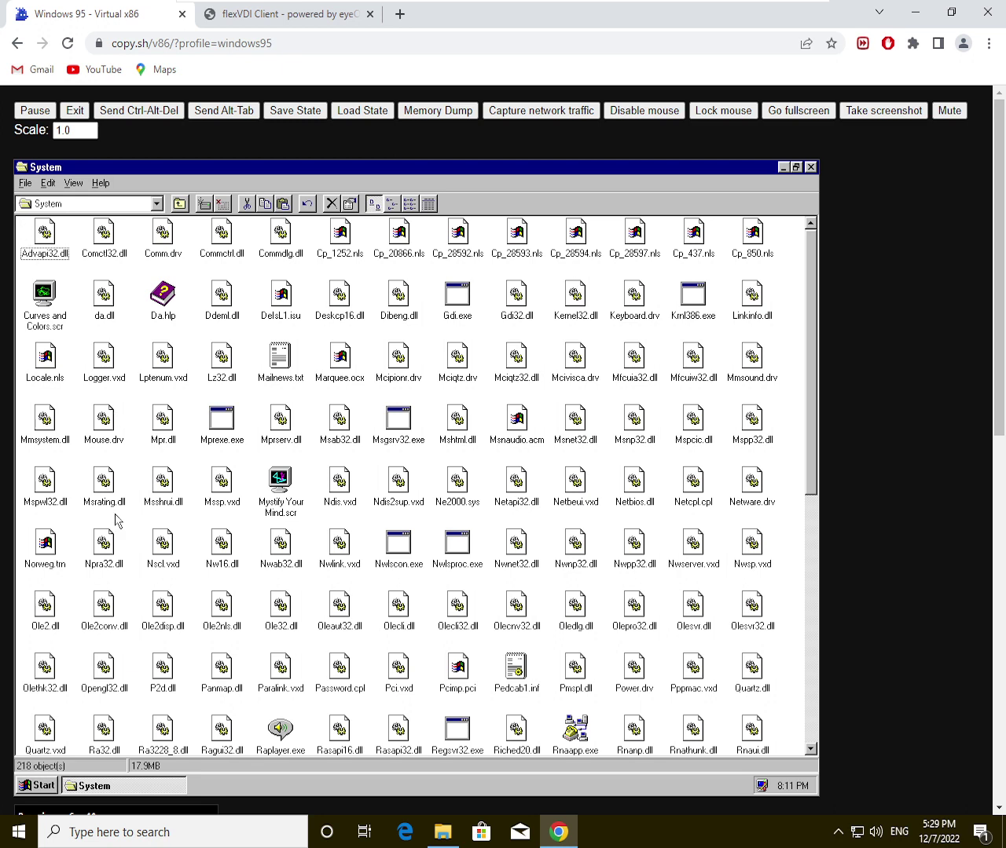
{"action": "left_click", "coordinate": [50, 316]}
{"action": "key", "text": "Delete"}
{"action": "key", "text": "Return"}
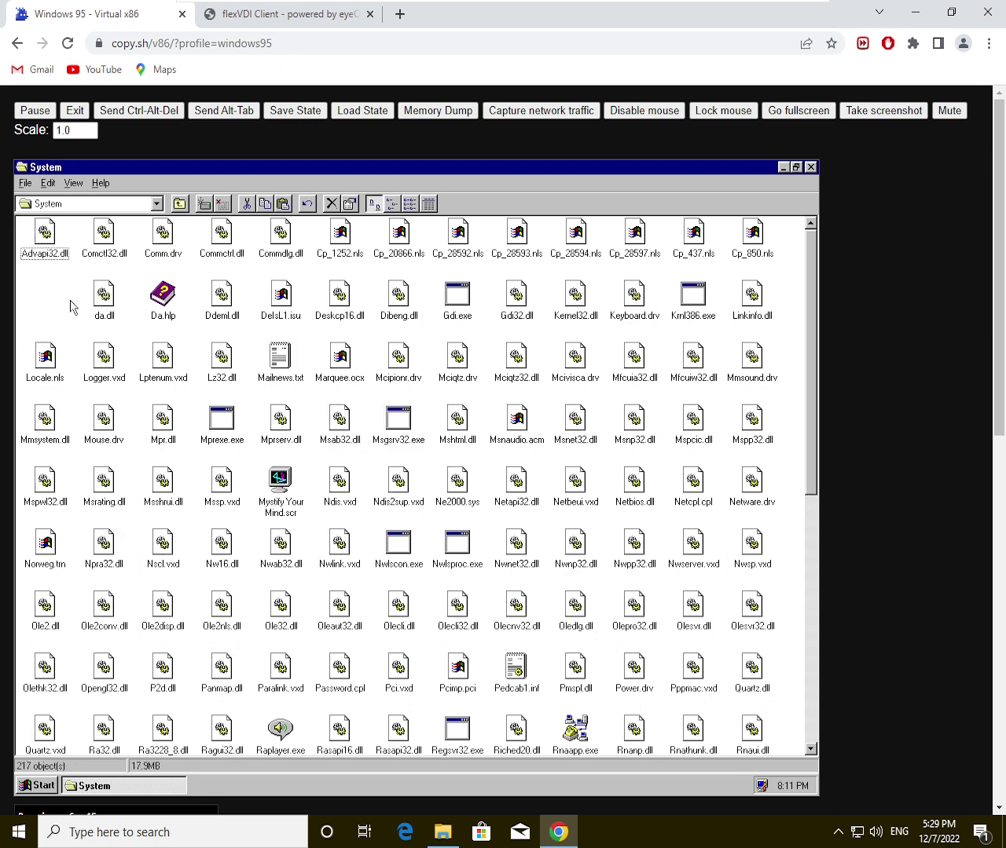
{"action": "left_click", "coordinate": [94, 310]}
{"action": "key", "text": "Delete"}
{"action": "key", "text": "Return"}
{"action": "left_click", "coordinate": [179, 309]}
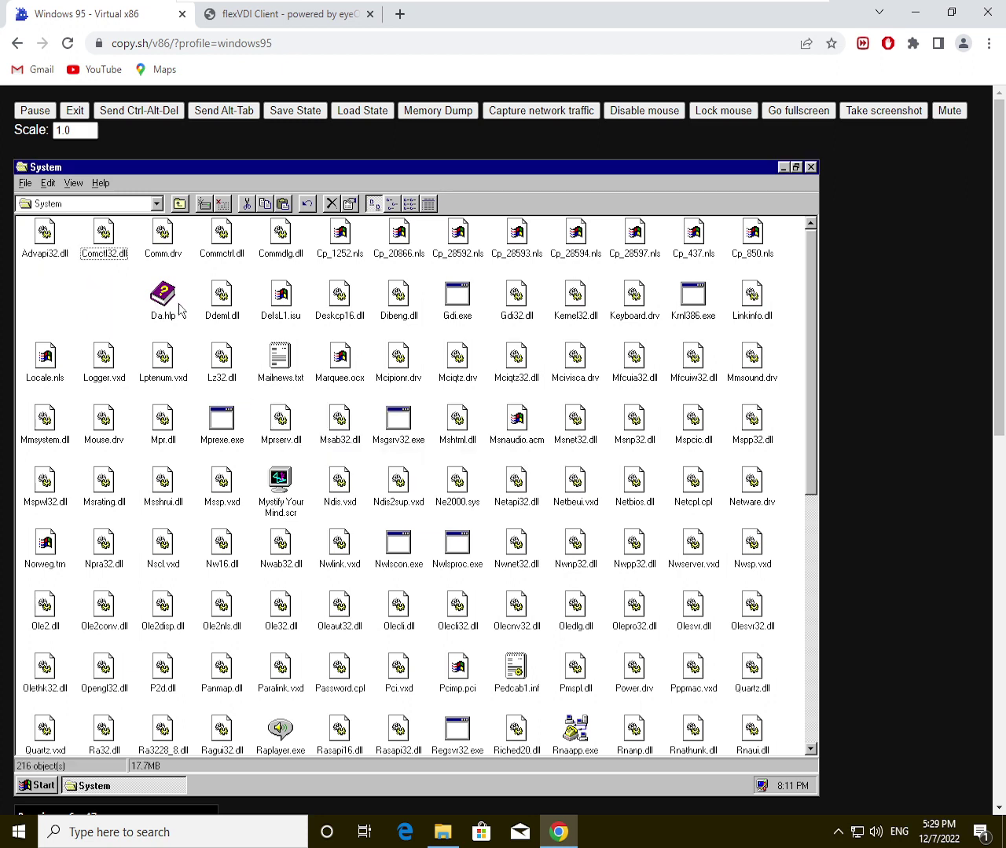
{"action": "key", "text": "Delete"}
{"action": "key", "text": "Return"}
Step: Try to delete Ddeml.dll and Gdi.exe one at a time from the System folder, dismissing the errors
{"action": "left_click", "coordinate": [221, 308]}
{"action": "key", "text": "Delete"}
{"action": "key", "text": "Return"}
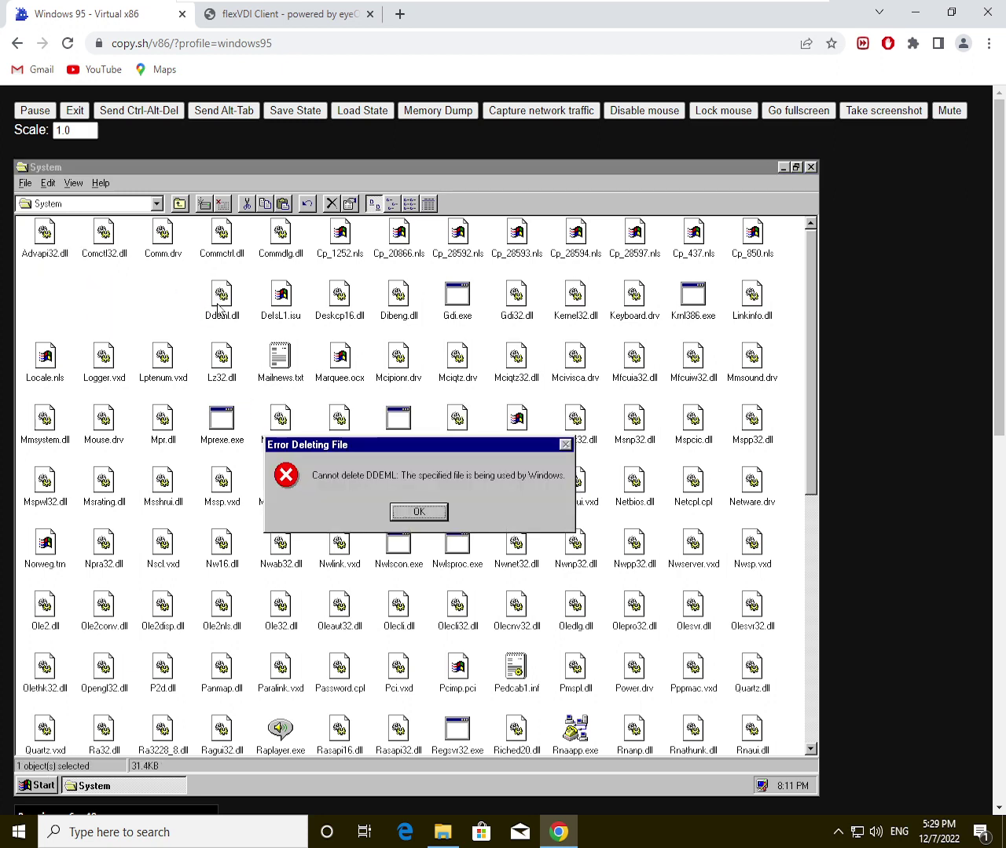
{"action": "key", "text": "Return"}
{"action": "left_click", "coordinate": [457, 303]}
{"action": "key", "text": "Delete"}
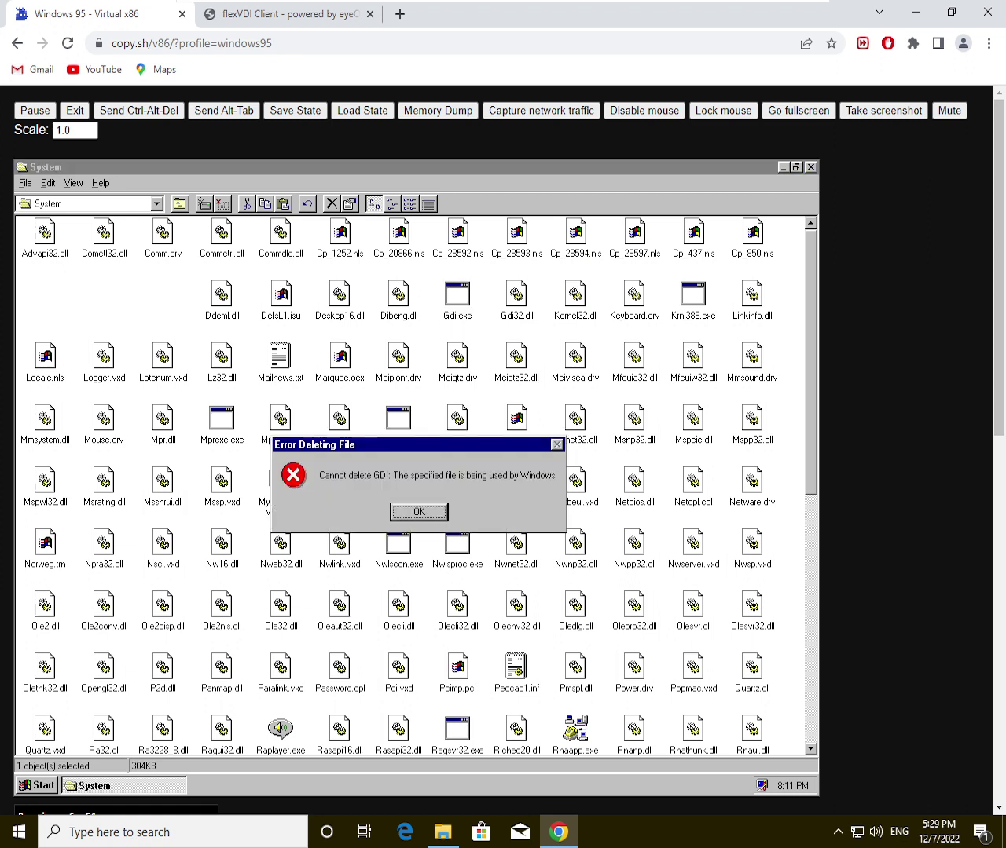
{"action": "key", "text": "Return"}
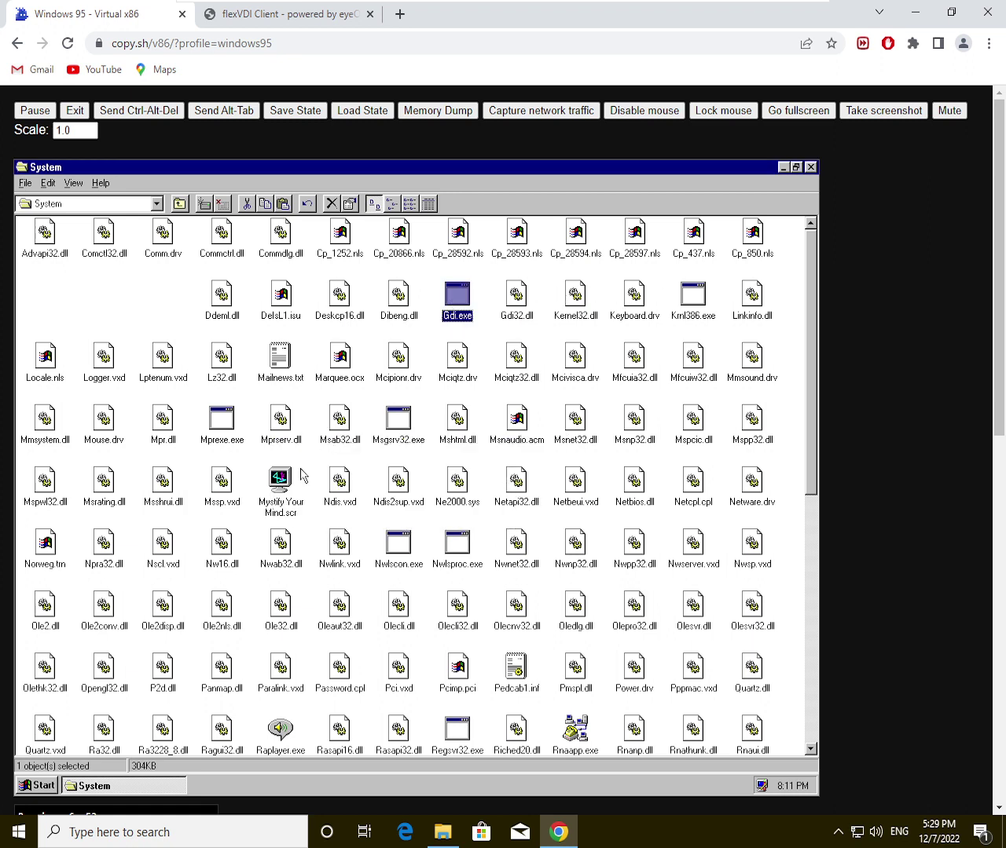
Step: Delete Mystify Your Mind.scr and Norweg.trn one by one from the System folder
{"action": "left_click", "coordinate": [276, 500]}
{"action": "key", "text": "Delete"}
{"action": "key", "text": "Return"}
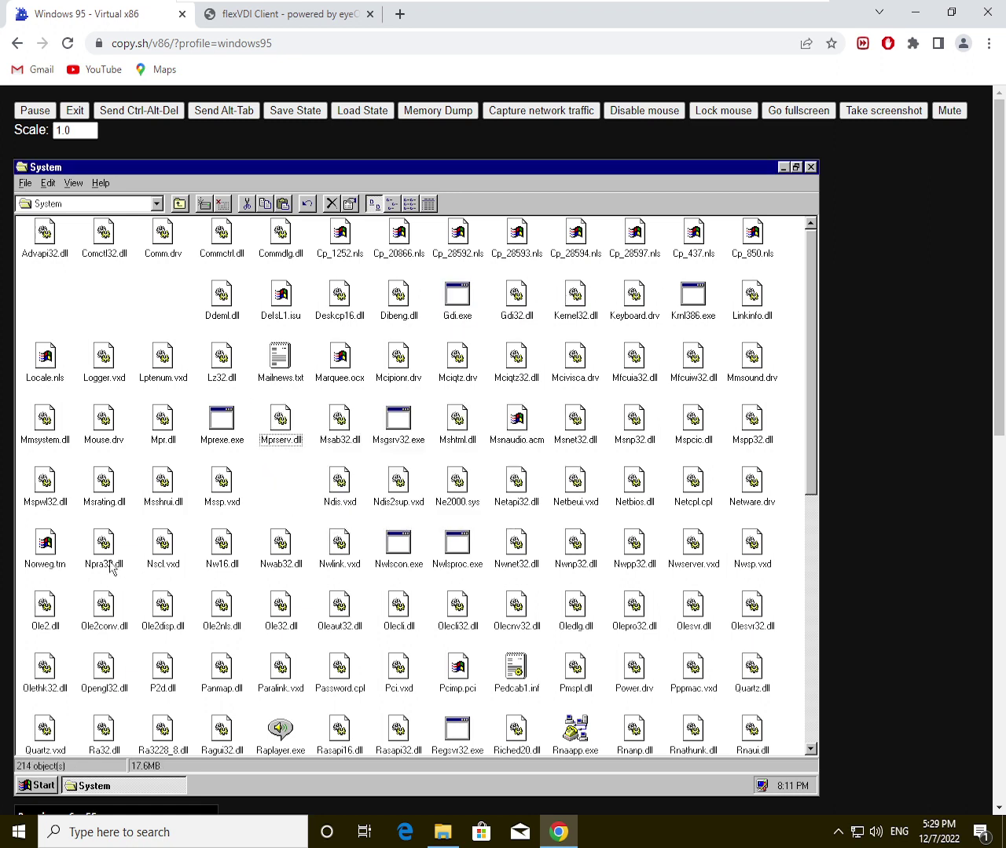
{"action": "left_click", "coordinate": [47, 559]}
{"action": "key", "text": "Delete"}
{"action": "key", "text": "Return"}
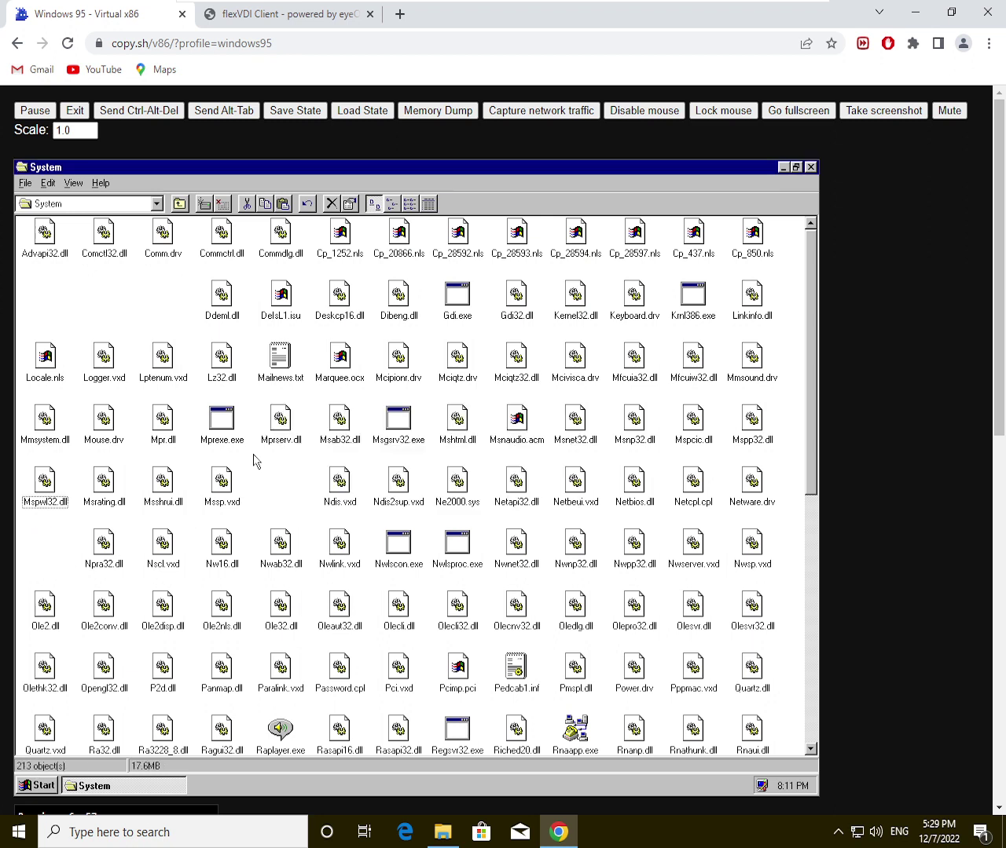
Step: Delete the block of 71 System files starting at Ndis.vxd, choosing Yes to All for programs
{"action": "left_click_drag", "start_coordinate": [286, 474], "coordinate": [785, 758]}
{"action": "key", "text": "Delete"}
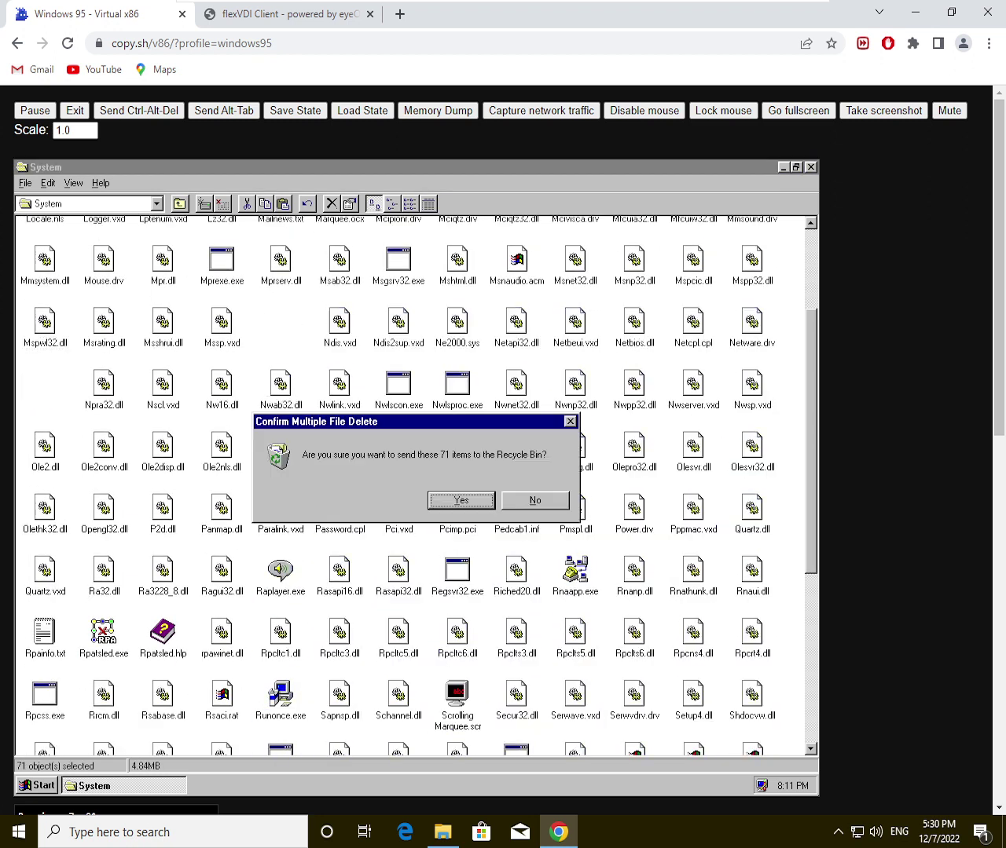
{"action": "key", "text": "Return"}
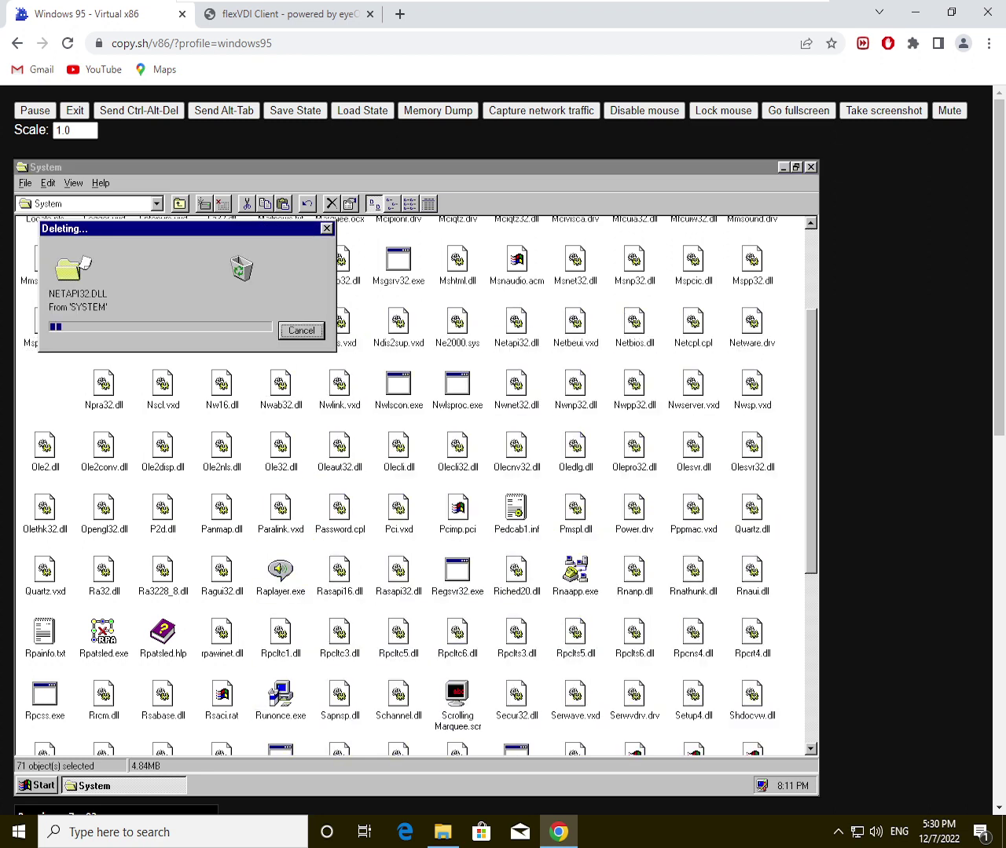
{"action": "key", "text": "Tab"}
{"action": "key", "text": "Return"}
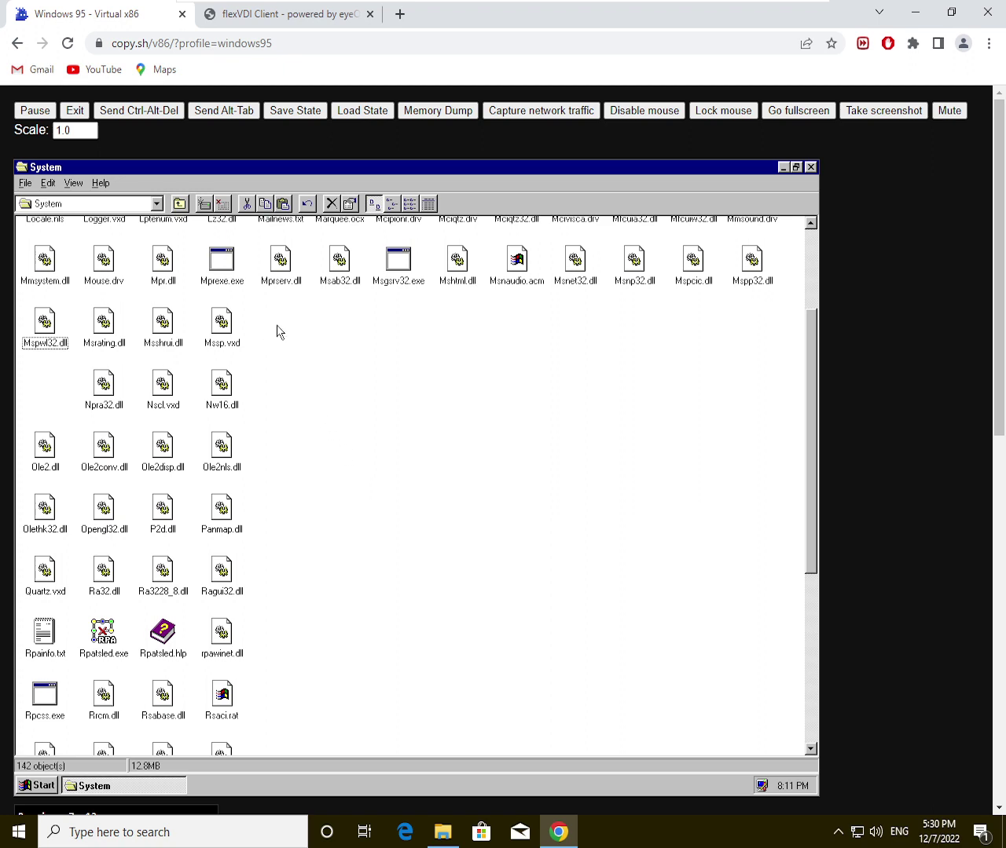
Step: Try to delete the block of 56 System files starting at Mspwl32.dll, dismissing the error
{"action": "left_click_drag", "start_coordinate": [277, 331], "coordinate": [40, 781]}
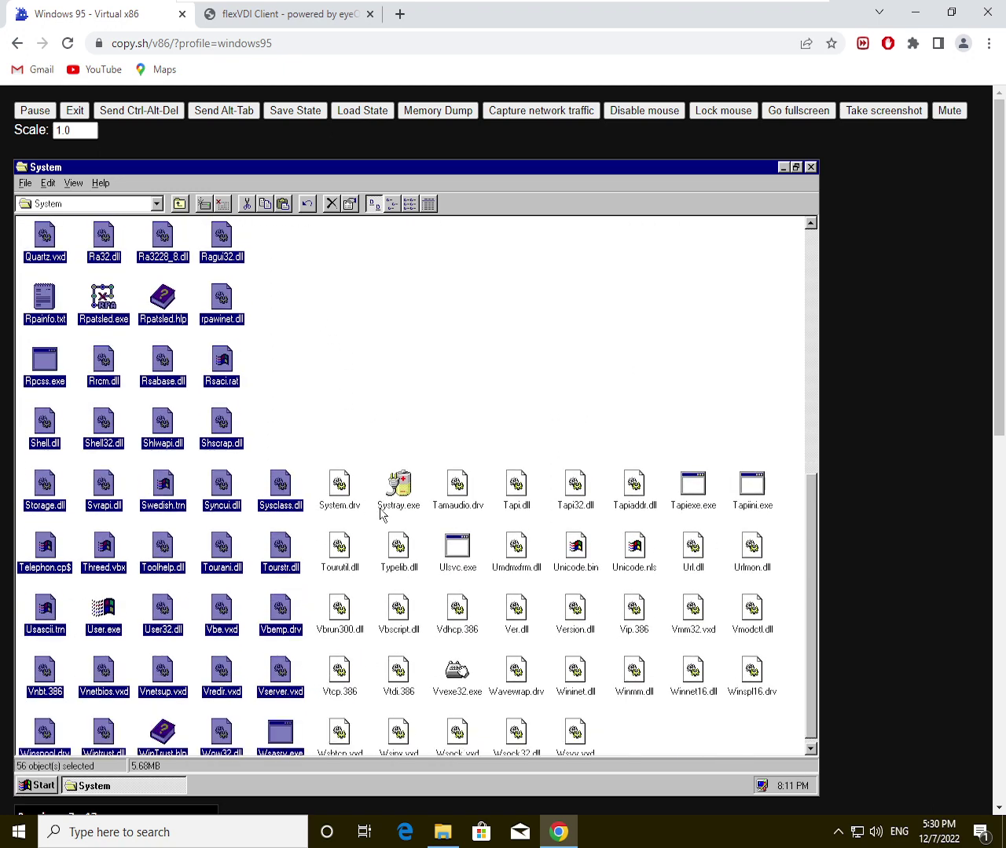
{"action": "key", "text": "Delete"}
{"action": "key", "text": "Return"}
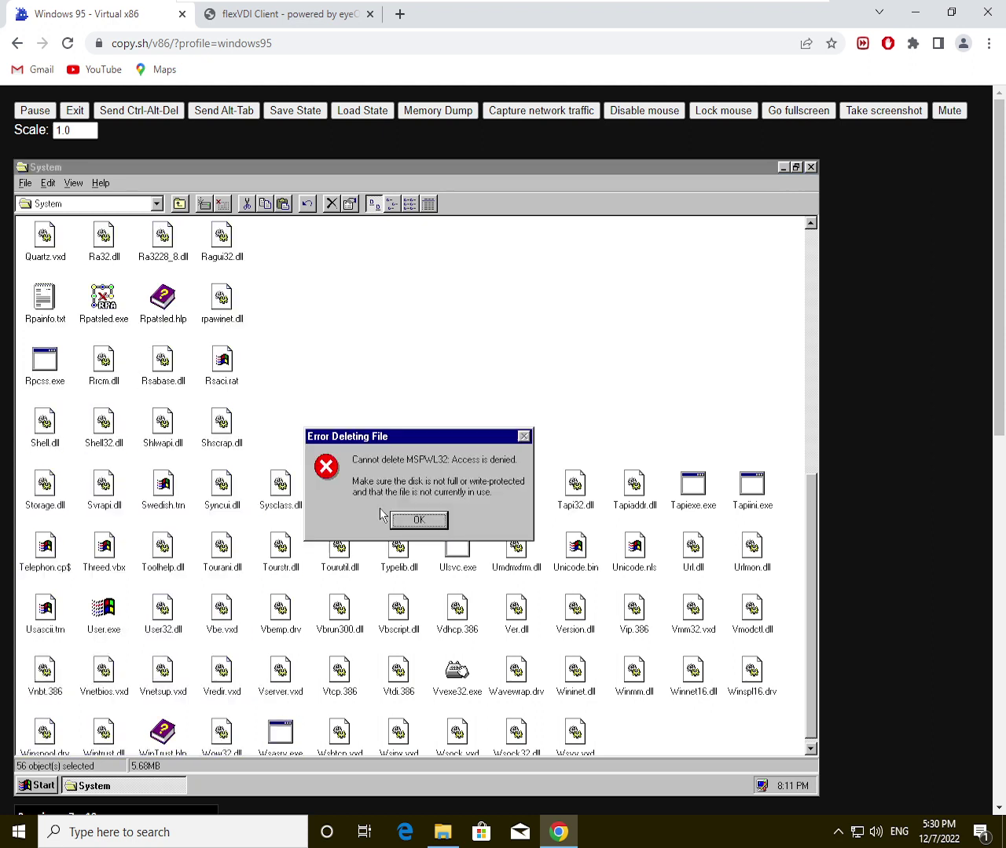
{"action": "key", "text": "Return"}
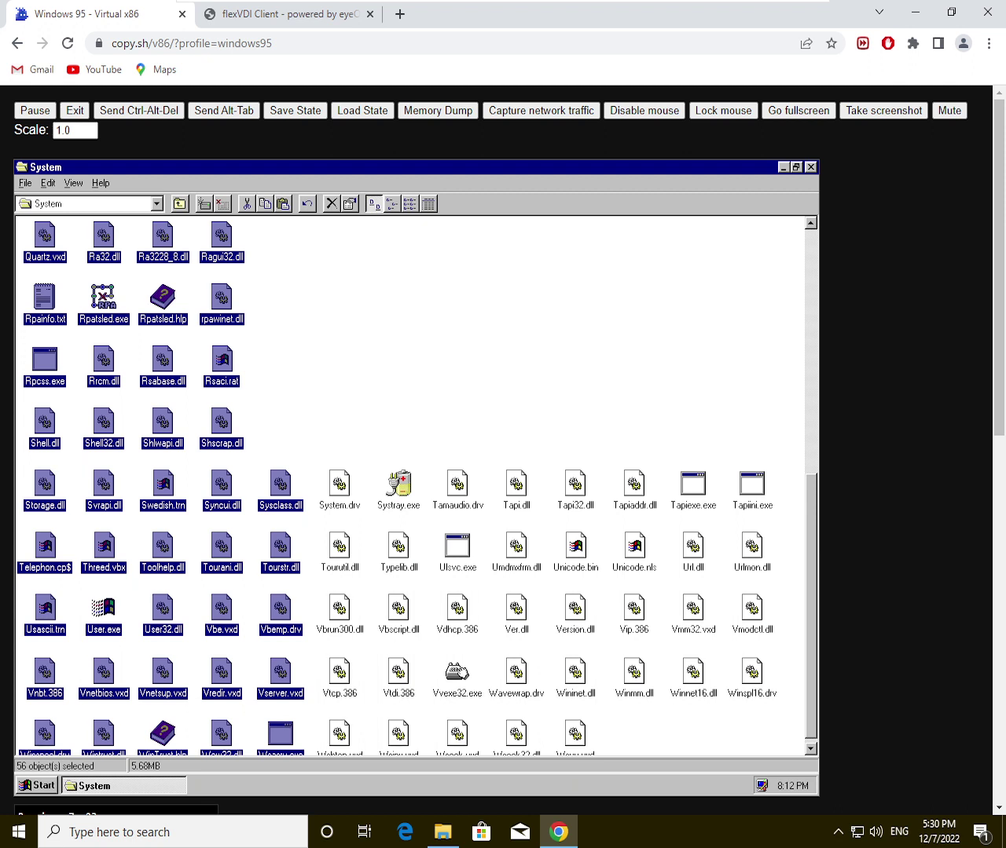
Step: Exclude Mspwl32.dll from the selection and delete the other 55 files, choosing Yes to All for programs and dismissing the errors
{"action": "left_click_drag", "start_coordinate": [814, 539], "coordinate": [814, 393]}
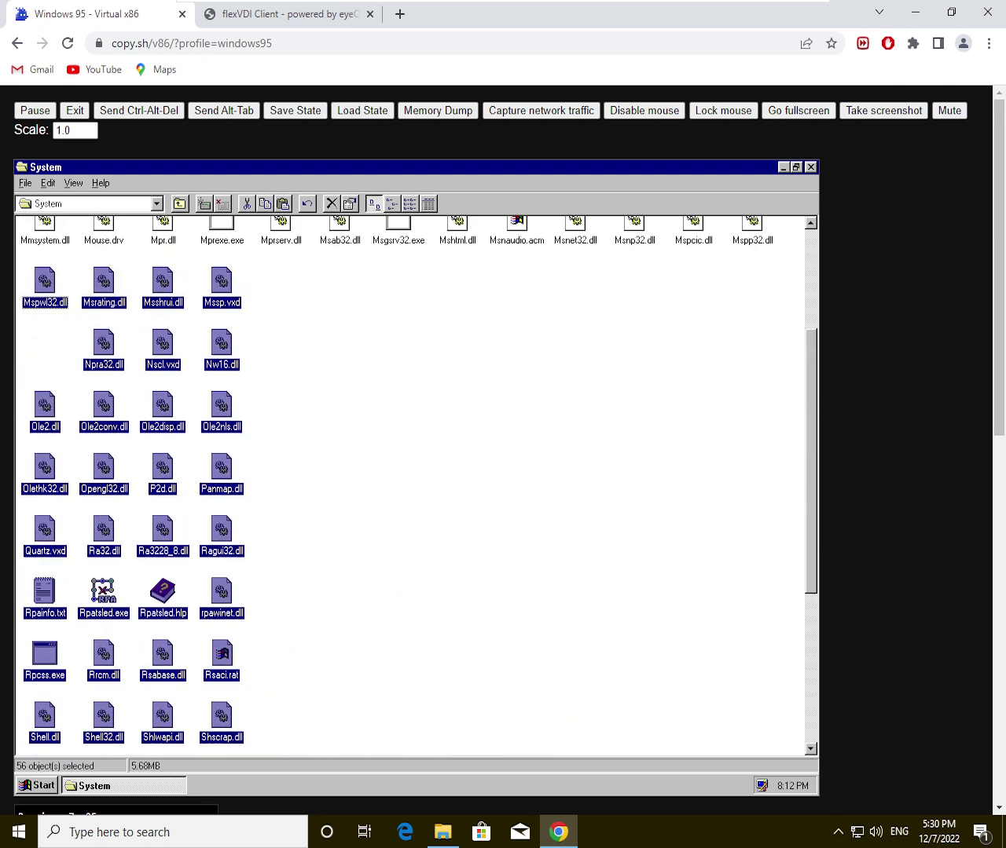
{"action": "left_click", "coordinate": [53, 289], "text": "ctrl"}
{"action": "key", "text": "Delete"}
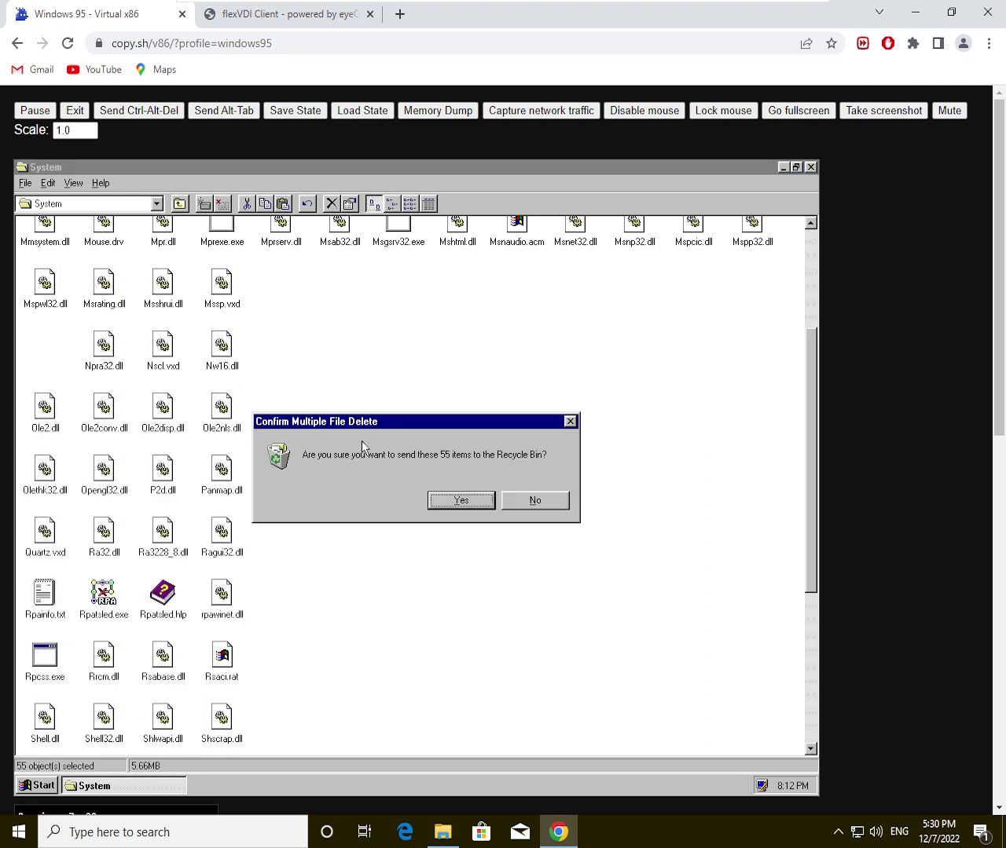
{"action": "key", "text": "Return"}
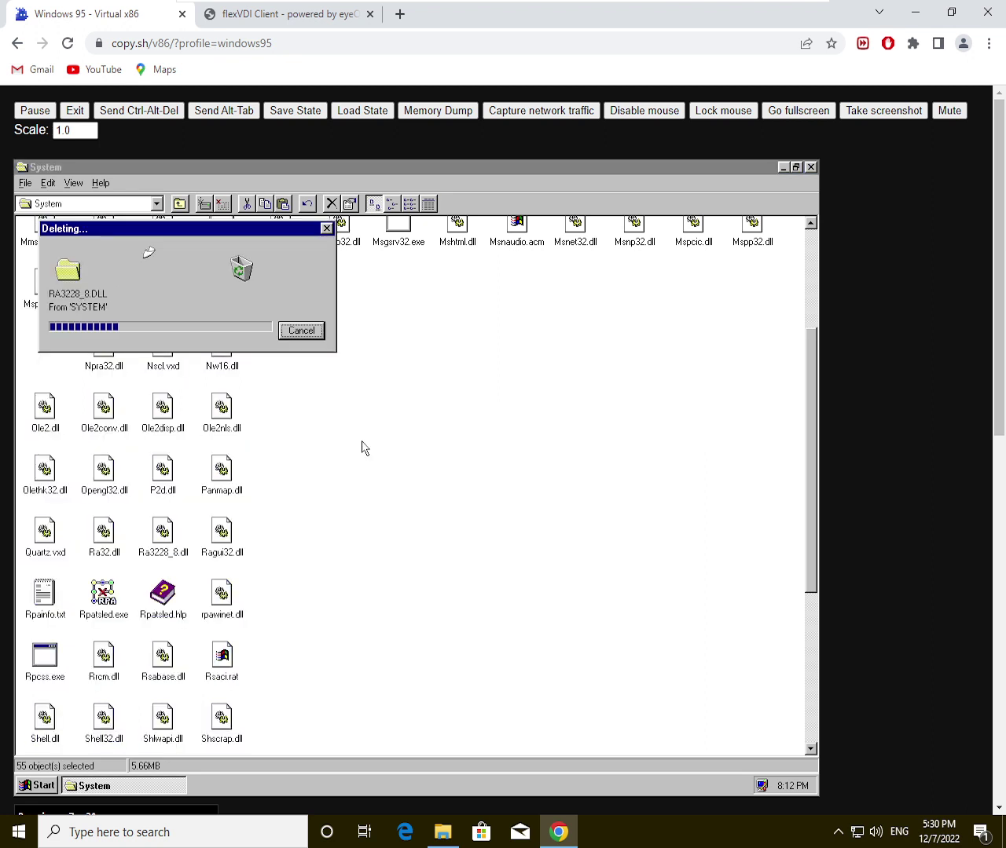
{"action": "key", "text": "Tab"}
{"action": "key", "text": "Return"}
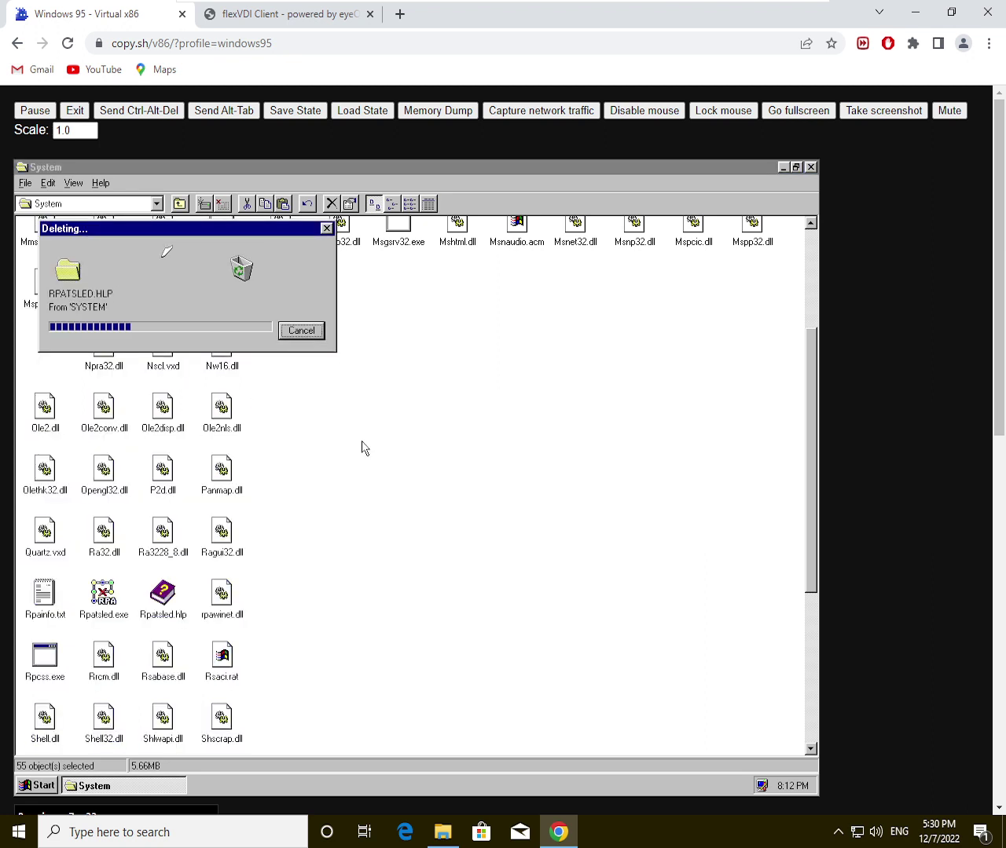
{"action": "key", "text": "Return"}
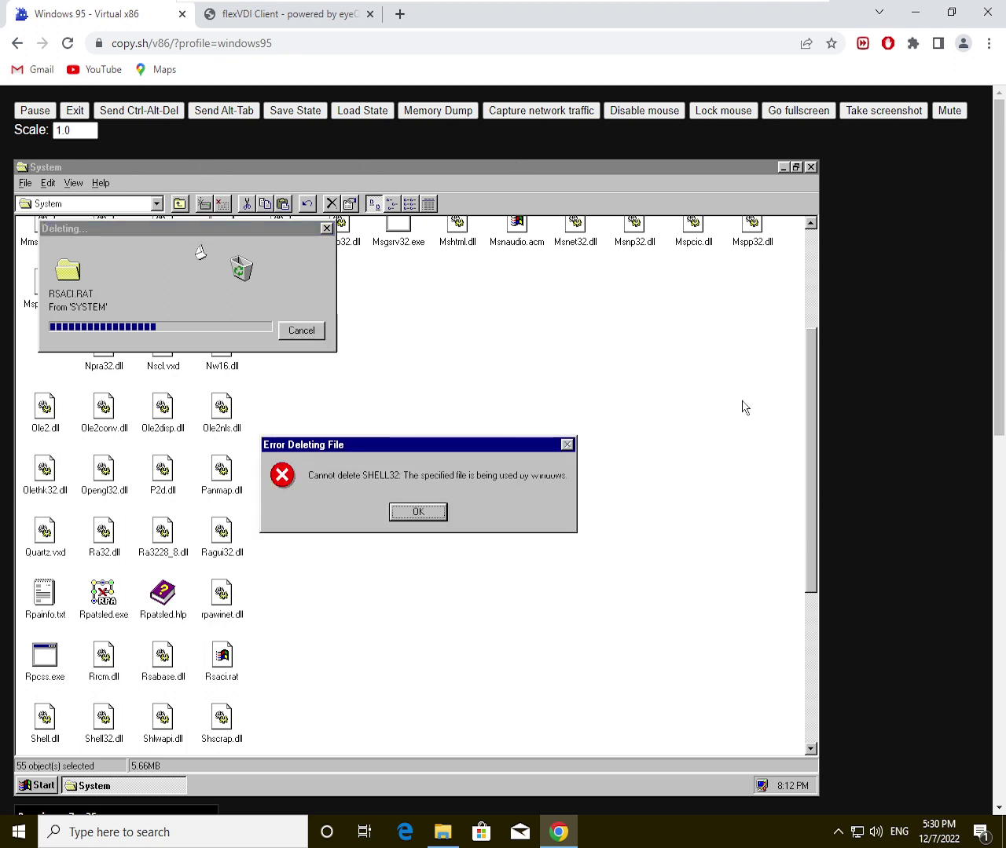
{"action": "key", "text": "Return"}
{"action": "key", "text": "Return"}
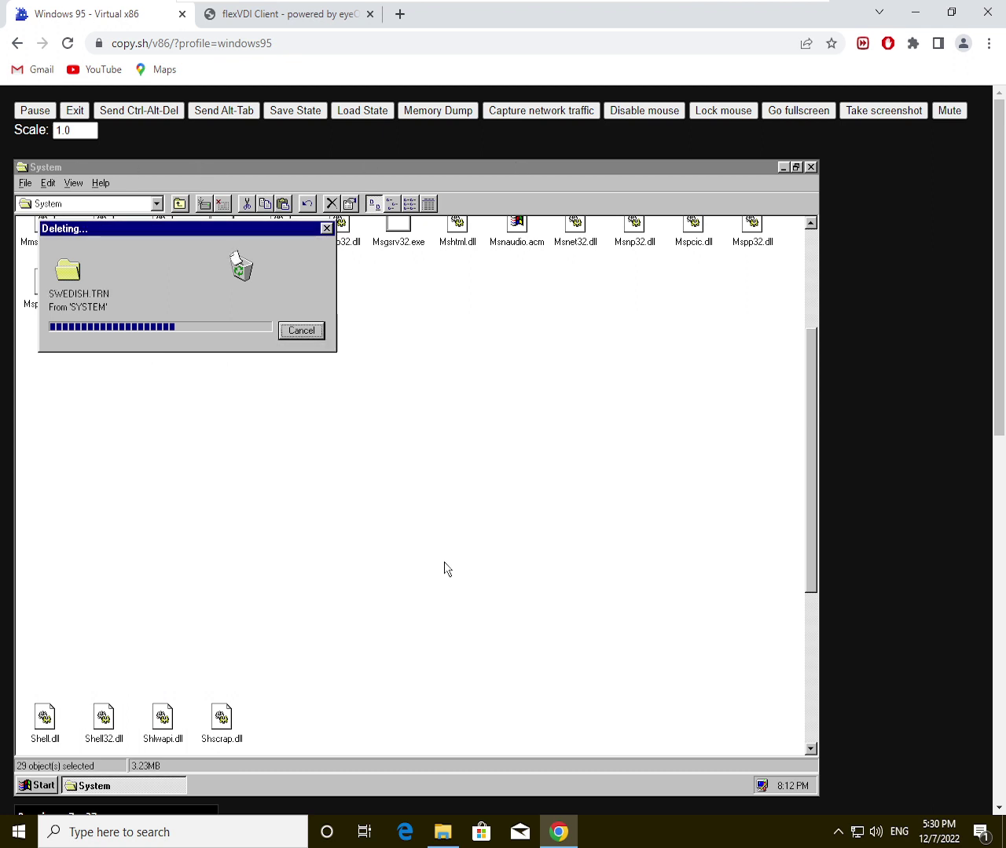
{"action": "key", "text": "Return"}
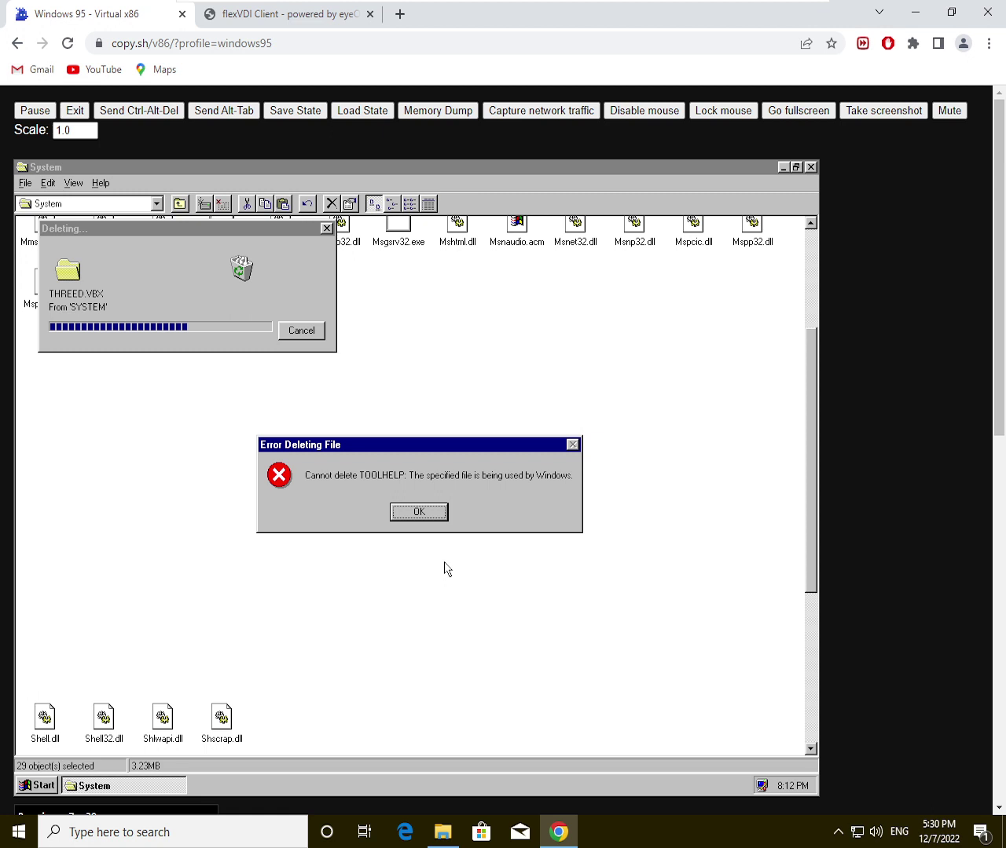
{"action": "key", "text": "Return"}
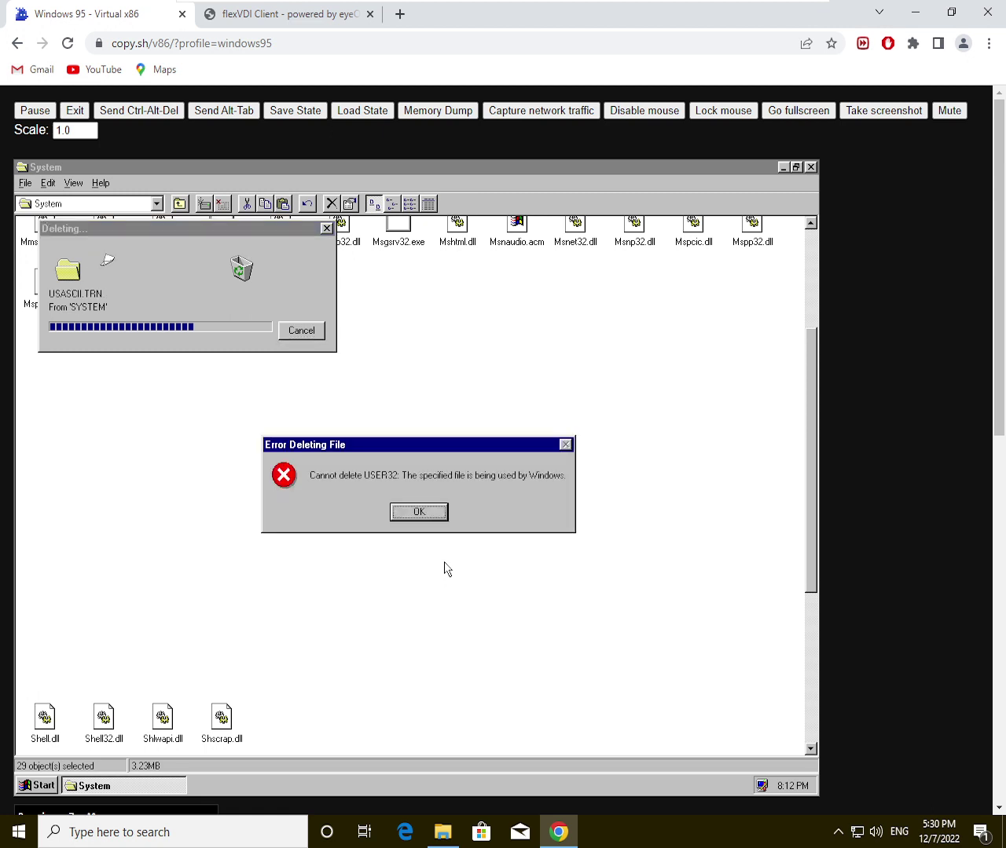
{"action": "key", "text": "Return"}
{"action": "key", "text": "Return"}
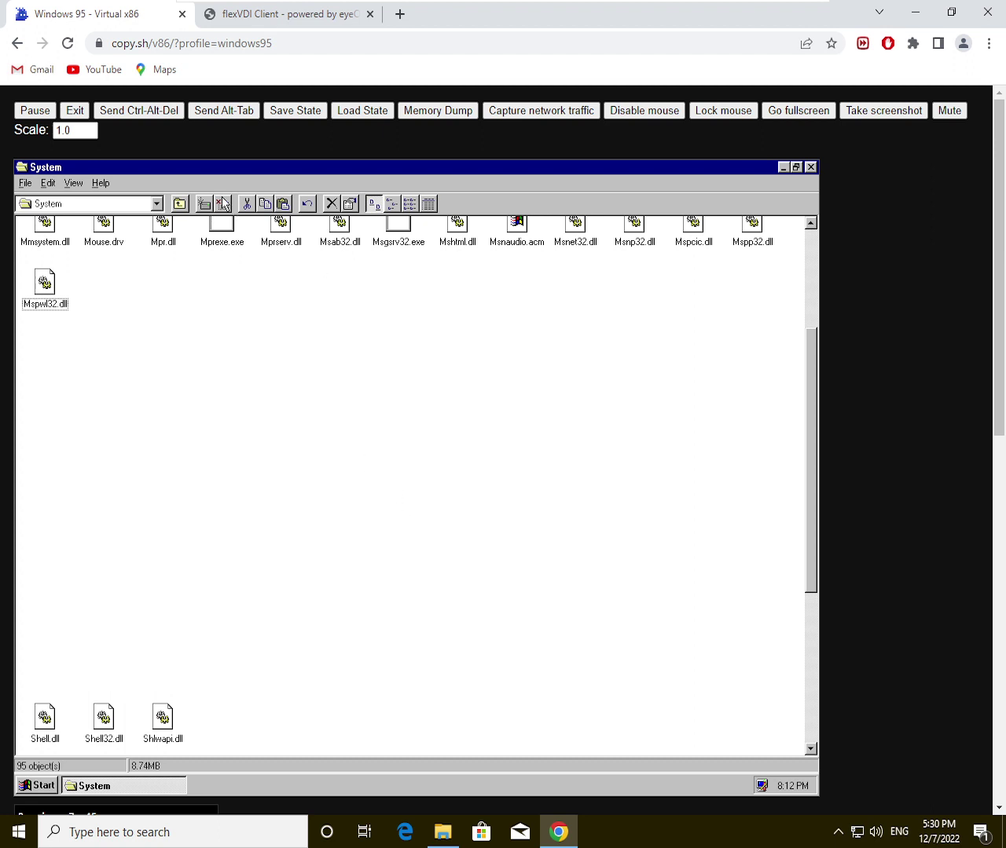
Step: Go to the C: drive and check its used and free space in Properties
{"action": "left_click", "coordinate": [105, 205]}
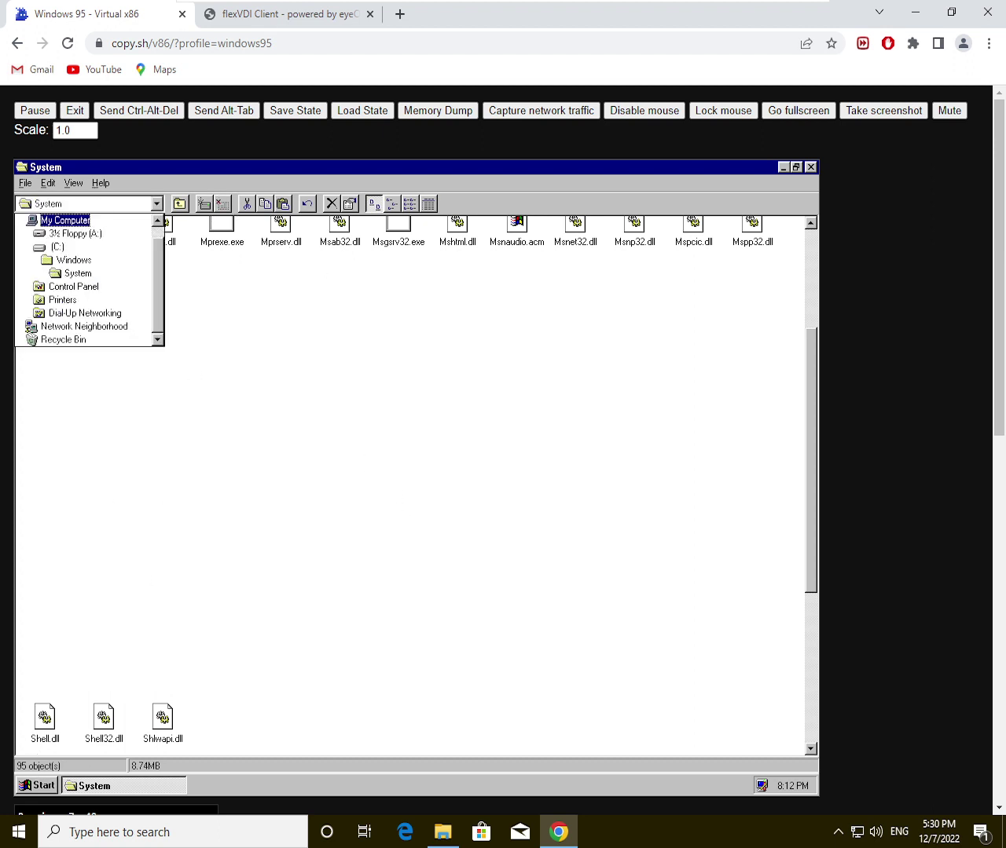
{"action": "left_click", "coordinate": [51, 247]}
{"action": "right_click", "coordinate": [207, 330]}
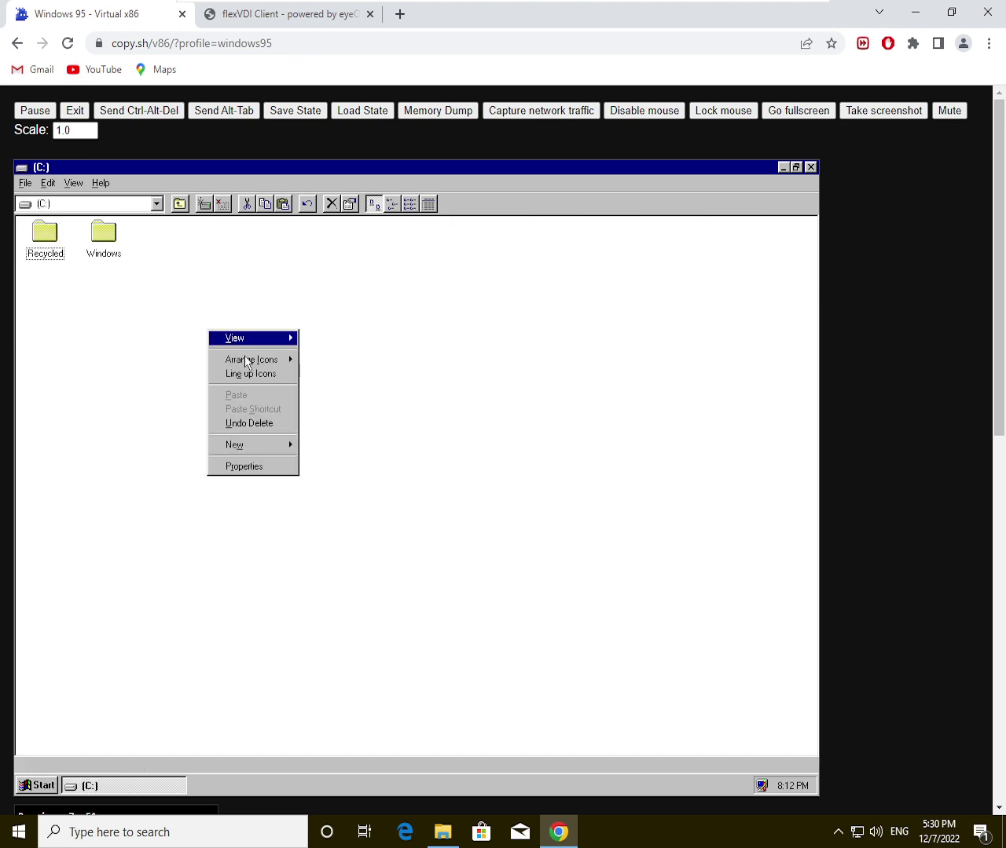
{"action": "left_click", "coordinate": [264, 468]}
{"action": "key", "text": "Escape"}
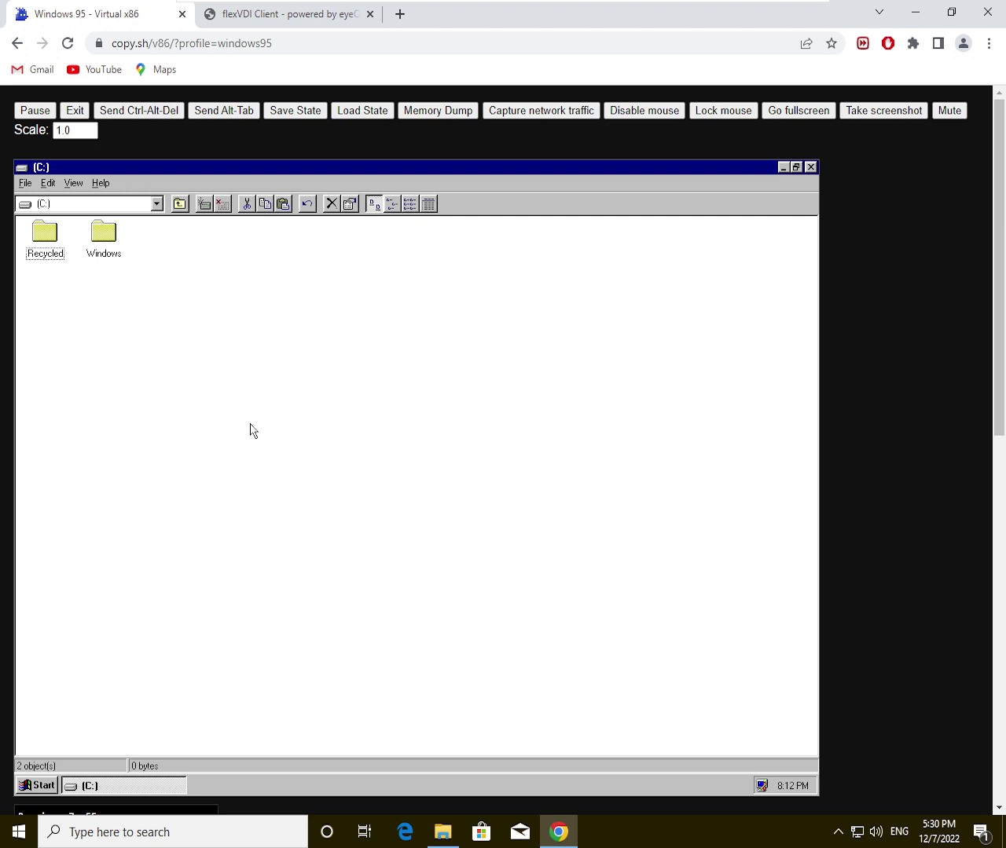
Step: Reopen the System folder inside Windows and delete the block of 19 files from Umdmxfrm.dll to Wsvv.vxd, dismissing the error
{"action": "double_click", "coordinate": [115, 250]}
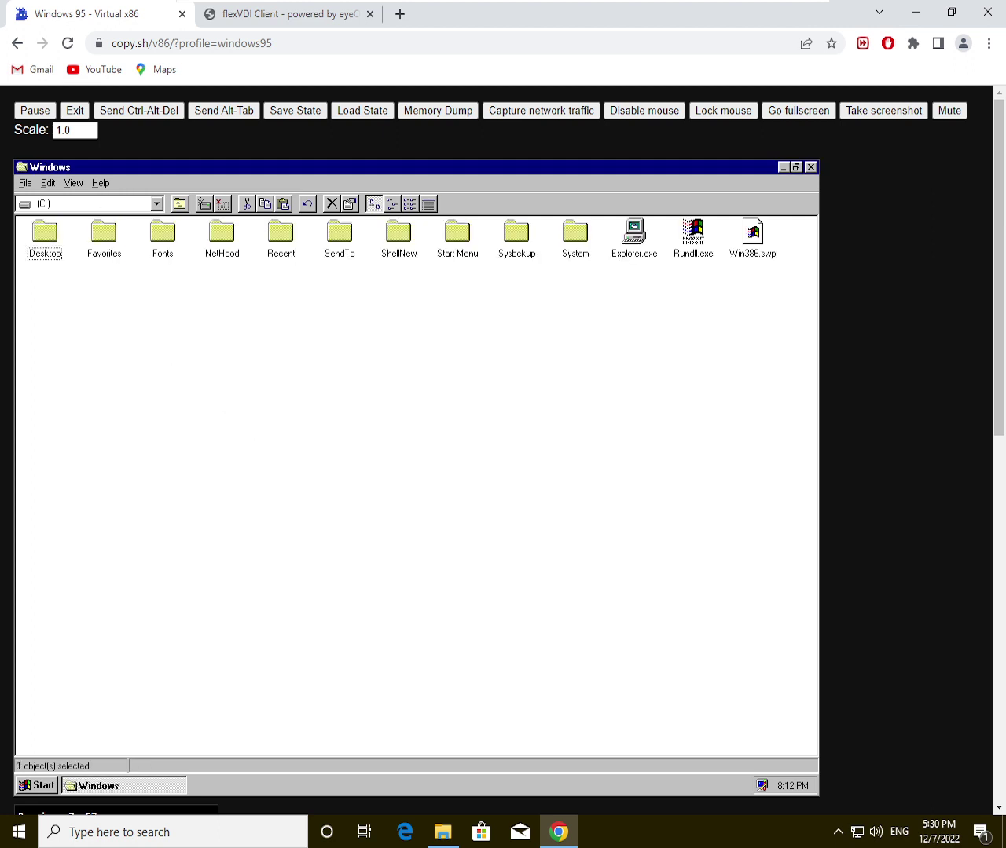
{"action": "double_click", "coordinate": [585, 252]}
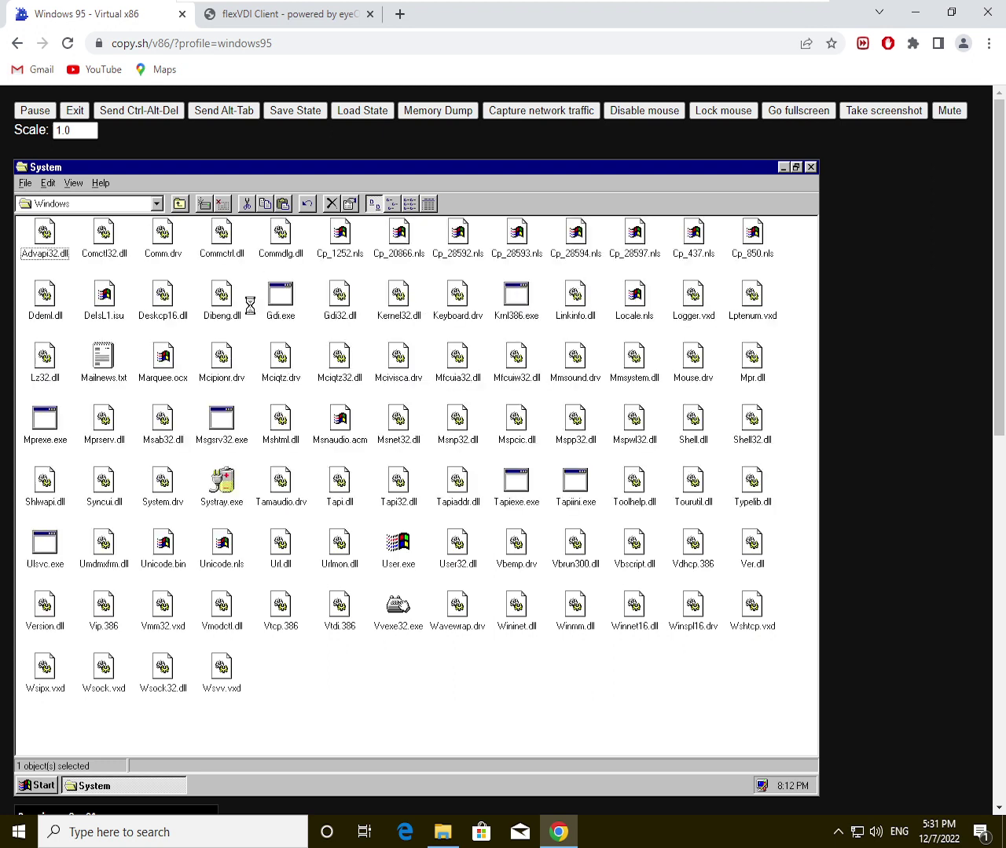
{"action": "left_click_drag", "start_coordinate": [507, 696], "coordinate": [83, 550]}
{"action": "key", "text": "Delete"}
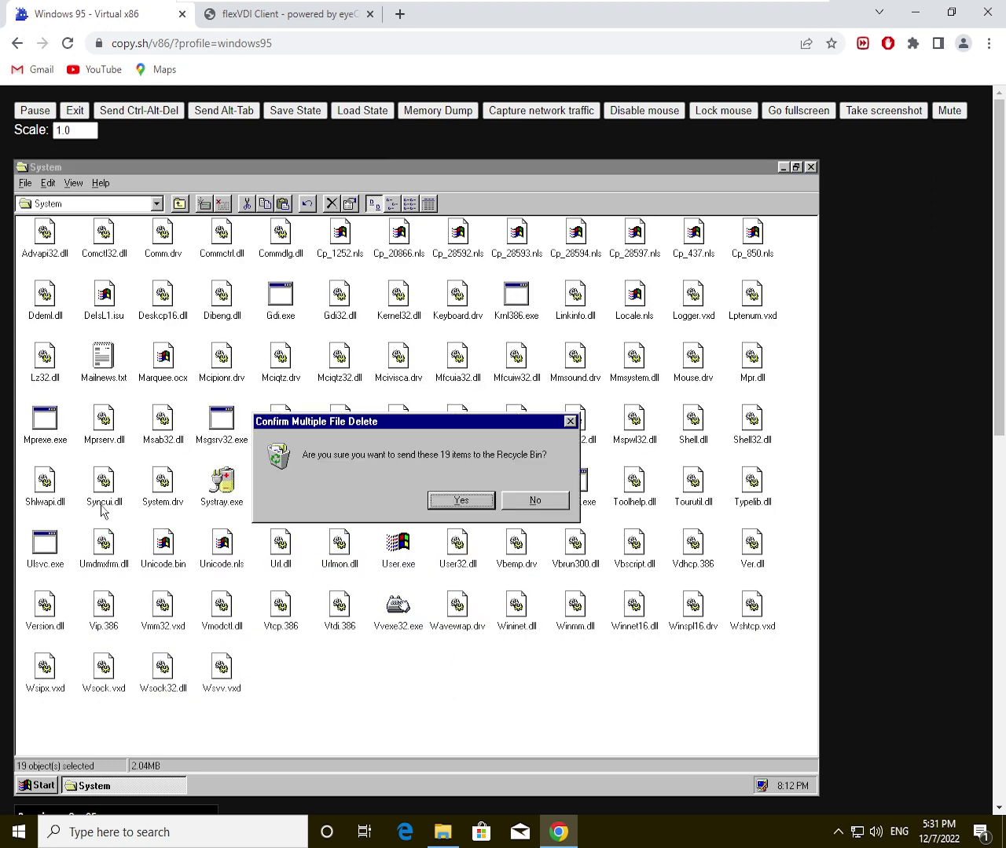
{"action": "key", "text": "Return"}
{"action": "key", "text": "Return"}
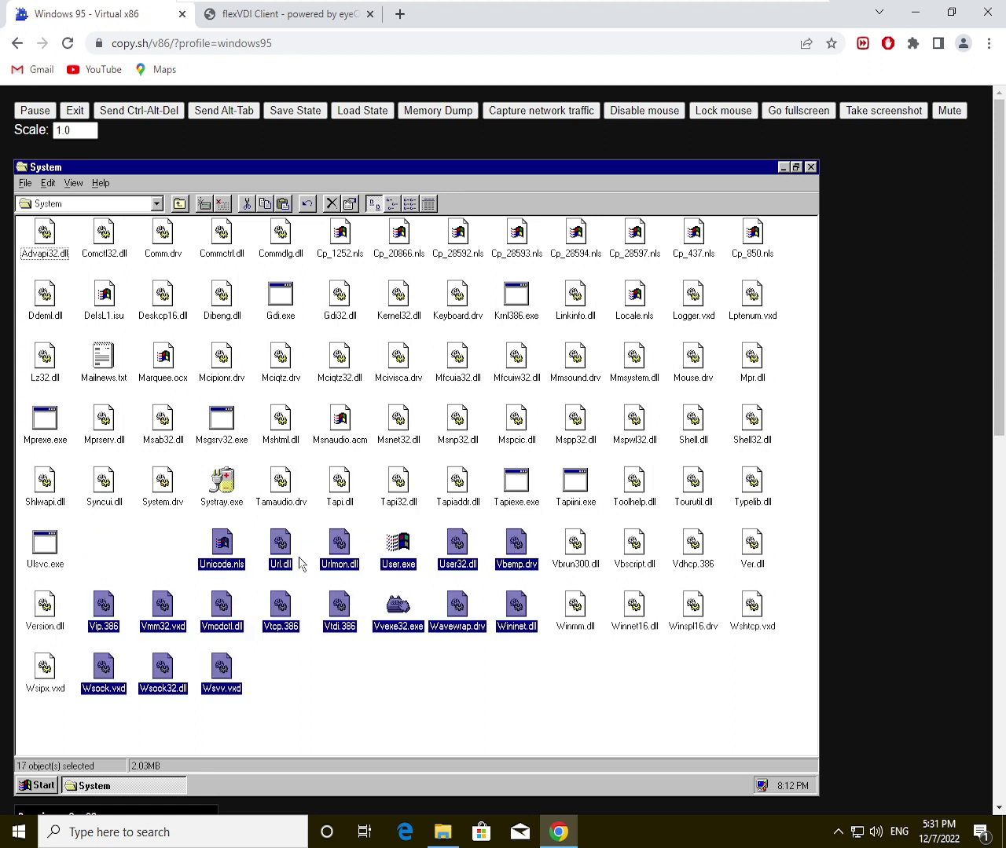
Step: Exclude Unicode.nls from the selection and delete the remaining 16 files, dismissing the errors and choosing Yes to All for programs
{"action": "left_click", "coordinate": [223, 552], "text": "ctrl"}
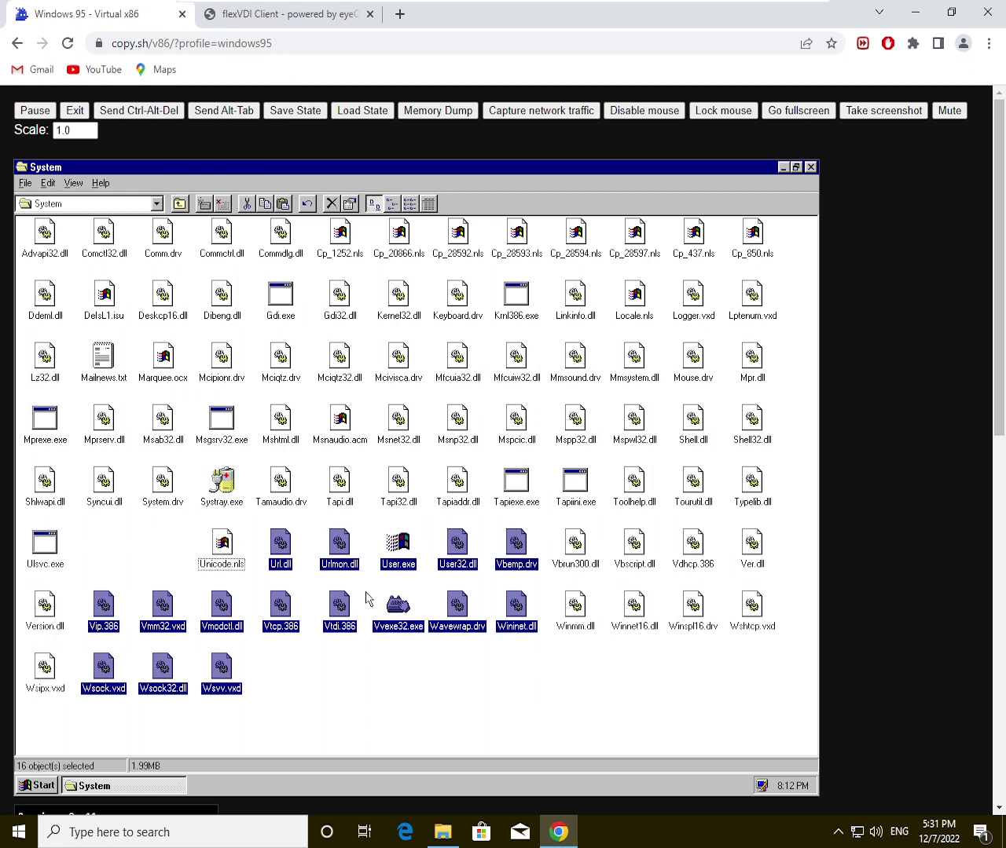
{"action": "key", "text": "Delete"}
{"action": "key", "text": "Return"}
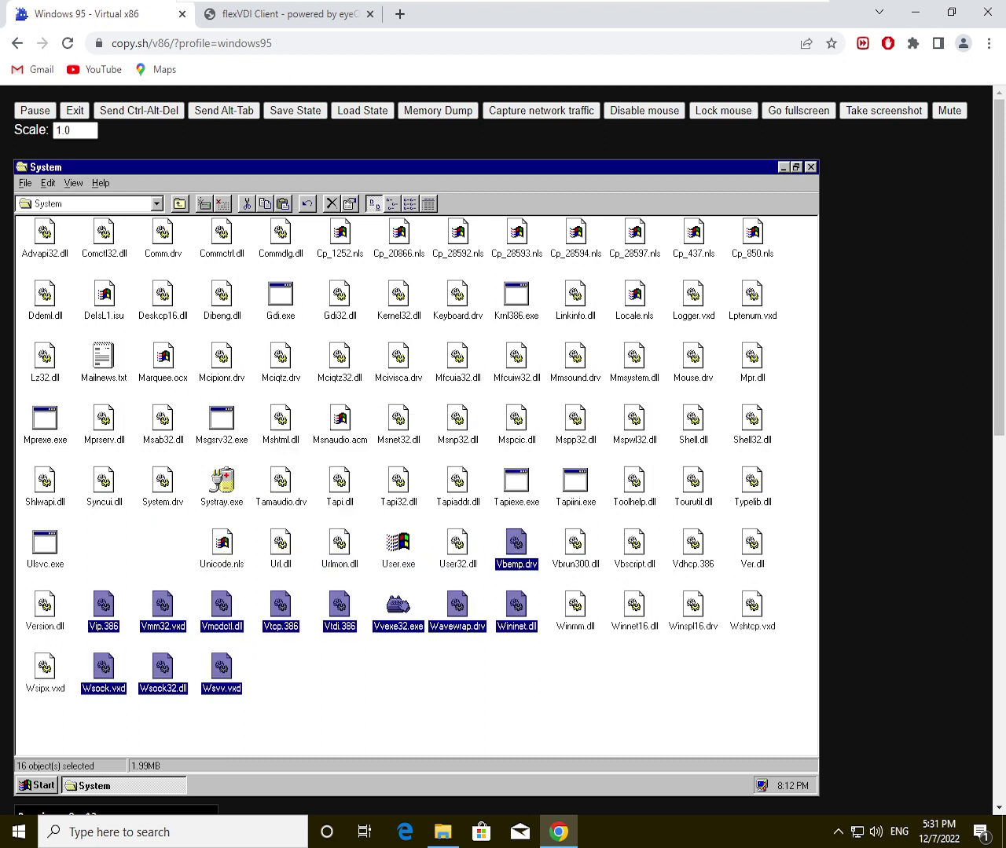
{"action": "key", "text": "Return"}
{"action": "key", "text": "Return"}
{"action": "key", "text": "Return"}
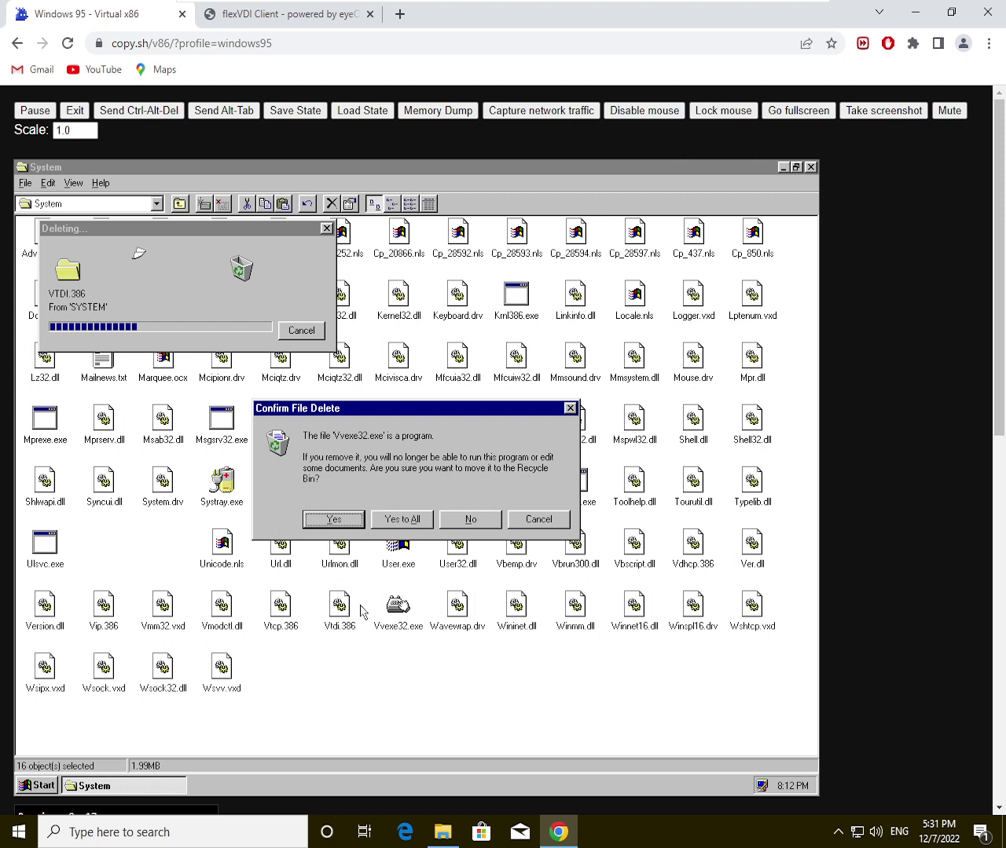
{"action": "key", "text": "Tab"}
{"action": "key", "text": "Return"}
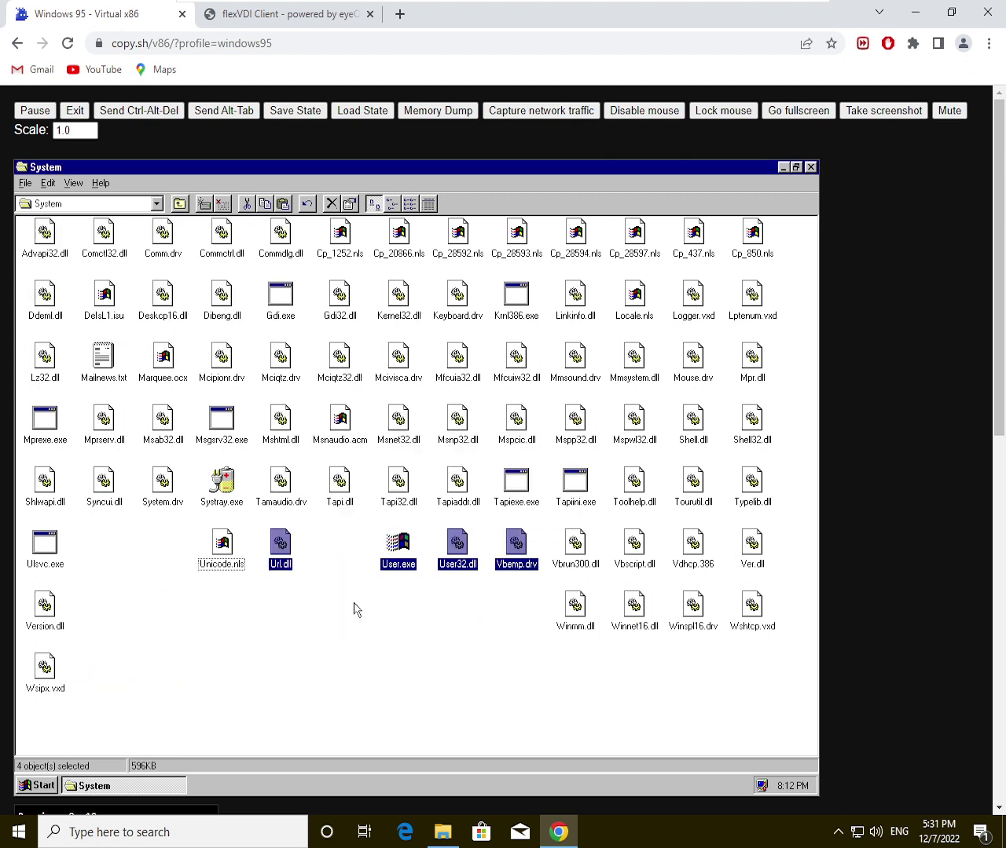
Step: Delete the group Winmm.dll, Winnet16.dll, Winspl16.drv and Wshtcp.vxd, dismissing the error
{"action": "left_click", "coordinate": [363, 614]}
{"action": "left_click_drag", "start_coordinate": [509, 616], "coordinate": [776, 719]}
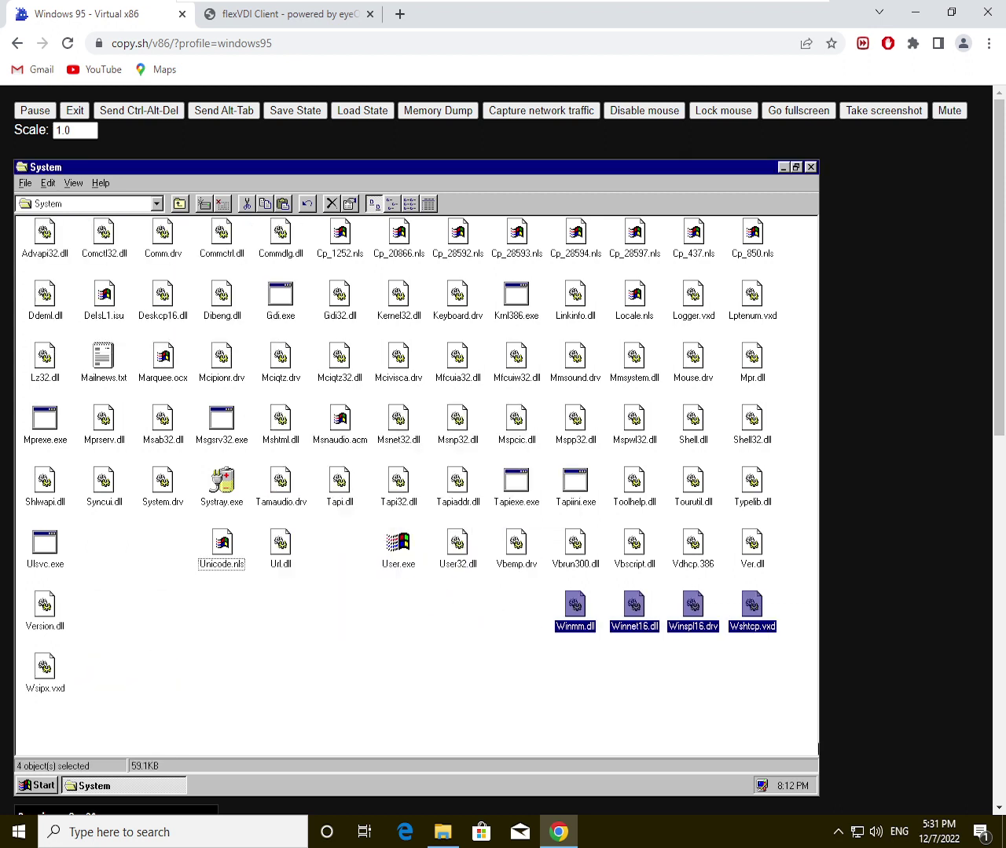
{"action": "key", "text": "Delete"}
{"action": "key", "text": "Return"}
{"action": "key", "text": "Return"}
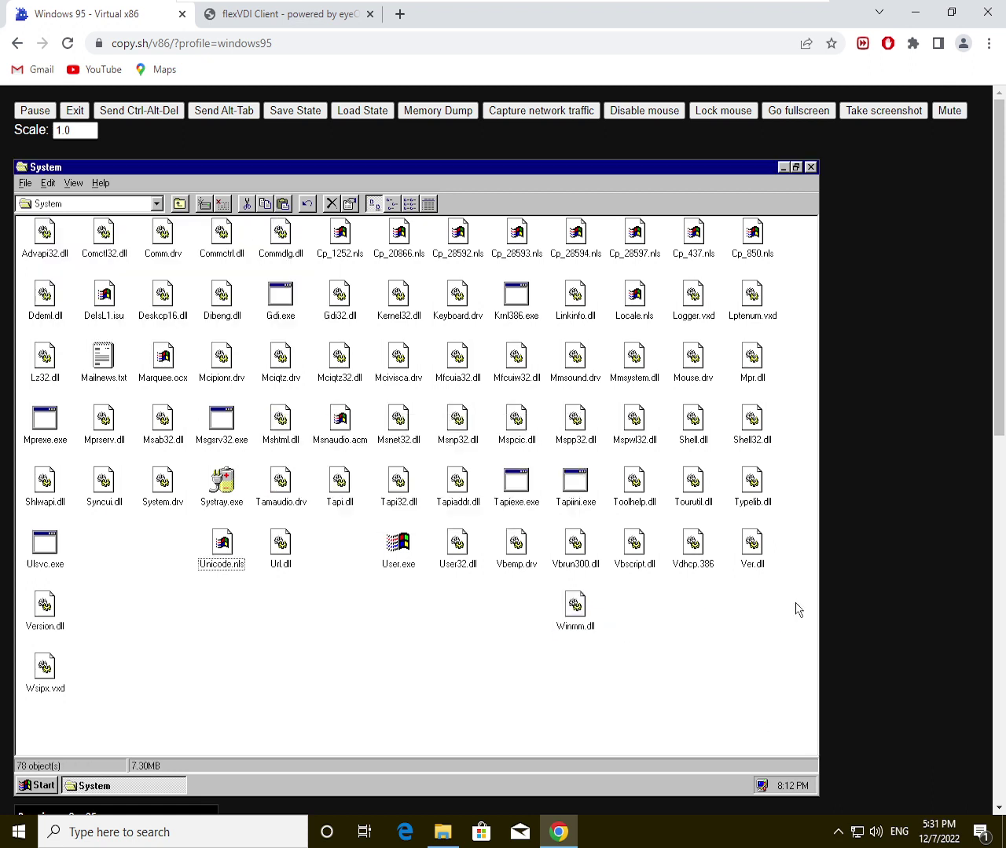
Step: Try to delete the block of 15 System files from Locale.nls to Ver.dll, dismissing the error
{"action": "left_click_drag", "start_coordinate": [786, 568], "coordinate": [617, 298]}
{"action": "key", "text": "Delete"}
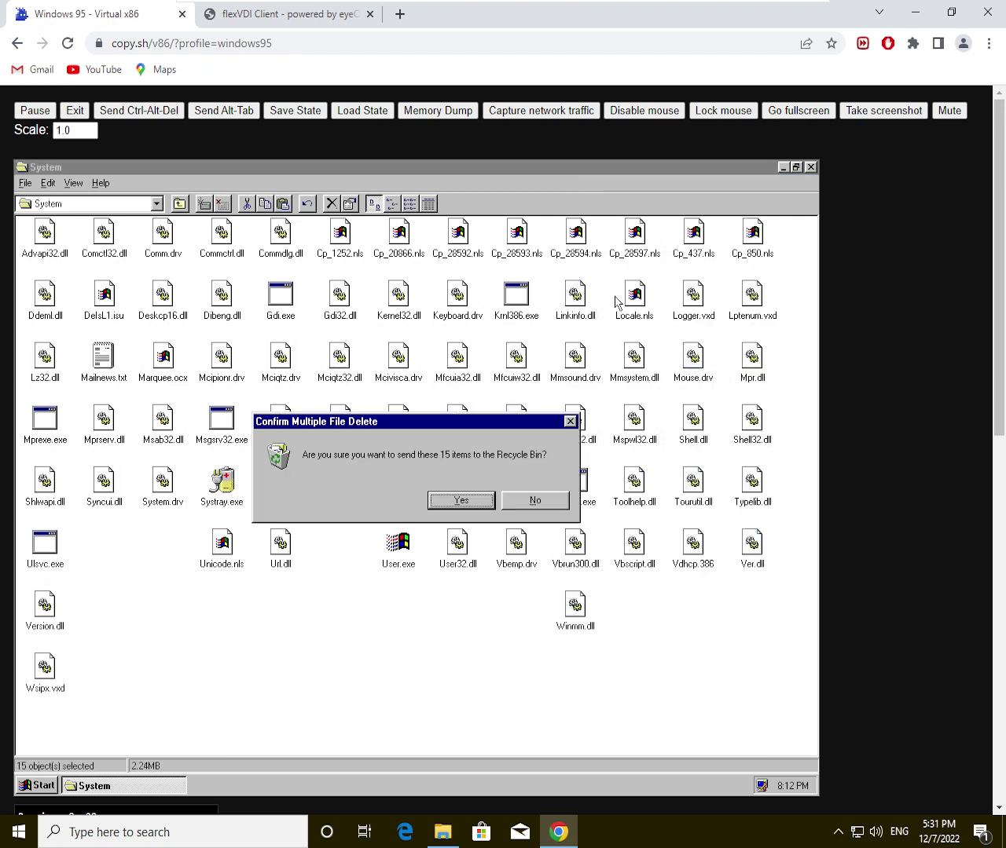
{"action": "key", "text": "Return"}
{"action": "key", "text": "Return"}
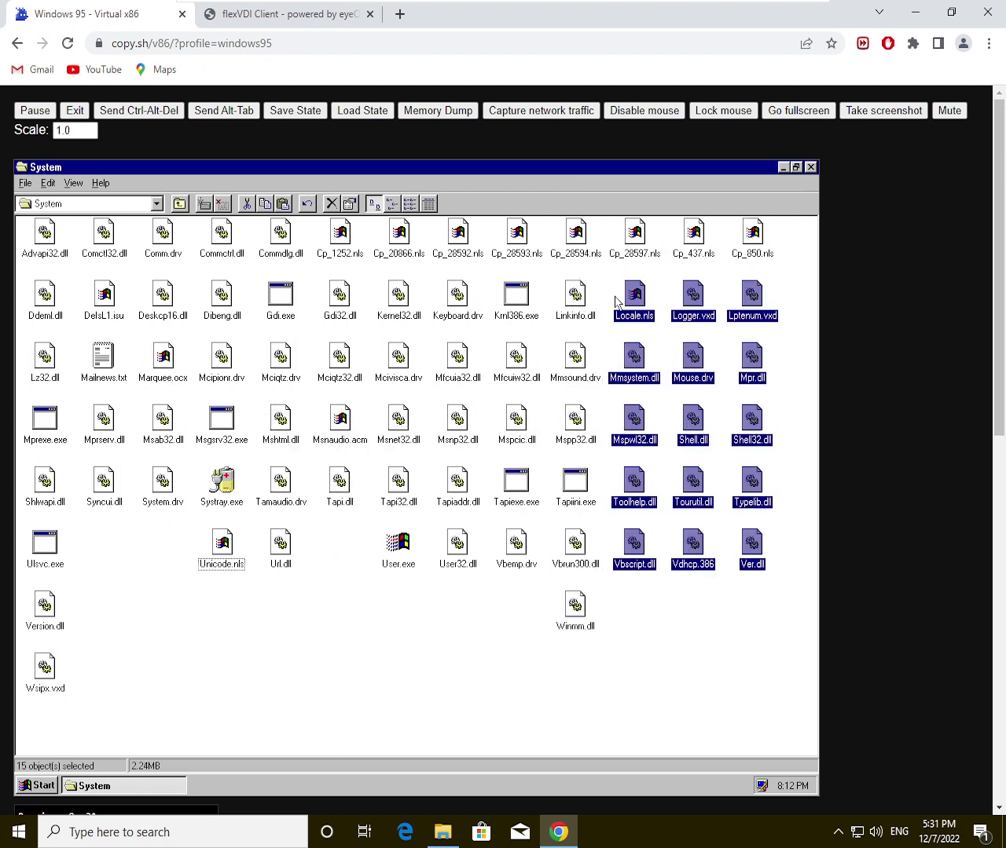
{"action": "left_click", "coordinate": [636, 298], "text": "ctrl"}
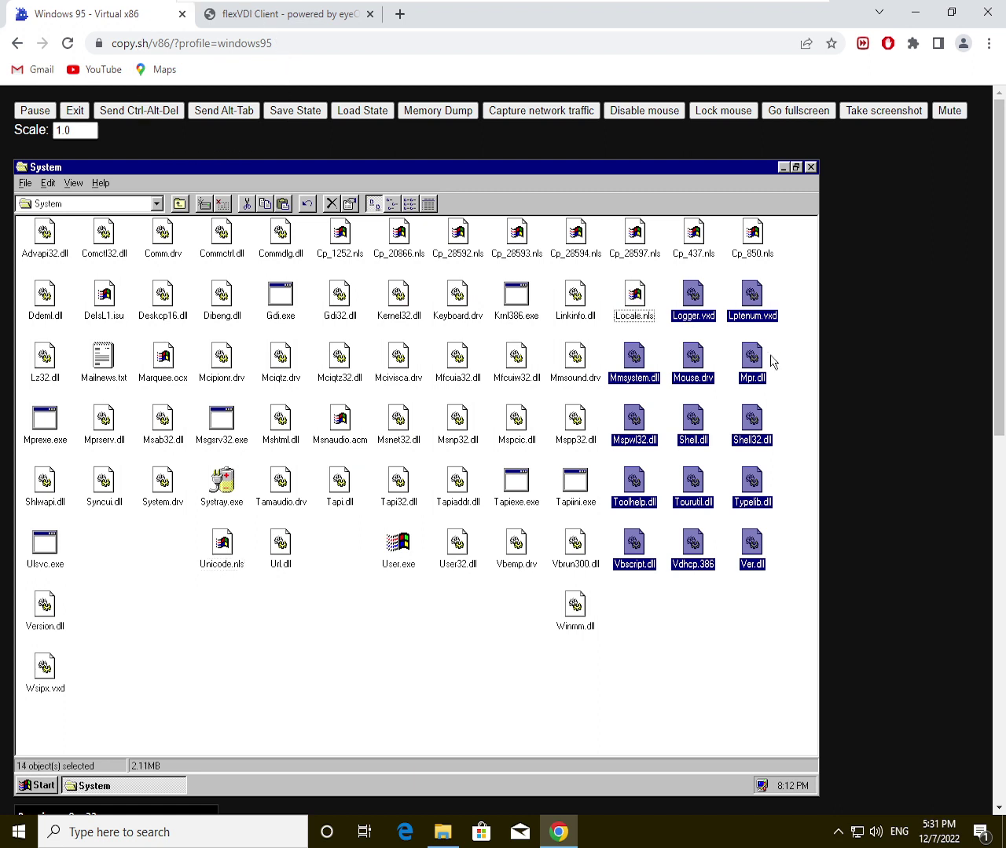
{"action": "key", "text": "End"}
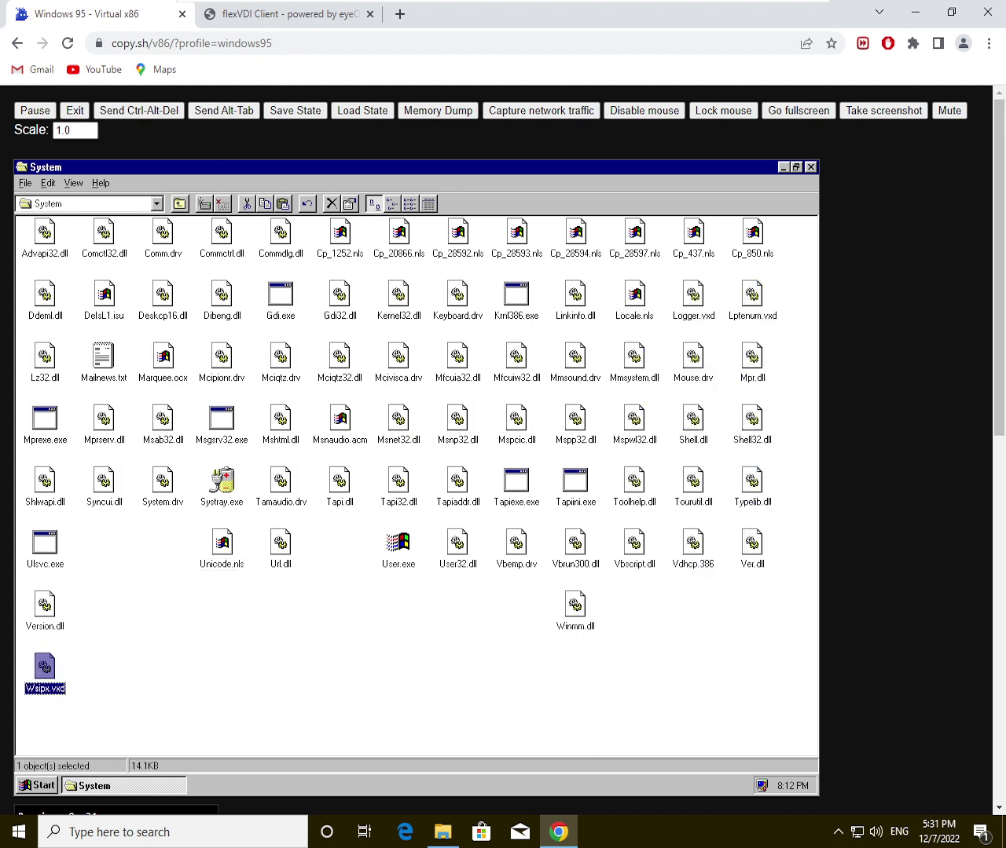
{"action": "left_click", "coordinate": [789, 593]}
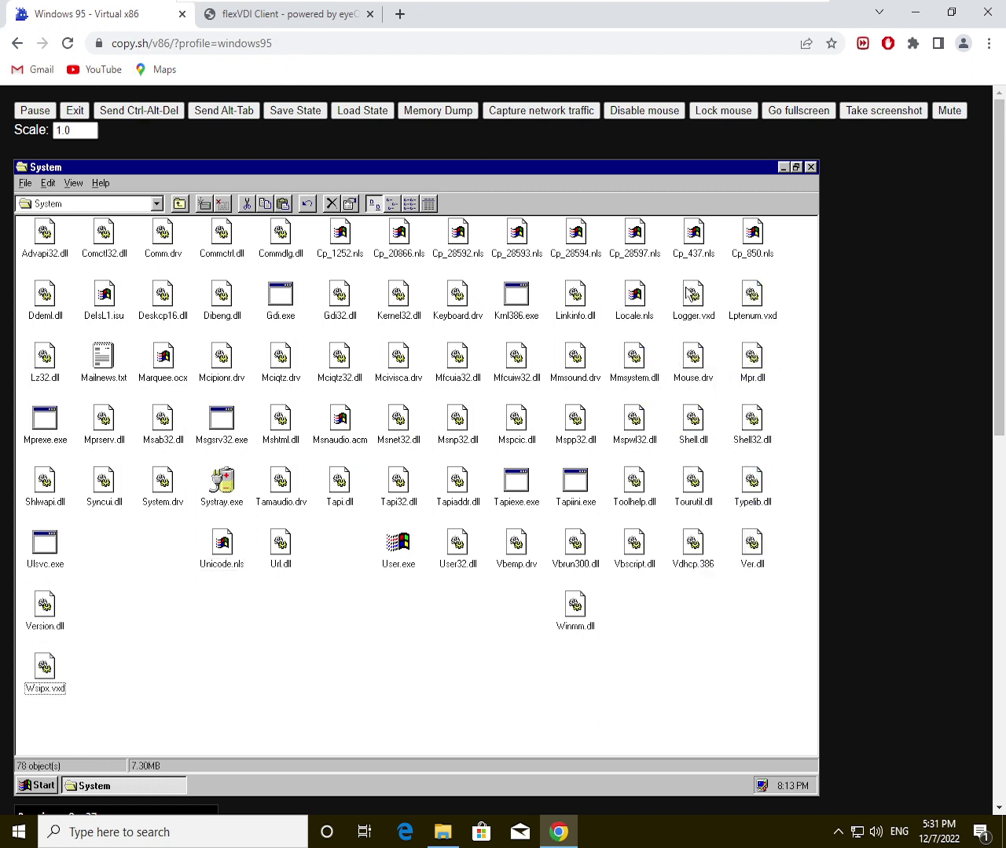
Step: Delete the block of 10 System files from Logger.vxd to Ver.dll, dismissing the errors and clearing the selection
{"action": "left_click_drag", "start_coordinate": [782, 605], "coordinate": [679, 264]}
{"action": "key", "text": "Delete"}
{"action": "key", "text": "Return"}
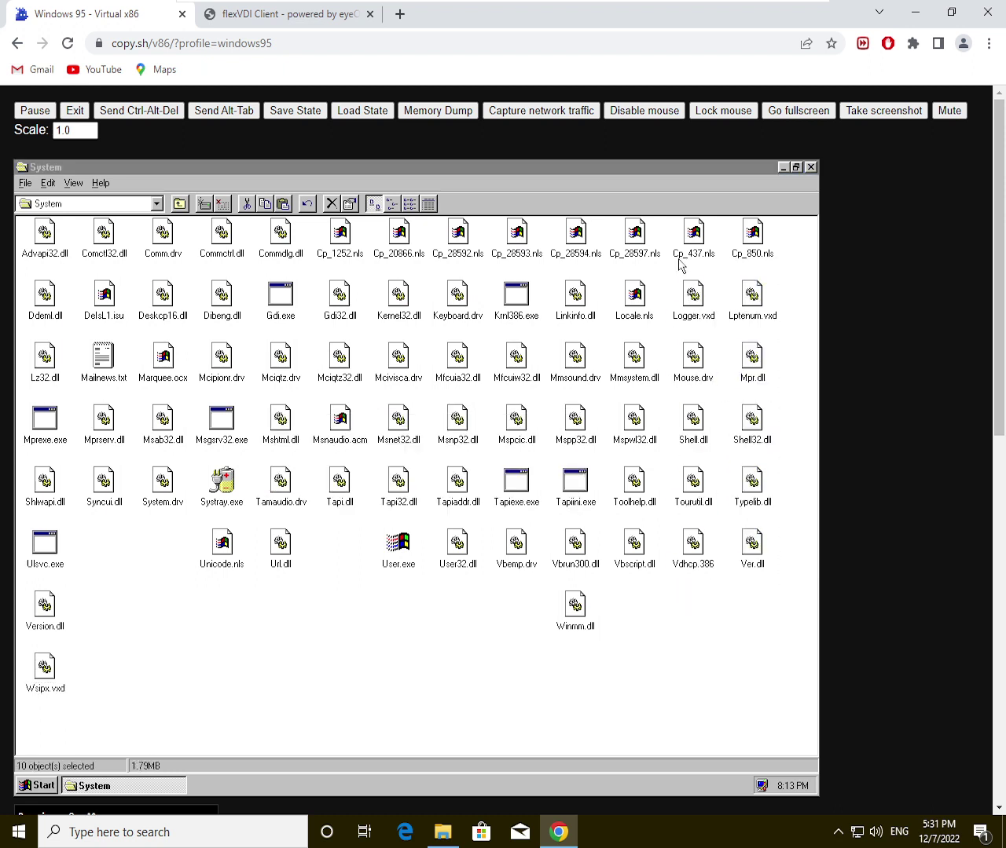
{"action": "key", "text": "Return"}
{"action": "key", "text": "Return"}
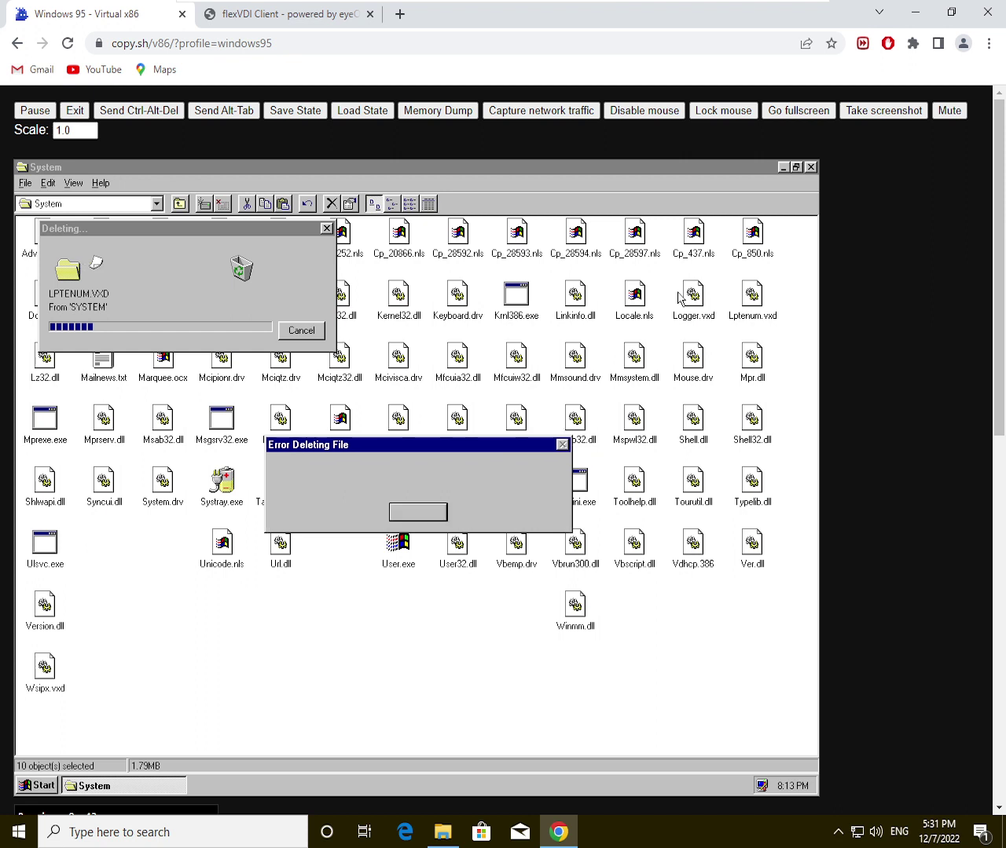
{"action": "key", "text": "Return"}
{"action": "key", "text": "Return"}
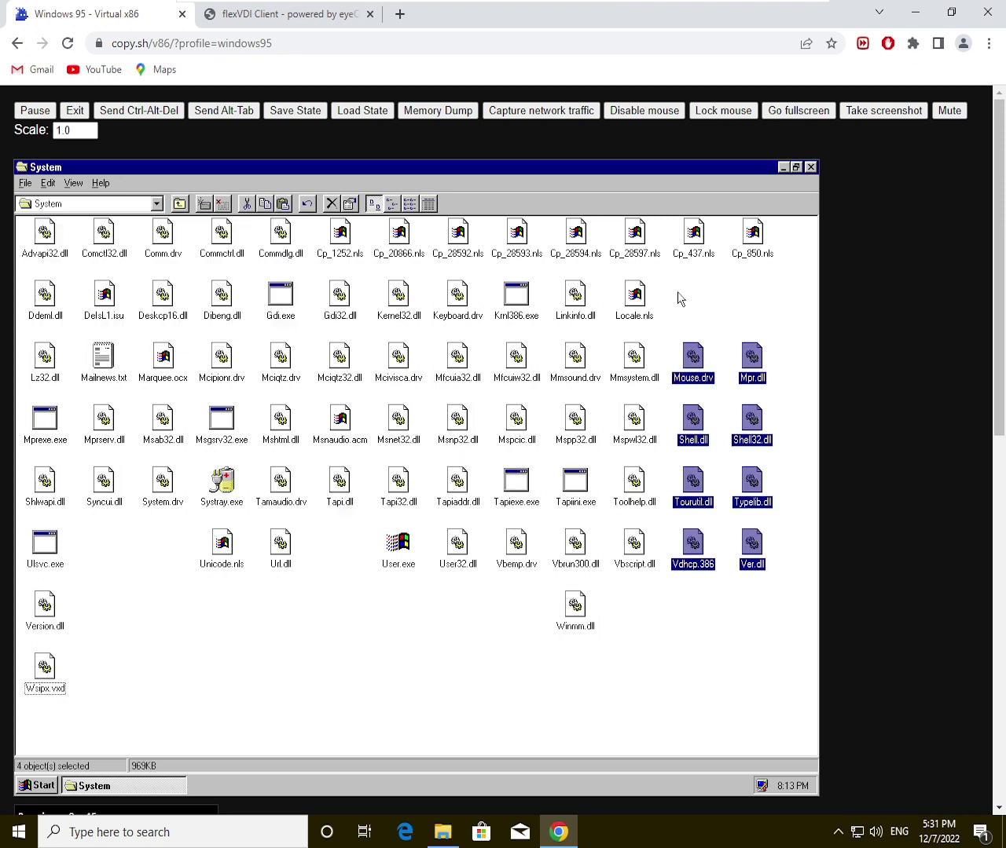
{"action": "left_click", "coordinate": [715, 451]}
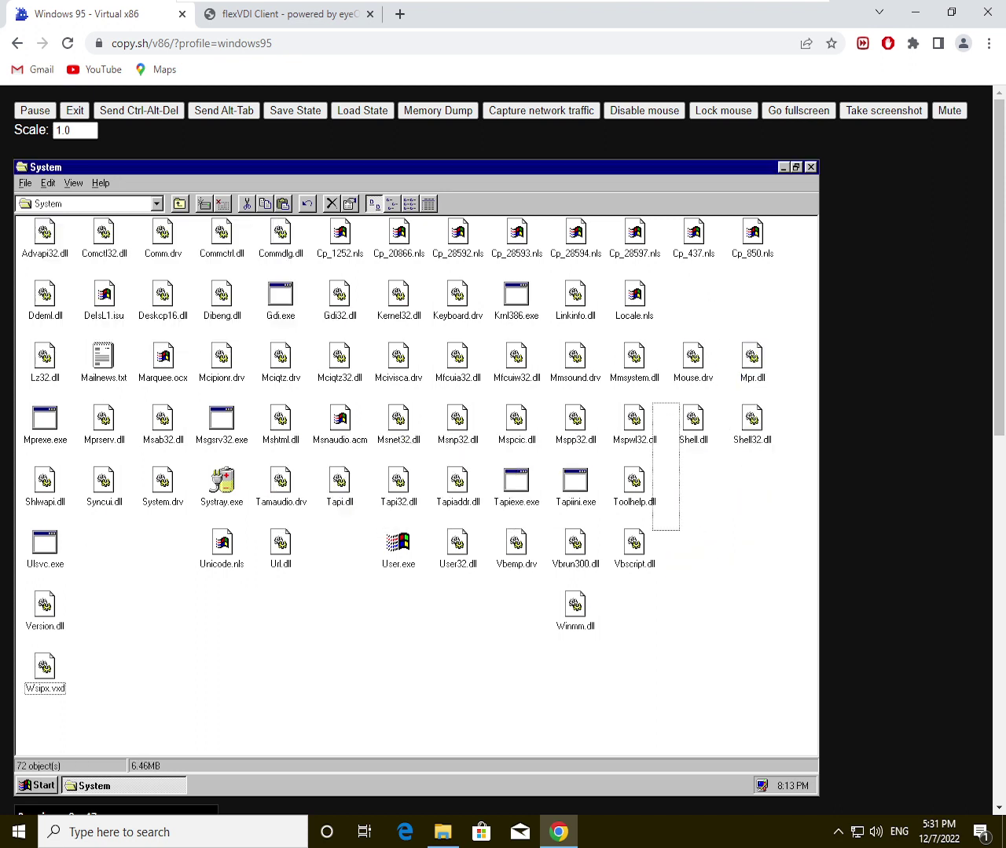
Step: Try to delete Mmsystem.dll, Mspwl32.dll and Toolhelp.dll together, dismissing the errors and clearing the selection
{"action": "left_click_drag", "start_coordinate": [652, 405], "coordinate": [624, 369]}
{"action": "key", "text": "Delete"}
{"action": "key", "text": "Return"}
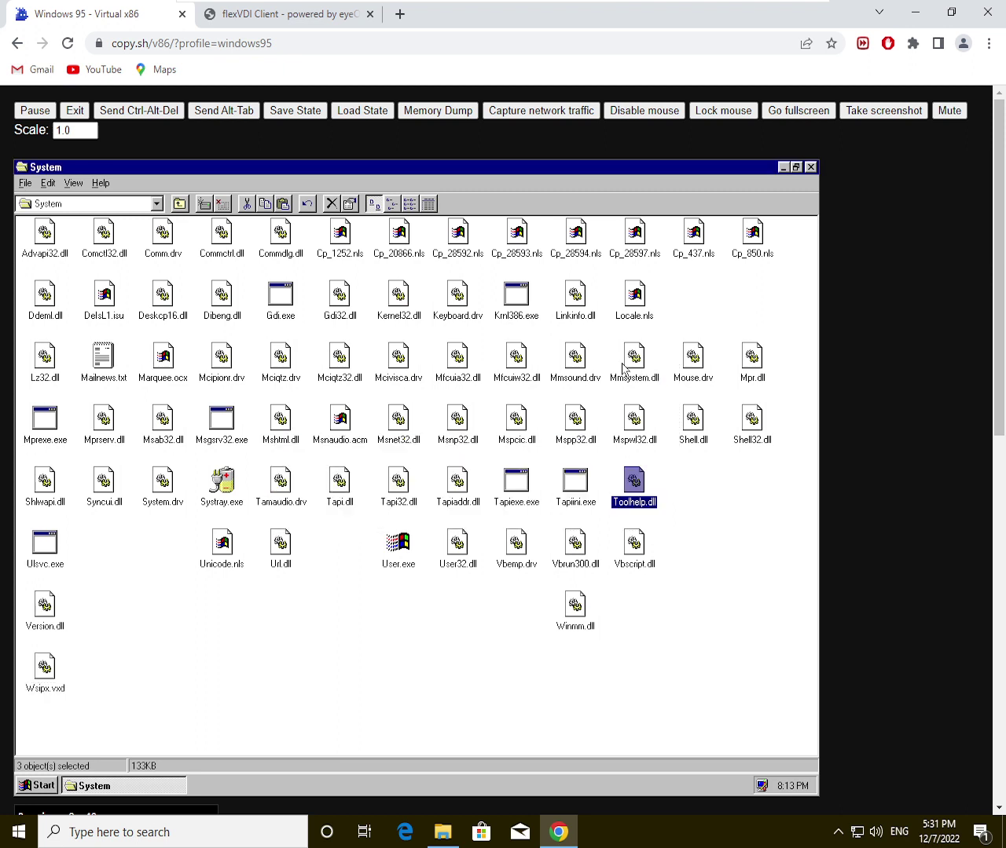
{"action": "key", "text": "Delete"}
{"action": "key", "text": "Return"}
{"action": "key", "text": "Return"}
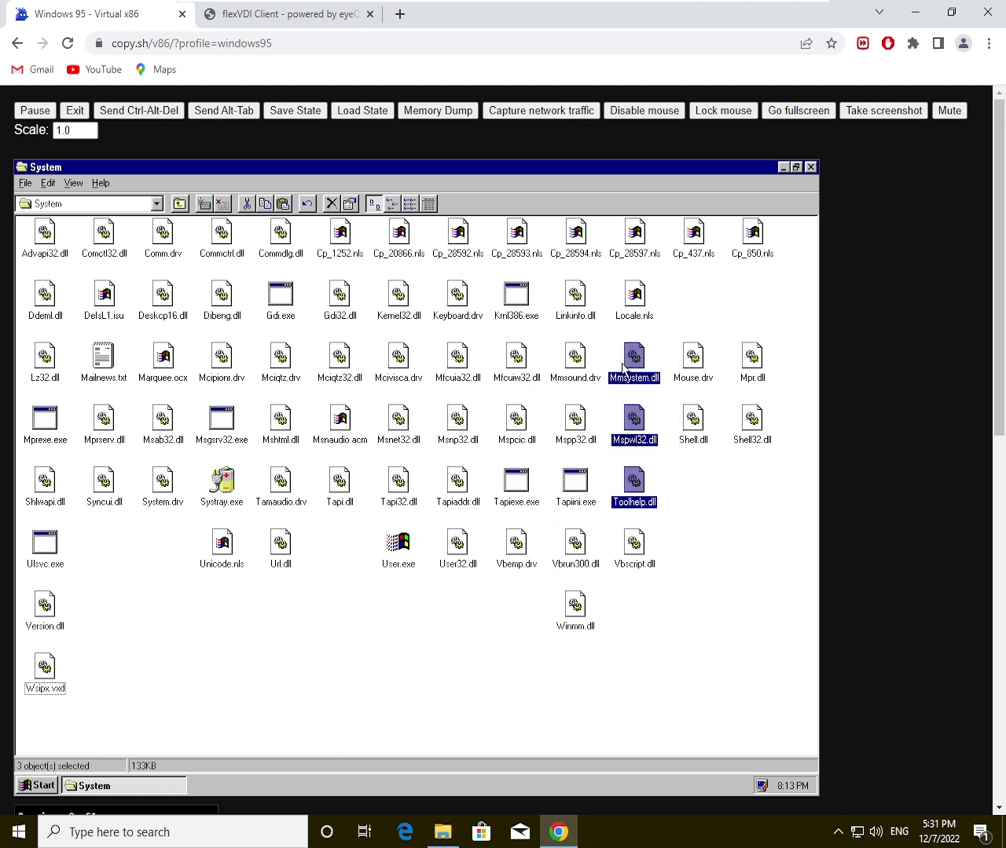
{"action": "left_click", "coordinate": [691, 540]}
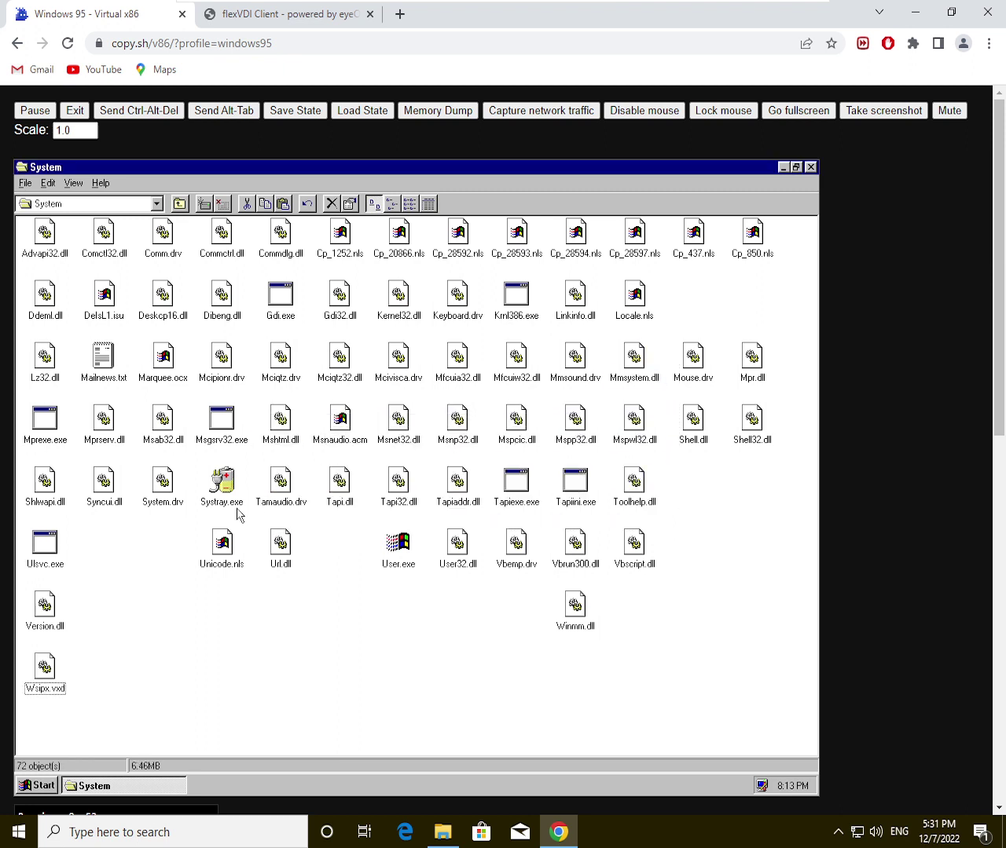
Step: Try to delete Shlwapi.dll, Syncui.dll and System.drv together, dismissing the error
{"action": "left_click_drag", "start_coordinate": [189, 514], "coordinate": [17, 454]}
{"action": "key", "text": "Delete"}
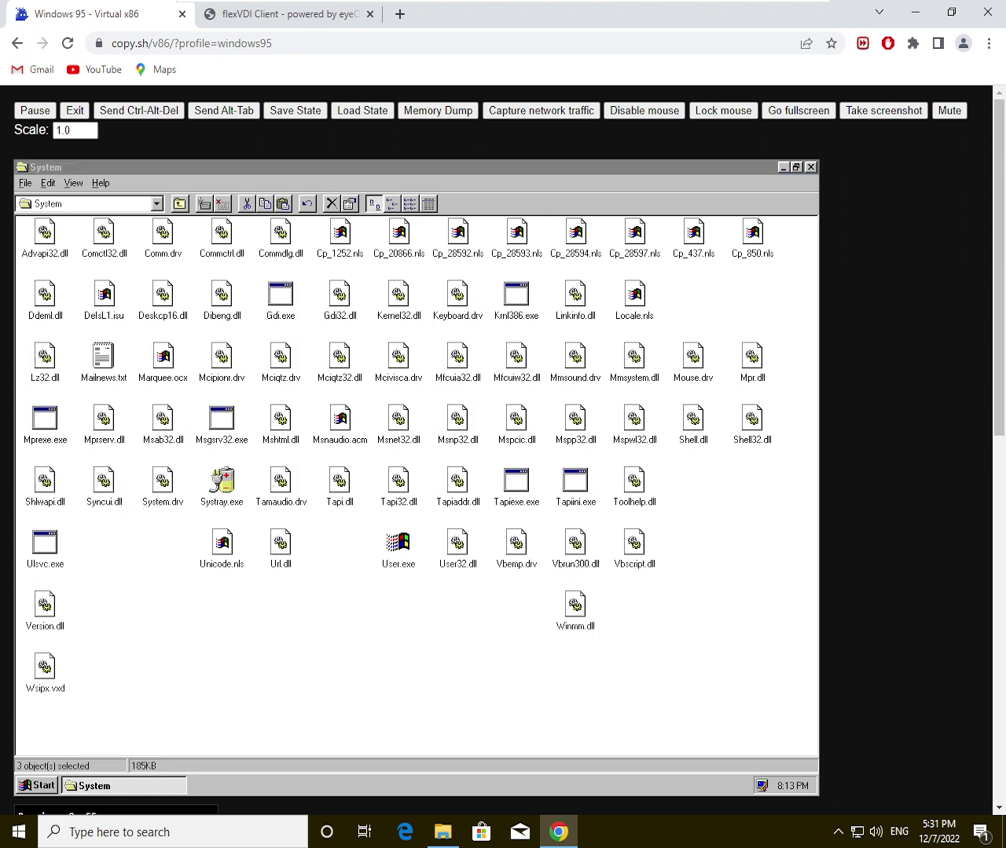
{"action": "key", "text": "Return"}
{"action": "key", "text": "Return"}
{"action": "key", "text": "Return"}
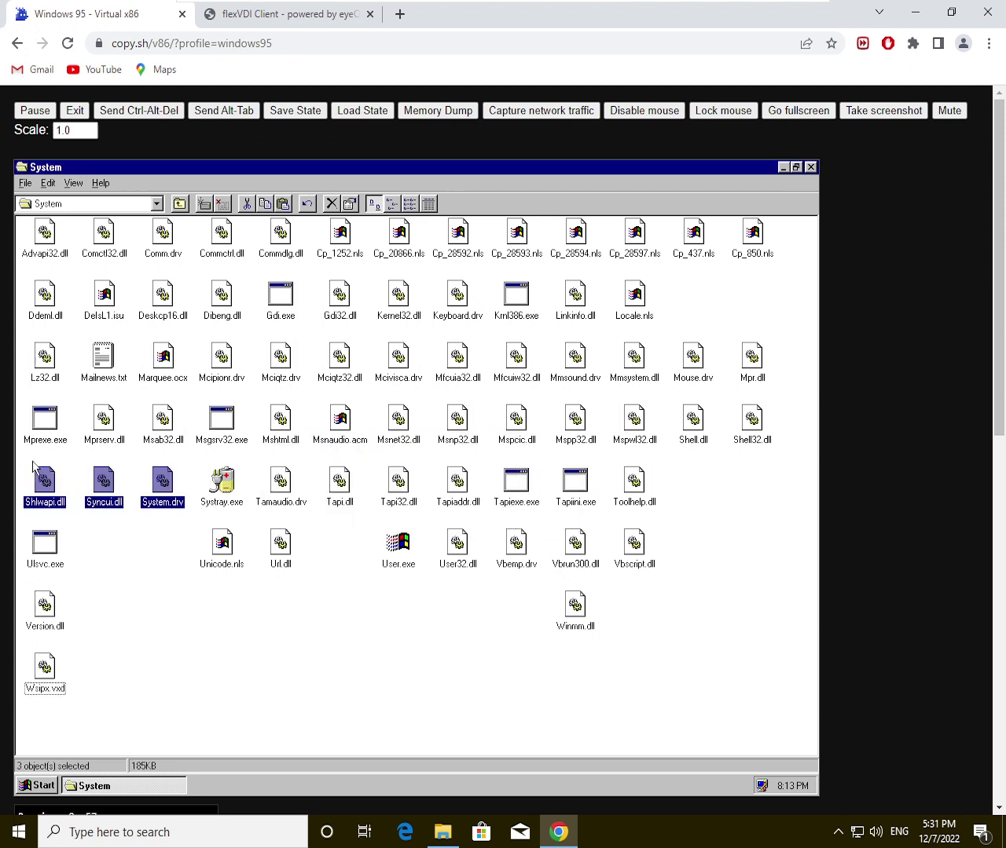
Step: Delete Version.dll and Wsipx.vxd from the System folder
{"action": "left_click_drag", "start_coordinate": [139, 717], "coordinate": [22, 580]}
{"action": "key", "text": "Delete"}
{"action": "key", "text": "Return"}
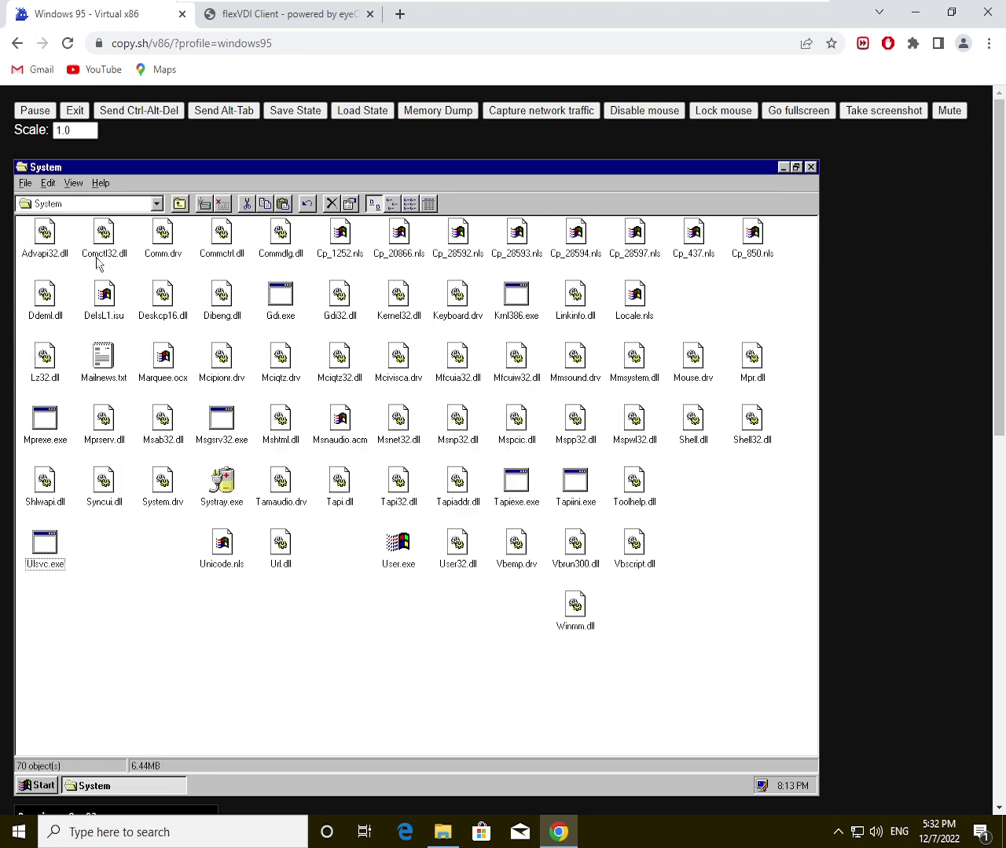
Step: Try to delete all 70 remaining files in the System folder, choosing Yes to All for programs and dismissing the errors
{"action": "left_click_drag", "start_coordinate": [97, 264], "coordinate": [652, 754]}
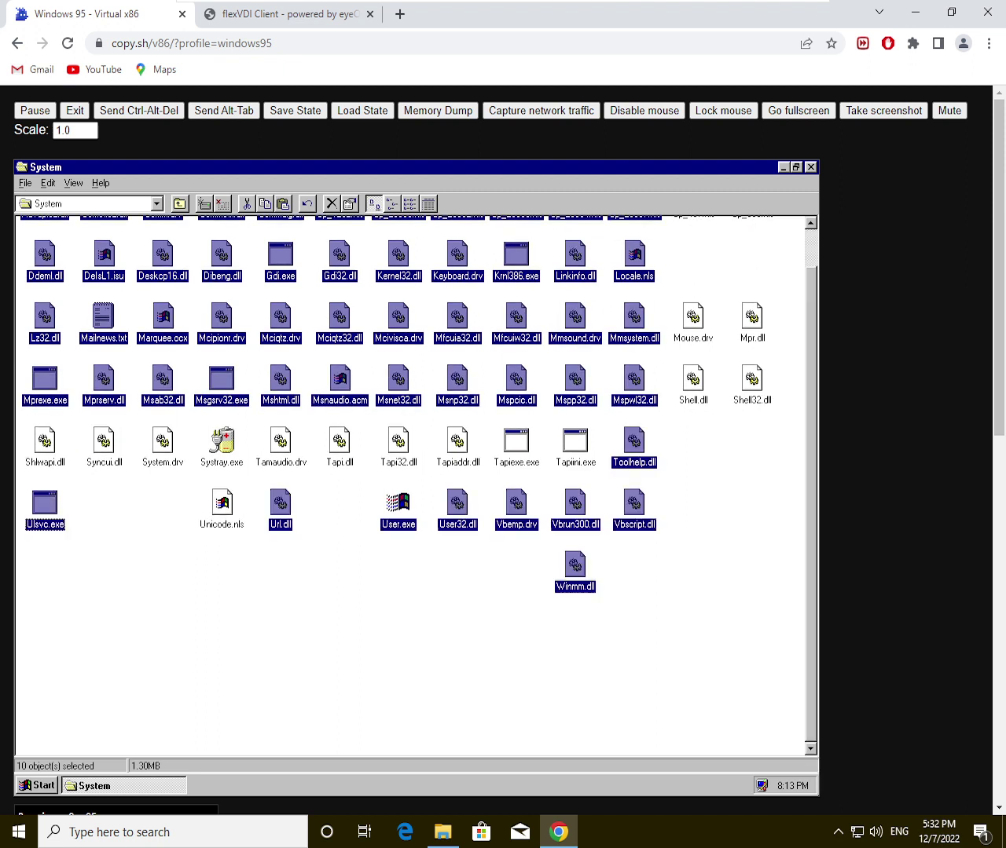
{"action": "key", "text": "Delete"}
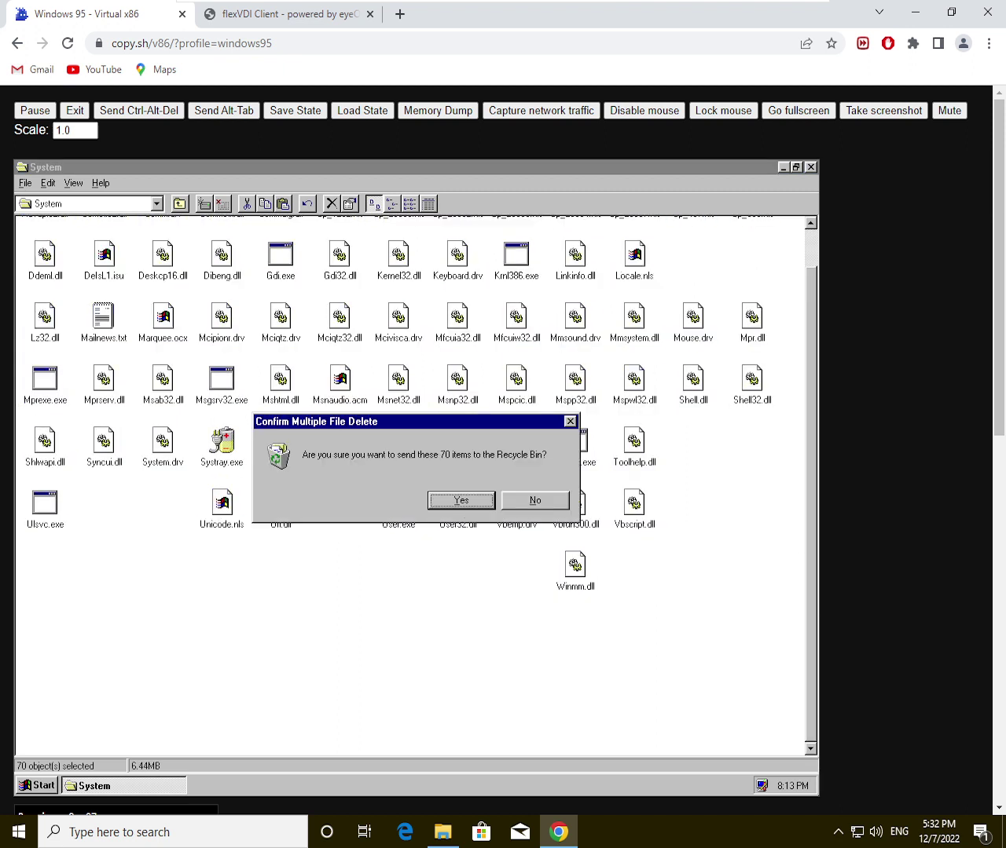
{"action": "key", "text": "Return"}
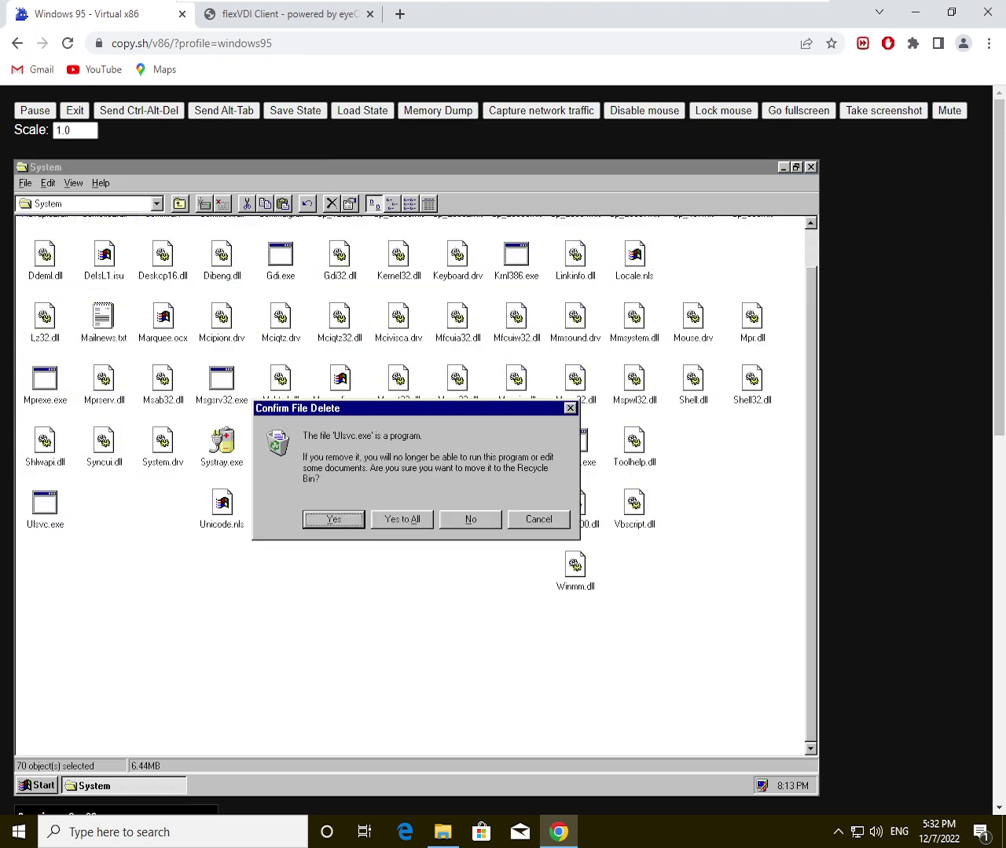
{"action": "key", "text": "Tab"}
{"action": "key", "text": "Return"}
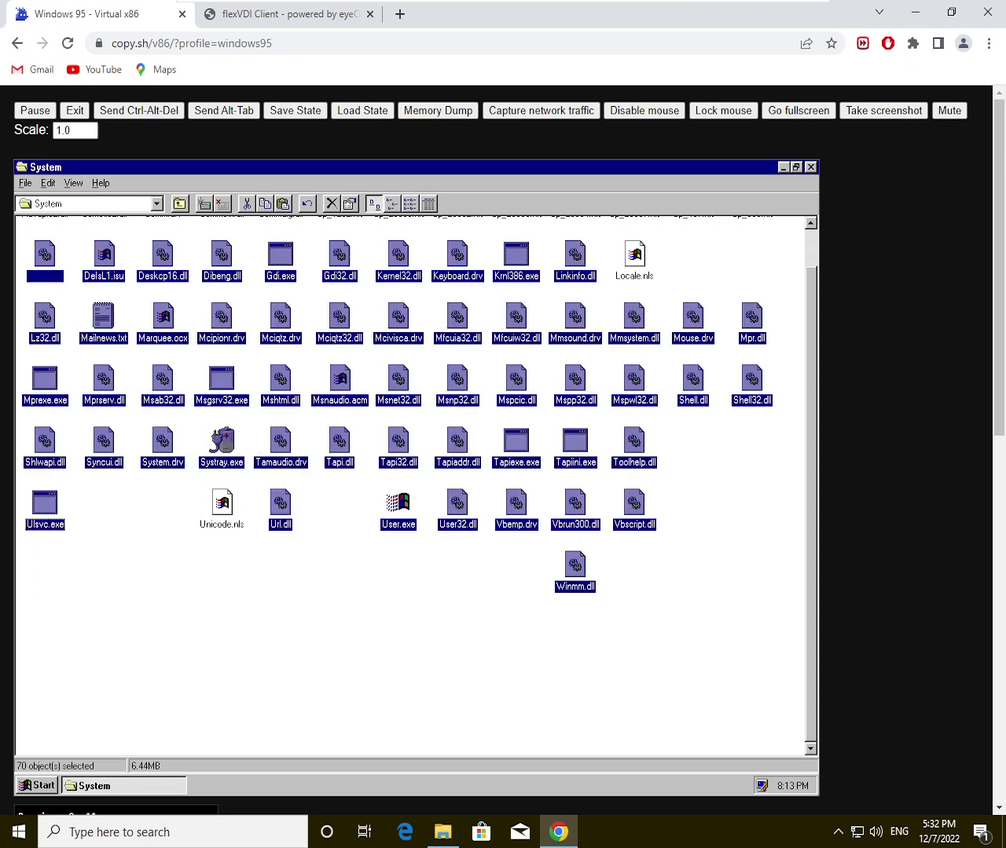
{"action": "key", "text": "Return"}
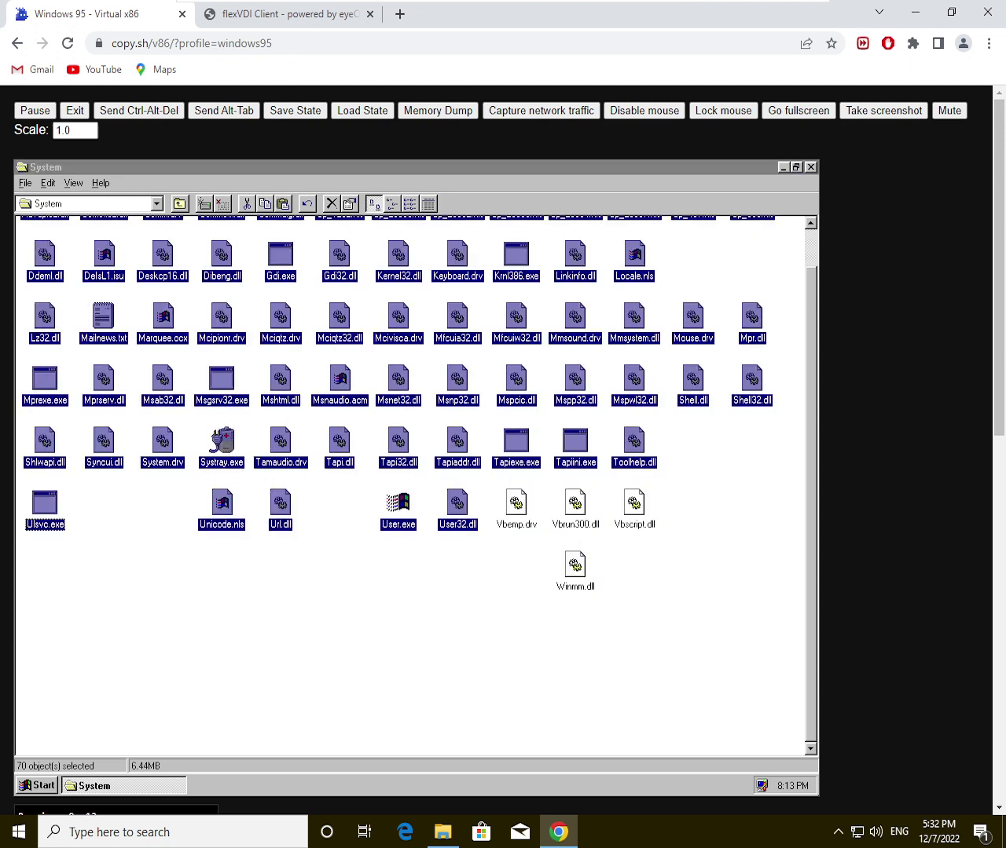
{"action": "key", "text": "Return"}
{"action": "key", "text": "Return"}
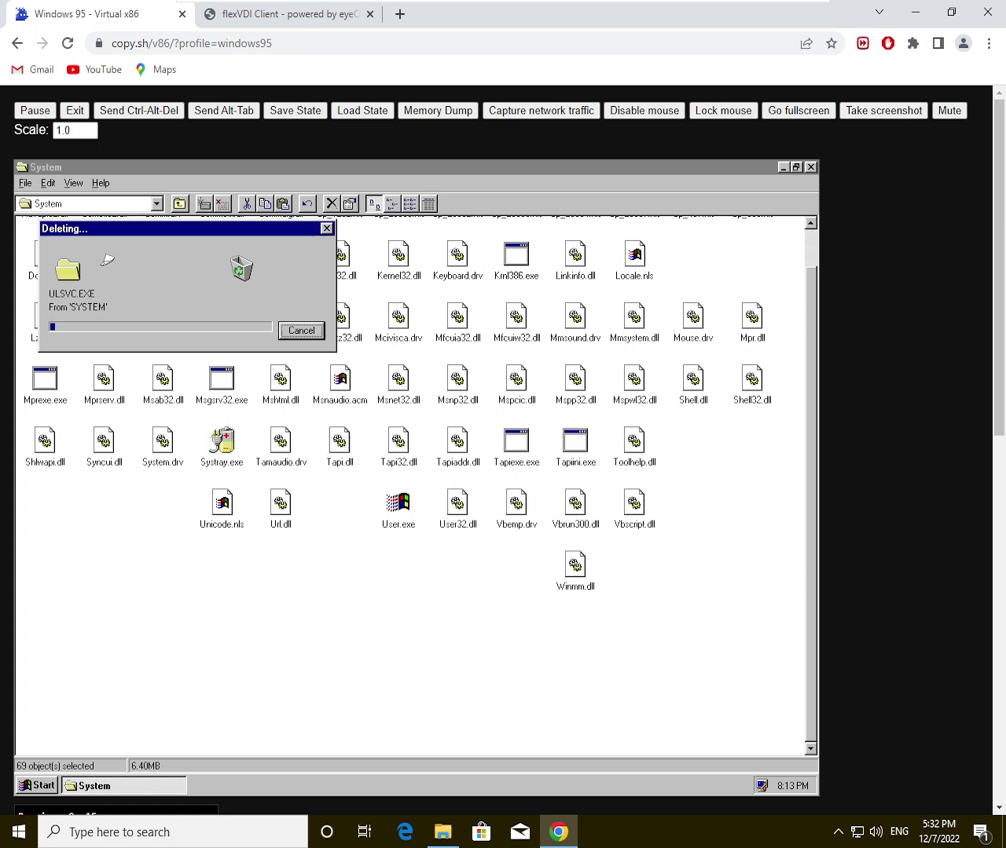
{"action": "key", "text": "Return"}
{"action": "key", "text": "Return"}
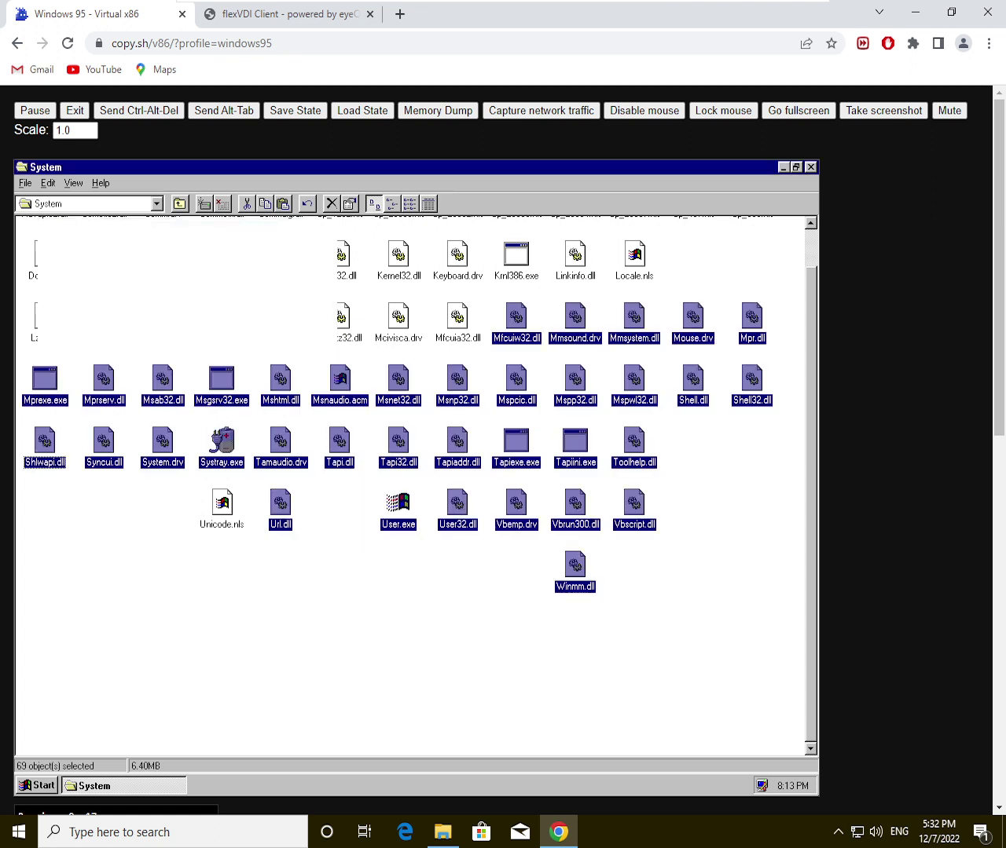
{"action": "left_click", "coordinate": [389, 481]}
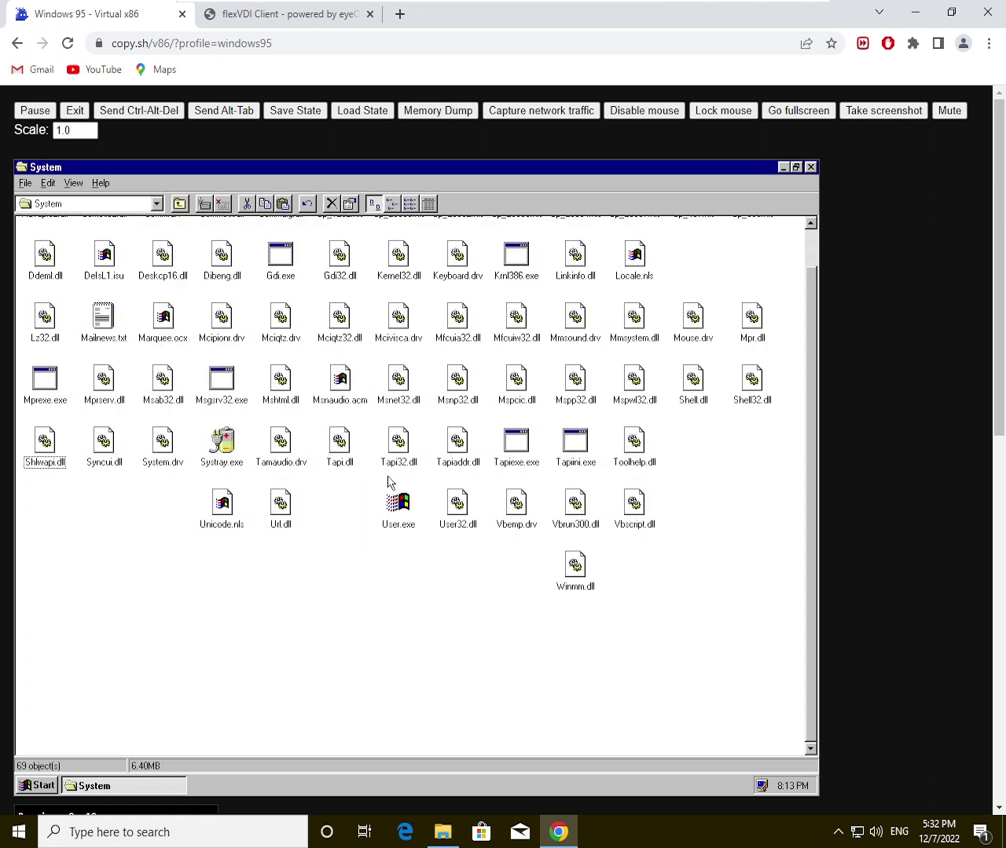
Step: Try to delete Linkinfo.dll on its own, dismissing the error
{"action": "left_click_drag", "start_coordinate": [810, 555], "coordinate": [811, 516]}
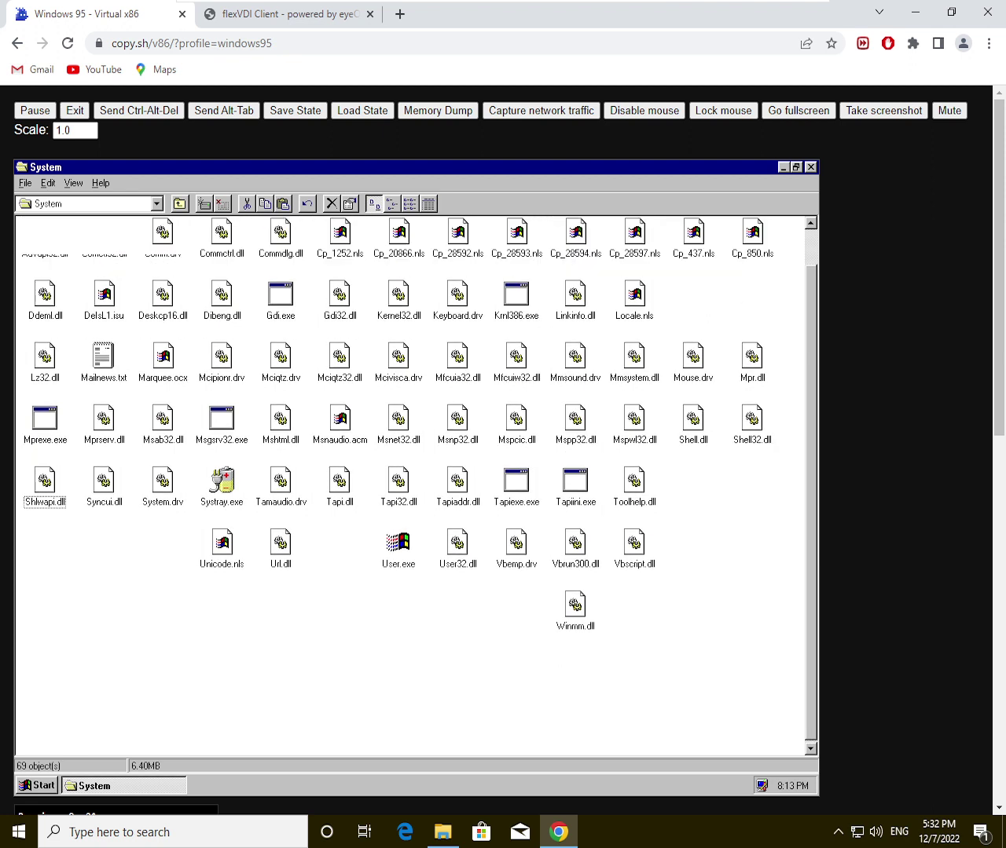
{"action": "left_click", "coordinate": [573, 316]}
{"action": "key", "text": "Delete"}
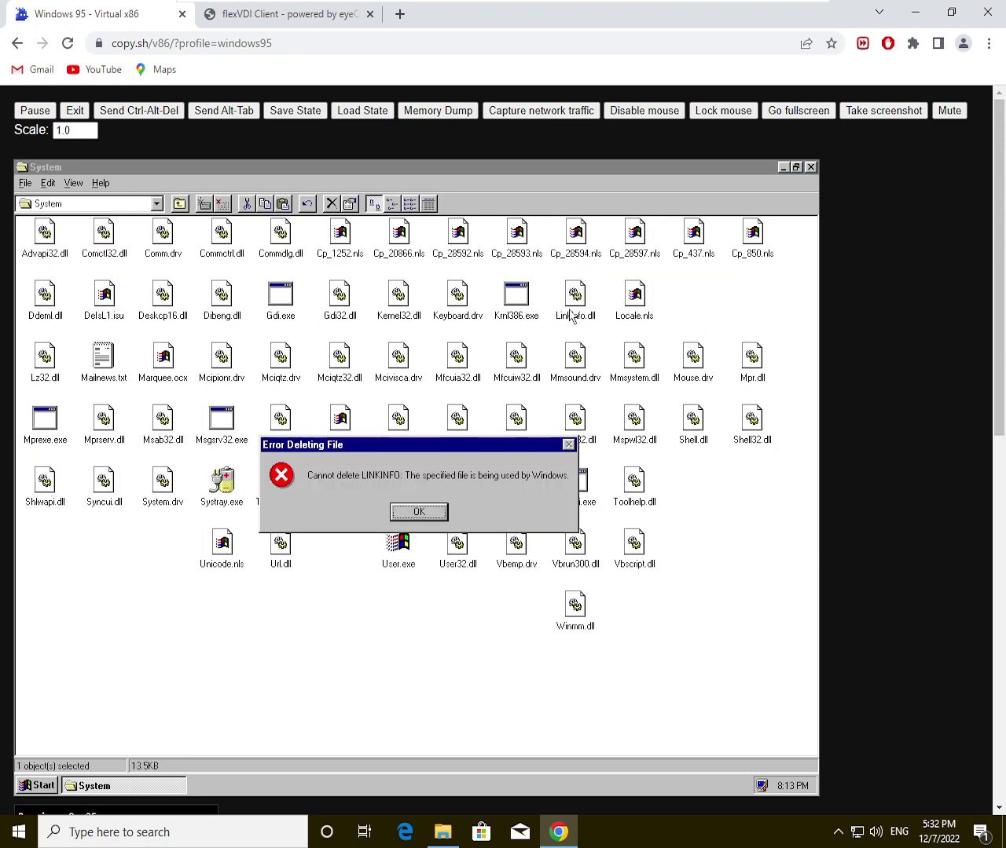
{"action": "key", "text": "Return"}
Step: Try to delete Kernel32.dll, the file beside Keyboard.drv, on its own, dismissing the error
{"action": "left_click", "coordinate": [448, 306]}
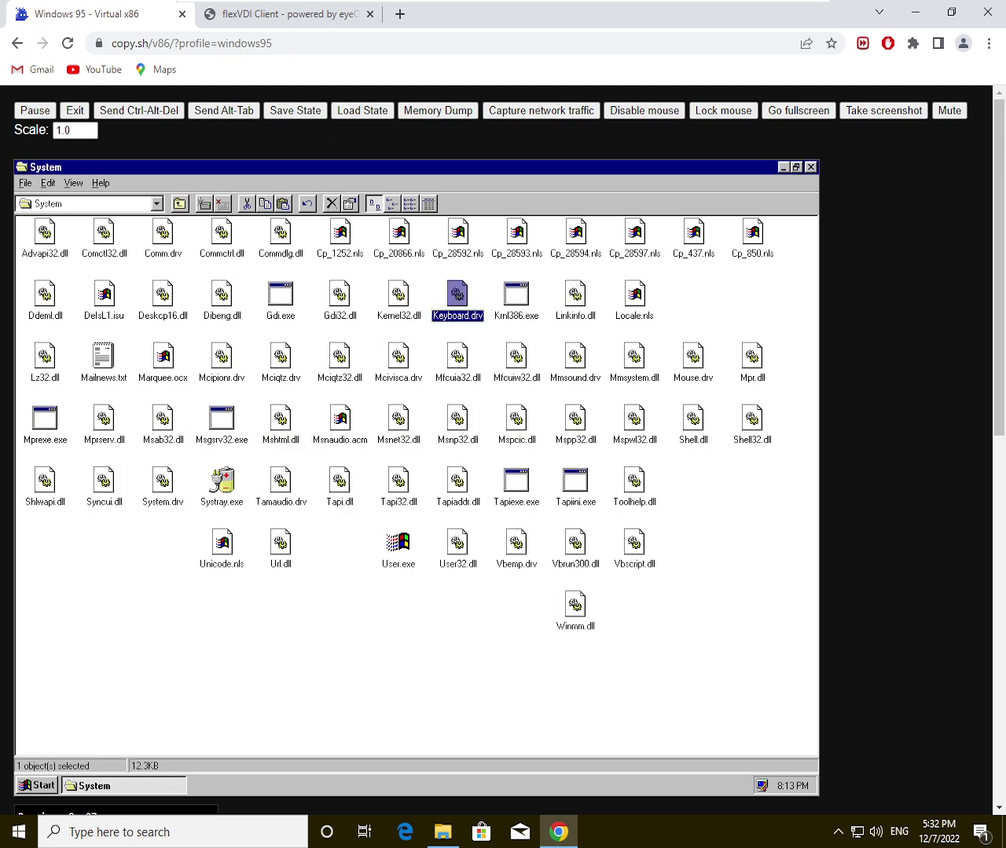
{"action": "key", "text": "Left"}
{"action": "key", "text": "Delete"}
{"action": "key", "text": "Return"}
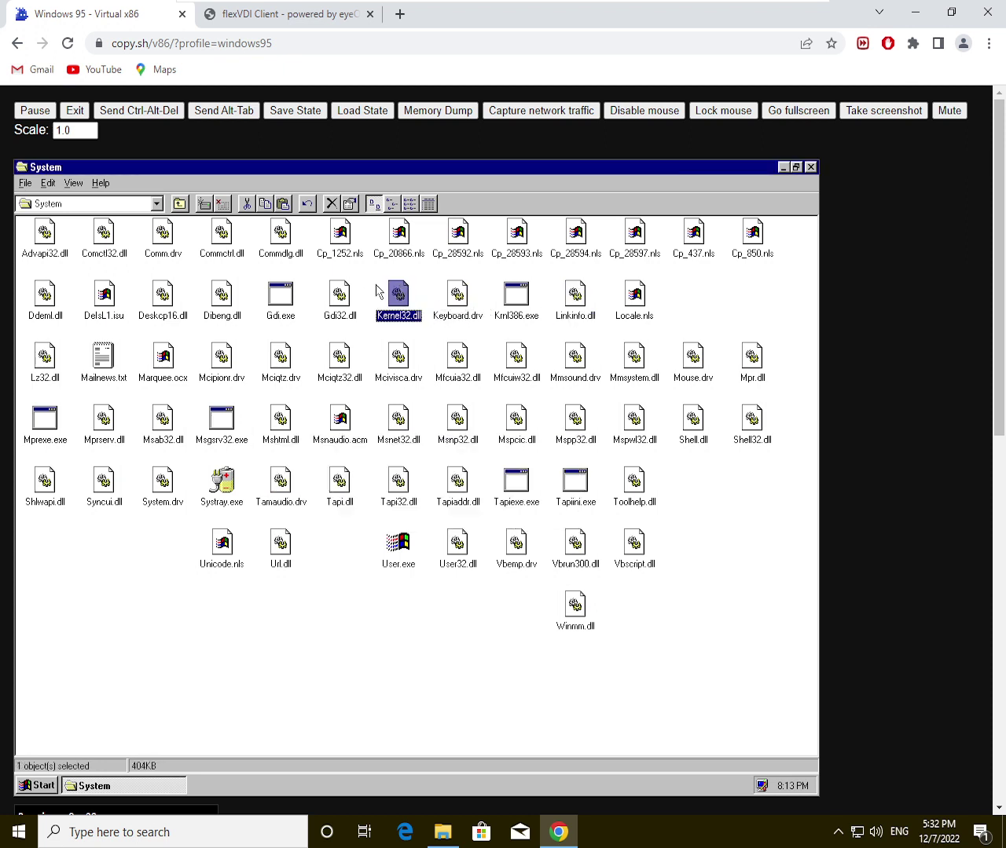
{"action": "key", "text": "Delete"}
{"action": "key", "text": "Return"}
Step: Try to delete Dibeng.dll and Deskcp16.dll one at a time, dismissing the errors
{"action": "left_click", "coordinate": [221, 307]}
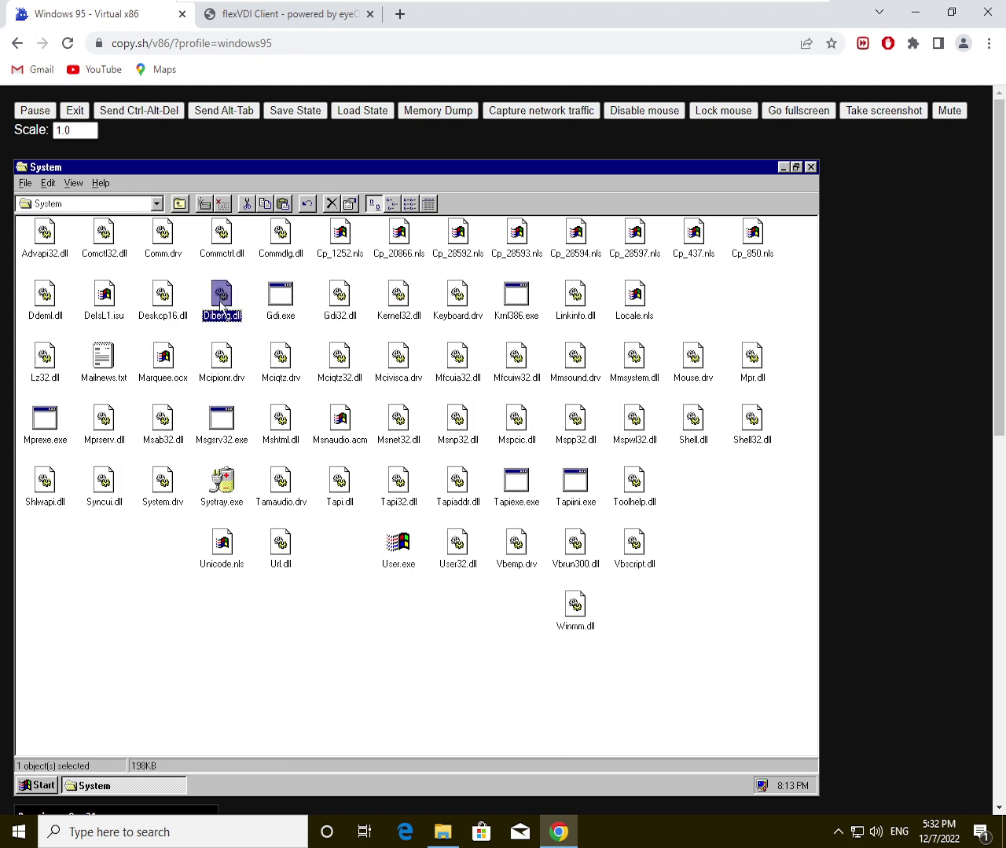
{"action": "key", "text": "Delete"}
{"action": "key", "text": "Return"}
{"action": "key", "text": "Left"}
{"action": "key", "text": "Delete"}
{"action": "key", "text": "Return"}
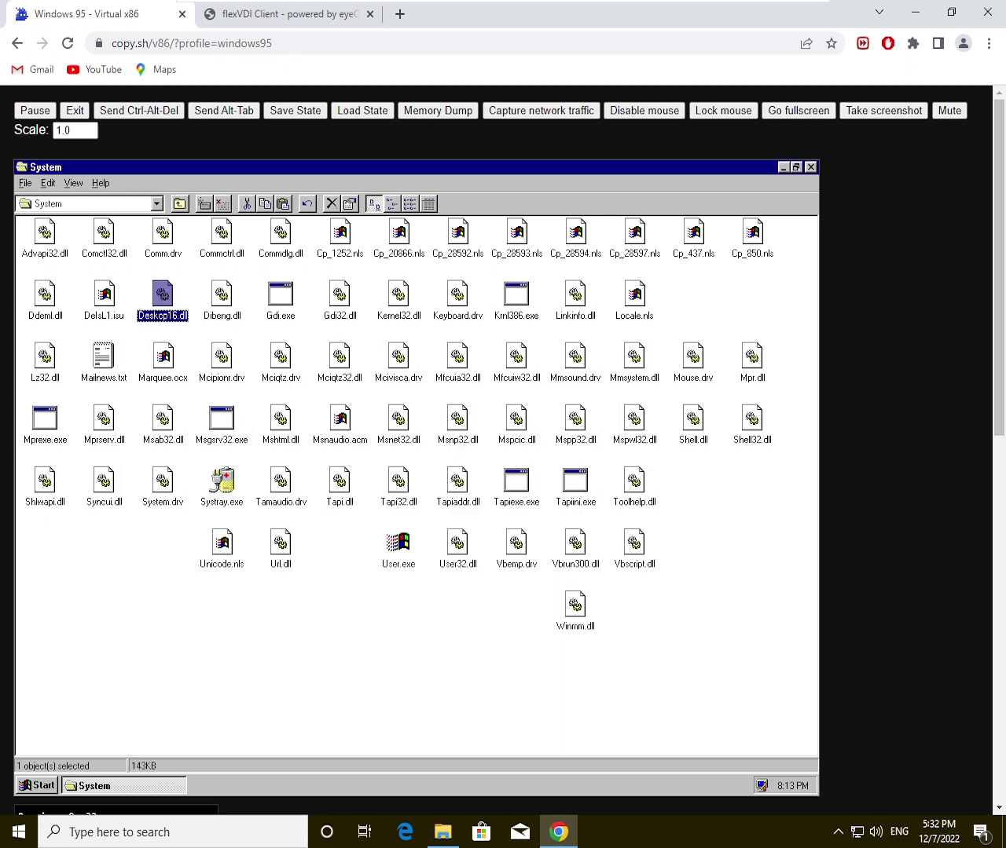
Step: Delete DeIsL1.isu from the System folder and try to delete Ddeml.dll
{"action": "left_click", "coordinate": [128, 313]}
{"action": "left_click", "coordinate": [118, 314]}
{"action": "key", "text": "Delete"}
{"action": "key", "text": "Return"}
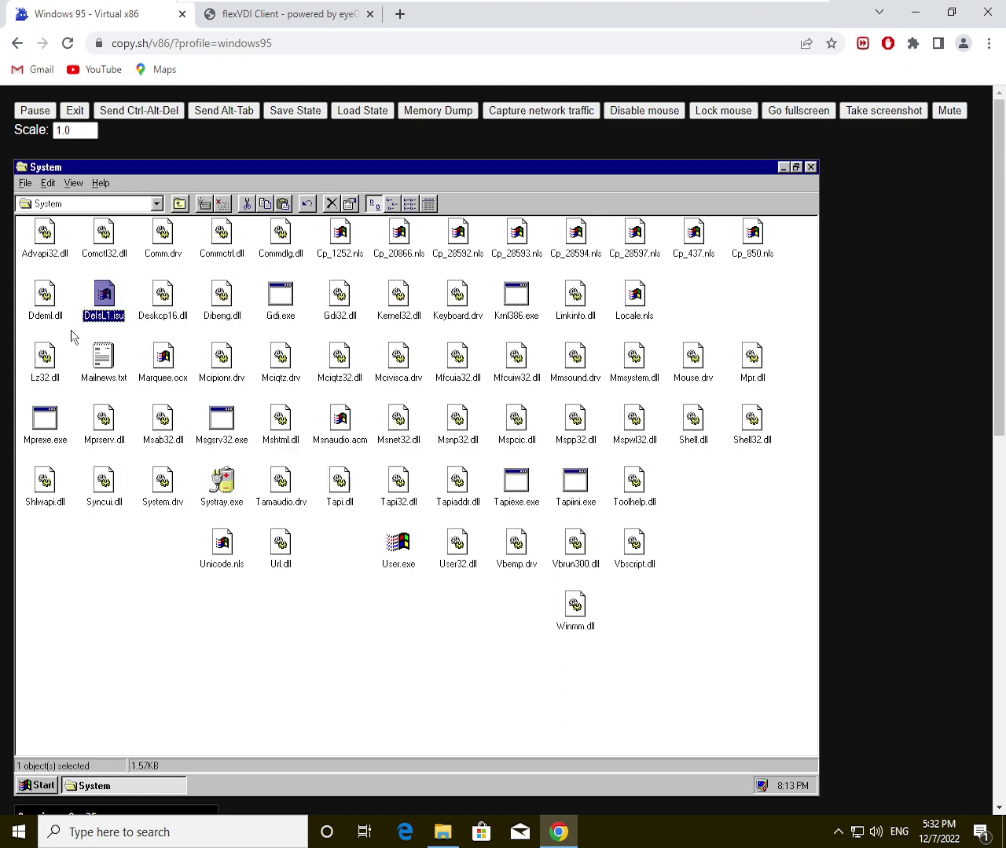
{"action": "left_click", "coordinate": [45, 314]}
{"action": "key", "text": "Delete"}
{"action": "key", "text": "Return"}
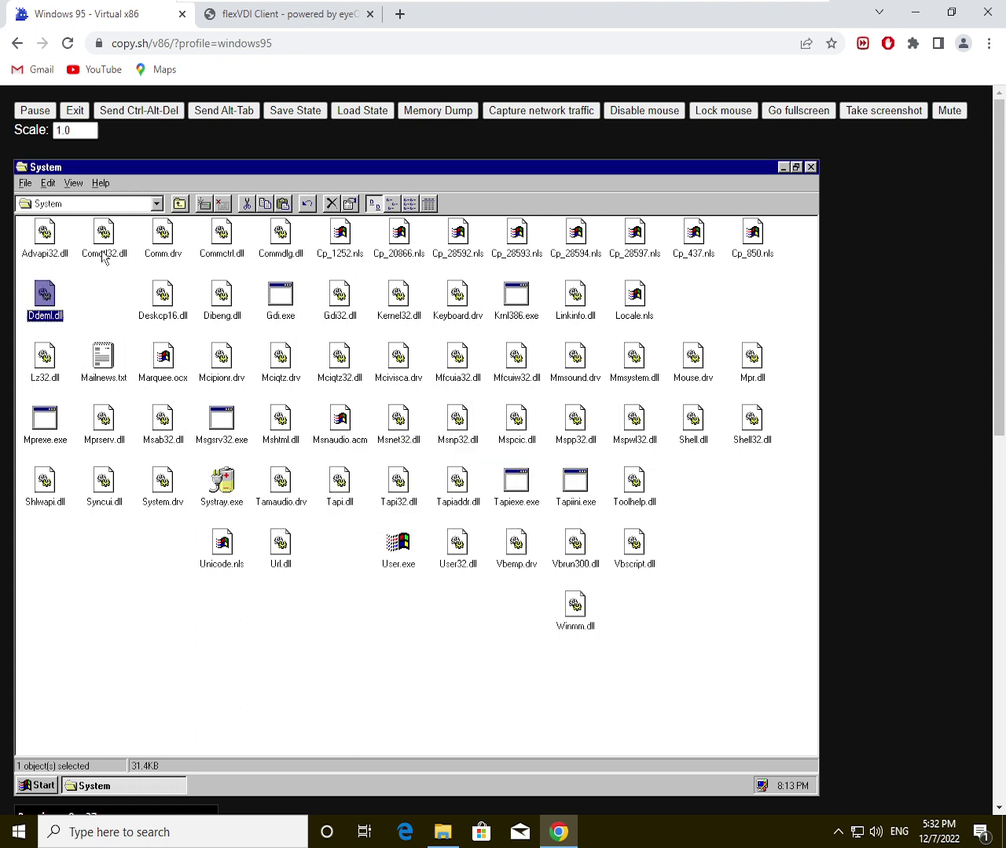
Step: Try to delete Comctl32.dll and Comm.drv from the System folder
{"action": "left_click", "coordinate": [104, 244]}
{"action": "key", "text": "Delete"}
{"action": "key", "text": "Return"}
{"action": "left_click", "coordinate": [163, 239]}
{"action": "key", "text": "Delete"}
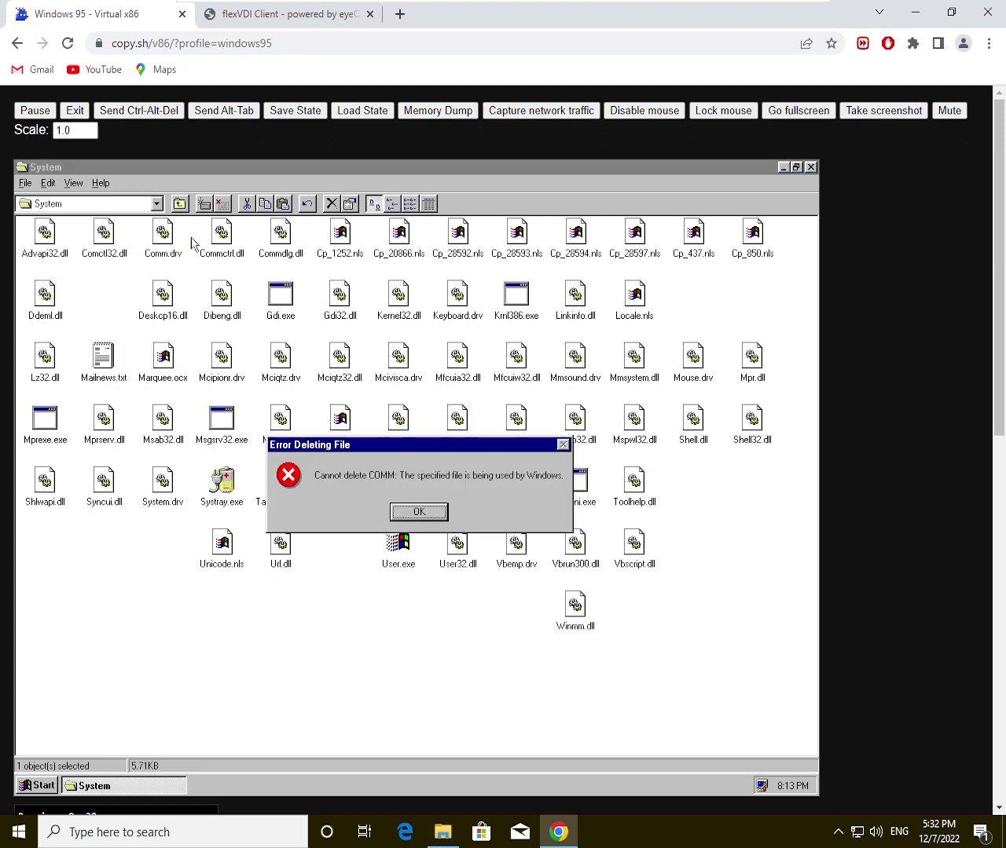
{"action": "key", "text": "Return"}
Step: Try to delete Commctrl.dll, Commdlg.dll and Cp_1252.nls one by one
{"action": "left_click", "coordinate": [232, 244]}
{"action": "key", "text": "Delete"}
{"action": "key", "text": "Return"}
{"action": "left_click", "coordinate": [283, 242]}
{"action": "key", "text": "Delete"}
{"action": "key", "text": "Return"}
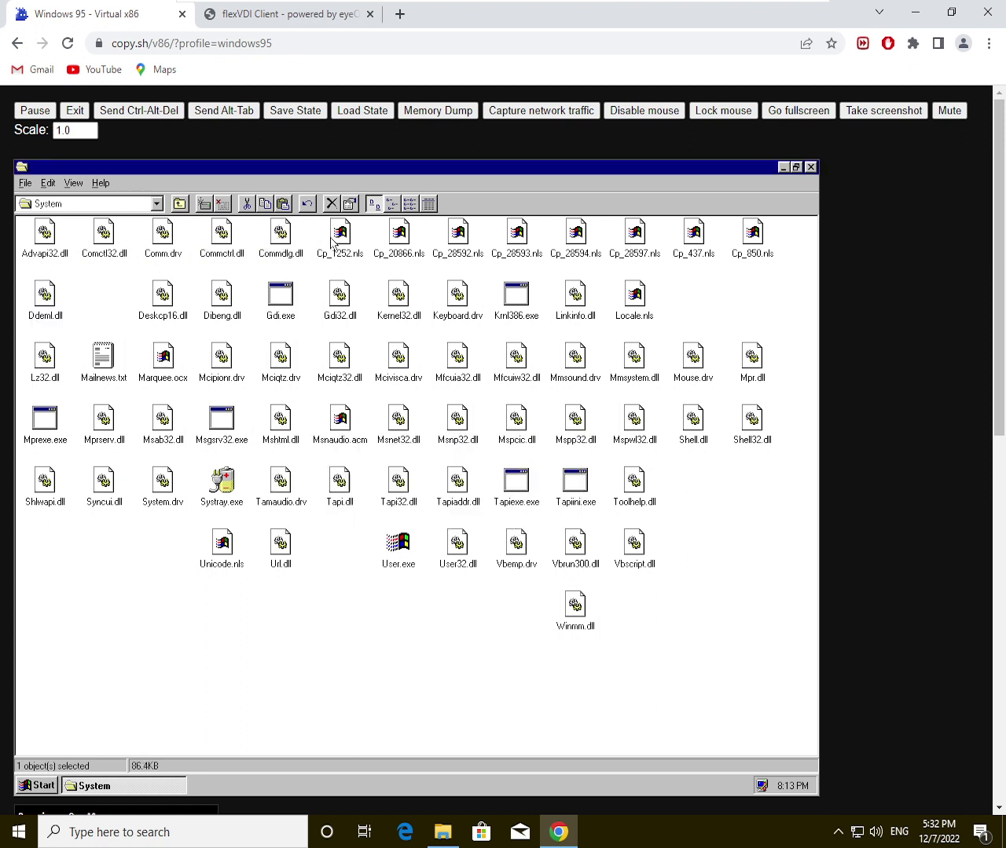
{"action": "left_click", "coordinate": [335, 242]}
{"action": "key", "text": "Delete"}
{"action": "key", "text": "Return"}
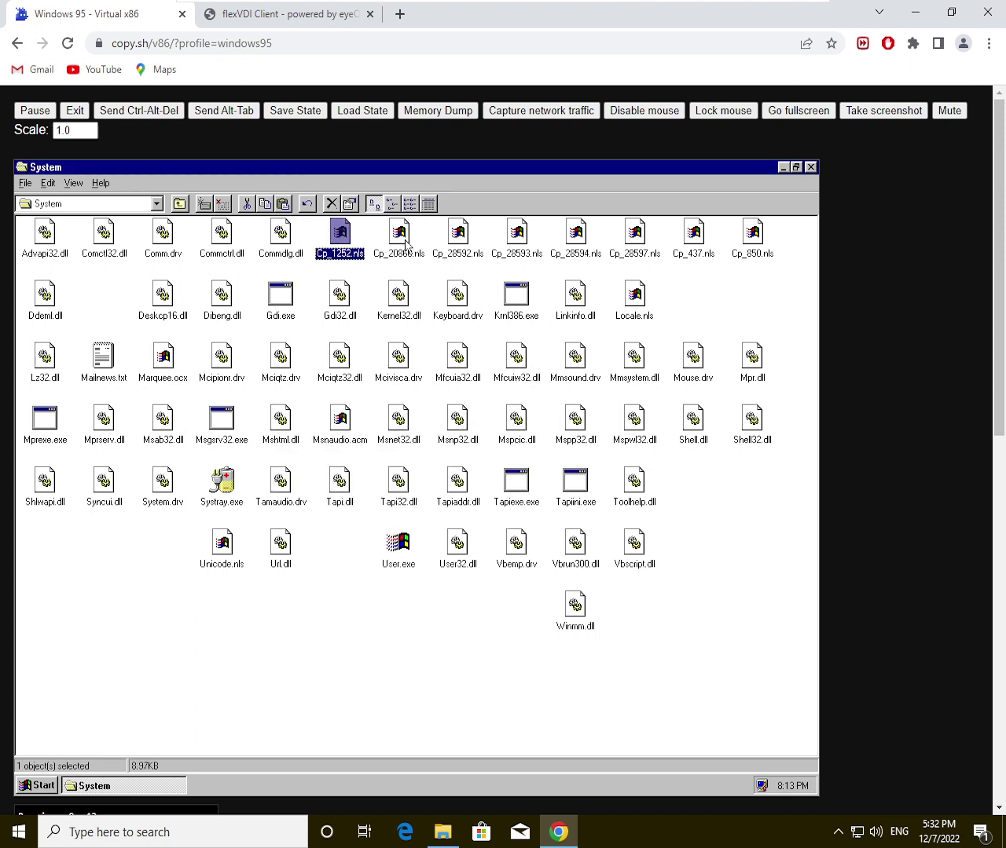
Step: Delete the code page files Cp_20866.nls, Cp_28592.nls and Cp_28593.nls
{"action": "left_click", "coordinate": [405, 245]}
{"action": "key", "text": "Delete"}
{"action": "key", "text": "Return"}
{"action": "left_click", "coordinate": [469, 248]}
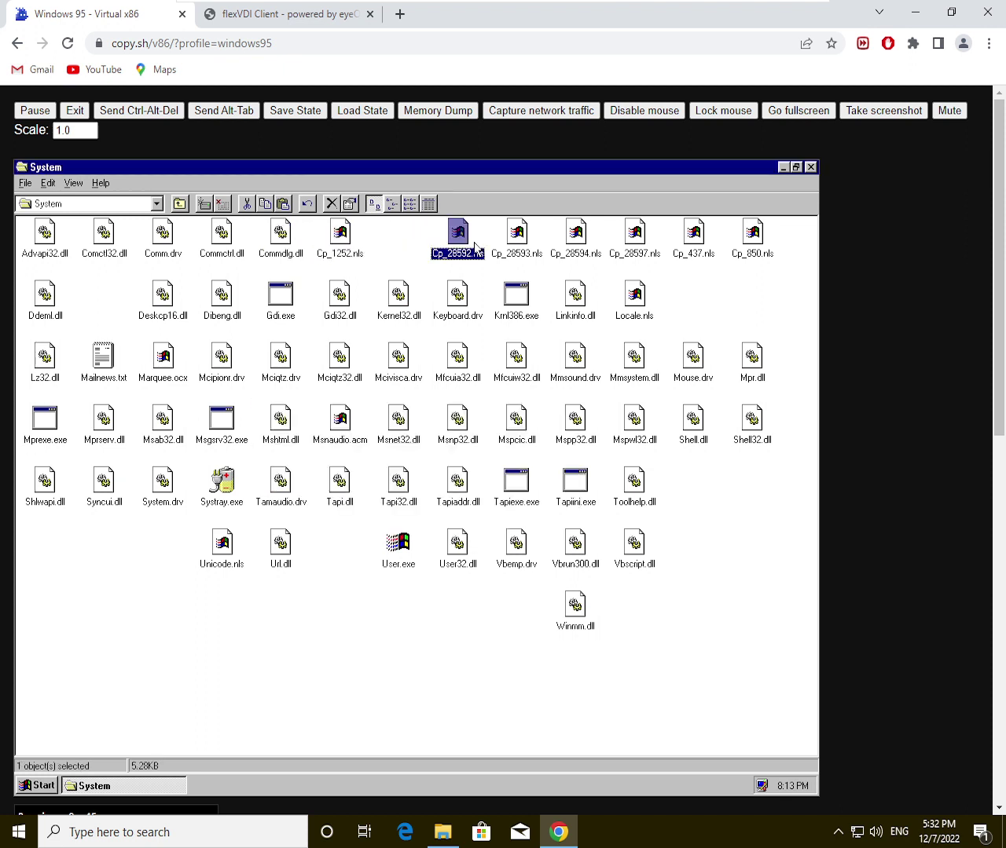
{"action": "key", "text": "Delete"}
{"action": "key", "text": "Return"}
{"action": "key", "text": "Delete"}
{"action": "key", "text": "Return"}
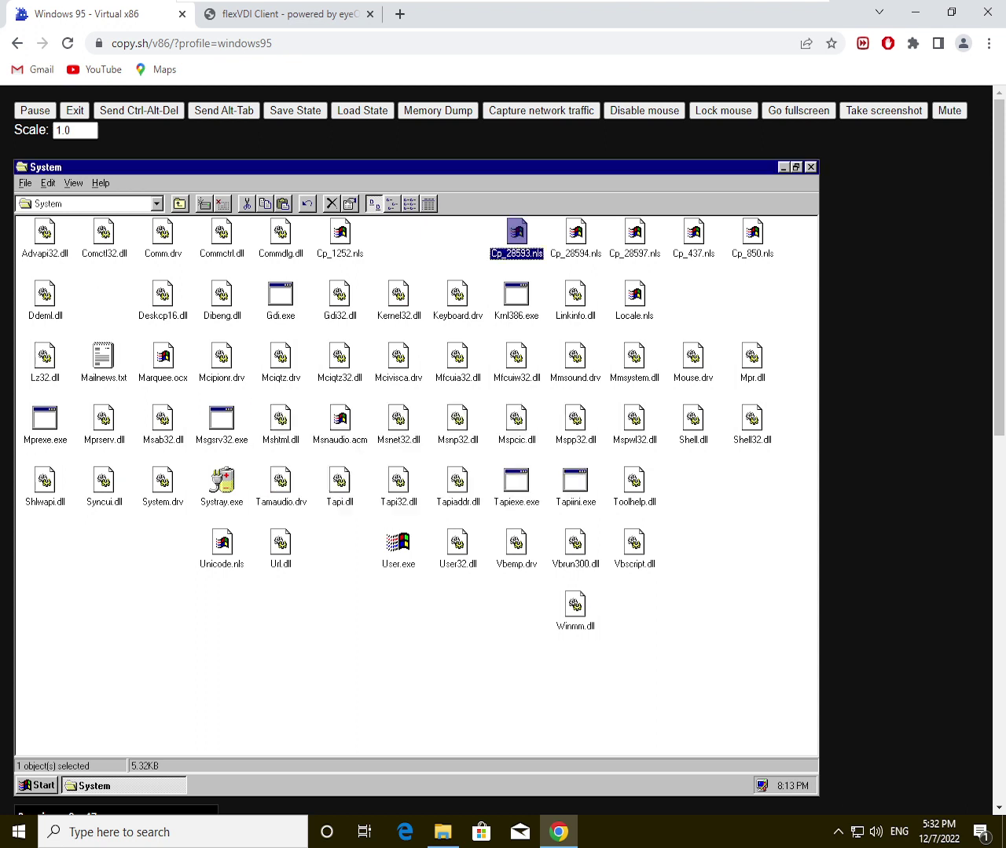
Step: Delete Cp_28594.nls and Cp_28597.nls, trying to remove Cp_437.nls and Cp_850.nls in the same selection
{"action": "left_click_drag", "start_coordinate": [394, 218], "coordinate": [815, 272]}
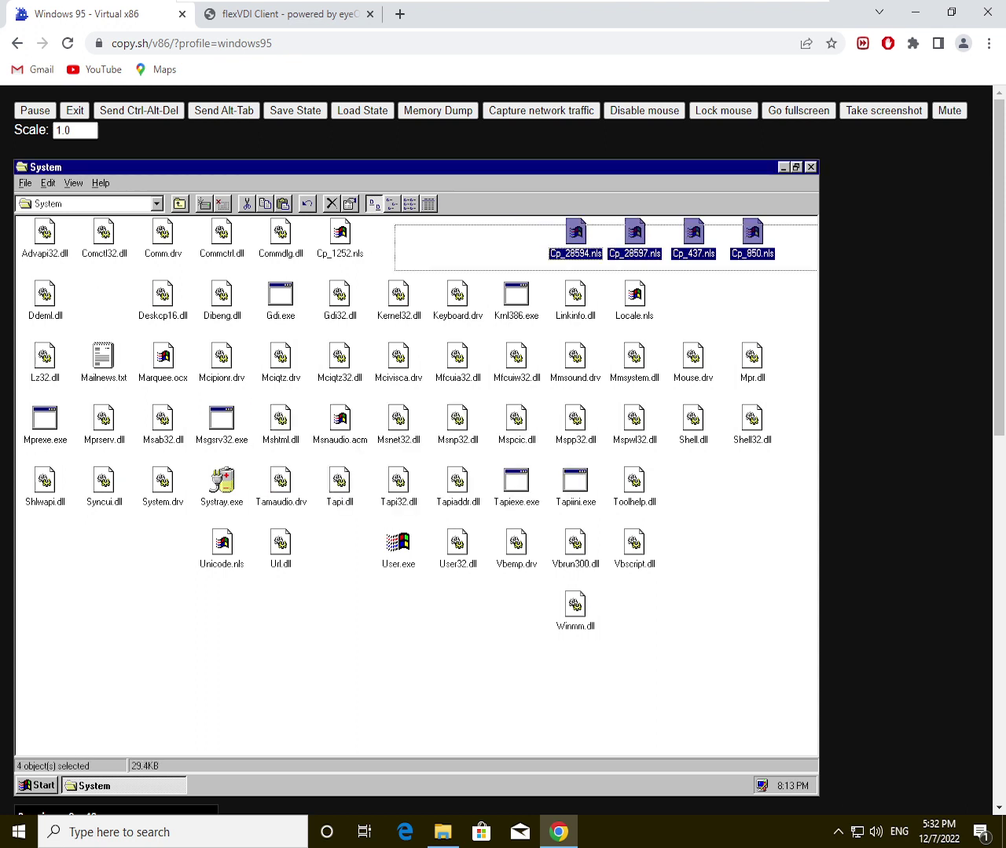
{"action": "key", "text": "Delete"}
{"action": "key", "text": "Return"}
{"action": "key", "text": "Return"}
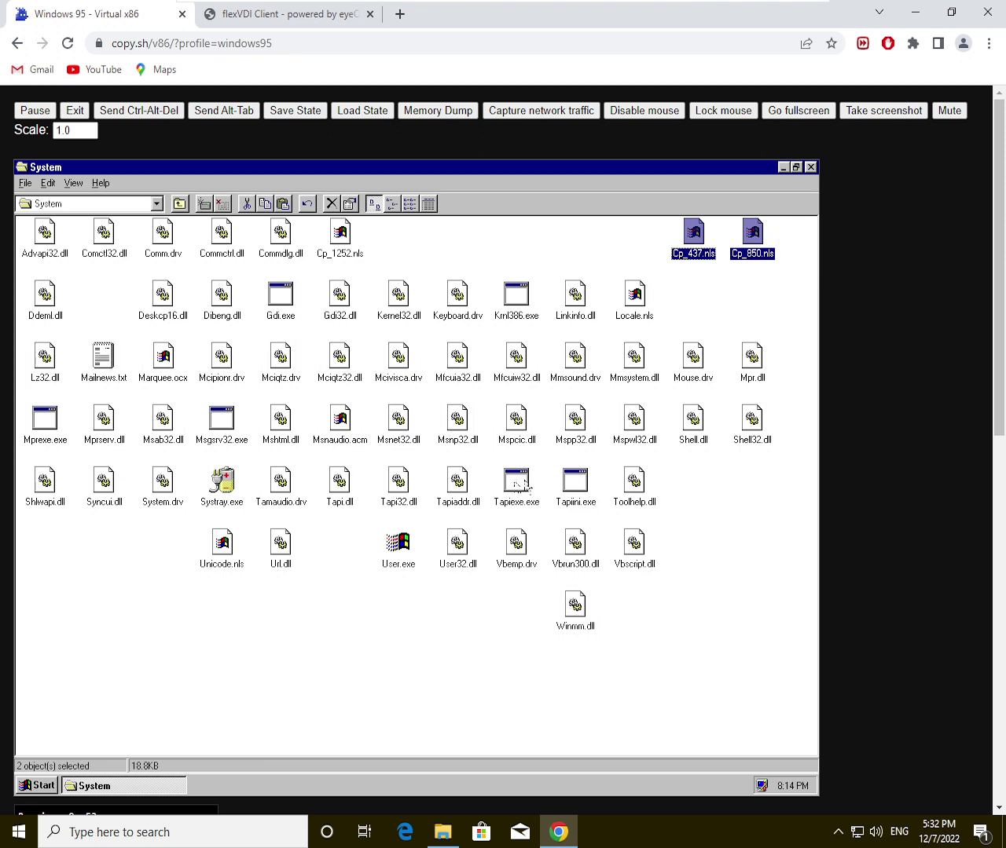
{"action": "left_click", "coordinate": [144, 742]}
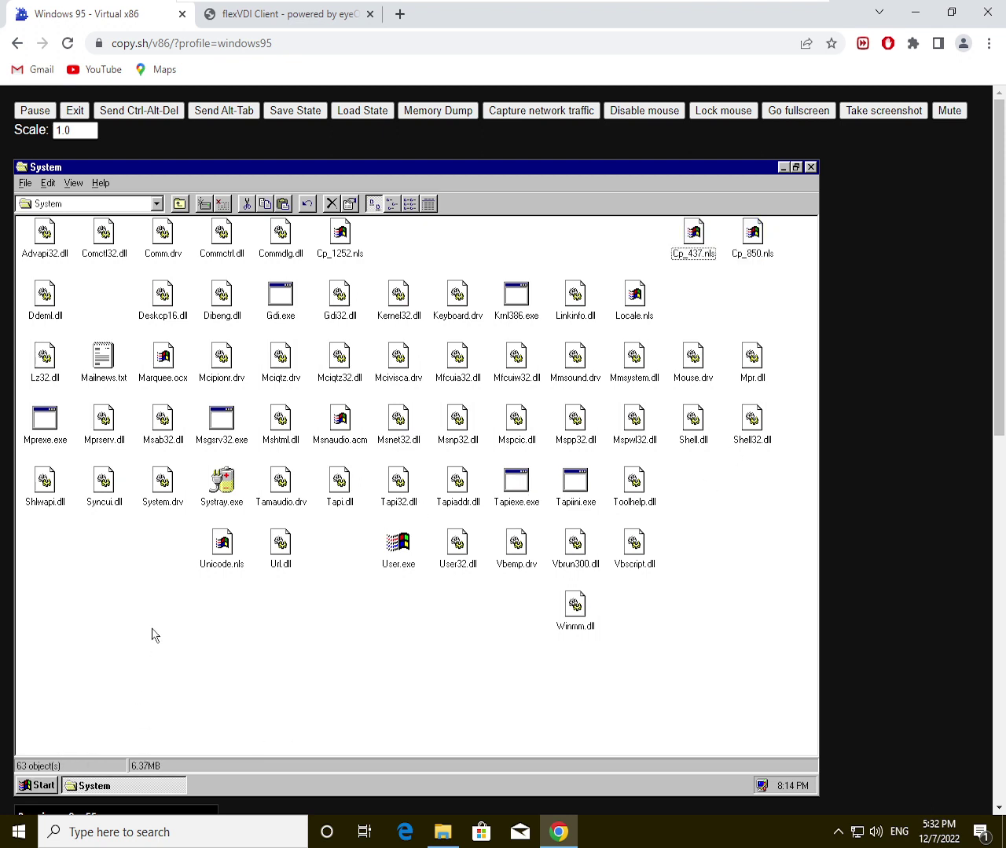
Step: Try to delete Systray.exe from the System folder
{"action": "left_click", "coordinate": [236, 501]}
{"action": "key", "text": "Delete"}
{"action": "key", "text": "Return"}
{"action": "key", "text": "Return"}
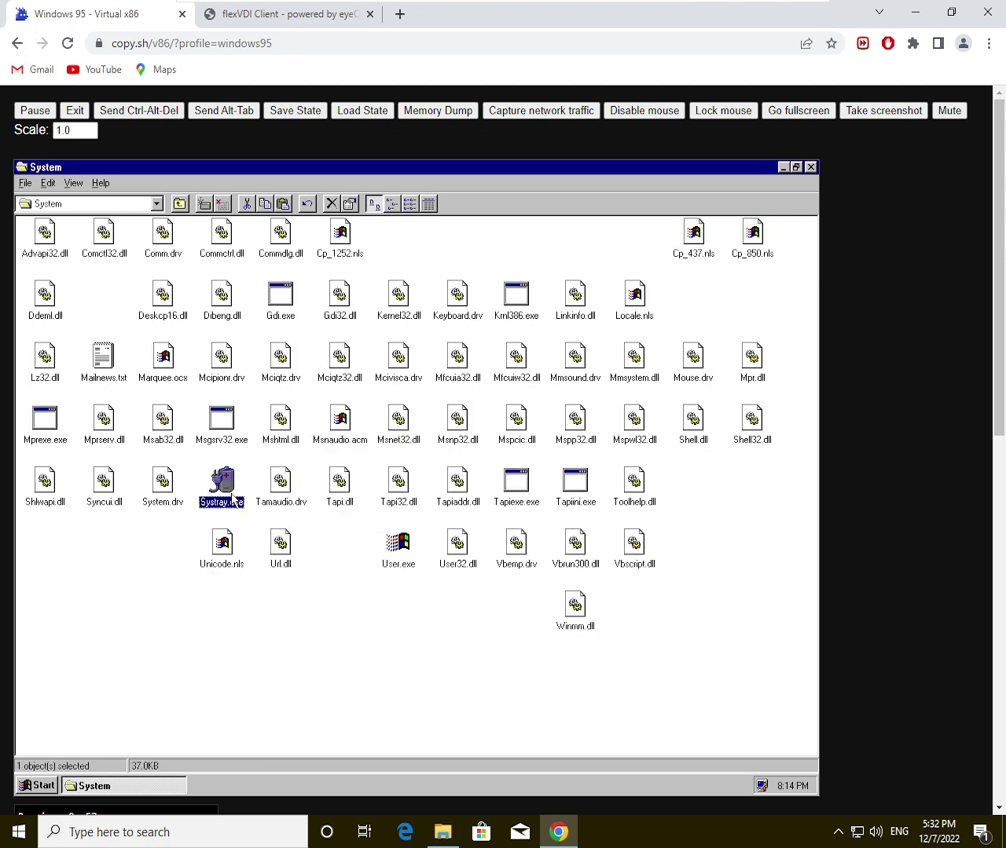
Step: Delete Tapi32.dll, Tapi.dll and Tamaudio.drv from the System folder
{"action": "left_click", "coordinate": [425, 503]}
{"action": "left_click", "coordinate": [402, 496]}
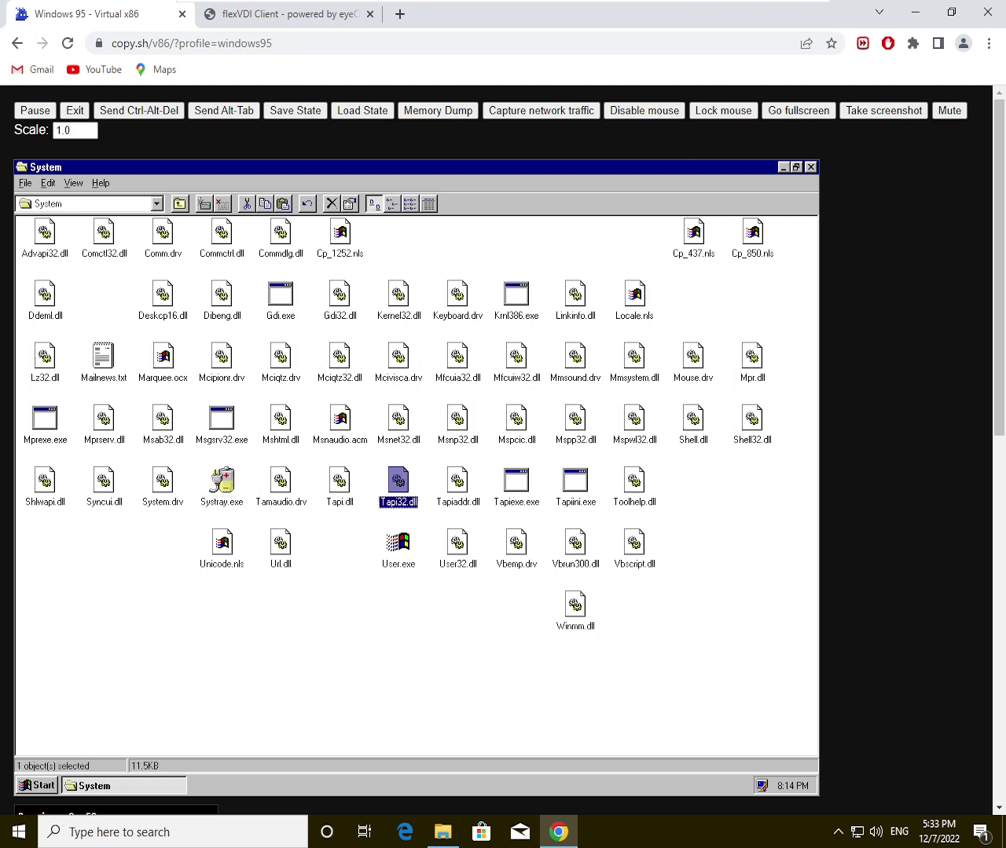
{"action": "key", "text": "Delete"}
{"action": "key", "text": "Return"}
{"action": "left_click", "coordinate": [352, 503]}
{"action": "key", "text": "Delete"}
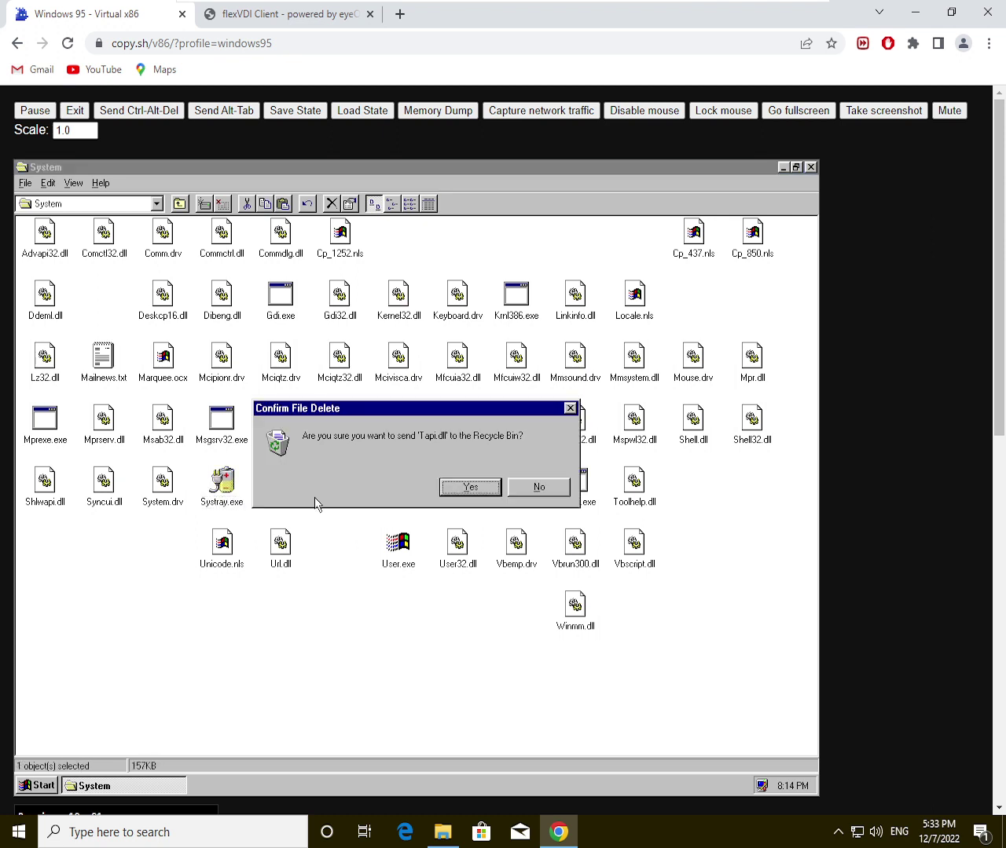
{"action": "key", "text": "Return"}
{"action": "left_click", "coordinate": [296, 497]}
{"action": "key", "text": "Delete"}
{"action": "key", "text": "Return"}
Step: Delete Mshtml.dll and Msnaudio.acm, trying to remove Mprserv.dll, Msab32.dll and Msgsrv32.exe in the same selection
{"action": "left_click_drag", "start_coordinate": [327, 487], "coordinate": [87, 408]}
{"action": "key", "text": "Delete"}
{"action": "key", "text": "Return"}
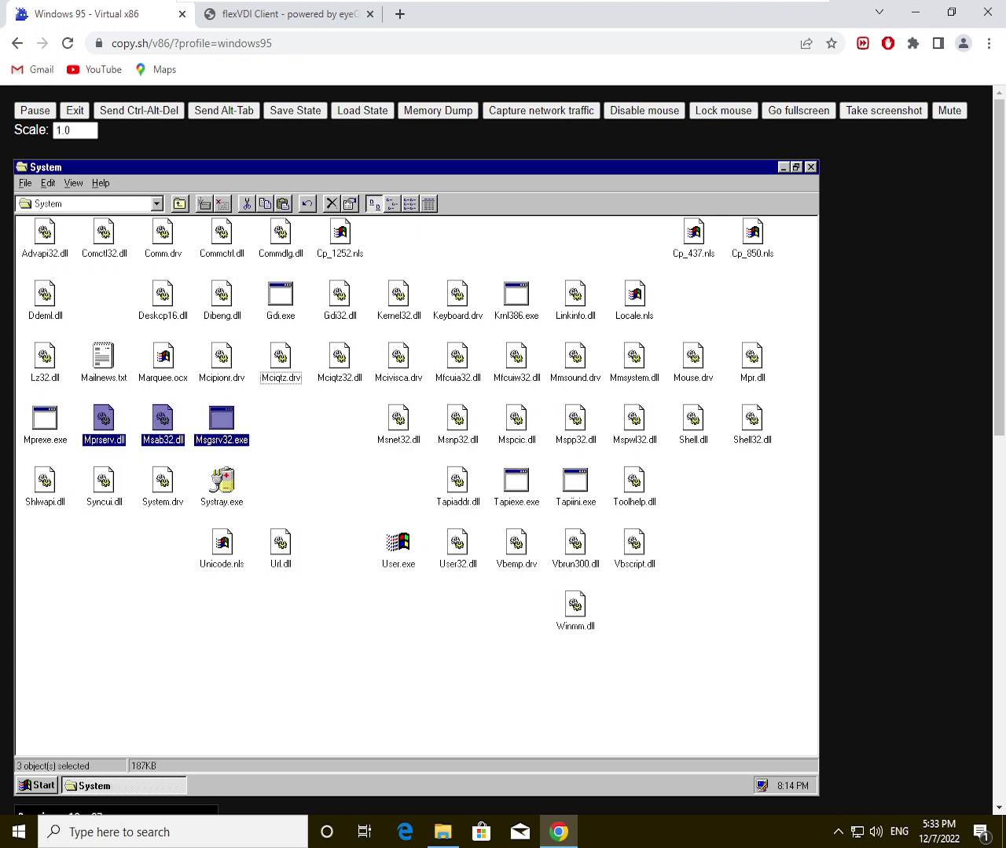
{"action": "key", "text": "Delete"}
{"action": "key", "text": "Return"}
{"action": "left_click", "coordinate": [343, 437]}
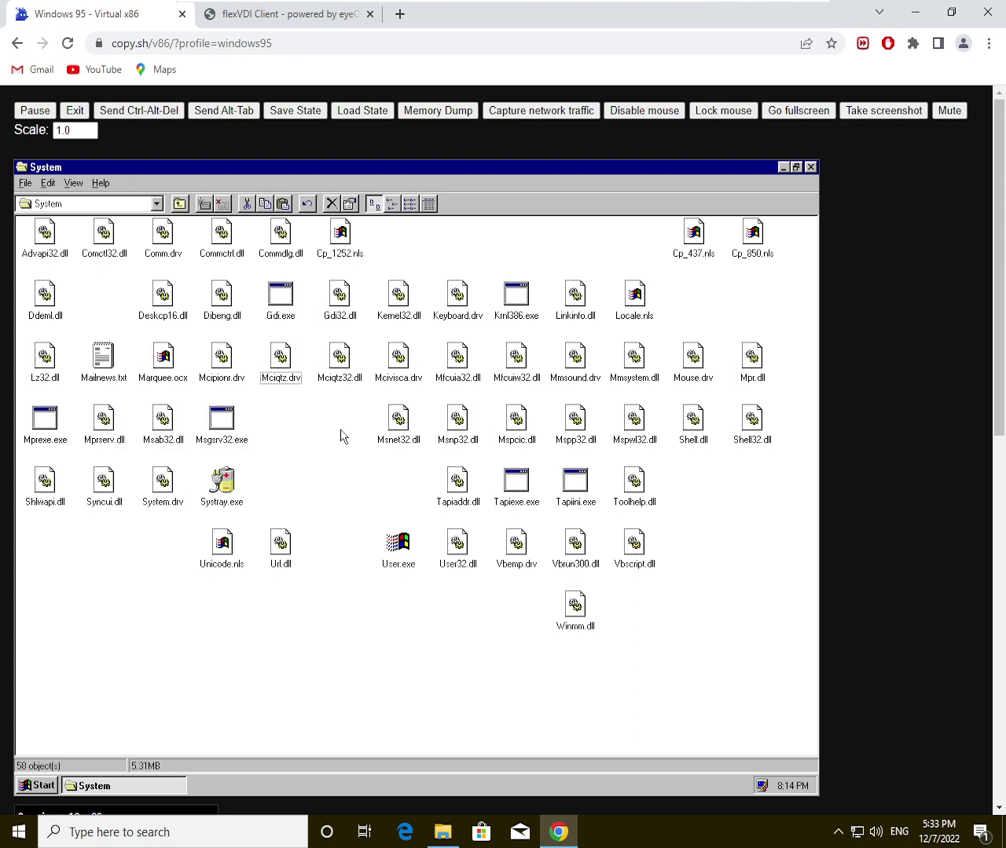
Step: Try to delete Msgsrv32.exe on its own and delete Msab32.dll
{"action": "left_click", "coordinate": [207, 437]}
{"action": "key", "text": "Delete"}
{"action": "key", "text": "Return"}
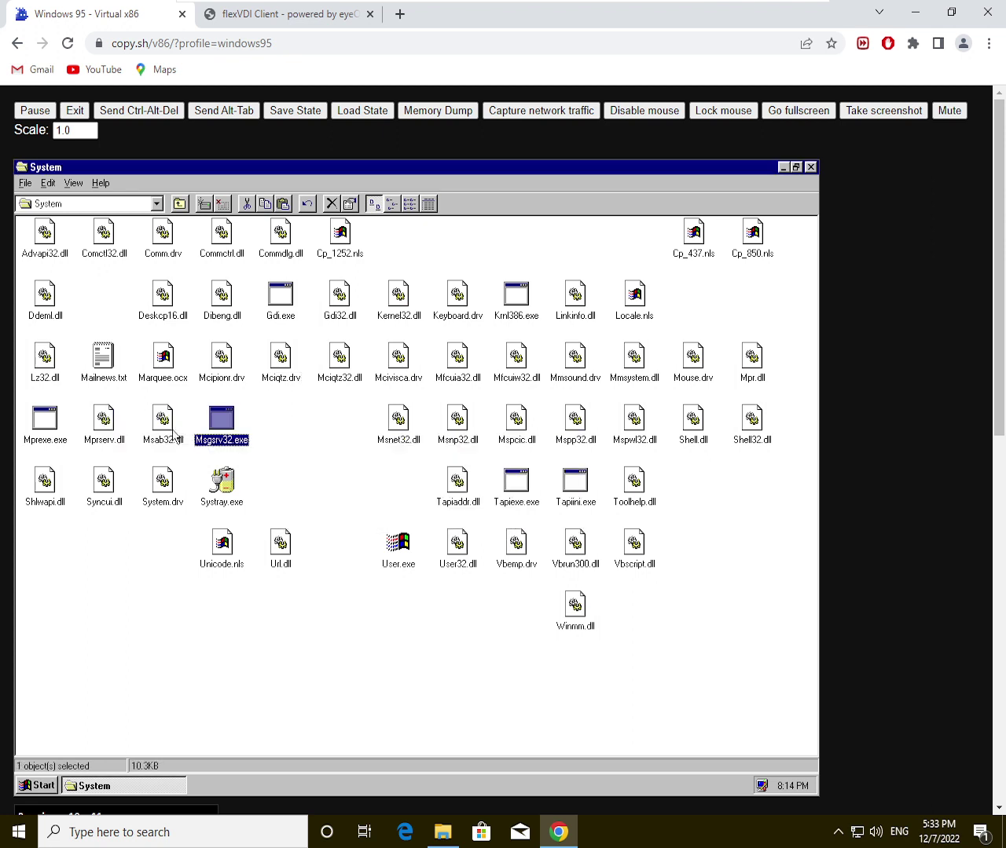
{"action": "left_click", "coordinate": [162, 437]}
{"action": "key", "text": "Delete"}
{"action": "key", "text": "Return"}
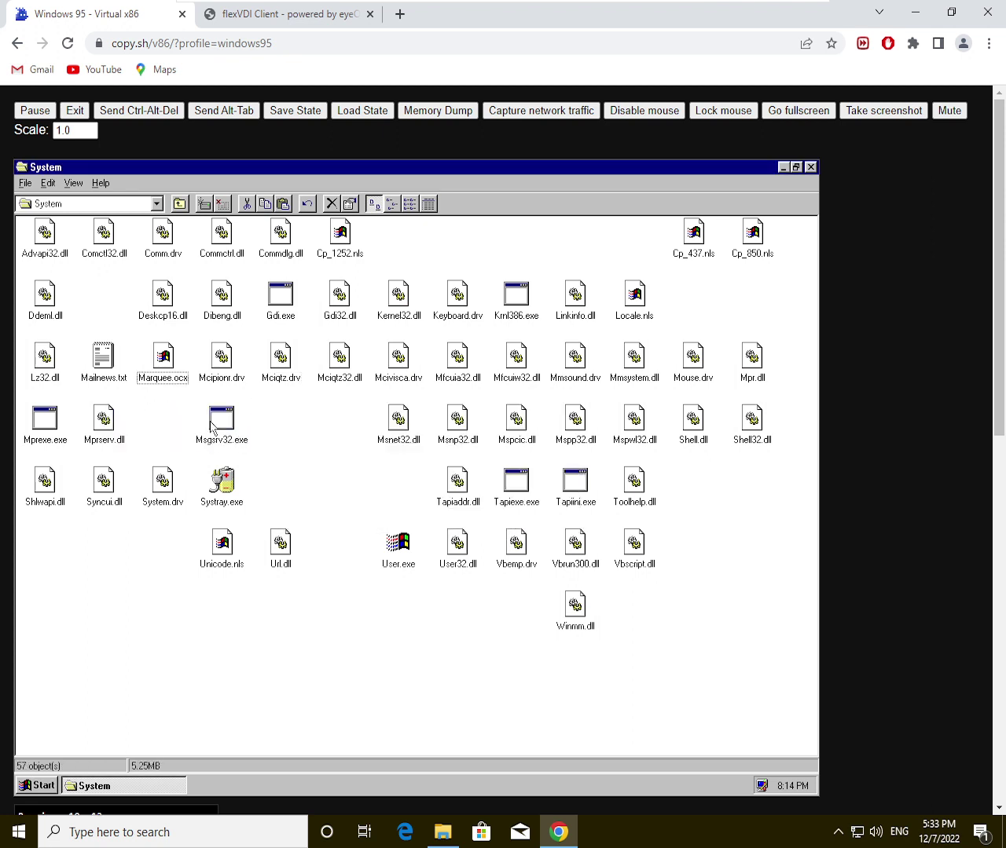
Step: Delete Marquee.ocx and Mailnews.txt from the System folder
{"action": "left_click", "coordinate": [172, 383]}
{"action": "key", "text": "Delete"}
{"action": "key", "text": "Return"}
{"action": "left_click", "coordinate": [117, 367]}
{"action": "key", "text": "Delete"}
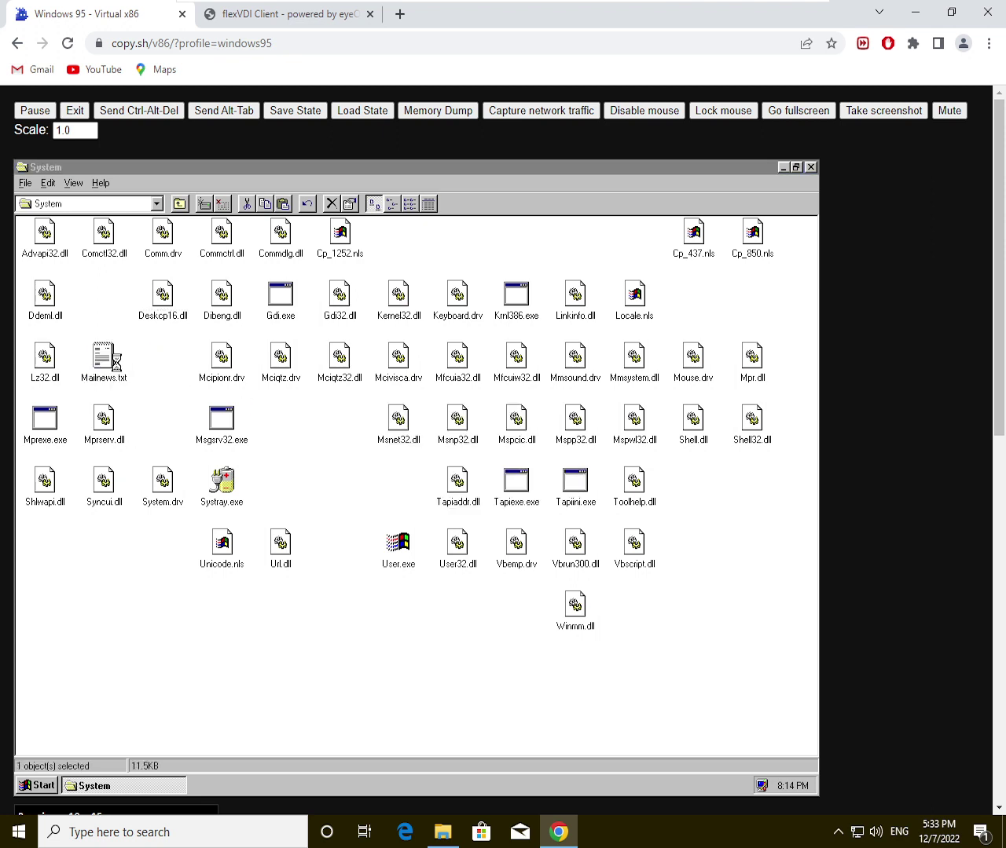
{"action": "key", "text": "Return"}
Step: Delete the driver files Mcipionr.drv and Mciqtz.drv
{"action": "left_click", "coordinate": [238, 377]}
{"action": "key", "text": "Delete"}
{"action": "key", "text": "Return"}
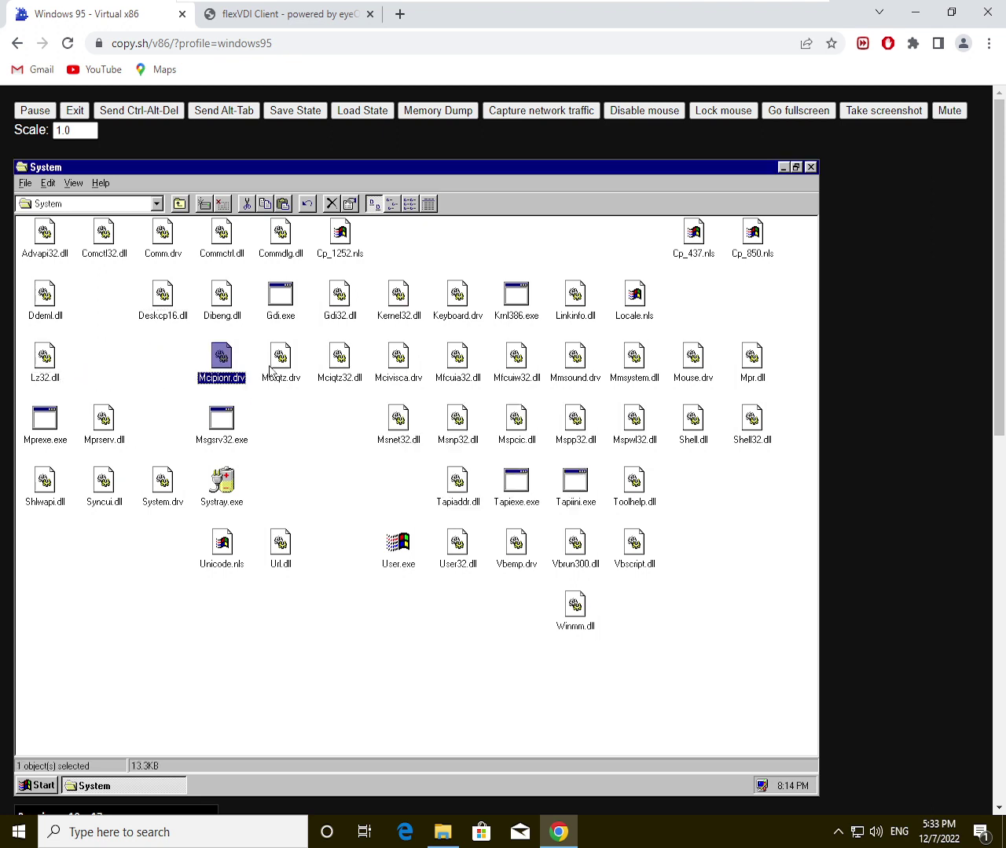
{"action": "left_click", "coordinate": [281, 362]}
{"action": "key", "text": "Delete"}
{"action": "key", "text": "Return"}
Step: Delete Mciqtz32.dll and Mcivisca.drv from the System folder
{"action": "left_click", "coordinate": [322, 371]}
{"action": "key", "text": "Delete"}
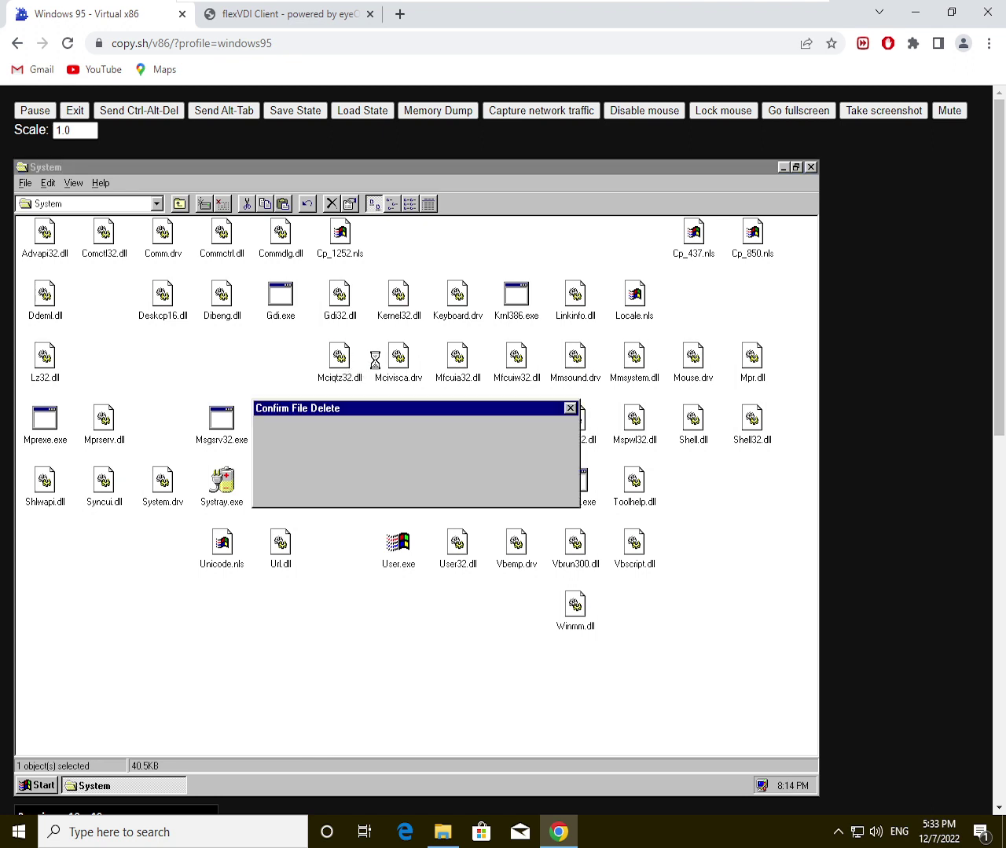
{"action": "key", "text": "Return"}
{"action": "left_click", "coordinate": [405, 360]}
{"action": "key", "text": "Delete"}
{"action": "key", "text": "Return"}
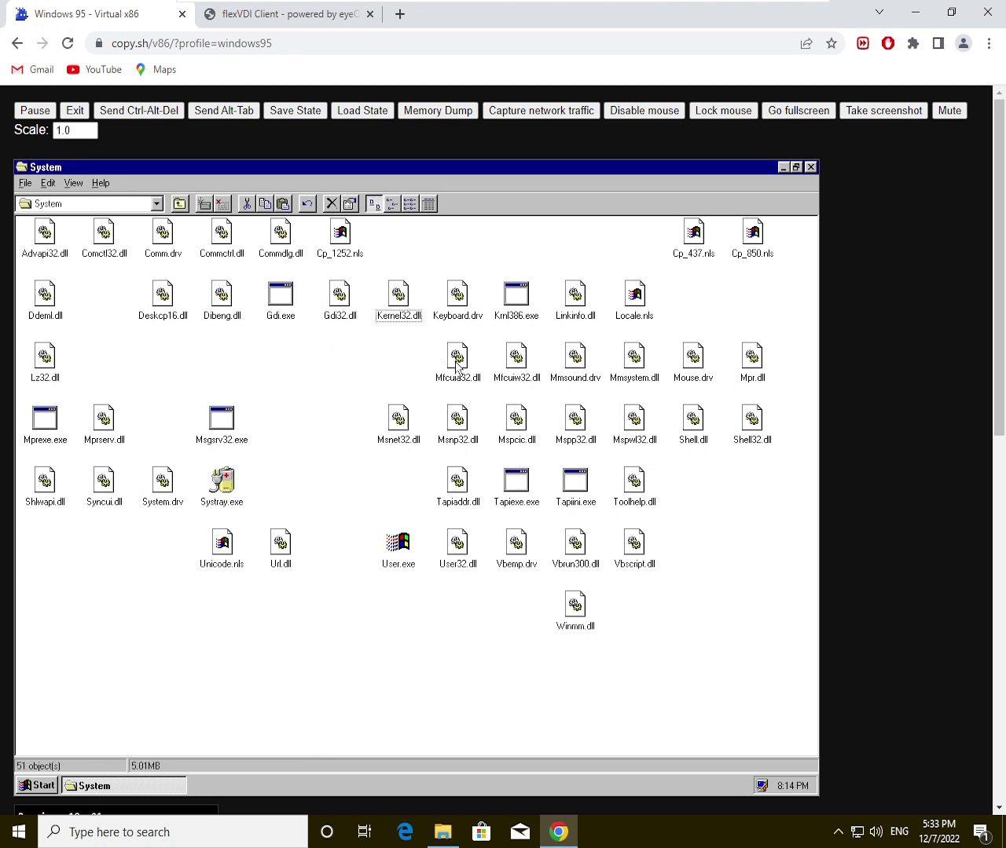
Step: Delete Mfcuia32.dll and Mfcuiw32.dll from the System folder
{"action": "left_click", "coordinate": [456, 359]}
{"action": "key", "text": "Delete"}
{"action": "key", "text": "Return"}
{"action": "left_click", "coordinate": [516, 361]}
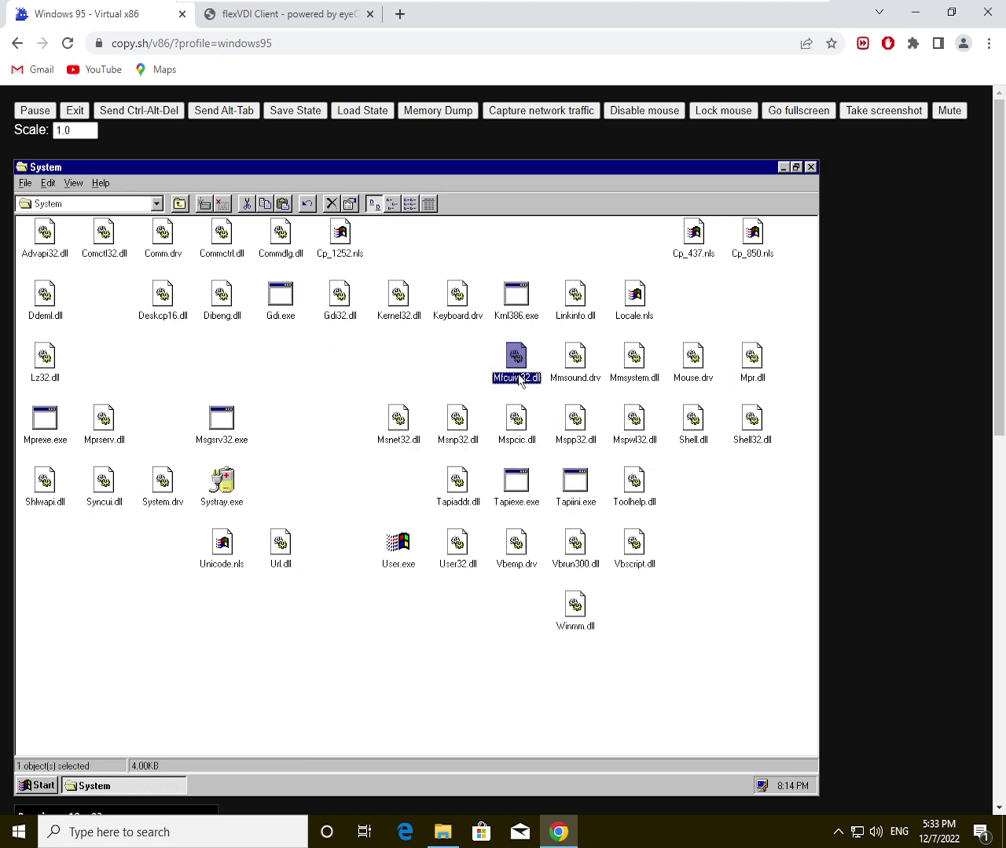
{"action": "key", "text": "Delete"}
{"action": "key", "text": "Return"}
Step: Try twice to delete the driver file Mmsound.drv
{"action": "left_click", "coordinate": [575, 360]}
{"action": "key", "text": "Delete"}
{"action": "key", "text": "Return"}
{"action": "key", "text": "Return"}
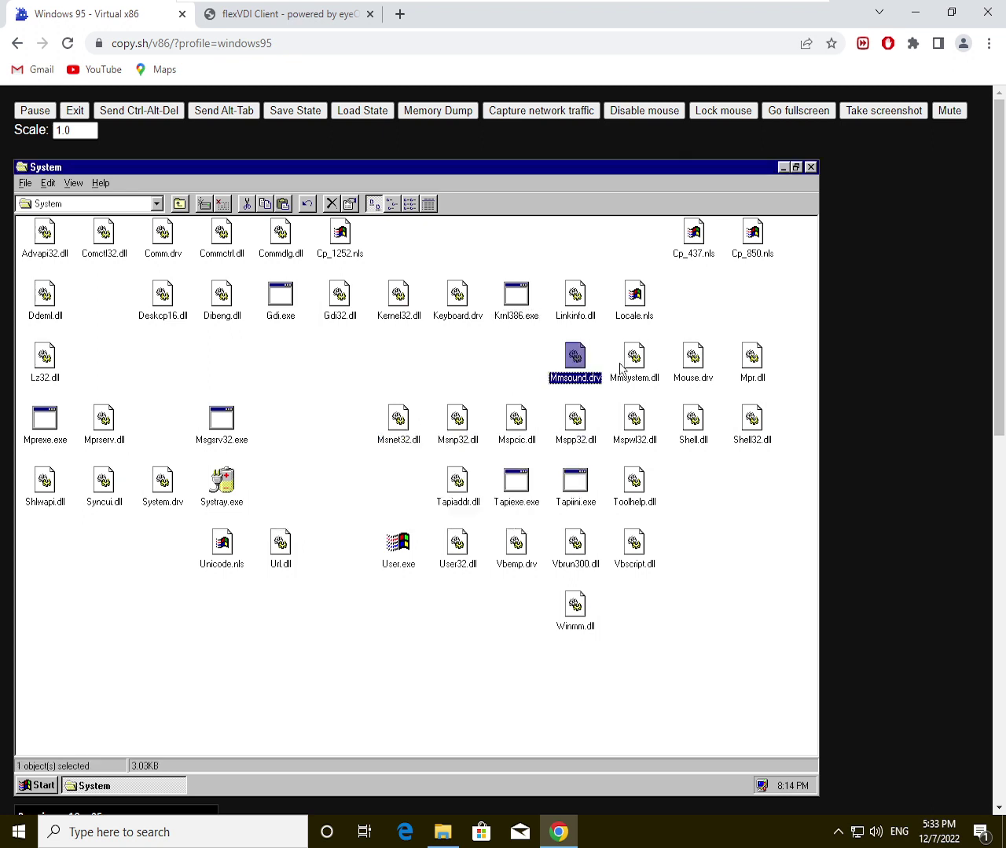
{"action": "key", "text": "Delete"}
{"action": "key", "text": "Return"}
{"action": "key", "text": "Return"}
Step: Try to delete Mmsystem.dll, Mouse.drv and Mpr.dll one by one
{"action": "left_click", "coordinate": [637, 368]}
{"action": "key", "text": "Delete"}
{"action": "key", "text": "Return"}
{"action": "key", "text": "Return"}
{"action": "left_click", "coordinate": [691, 365]}
{"action": "key", "text": "Delete"}
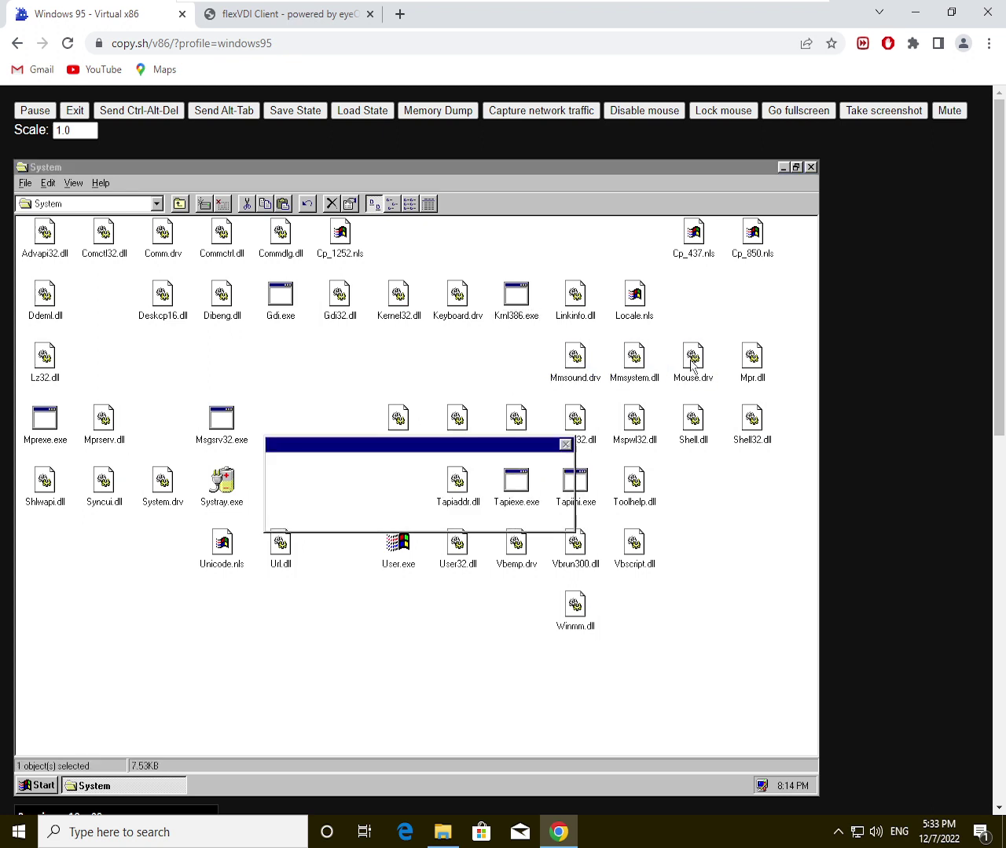
{"action": "key", "text": "Return"}
{"action": "left_click", "coordinate": [762, 358]}
{"action": "key", "text": "Delete"}
{"action": "key", "text": "Return"}
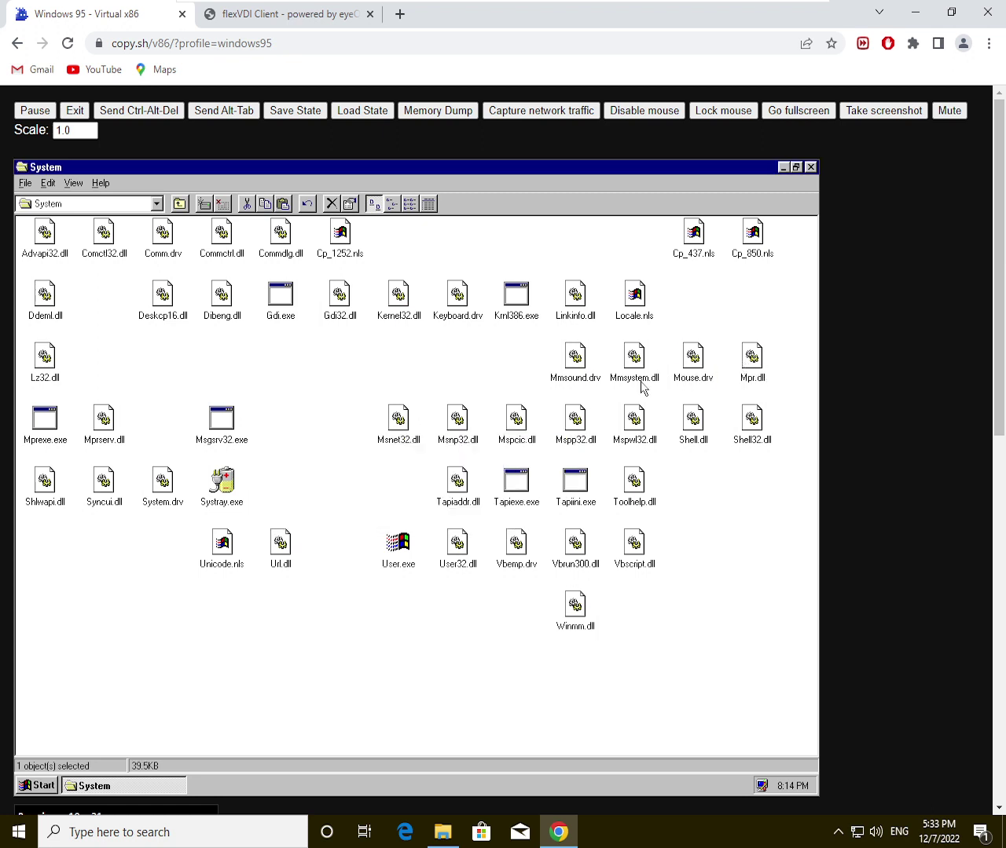
Step: Delete Lz32.dll by sending it to the Recycle Bin
{"action": "left_click", "coordinate": [40, 358]}
{"action": "key", "text": "Delete"}
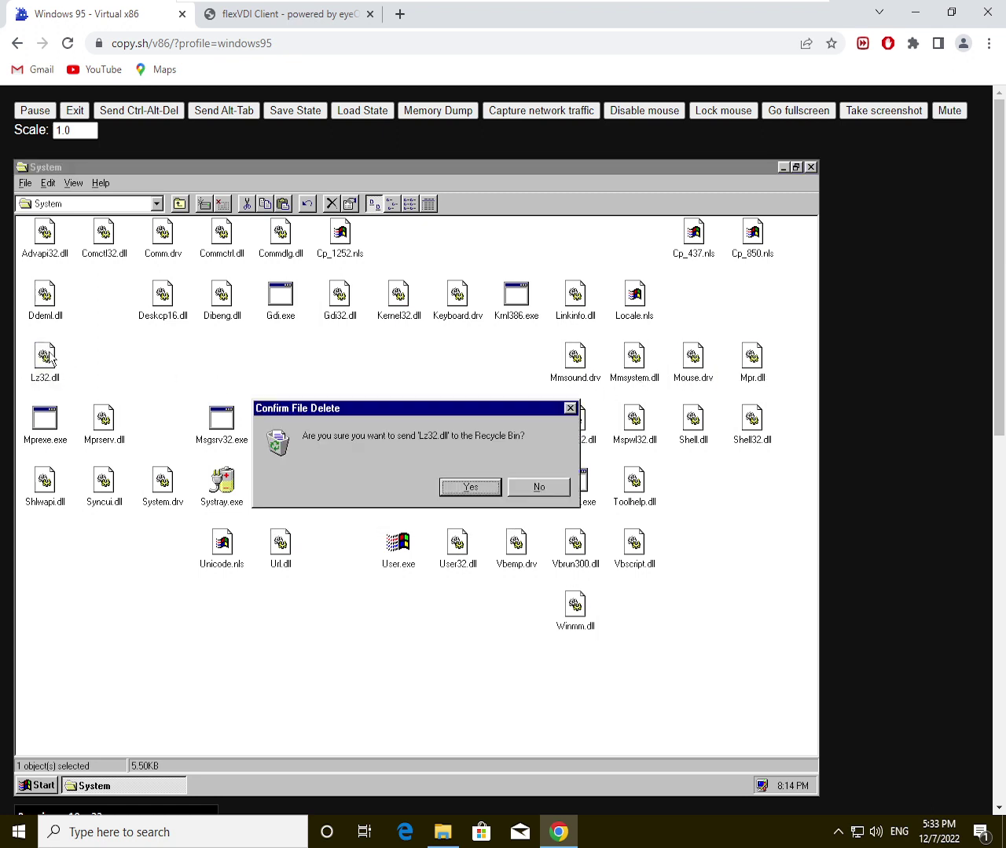
{"action": "key", "text": "Return"}
Step: Try to delete Ddeml.dll again, as well as Advapi32.dll
{"action": "left_click", "coordinate": [44, 306]}
{"action": "key", "text": "Delete"}
{"action": "key", "text": "Return"}
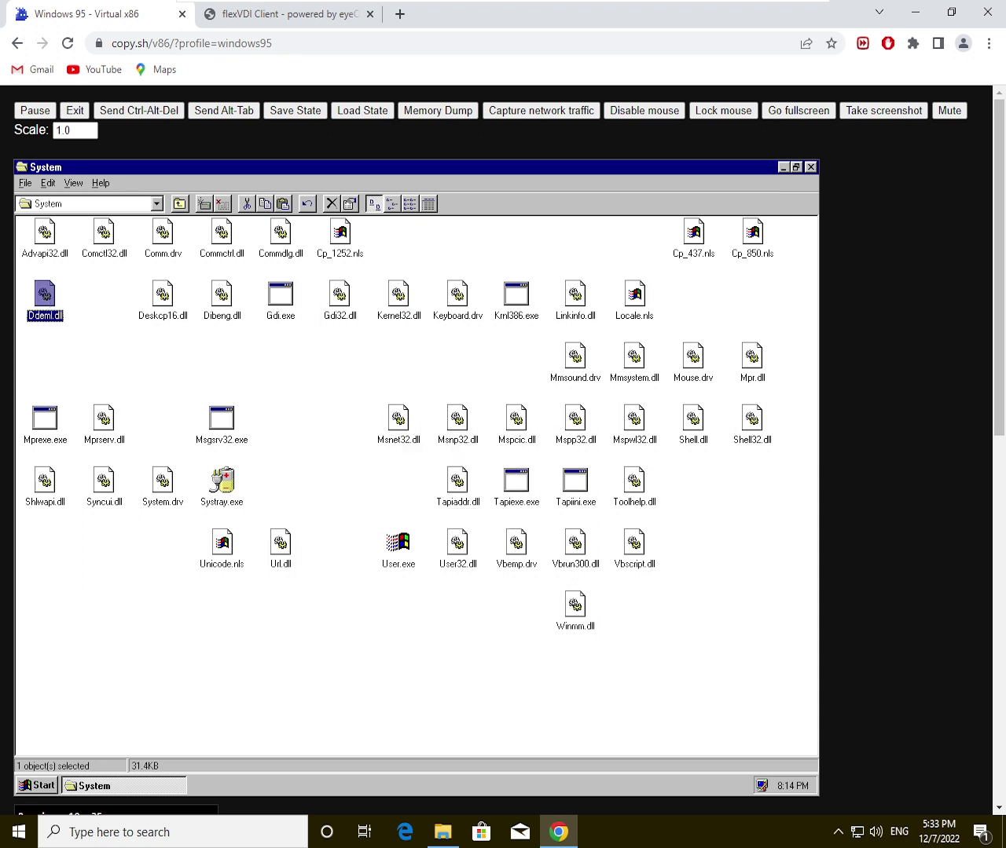
{"action": "left_click", "coordinate": [47, 245]}
{"action": "key", "text": "Delete"}
{"action": "key", "text": "Return"}
{"action": "key", "text": "Return"}
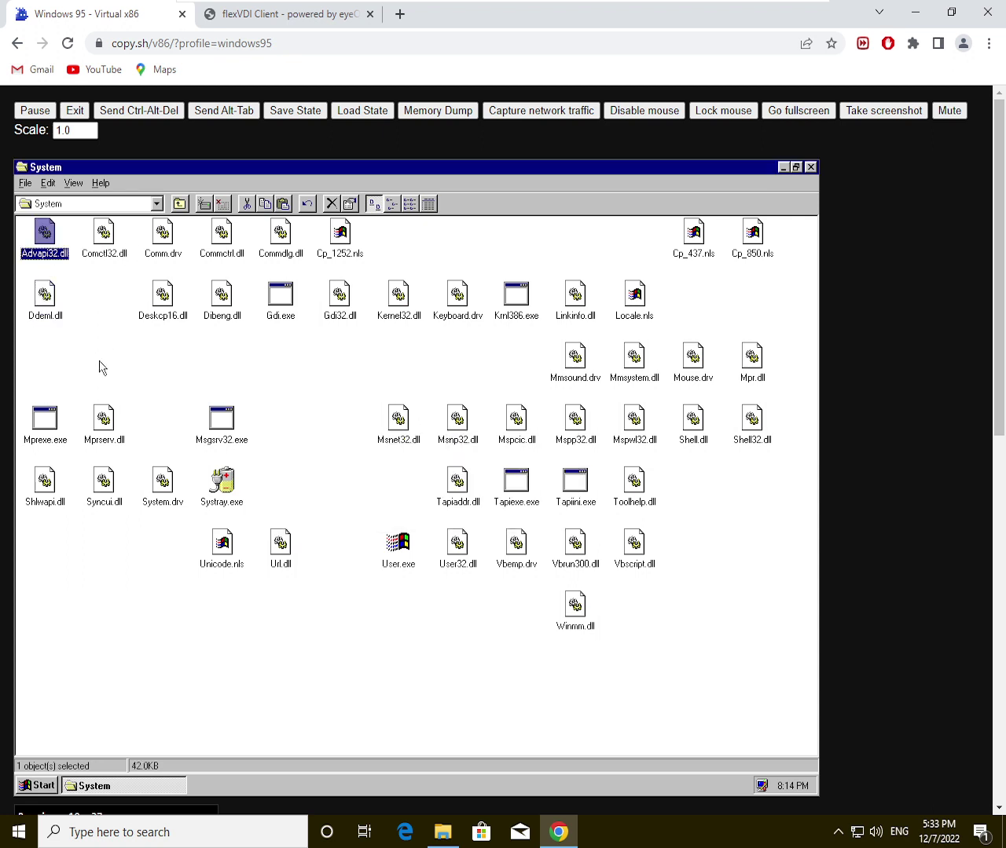
Step: Try to delete Shlwapi.dll, Syncui.dll and System.drv one by one
{"action": "left_click", "coordinate": [45, 477]}
{"action": "key", "text": "Delete"}
{"action": "key", "text": "Return"}
{"action": "key", "text": "Return"}
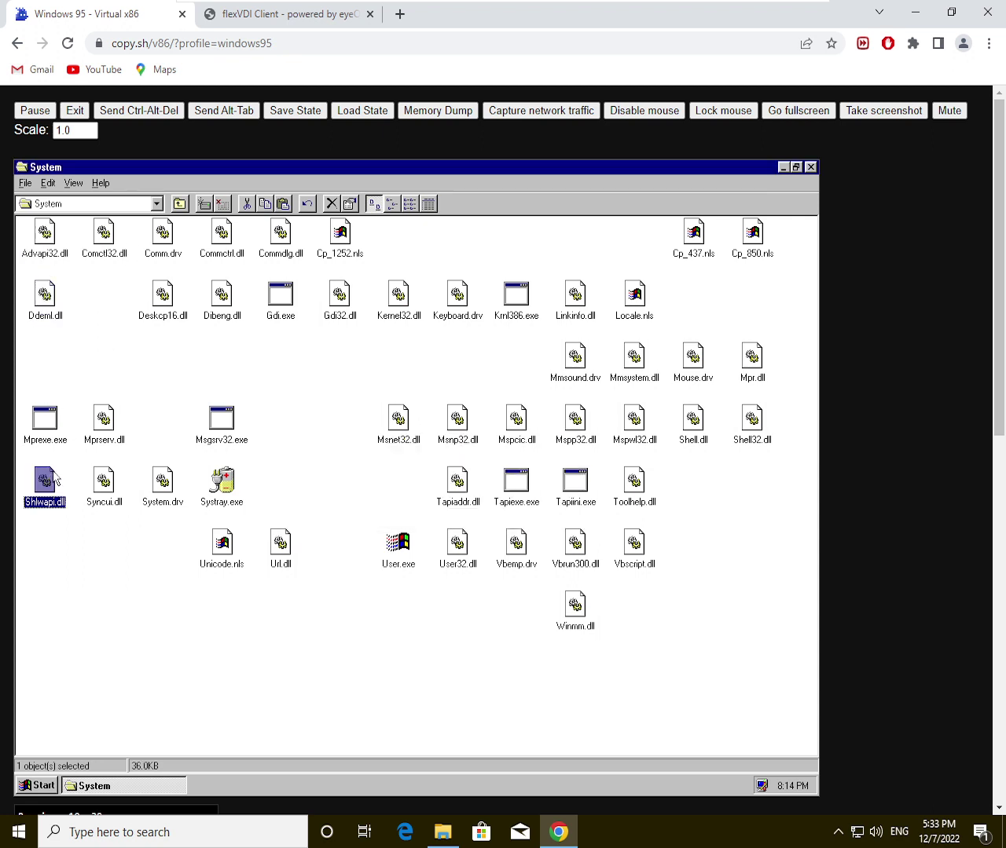
{"action": "left_click", "coordinate": [106, 481]}
{"action": "key", "text": "Delete"}
{"action": "key", "text": "Return"}
{"action": "left_click", "coordinate": [163, 482]}
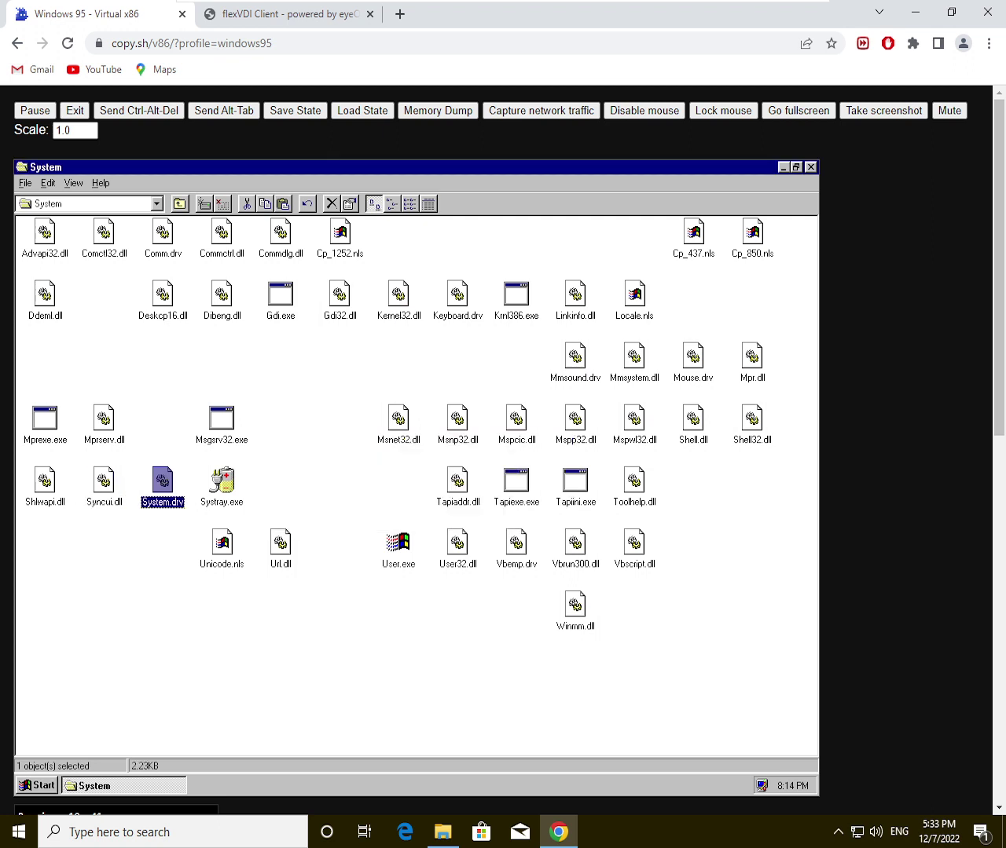
{"action": "key", "text": "Delete"}
{"action": "key", "text": "Return"}
Step: Try to delete Mprserv.dll, Url.dll and Winmm.dll one by one
{"action": "left_click", "coordinate": [105, 420]}
{"action": "key", "text": "Delete"}
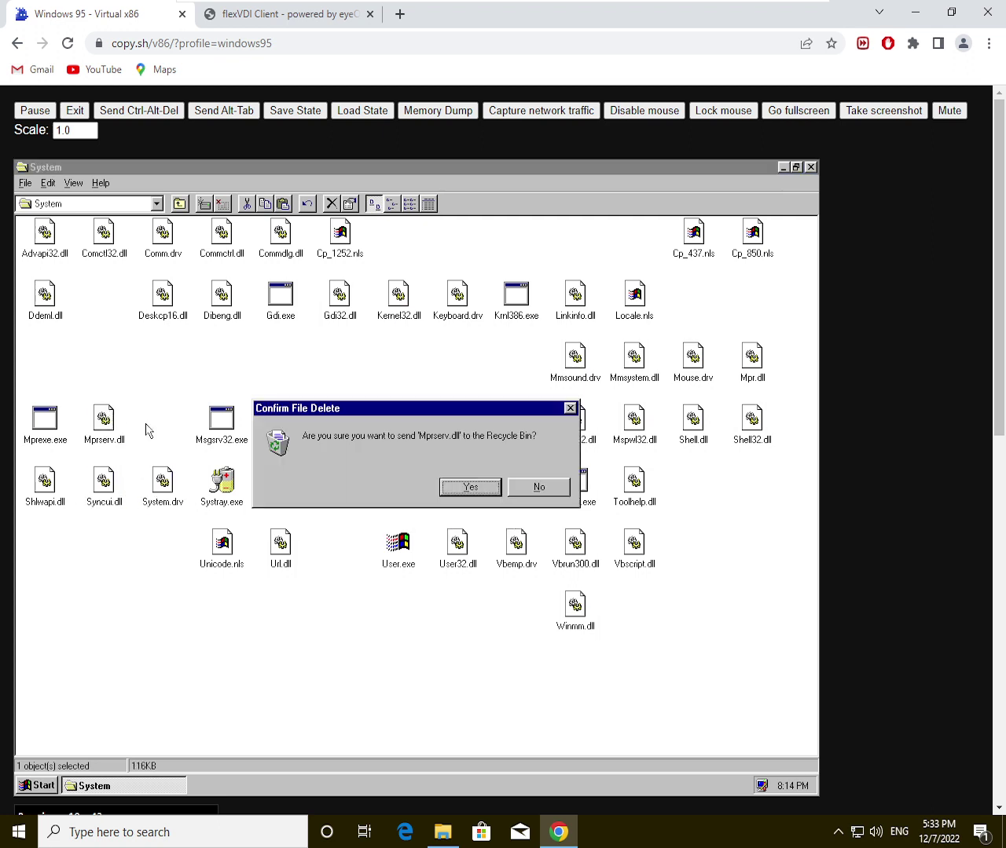
{"action": "key", "text": "Return"}
{"action": "key", "text": "Return"}
{"action": "left_click", "coordinate": [283, 548]}
{"action": "key", "text": "Delete"}
{"action": "key", "text": "Return"}
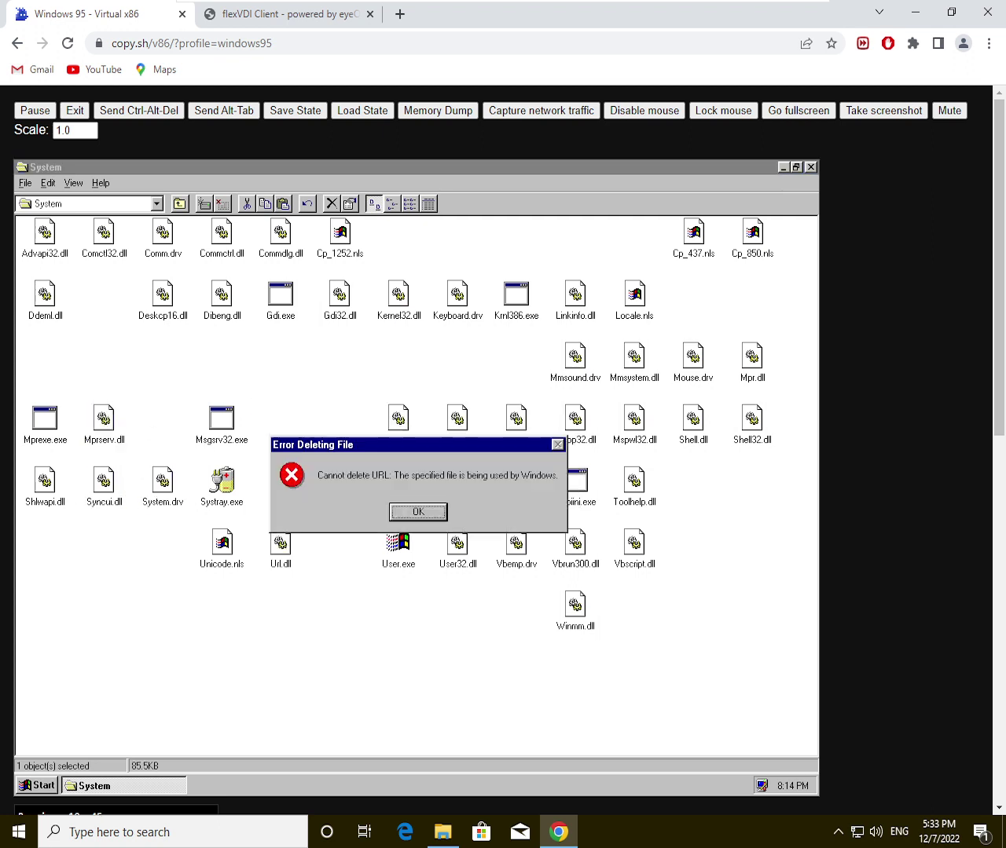
{"action": "key", "text": "Return"}
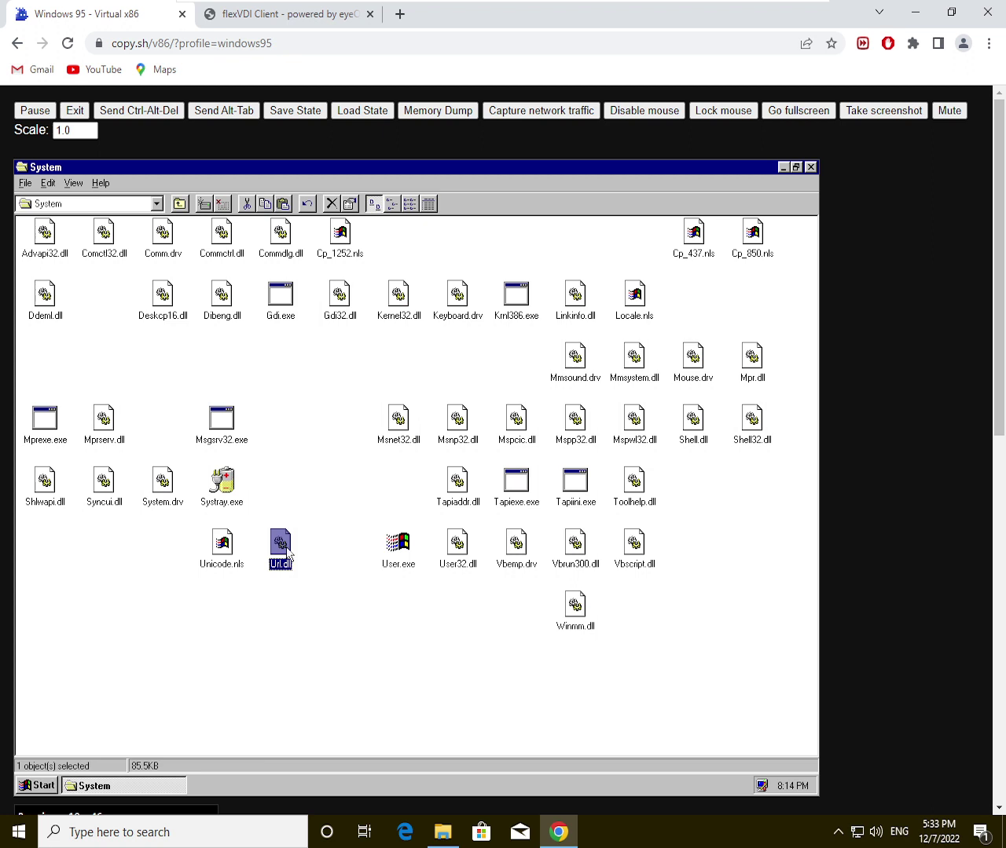
{"action": "left_click", "coordinate": [575, 607]}
{"action": "key", "text": "Delete"}
{"action": "key", "text": "Return"}
Step: Delete Vbscript.dll and Vbrun300.dll from the System folder
{"action": "left_click", "coordinate": [633, 550]}
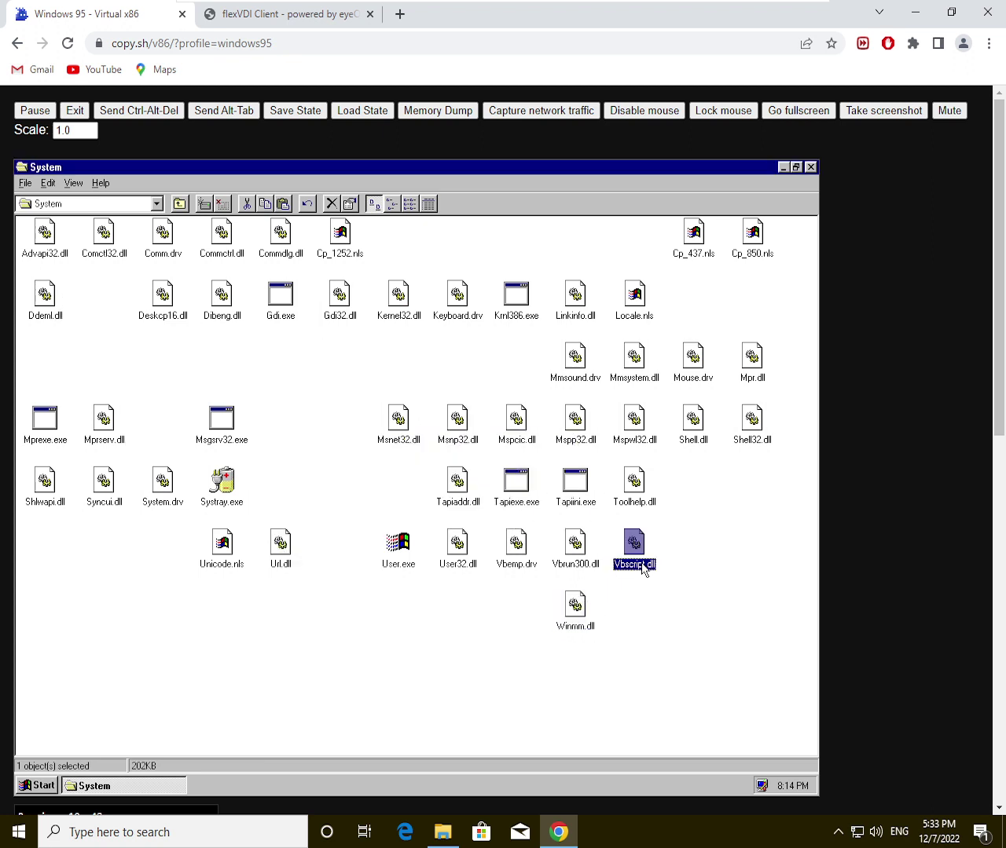
{"action": "key", "text": "Delete"}
{"action": "key", "text": "Return"}
{"action": "left_click", "coordinate": [568, 550]}
{"action": "key", "text": "Delete"}
{"action": "key", "text": "Return"}
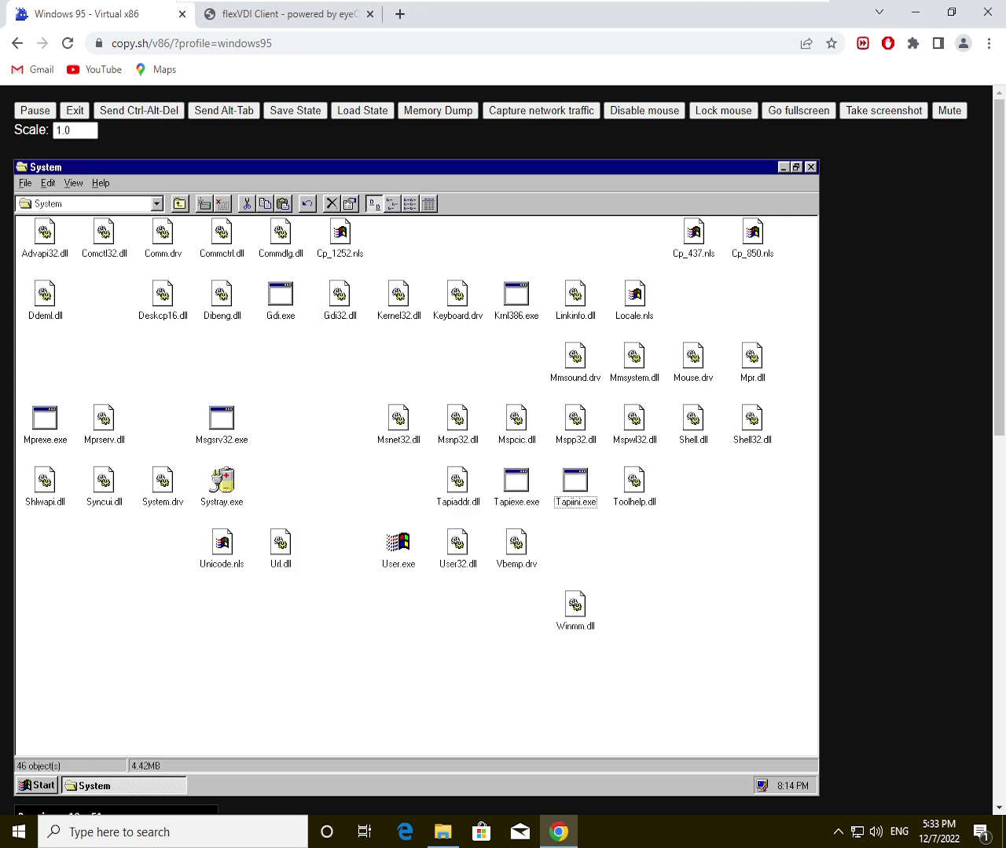
Step: Try to delete Vbemp.drv, User32.dll and User.exe one by one from the System folder
{"action": "left_click", "coordinate": [516, 550]}
{"action": "key", "text": "Delete"}
{"action": "key", "text": "Return"}
{"action": "key", "text": "Return"}
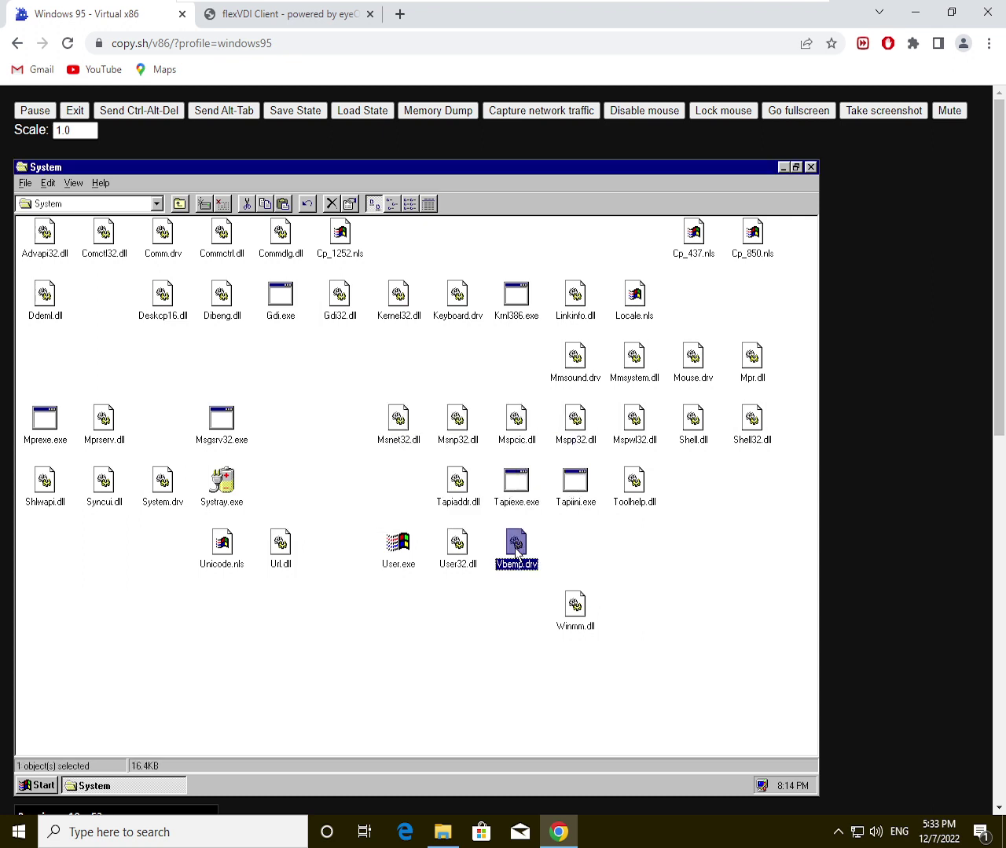
{"action": "key", "text": "Left"}
{"action": "key", "text": "Return"}
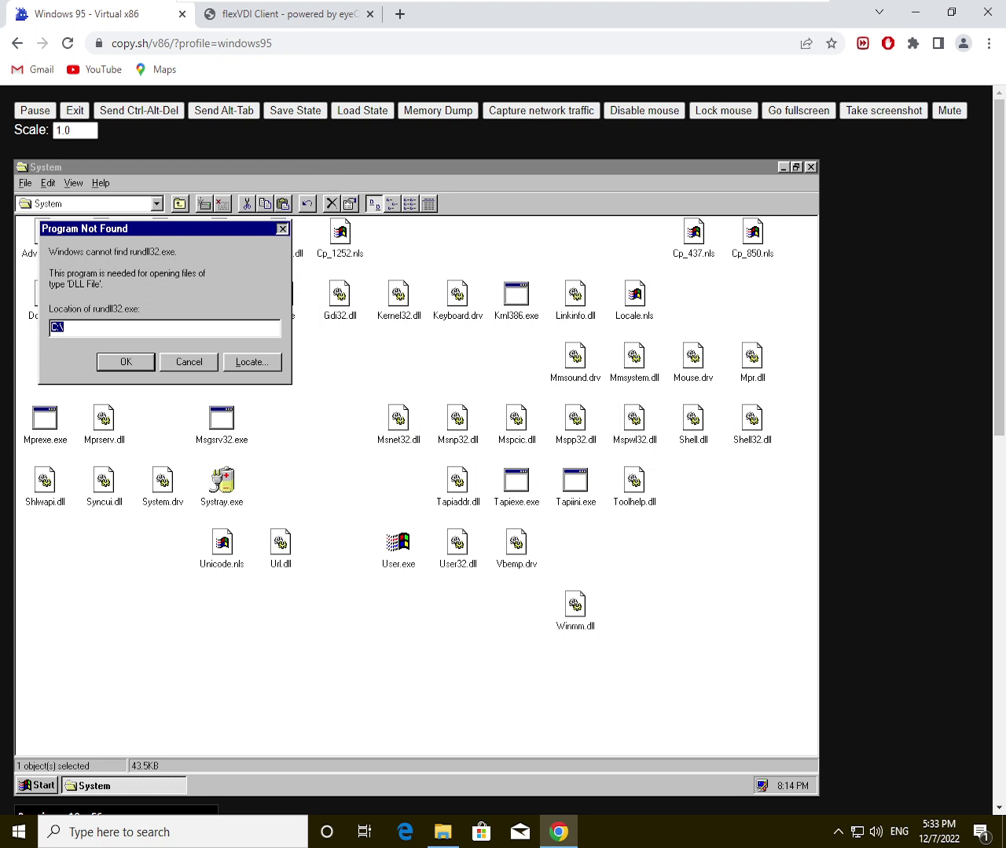
{"action": "left_click", "coordinate": [282, 228]}
{"action": "key", "text": "Delete"}
{"action": "key", "text": "Return"}
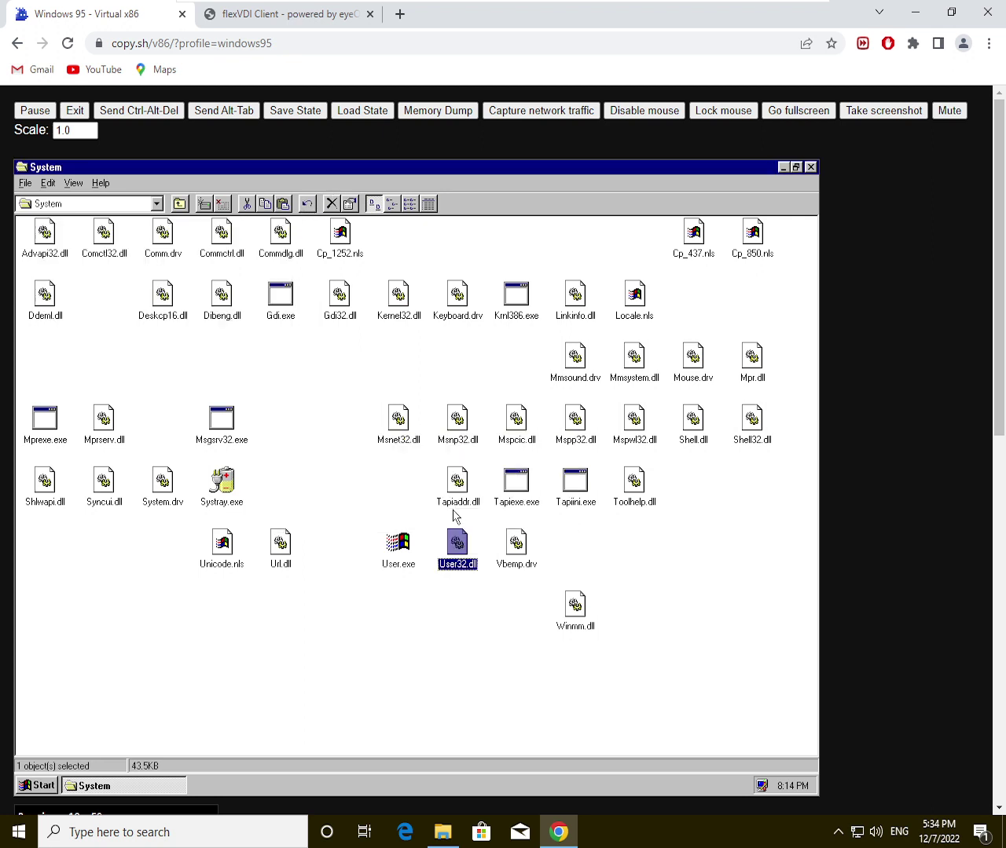
{"action": "key", "text": "Left"}
{"action": "key", "text": "Delete"}
{"action": "key", "text": "Return"}
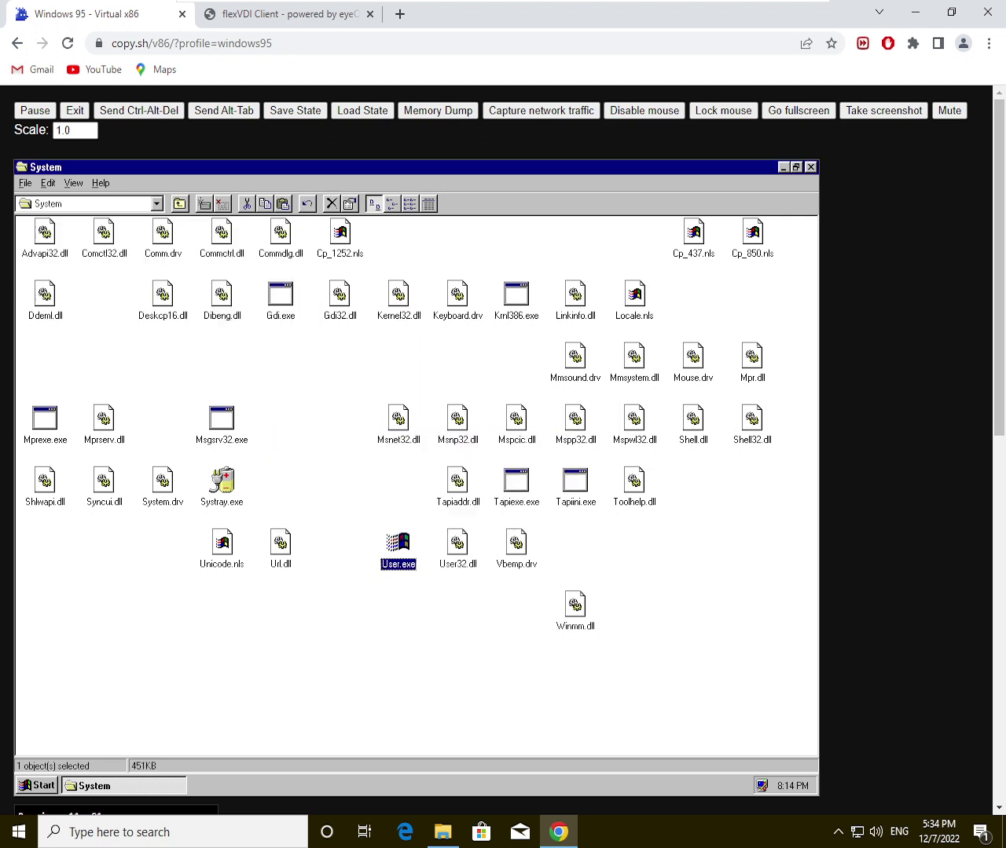
Step: Delete Tapiaddr.dll and Mspcic.dll from the System folder
{"action": "key", "text": "Up"}
{"action": "key", "text": "Delete"}
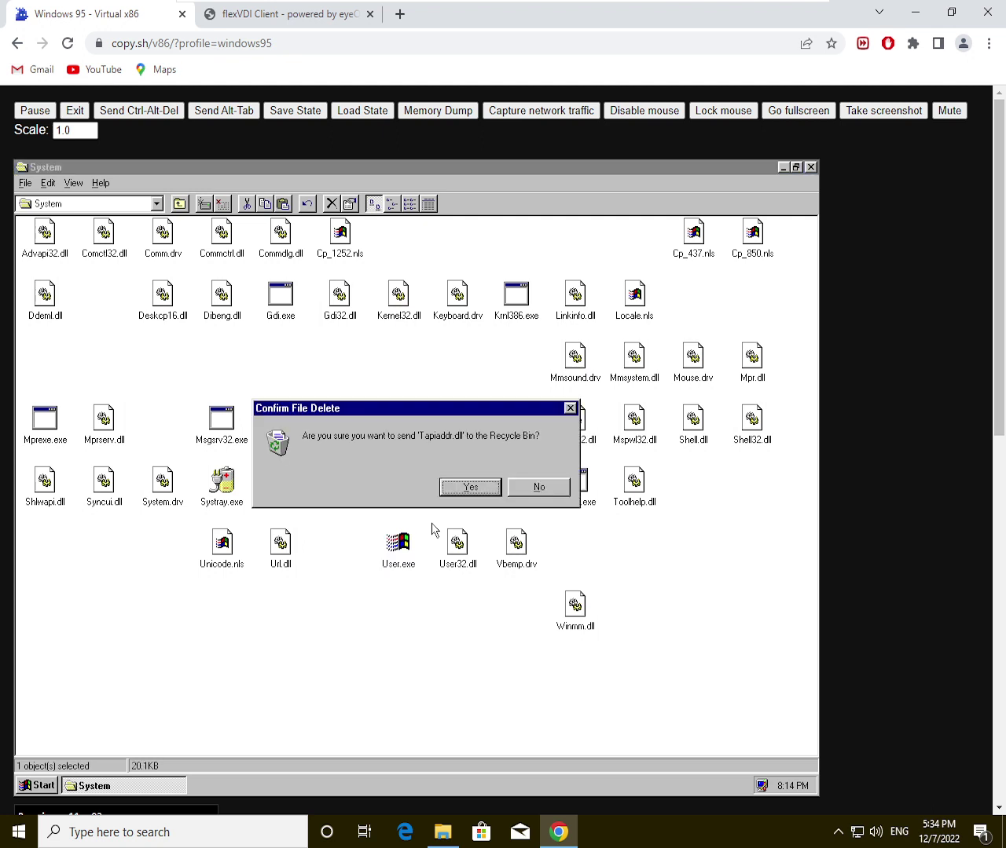
{"action": "key", "text": "Return"}
{"action": "key", "text": "Right"}
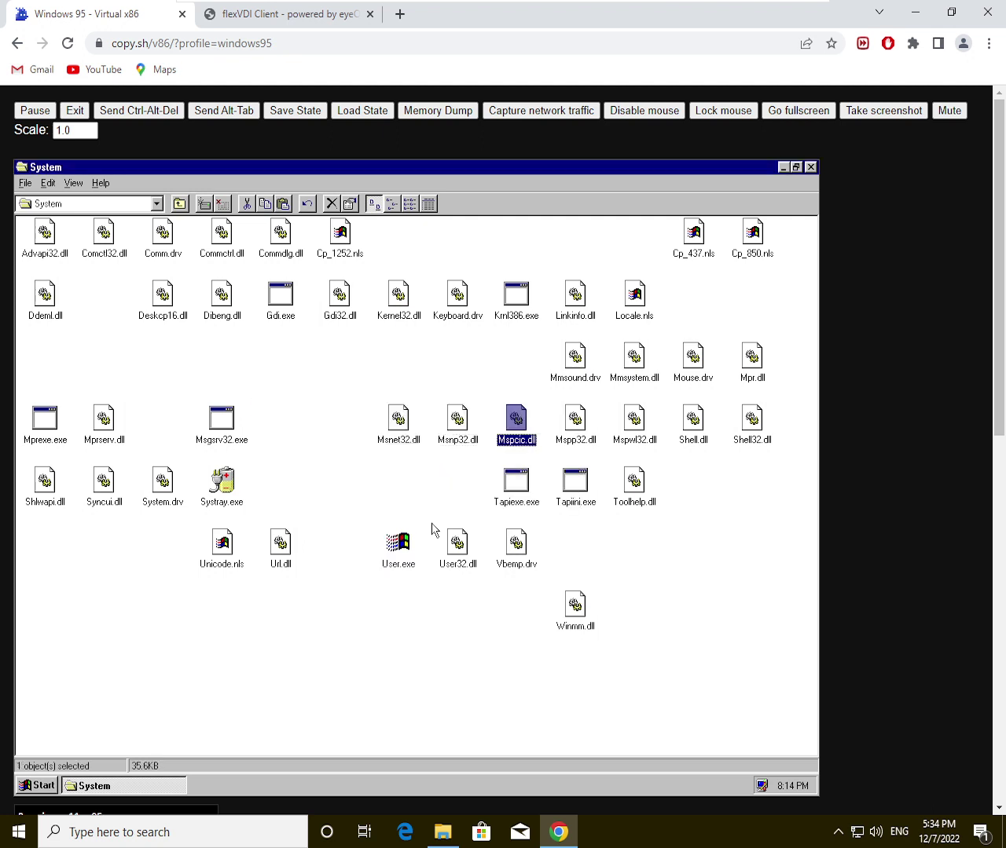
{"action": "key", "text": "Delete"}
{"action": "key", "text": "Return"}
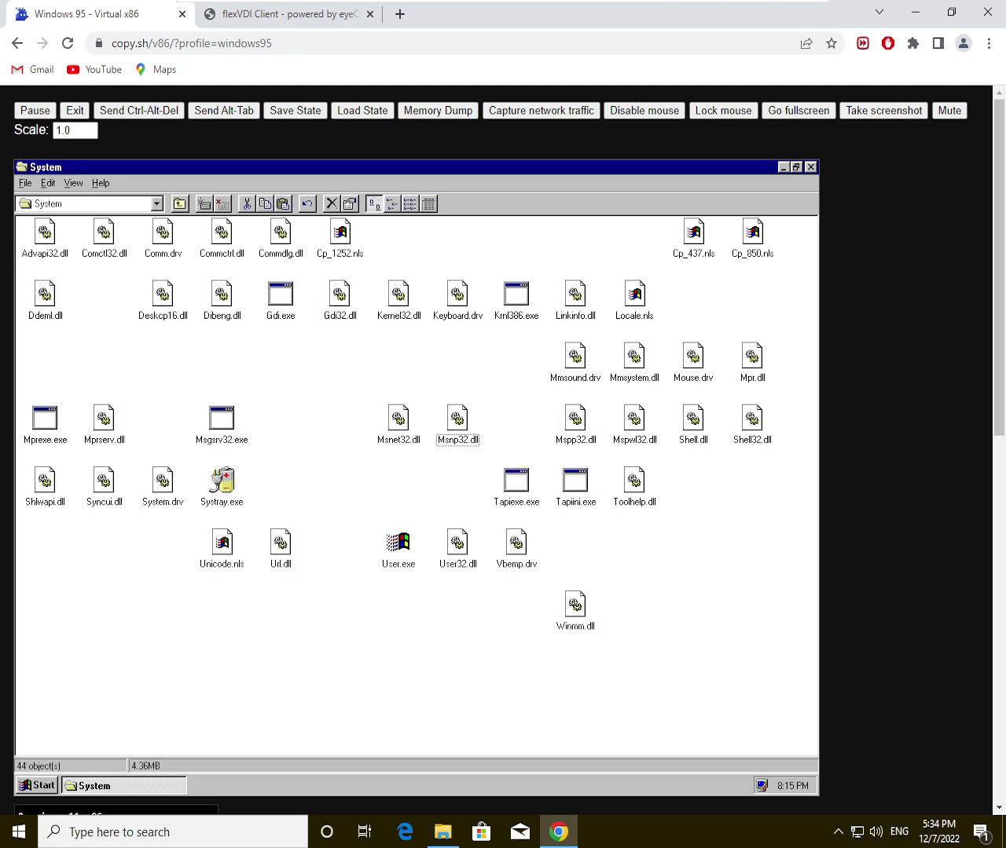
Step: Try to delete Msnp32.dll and Msnet32.dll one after the other, leaving nothing selected
{"action": "left_click", "coordinate": [455, 428]}
{"action": "key", "text": "Delete"}
{"action": "key", "text": "Return"}
{"action": "key", "text": "Return"}
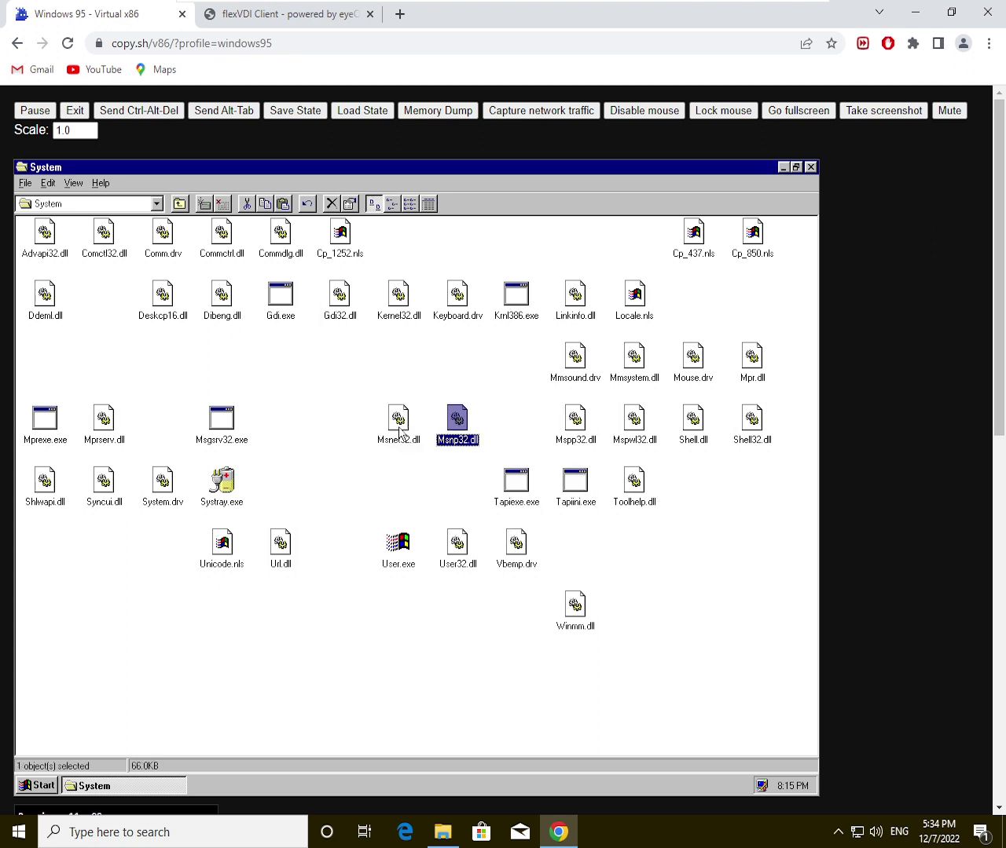
{"action": "left_click", "coordinate": [399, 425]}
{"action": "key", "text": "Delete"}
{"action": "key", "text": "Return"}
{"action": "key", "text": "Return"}
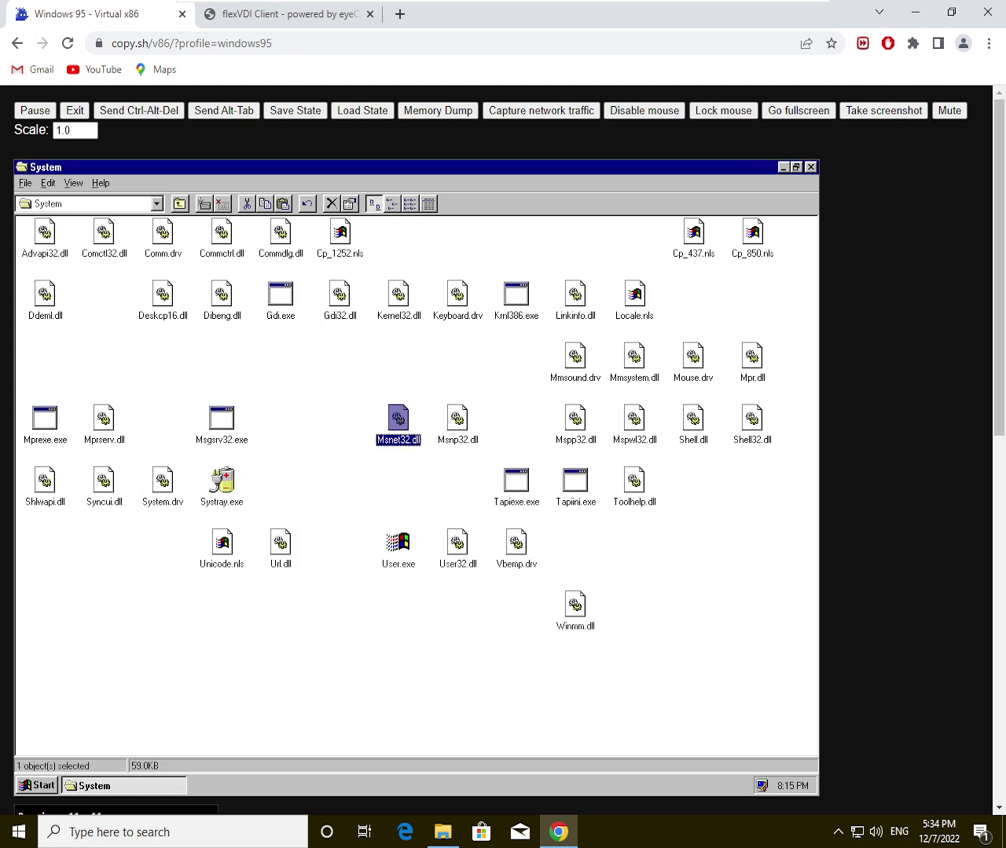
{"action": "left_click", "coordinate": [541, 492]}
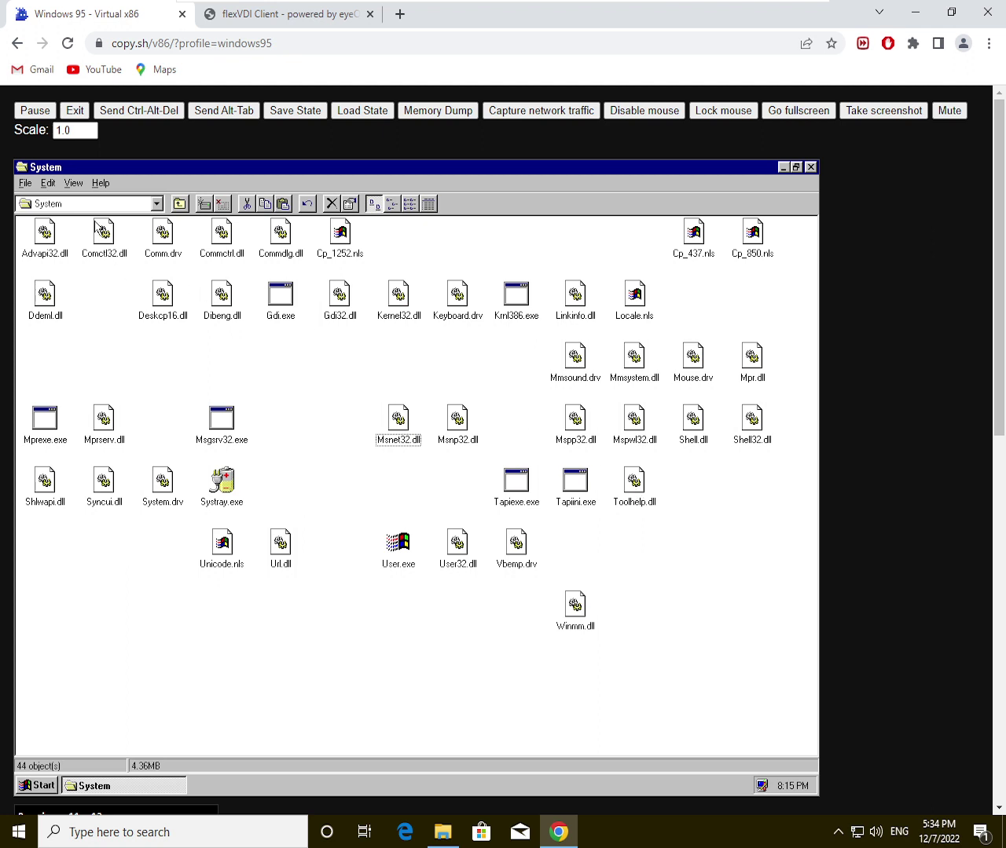
Step: Go to the root of drive C: and check the drive's used and free space in its properties
{"action": "left_click", "coordinate": [69, 205]}
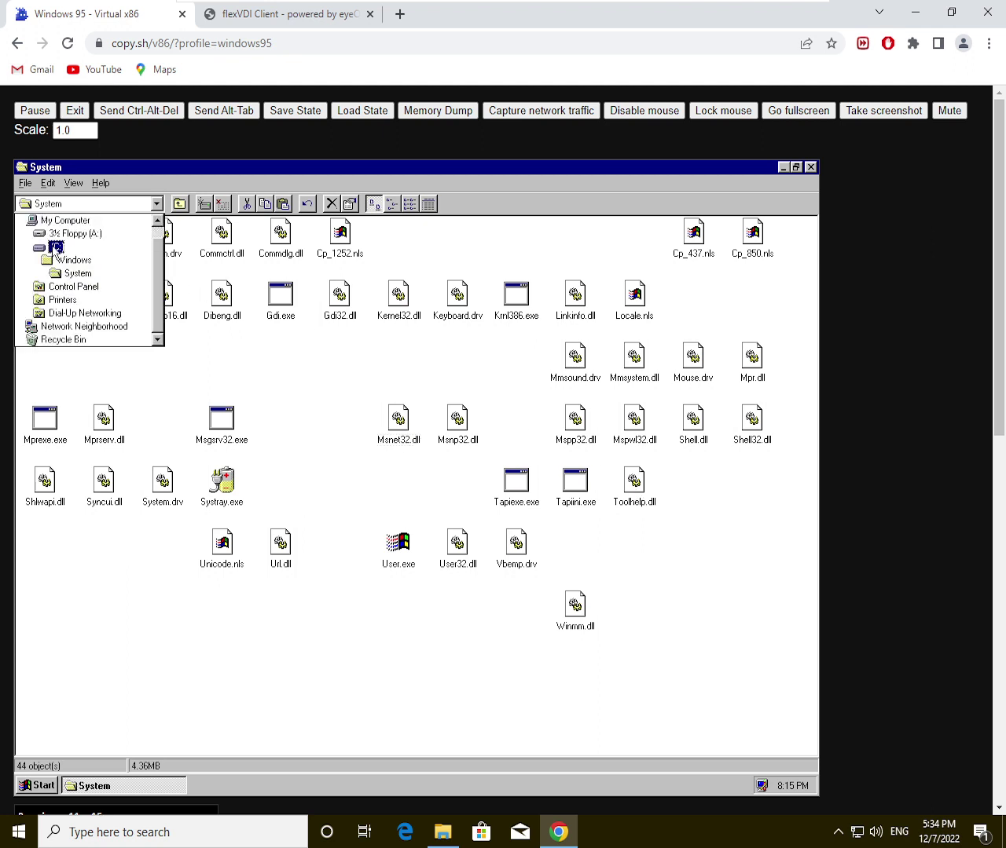
{"action": "left_click", "coordinate": [63, 249]}
{"action": "right_click", "coordinate": [156, 278]}
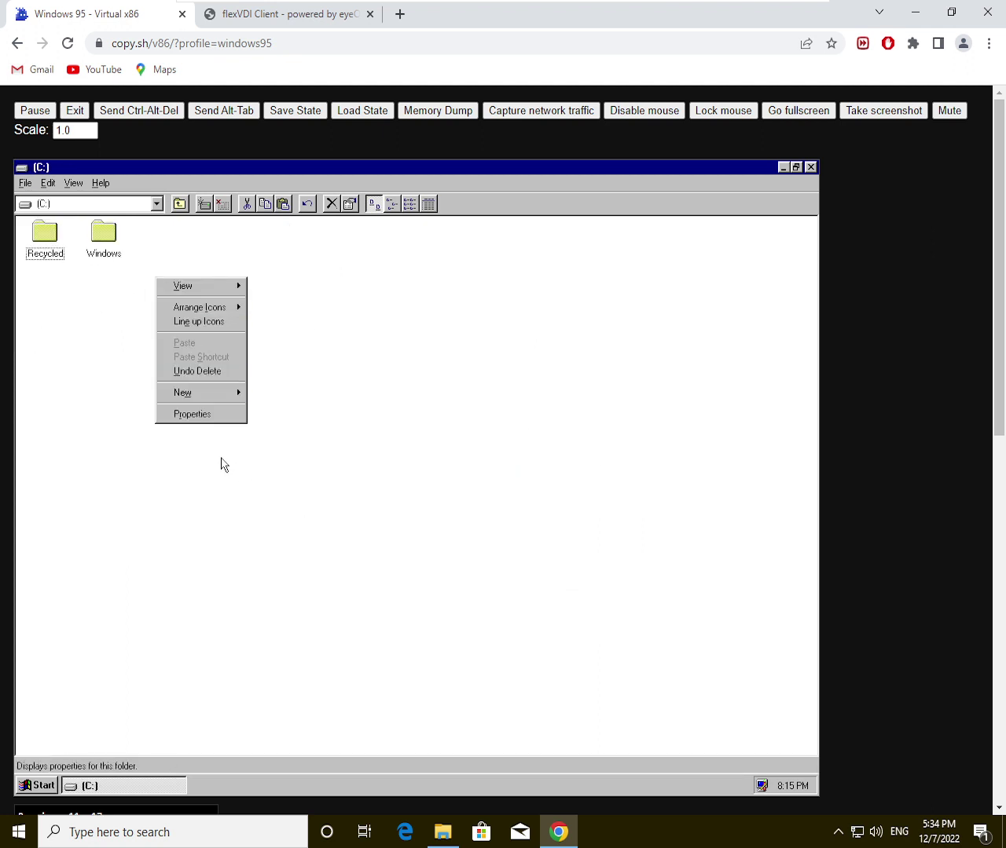
{"action": "left_click", "coordinate": [184, 417]}
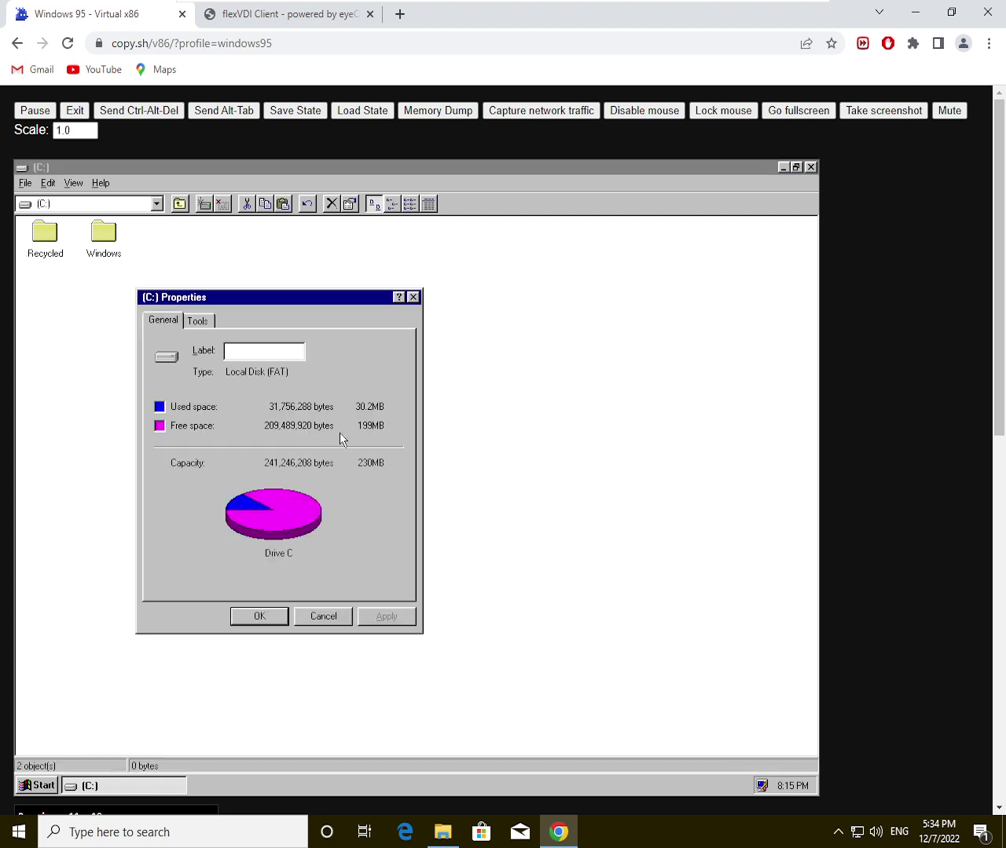
{"action": "left_click", "coordinate": [131, 334]}
Step: Open the Recycled folder on drive C: and delete all its files, confirming the removal of programs for all
{"action": "double_click", "coordinate": [47, 248]}
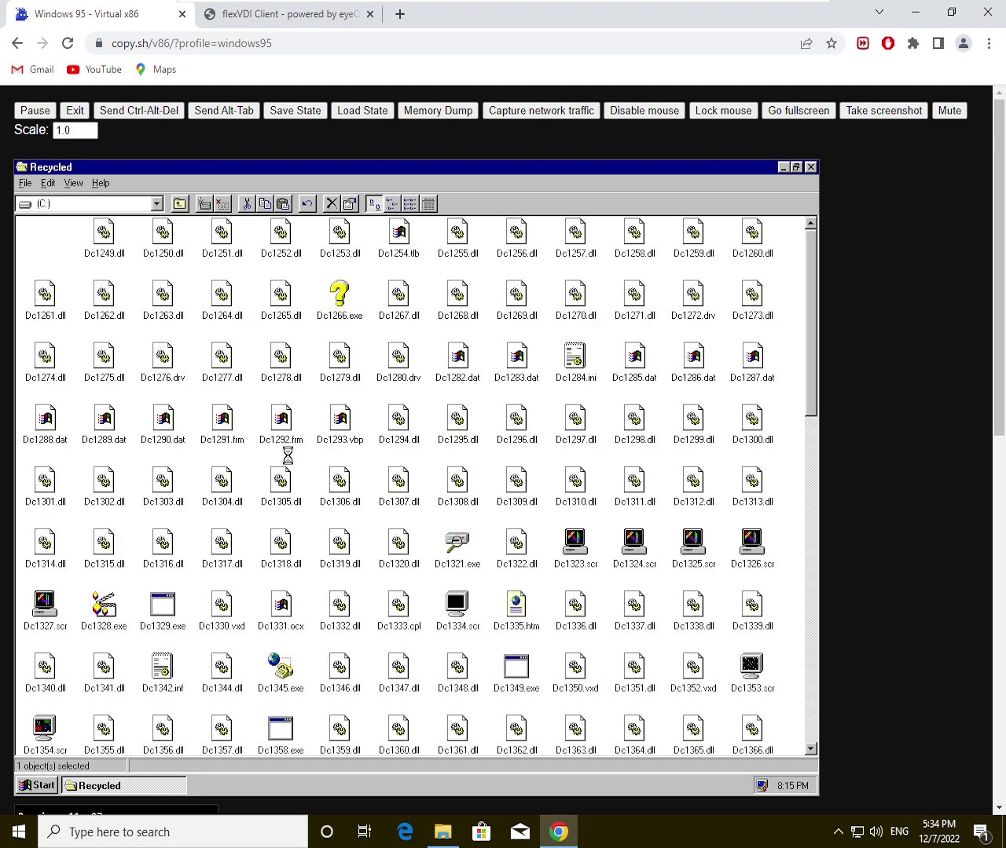
{"action": "key", "text": "ctrl+a"}
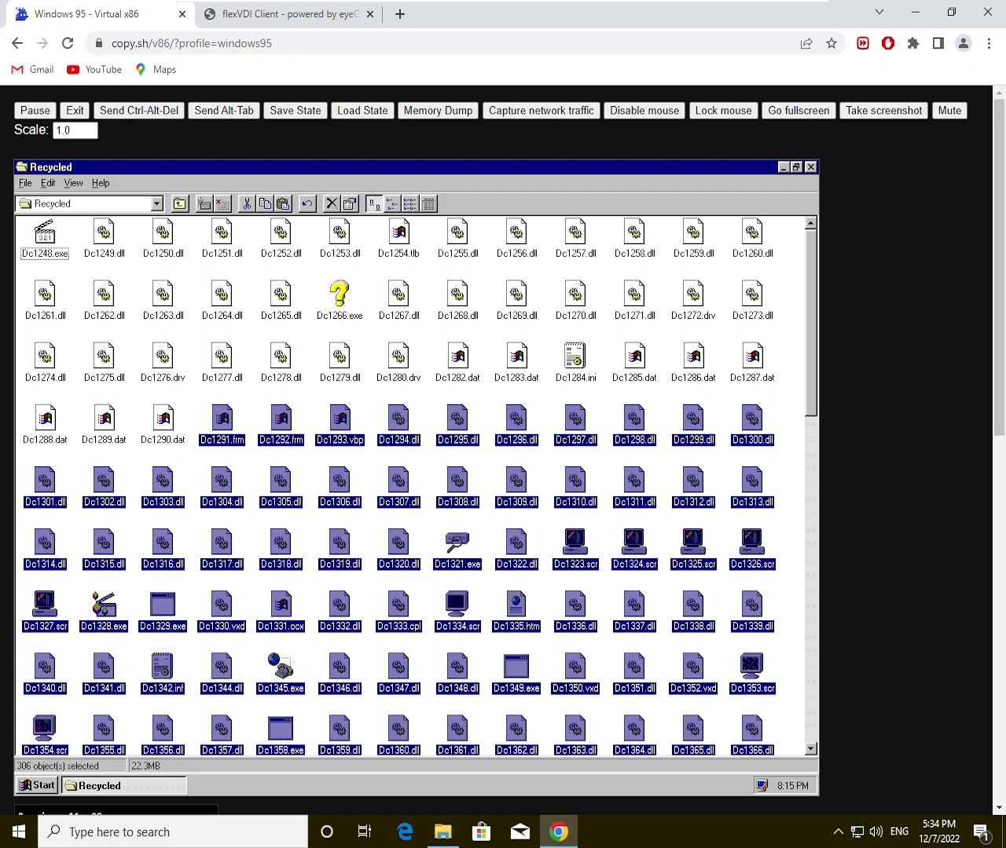
{"action": "key", "text": "Delete"}
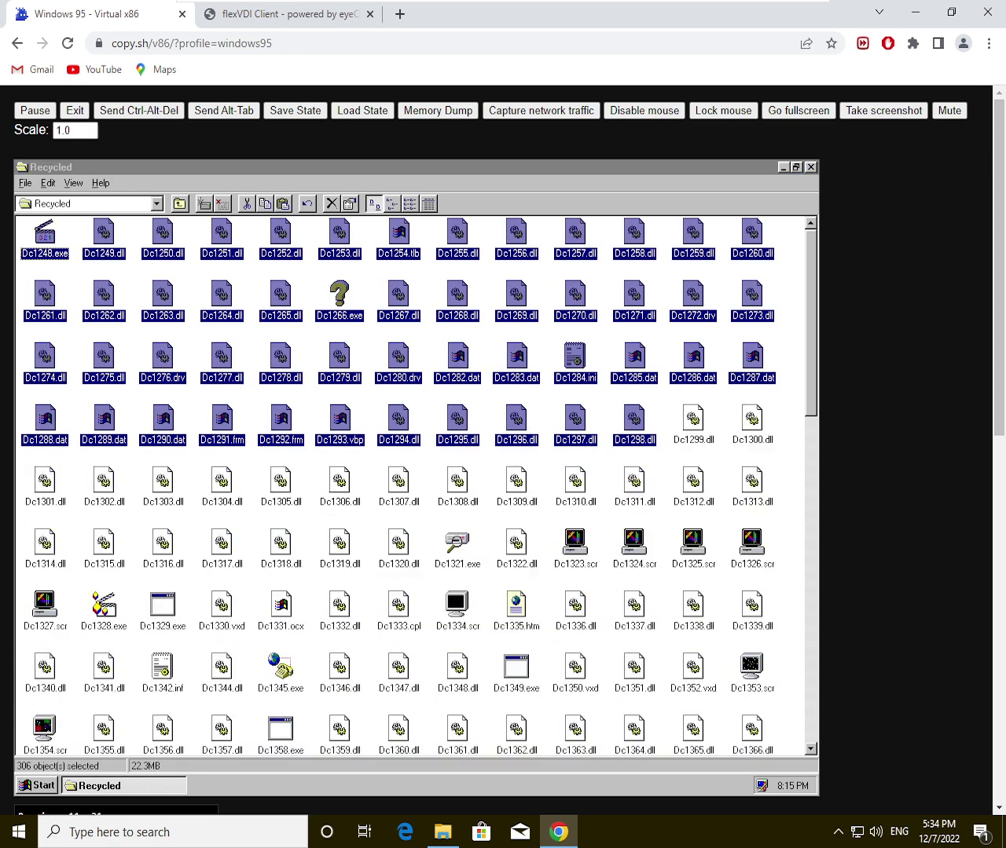
{"action": "key", "text": "Return"}
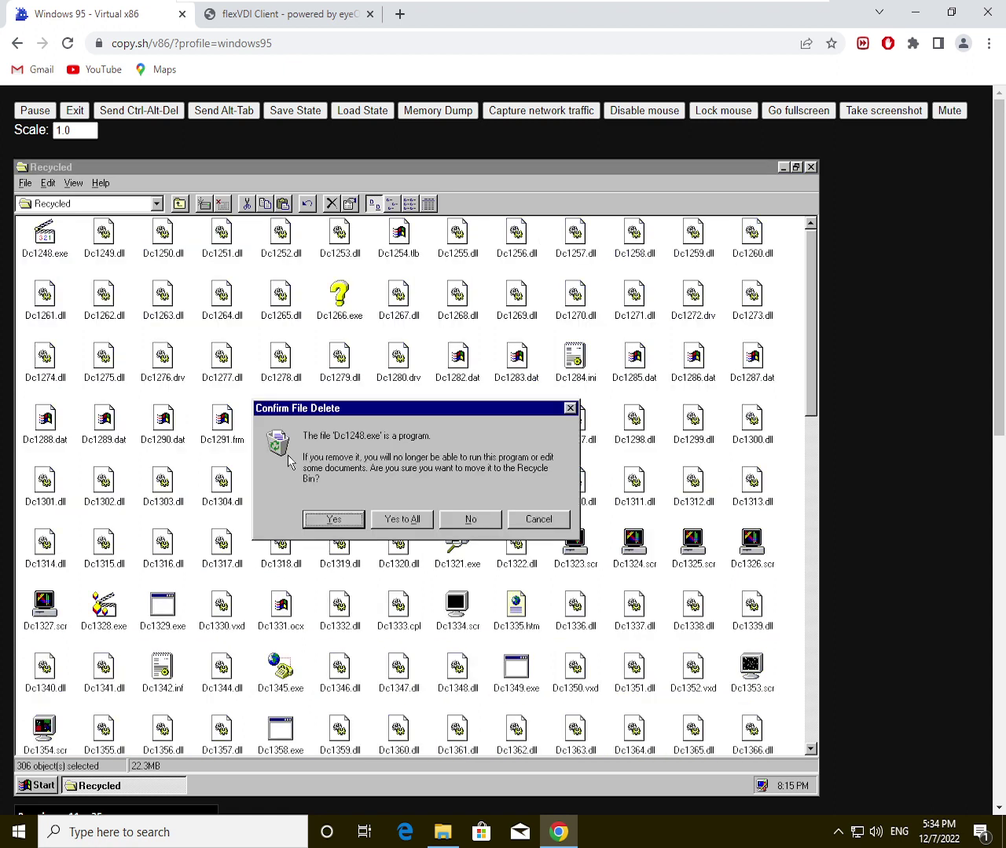
{"action": "key", "text": "Tab"}
{"action": "key", "text": "Return"}
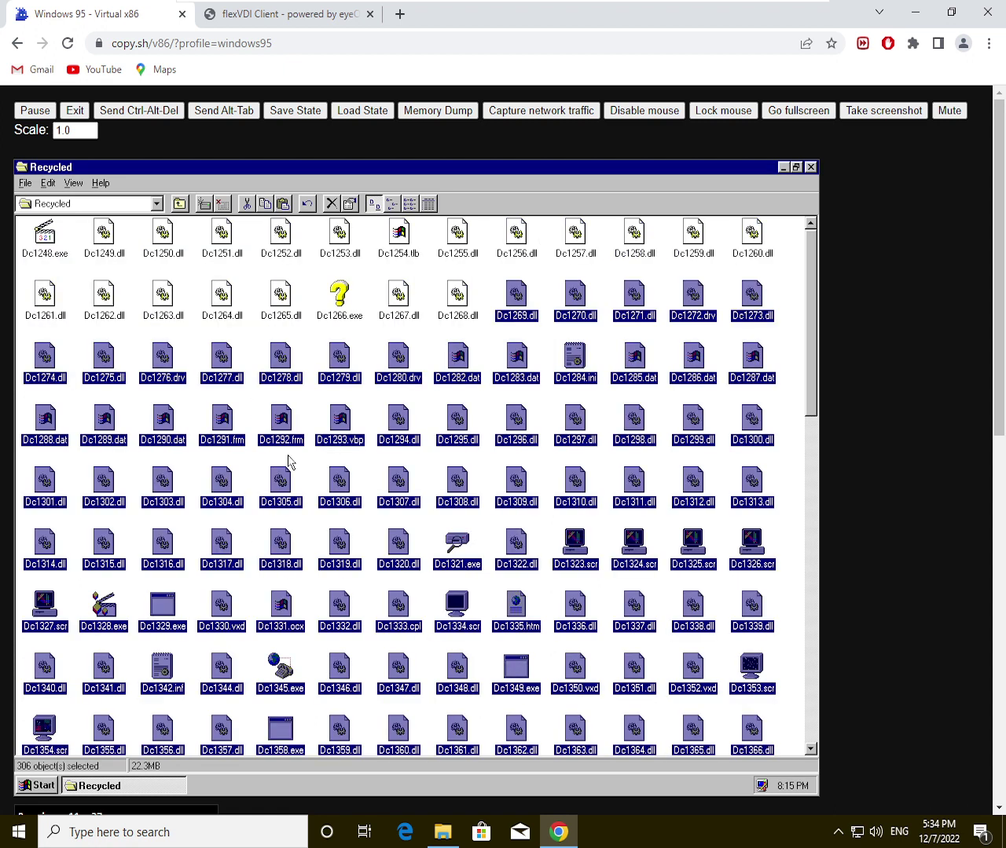
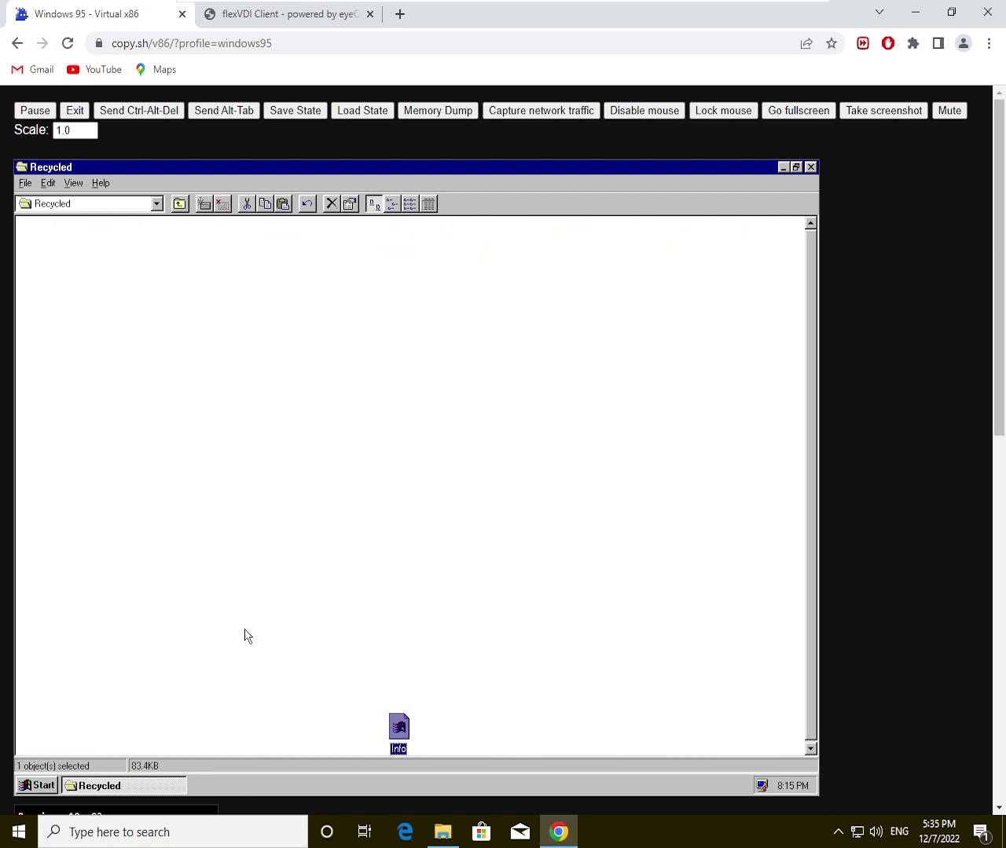
{"action": "left_click", "coordinate": [244, 637]}
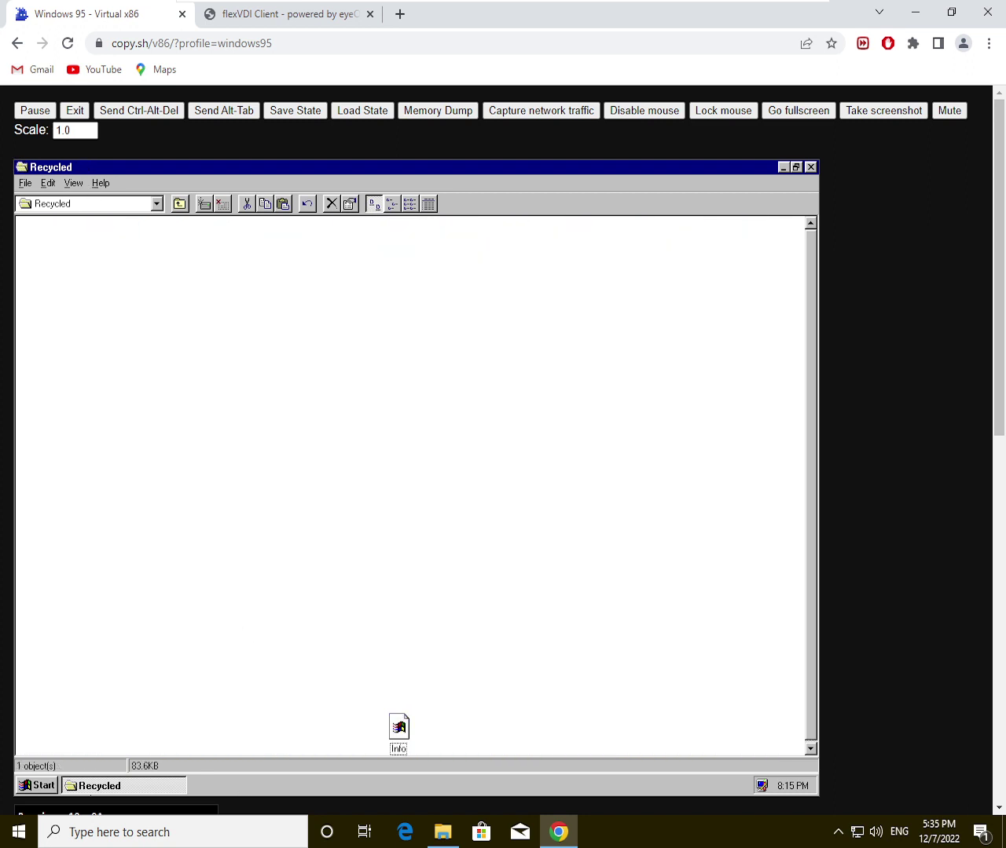
Step: Return to the root of drive C: and check its disk usage again after emptying the Recycled folder
{"action": "left_click", "coordinate": [55, 206]}
{"action": "left_click", "coordinate": [57, 259]}
{"action": "right_click", "coordinate": [219, 406]}
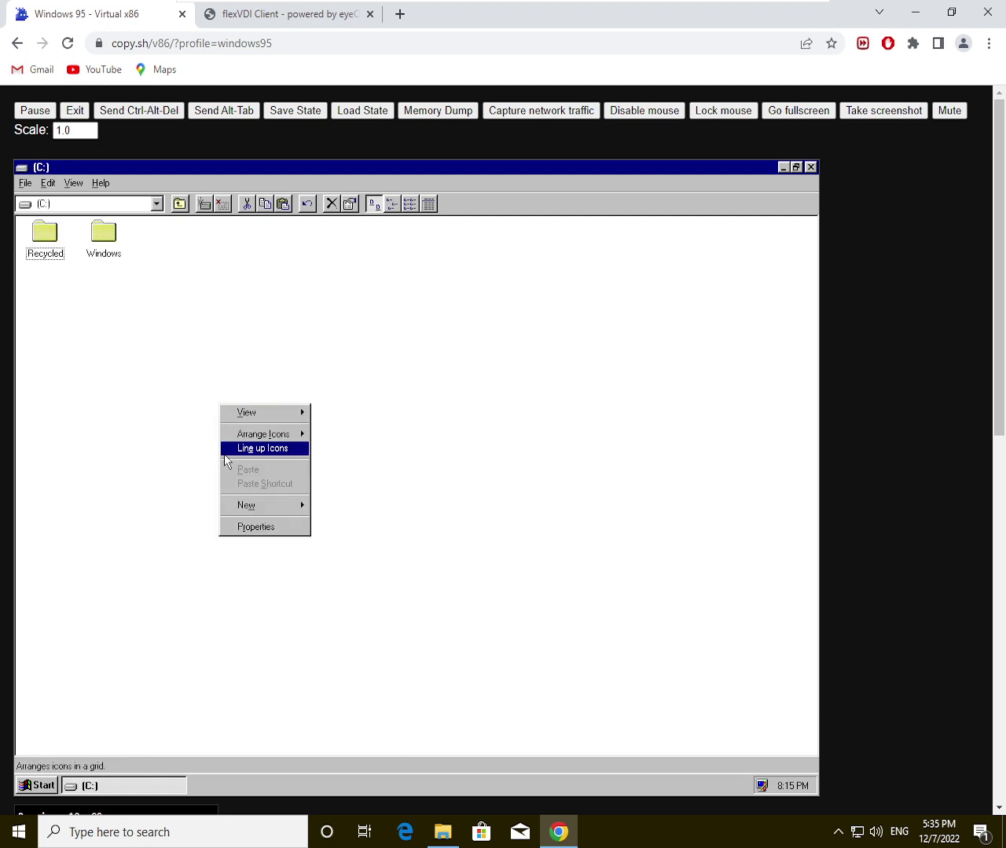
{"action": "left_click", "coordinate": [275, 528]}
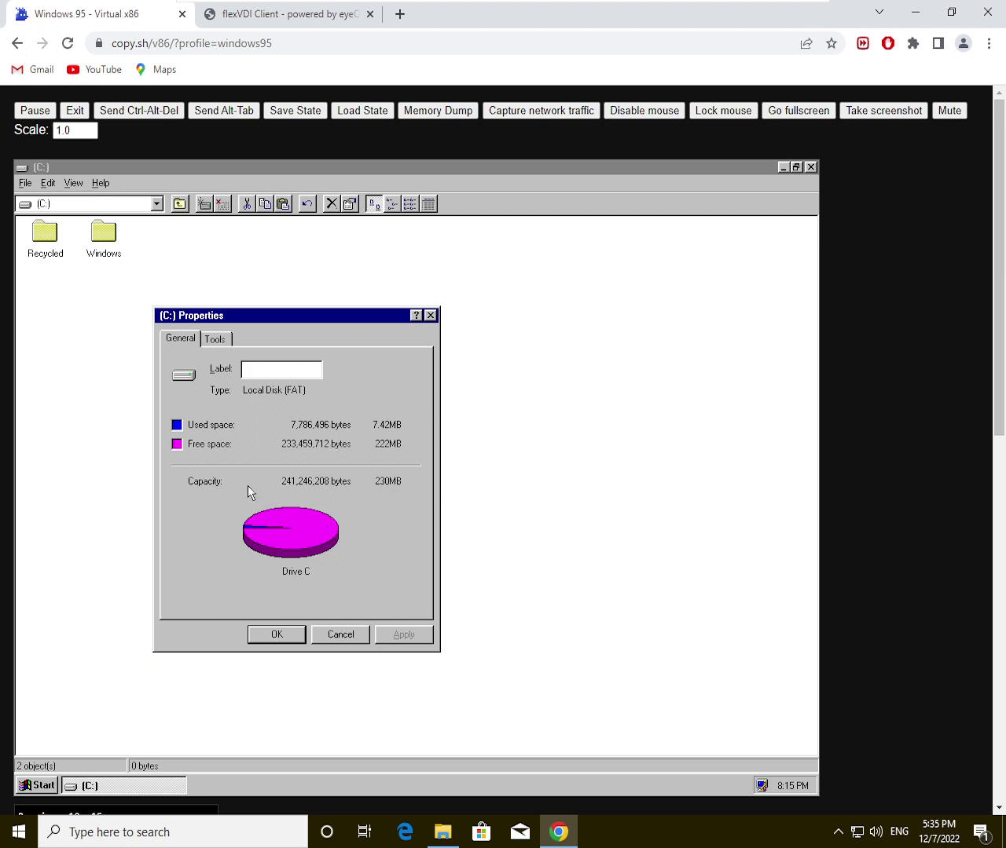
{"action": "key", "text": "Escape"}
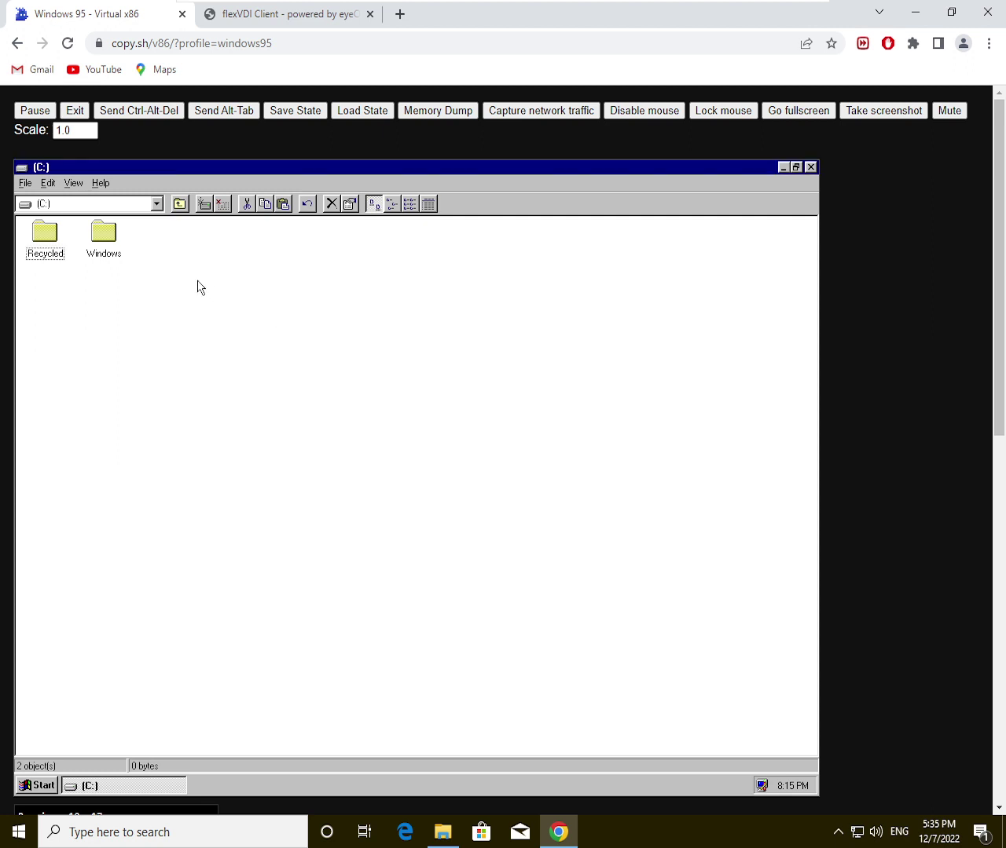
Step: View the properties of the Windows folder on drive C: to check its size and contents, and close them
{"action": "left_click", "coordinate": [111, 258]}
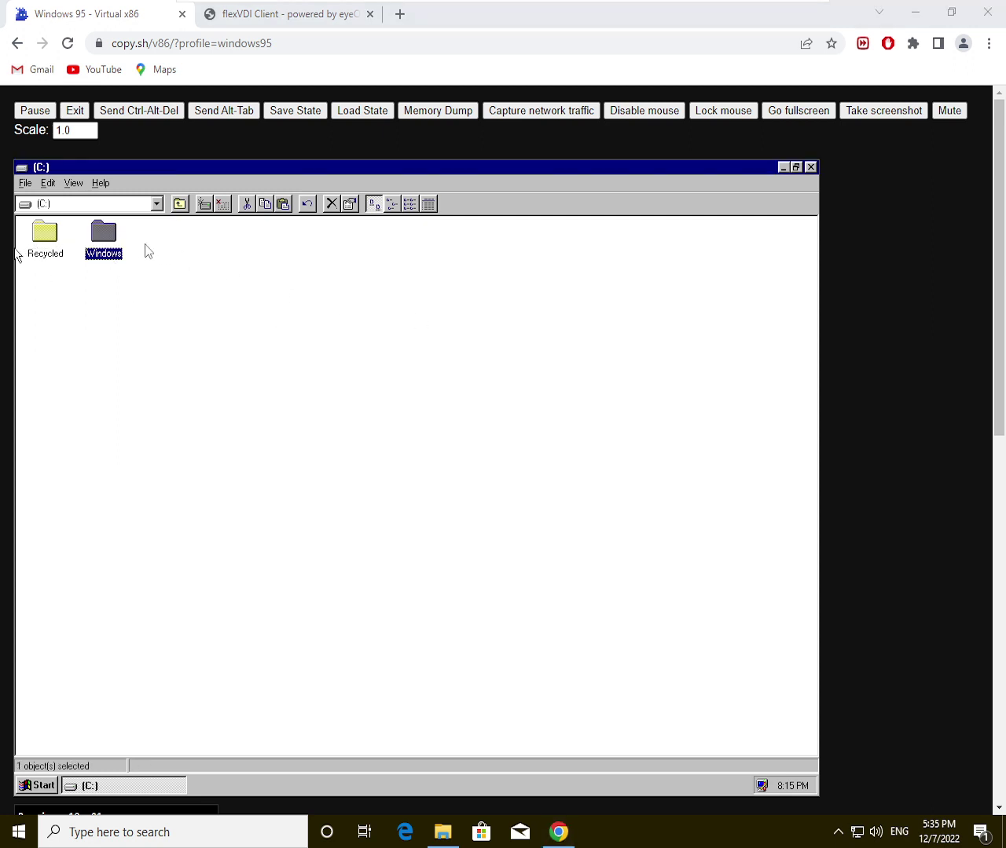
{"action": "left_click", "coordinate": [41, 237]}
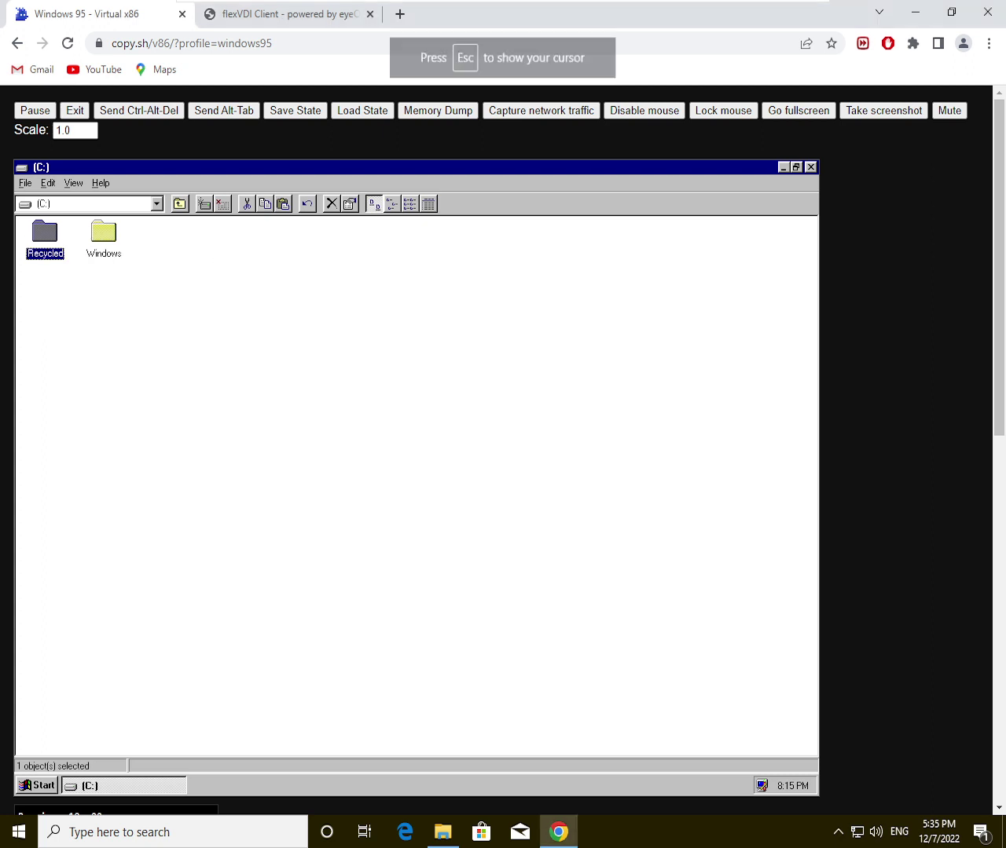
{"action": "left_click", "coordinate": [105, 244]}
{"action": "key", "text": "alt+Return"}
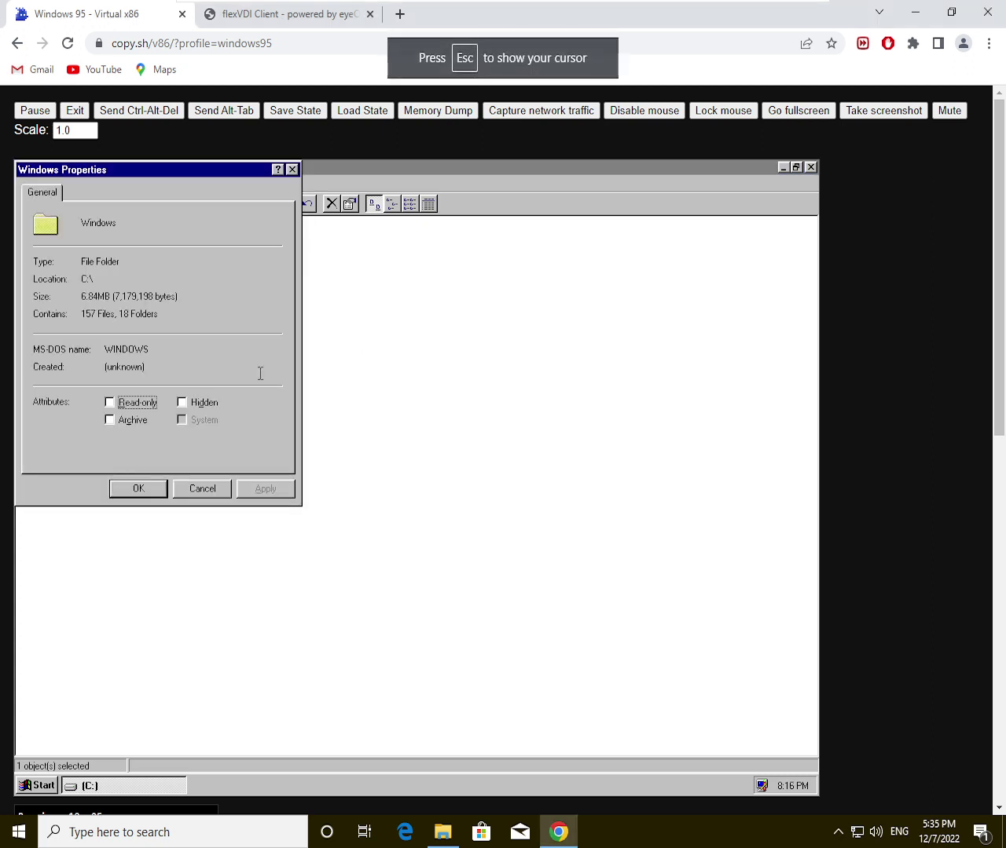
{"action": "key", "text": "Return"}
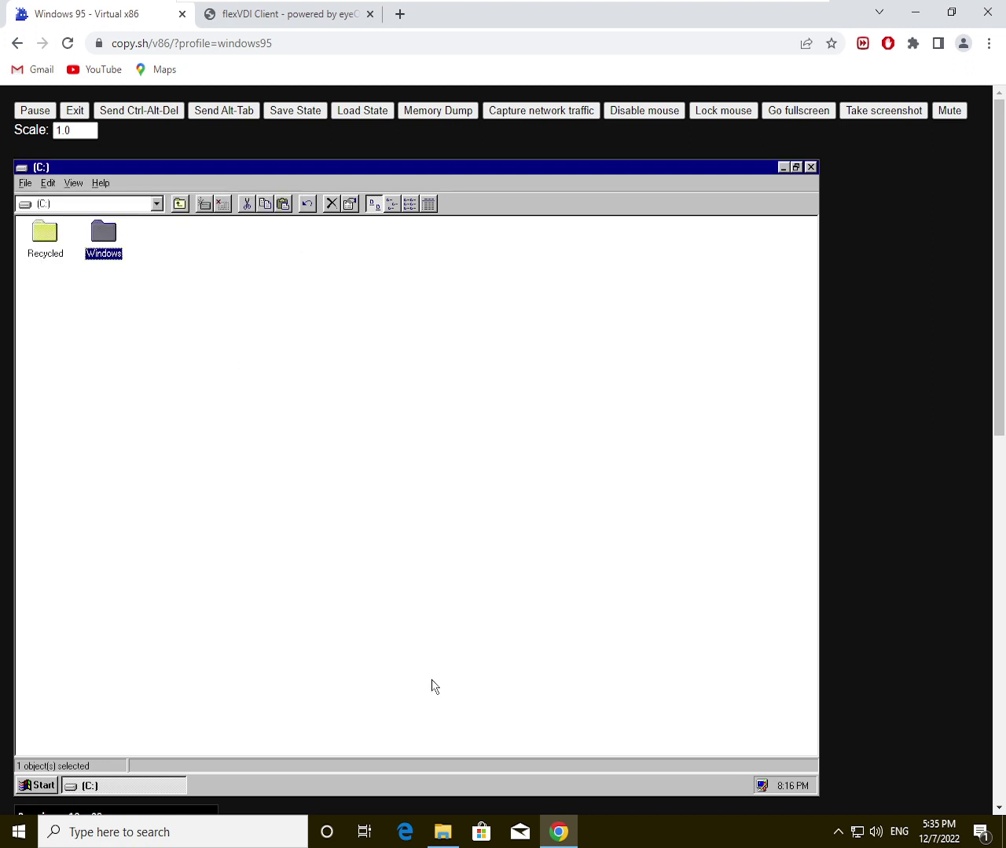
Step: Switch to the host's File Explorer, view the properties of Local Disk (C:), and minimize the window again
{"action": "left_click", "coordinate": [453, 836]}
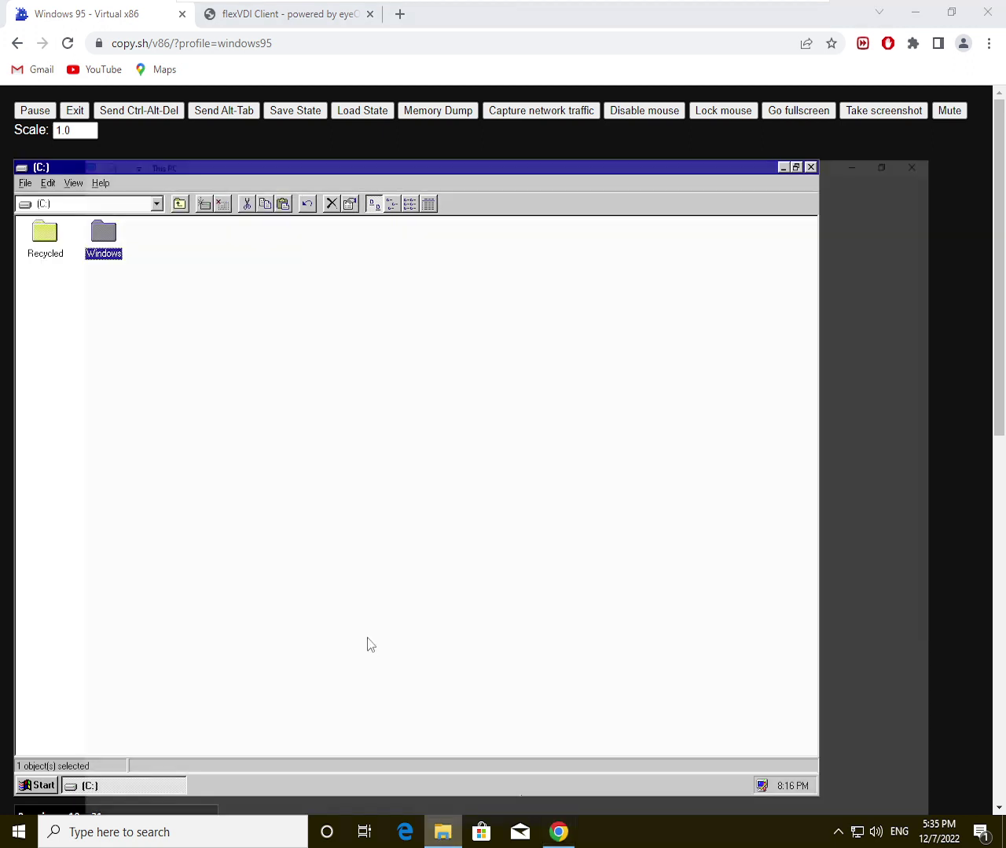
{"action": "left_click", "coordinate": [208, 317]}
{"action": "key", "text": "alt+Return"}
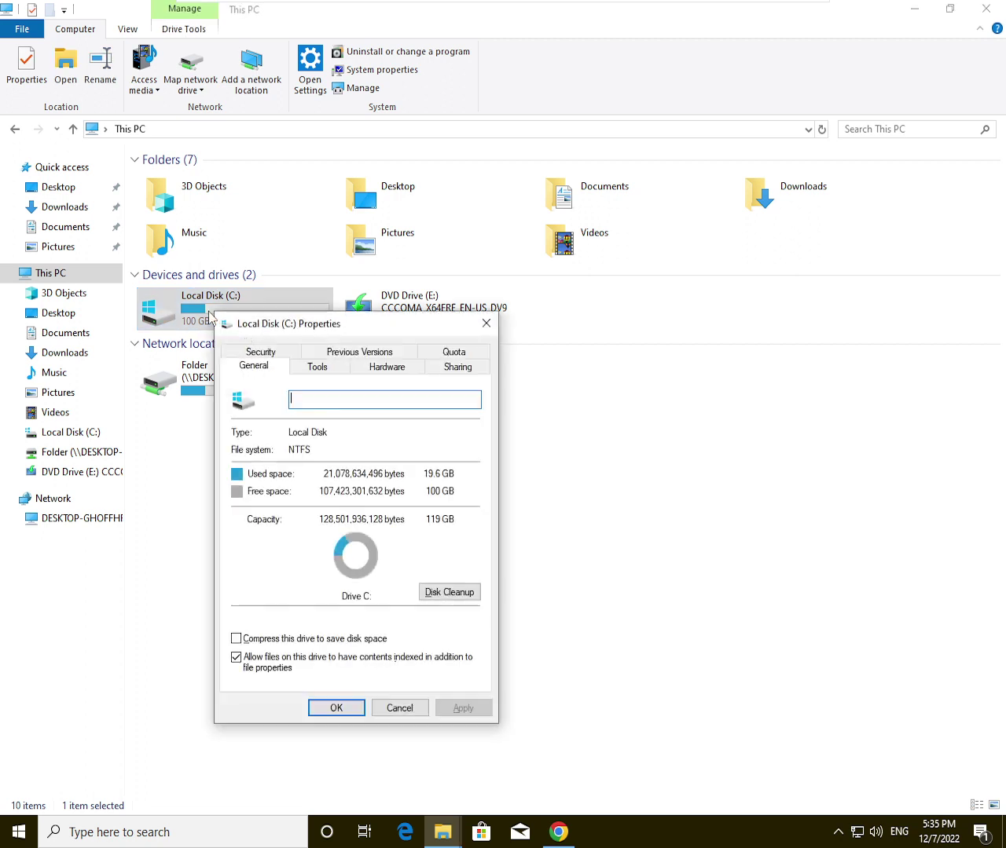
{"action": "left_click", "coordinate": [633, 570]}
{"action": "left_click", "coordinate": [911, 10]}
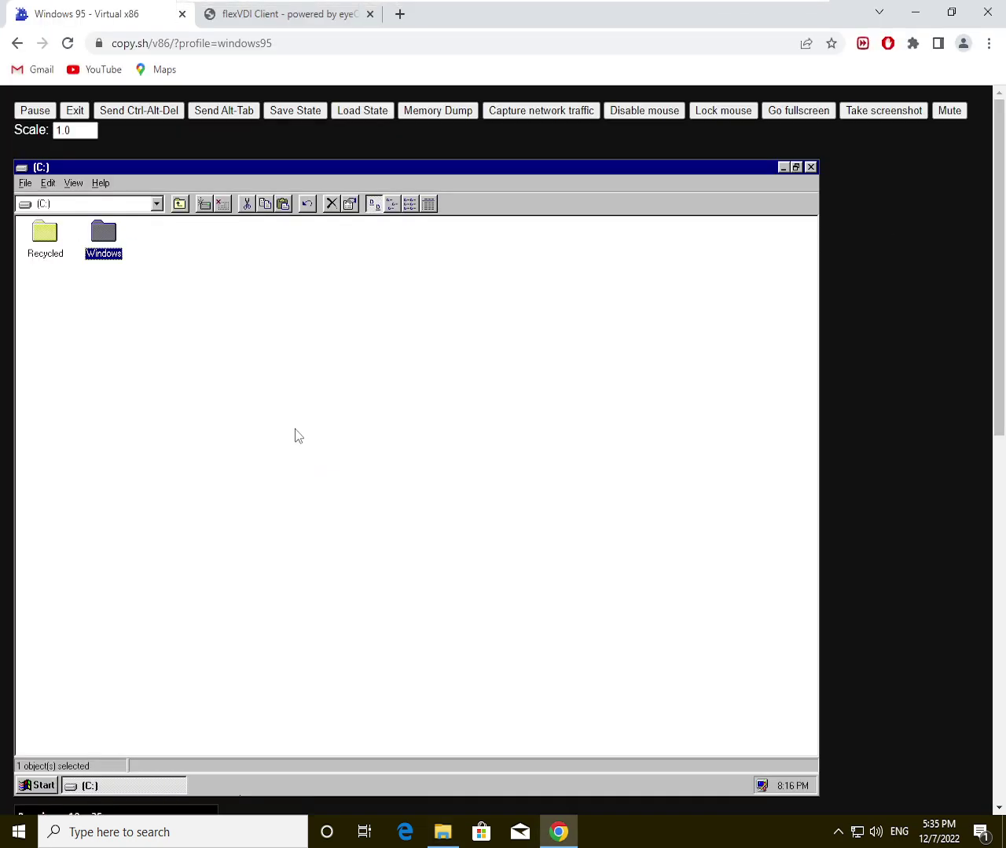
Step: Open the System folder inside the virtual machine's Windows folder and view the properties of Systray.exe
{"action": "left_click", "coordinate": [231, 779]}
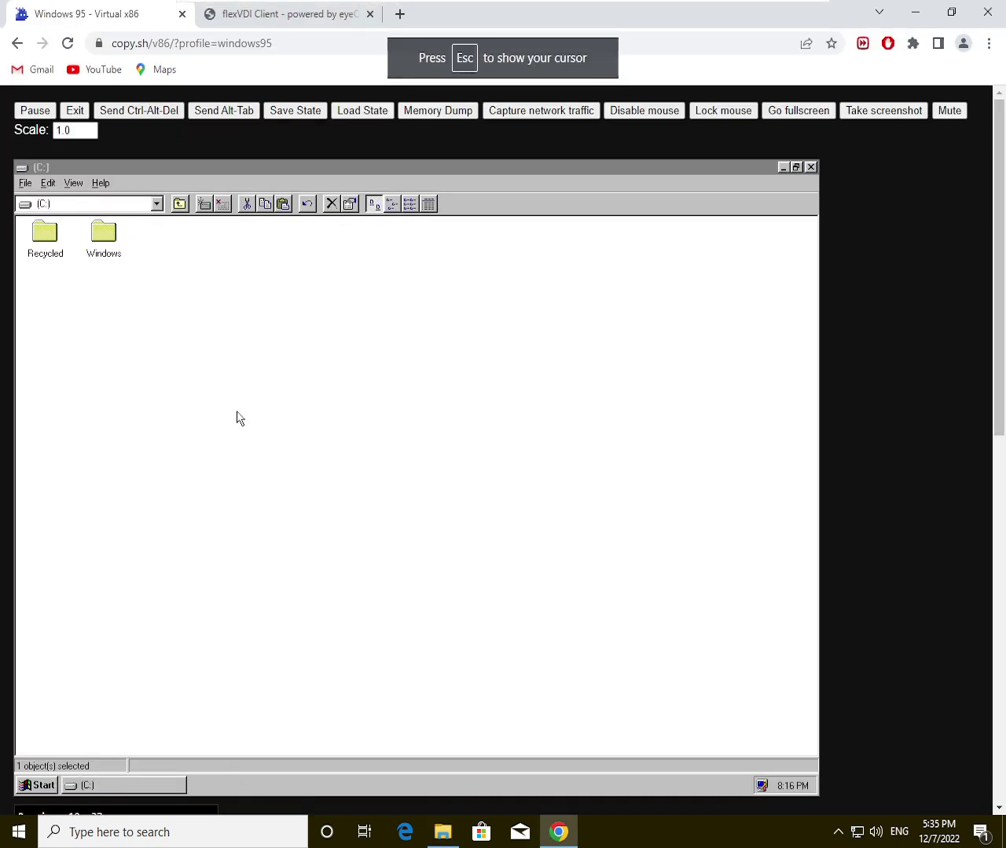
{"action": "double_click", "coordinate": [105, 239]}
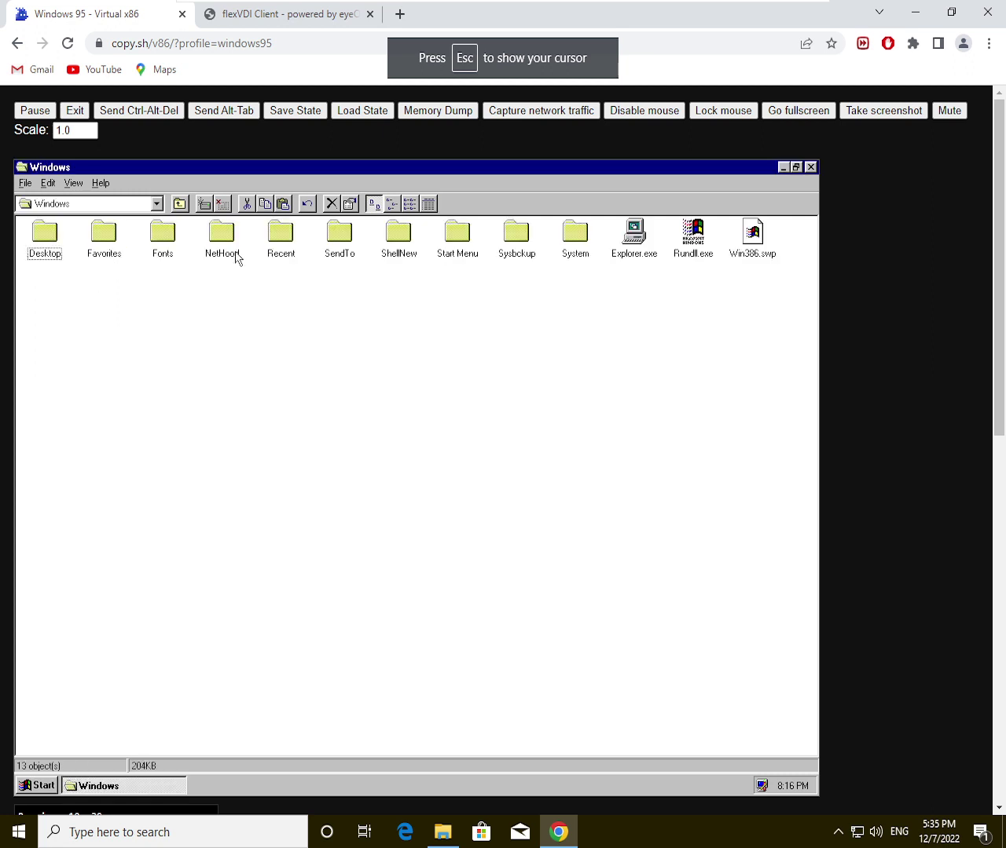
{"action": "double_click", "coordinate": [589, 246]}
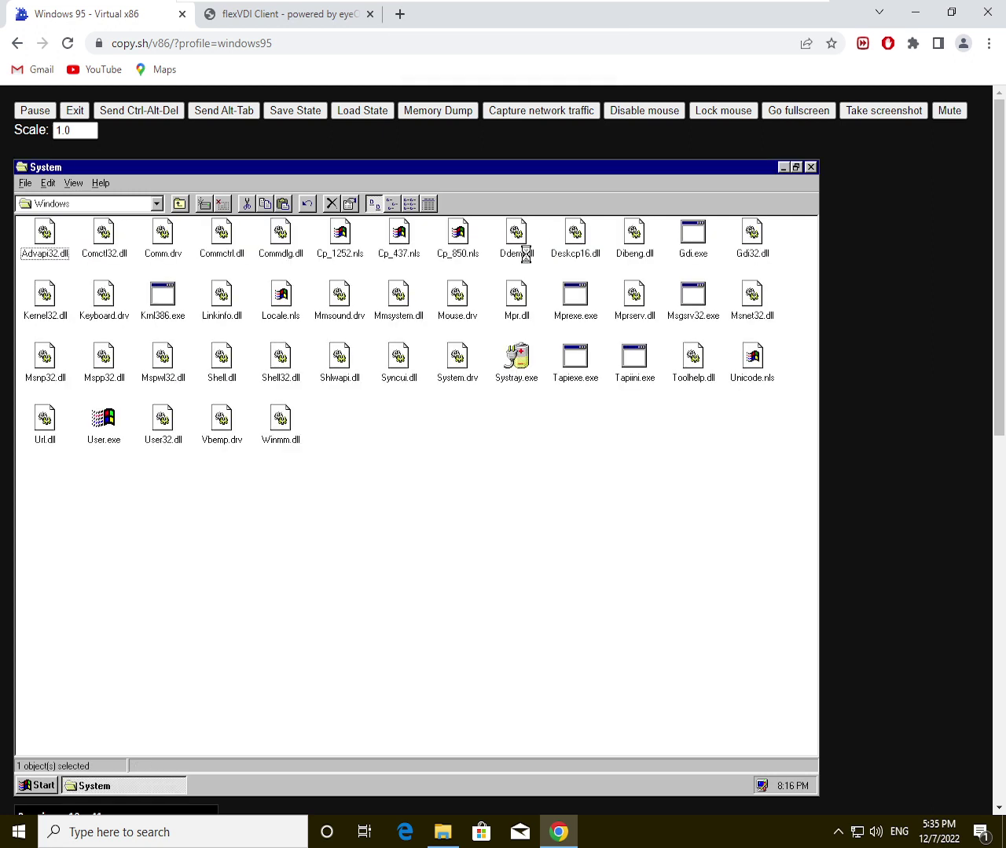
{"action": "right_click", "coordinate": [518, 373]}
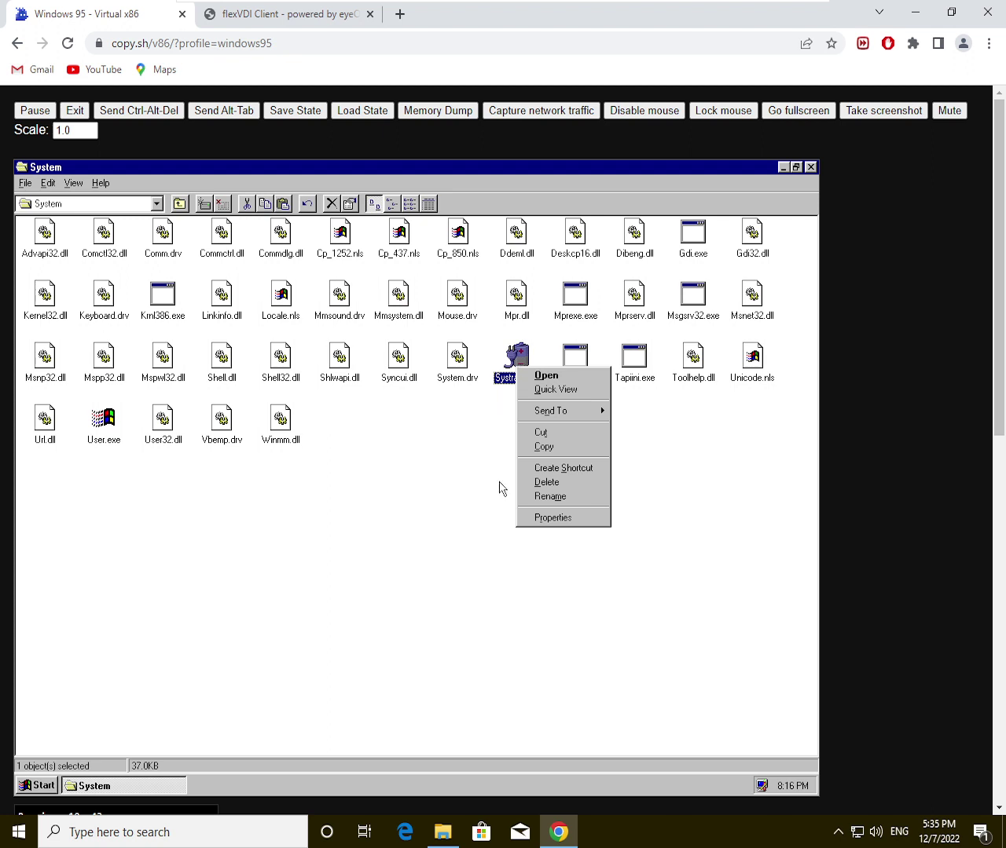
{"action": "left_click", "coordinate": [552, 518]}
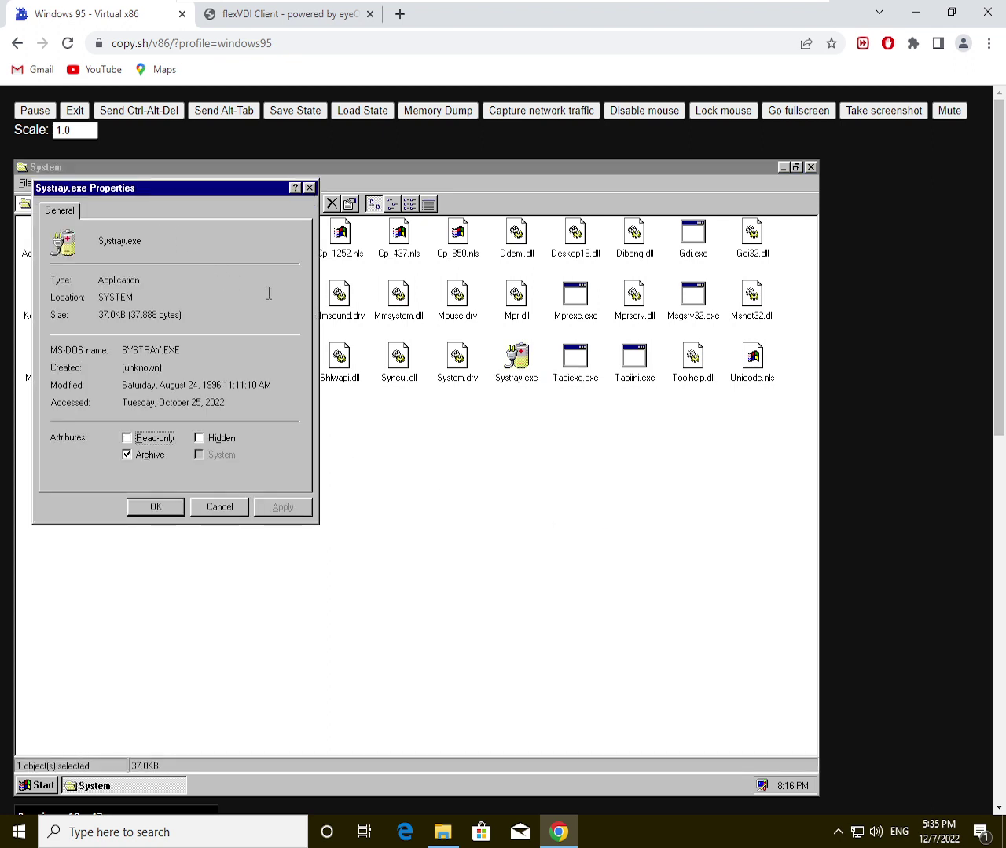
Step: Clear the Archive attribute of Systray.exe and try to delete the file
{"action": "left_click", "coordinate": [143, 459]}
{"action": "left_click", "coordinate": [282, 507]}
{"action": "left_click", "coordinate": [135, 512]}
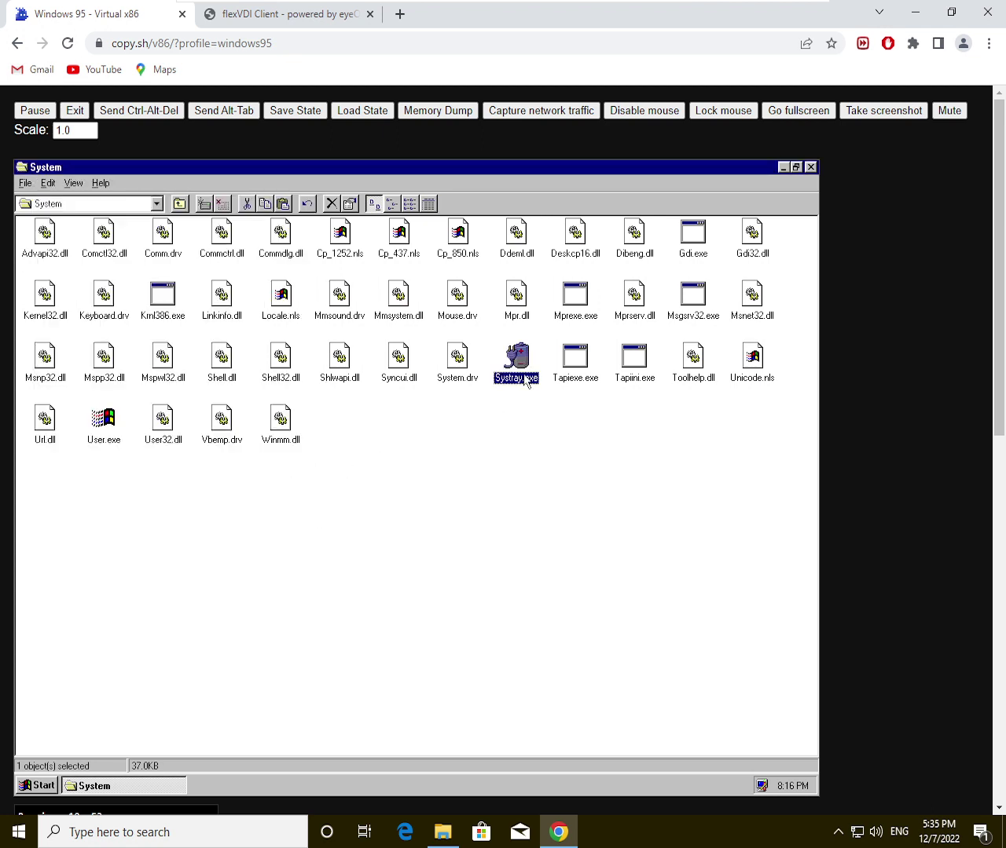
{"action": "key", "text": "Delete"}
{"action": "key", "text": "Return"}
{"action": "left_click", "coordinate": [223, 205]}
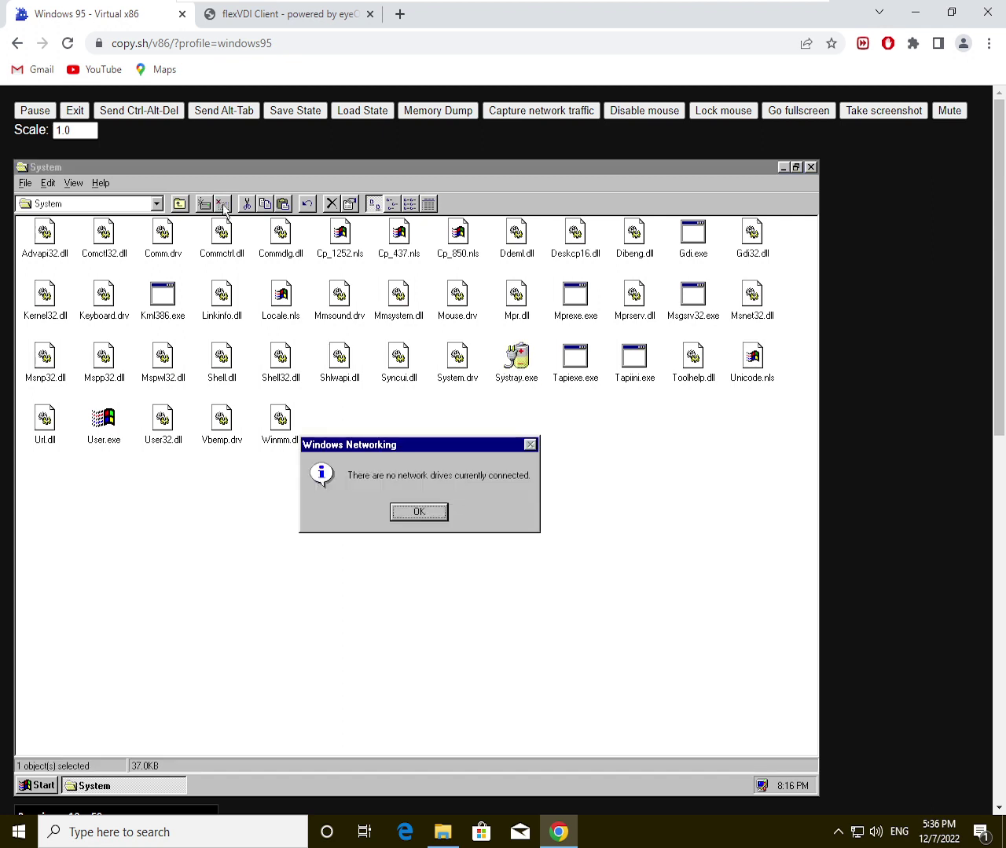
{"action": "key", "text": "Return"}
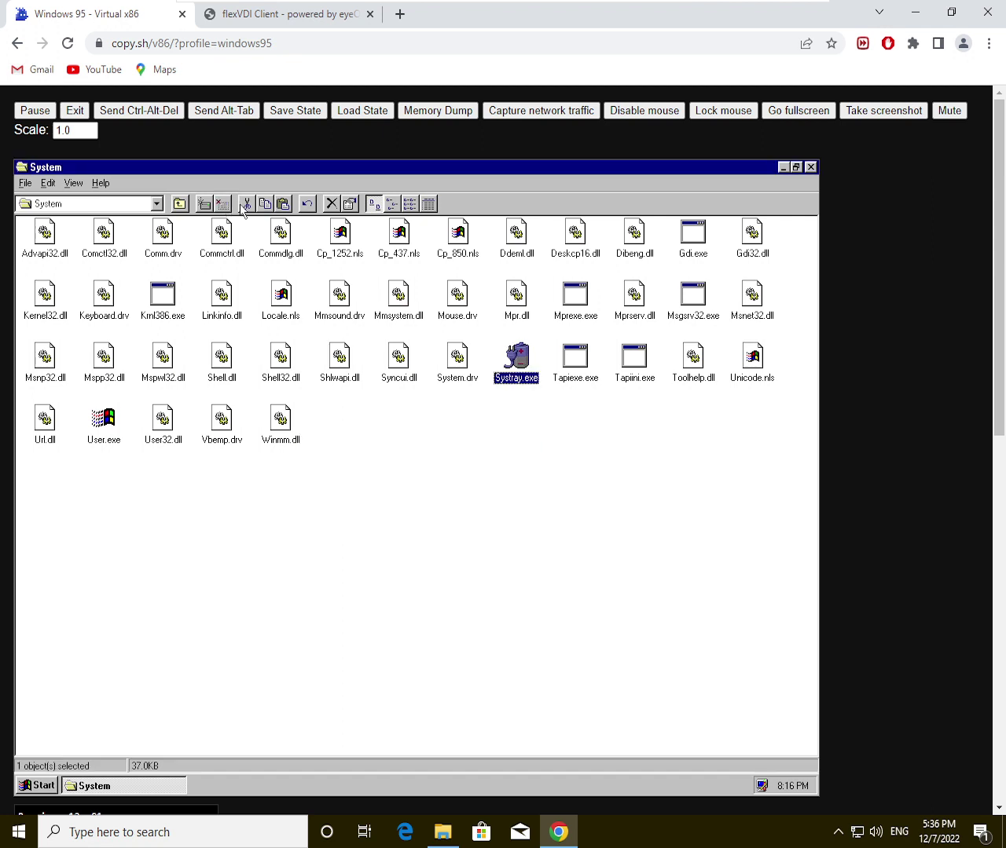
{"action": "left_click", "coordinate": [247, 204]}
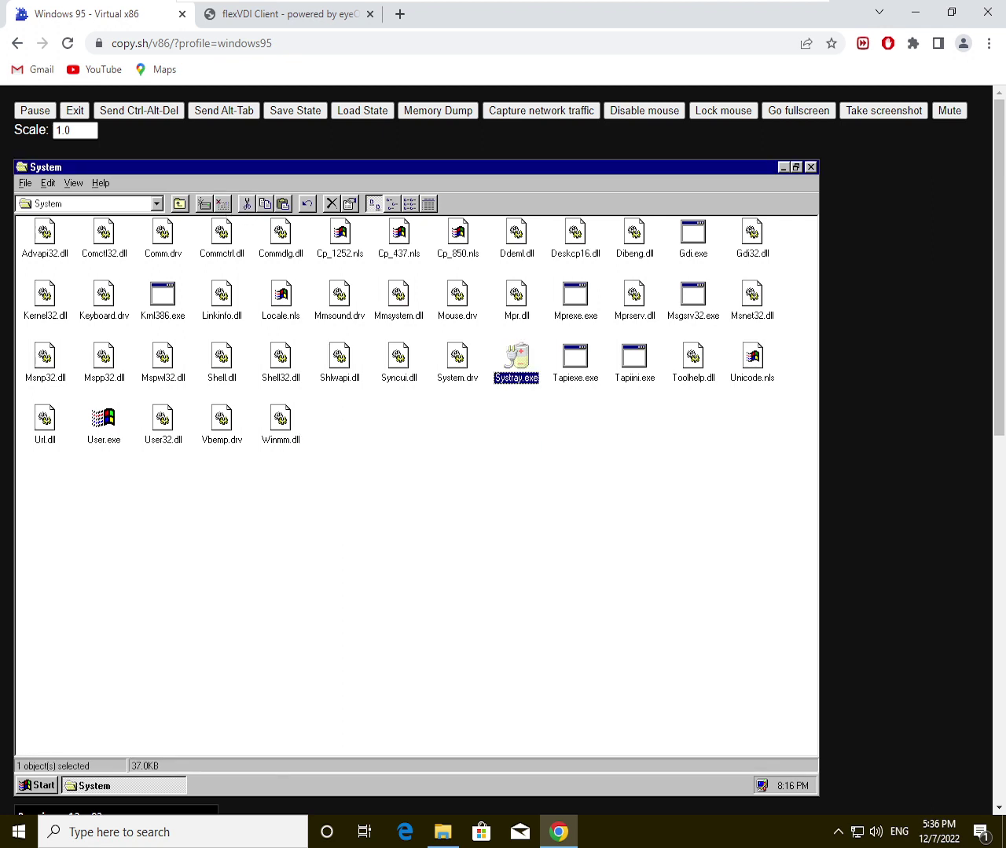
{"action": "left_click", "coordinate": [266, 205]}
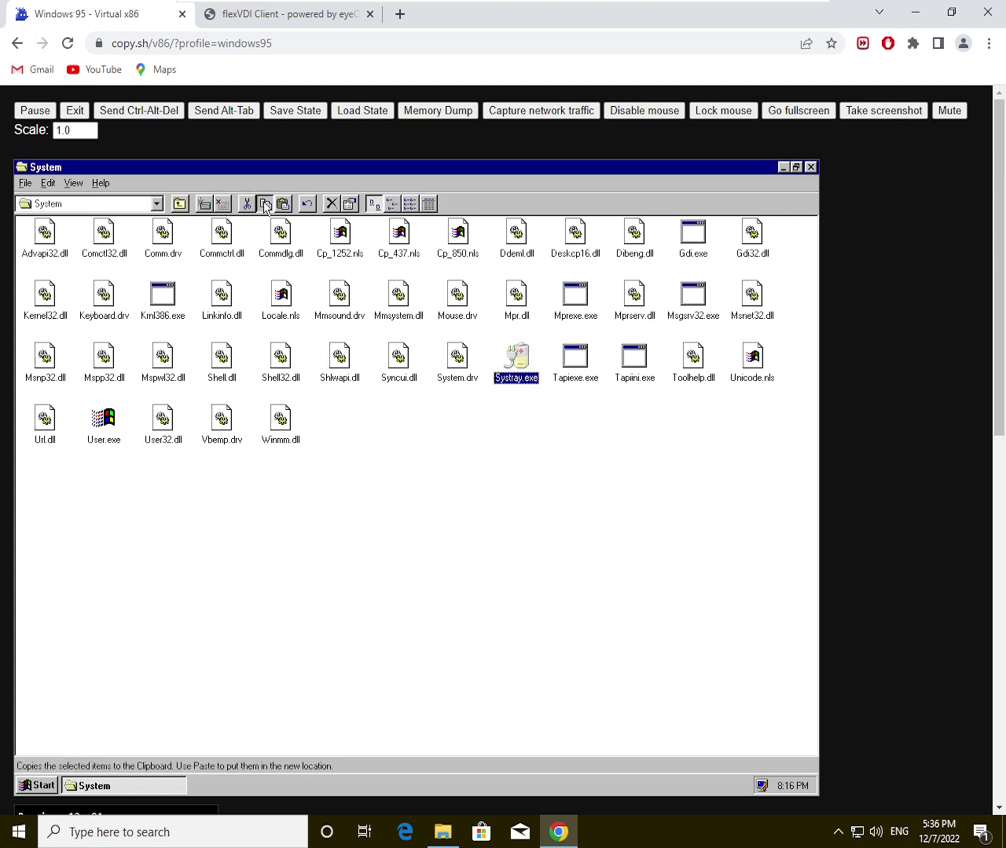
{"action": "left_click", "coordinate": [410, 205]}
{"action": "left_click", "coordinate": [373, 204]}
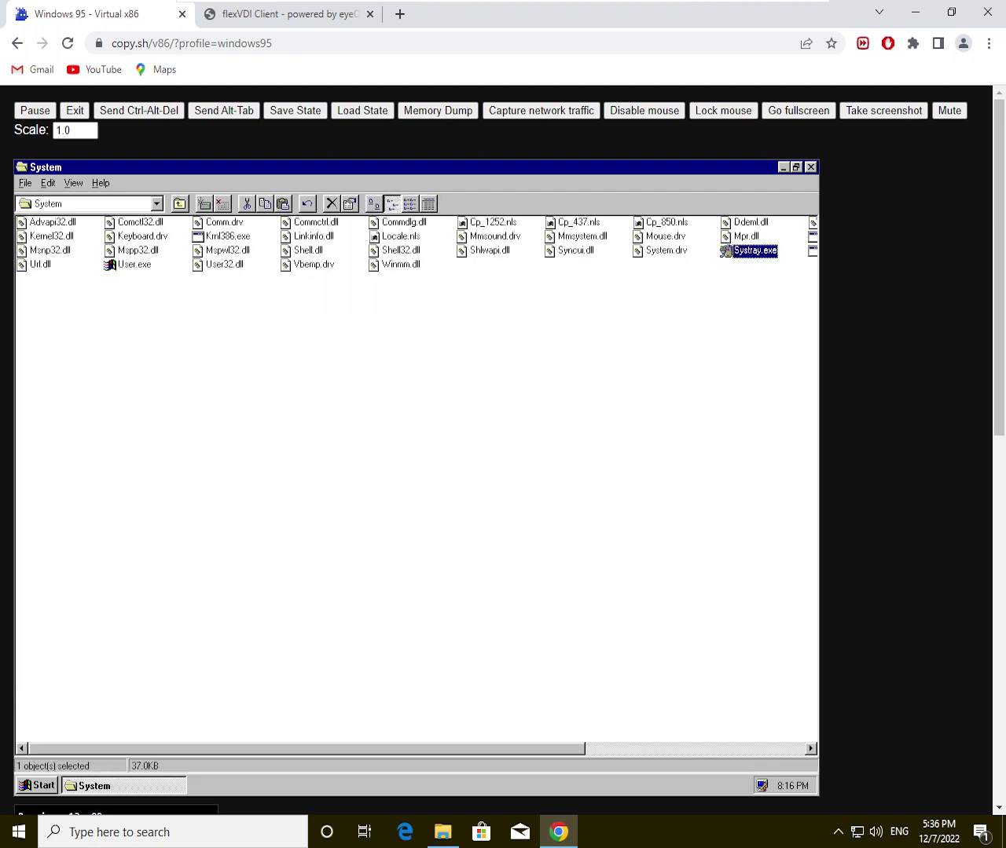
{"action": "left_click", "coordinate": [373, 204]}
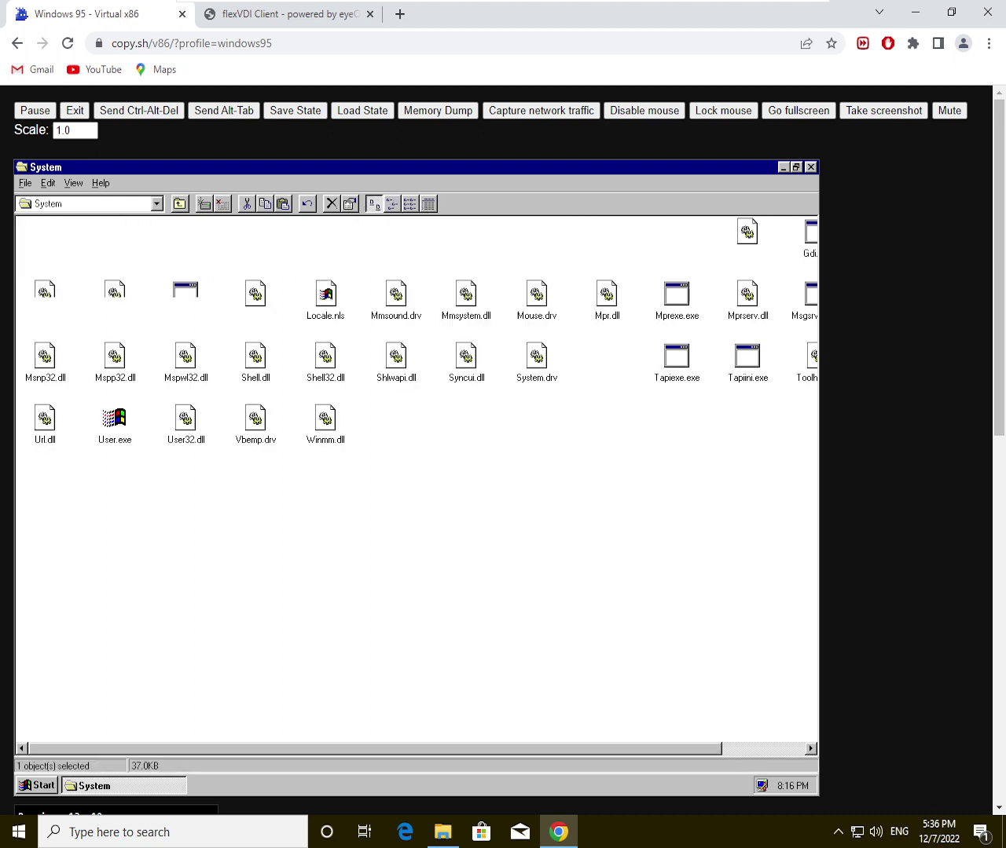
{"action": "left_click", "coordinate": [202, 207]}
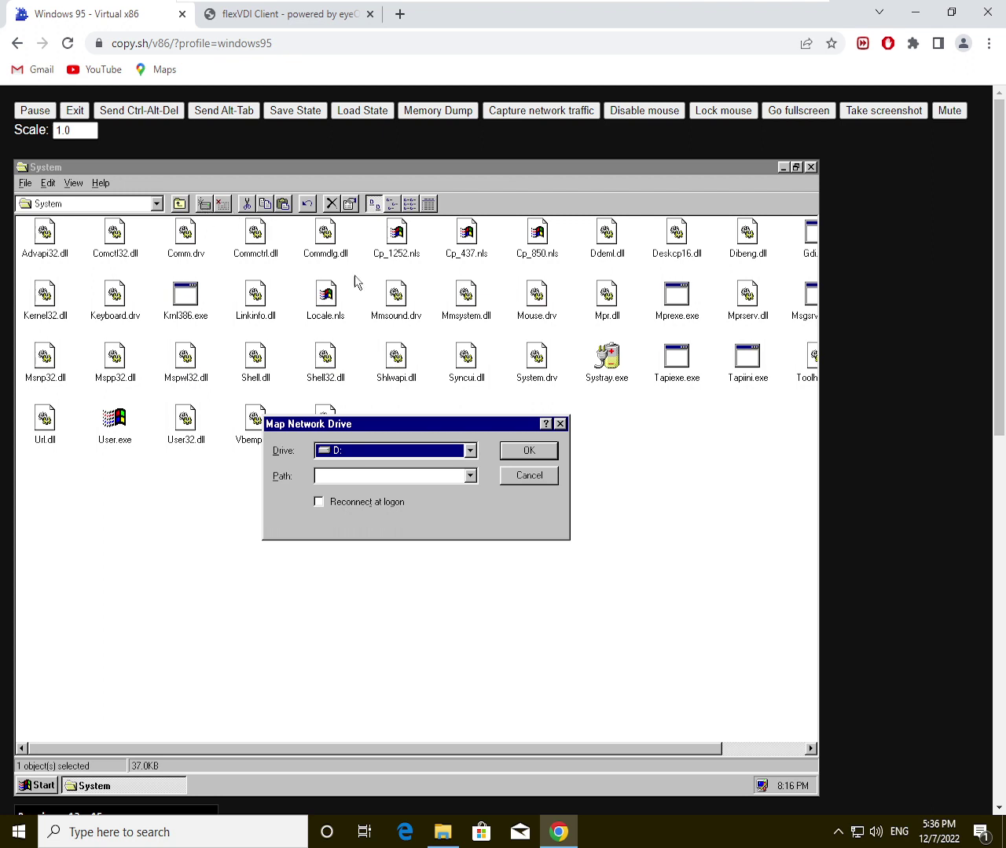
{"action": "left_click", "coordinate": [395, 476]}
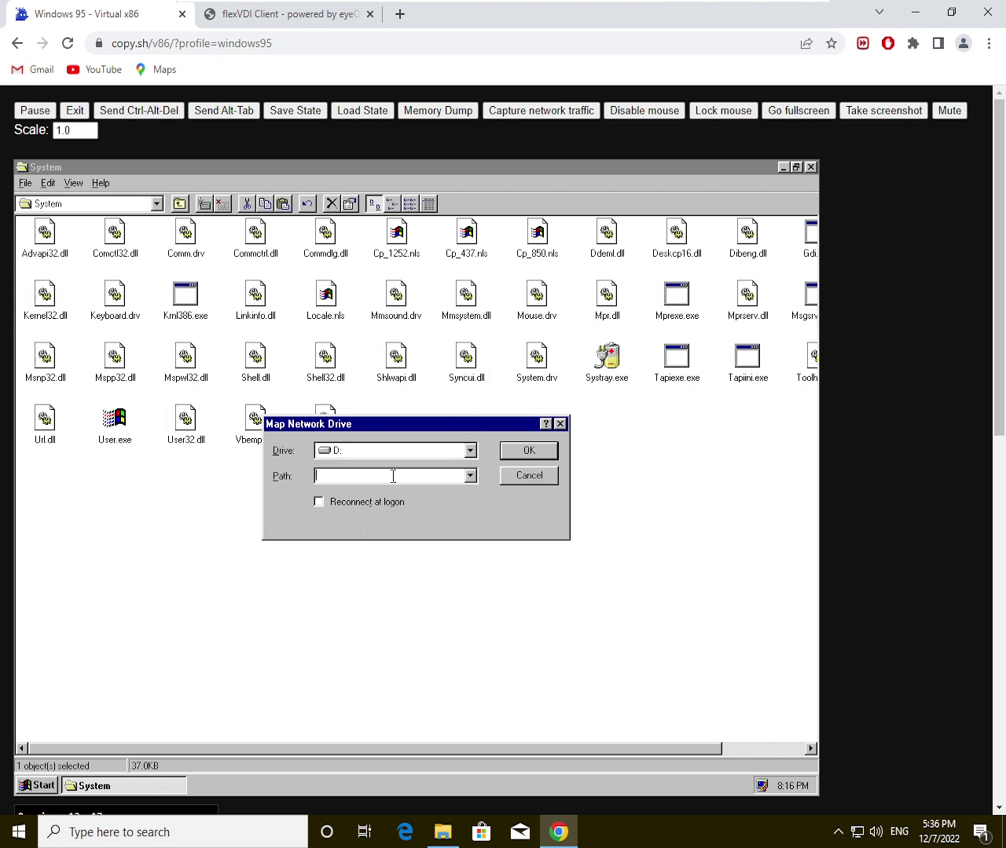
{"action": "left_click", "coordinate": [467, 479]}
{"action": "left_click", "coordinate": [472, 479]}
{"action": "left_click", "coordinate": [524, 454]}
{"action": "left_click_drag", "start_coordinate": [513, 469], "coordinate": [398, 425]}
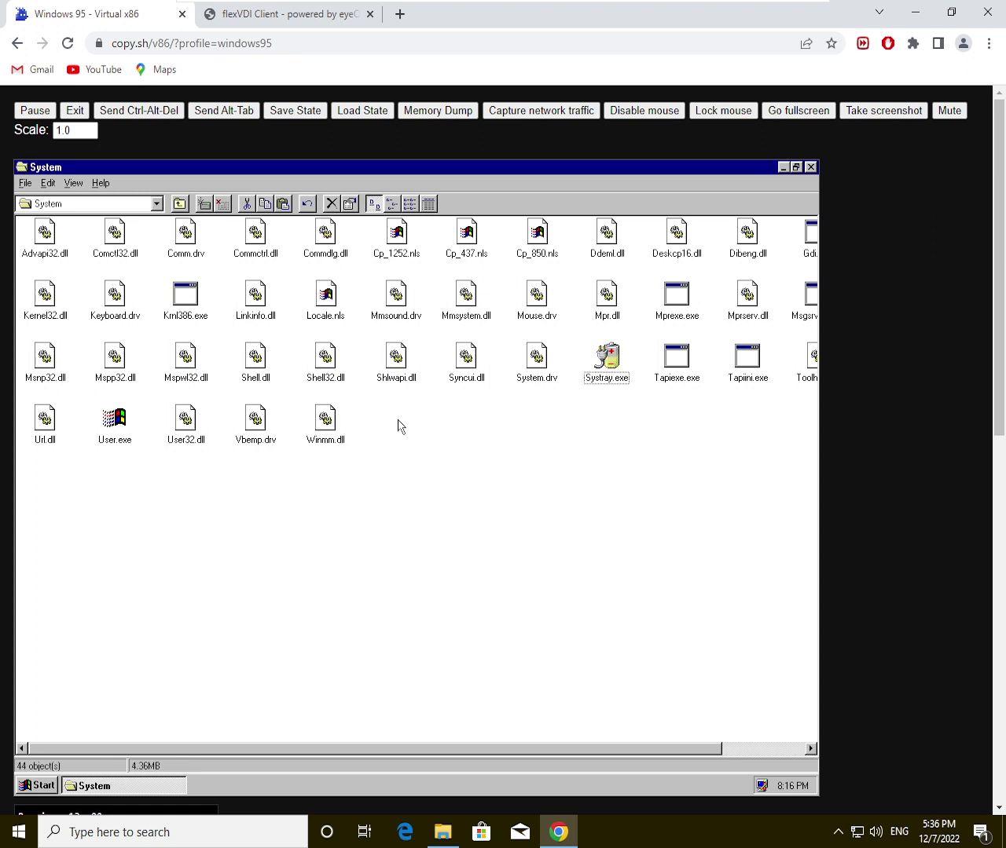
{"action": "left_click", "coordinate": [43, 204]}
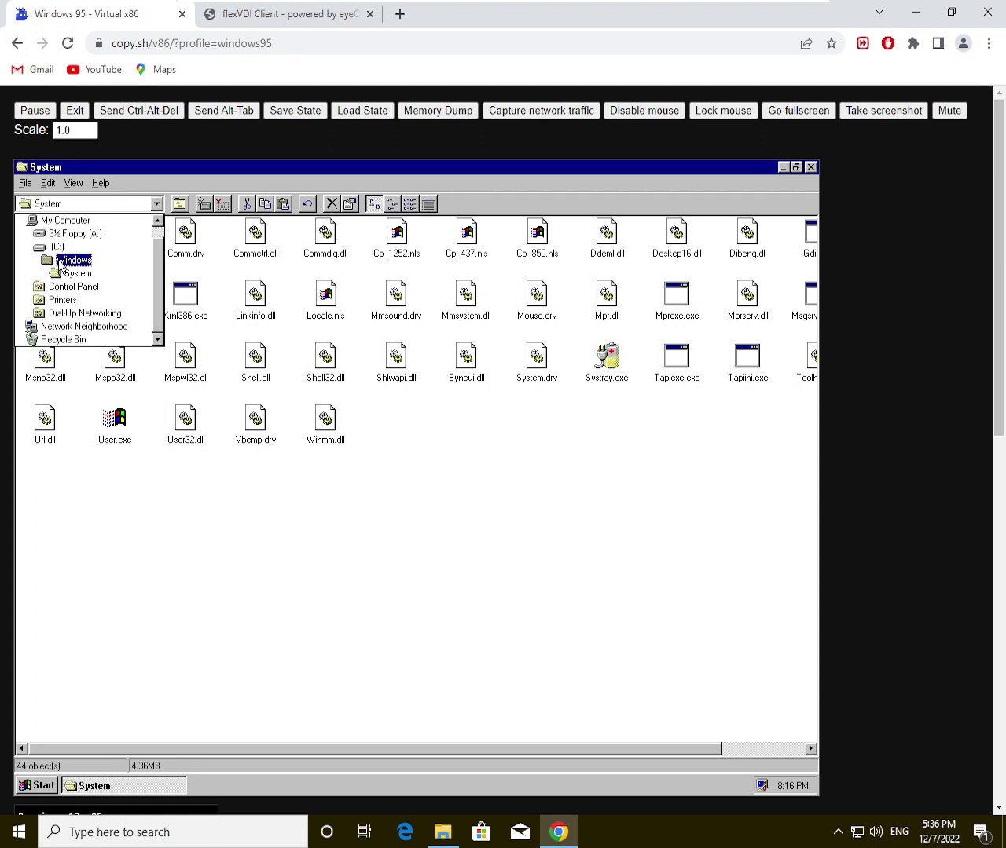
{"action": "left_click", "coordinate": [695, 559]}
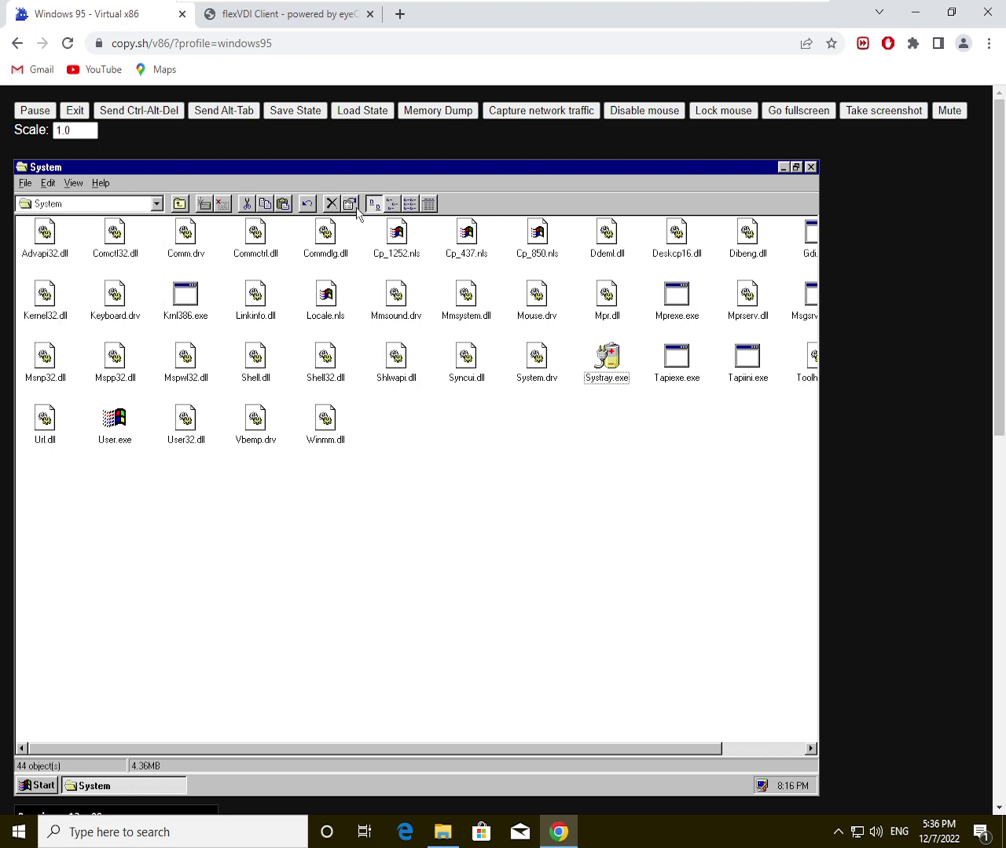
Step: Try to delete the block of System folder files in the columns from Advapi32.dll through Deskcp16.dll
{"action": "left_click_drag", "start_coordinate": [682, 484], "coordinate": [18, 168]}
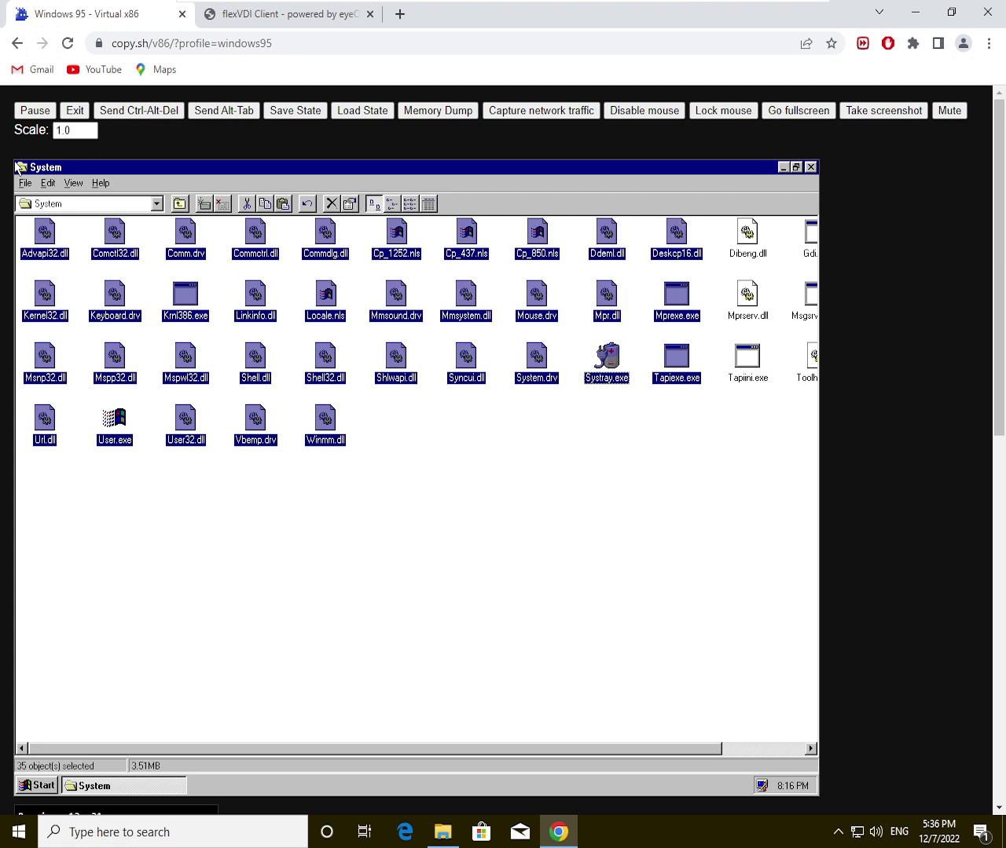
{"action": "key", "text": "Delete"}
{"action": "key", "text": "Return"}
{"action": "key", "text": "Delete"}
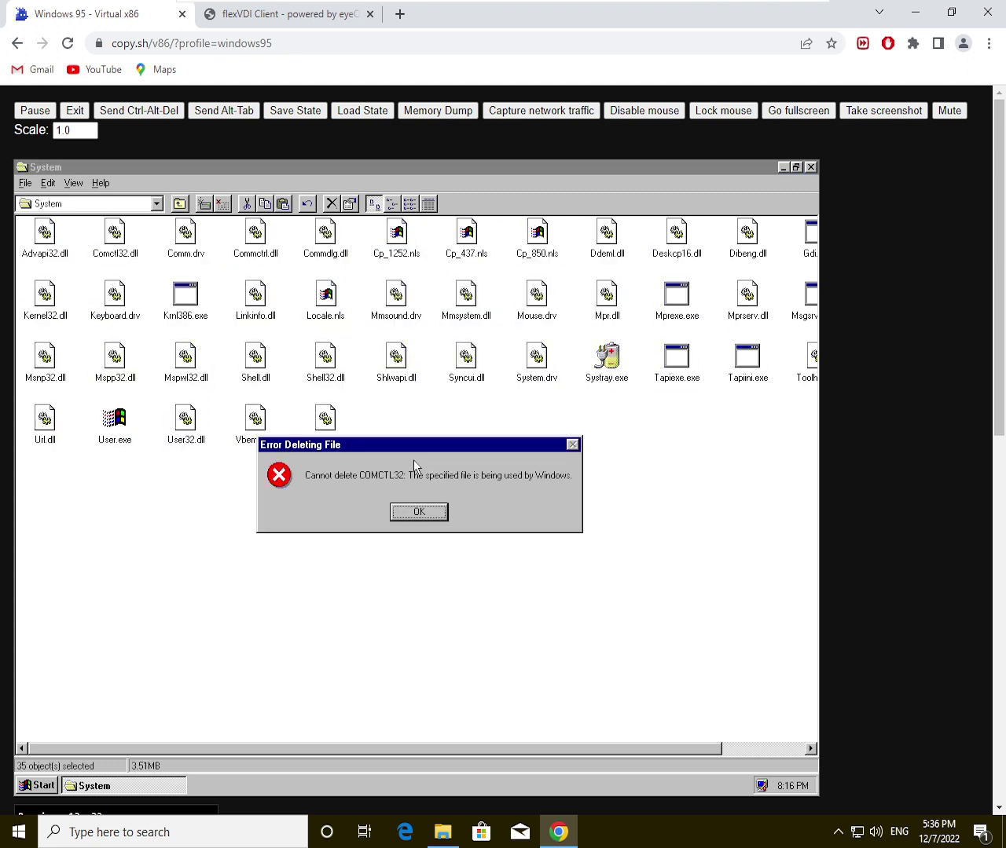
{"action": "left_click", "coordinate": [419, 512]}
{"action": "key", "text": "Delete"}
{"action": "left_click", "coordinate": [411, 512]}
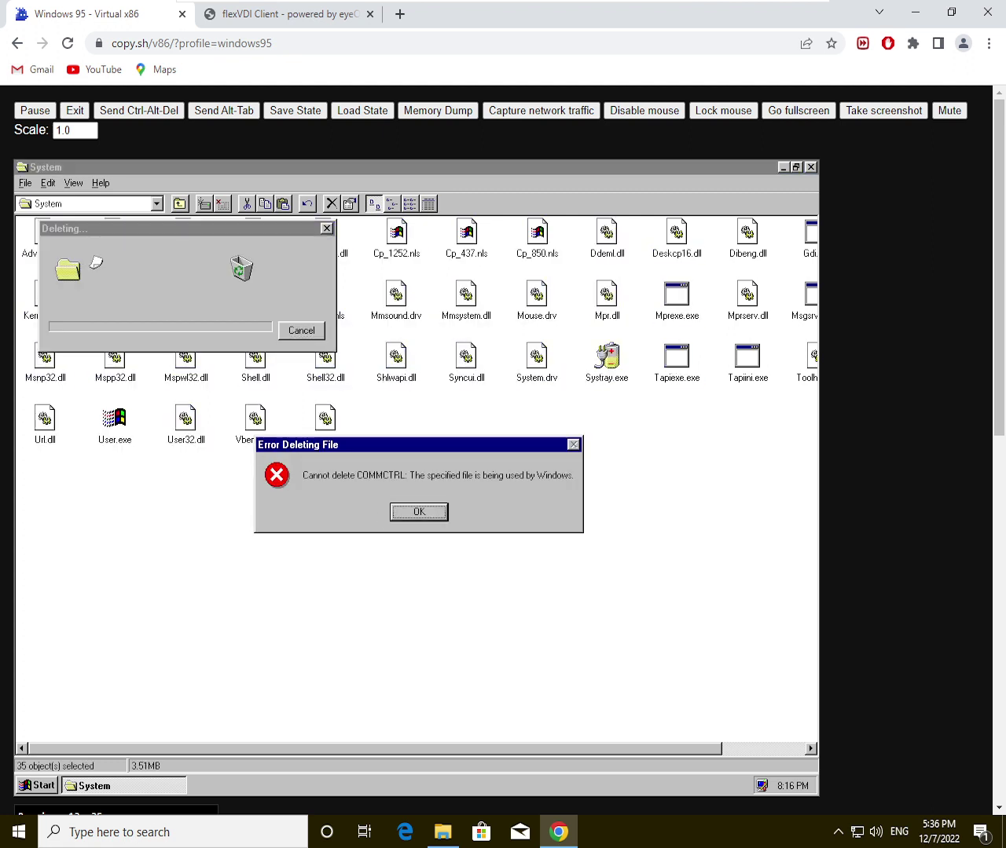
{"action": "left_click", "coordinate": [406, 515]}
{"action": "key", "text": "Return"}
{"action": "key", "text": "Delete"}
{"action": "key", "text": "Return"}
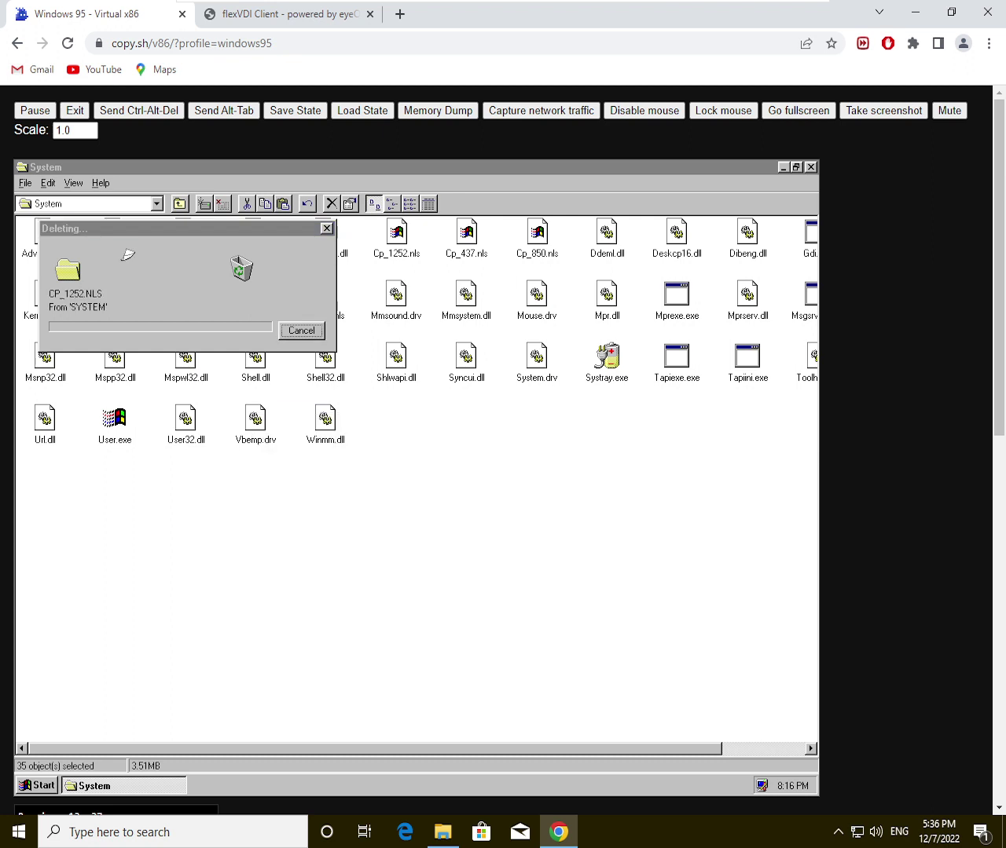
{"action": "key", "text": "Return"}
{"action": "left_click", "coordinate": [475, 520]}
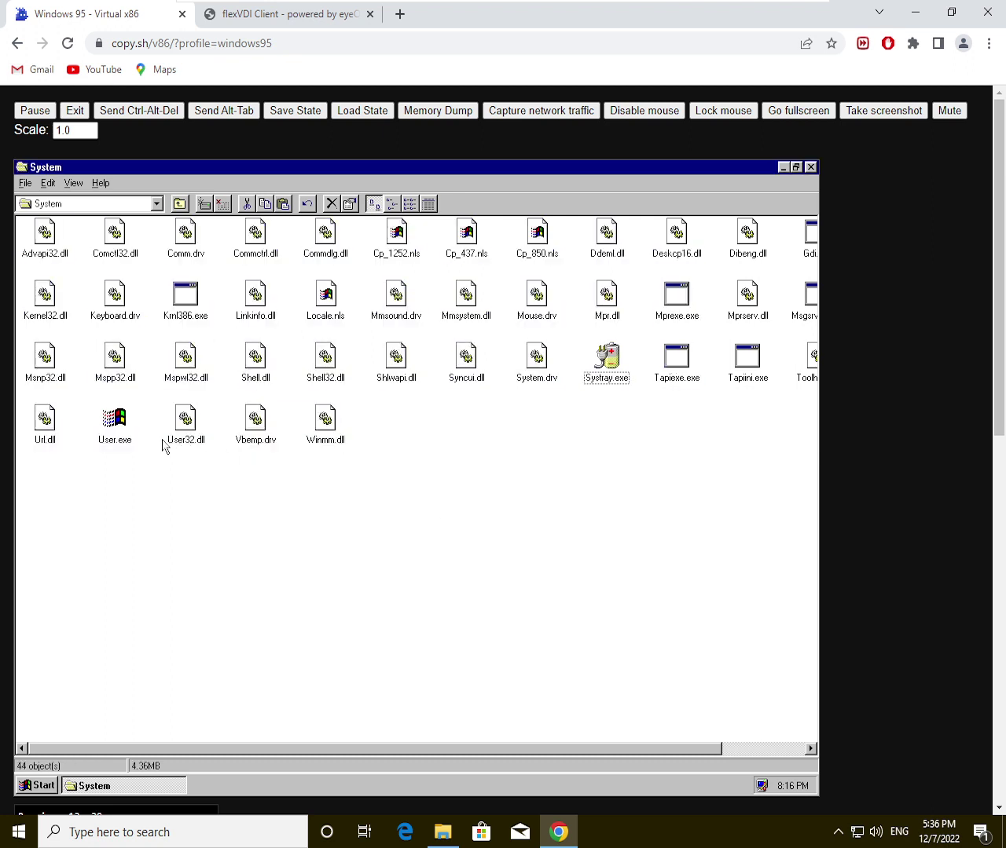
Step: Try to delete Msnp32.dll from the System folder
{"action": "left_click", "coordinate": [35, 370]}
{"action": "key", "text": "Delete"}
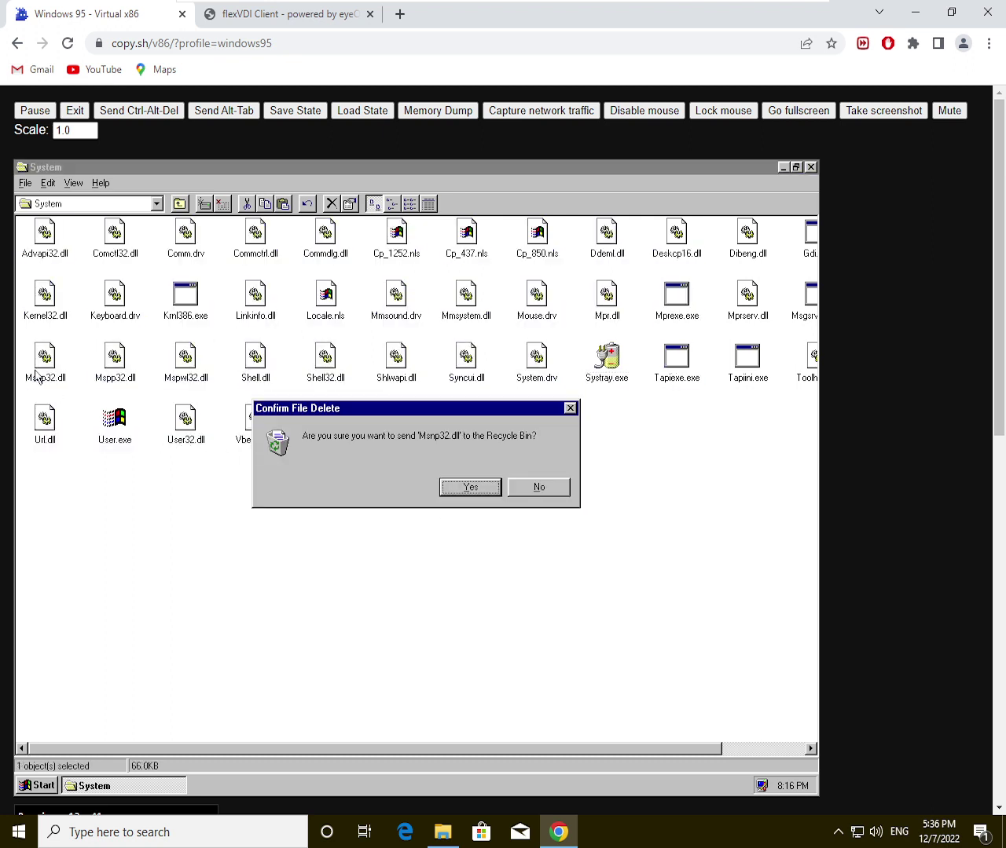
{"action": "key", "text": "Return"}
{"action": "key", "text": "Return"}
Step: Delete Mspp32.dll from the System folder
{"action": "left_click", "coordinate": [113, 370]}
{"action": "key", "text": "Delete"}
{"action": "key", "text": "Return"}
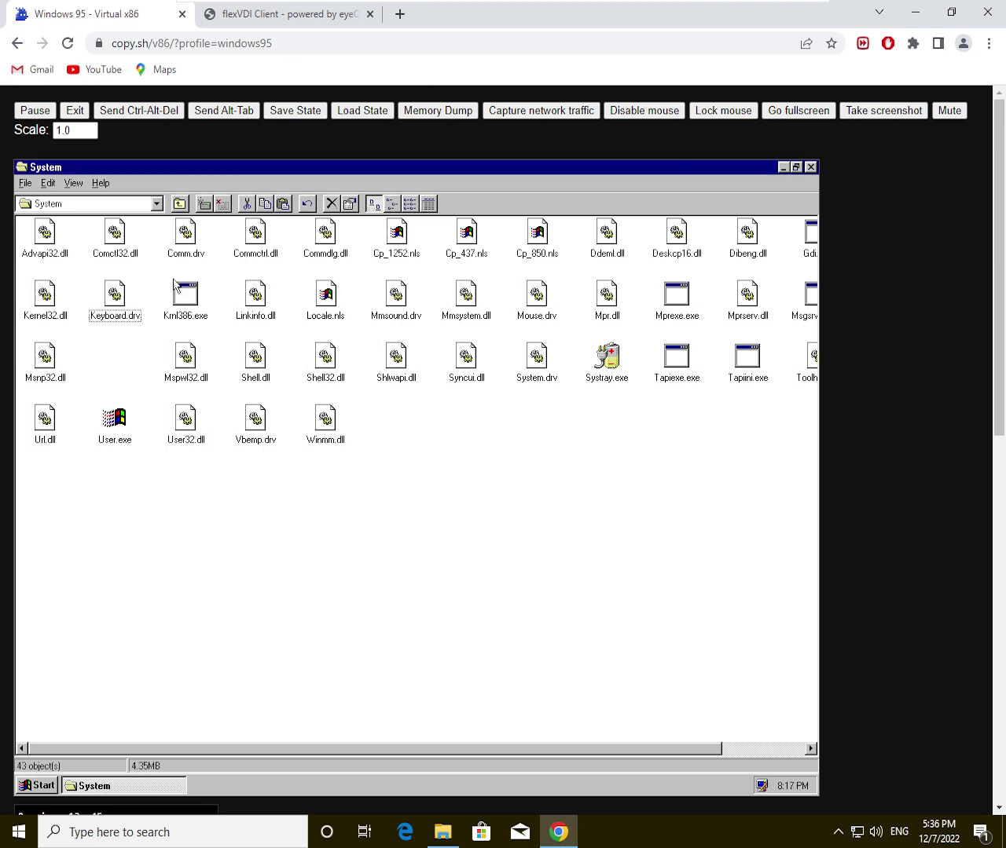
Step: Try to delete Mspwl32.dll, Shell.dll and Shell32.dll from the System folder one at a time
{"action": "left_click", "coordinate": [188, 363]}
{"action": "key", "text": "Delete"}
{"action": "key", "text": "Return"}
{"action": "key", "text": "Return"}
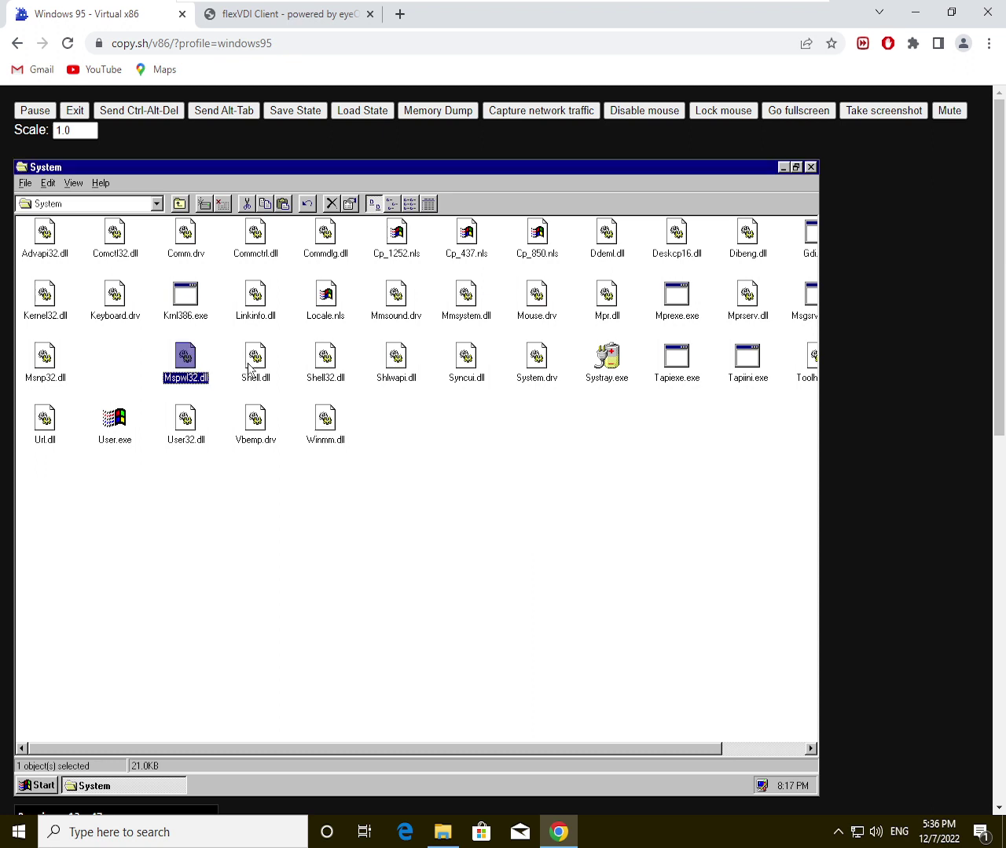
{"action": "left_click", "coordinate": [242, 368]}
{"action": "key", "text": "Delete"}
{"action": "key", "text": "Return"}
{"action": "key", "text": "Return"}
{"action": "left_click", "coordinate": [346, 360]}
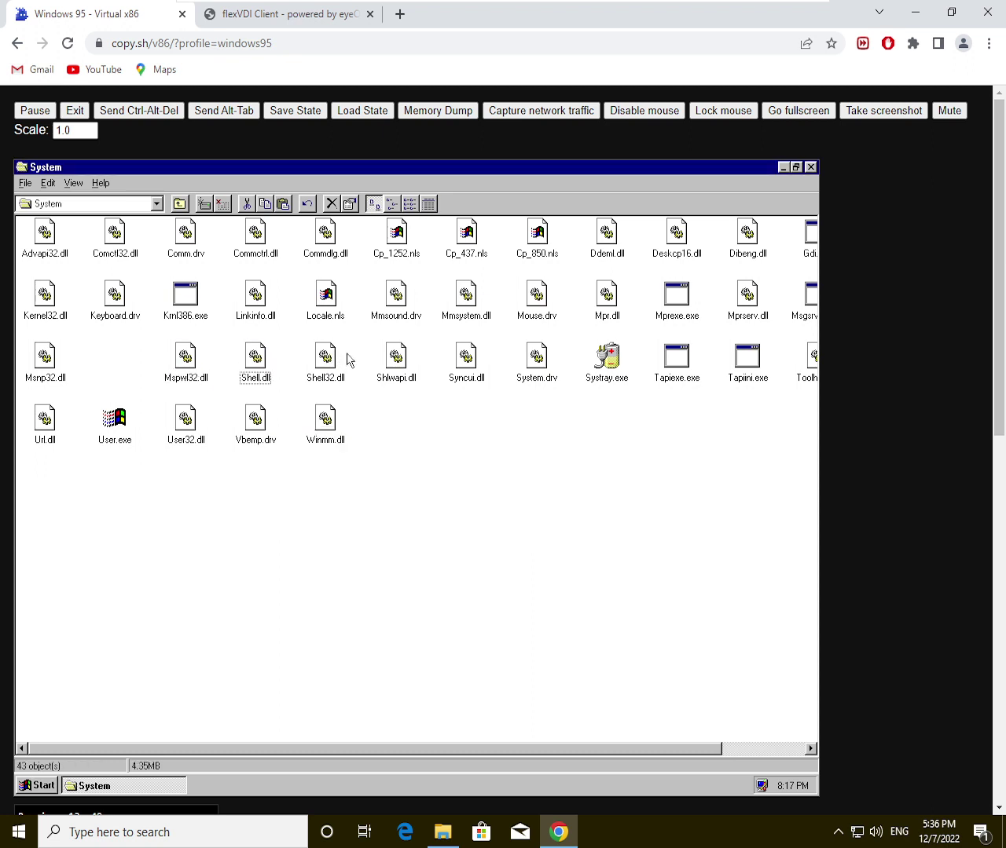
{"action": "left_click", "coordinate": [328, 360]}
{"action": "key", "text": "Delete"}
{"action": "key", "text": "Return"}
{"action": "key", "text": "Return"}
Step: Try to delete Locale.nls and Linkinfo.dll from the System folder individually
{"action": "left_click", "coordinate": [325, 299]}
{"action": "key", "text": "Delete"}
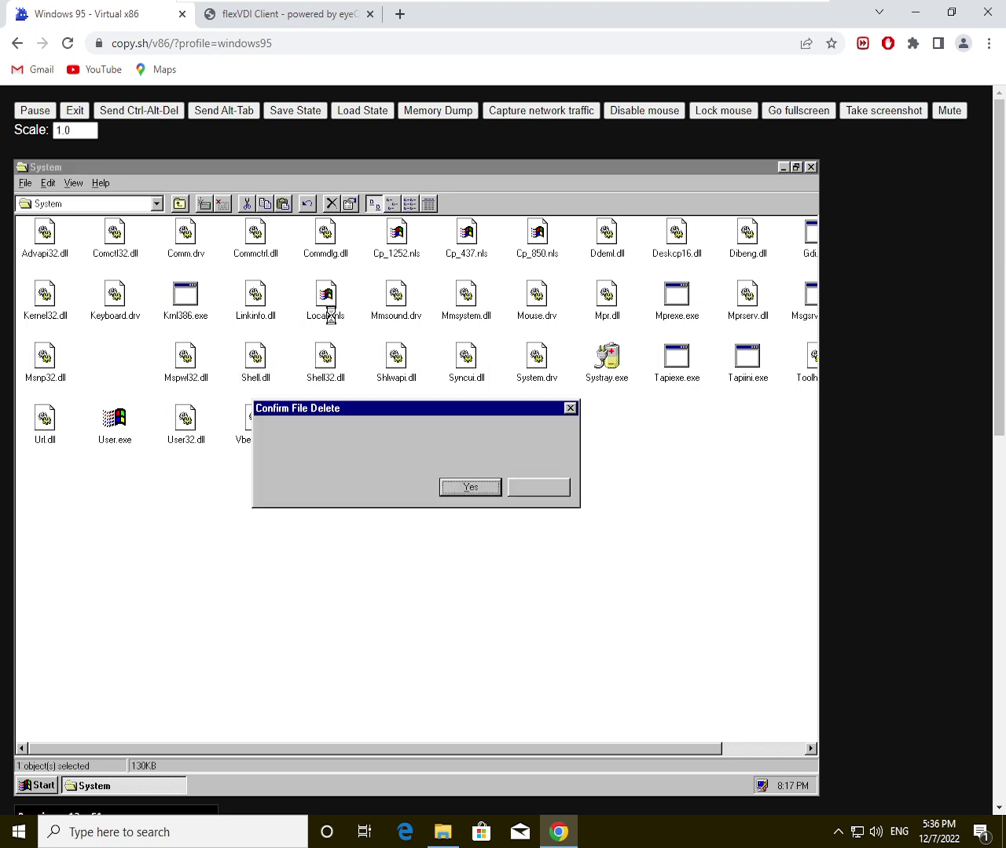
{"action": "key", "text": "Return"}
{"action": "key", "text": "Return"}
{"action": "left_click", "coordinate": [243, 312]}
{"action": "key", "text": "Delete"}
{"action": "key", "text": "Return"}
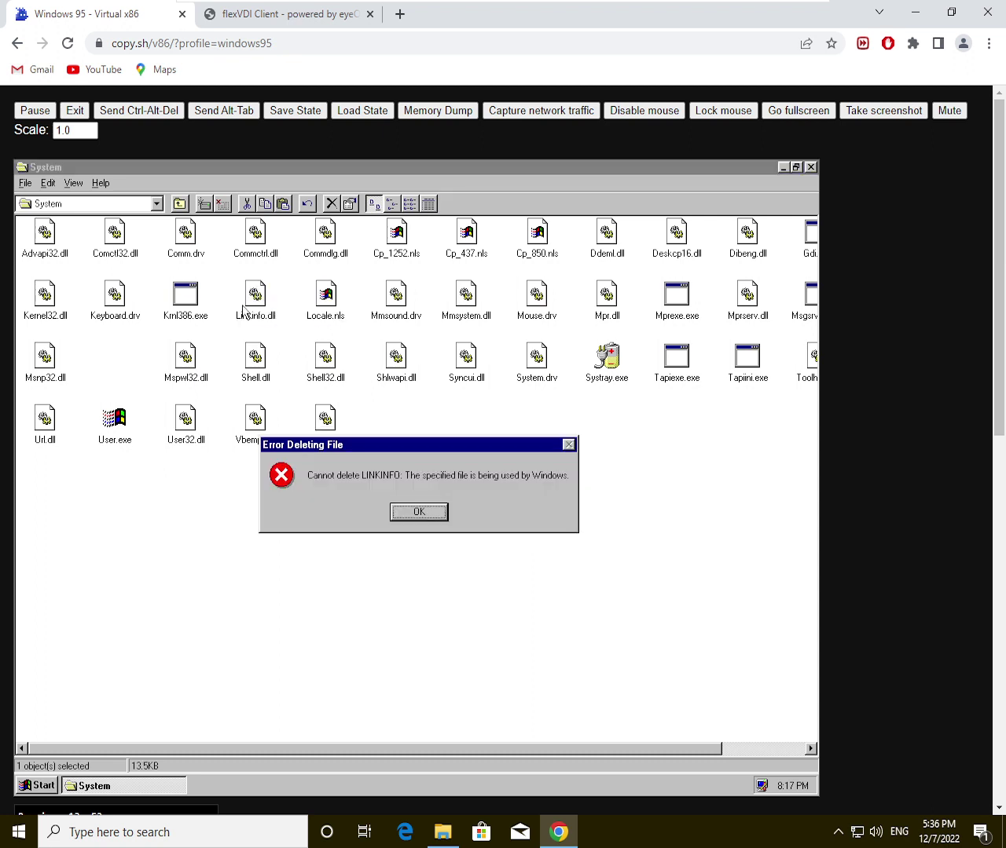
{"action": "key", "text": "Return"}
Step: Try to delete Keyboard.drv and Kernel32.dll from the System folder individually
{"action": "left_click", "coordinate": [112, 301]}
{"action": "key", "text": "Delete"}
{"action": "key", "text": "Return"}
{"action": "key", "text": "Return"}
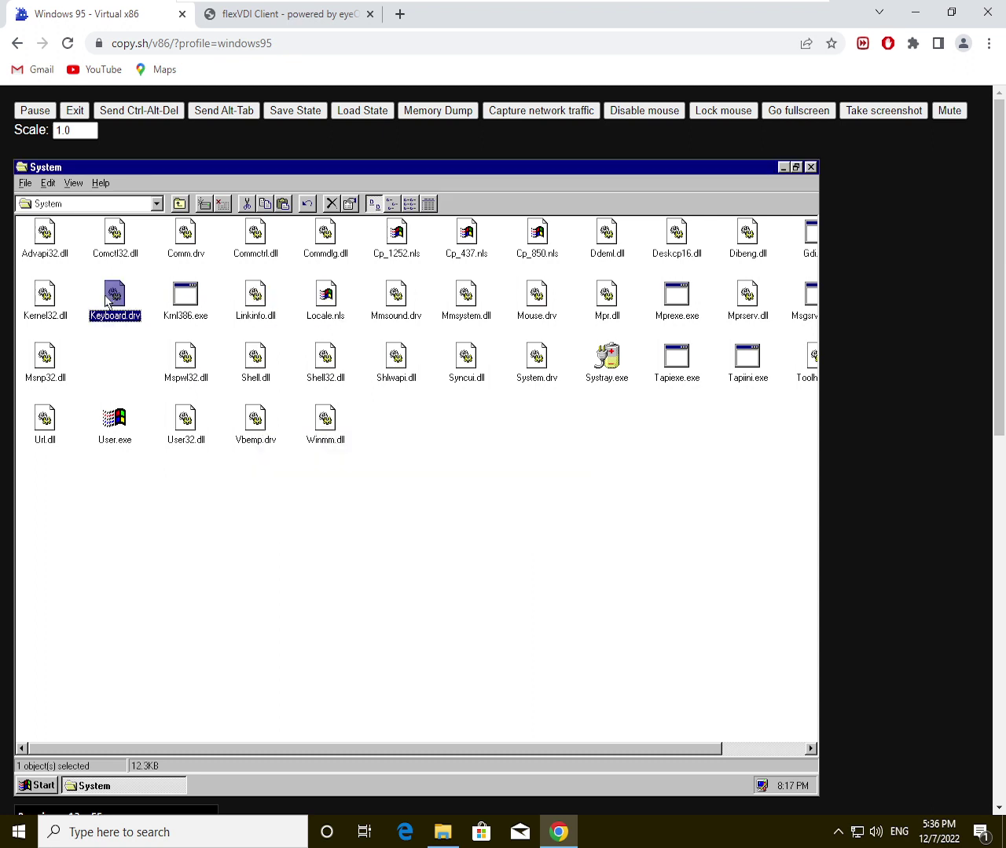
{"action": "left_click", "coordinate": [62, 299]}
{"action": "key", "text": "Delete"}
{"action": "key", "text": "Return"}
{"action": "key", "text": "Return"}
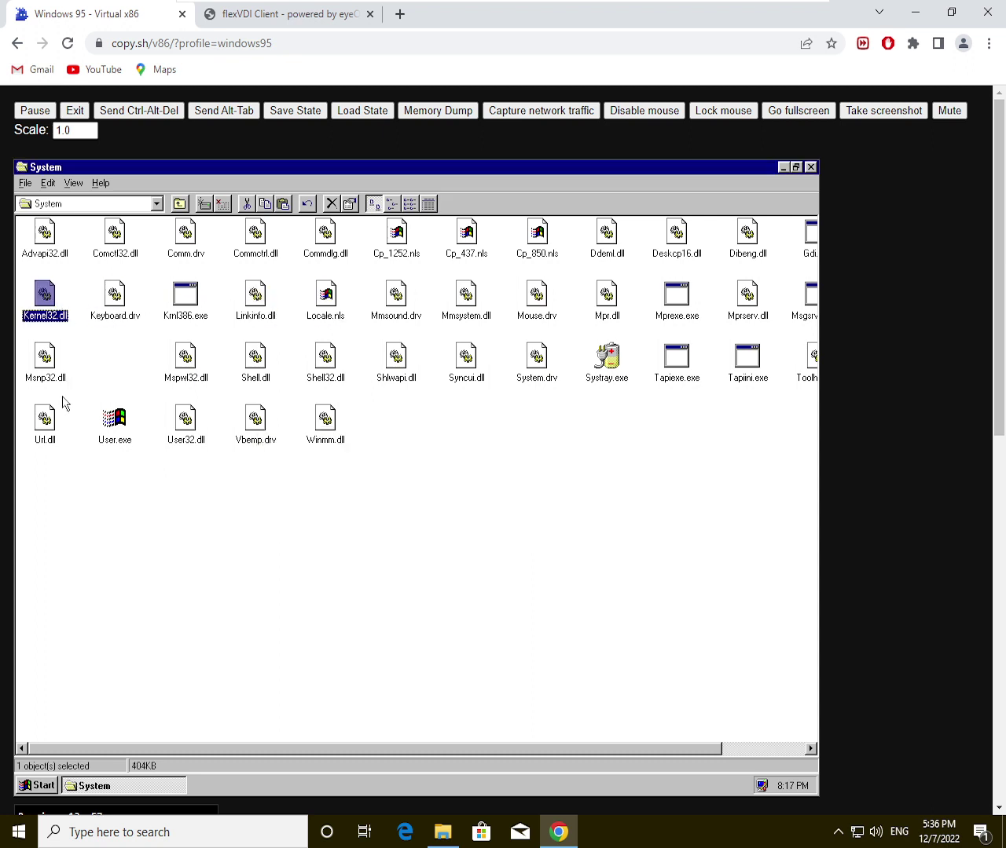
Step: Try to preview Msnp32.dll with Quick View
{"action": "left_click", "coordinate": [45, 359]}
{"action": "right_click", "coordinate": [53, 384]}
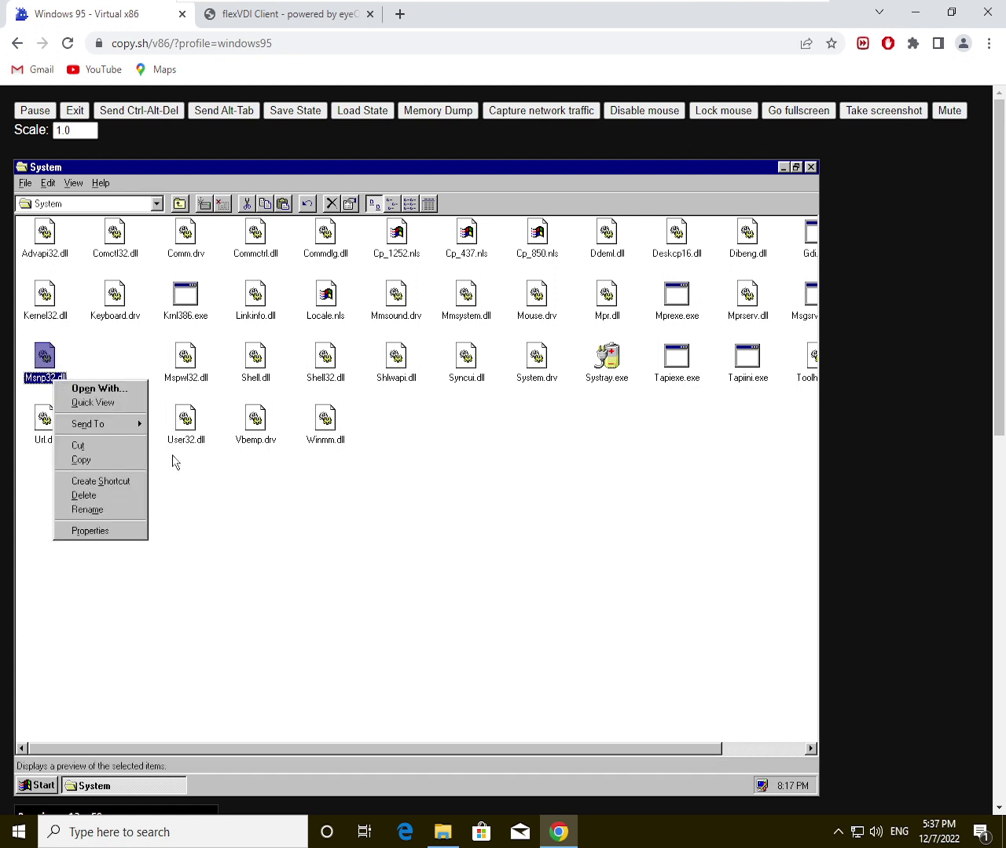
{"action": "left_click", "coordinate": [71, 403]}
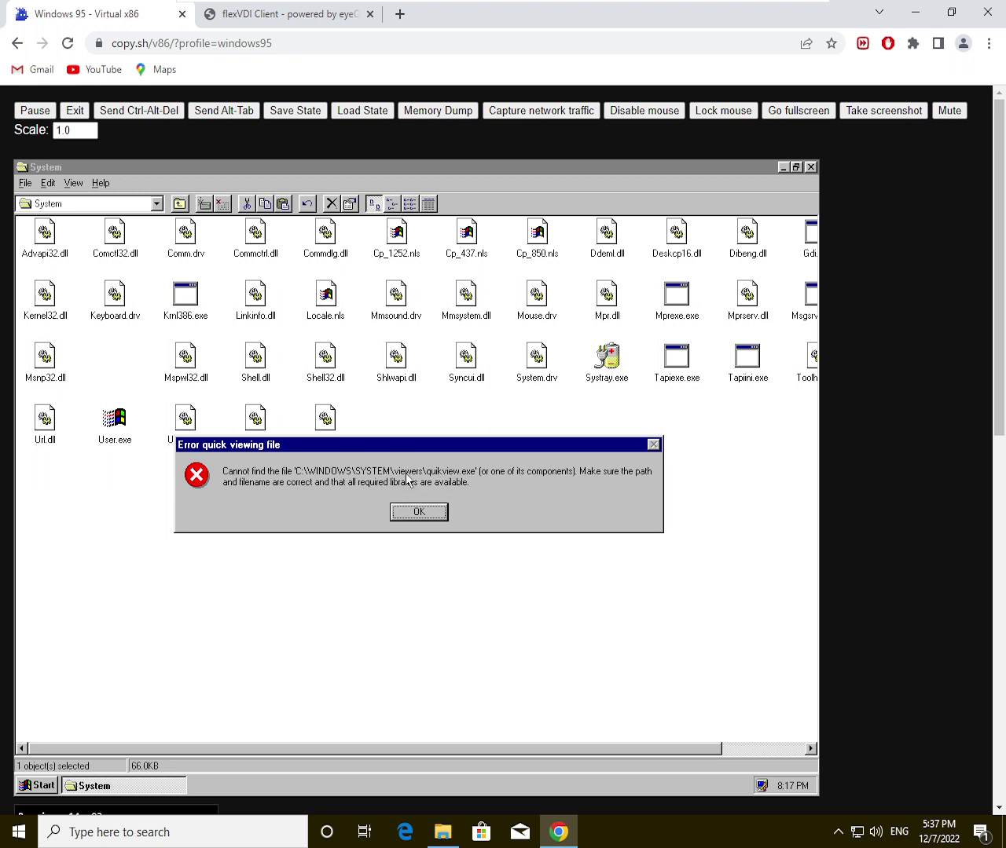
{"action": "key", "text": "Return"}
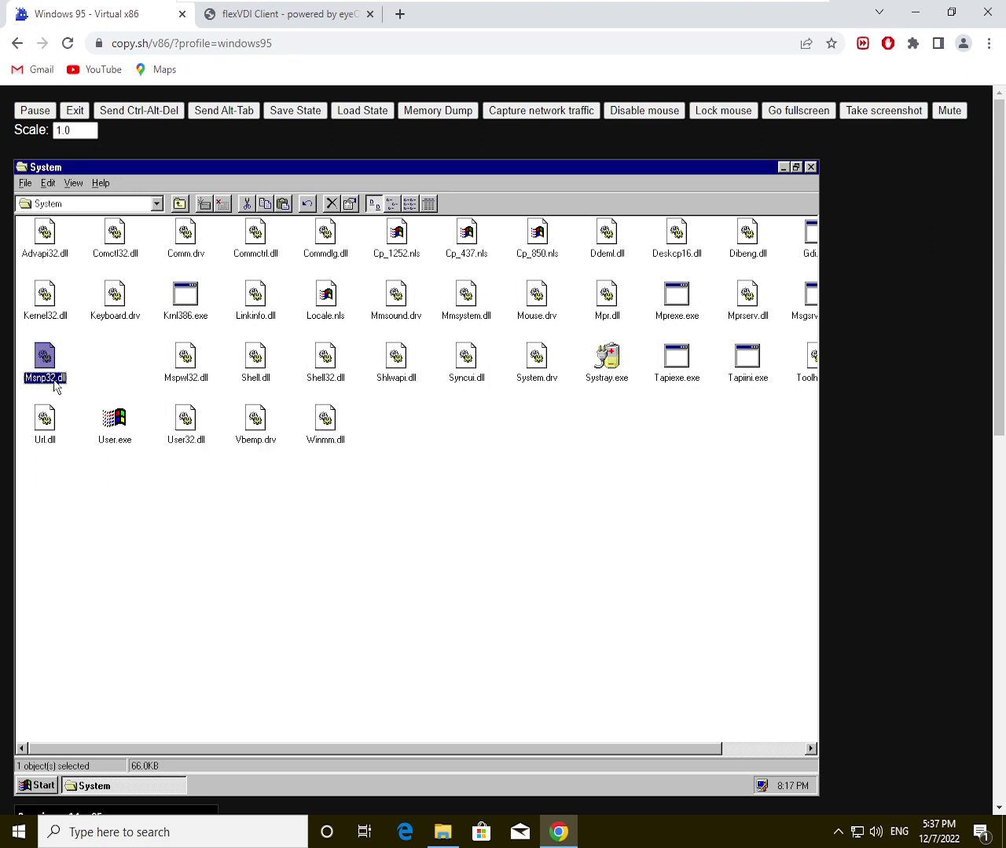
Step: Clear the Archive attribute in the properties of Msnp32.dll and apply the change
{"action": "right_click", "coordinate": [39, 372]}
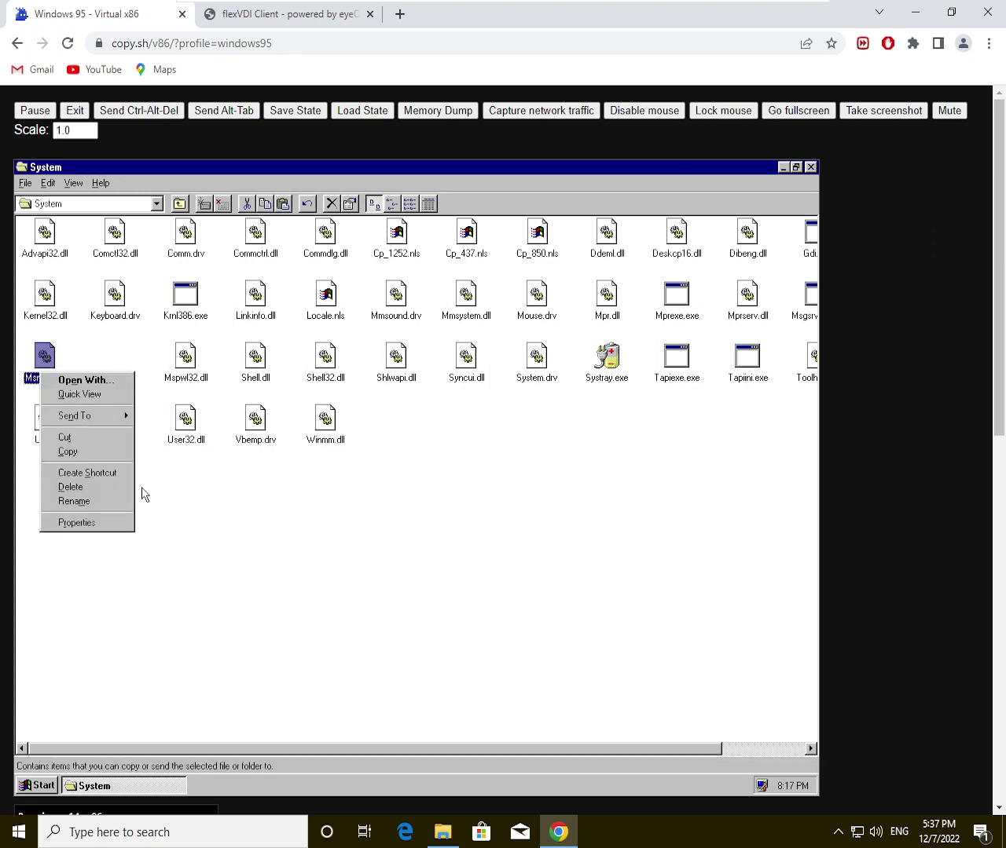
{"action": "left_click", "coordinate": [76, 523]}
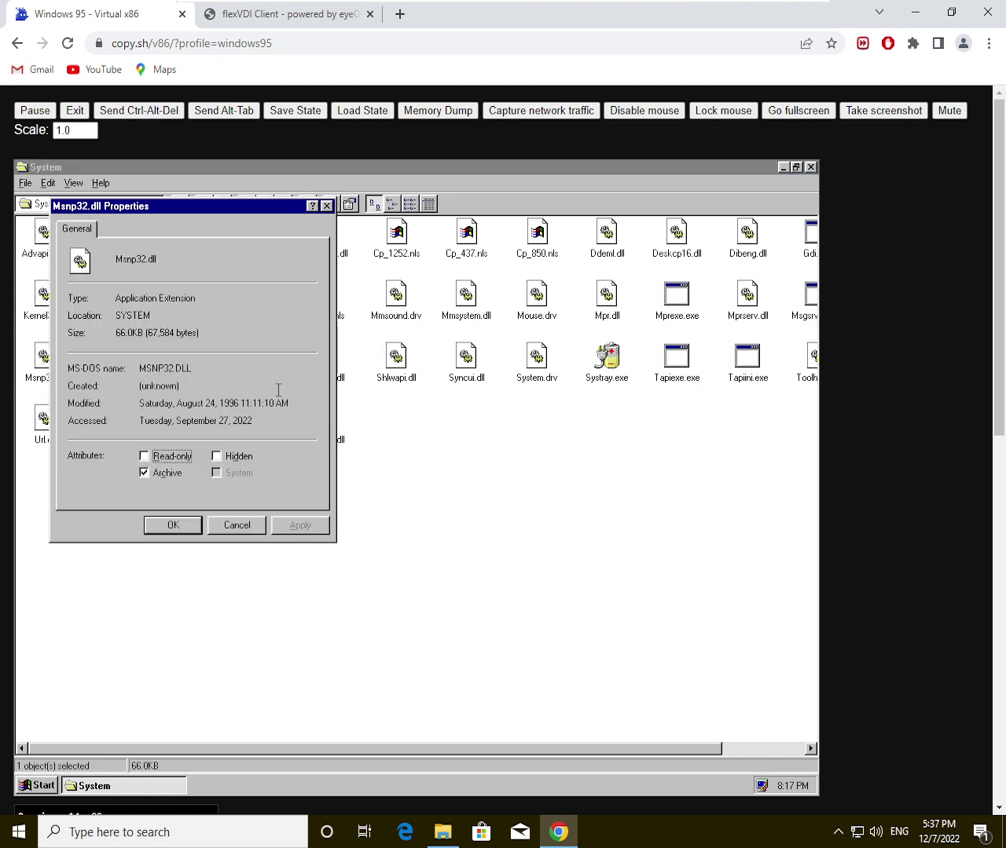
{"action": "left_click", "coordinate": [145, 474]}
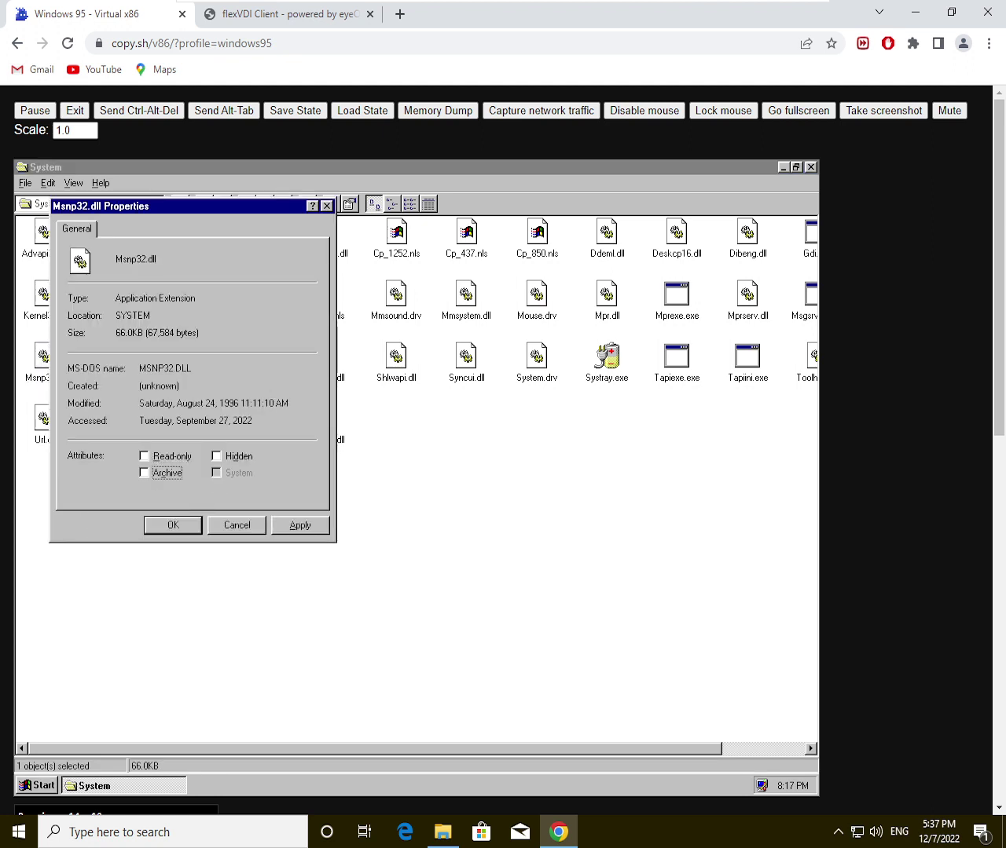
{"action": "left_click", "coordinate": [310, 531]}
{"action": "left_click", "coordinate": [173, 525]}
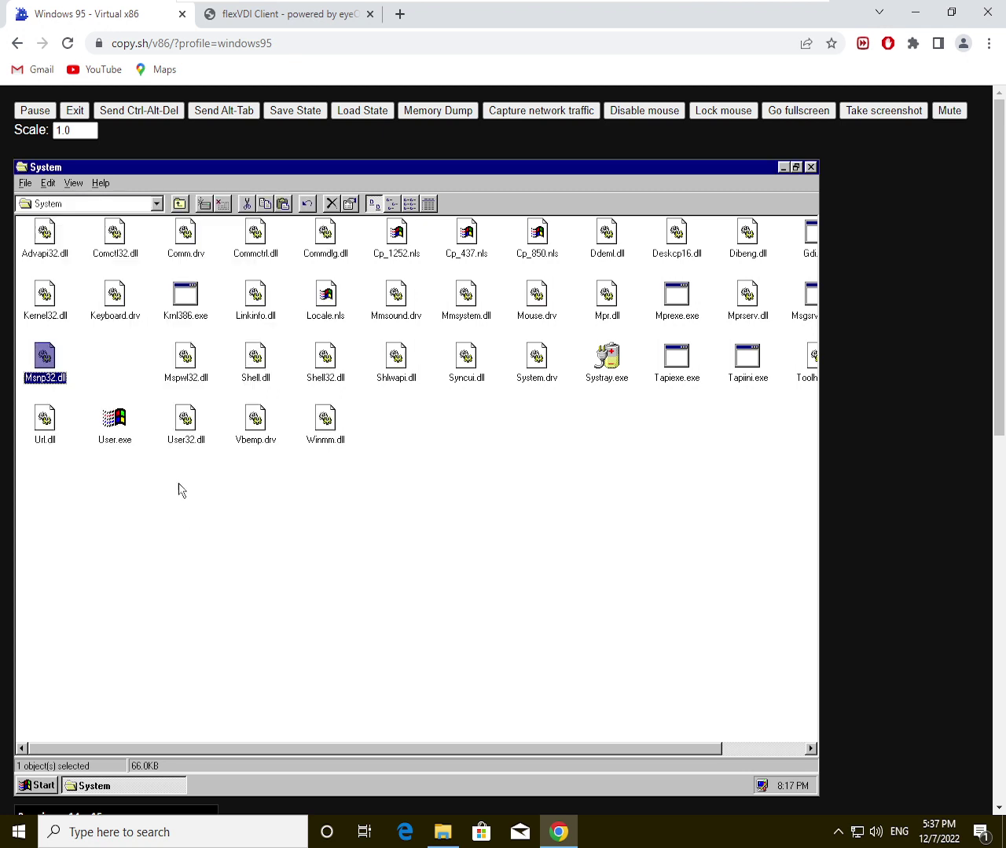
Step: Go up from the System folder to the root of drive C: and check the drive's used space in its properties
{"action": "left_click", "coordinate": [49, 204]}
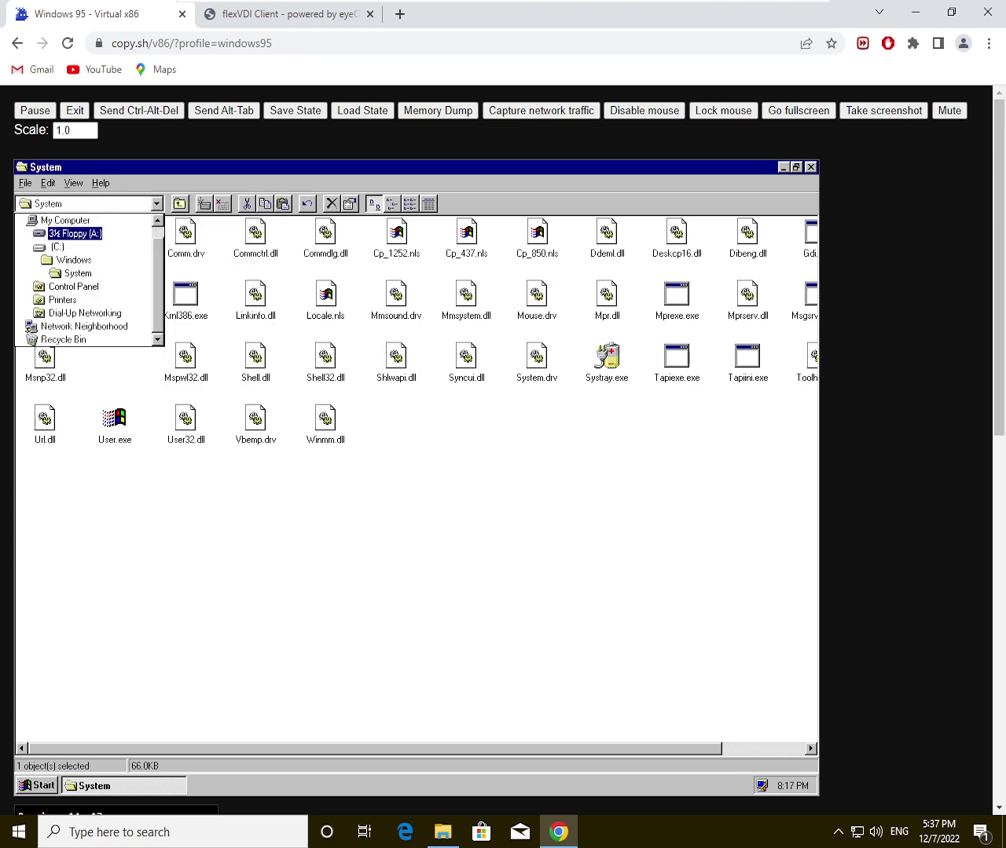
{"action": "left_click", "coordinate": [78, 256]}
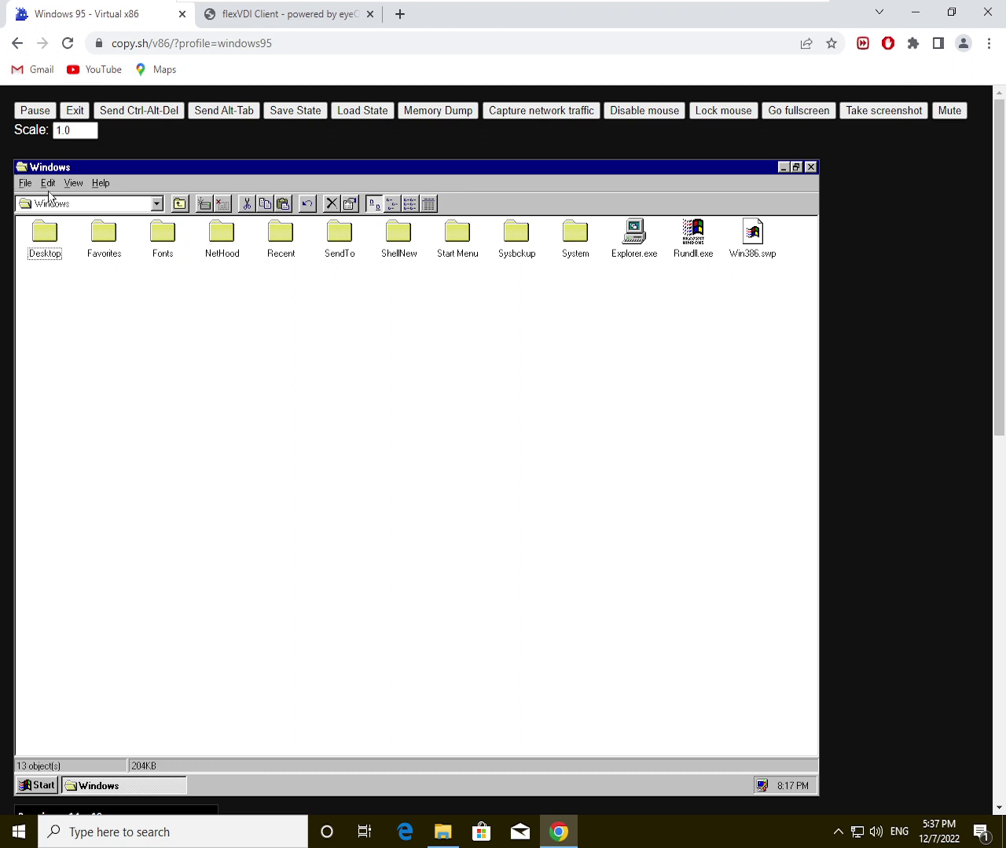
{"action": "left_click", "coordinate": [181, 205]}
{"action": "right_click", "coordinate": [171, 381]}
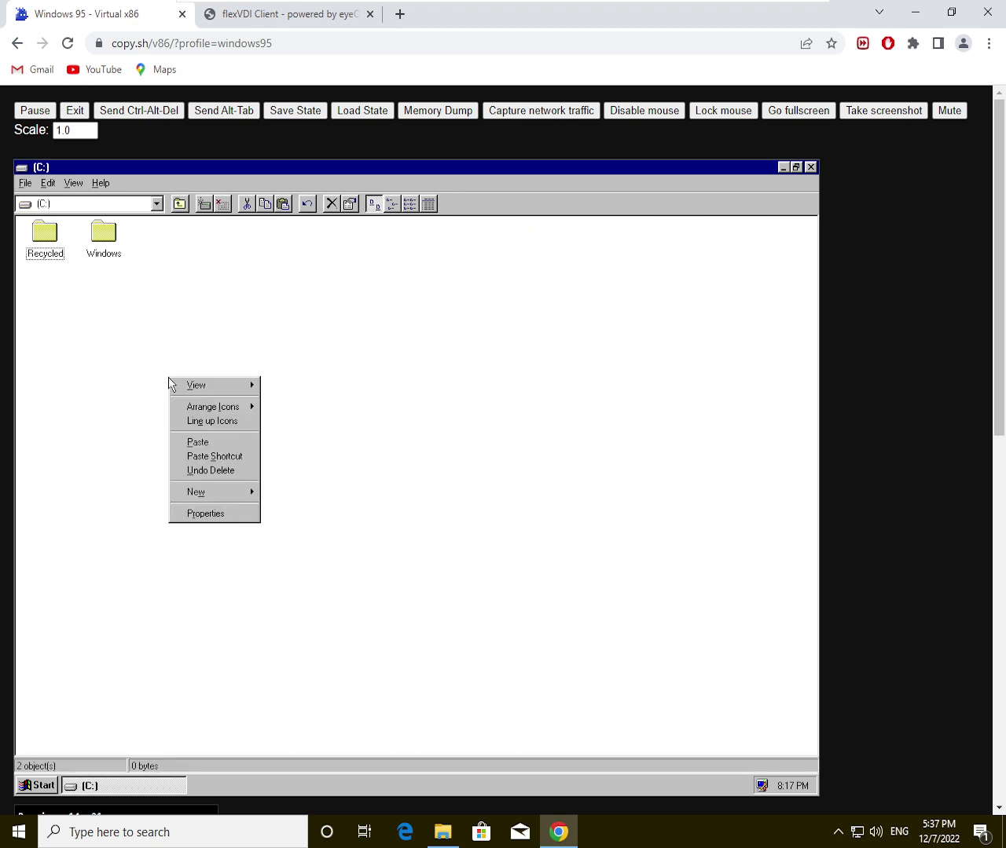
{"action": "left_click", "coordinate": [197, 514]}
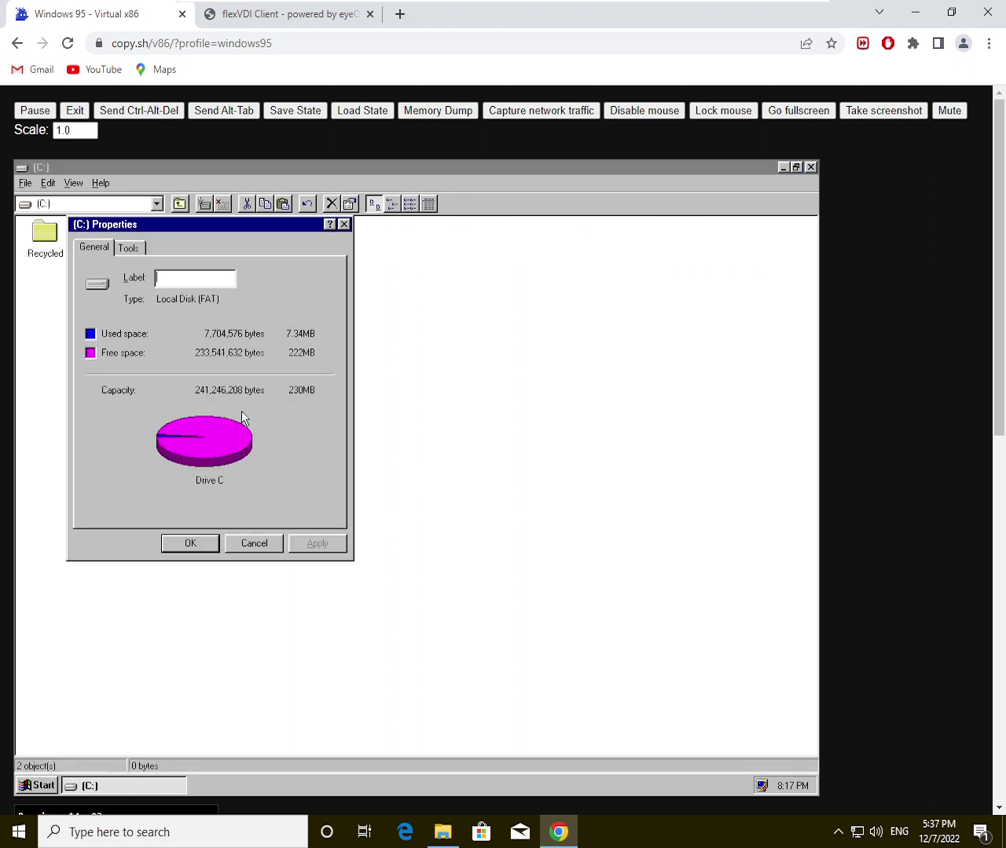
{"action": "key", "text": "Escape"}
Step: Open the Recycled folder on drive C: and delete all the files in it
{"action": "right_click", "coordinate": [57, 259]}
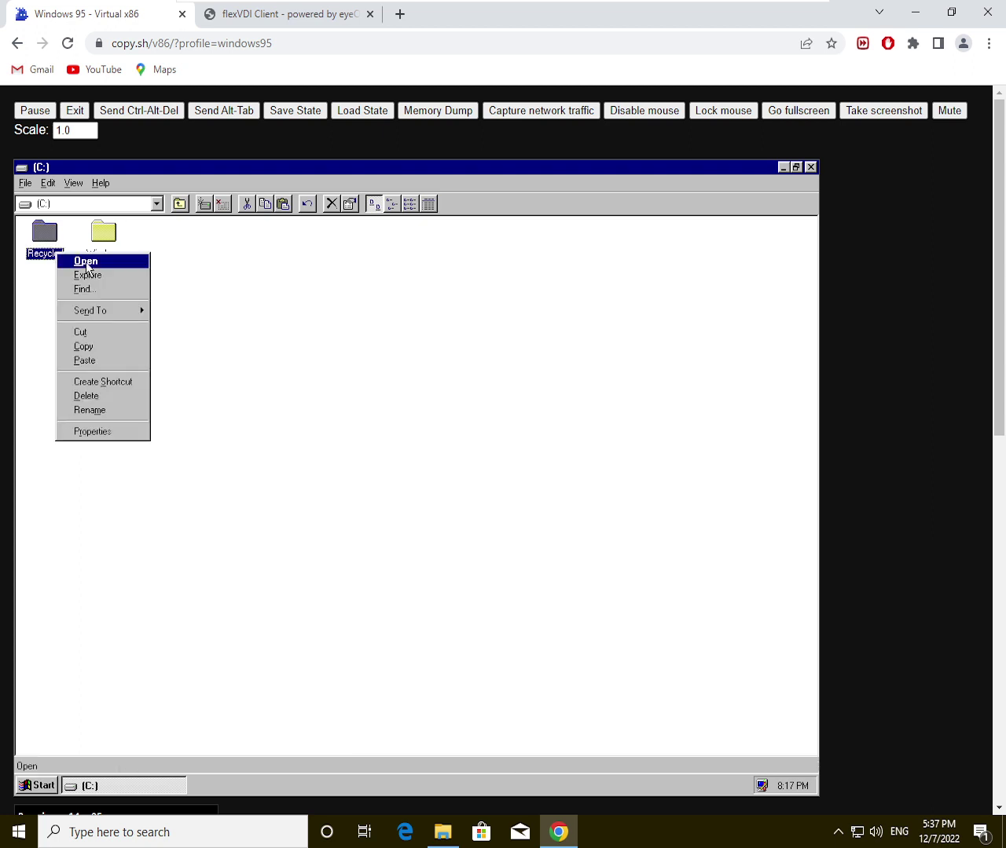
{"action": "left_click", "coordinate": [86, 261]}
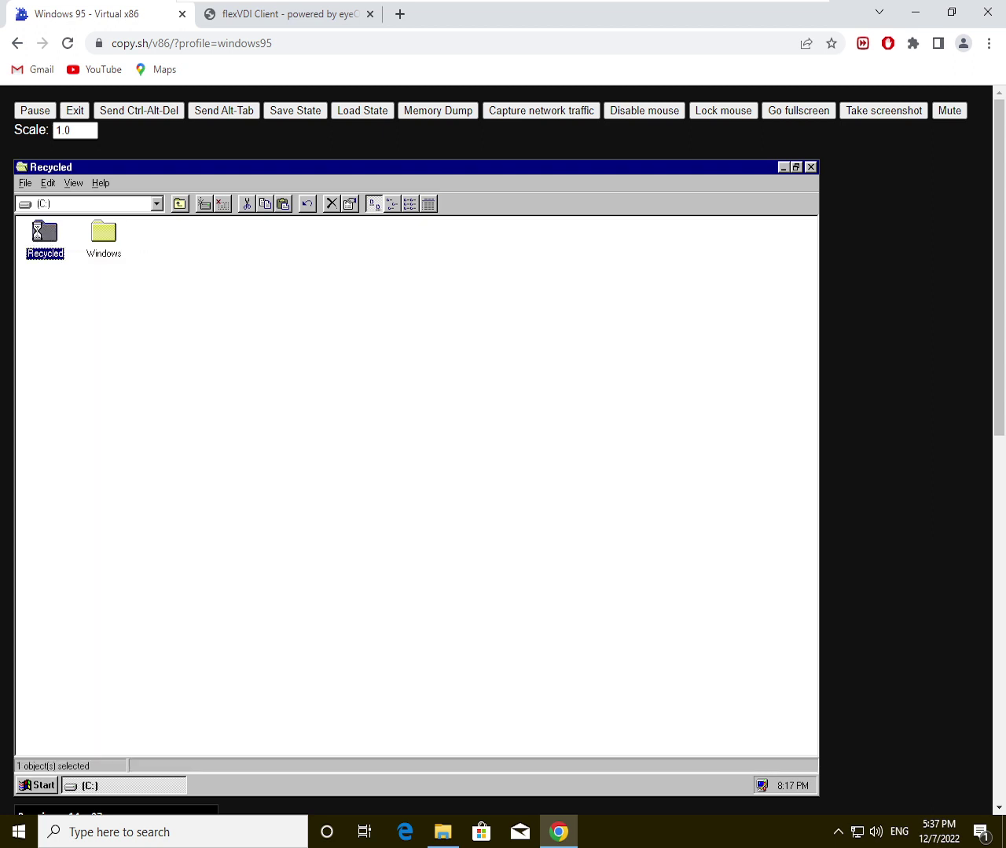
{"action": "key", "text": "ctrl+a"}
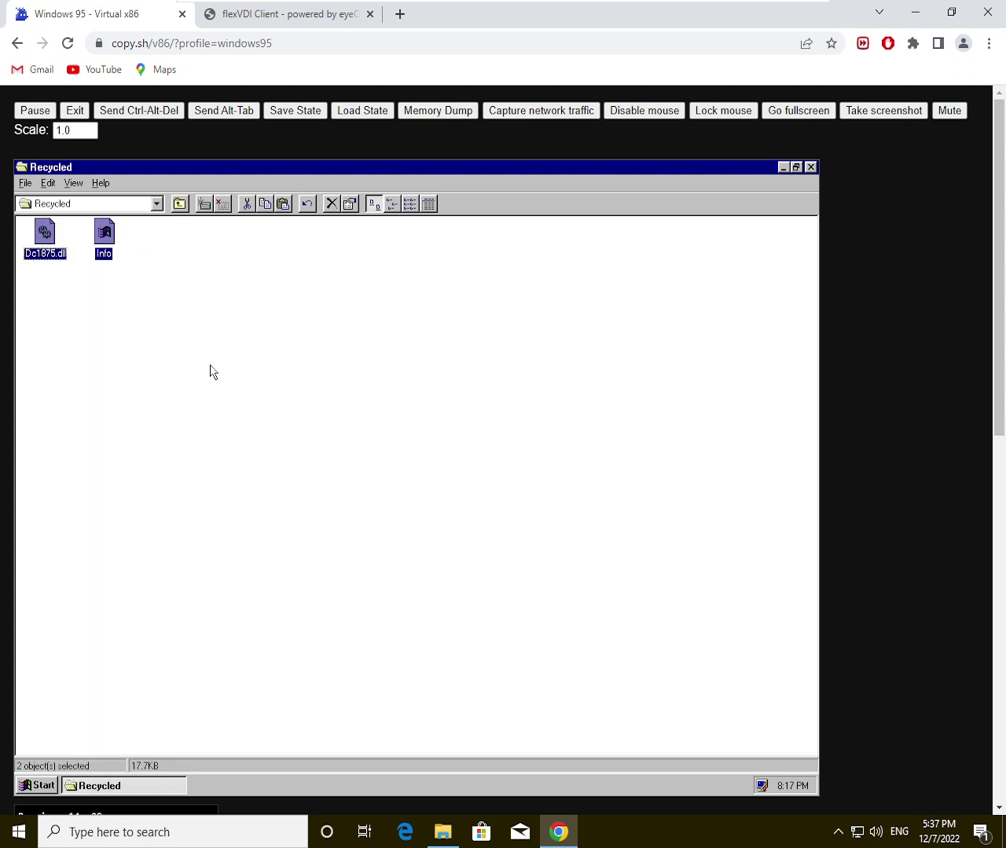
{"action": "key", "text": "Delete"}
{"action": "key", "text": "Return"}
Step: Return to the root of drive C: and recheck the used space after deleting the Recycled files
{"action": "left_click", "coordinate": [107, 206]}
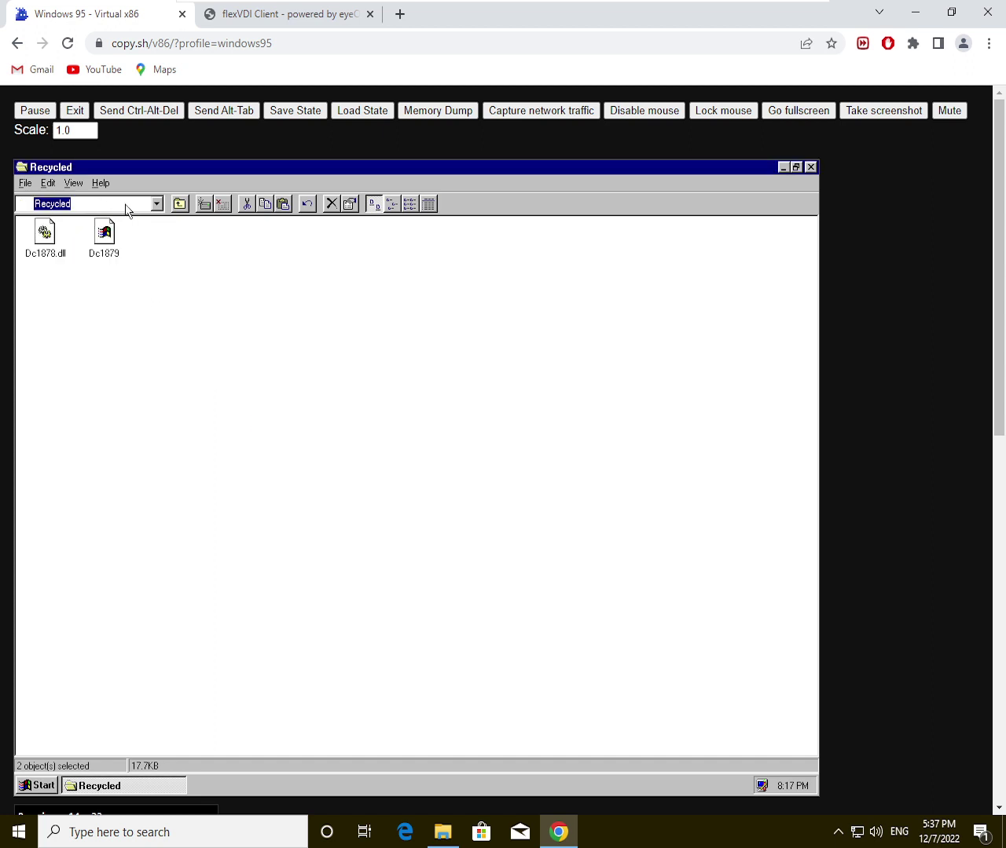
{"action": "left_click", "coordinate": [179, 204]}
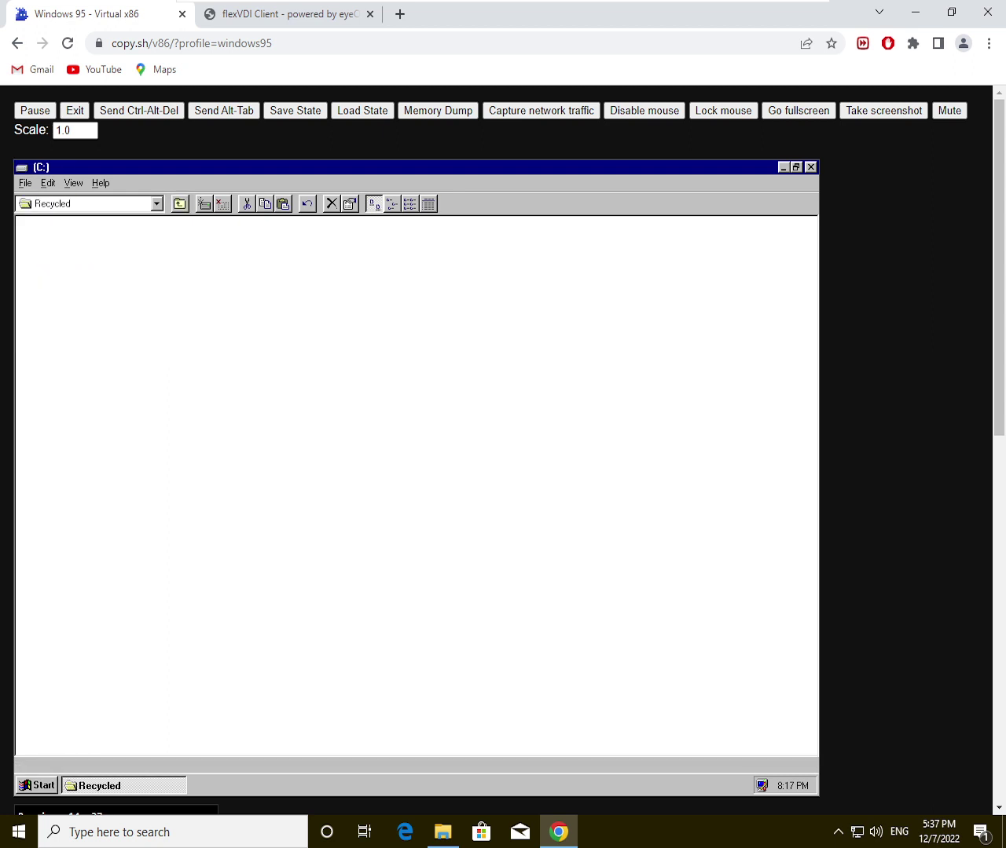
{"action": "right_click", "coordinate": [205, 327]}
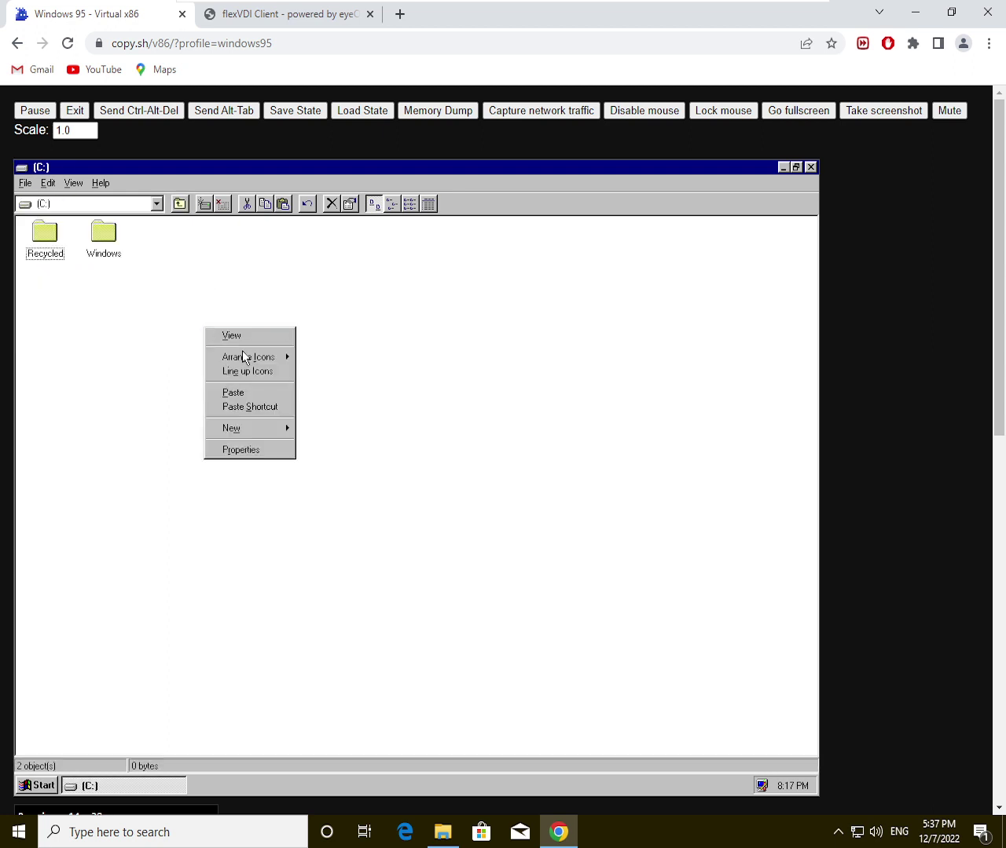
{"action": "left_click", "coordinate": [242, 450]}
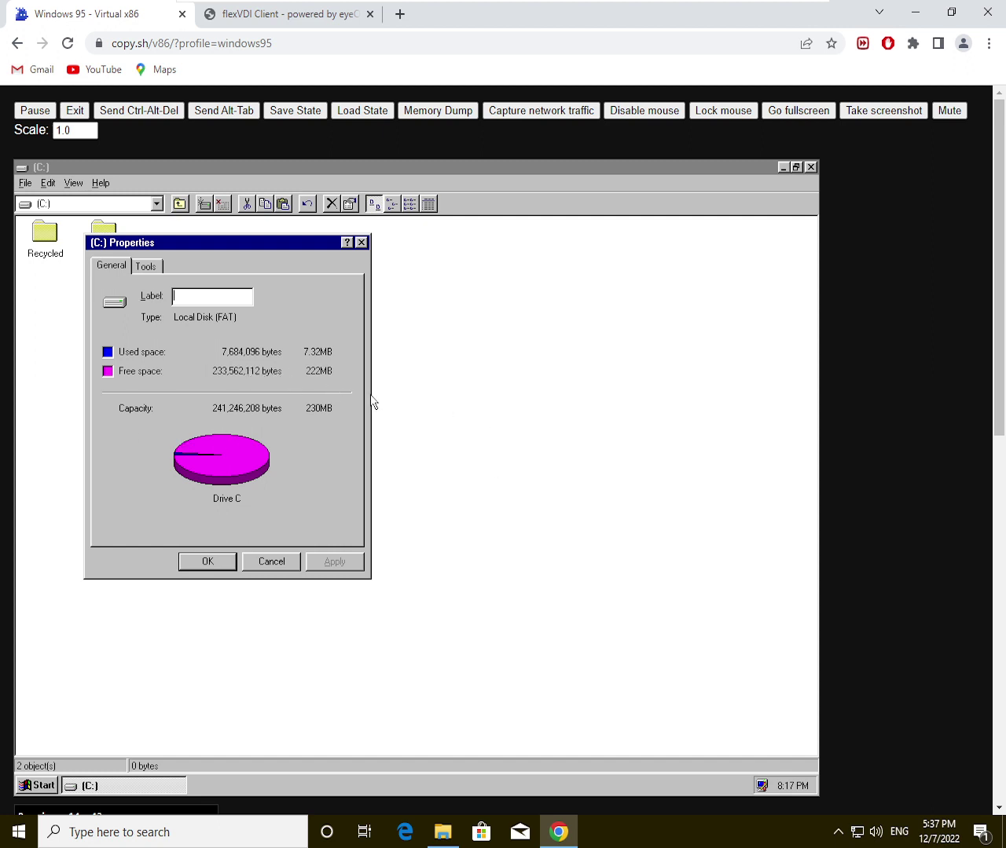
{"action": "key", "text": "Escape"}
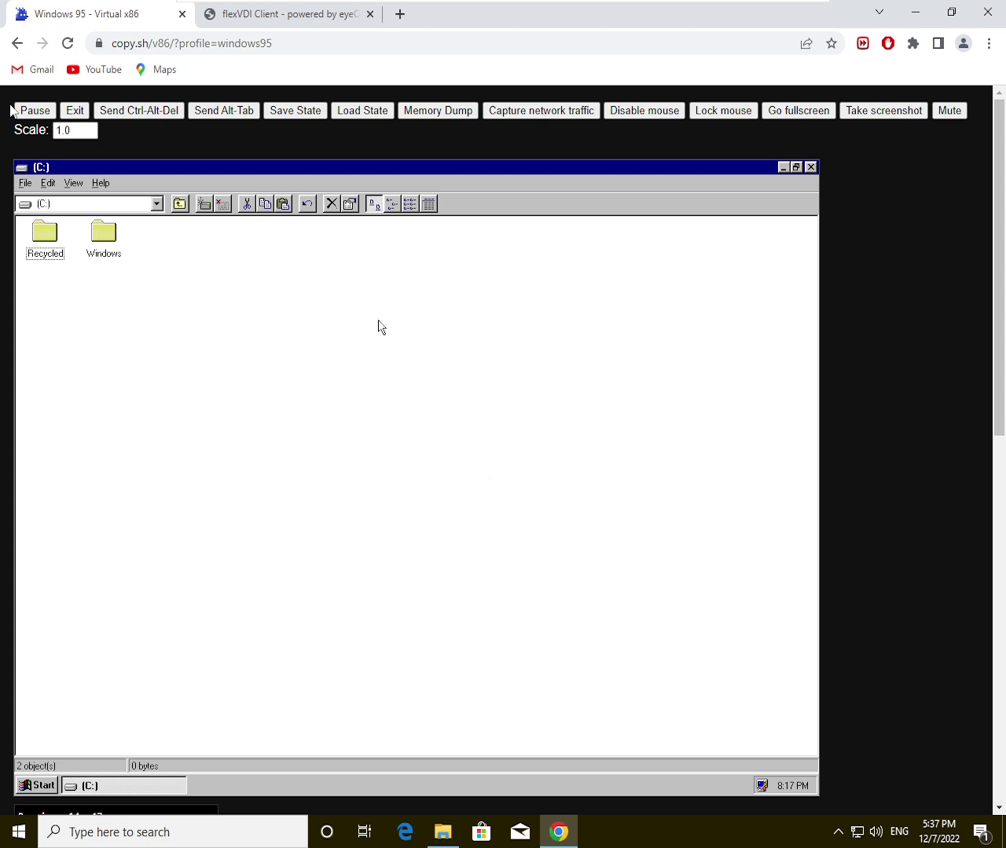
Step: End the Explorer task from the Close Program dialog and restart the Windows 95 computer
{"action": "left_click", "coordinate": [354, 401]}
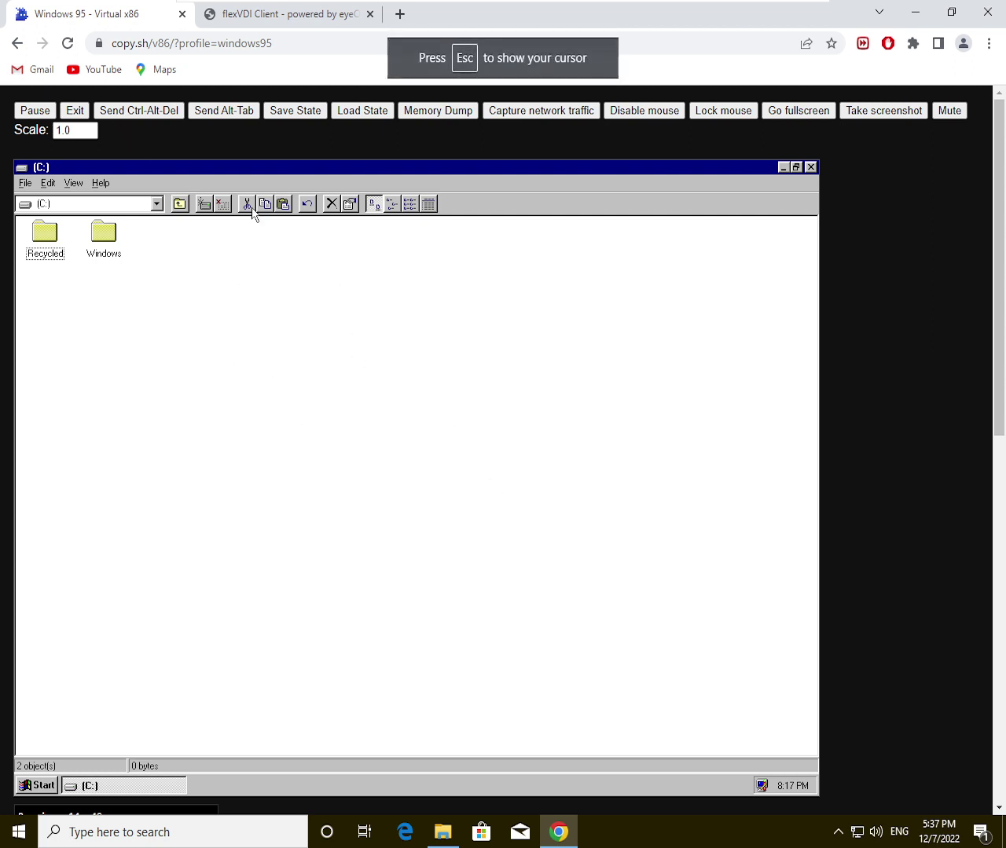
{"action": "key", "text": "Escape"}
{"action": "left_click", "coordinate": [140, 116]}
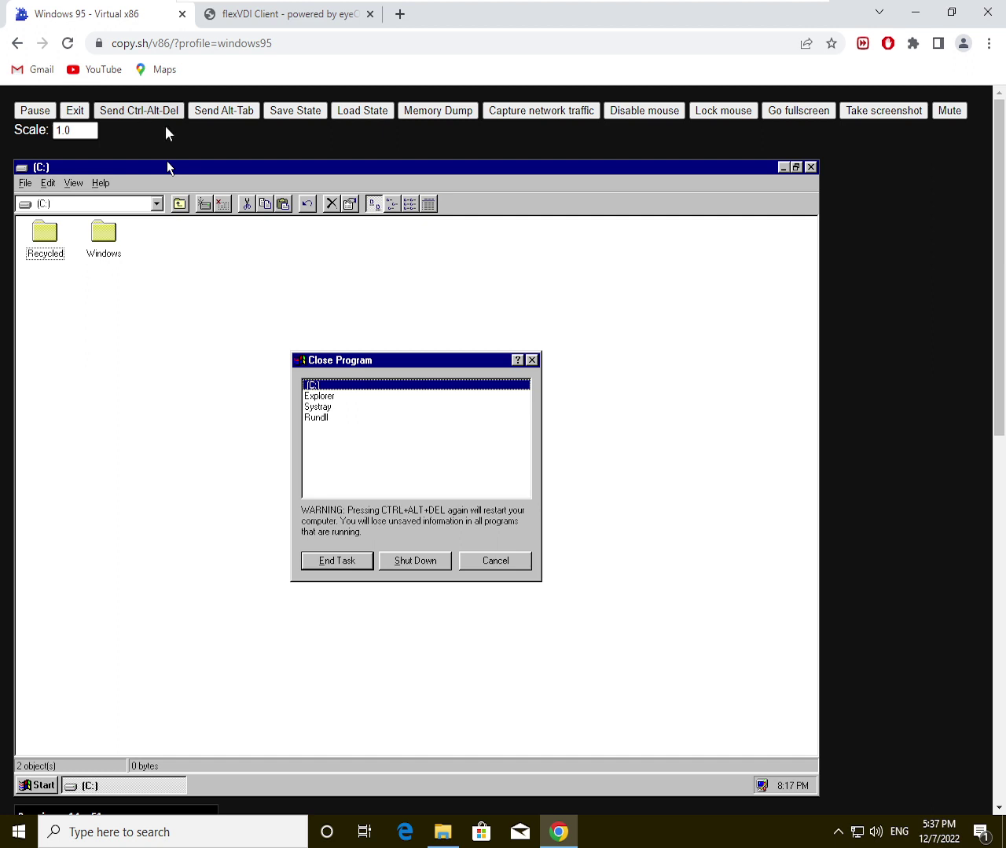
{"action": "left_click", "coordinate": [260, 326]}
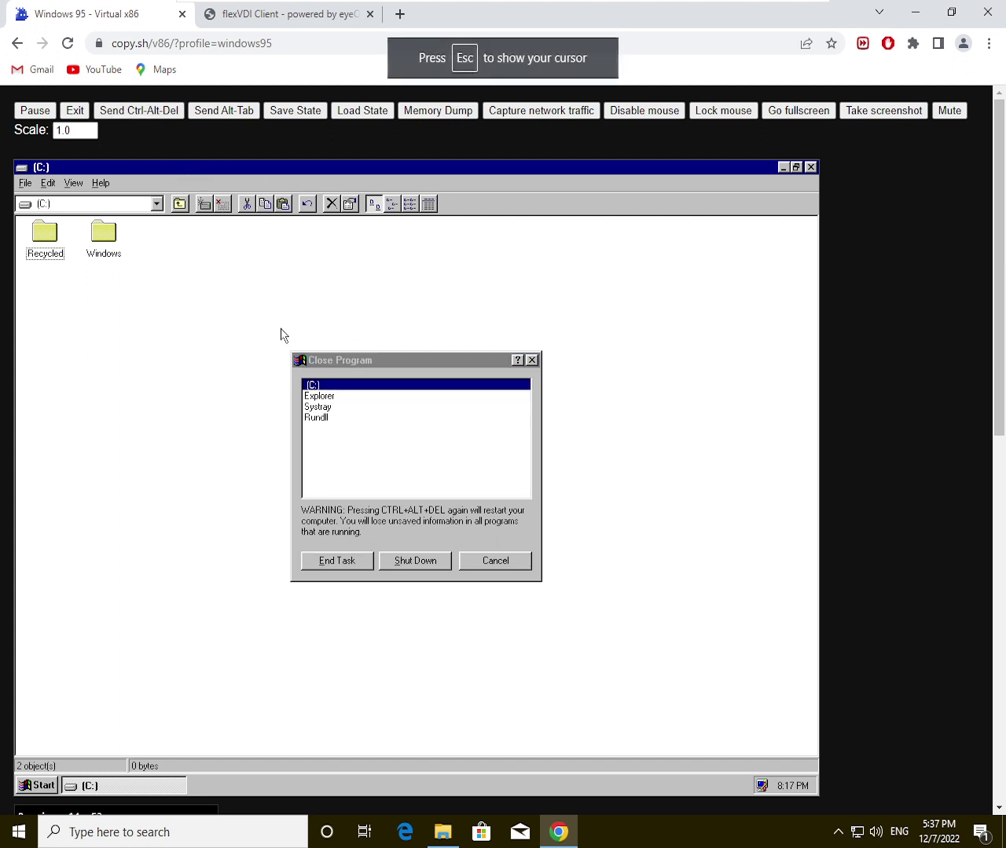
{"action": "left_click", "coordinate": [321, 397]}
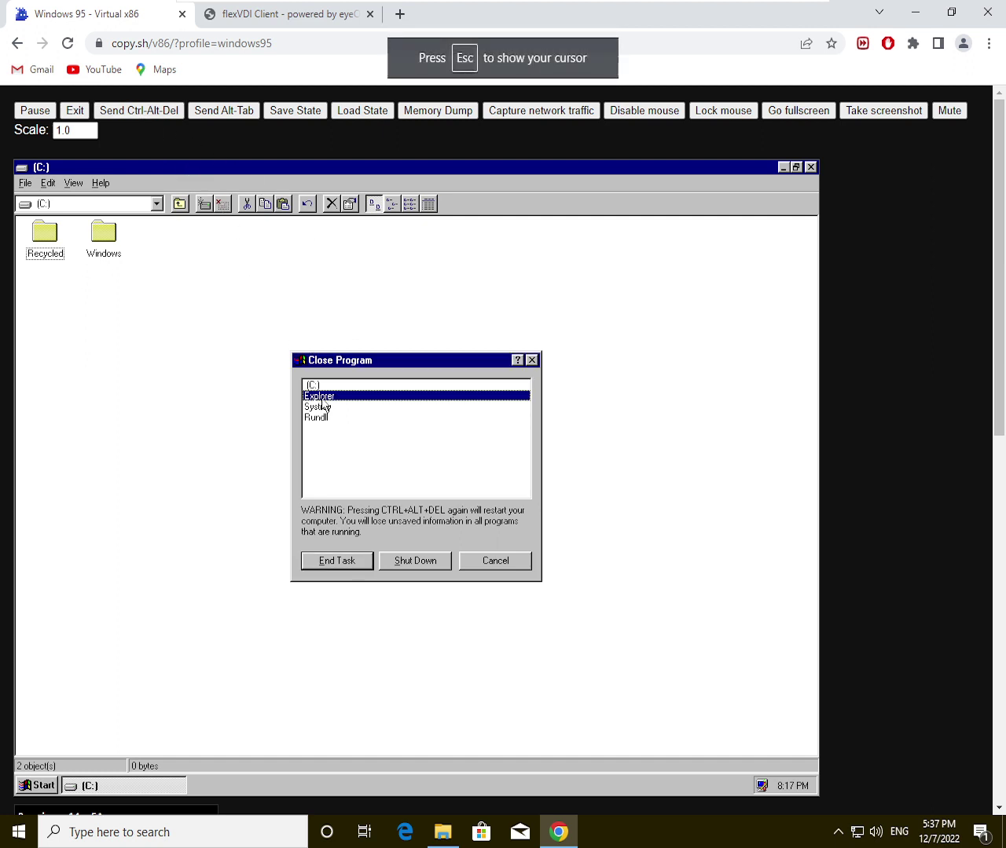
{"action": "left_click", "coordinate": [336, 560]}
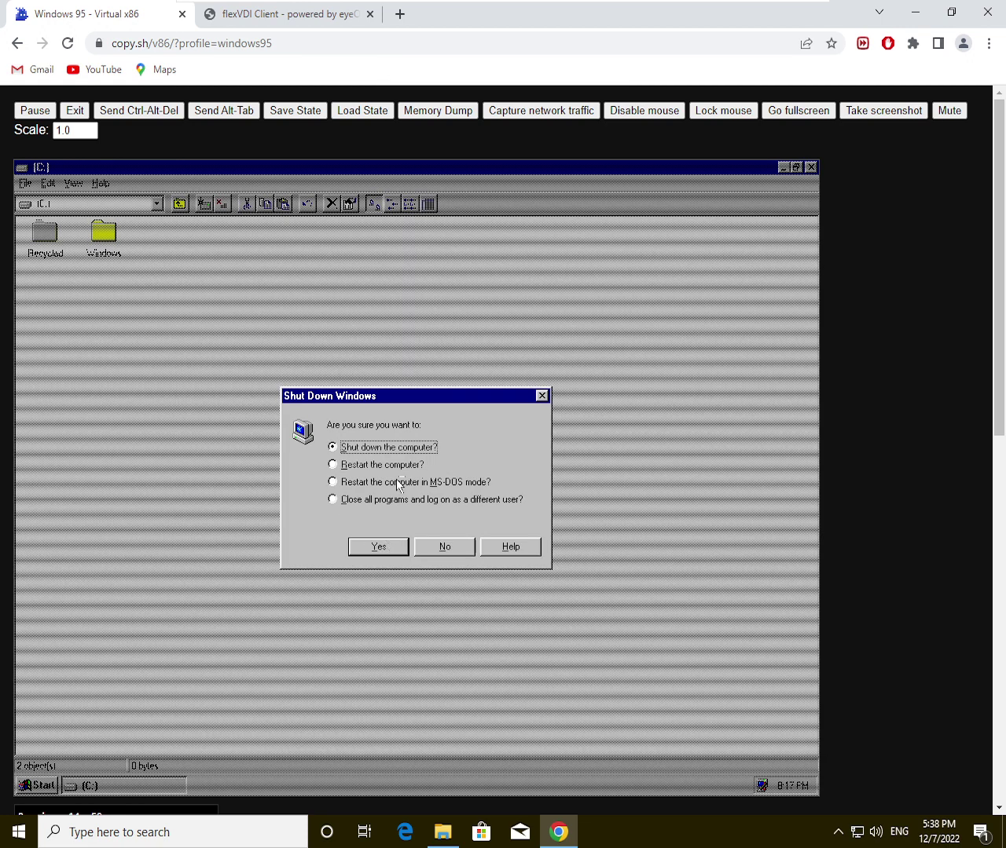
{"action": "left_click", "coordinate": [401, 467]}
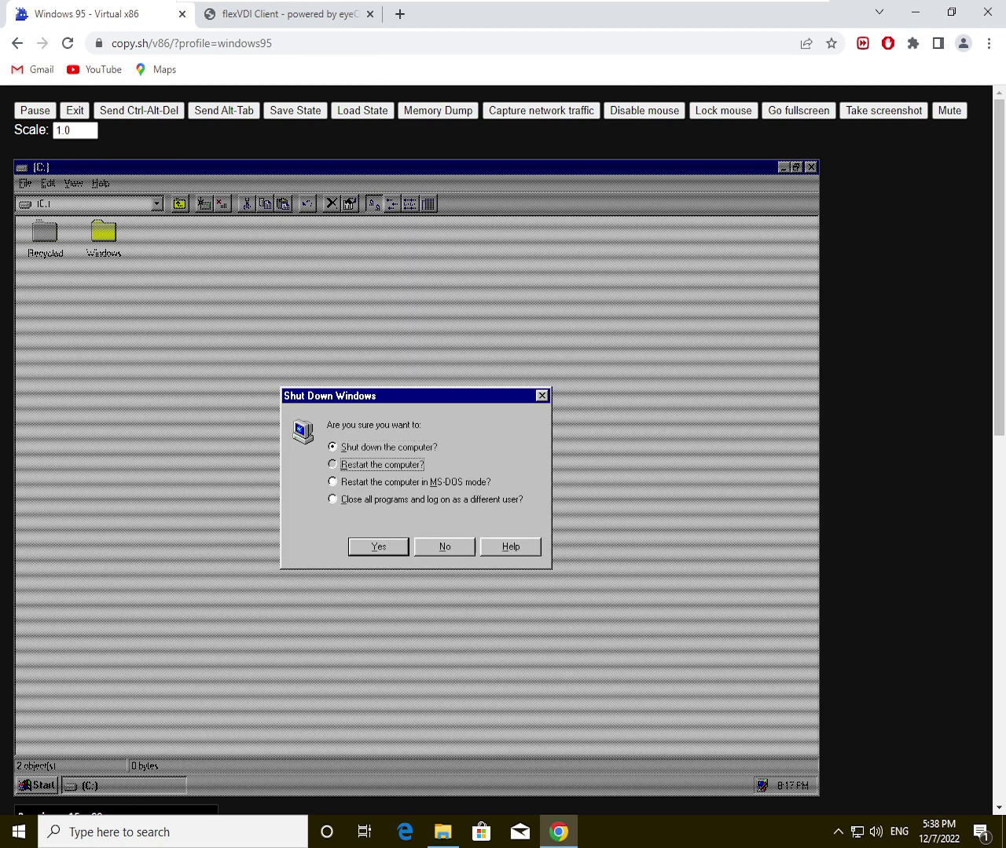
{"action": "left_click", "coordinate": [380, 548]}
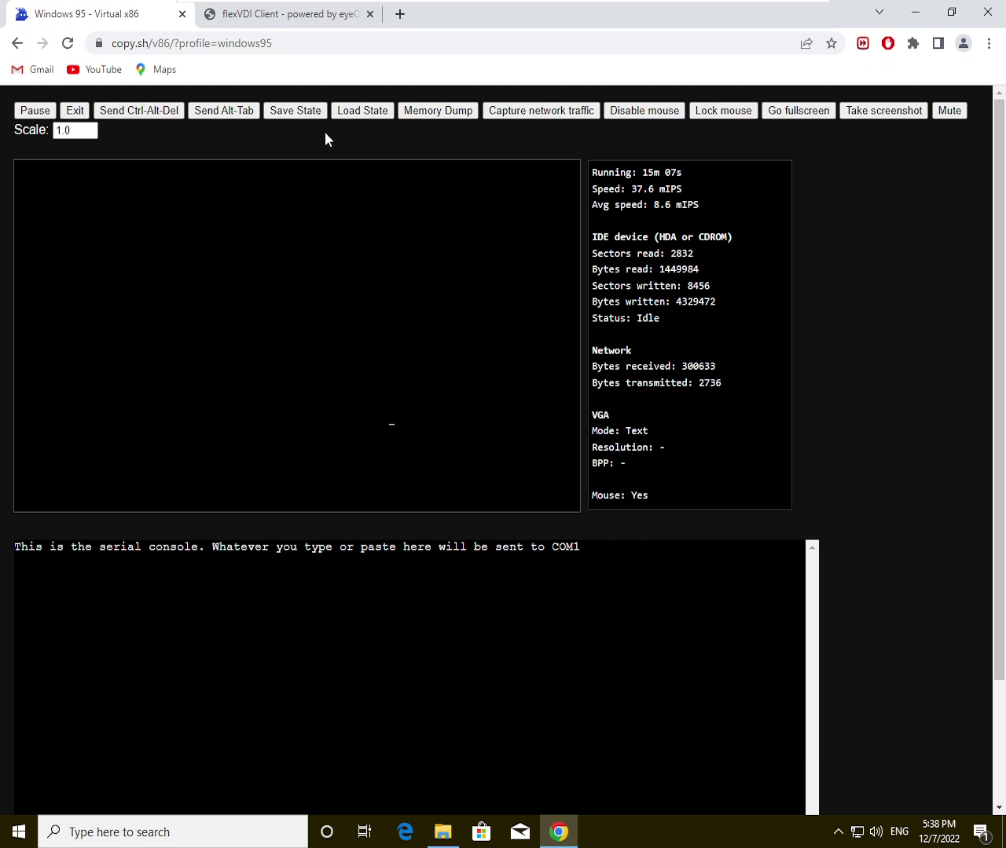
Step: Switch to the flexVDI Windows 10 machine, maximize File Explorer and open Local Disk (C:) from This PC
{"action": "left_click", "coordinate": [279, 17]}
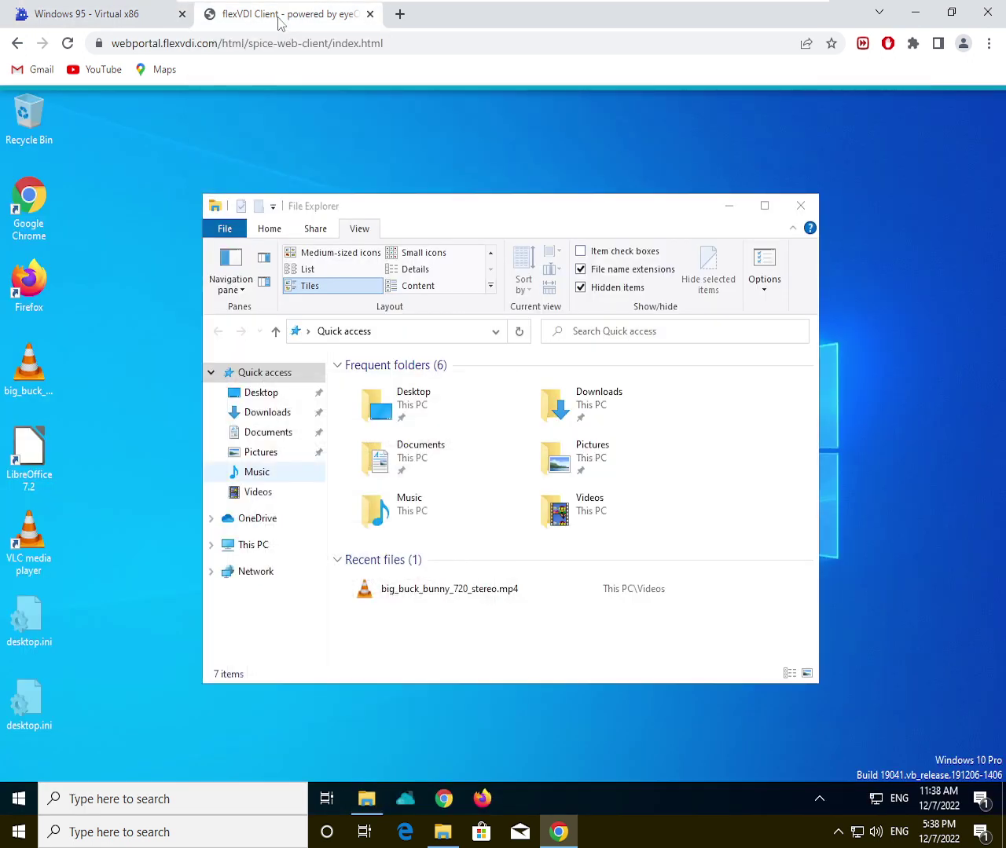
{"action": "left_click", "coordinate": [249, 545]}
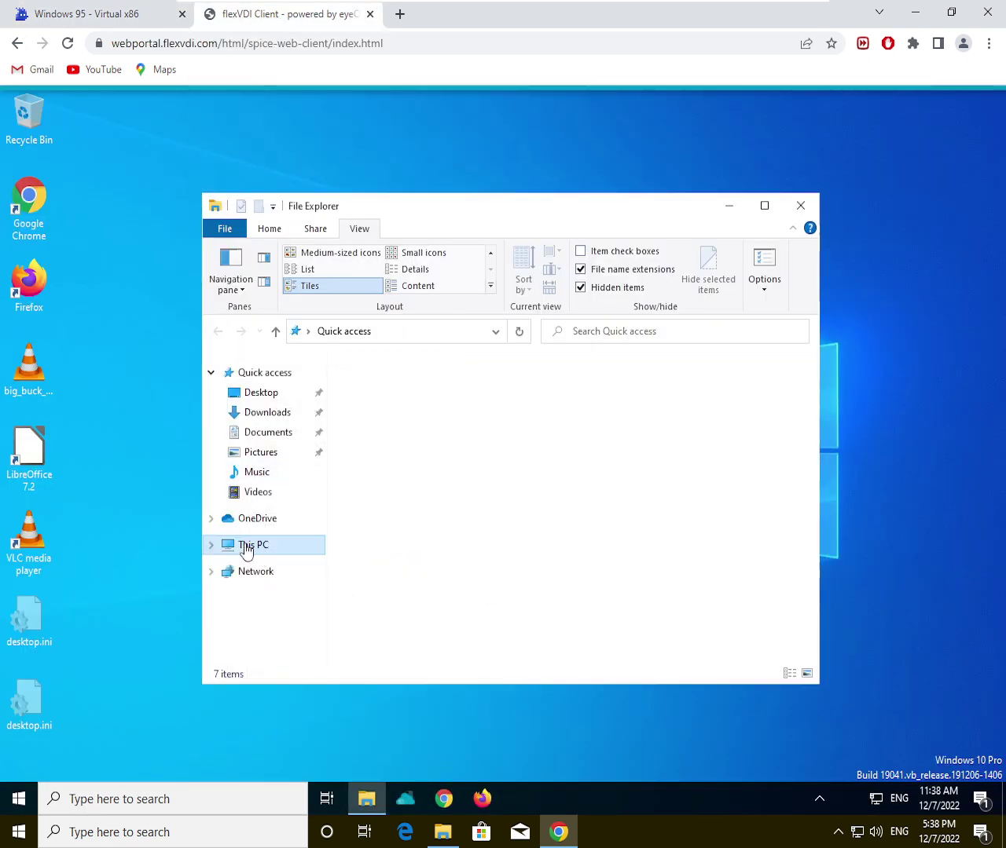
{"action": "left_click", "coordinate": [764, 206]}
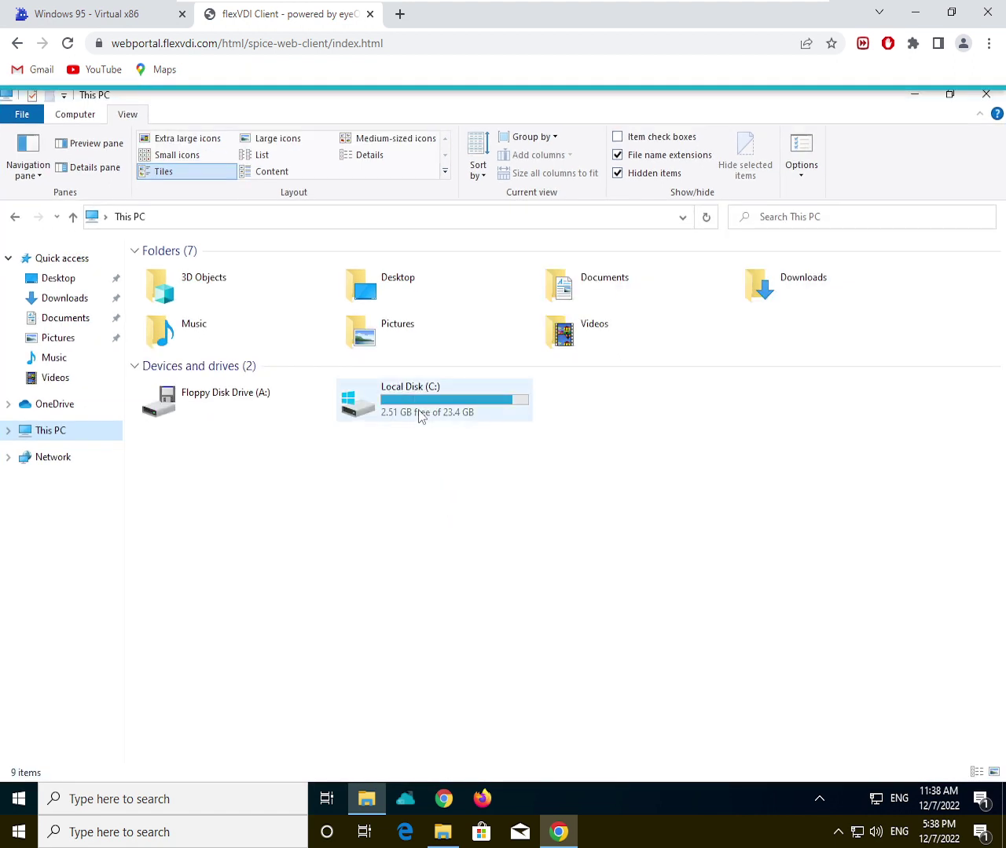
{"action": "double_click", "coordinate": [420, 416]}
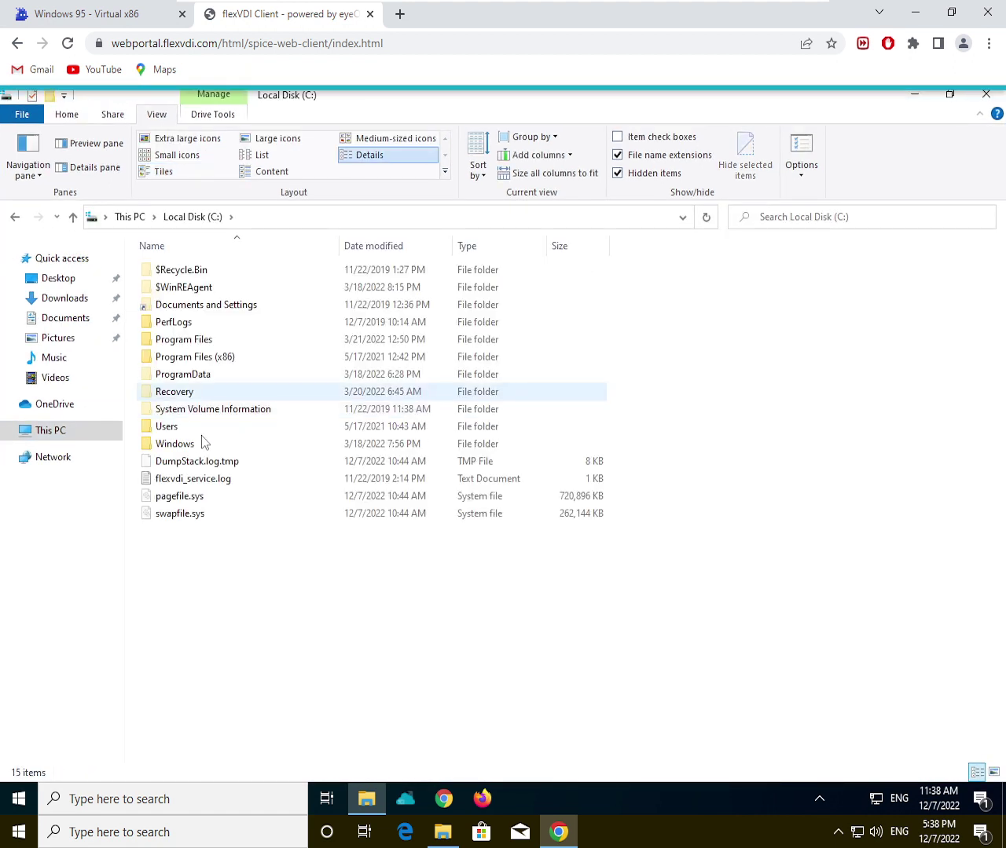
Step: Open the advanced security settings of the Users folder on drive C: and enable changing its permissions
{"action": "right_click", "coordinate": [173, 431]}
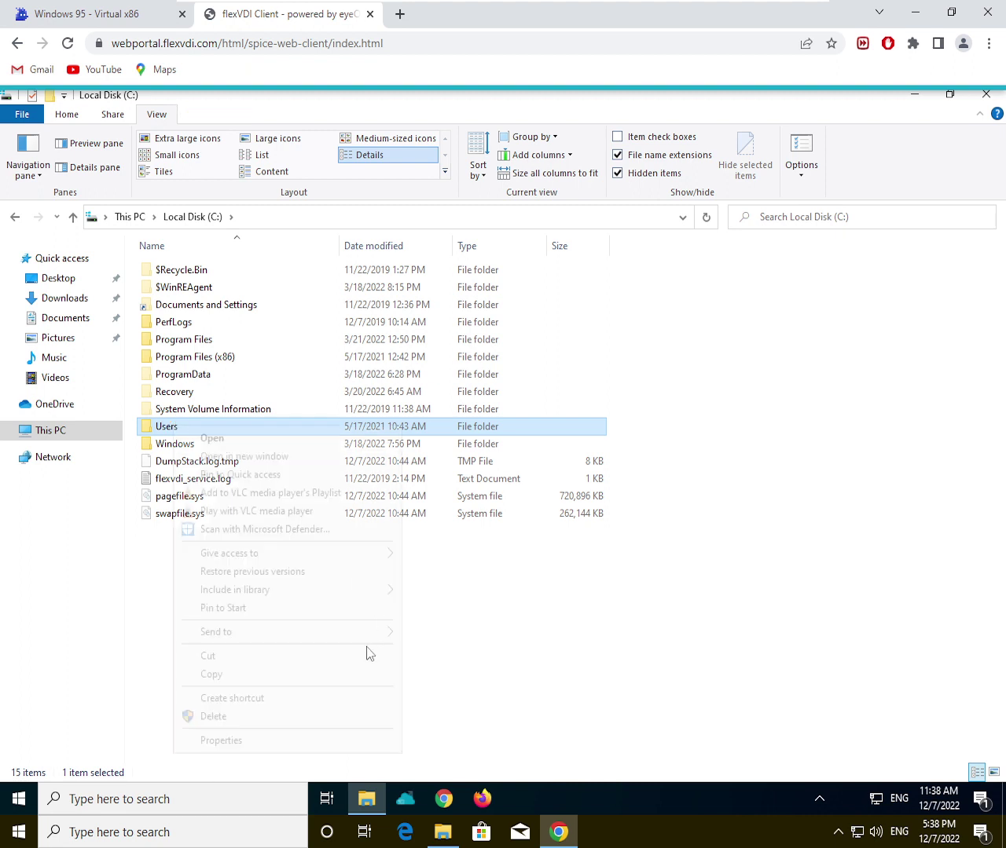
{"action": "left_click", "coordinate": [232, 737]}
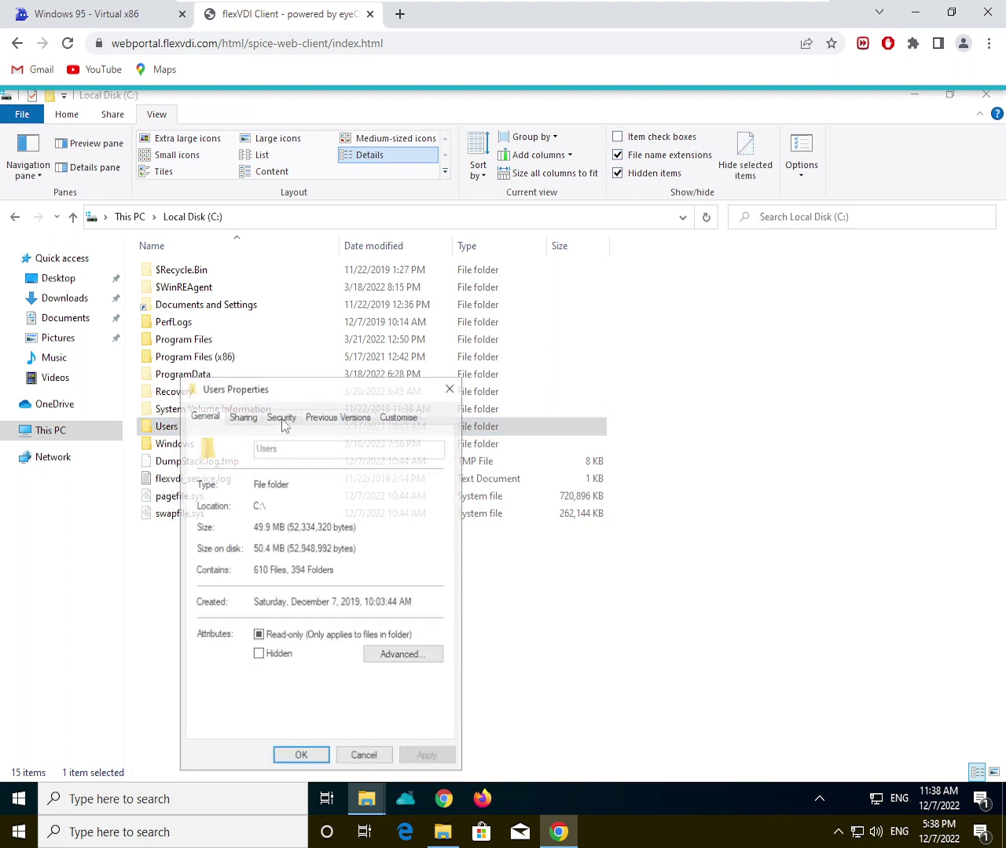
{"action": "left_click", "coordinate": [281, 416]}
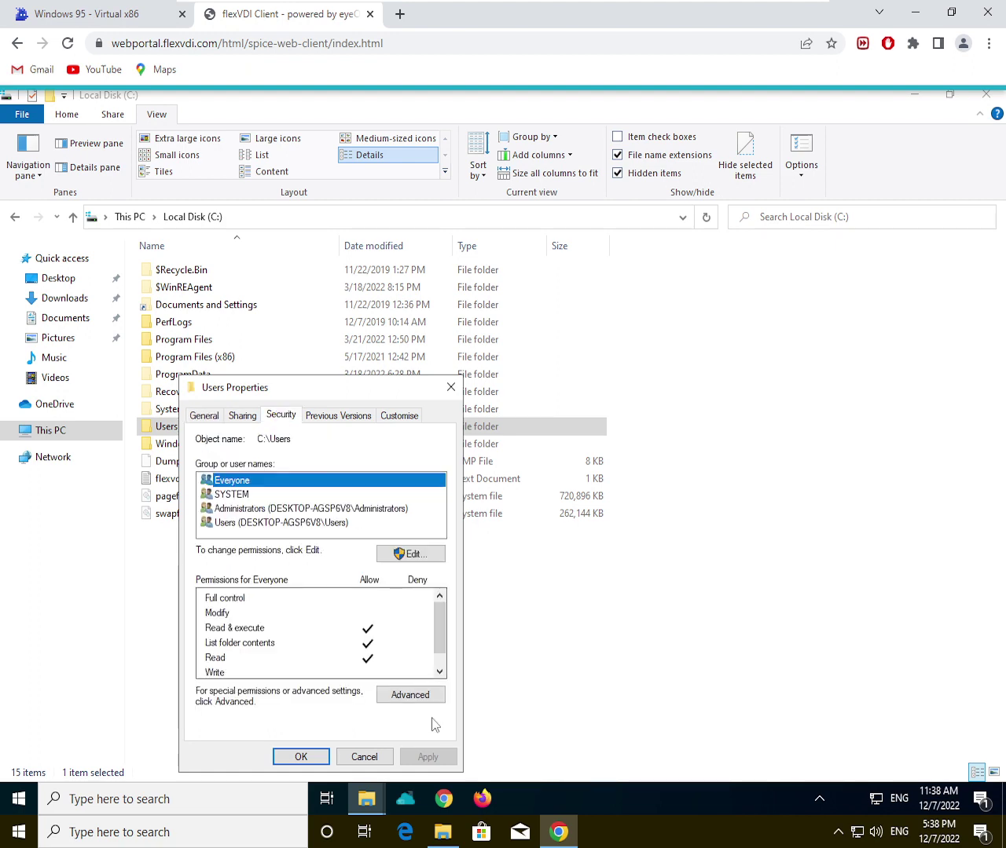
{"action": "left_click", "coordinate": [414, 691]}
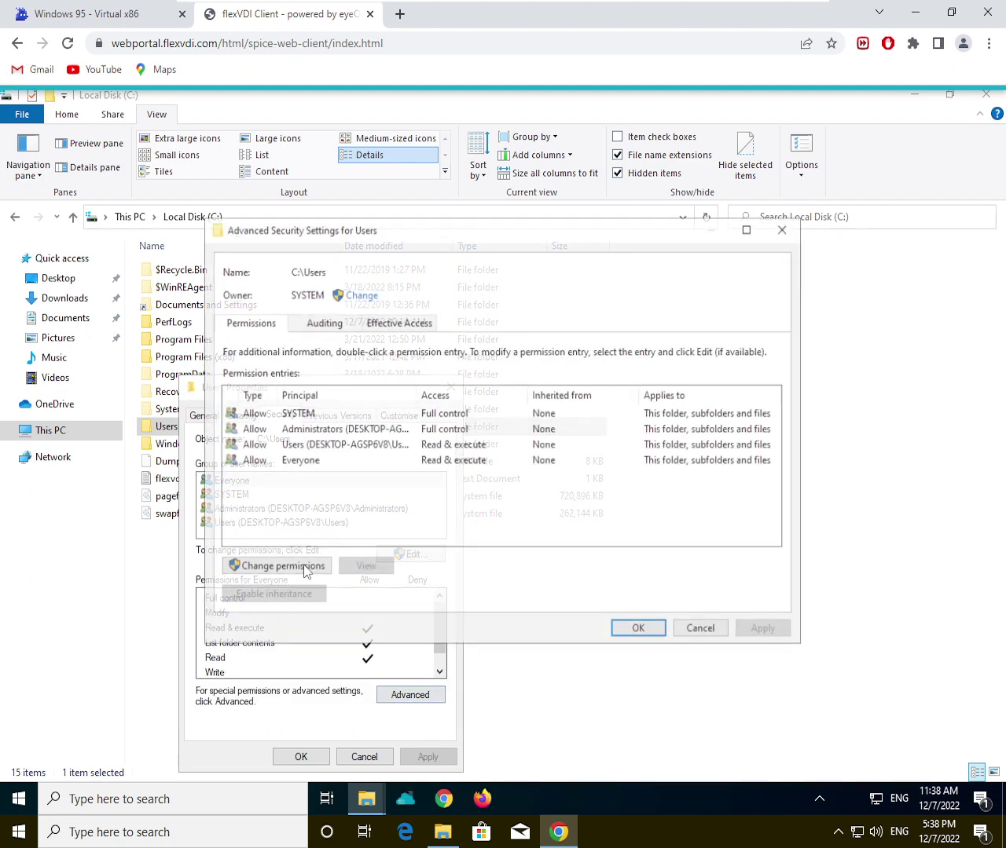
{"action": "left_click", "coordinate": [301, 567]}
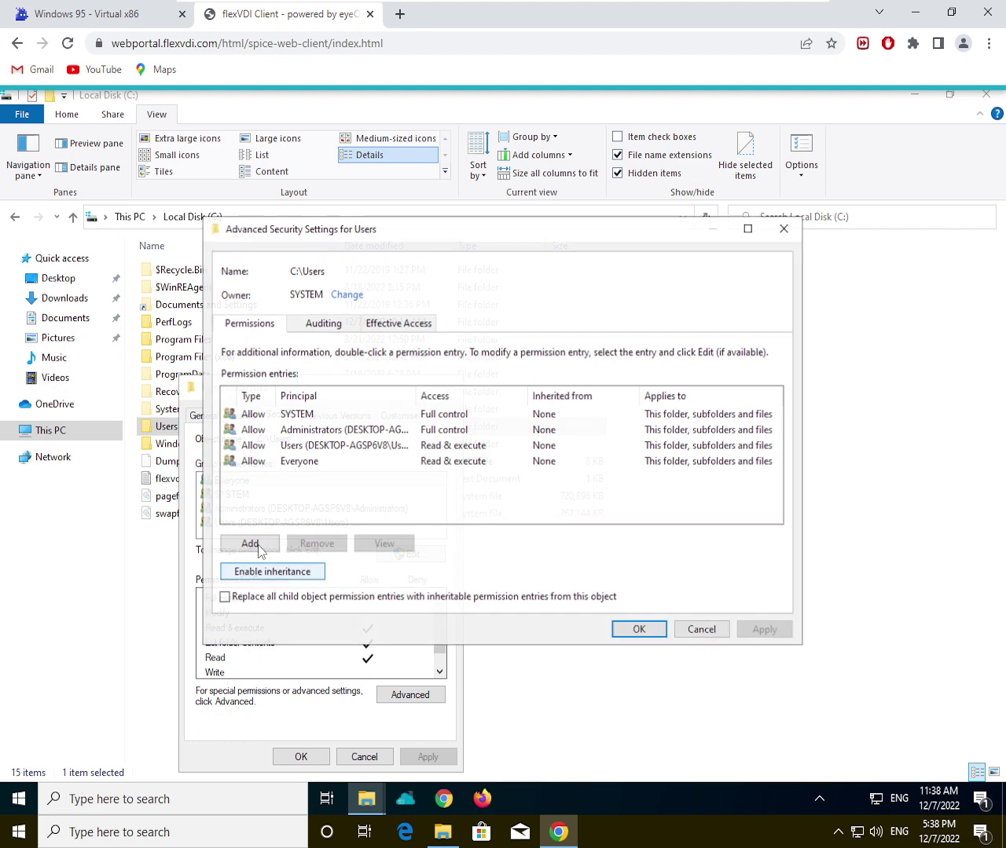
Step: Add a permission entry for the flexvdi account on the Users folder with Full control allowed
{"action": "left_click", "coordinate": [252, 543]}
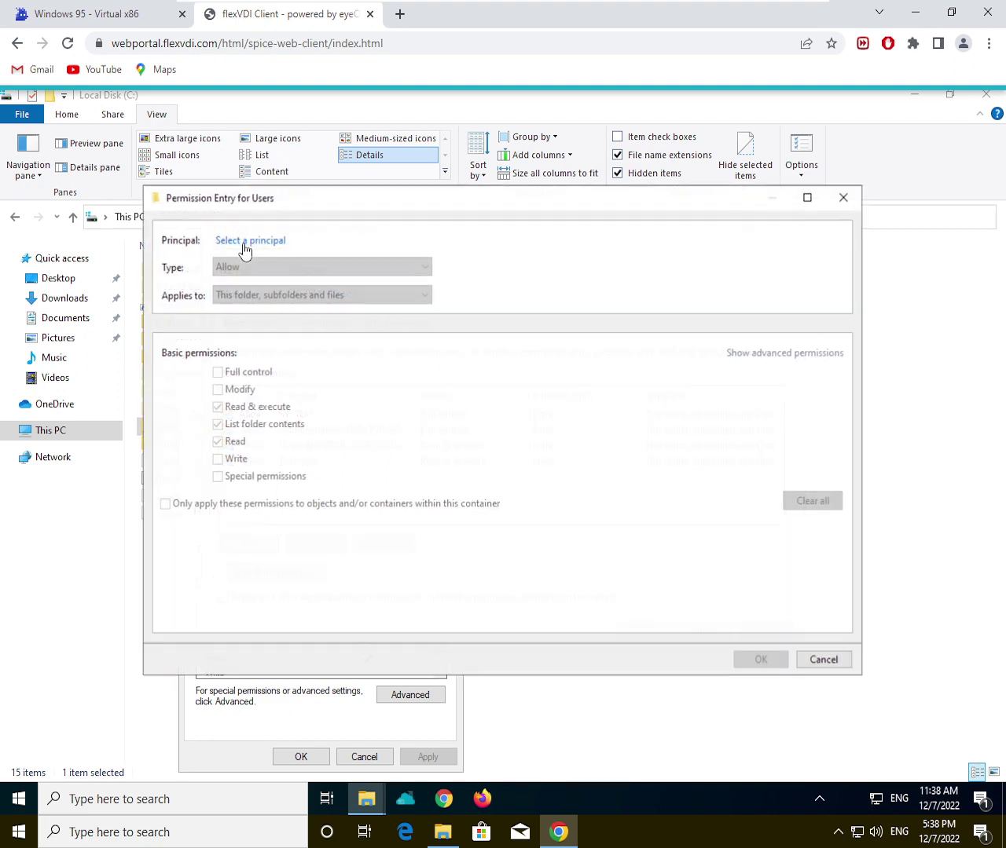
{"action": "left_click", "coordinate": [246, 244]}
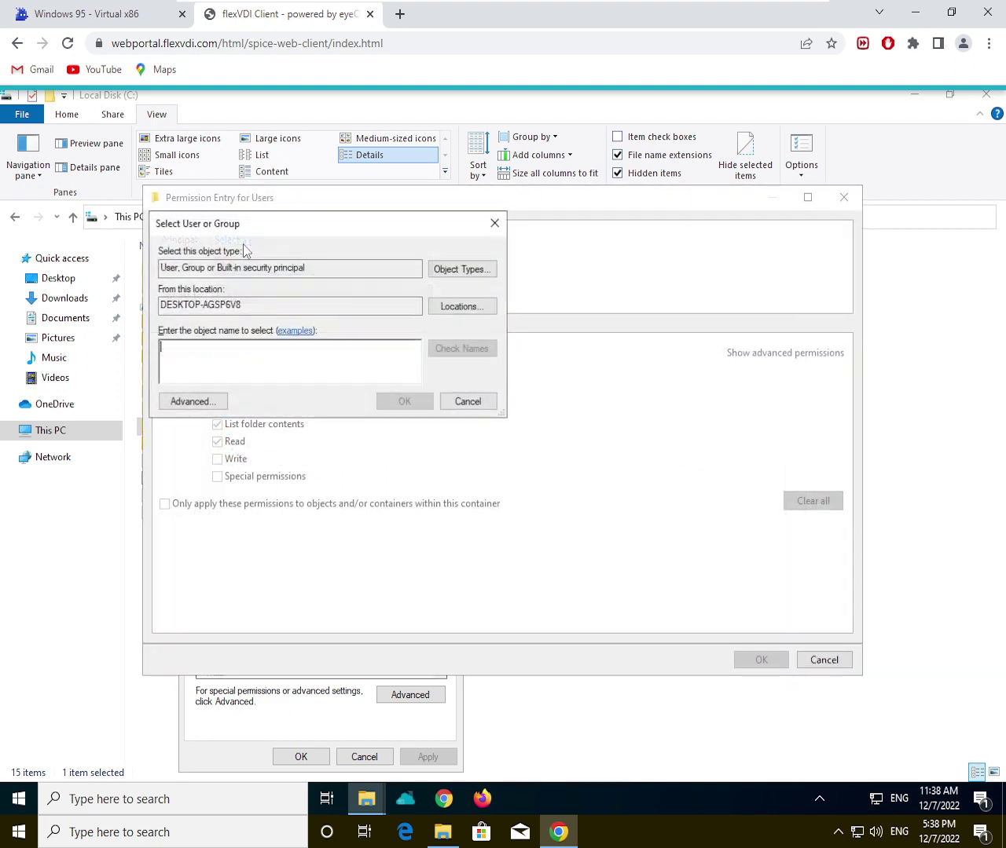
{"action": "type", "text": "flexvdi"}
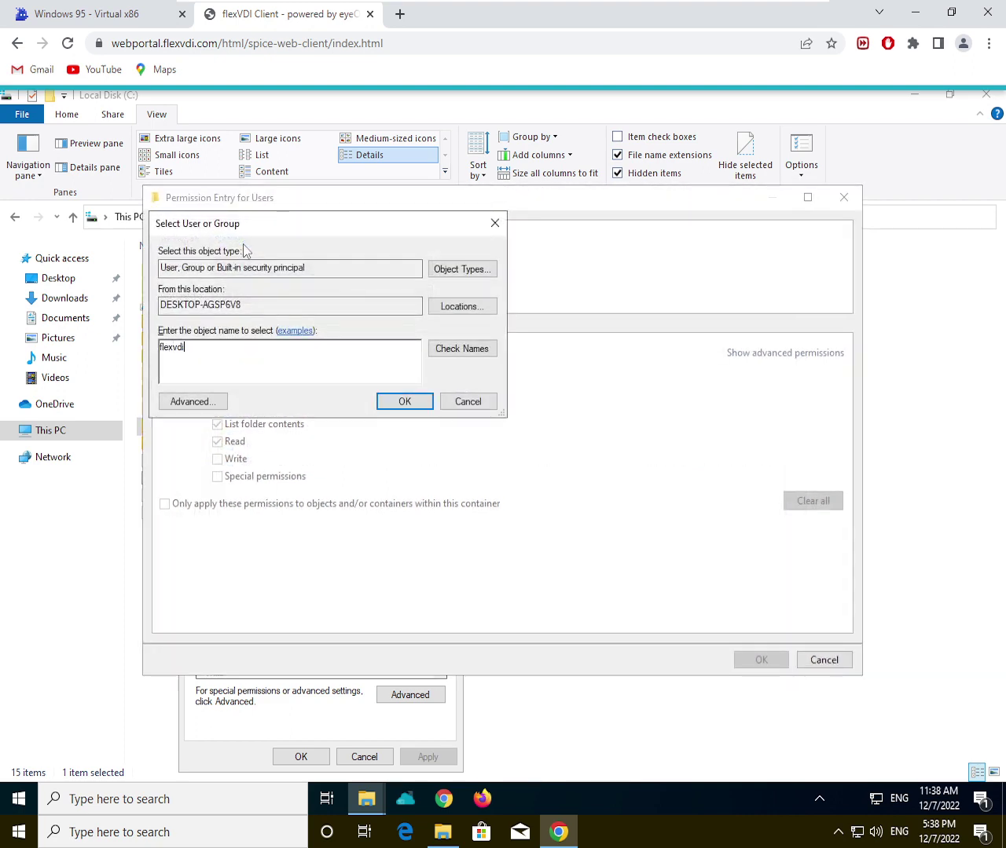
{"action": "left_click", "coordinate": [404, 402]}
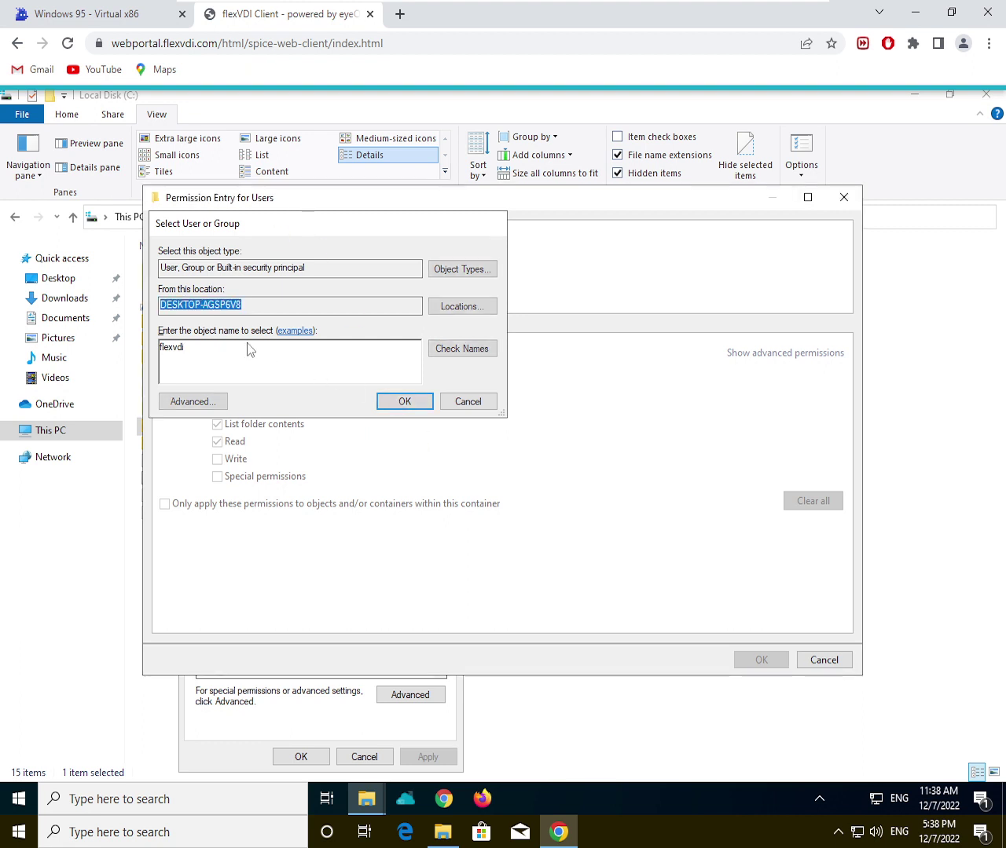
{"action": "left_click", "coordinate": [242, 374]}
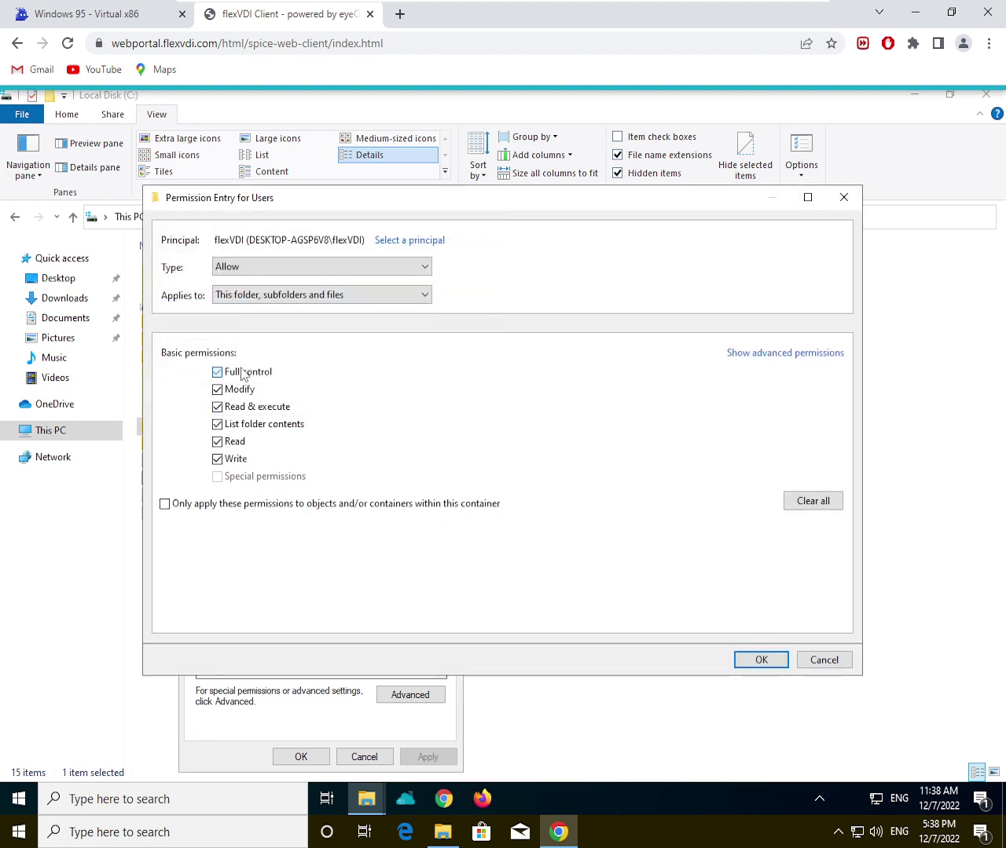
{"action": "left_click", "coordinate": [768, 661]}
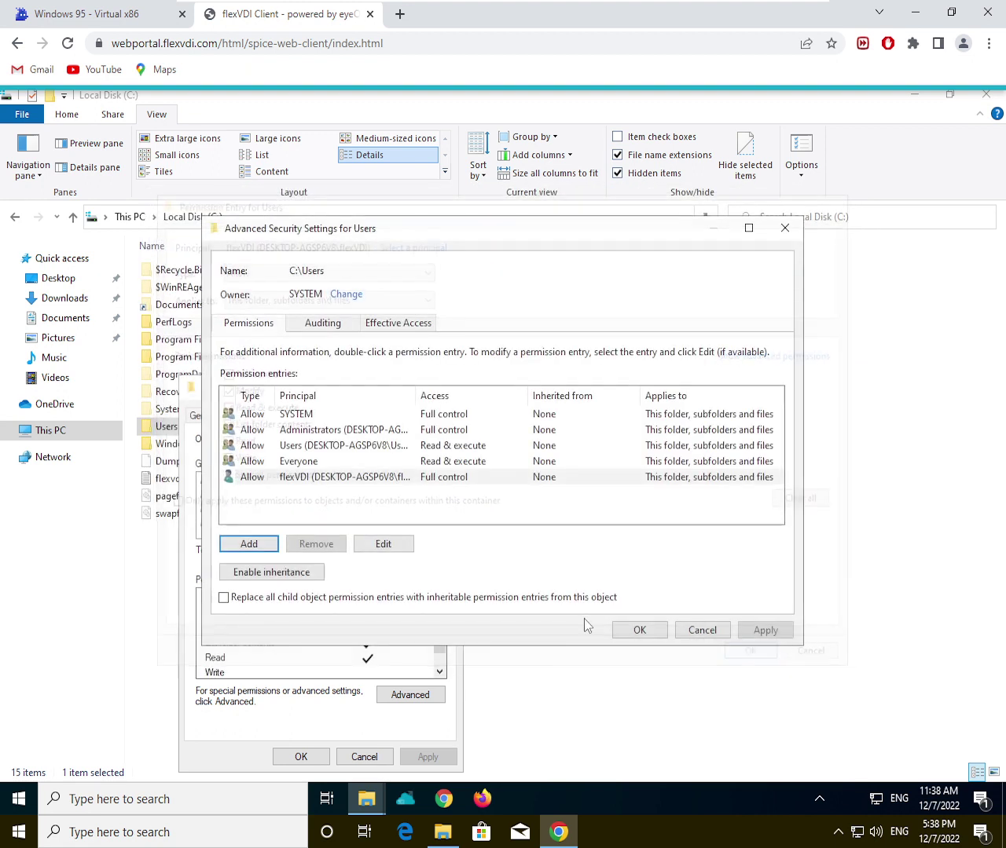
Step: Enable replacing all child object permission entries and make flexvdi the owner of the Users folder, including subcontainers and objects
{"action": "left_click", "coordinate": [560, 605]}
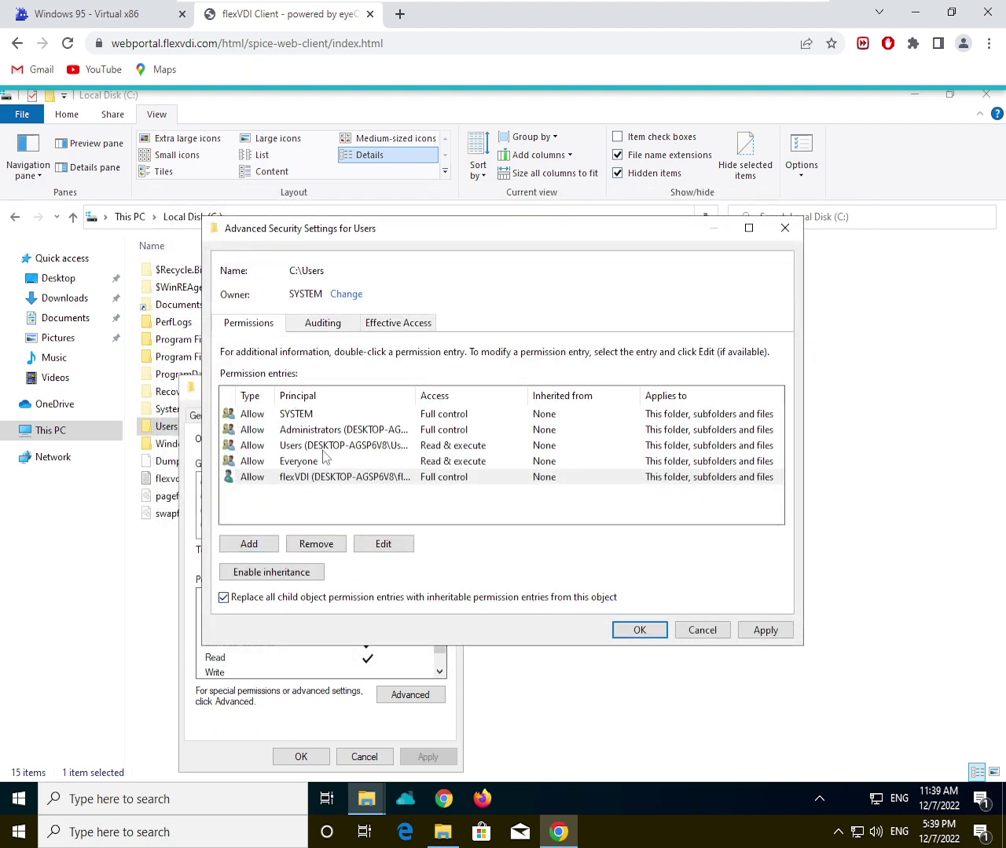
{"action": "left_click", "coordinate": [353, 295]}
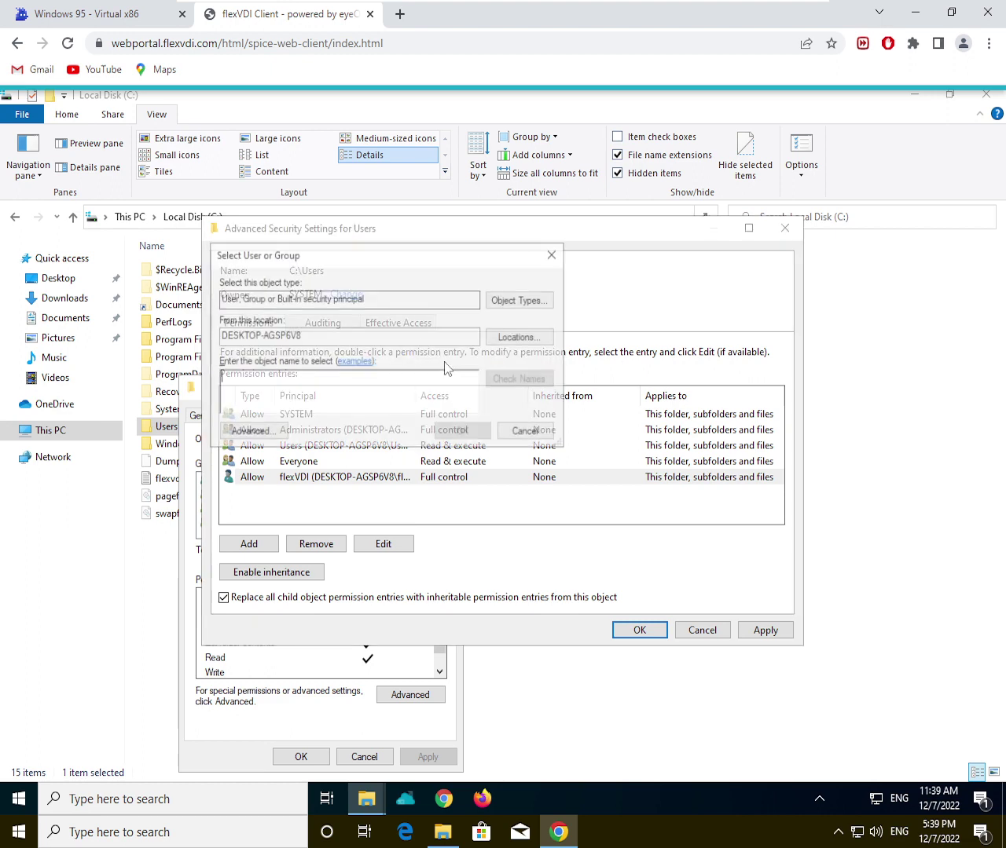
{"action": "type", "text": "flexvdi"}
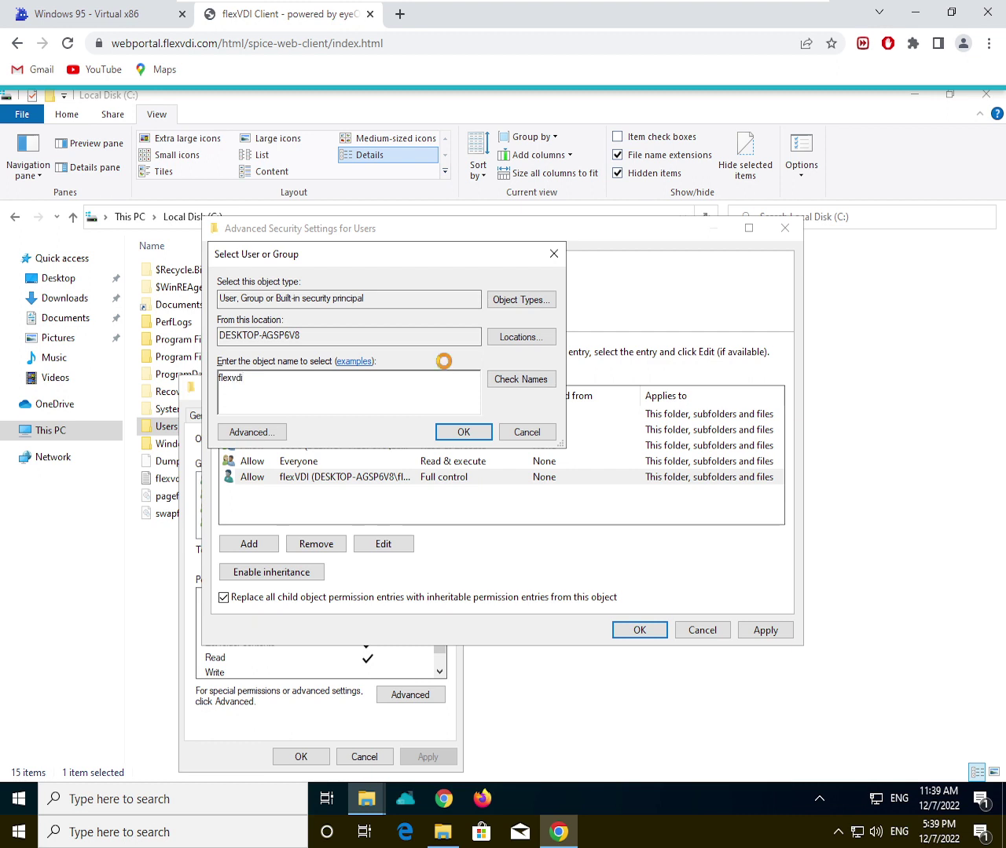
{"action": "key", "text": "Return"}
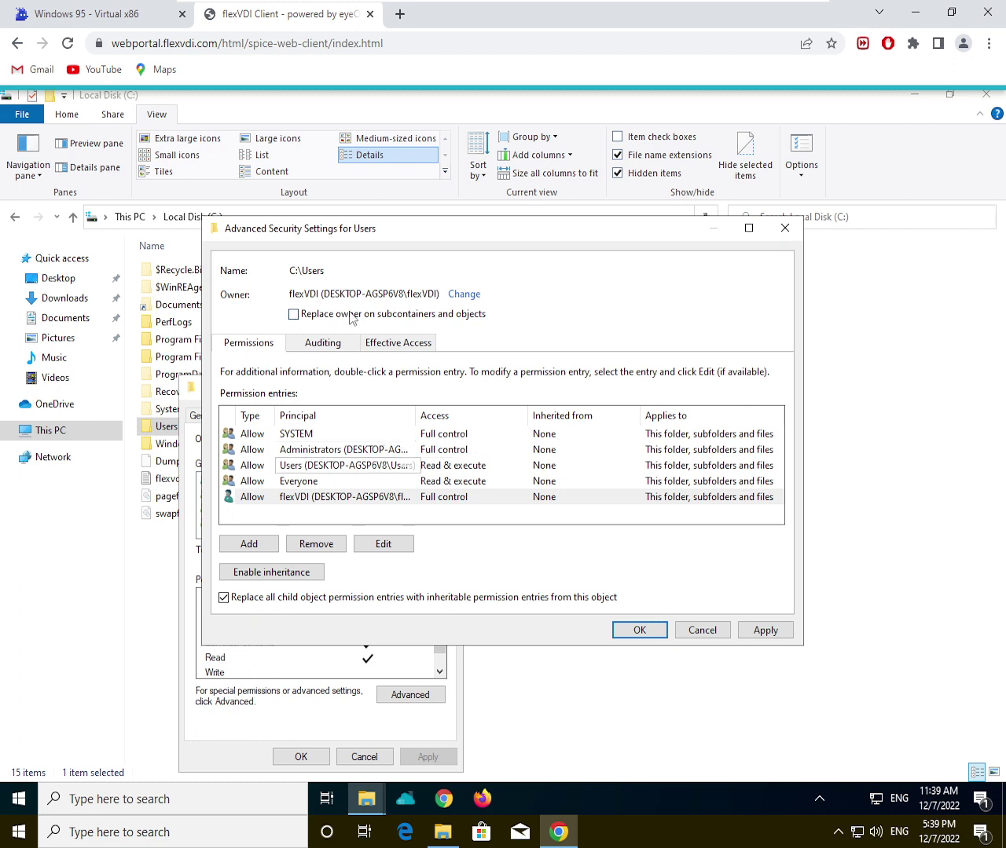
{"action": "left_click", "coordinate": [351, 316]}
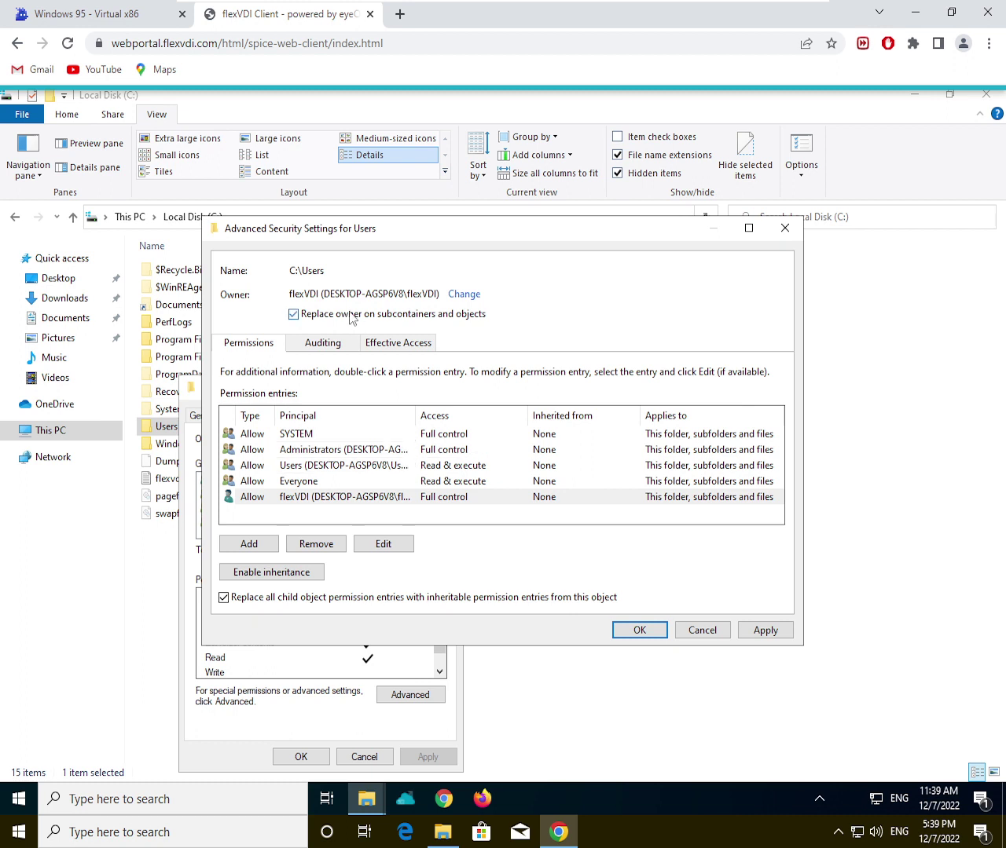
Step: Grant Full control to the Users group in its existing permission entry
{"action": "left_click", "coordinate": [307, 482]}
{"action": "double_click", "coordinate": [294, 464]}
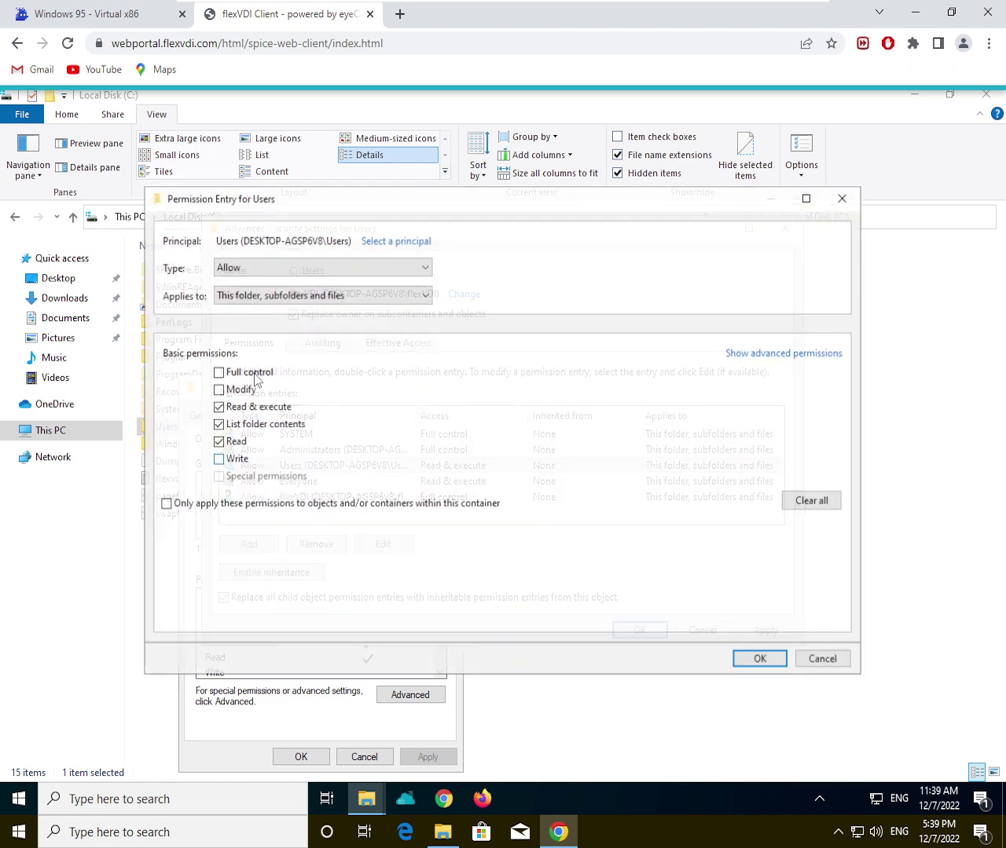
{"action": "left_click", "coordinate": [251, 381]}
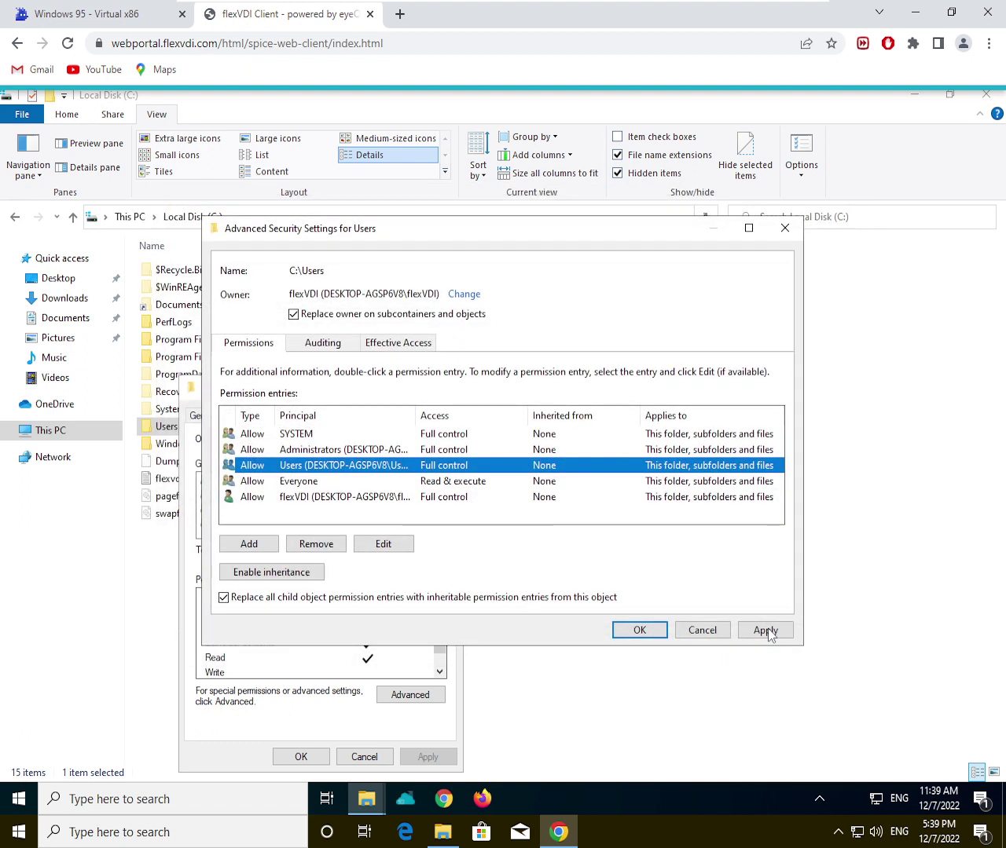
Step: Apply the ownership and permission changes to the Users folder and all its descendants, and close its properties
{"action": "left_click", "coordinate": [765, 631]}
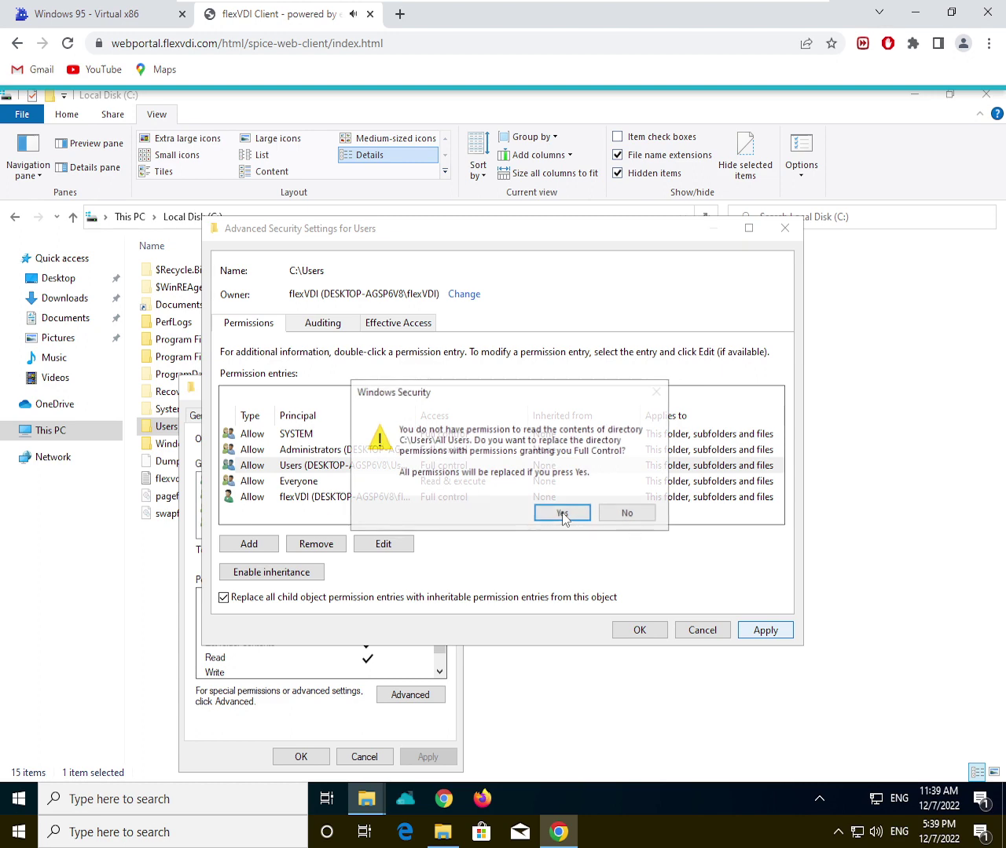
{"action": "left_click", "coordinate": [563, 515]}
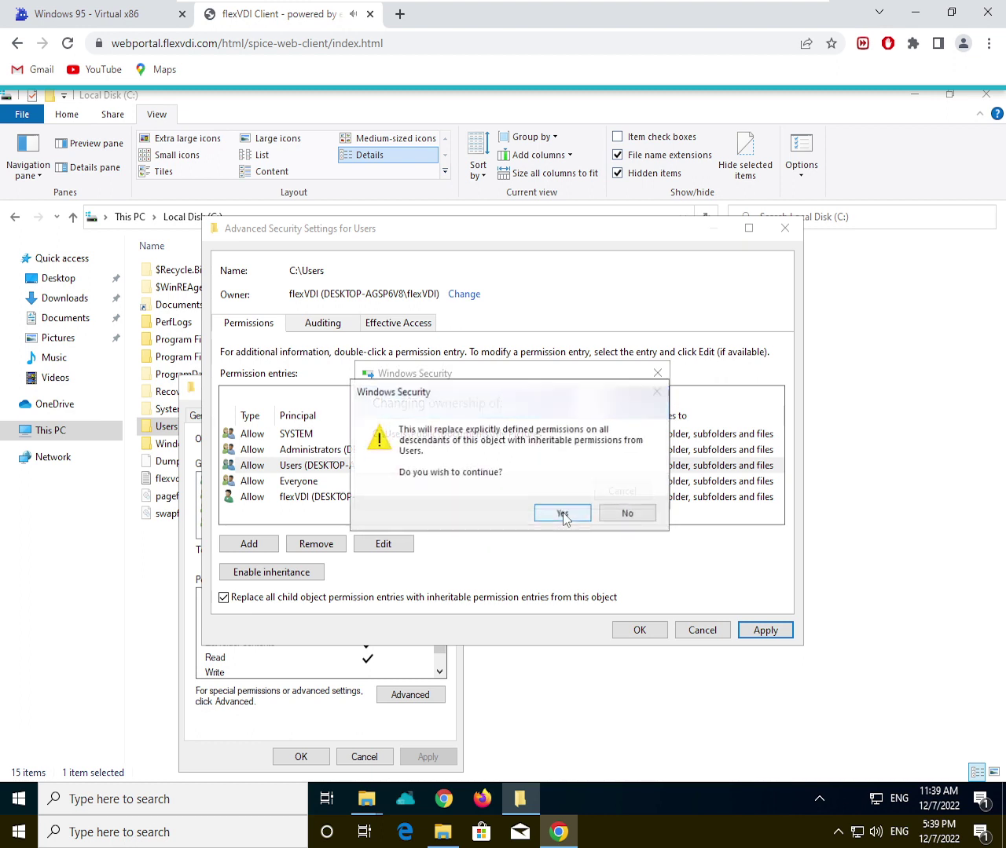
{"action": "left_click", "coordinate": [563, 515]}
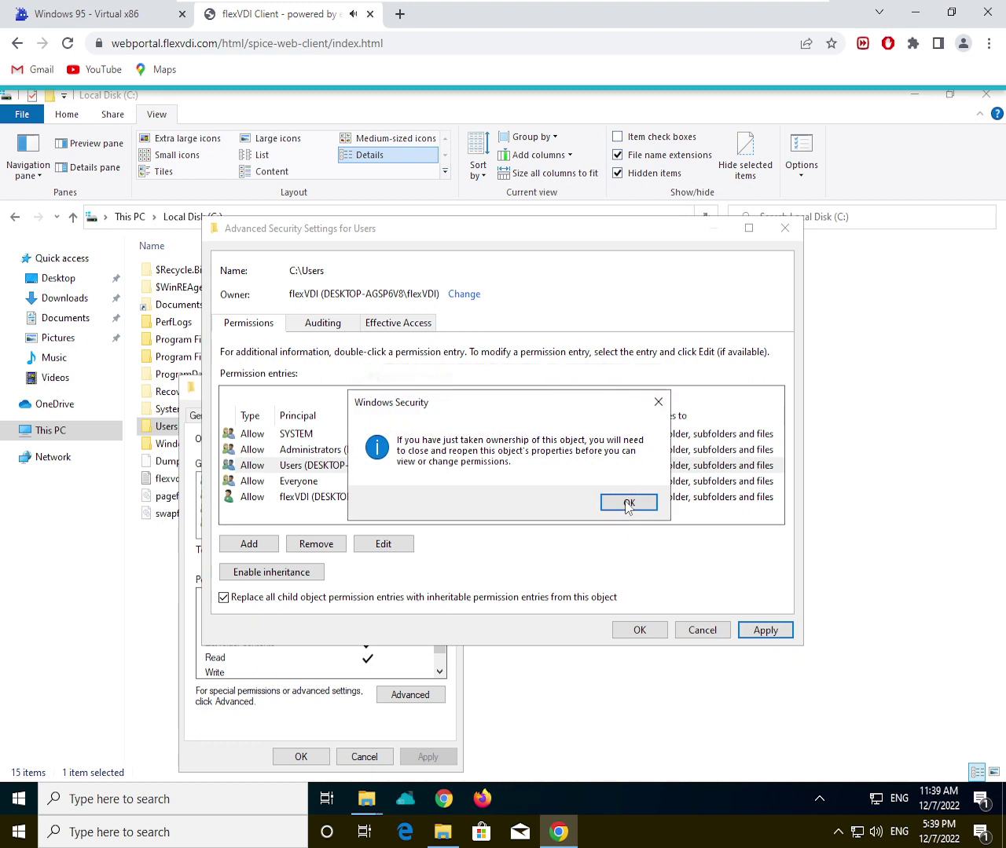
{"action": "left_click", "coordinate": [628, 503]}
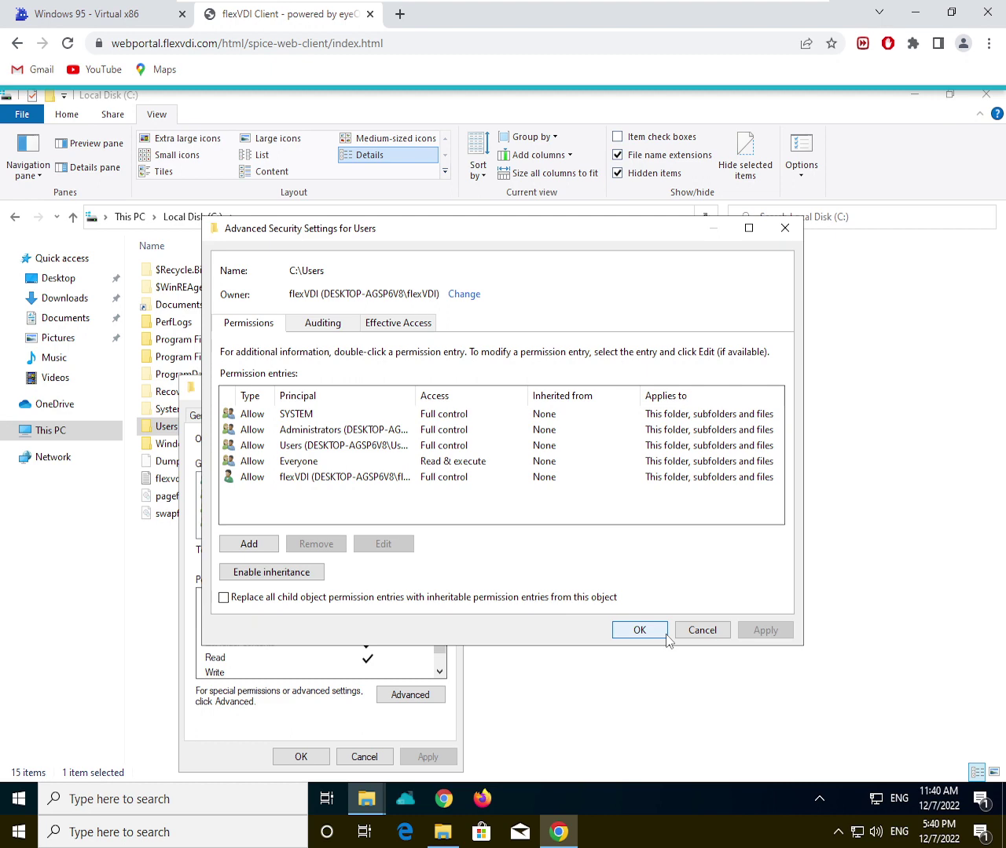
{"action": "left_click", "coordinate": [303, 758]}
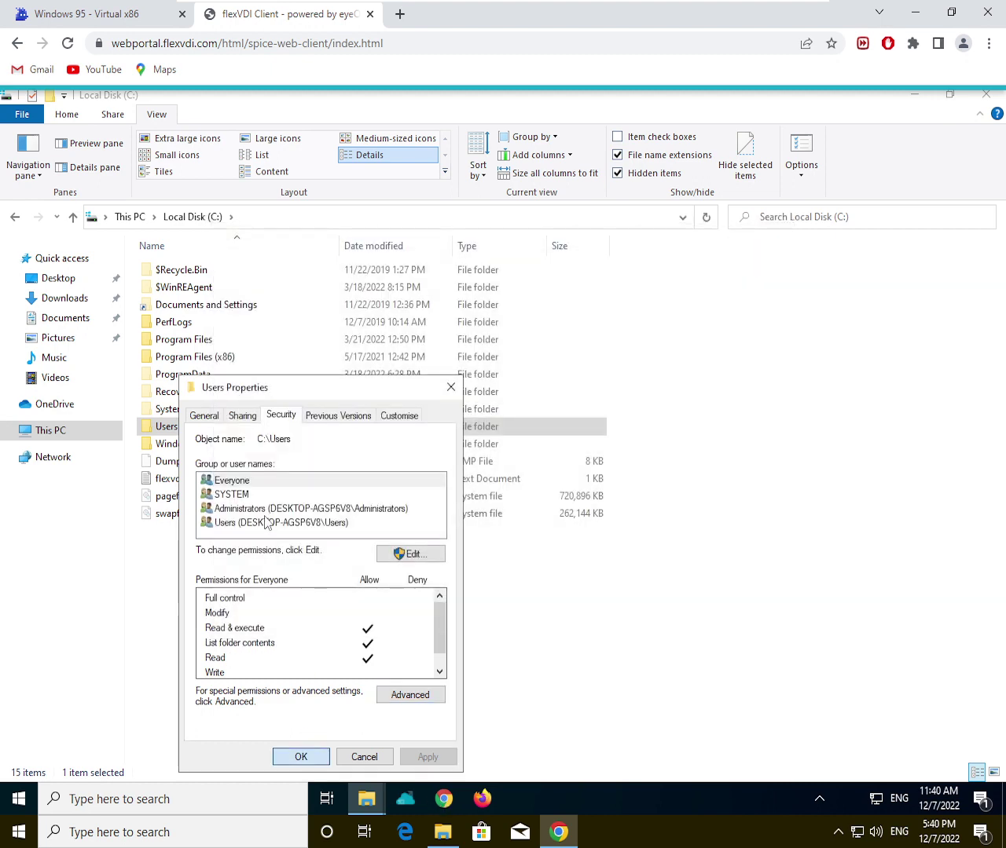
Step: Delete all contents of the C:\Users folder, skipping the flexVDI folder that is in use
{"action": "double_click", "coordinate": [177, 428]}
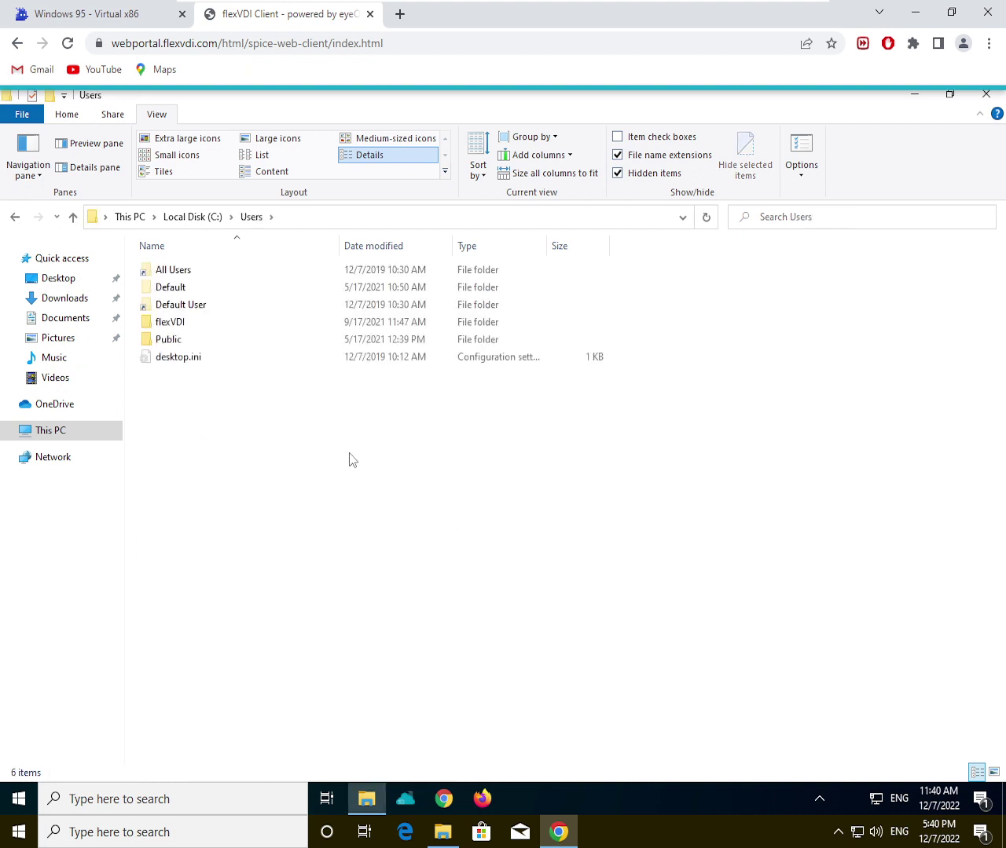
{"action": "key", "text": "ctrl+a"}
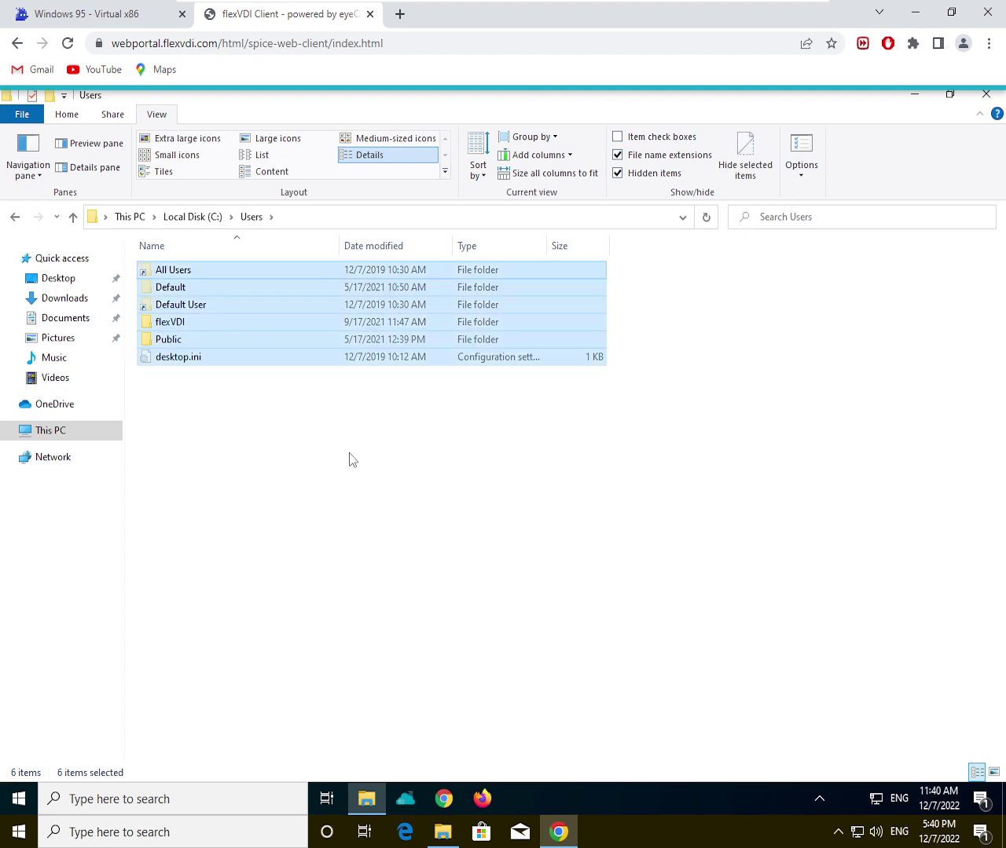
{"action": "key", "text": "Delete"}
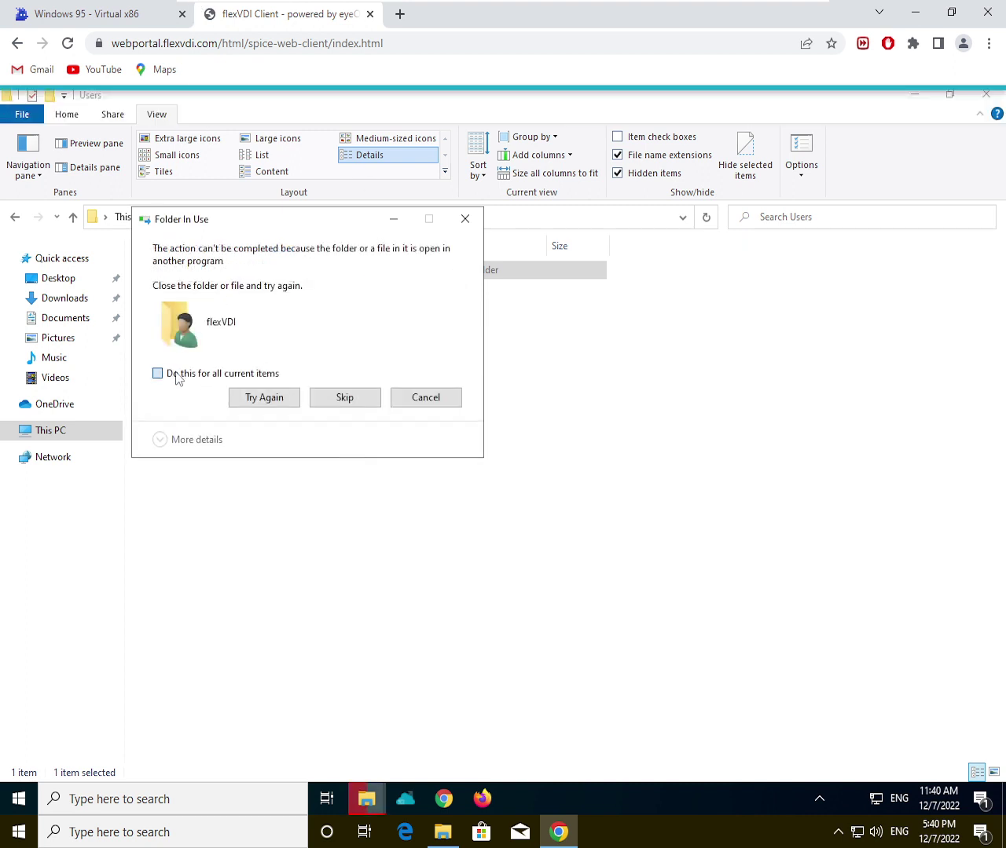
{"action": "left_click", "coordinate": [361, 406]}
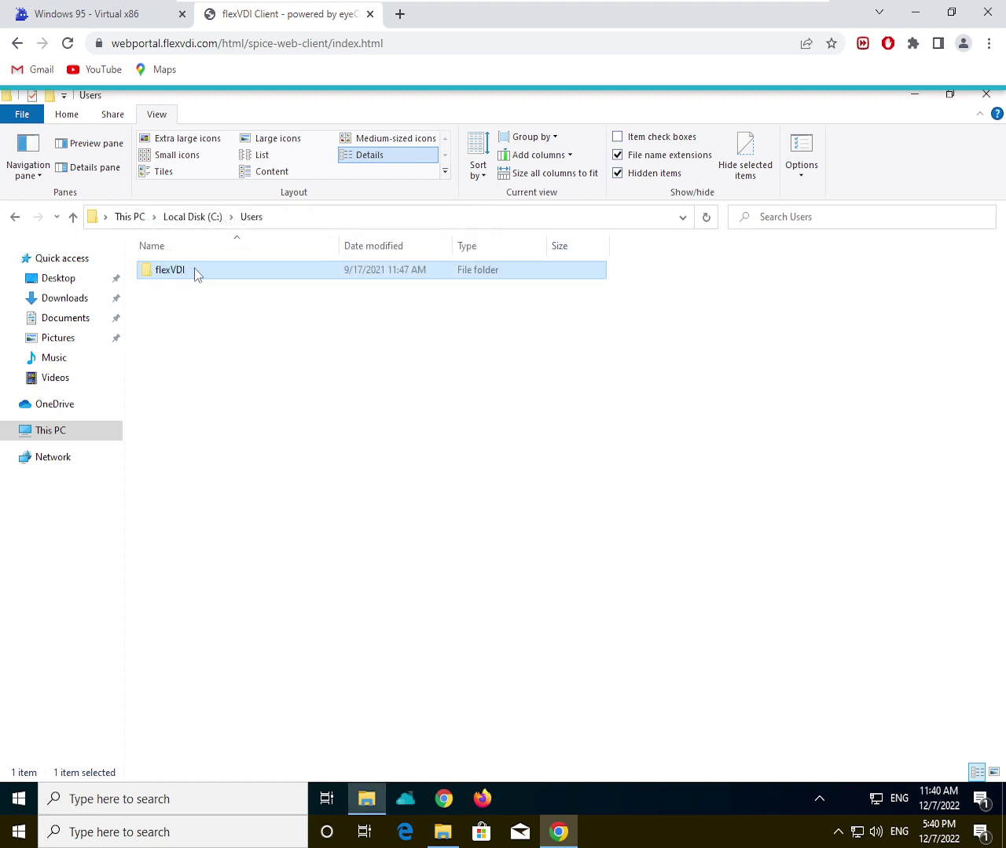
Step: Delete all contents of the flexVDI user folder, skipping every item that is in use
{"action": "double_click", "coordinate": [194, 269]}
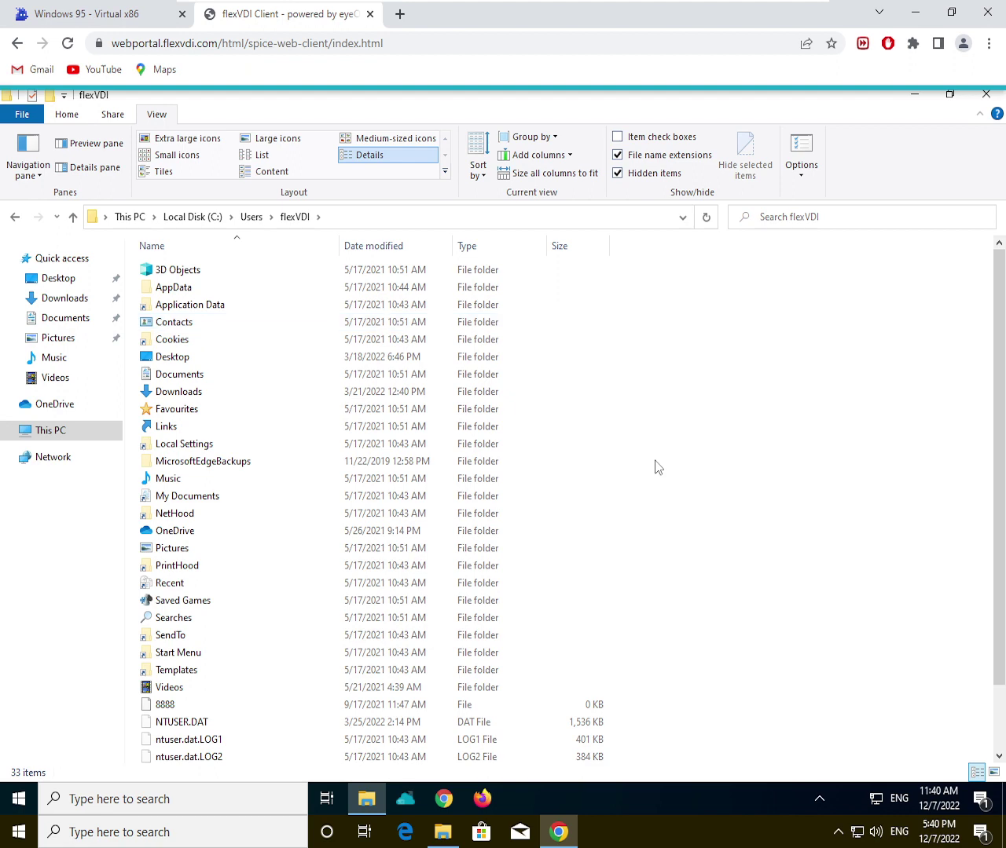
{"action": "key", "text": "ctrl+a"}
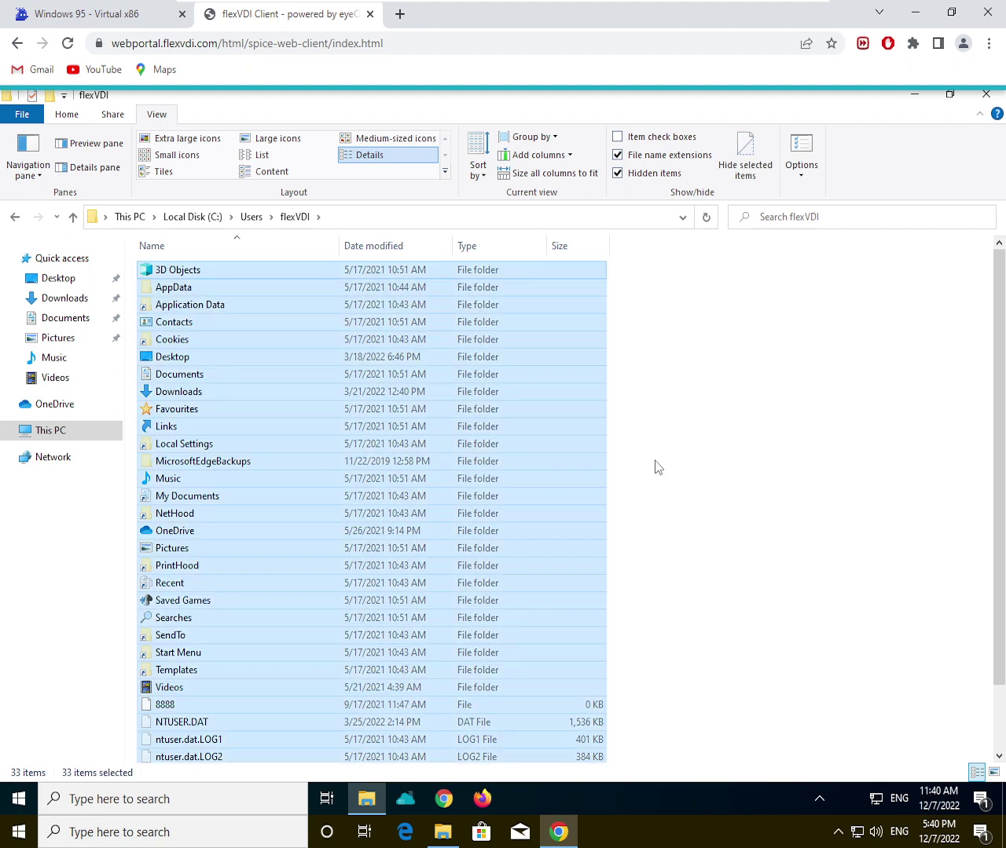
{"action": "key", "text": "Delete"}
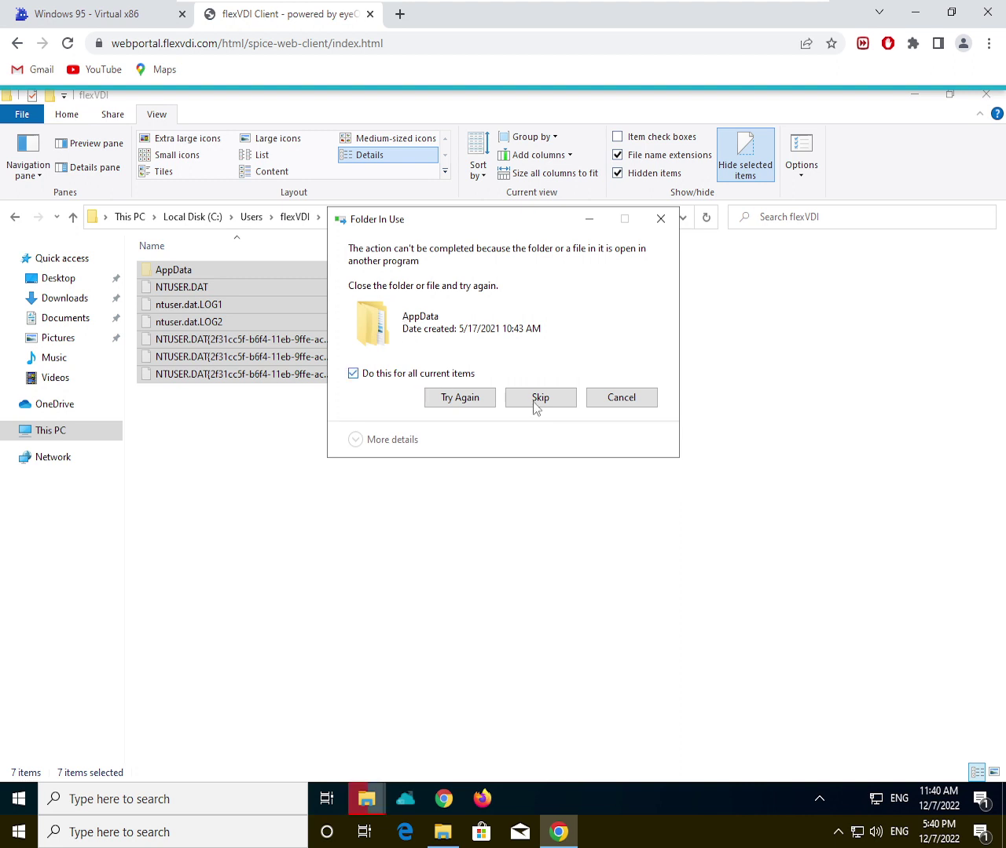
{"action": "left_click", "coordinate": [553, 404]}
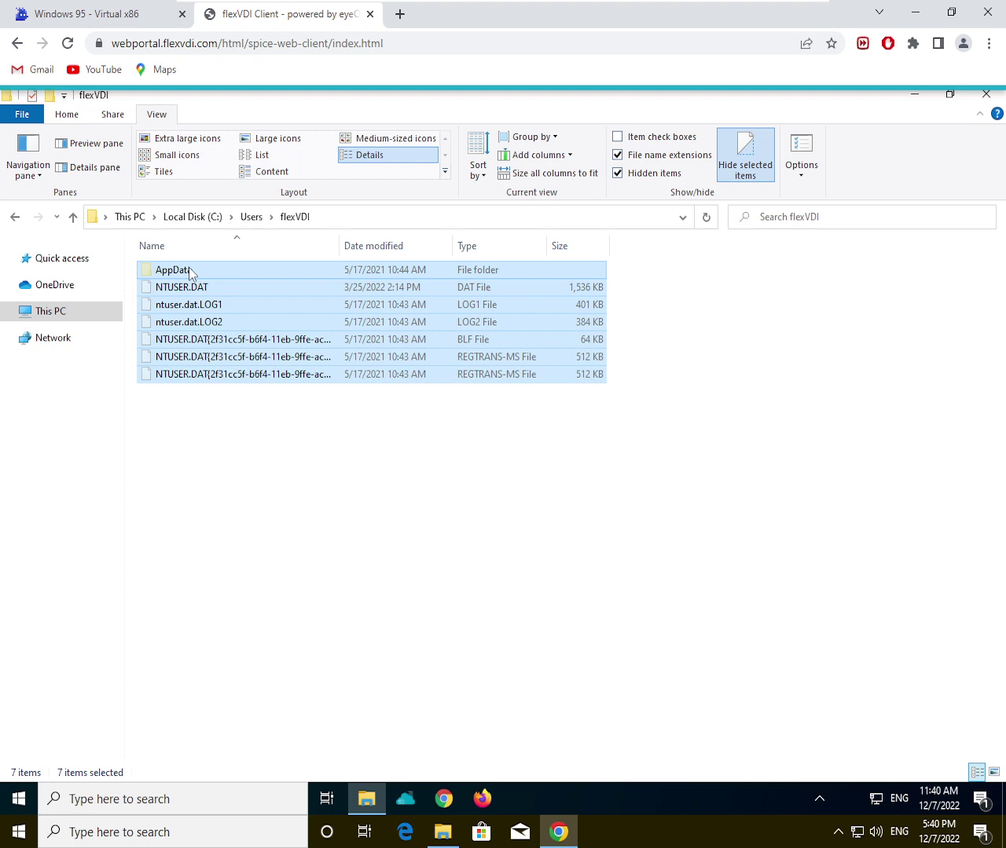
Step: Delete the LocalLow folder inside flexVDI's AppData folder
{"action": "left_click", "coordinate": [188, 270]}
{"action": "double_click", "coordinate": [193, 269]}
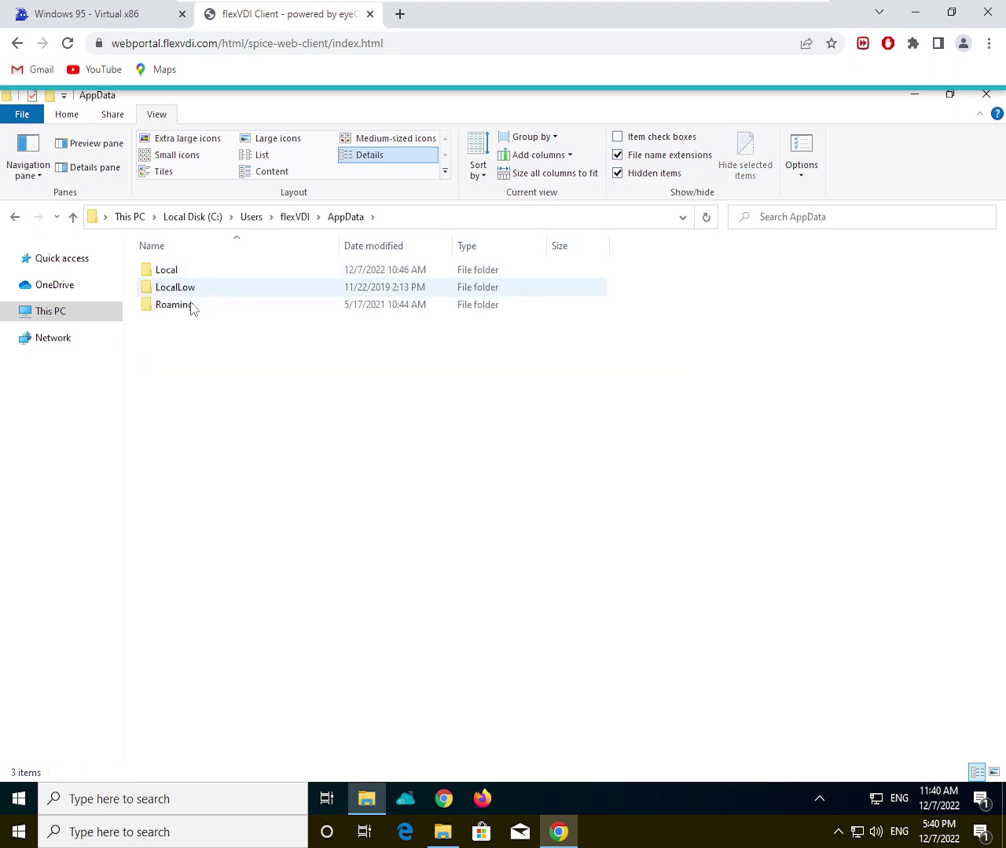
{"action": "double_click", "coordinate": [187, 289]}
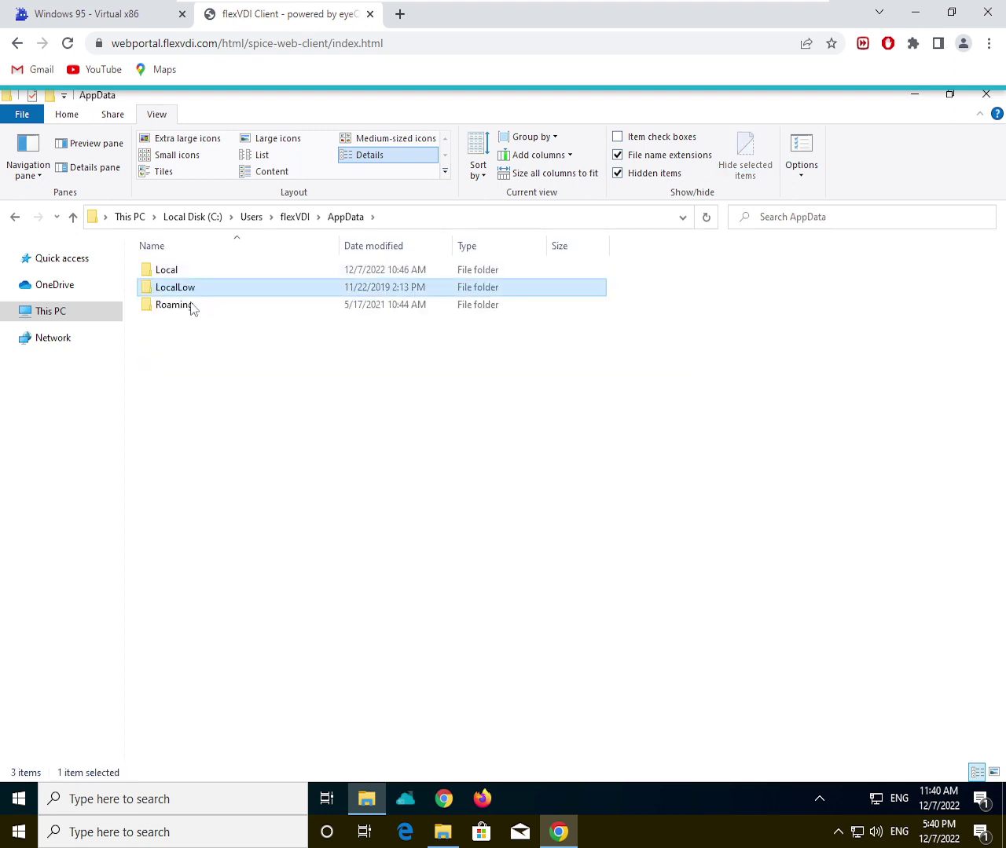
{"action": "left_click", "coordinate": [16, 219]}
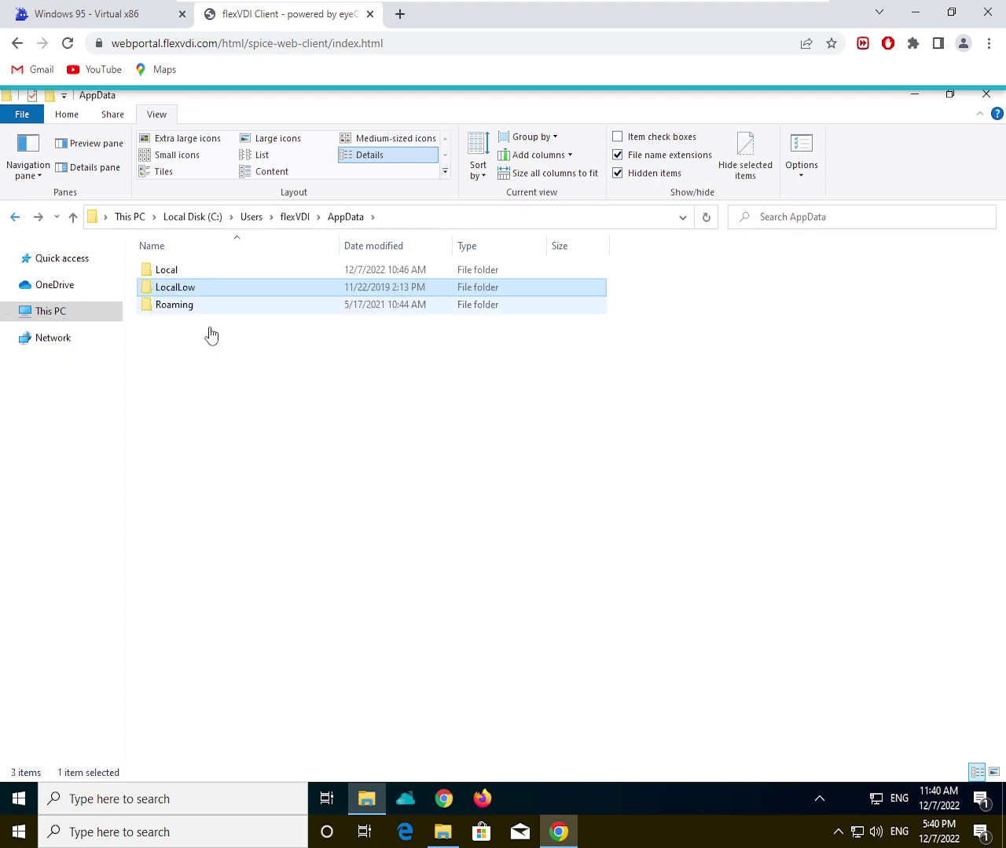
{"action": "key", "text": "Delete"}
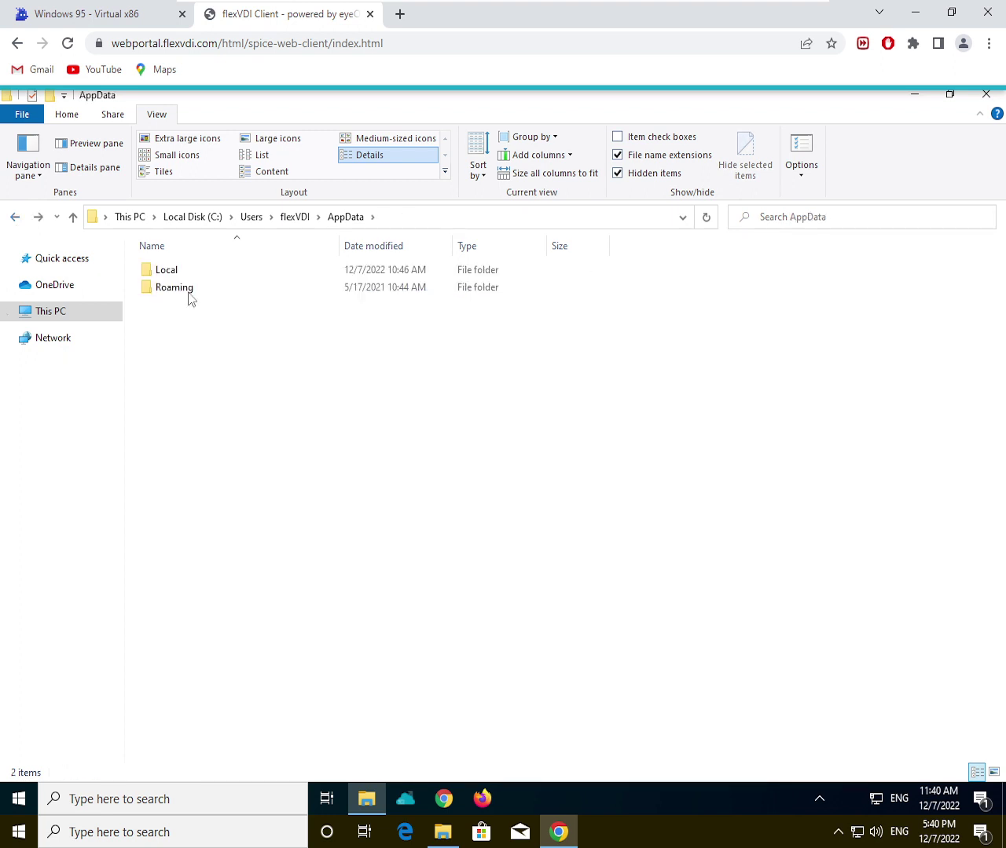
Step: Delete all folders inside AppData\Roaming, dismissing the administrator permission request for the Microsoft folder
{"action": "left_click", "coordinate": [185, 293]}
{"action": "double_click", "coordinate": [186, 294]}
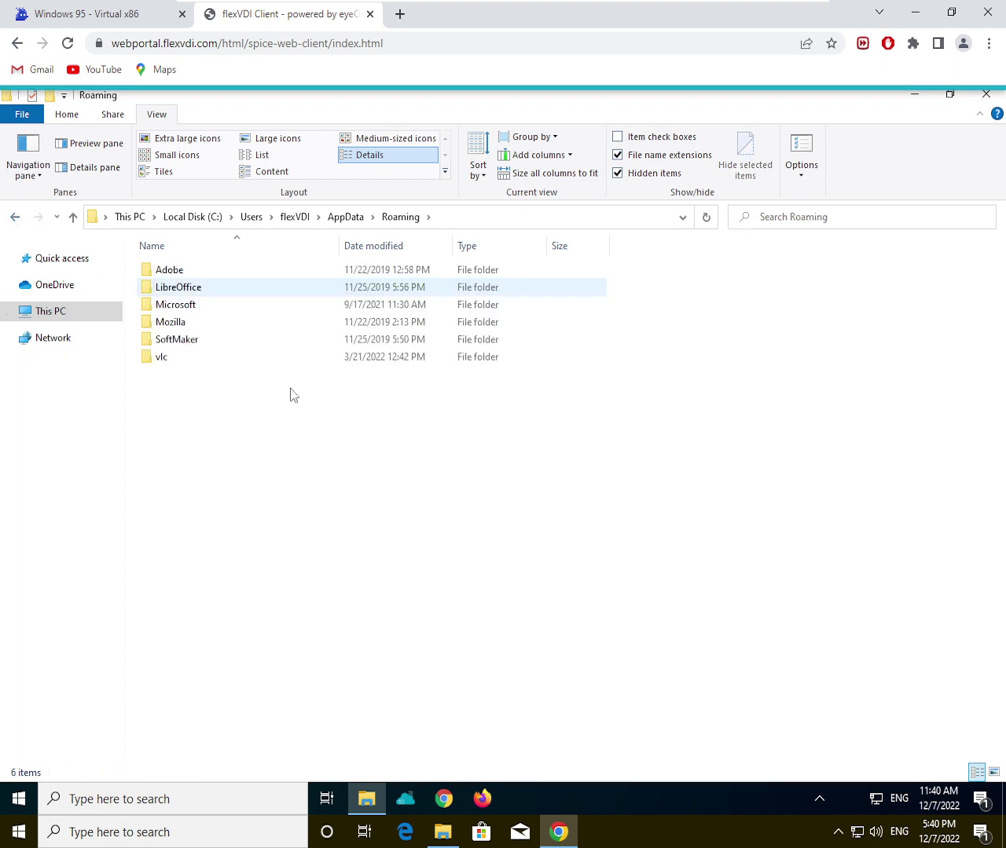
{"action": "left_click_drag", "start_coordinate": [390, 536], "coordinate": [169, 122]}
{"action": "key", "text": "Delete"}
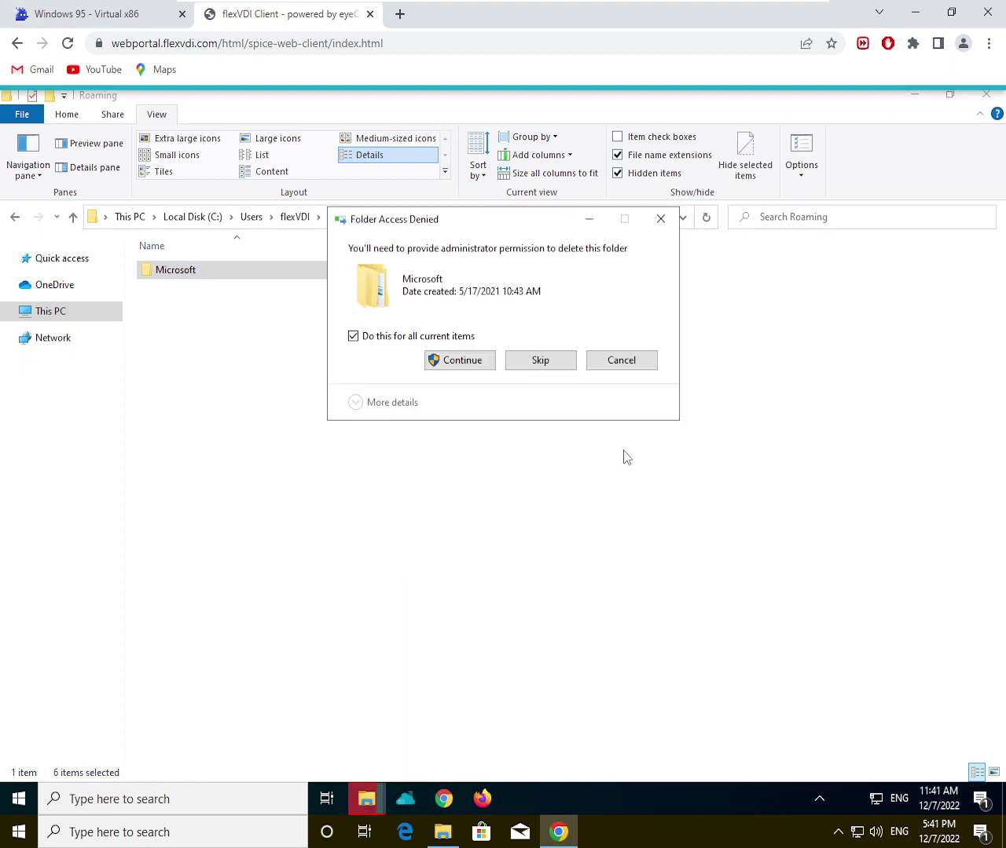
{"action": "left_click", "coordinate": [671, 223]}
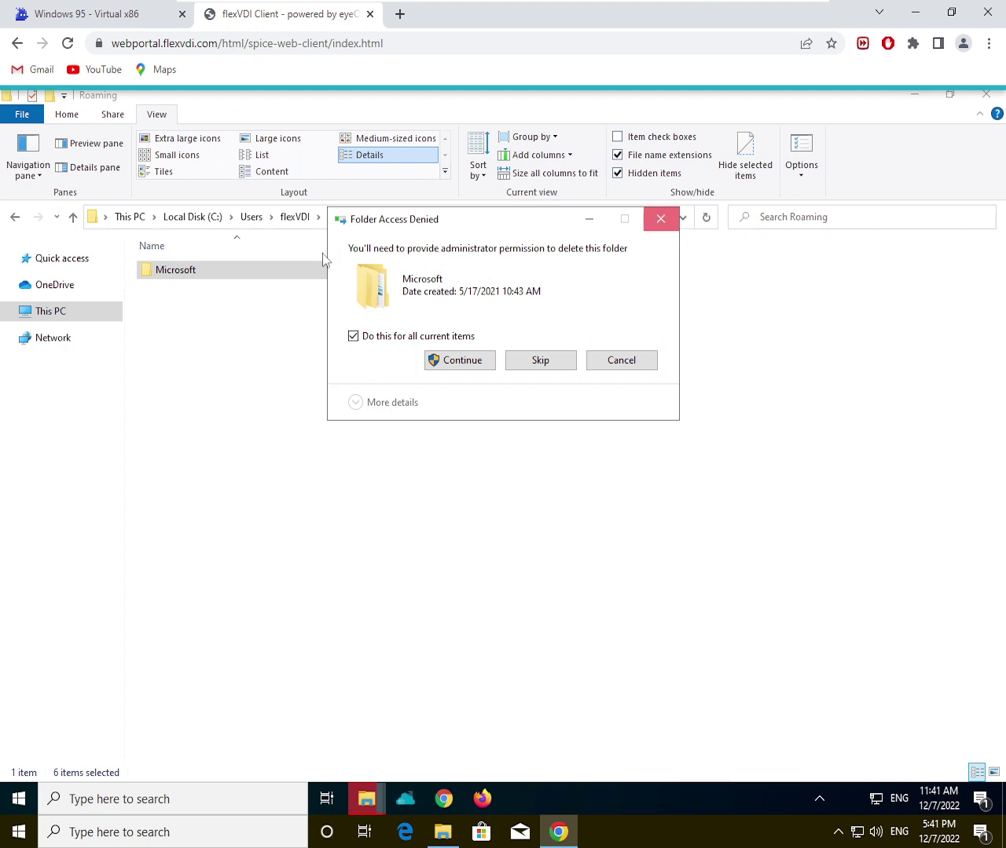
Step: Delete all folders inside AppData\Roaming\Microsoft
{"action": "double_click", "coordinate": [204, 269]}
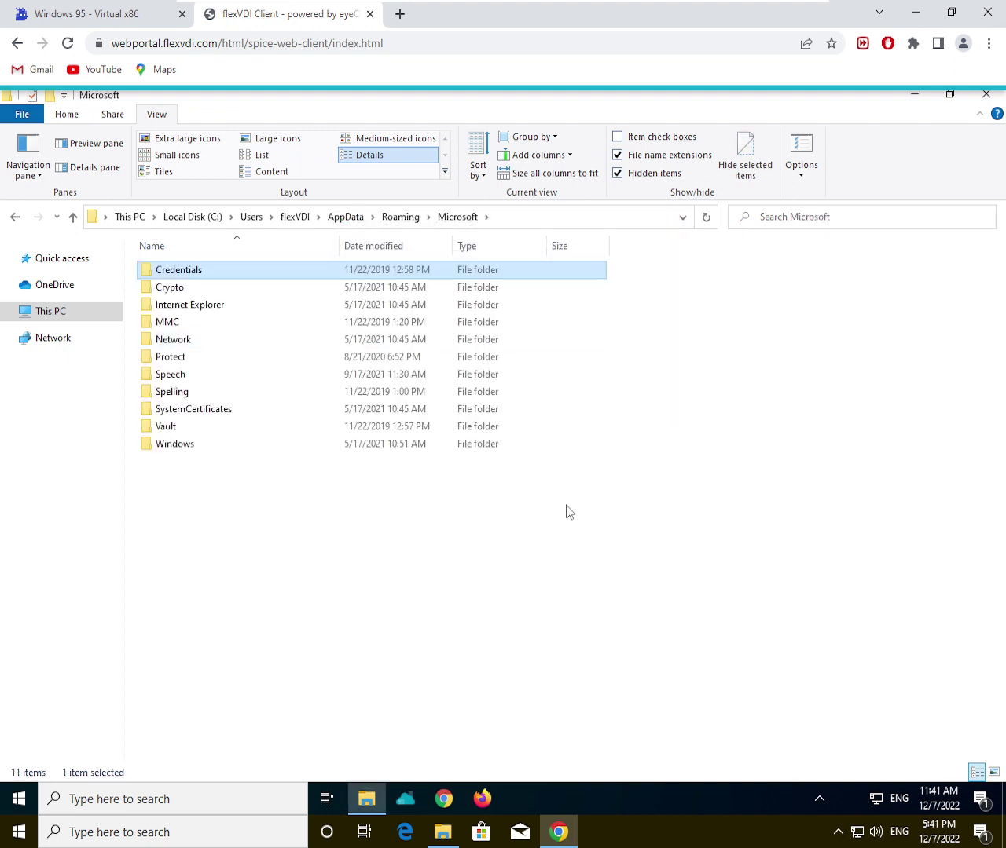
{"action": "key", "text": "ctrl+a"}
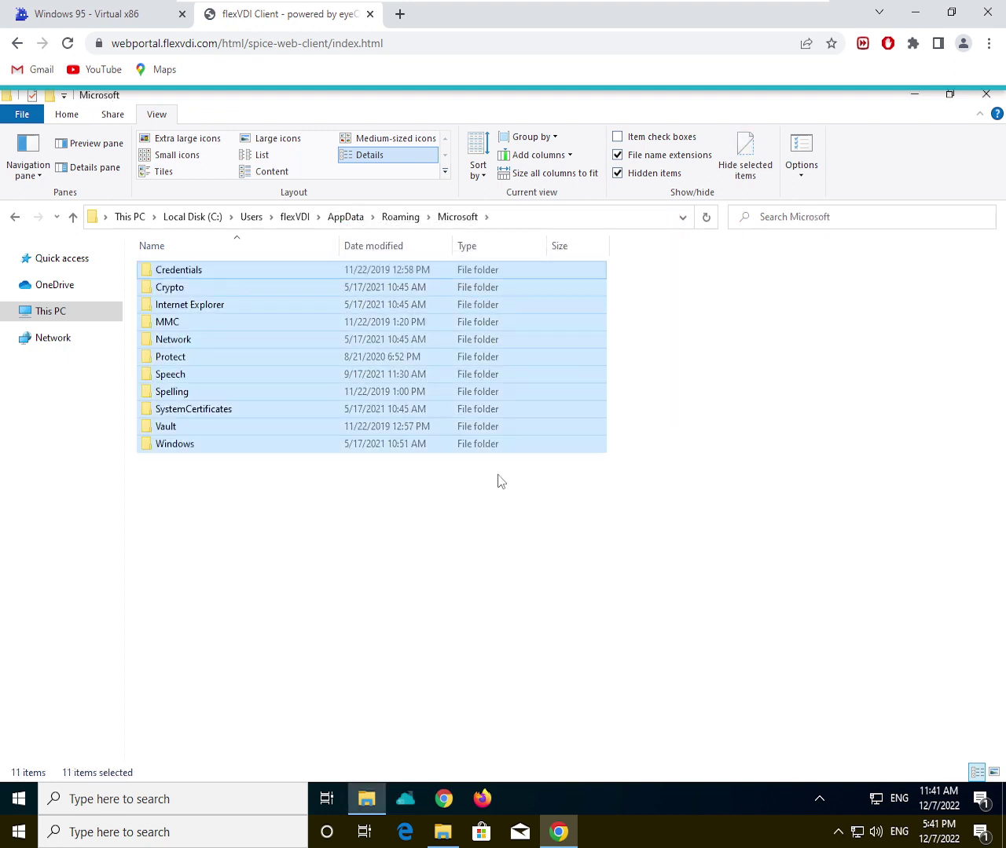
{"action": "key", "text": "Delete"}
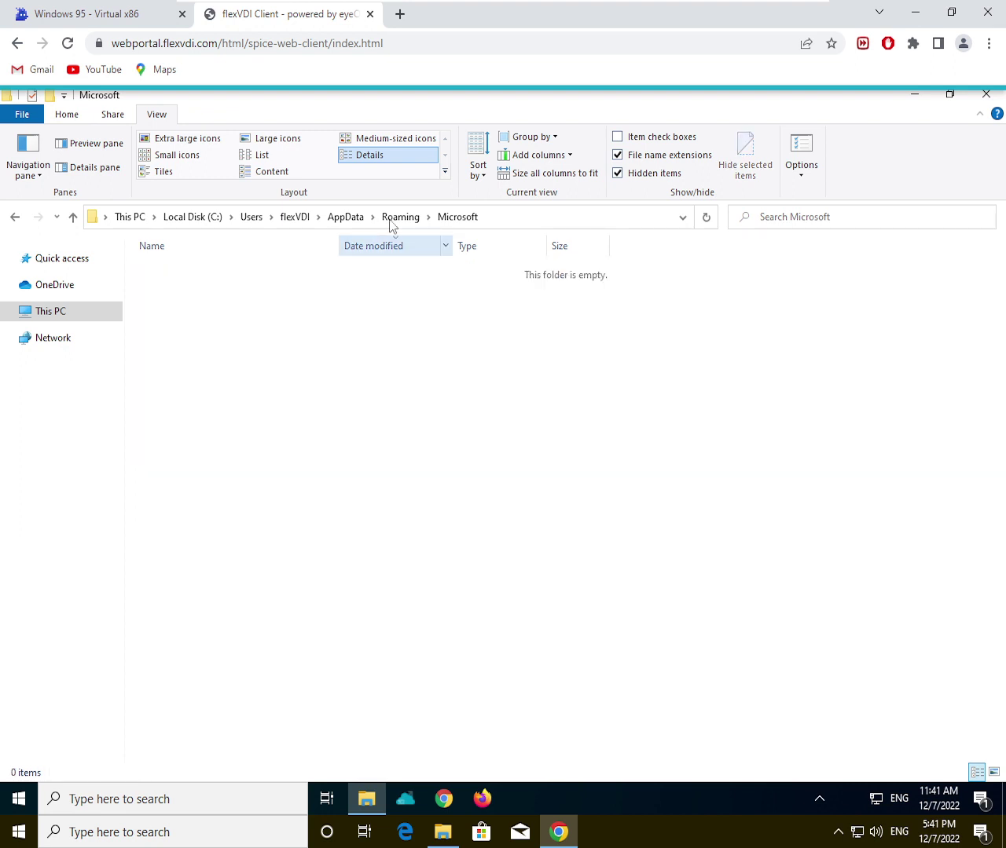
Step: Return to flexVDI's AppData folder and delete the Roaming folder
{"action": "left_click", "coordinate": [400, 219]}
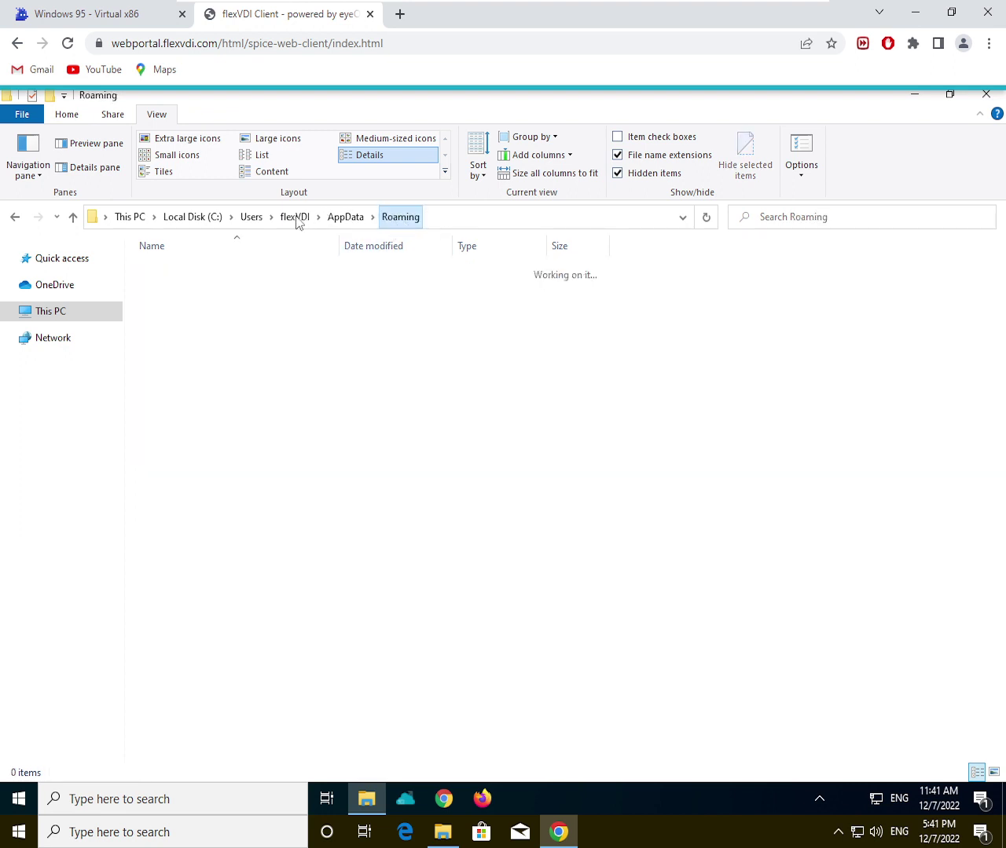
{"action": "left_click", "coordinate": [295, 219]}
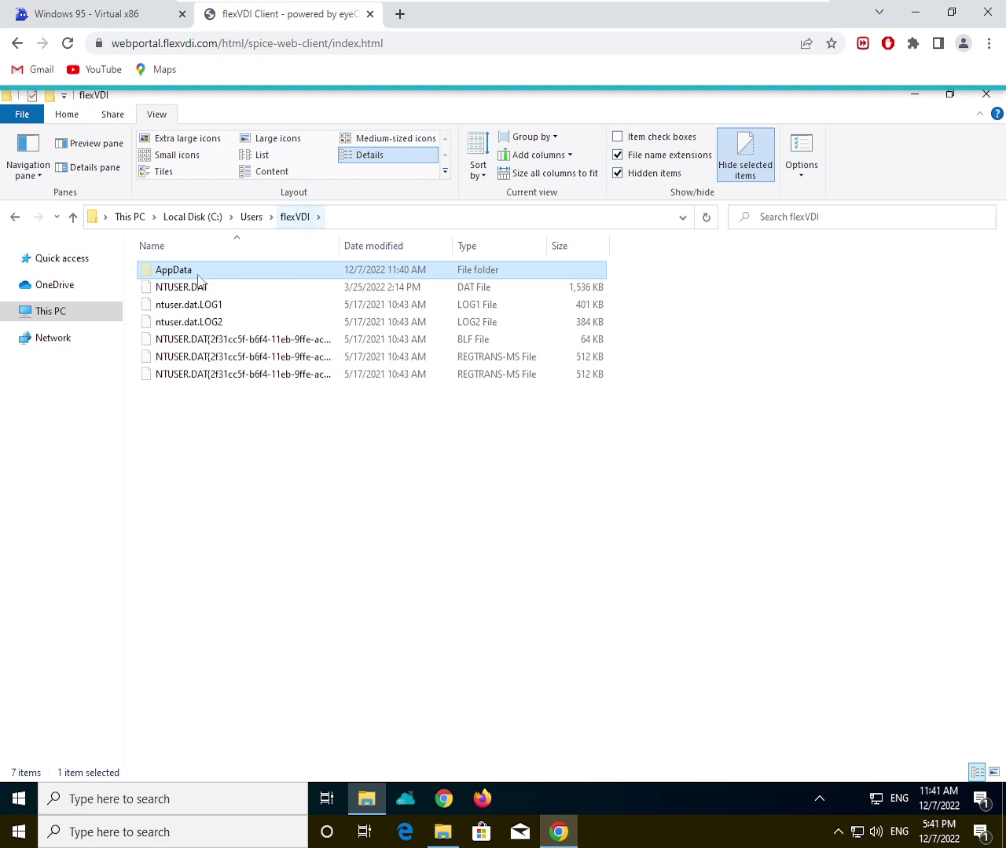
{"action": "double_click", "coordinate": [199, 275]}
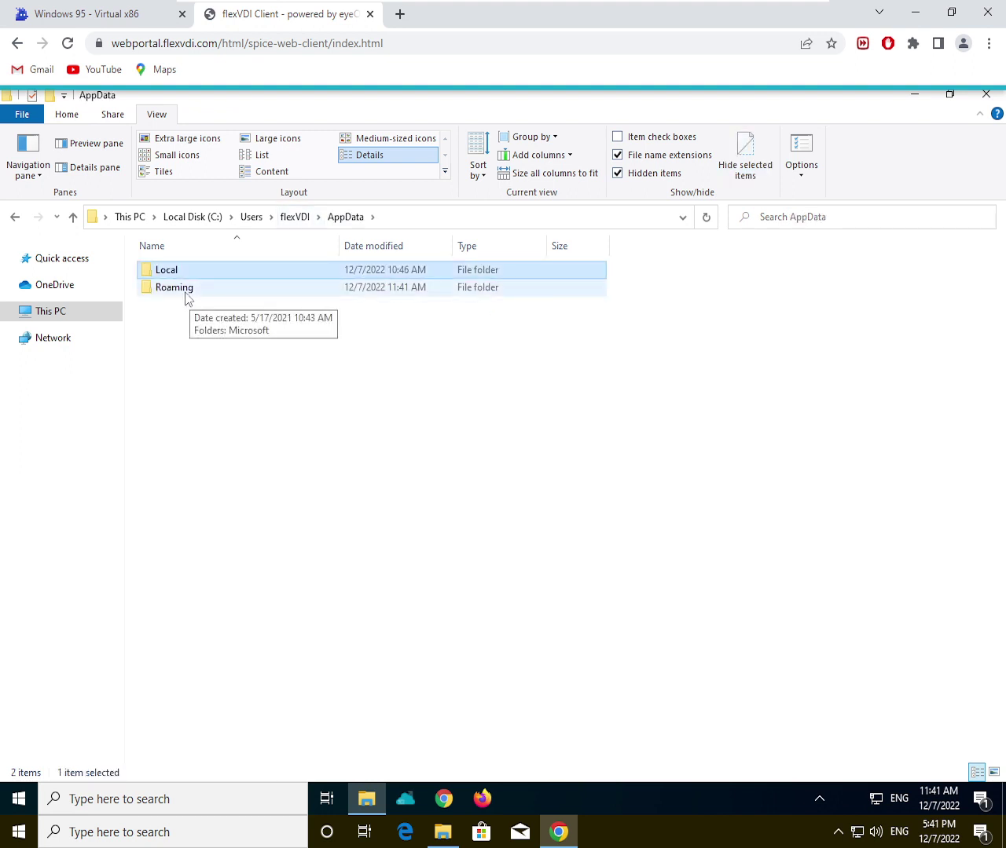
{"action": "left_click", "coordinate": [188, 297]}
{"action": "key", "text": "Delete"}
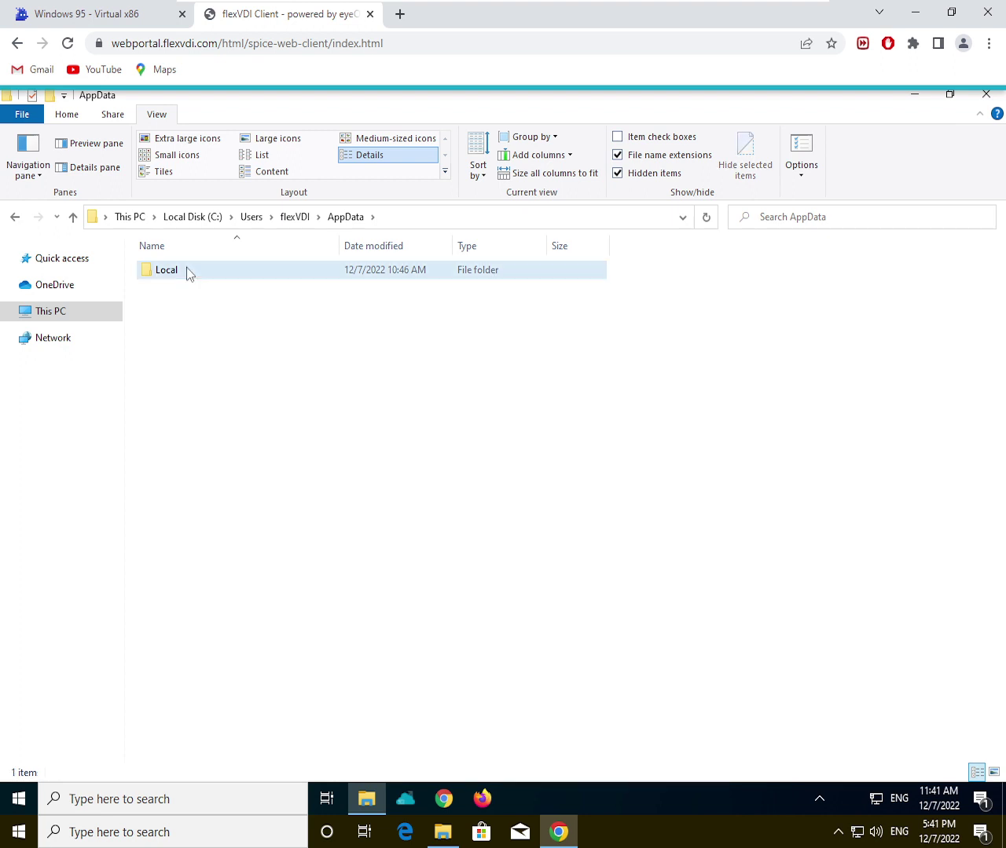
Step: Delete all contents of AppData\Local, skipping every item that is in use
{"action": "left_click", "coordinate": [186, 267]}
{"action": "double_click", "coordinate": [186, 269]}
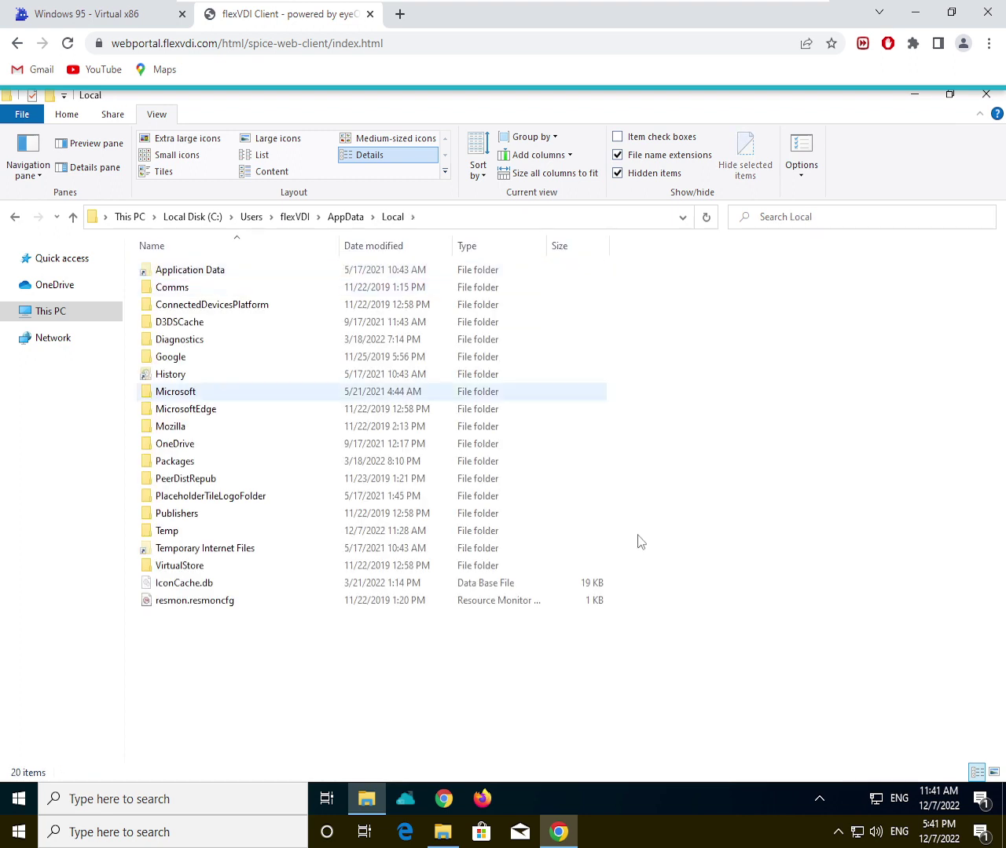
{"action": "key", "text": "ctrl+a"}
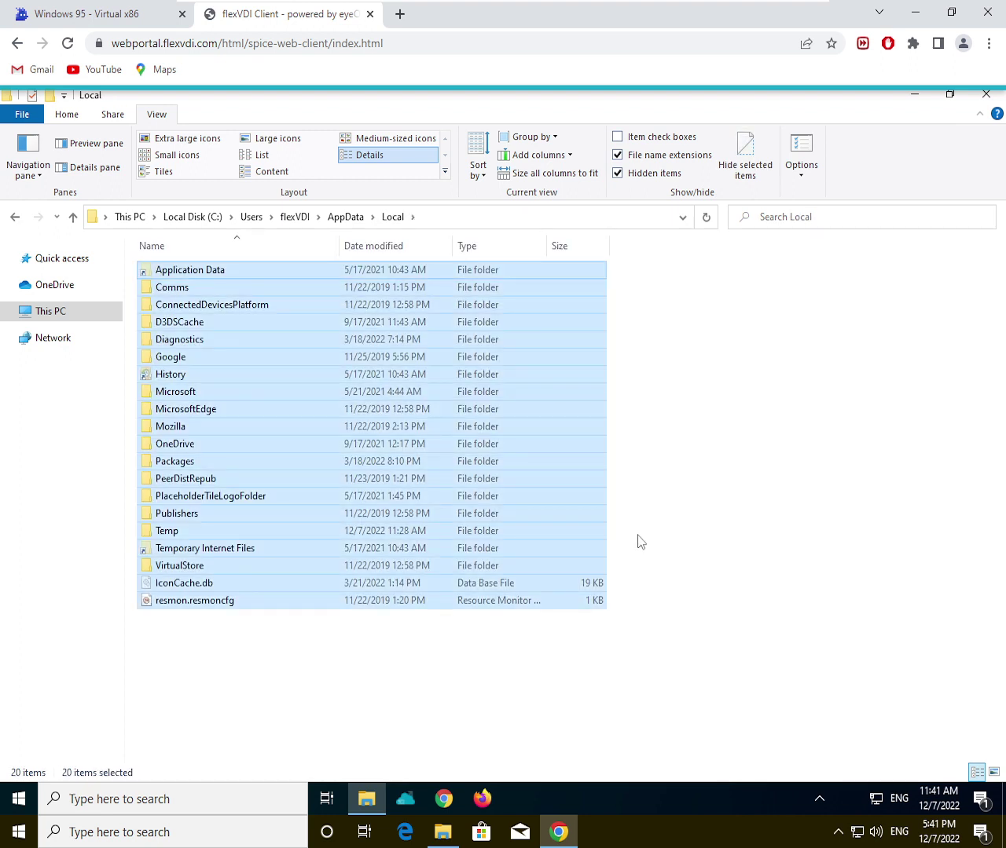
{"action": "key", "text": "Delete"}
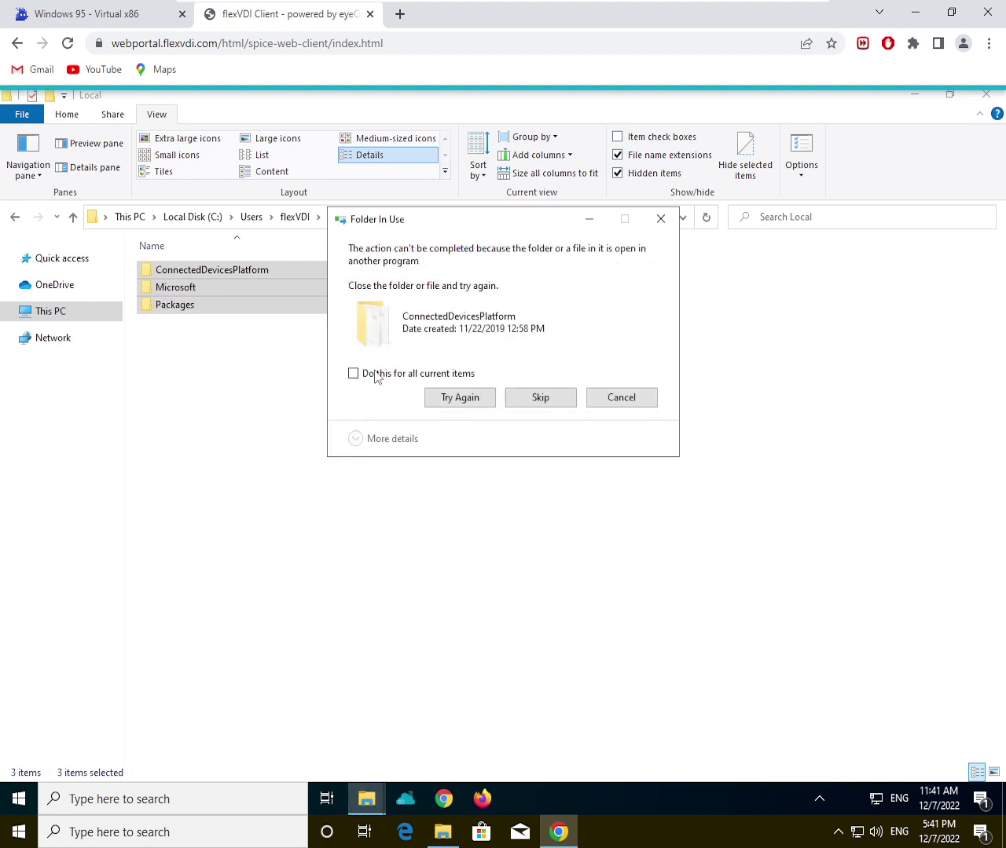
{"action": "left_click", "coordinate": [542, 398]}
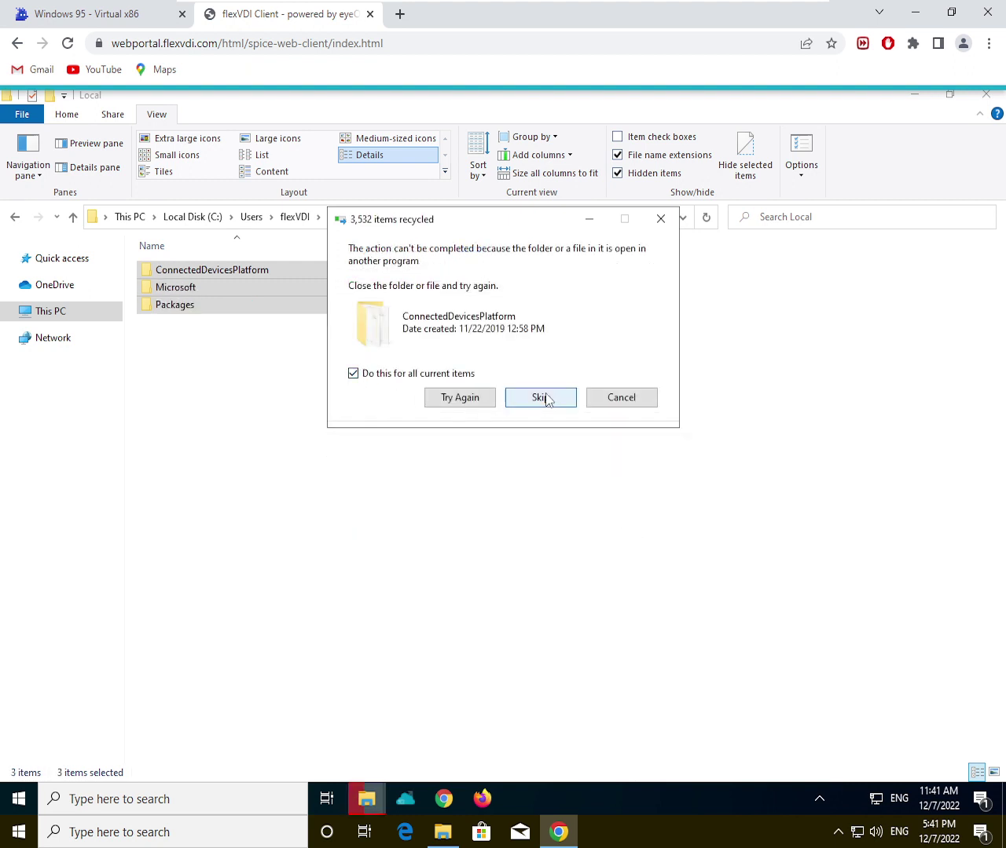
Step: Open the advanced security settings of the C:\Windows\System32 folder with administrator rights to change its permissions
{"action": "left_click", "coordinate": [48, 313]}
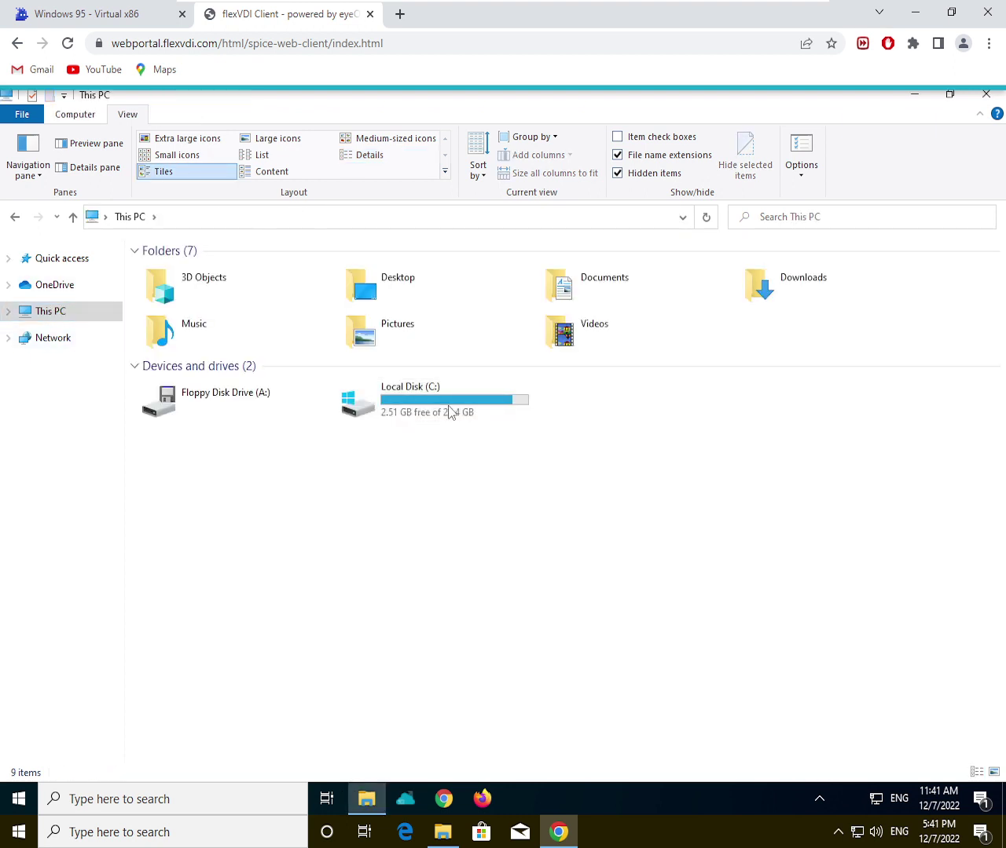
{"action": "double_click", "coordinate": [437, 404]}
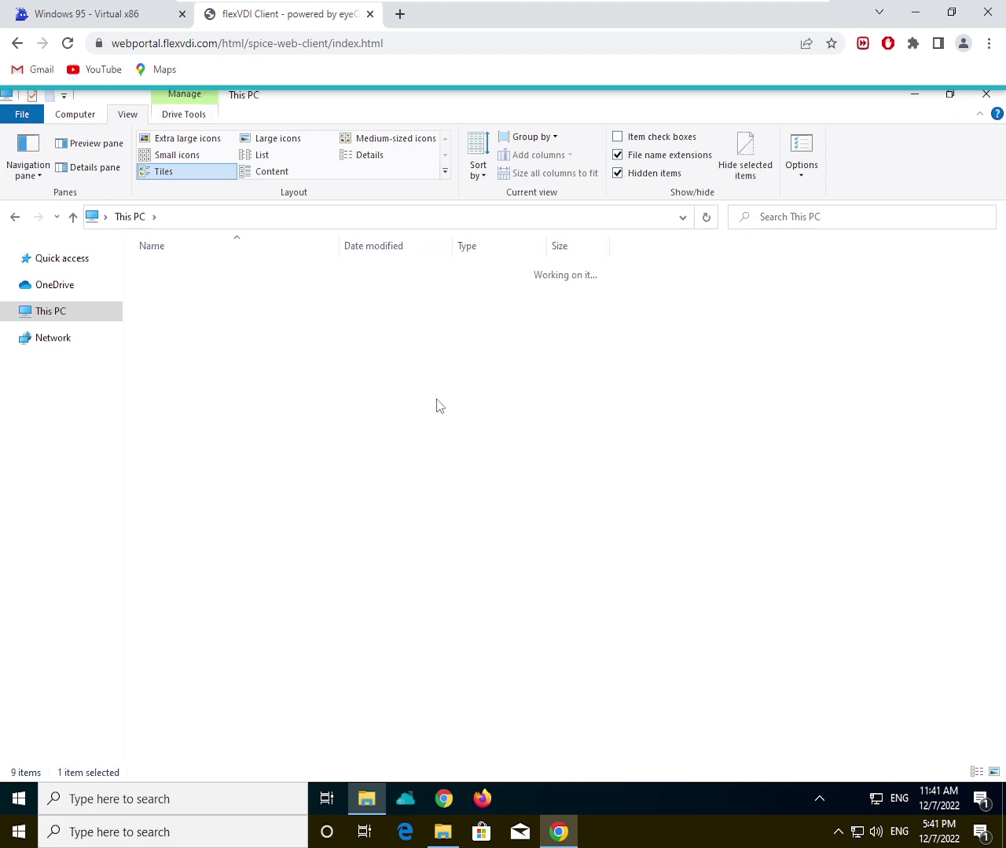
{"action": "double_click", "coordinate": [194, 445]}
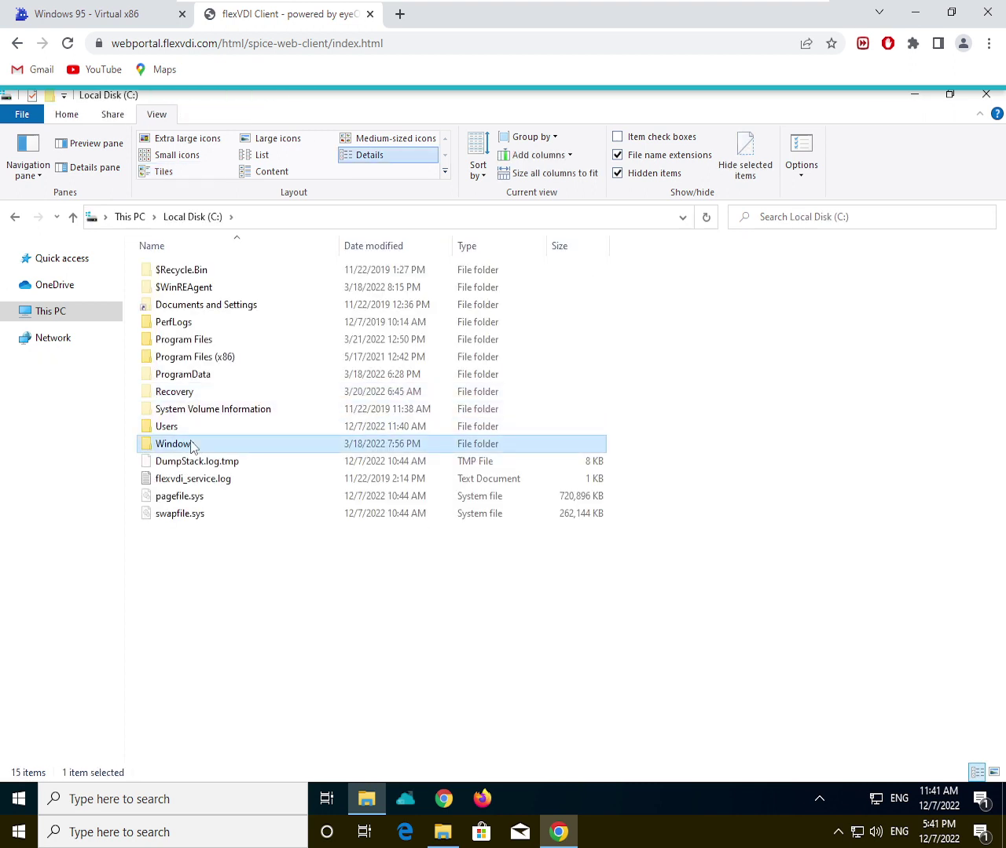
{"action": "scroll", "coordinate": [232, 482], "scroll_direction": "down", "scroll_amount": 10}
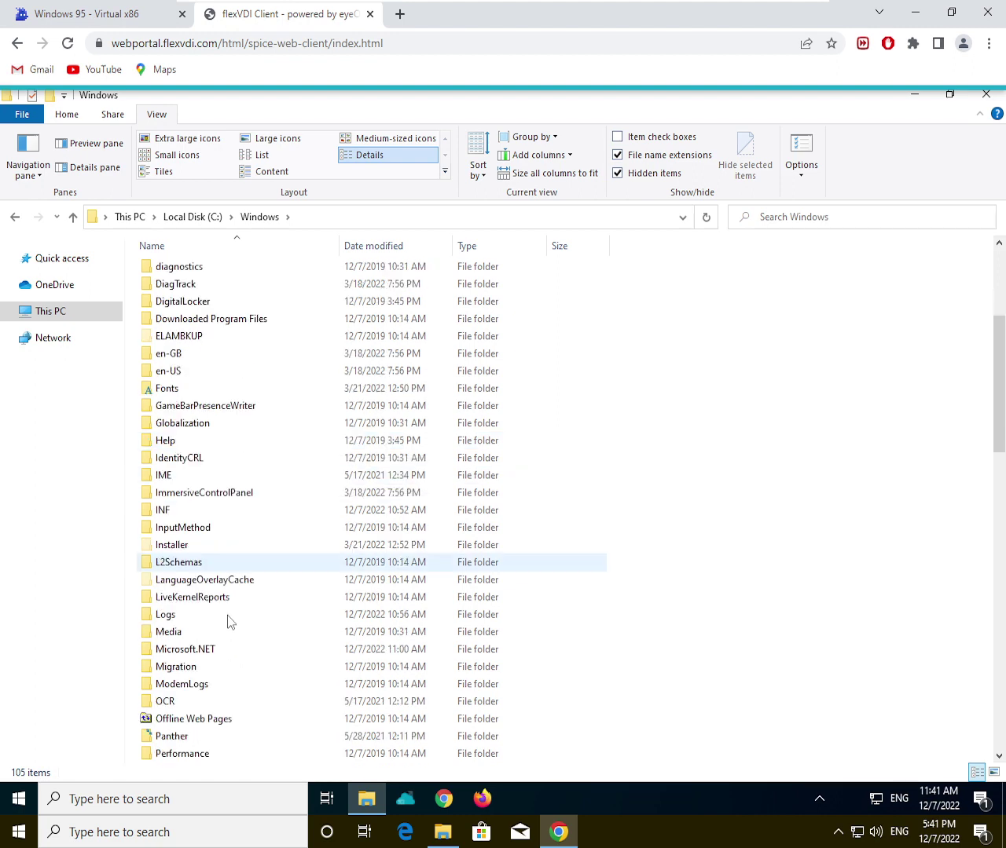
{"action": "scroll", "coordinate": [220, 638], "scroll_direction": "down", "scroll_amount": 2}
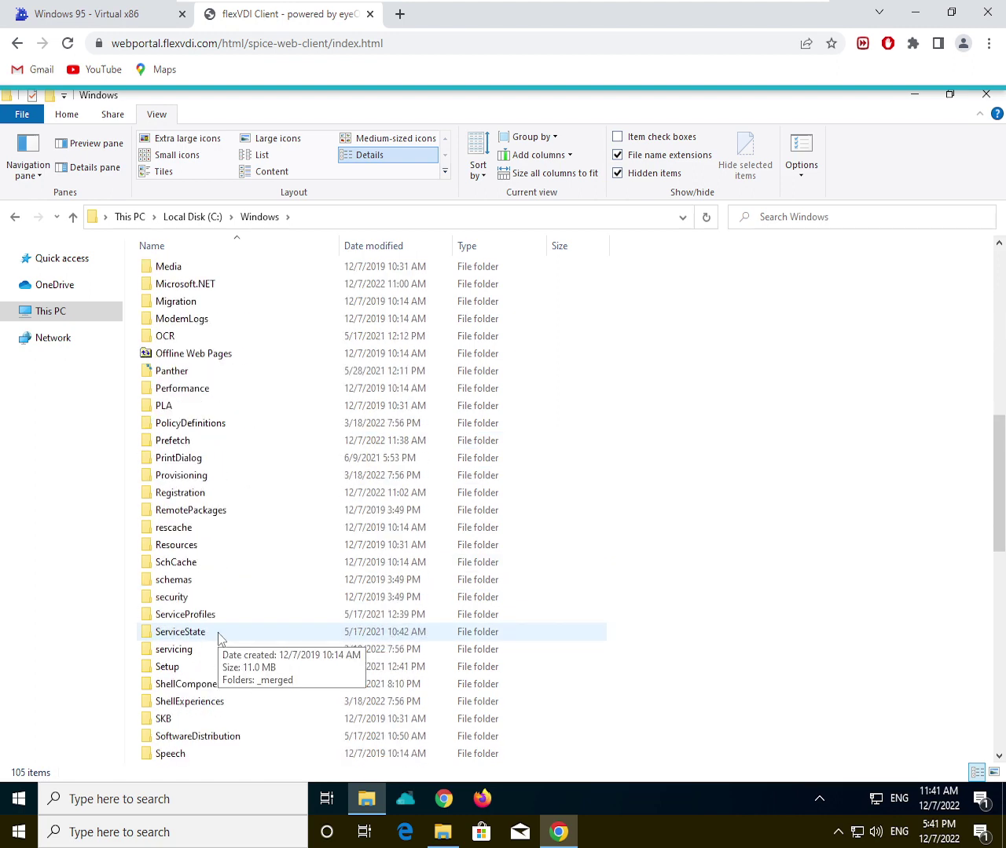
{"action": "scroll", "coordinate": [217, 649], "scroll_direction": "down", "scroll_amount": 7}
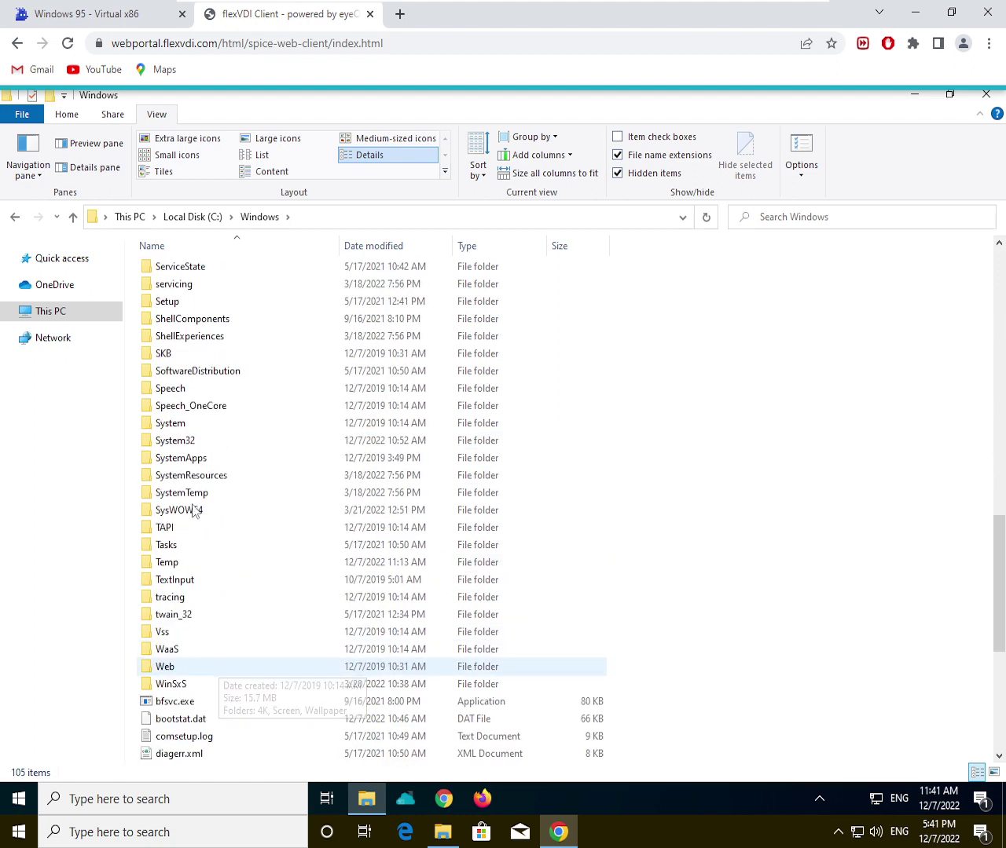
{"action": "right_click", "coordinate": [187, 442]}
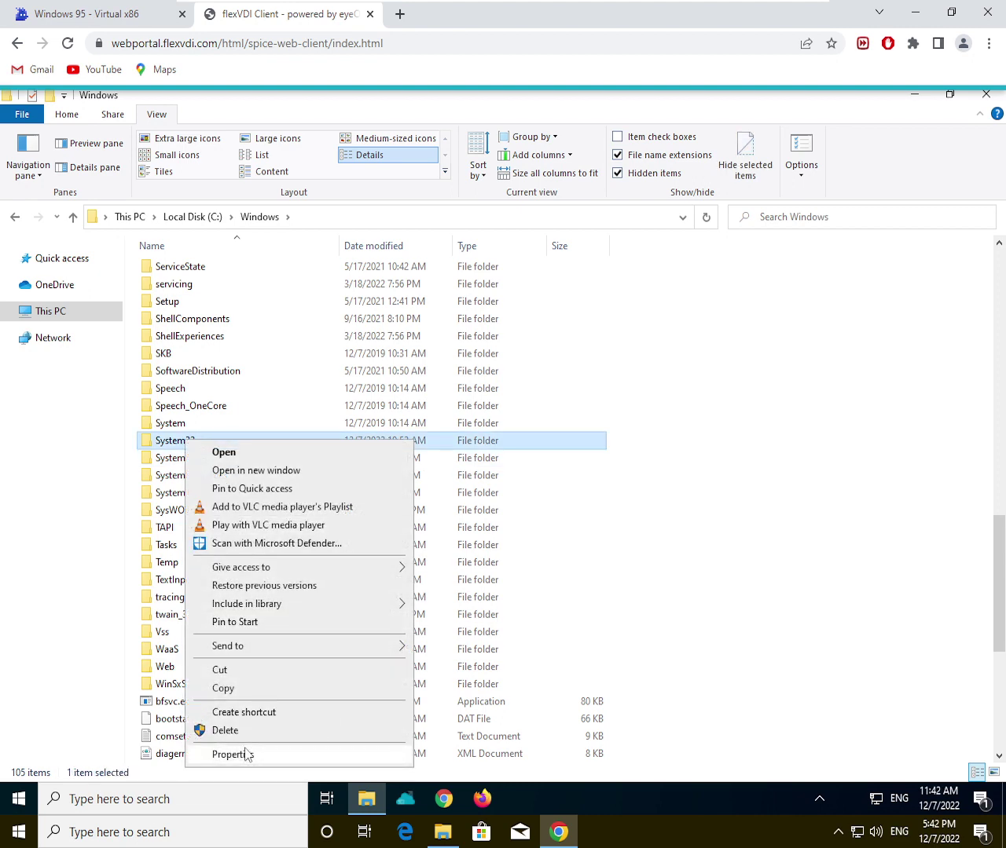
{"action": "left_click", "coordinate": [233, 754]}
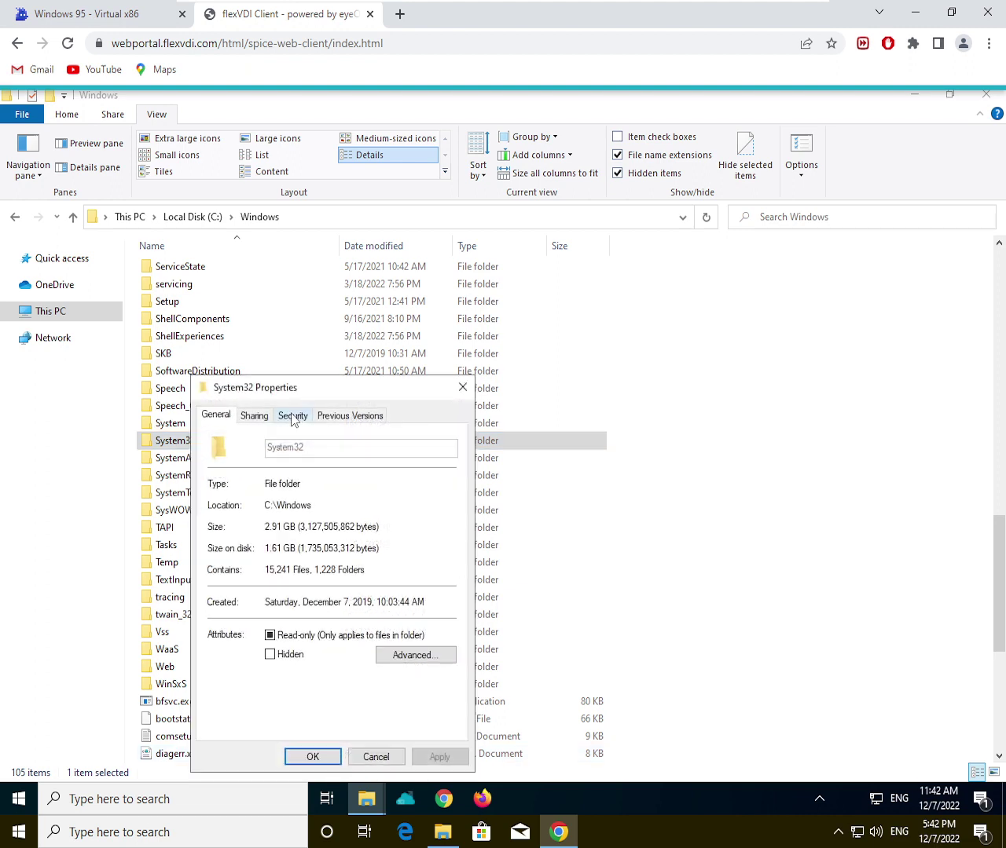
{"action": "left_click", "coordinate": [293, 419]}
{"action": "left_click", "coordinate": [429, 697]}
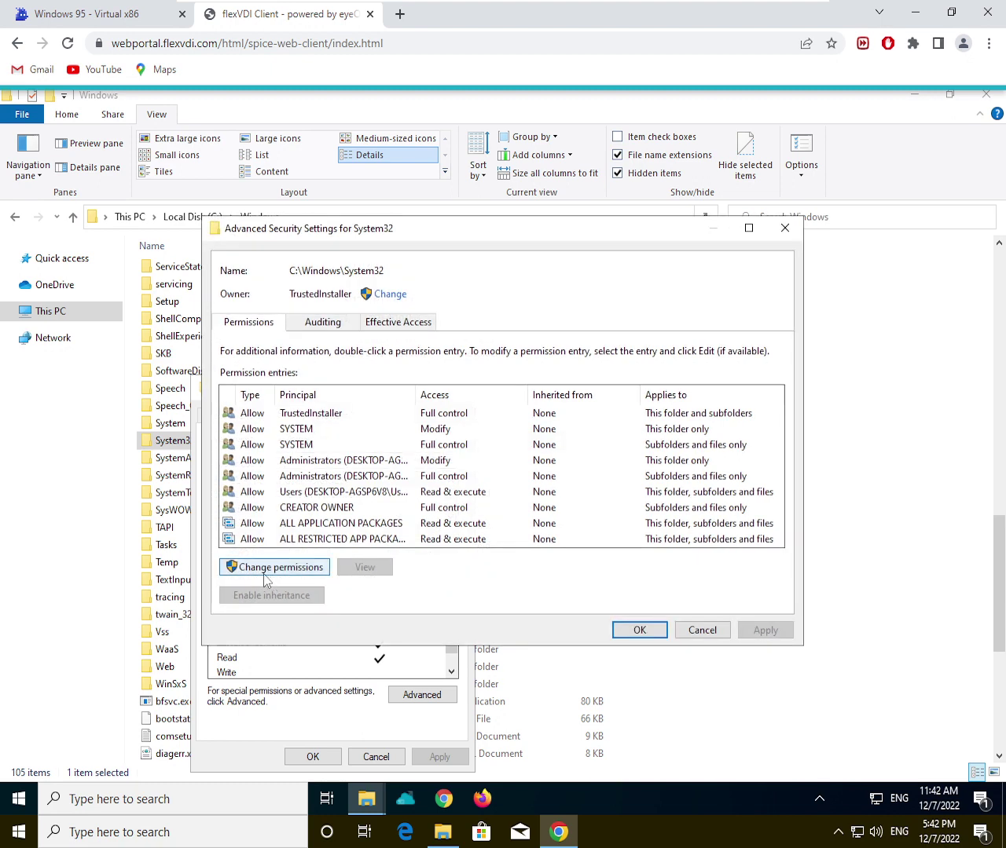
{"action": "left_click", "coordinate": [272, 567]}
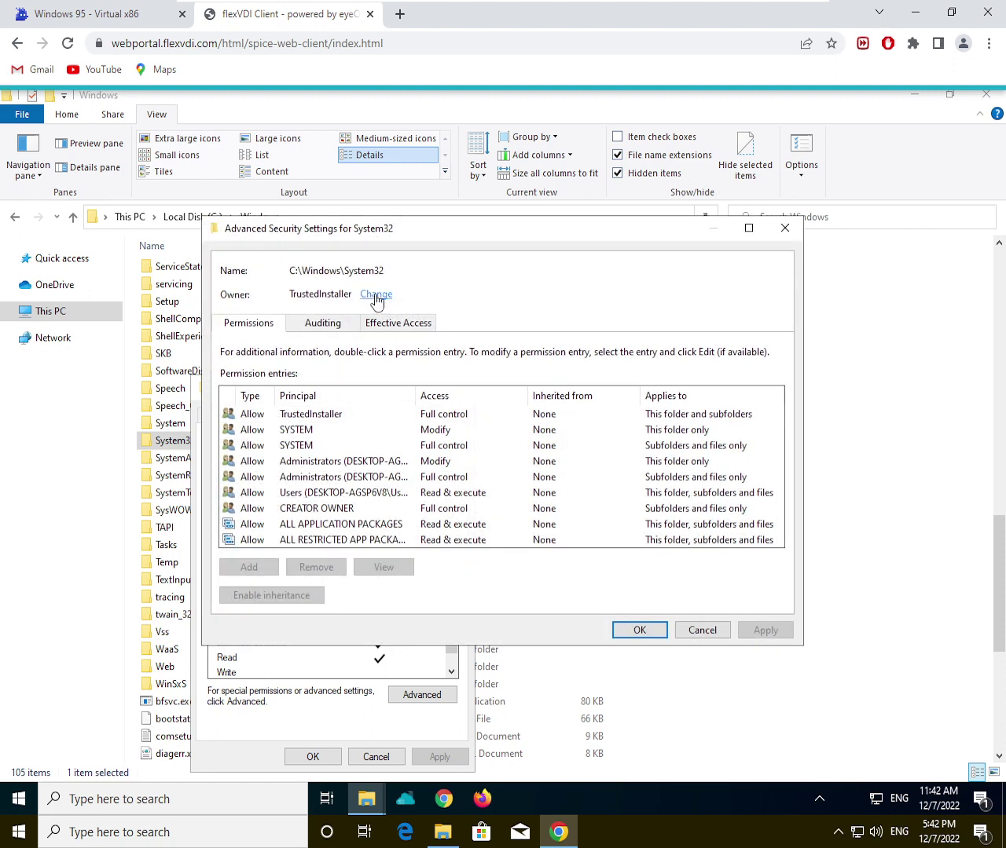
Step: Select flexvdi as the new owner of the System32 folder
{"action": "left_click", "coordinate": [376, 294]}
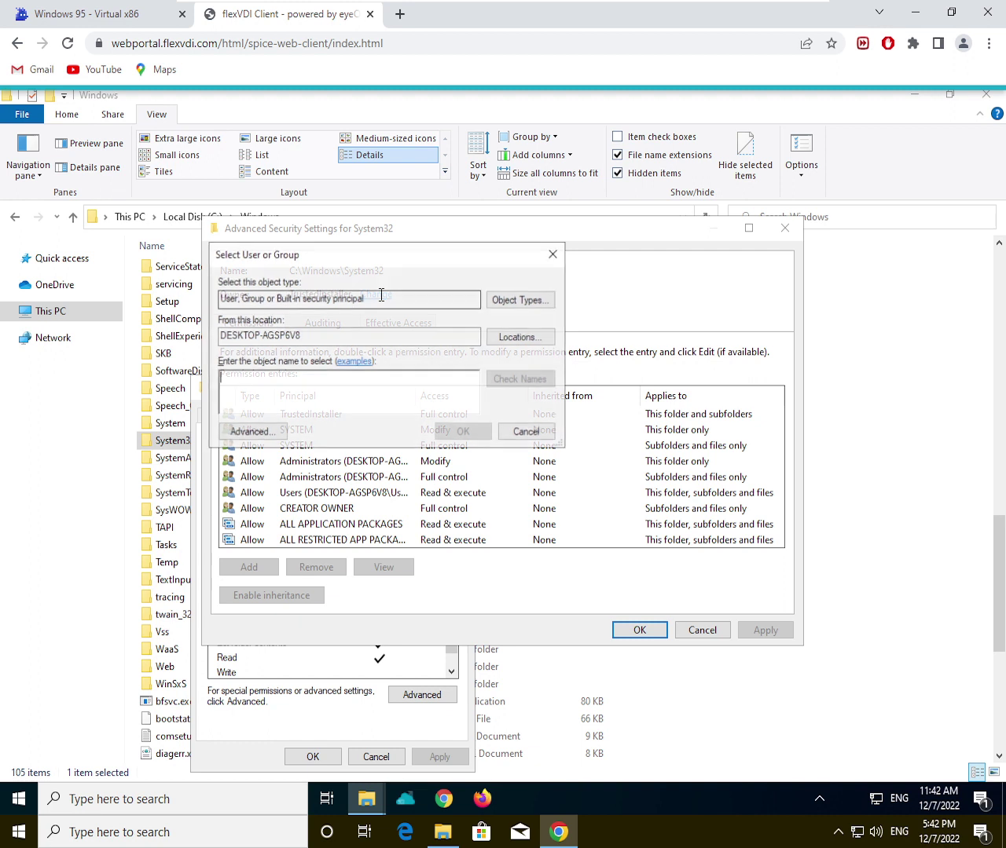
{"action": "type", "text": "f"}
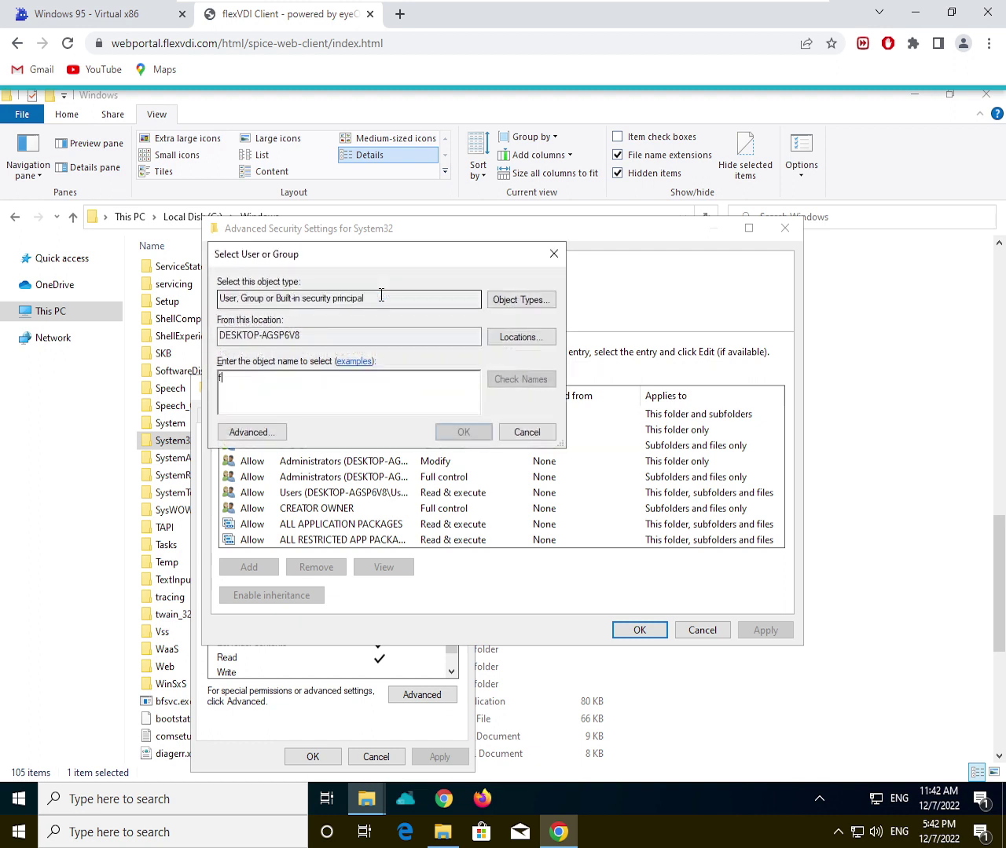
{"action": "type", "text": "lexvdi"}
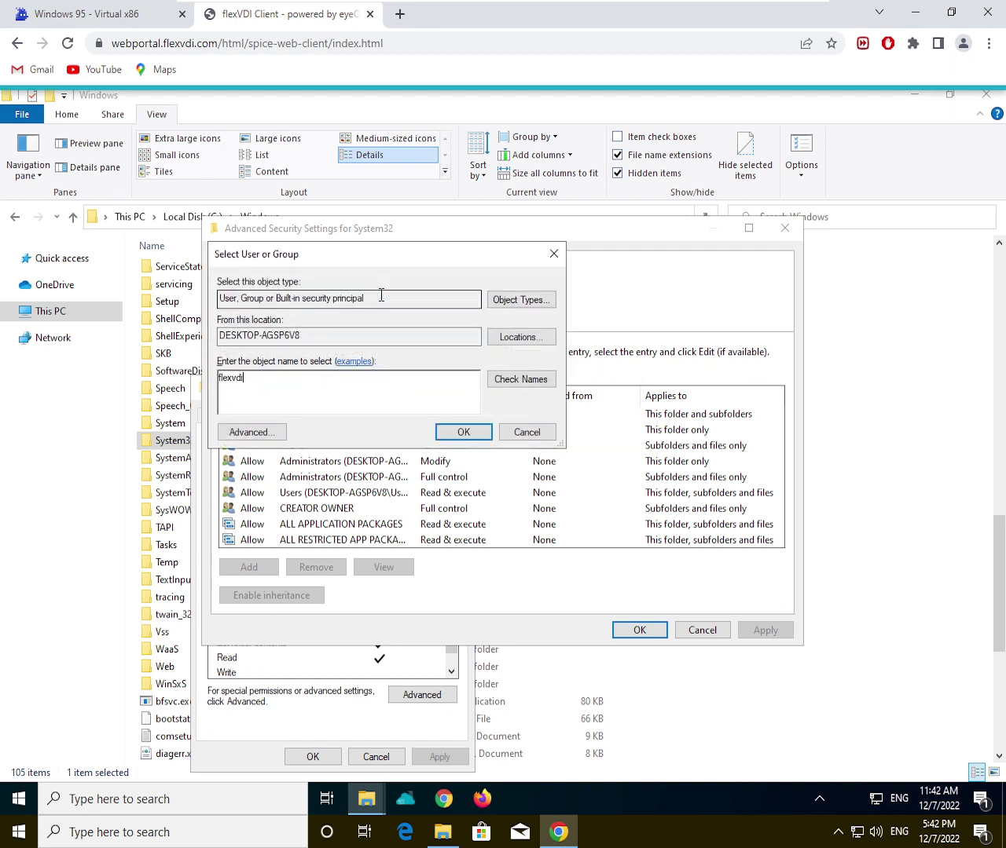
{"action": "key", "text": "Return"}
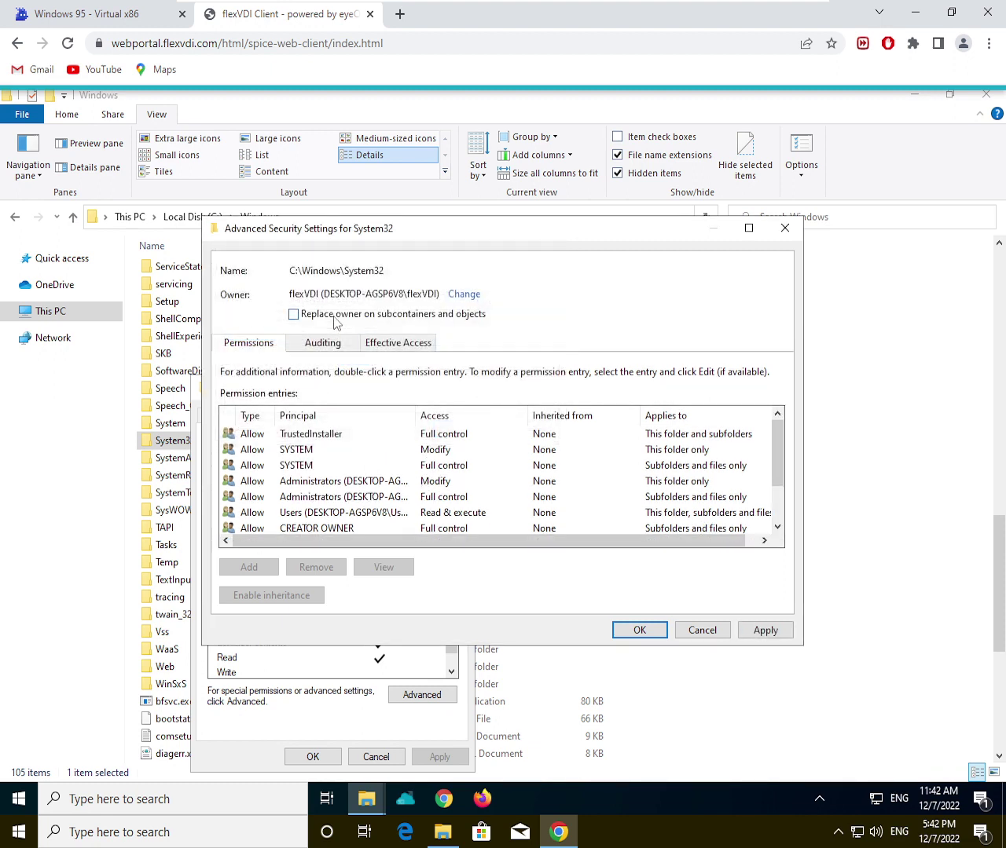
Step: Apply the ownership change to System32's subcontainers and objects, agreeing to replace directory permissions and continuing past the access error
{"action": "left_click", "coordinate": [769, 633]}
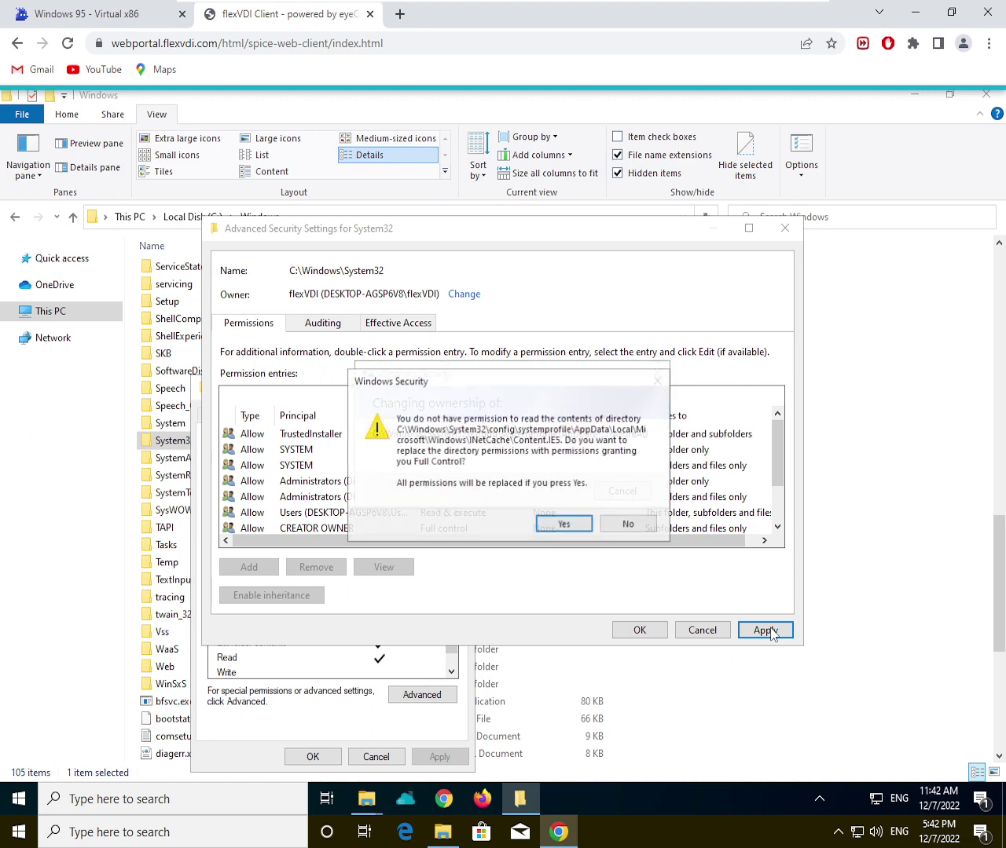
{"action": "key", "text": "Return"}
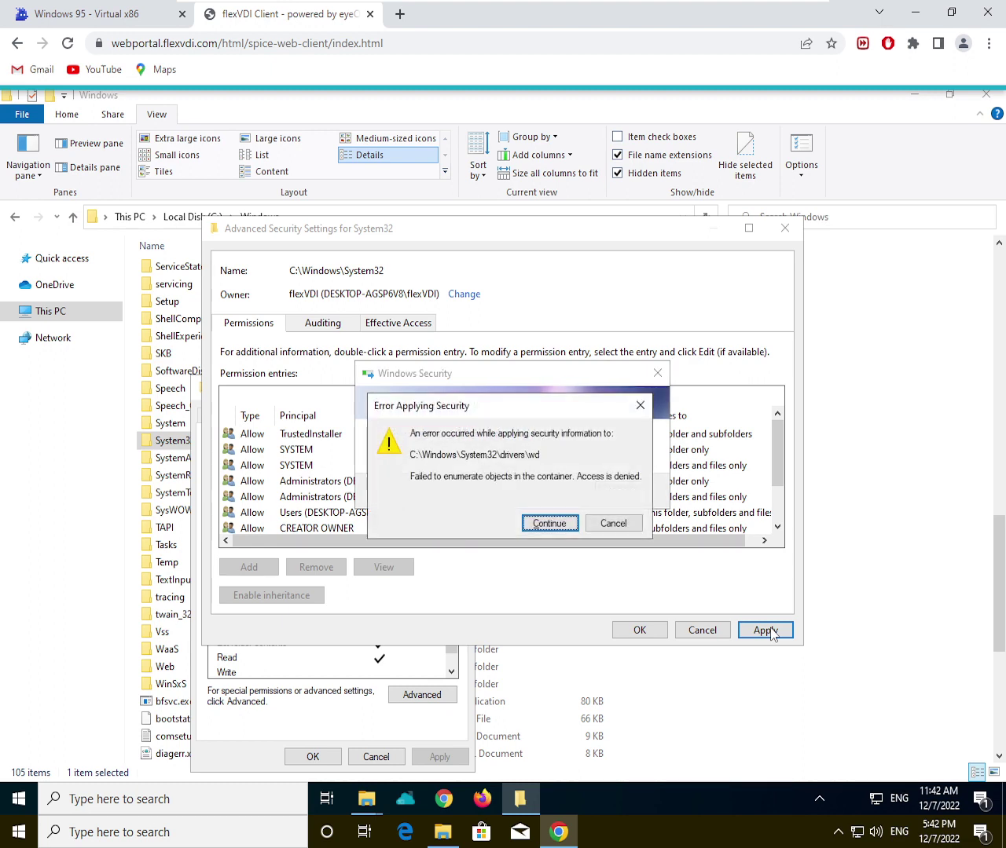
{"action": "key", "text": "Return"}
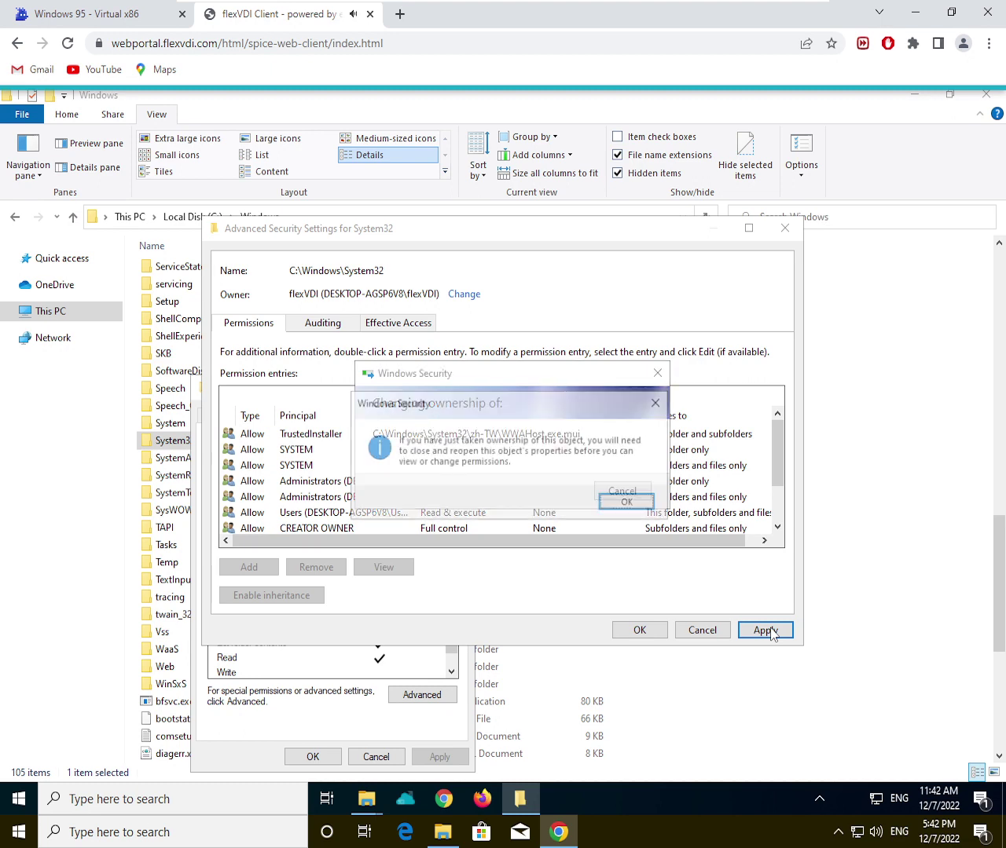
{"action": "left_click", "coordinate": [626, 505]}
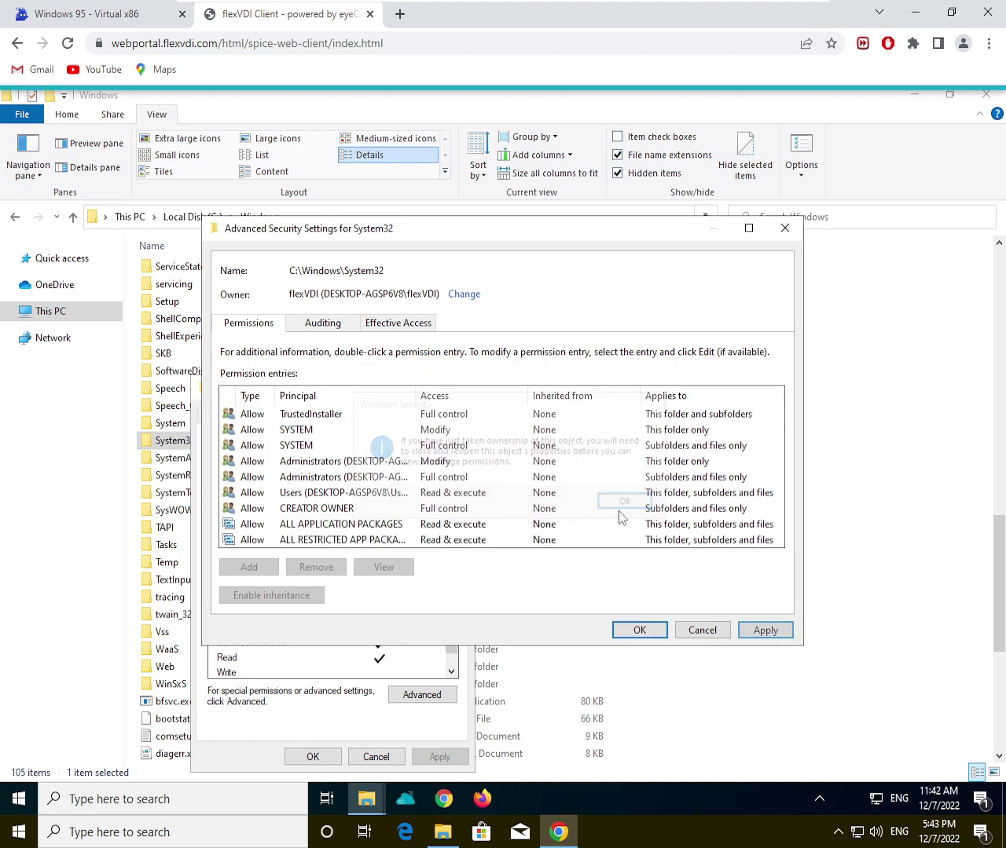
{"action": "left_click", "coordinate": [637, 635]}
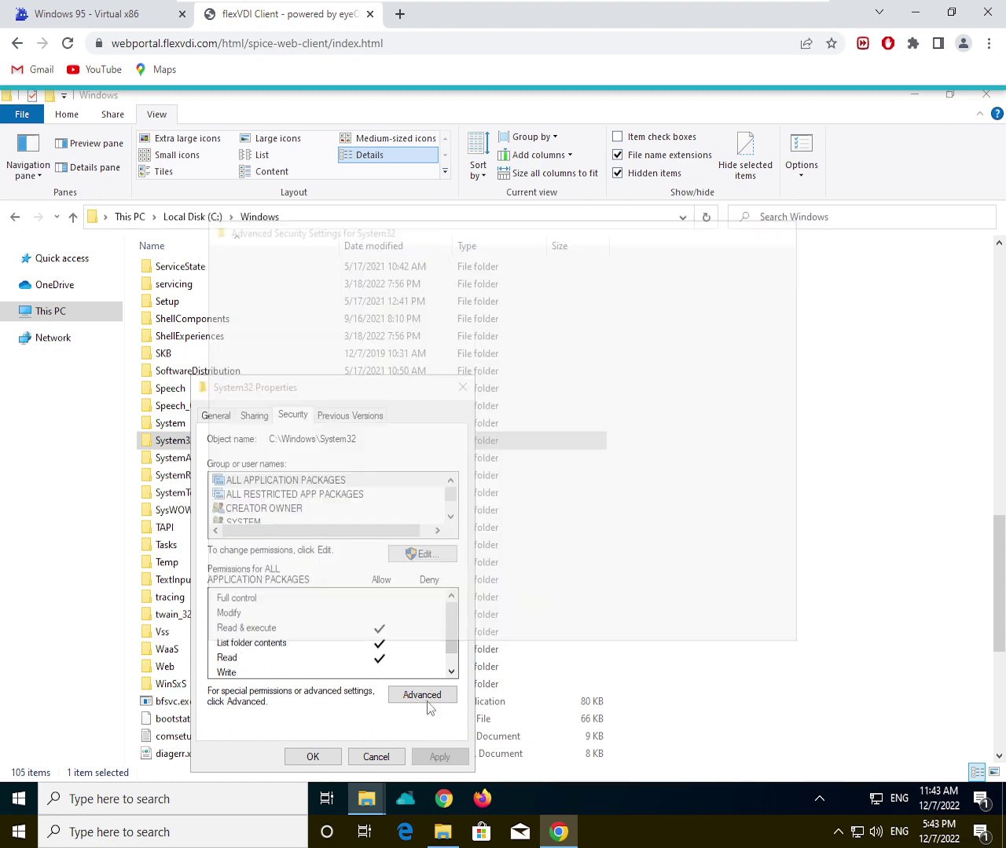
Step: Reopen System32's advanced security settings and clear all basic permissions of the TrustedInstaller entry
{"action": "left_click", "coordinate": [419, 696]}
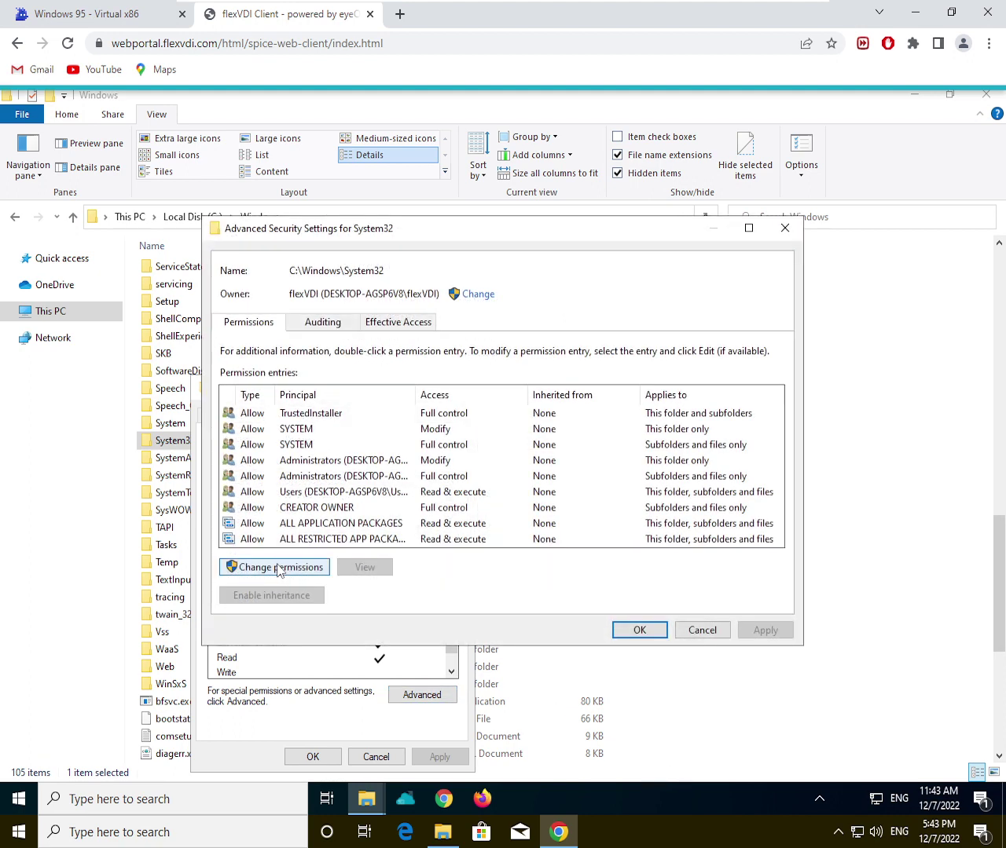
{"action": "left_click", "coordinate": [276, 569]}
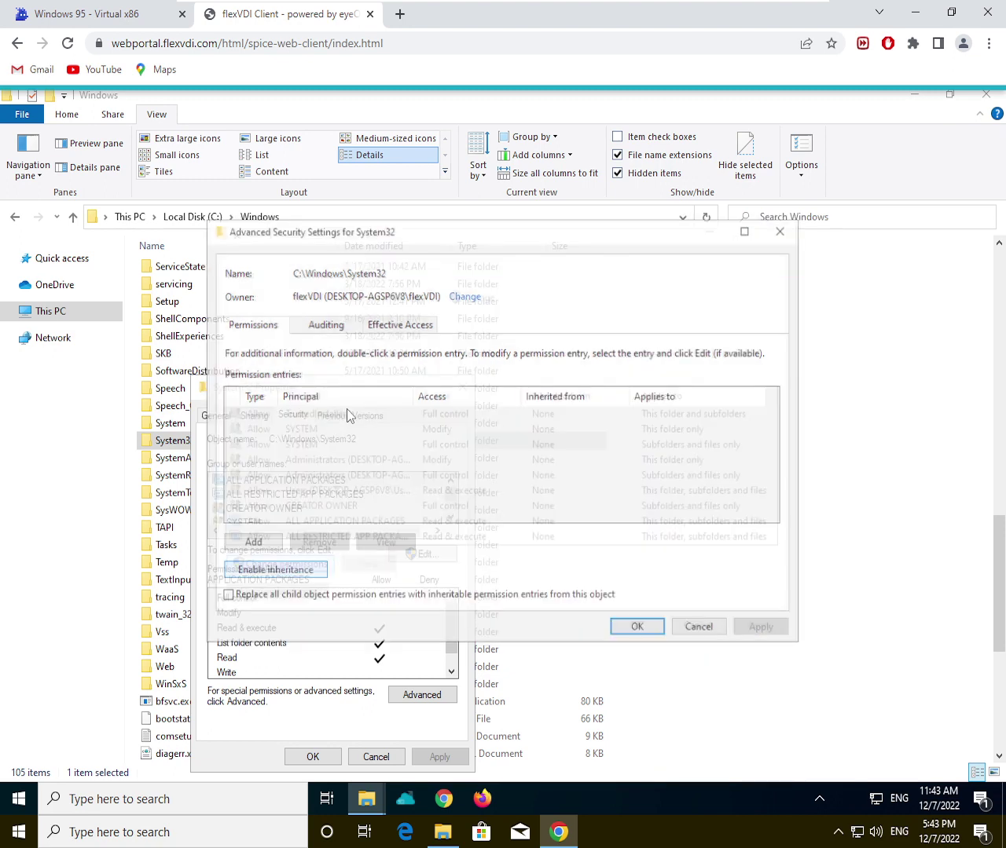
{"action": "left_click", "coordinate": [311, 421]}
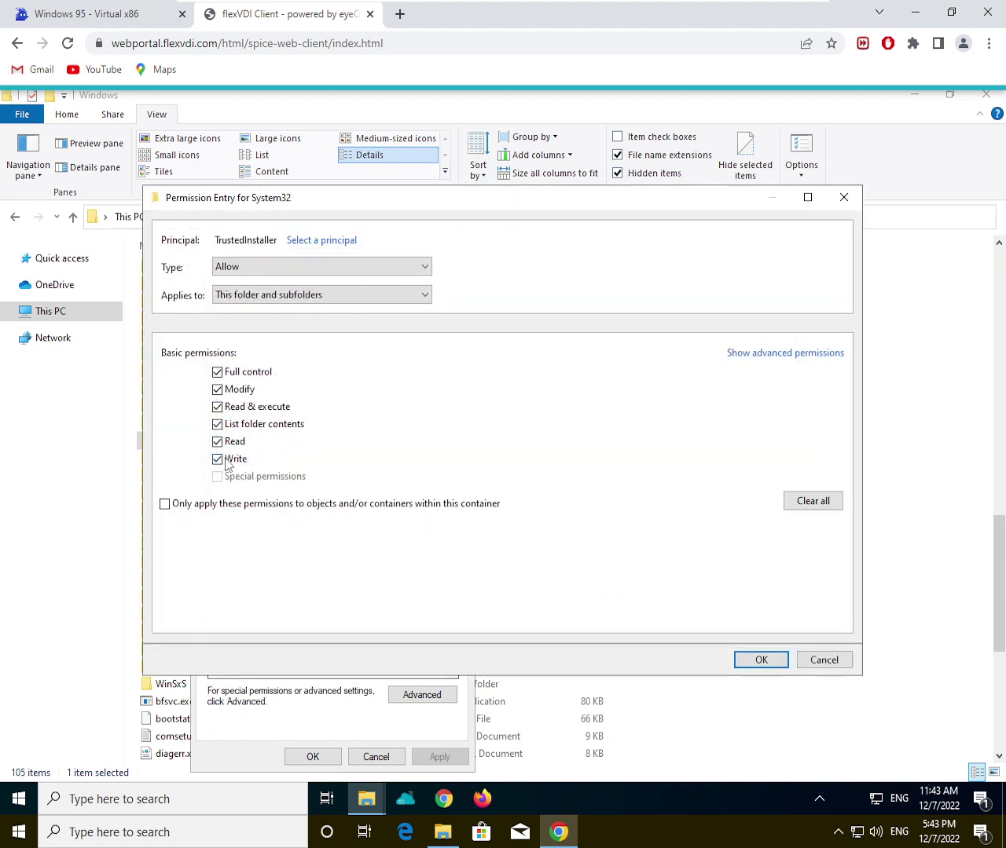
{"action": "left_click", "coordinate": [217, 459]}
{"action": "left_click", "coordinate": [218, 441]}
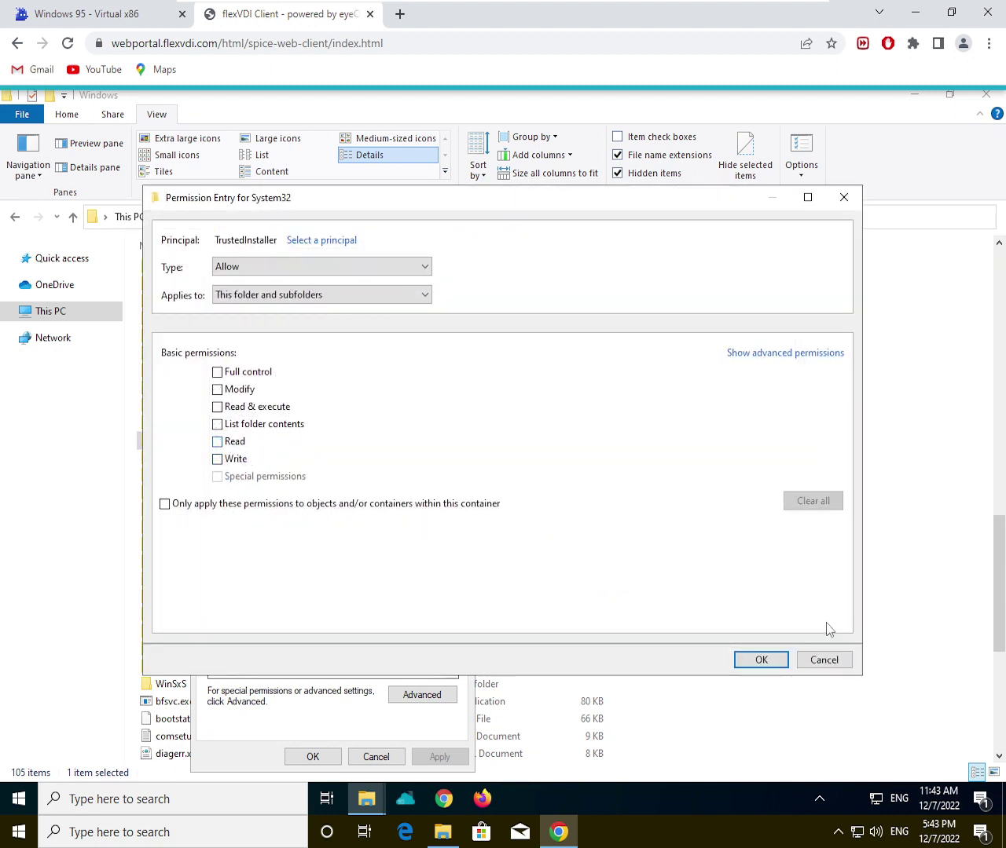
{"action": "left_click", "coordinate": [767, 660]}
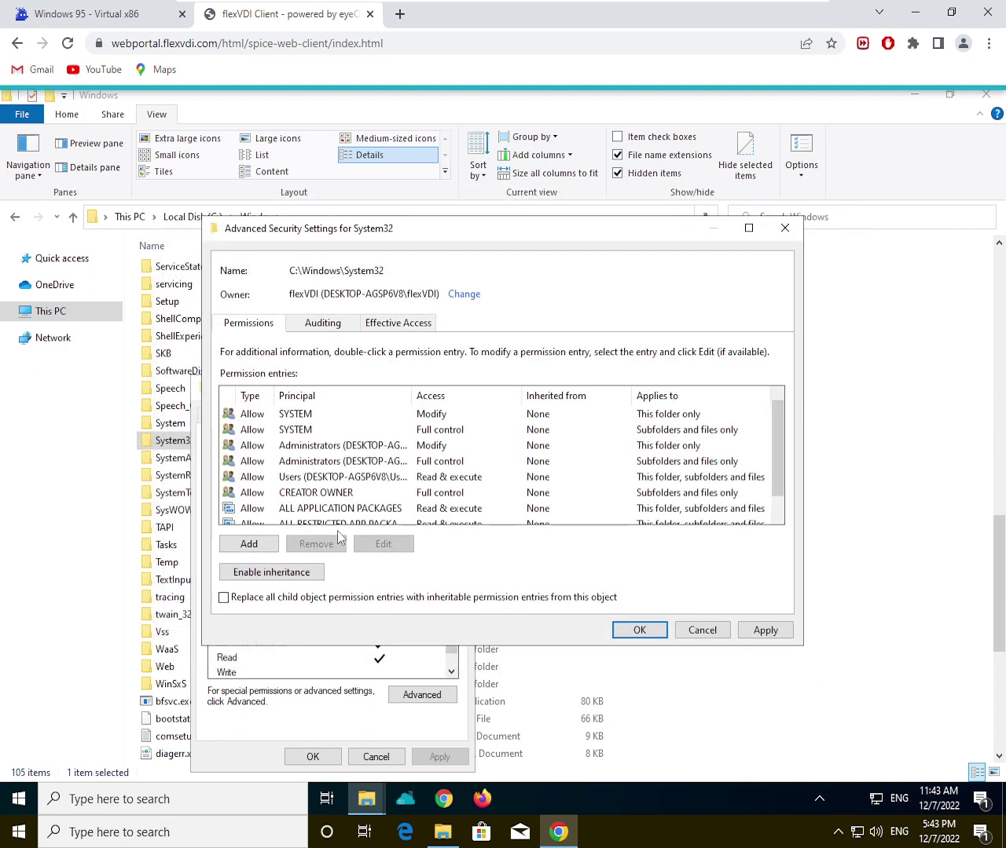
Step: Enable replacing all child object permission entries with inheritable ones from System32, leaving inheritance disabled
{"action": "left_click", "coordinate": [260, 581]}
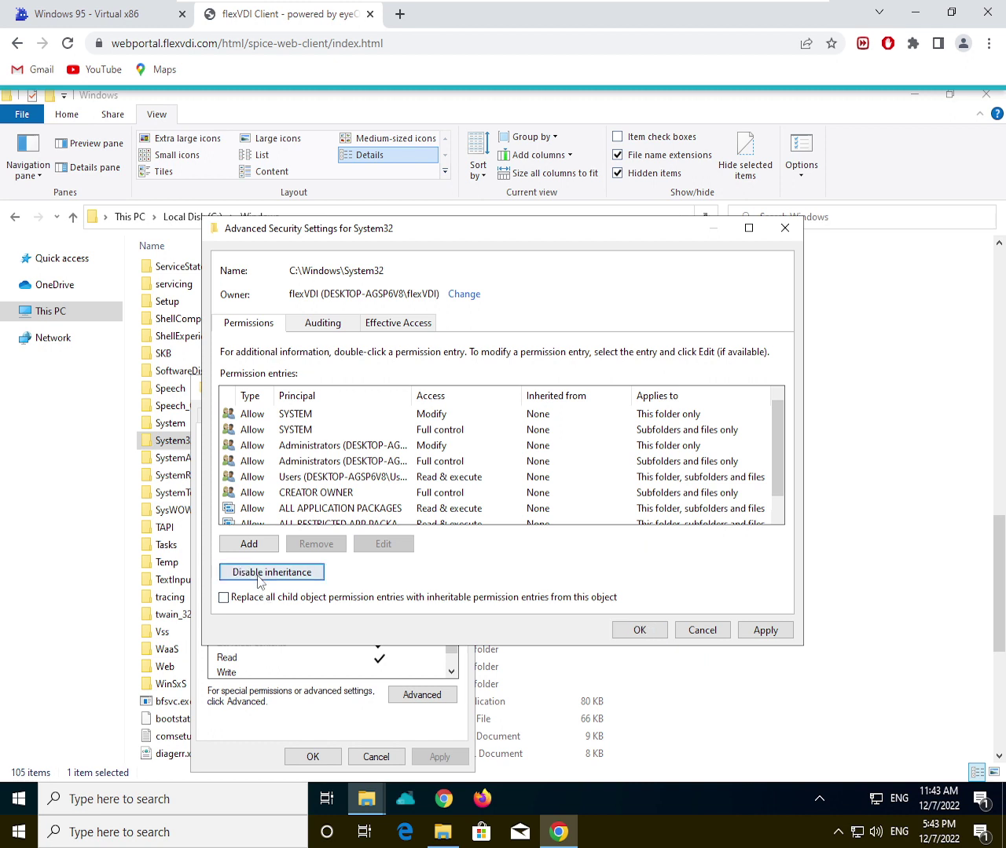
{"action": "left_click", "coordinate": [260, 581]}
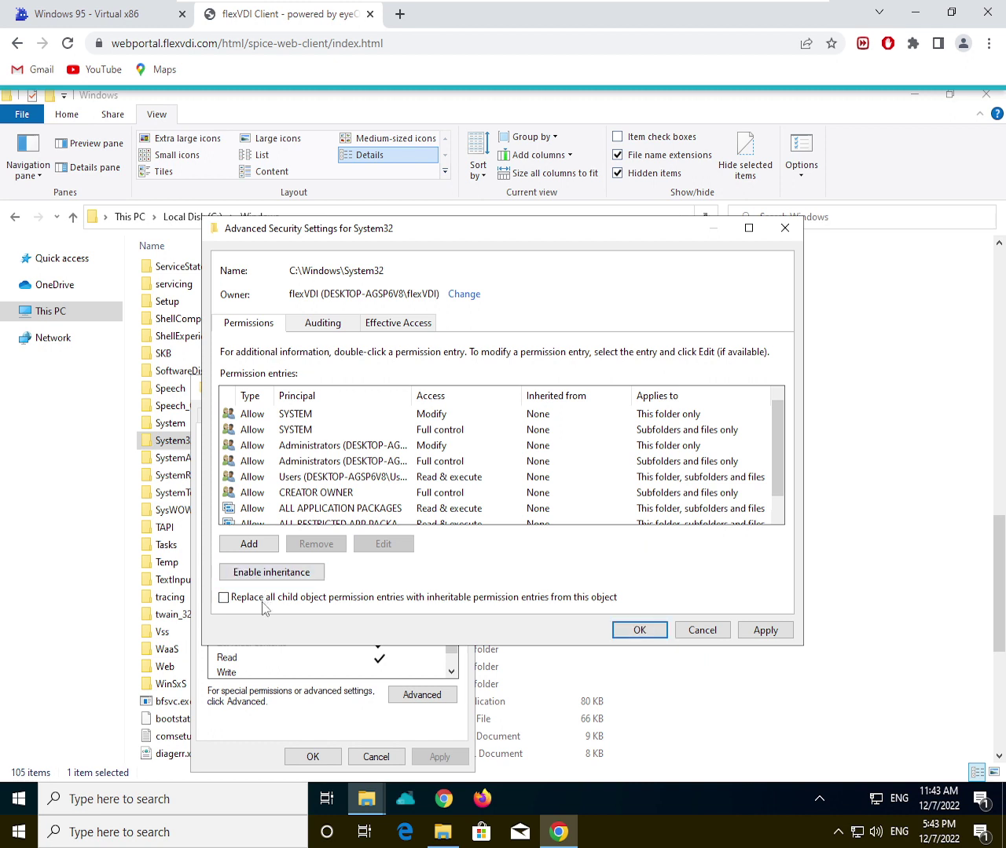
{"action": "left_click", "coordinate": [263, 603]}
Step: Add a permission entry on System32 for the principal flexvdi with Full control
{"action": "left_click", "coordinate": [258, 546]}
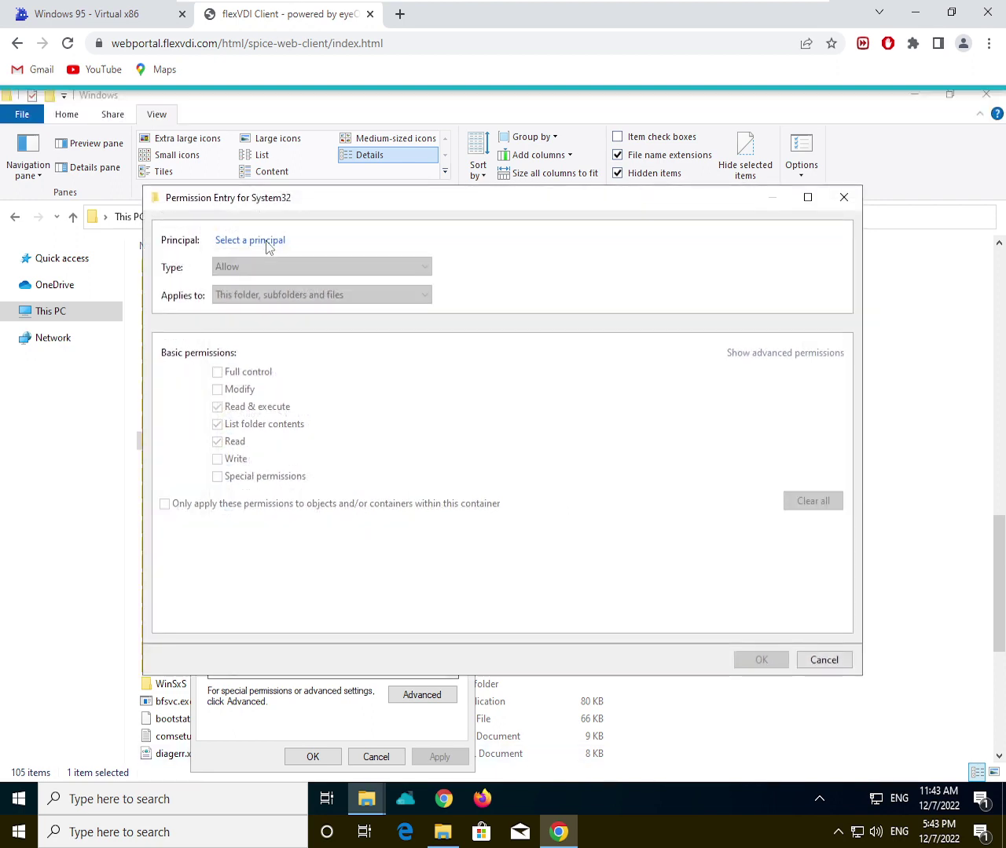
{"action": "left_click", "coordinate": [261, 244]}
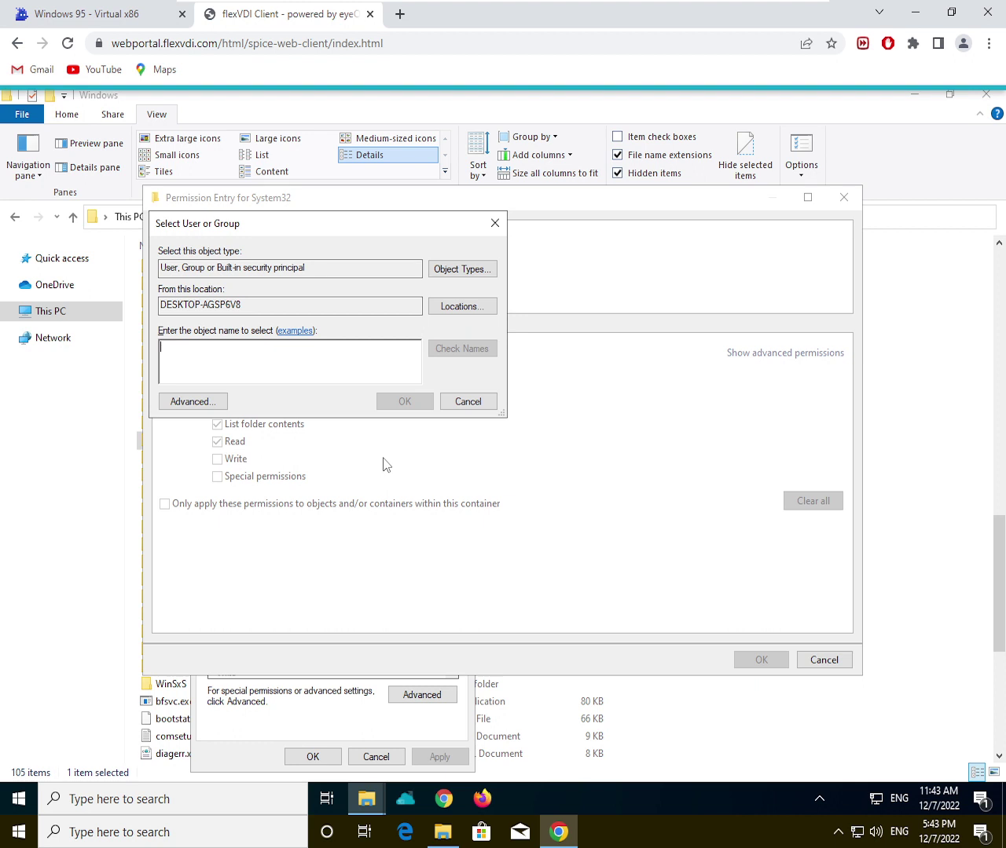
{"action": "type", "text": "flexvdi"}
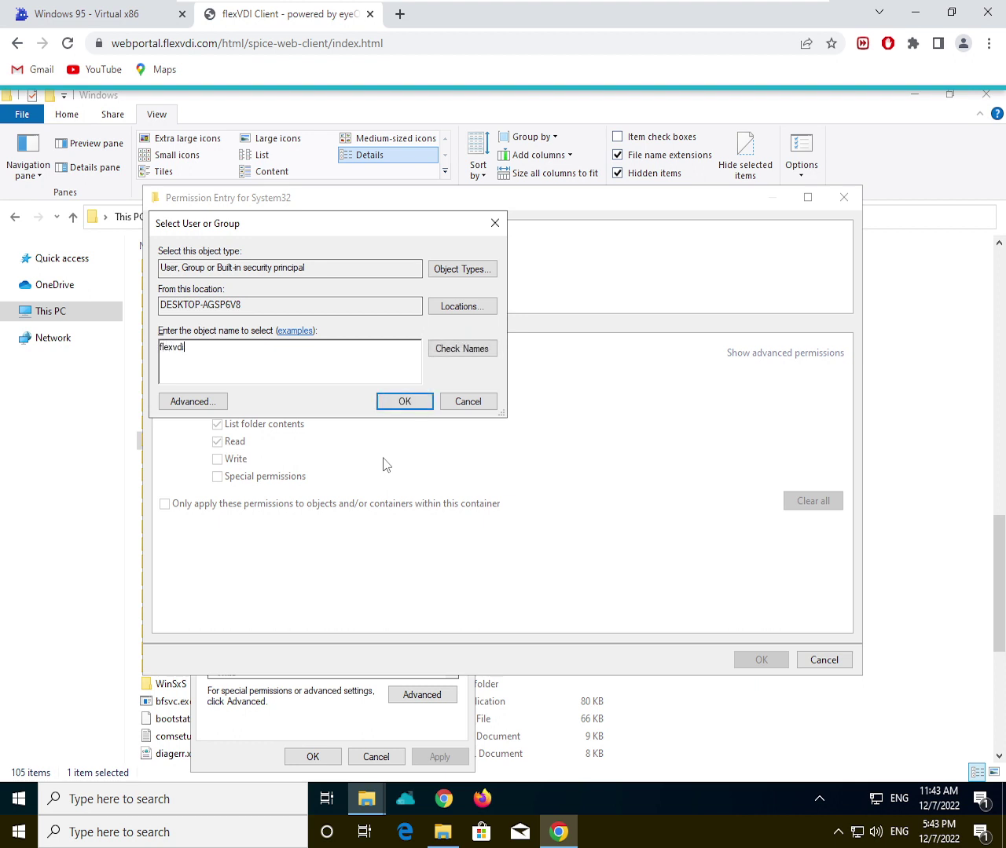
{"action": "key", "text": "Return"}
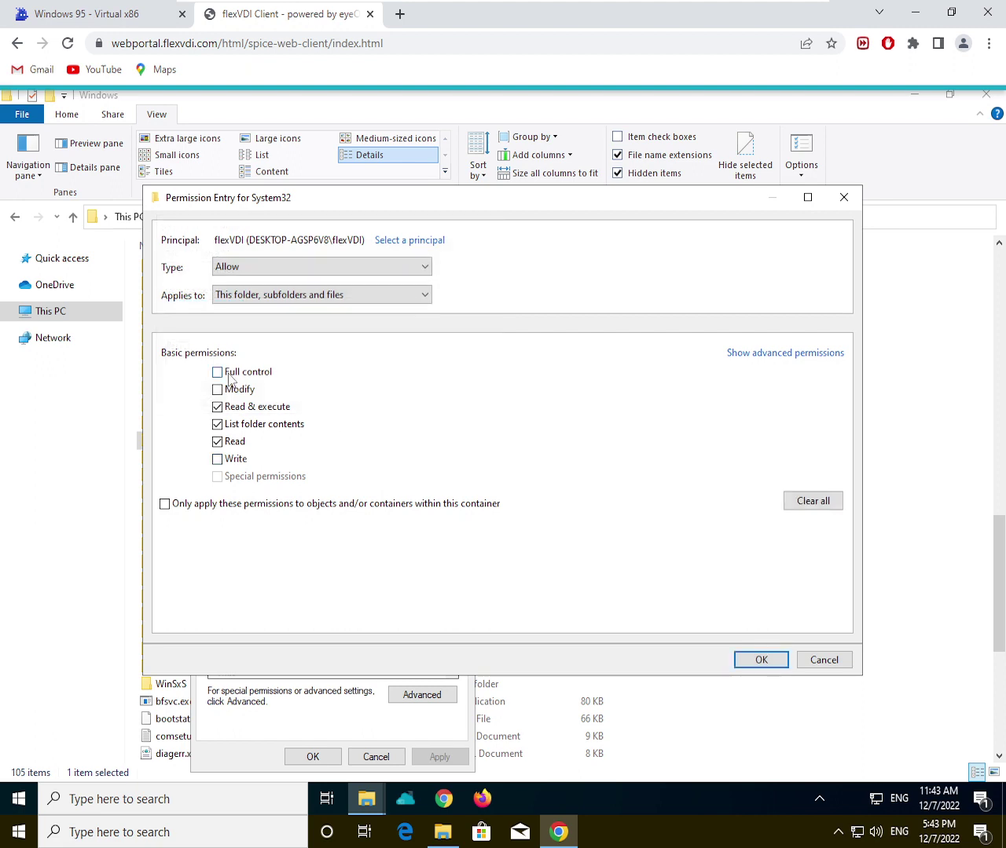
{"action": "left_click", "coordinate": [218, 373]}
{"action": "left_click", "coordinate": [761, 660]}
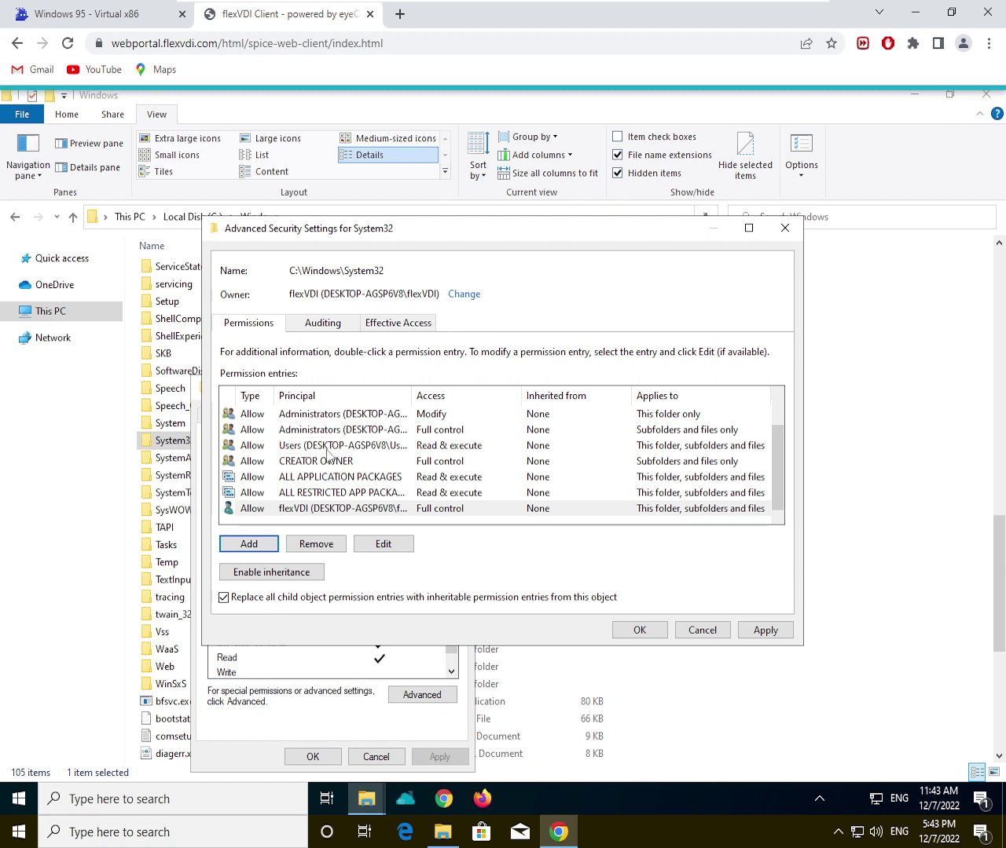
Step: Grant the Users group Full control in its System32 permission entry
{"action": "double_click", "coordinate": [327, 446]}
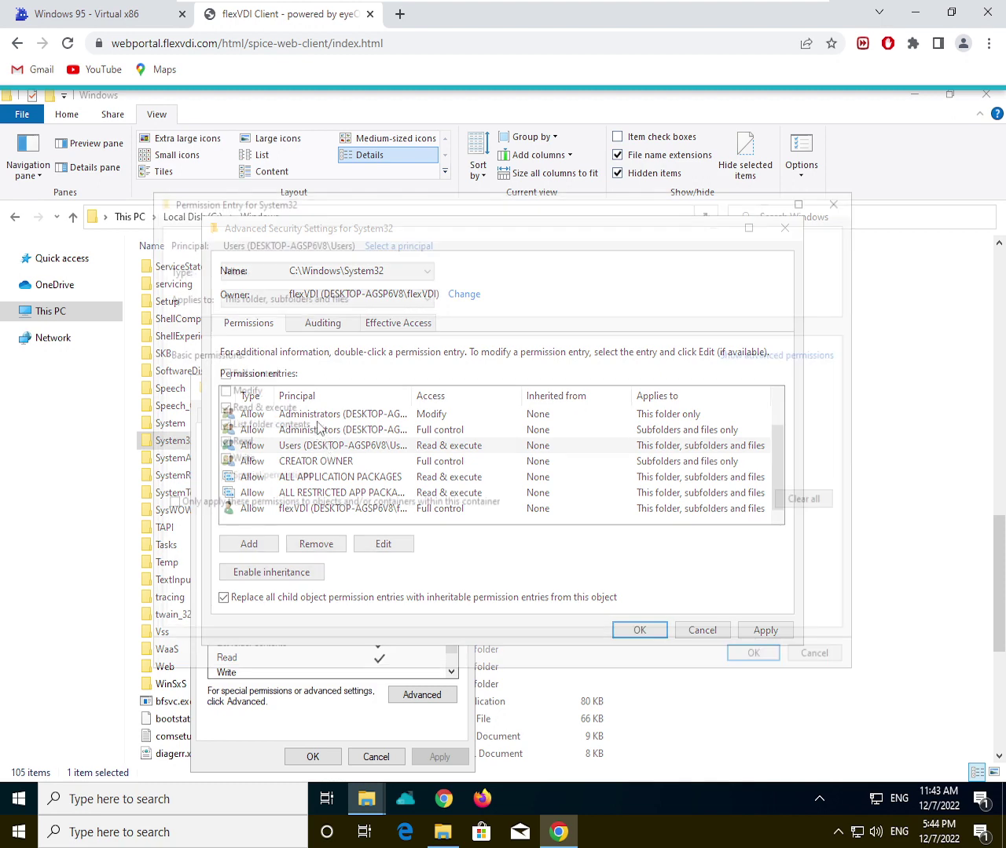
{"action": "left_click", "coordinate": [257, 376]}
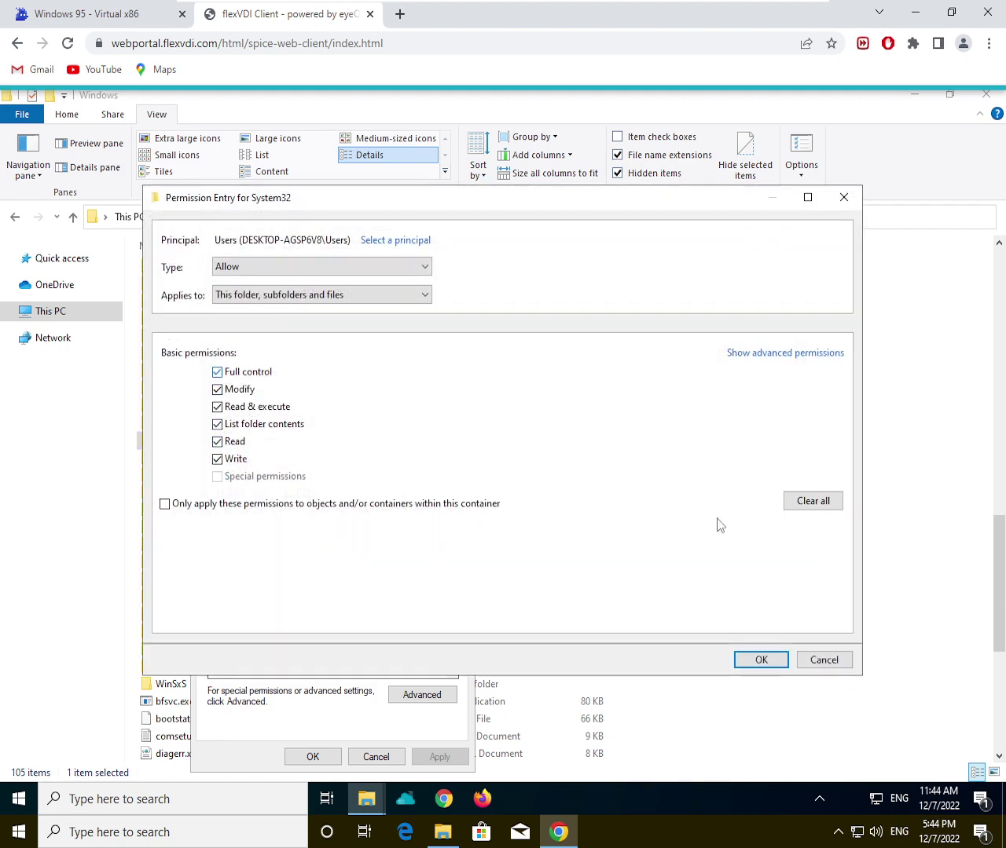
{"action": "left_click", "coordinate": [755, 658]}
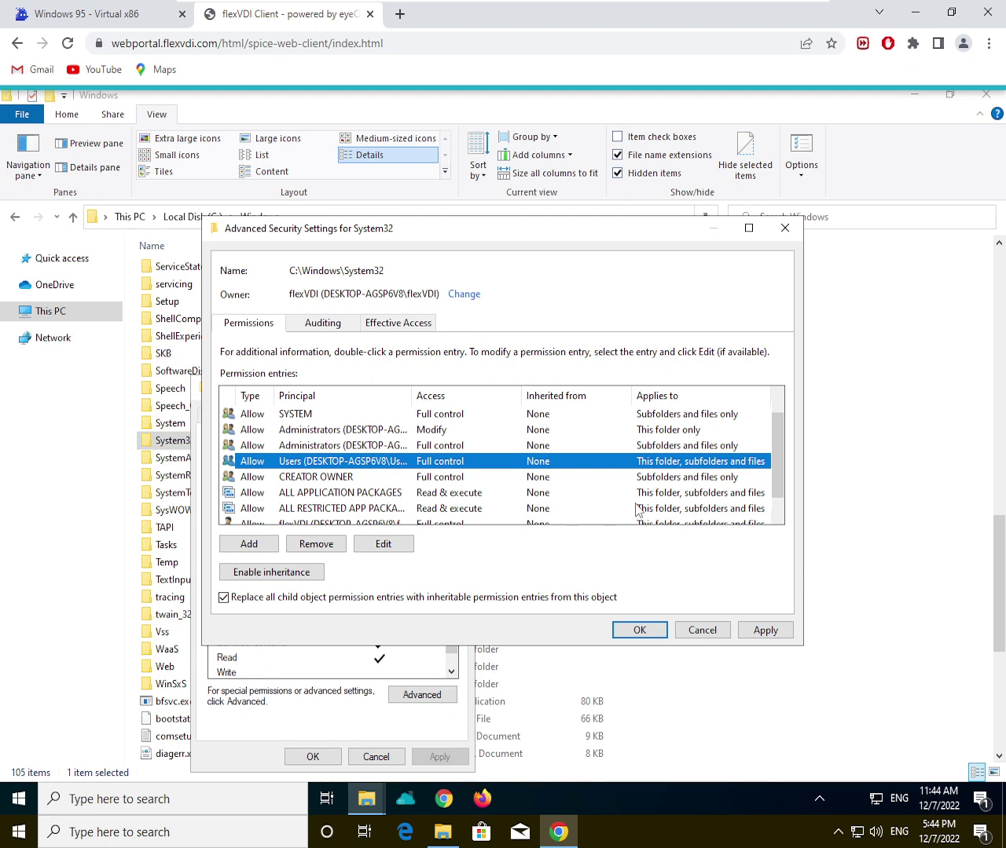
Step: Apply the System32 permission changes to all descendants, accepting both security warnings and continuing past the access error
{"action": "left_click", "coordinate": [764, 630]}
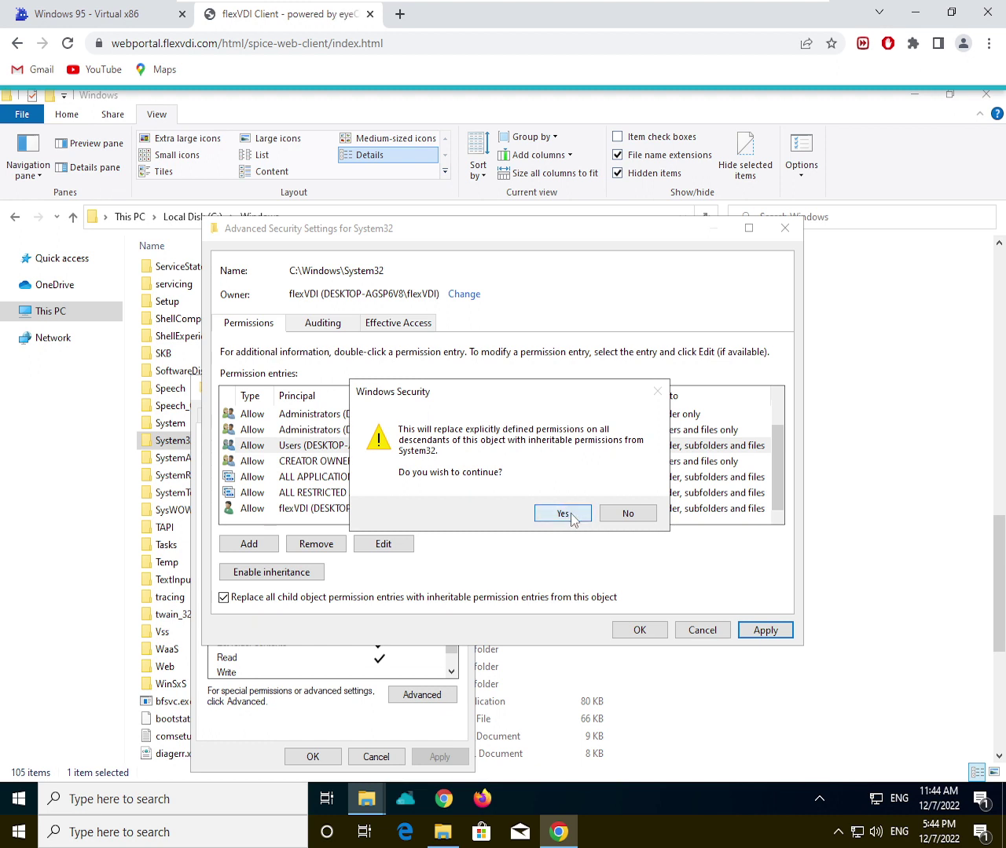
{"action": "left_click", "coordinate": [563, 514]}
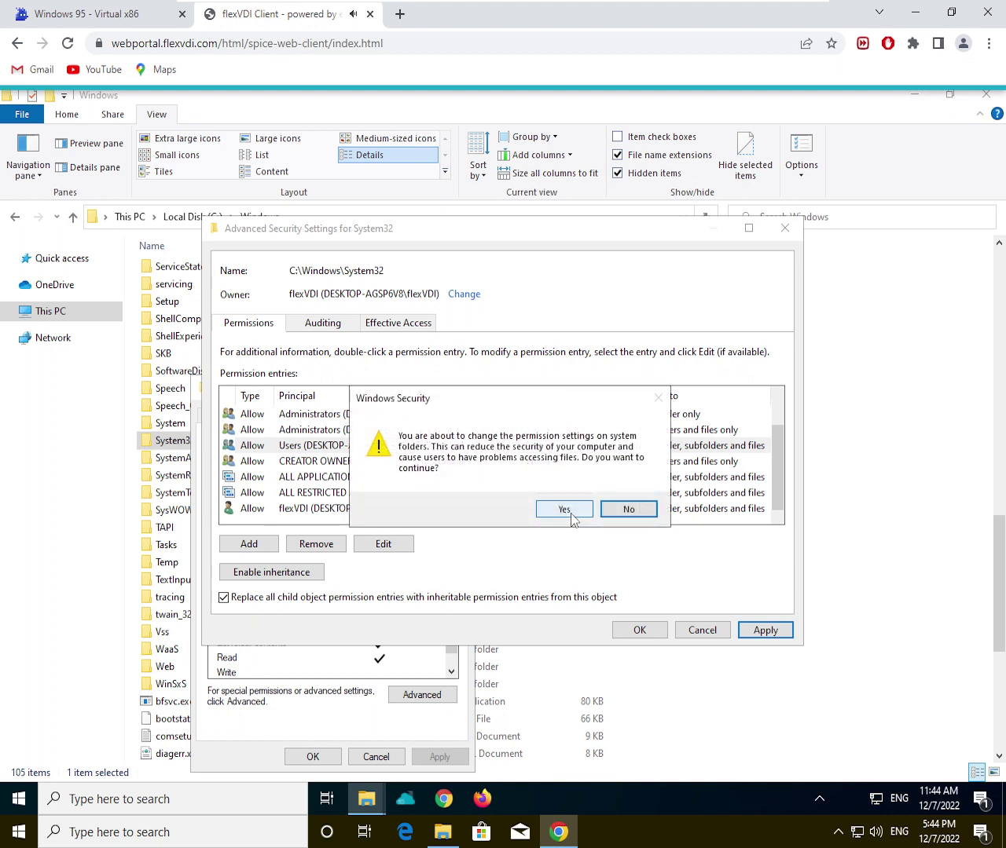
{"action": "left_click", "coordinate": [571, 515]}
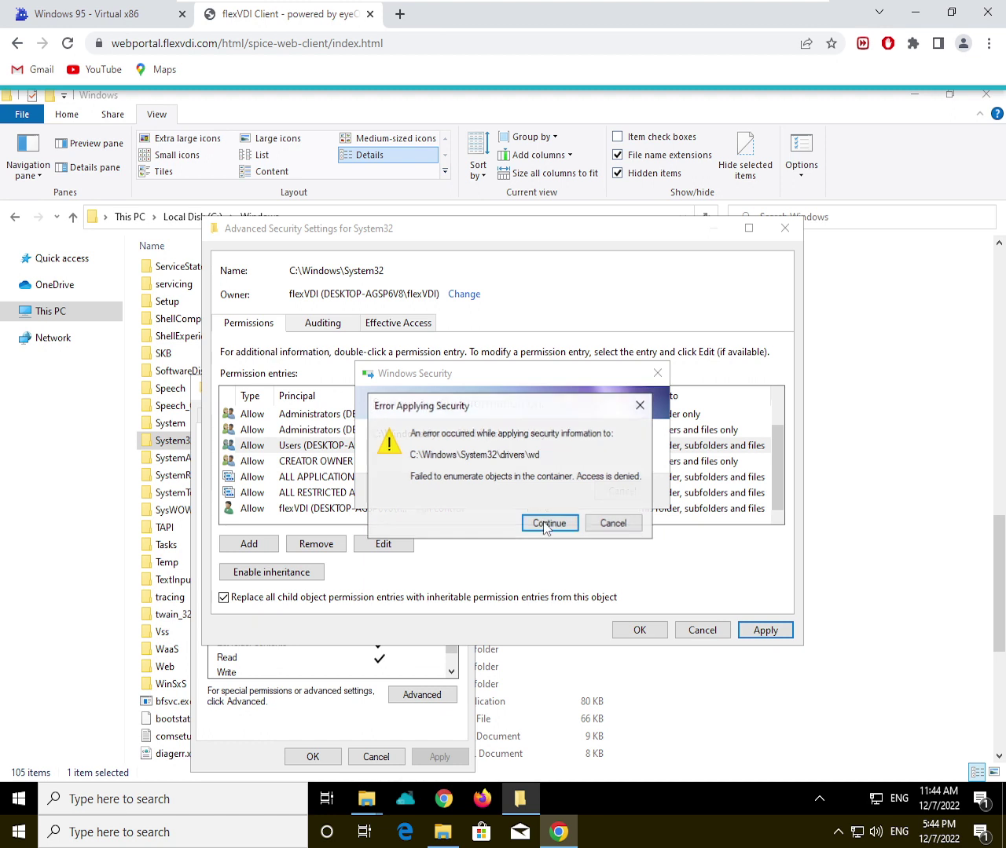
{"action": "left_click", "coordinate": [544, 525]}
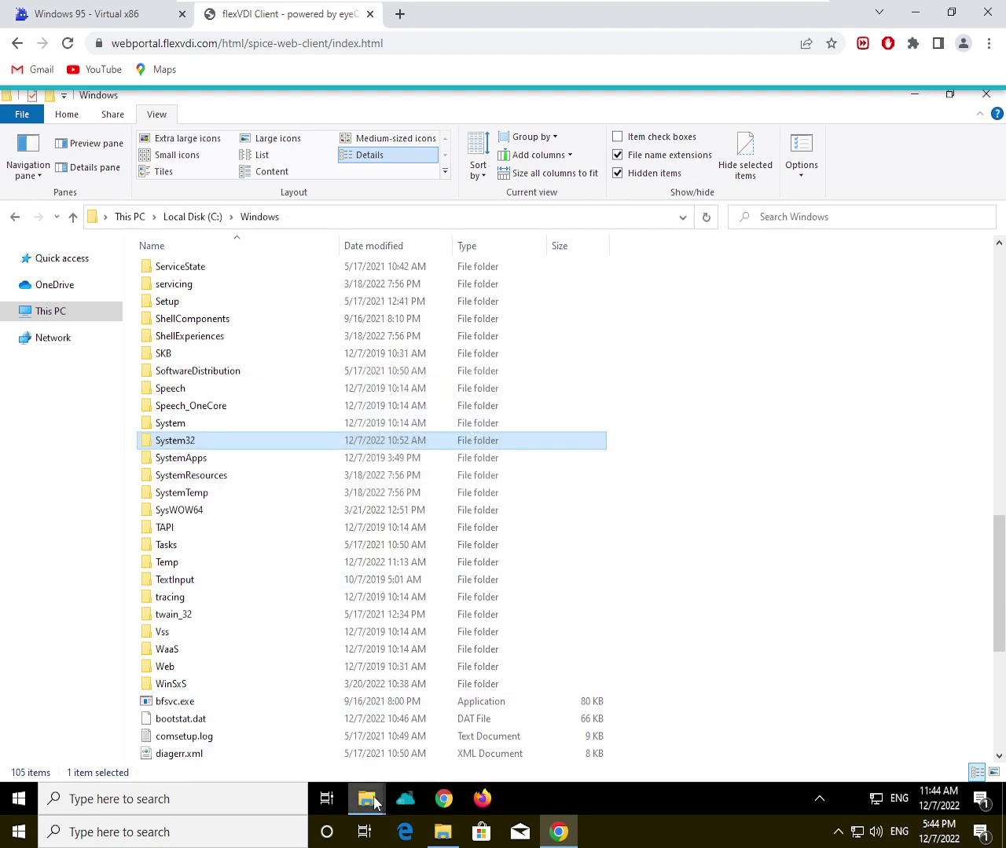
Step: Close System32's advanced security settings and properties, along with the Windows Security notification and window
{"action": "mouse_move", "coordinate": [376, 801]}
{"action": "left_click", "coordinate": [448, 751]}
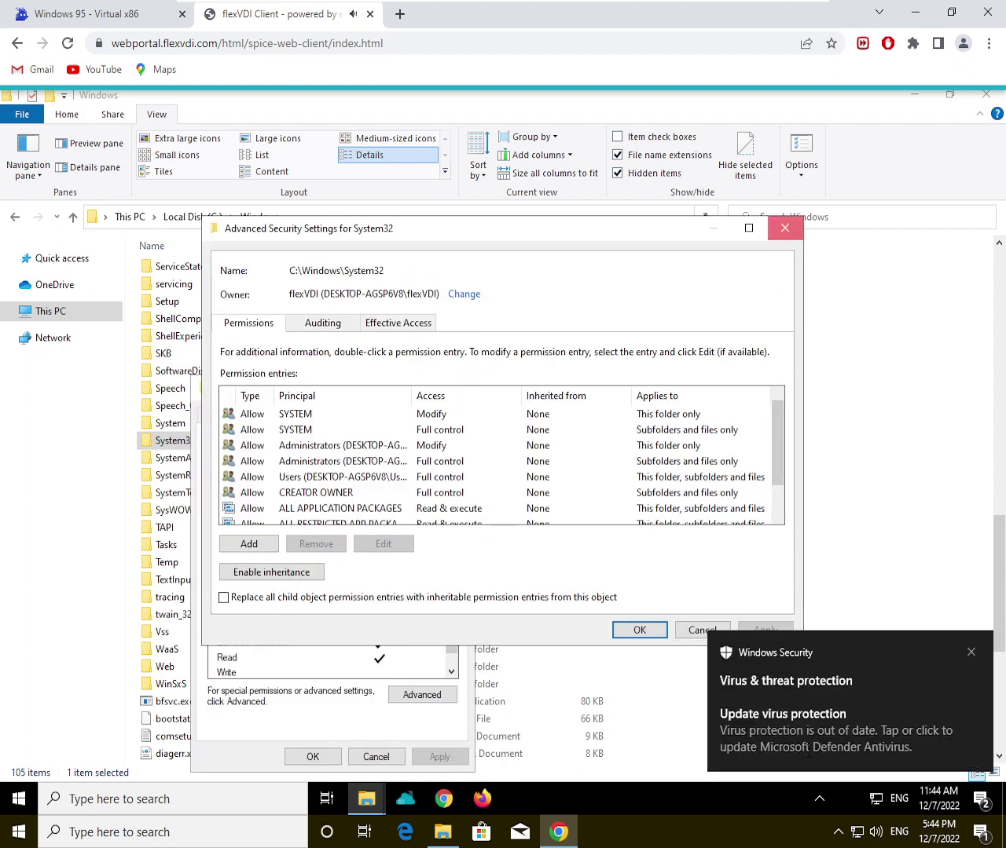
{"action": "left_click", "coordinate": [784, 228]}
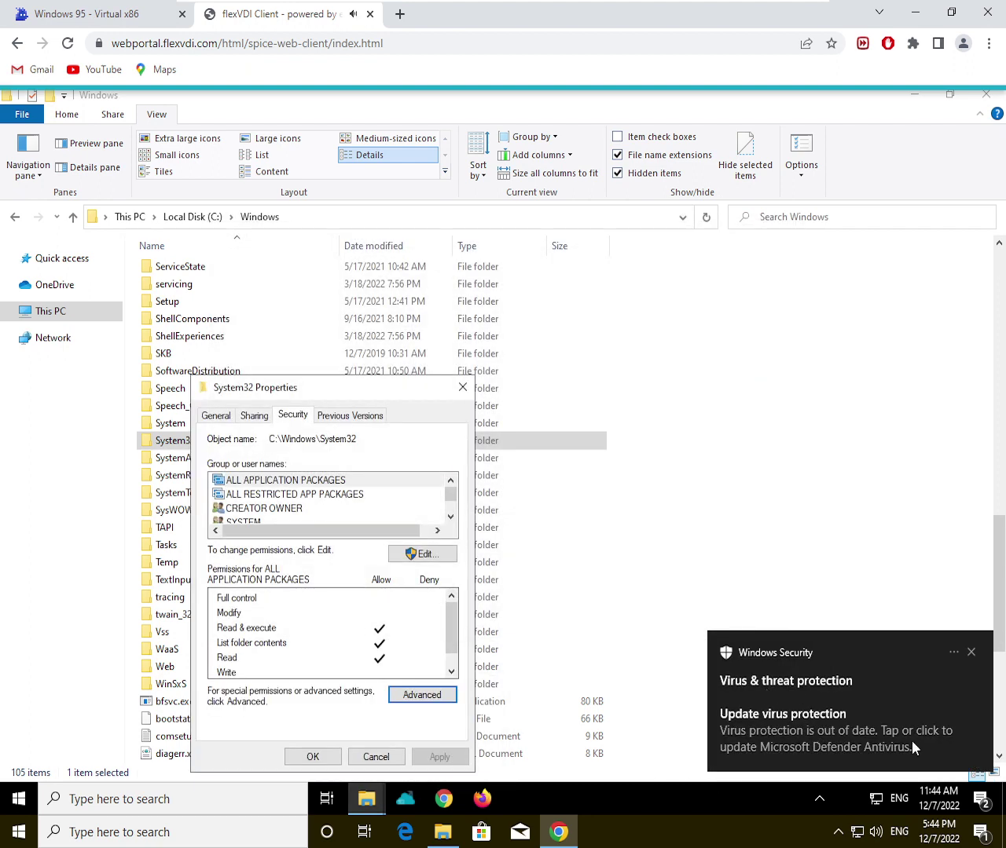
{"action": "left_click", "coordinate": [971, 652]}
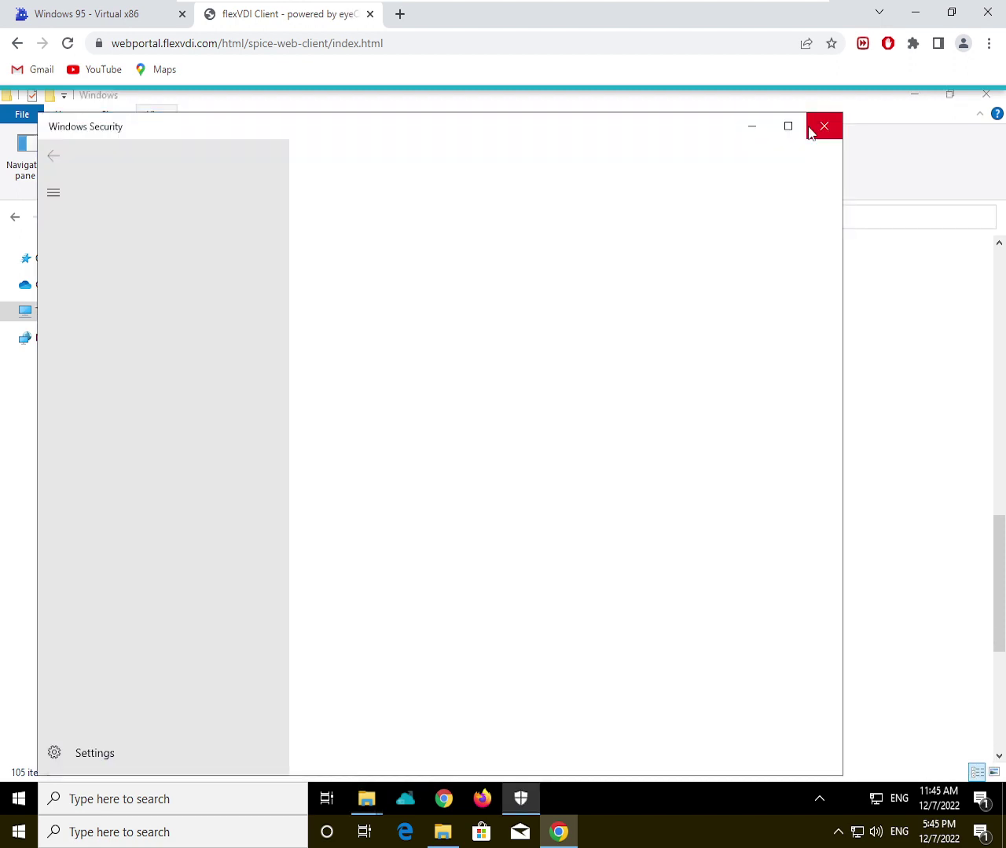
{"action": "left_click", "coordinate": [811, 132]}
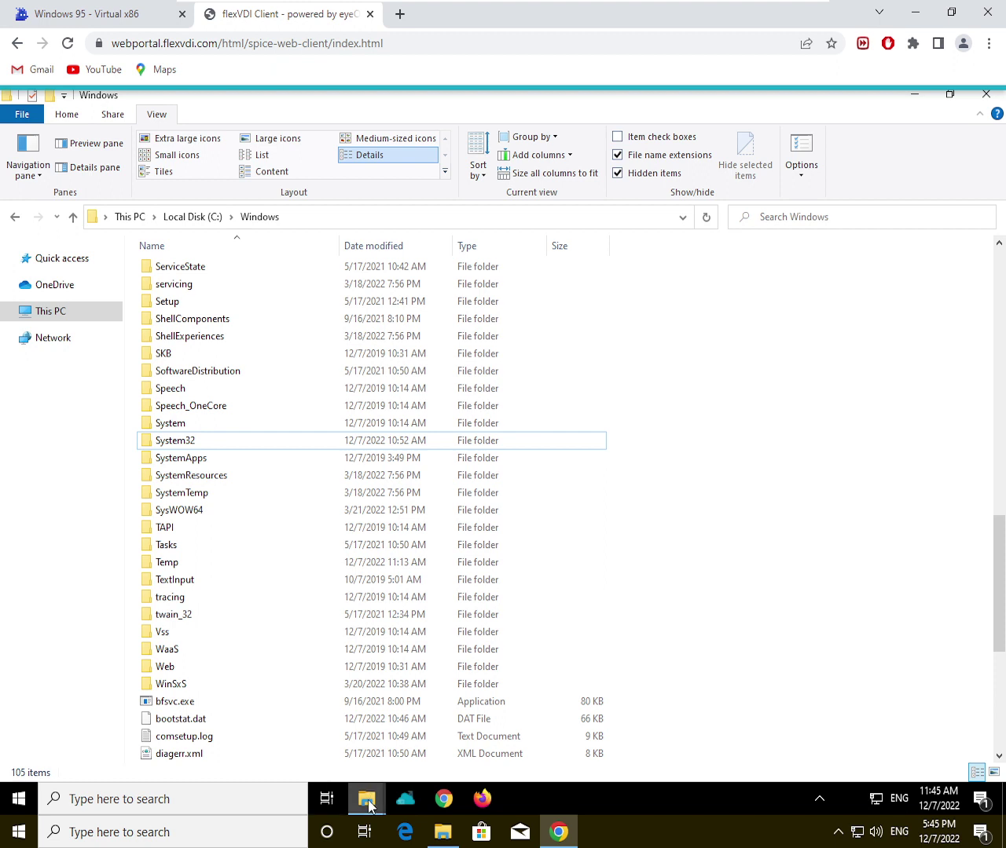
{"action": "mouse_move", "coordinate": [366, 801]}
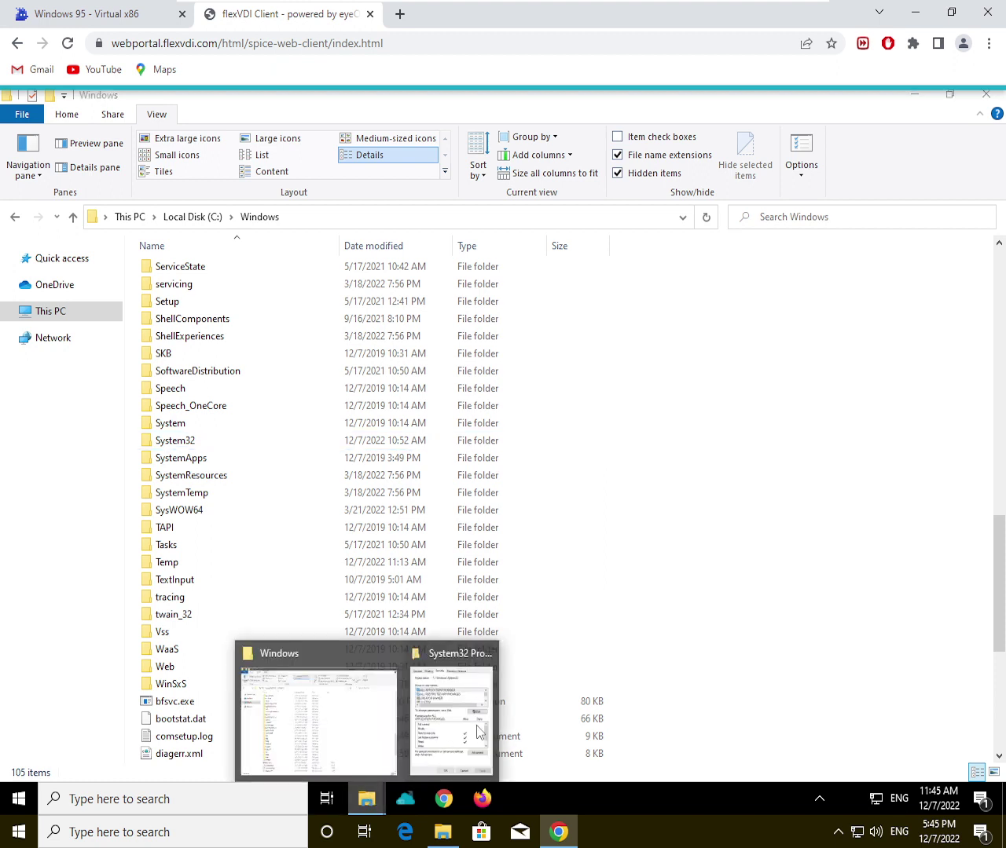
{"action": "left_click", "coordinate": [474, 691]}
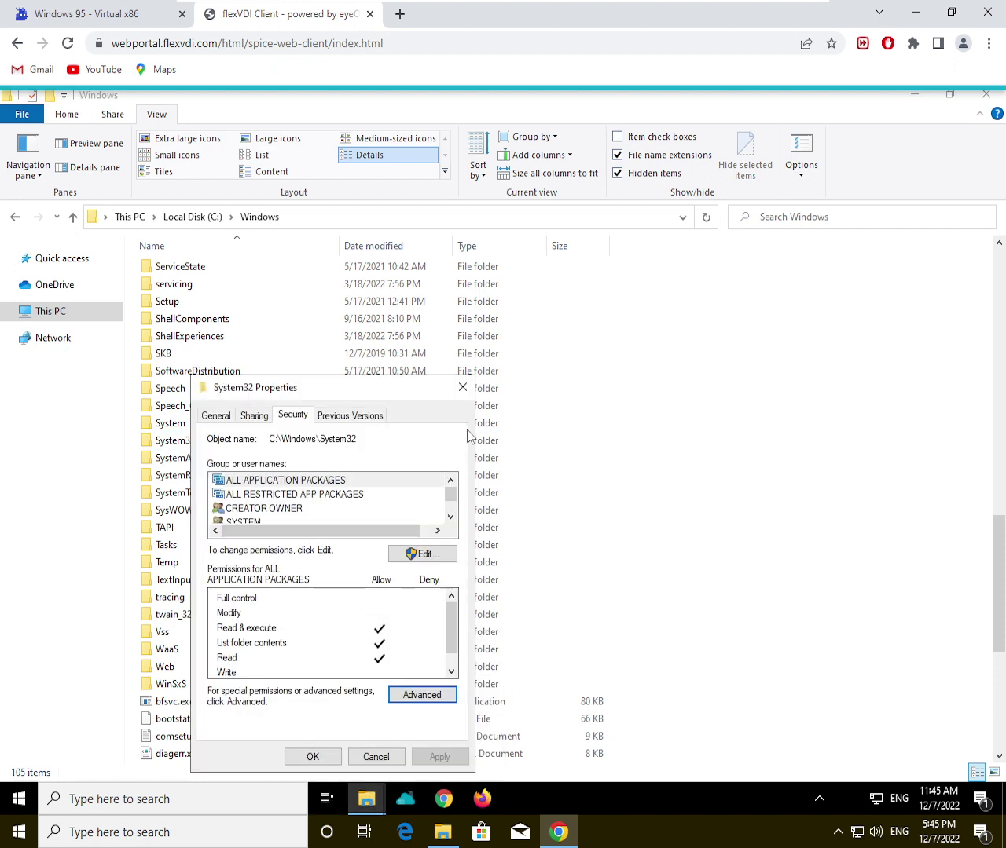
{"action": "left_click", "coordinate": [462, 387]}
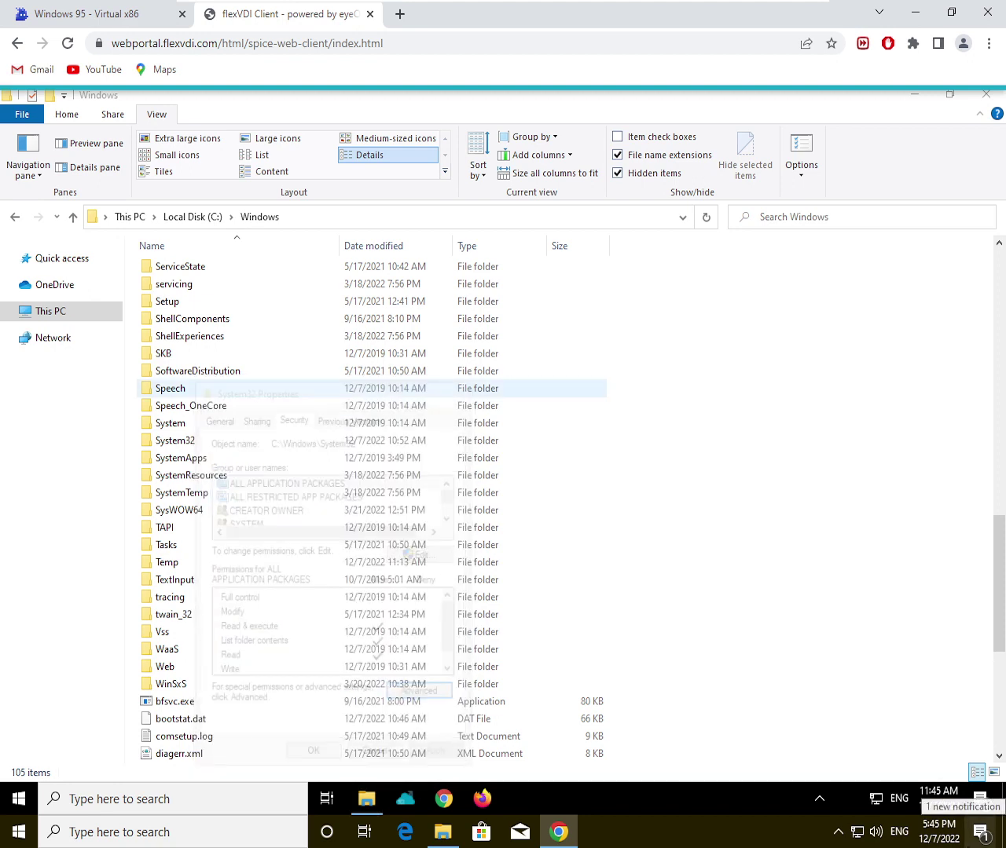
Step: Open the Windows Firewall notification from the notification center and close the center
{"action": "left_click", "coordinate": [980, 799]}
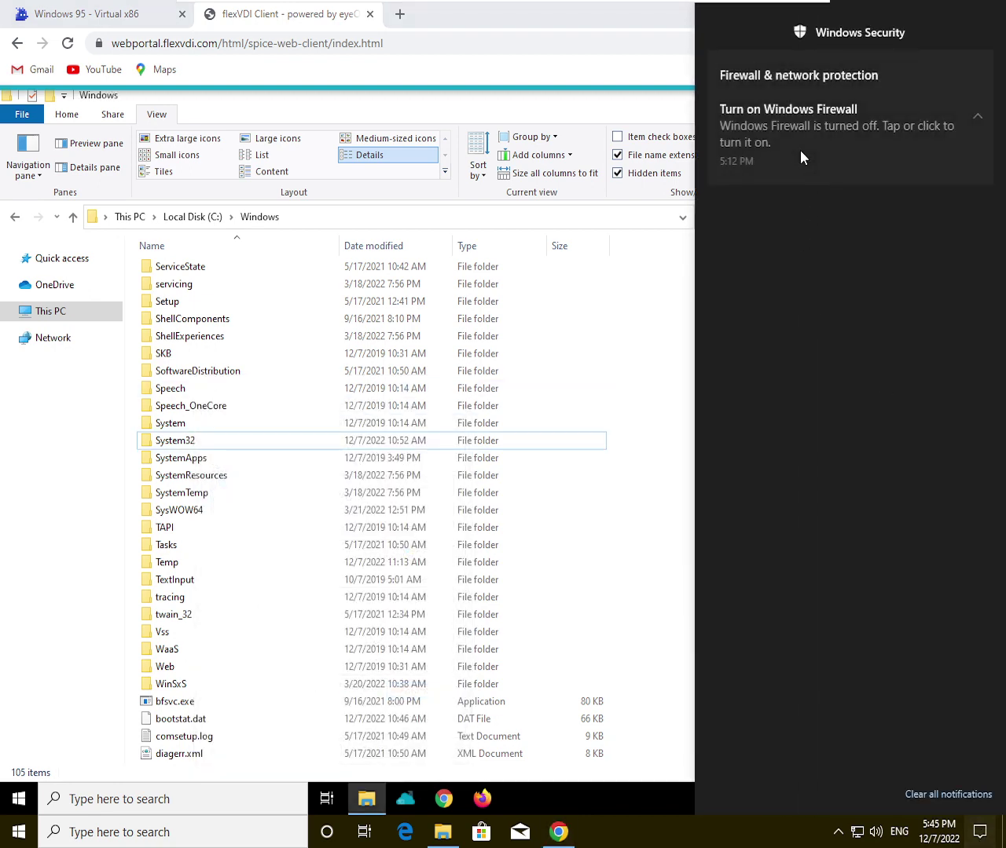
{"action": "left_click", "coordinate": [750, 121]}
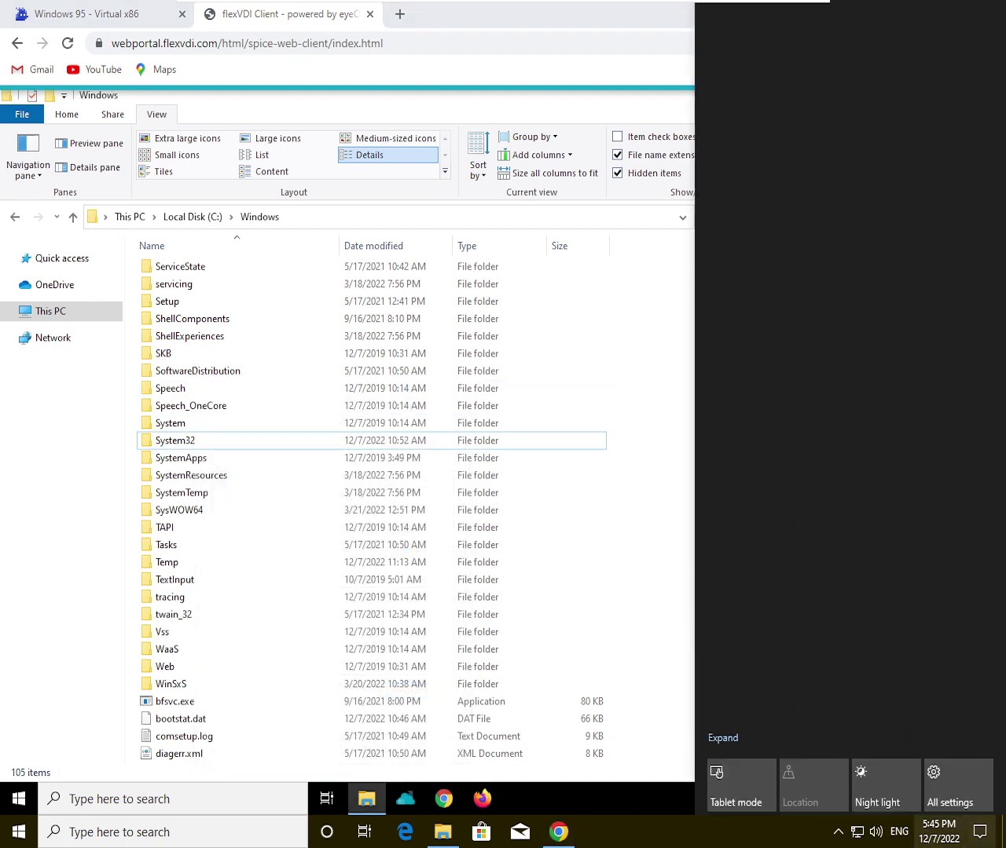
{"action": "key", "text": "Escape"}
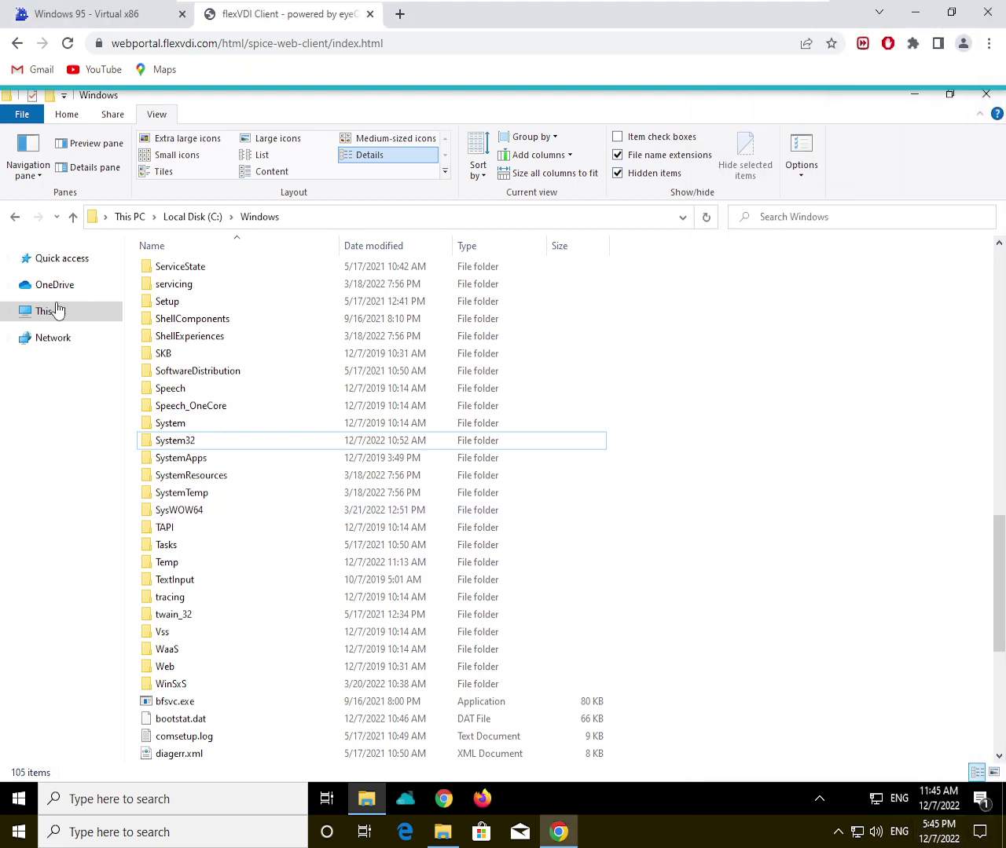
Step: Open the System32 folder and start a Command Prompt there with cmd
{"action": "left_click", "coordinate": [185, 444]}
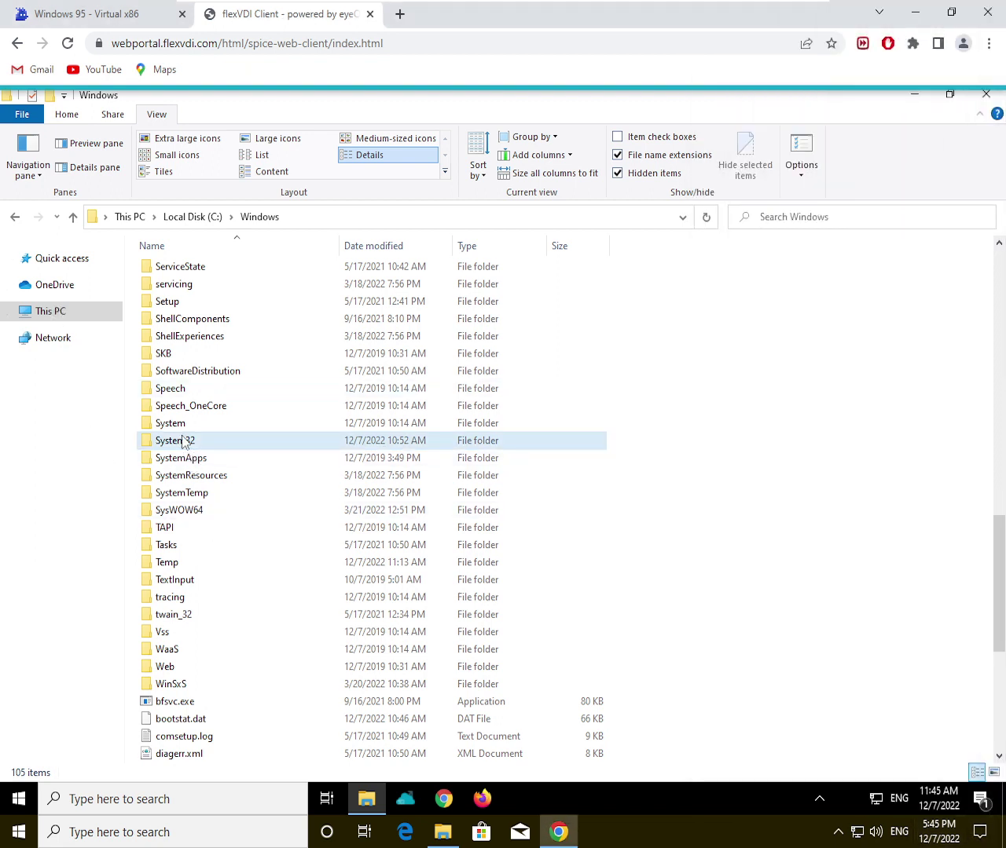
{"action": "double_click", "coordinate": [185, 444]}
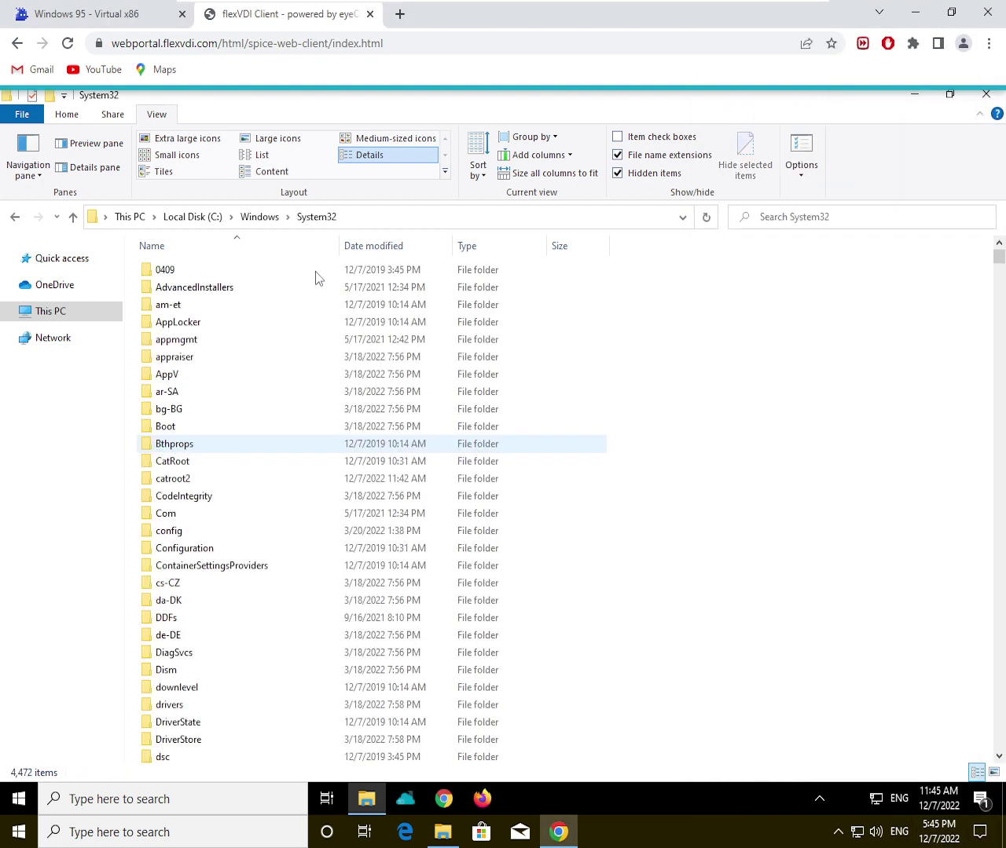
{"action": "left_click", "coordinate": [428, 220]}
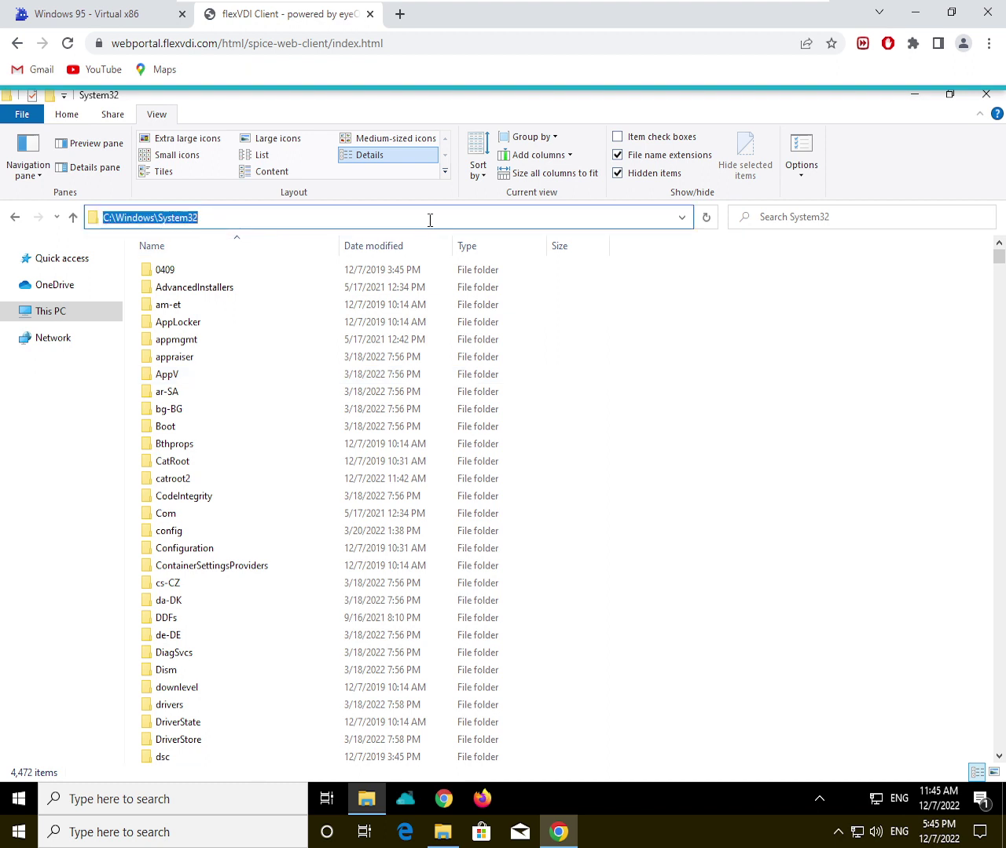
{"action": "type", "text": "cmd"}
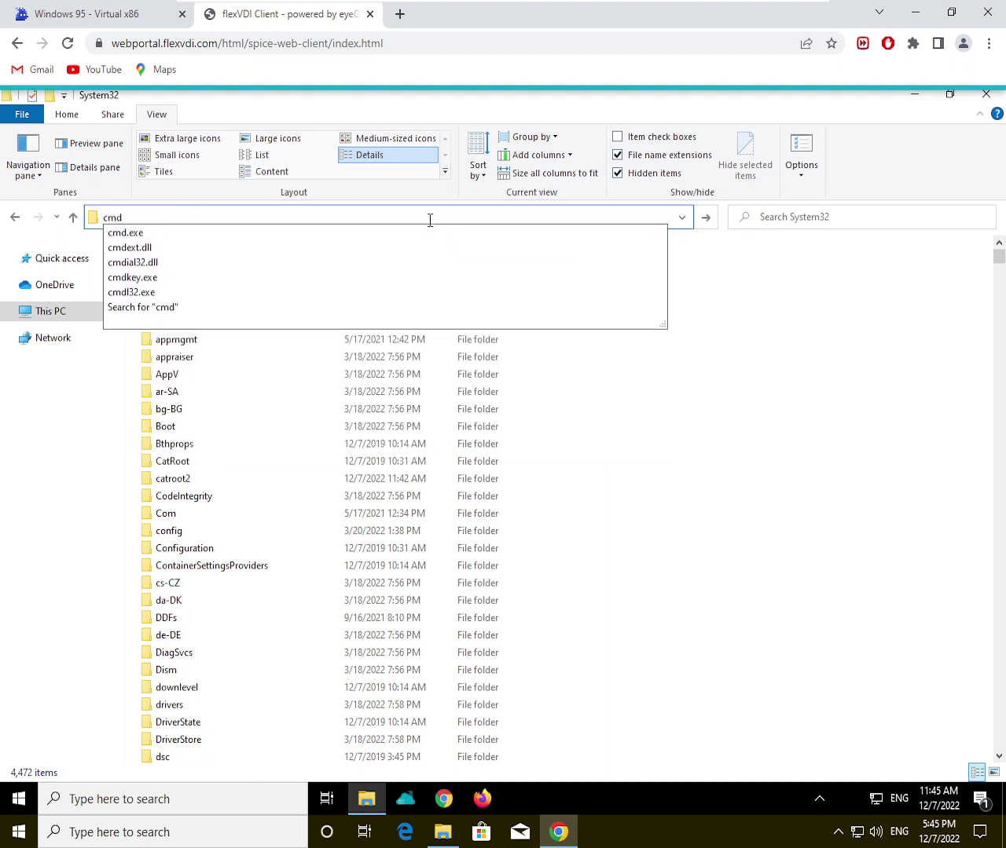
{"action": "key", "text": "Return"}
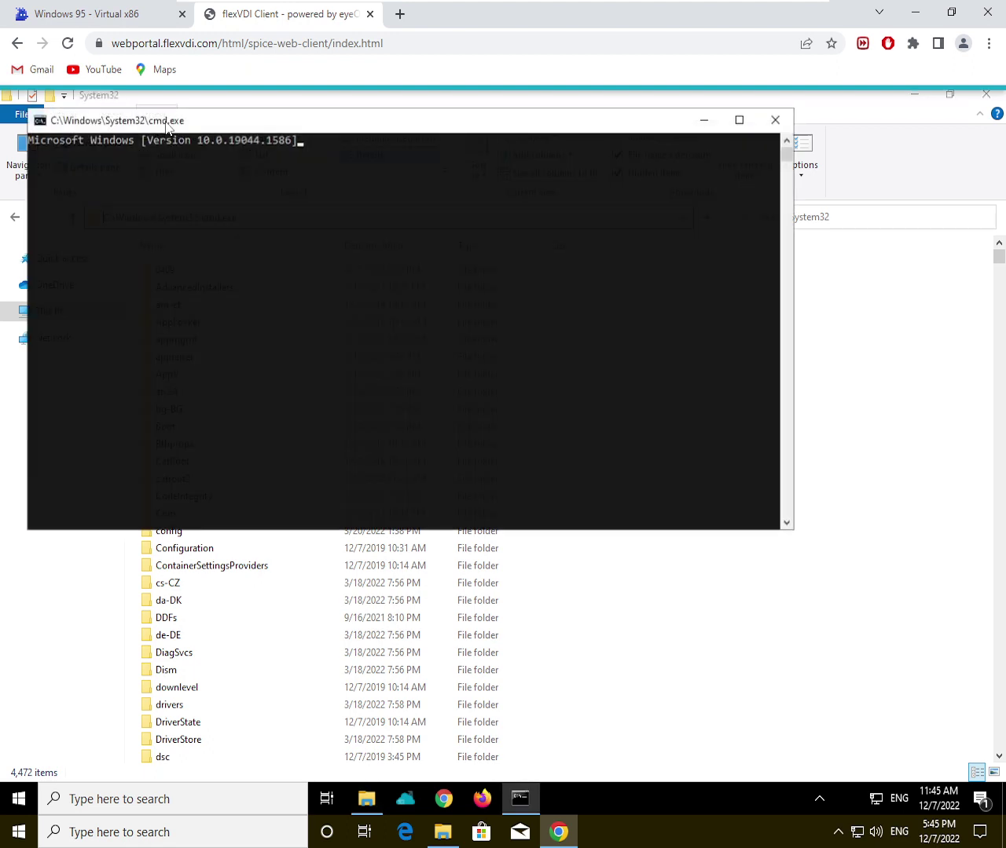
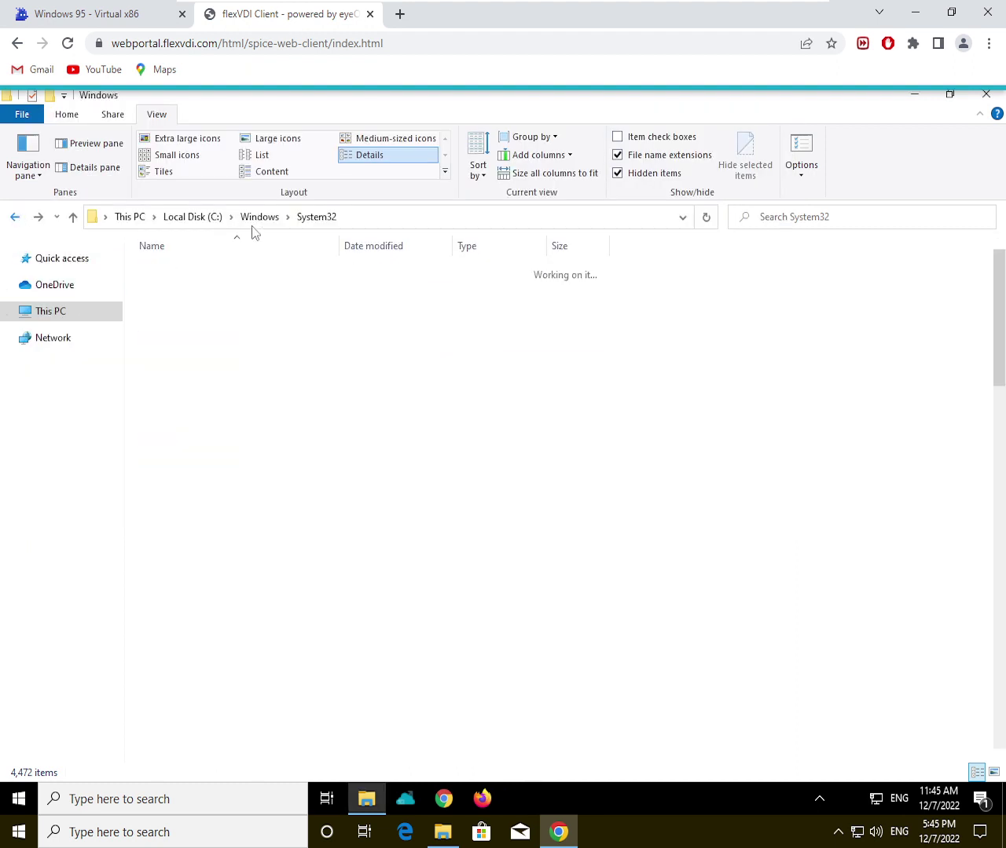
Step: Start a Command Prompt in C:\Windows, delete the System32 folder with rmdir System32 /s, and bring the console to the front
{"action": "left_click", "coordinate": [381, 221]}
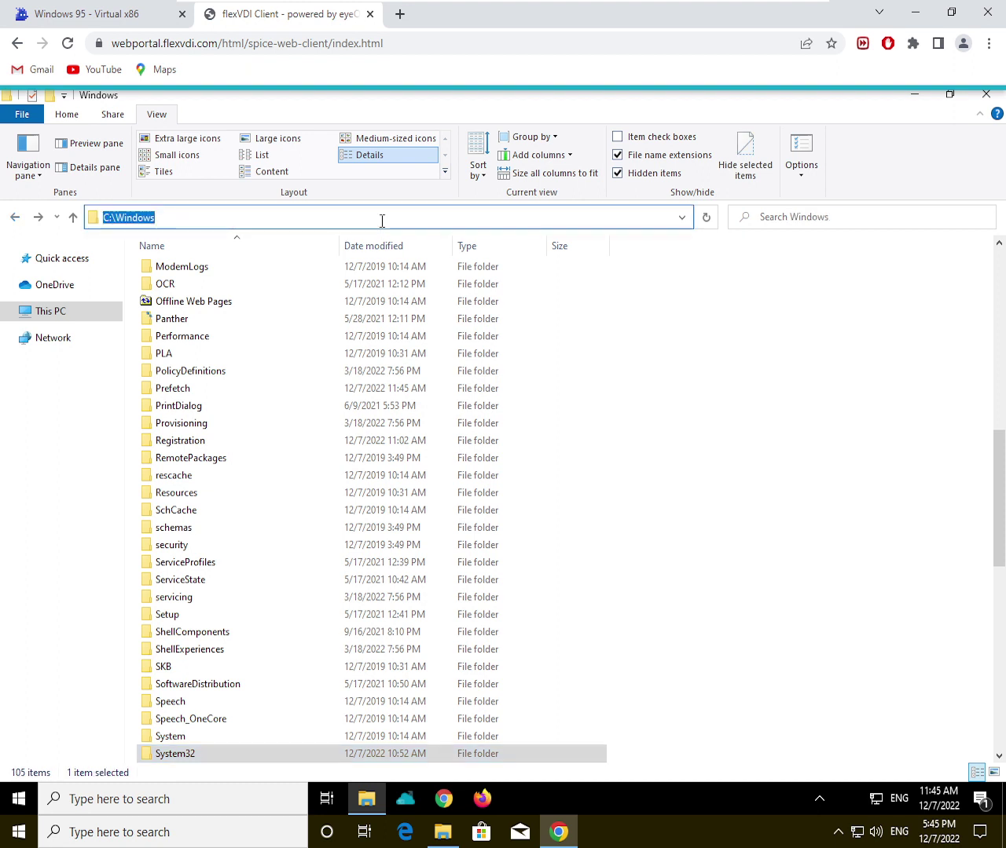
{"action": "type", "text": "cmd"}
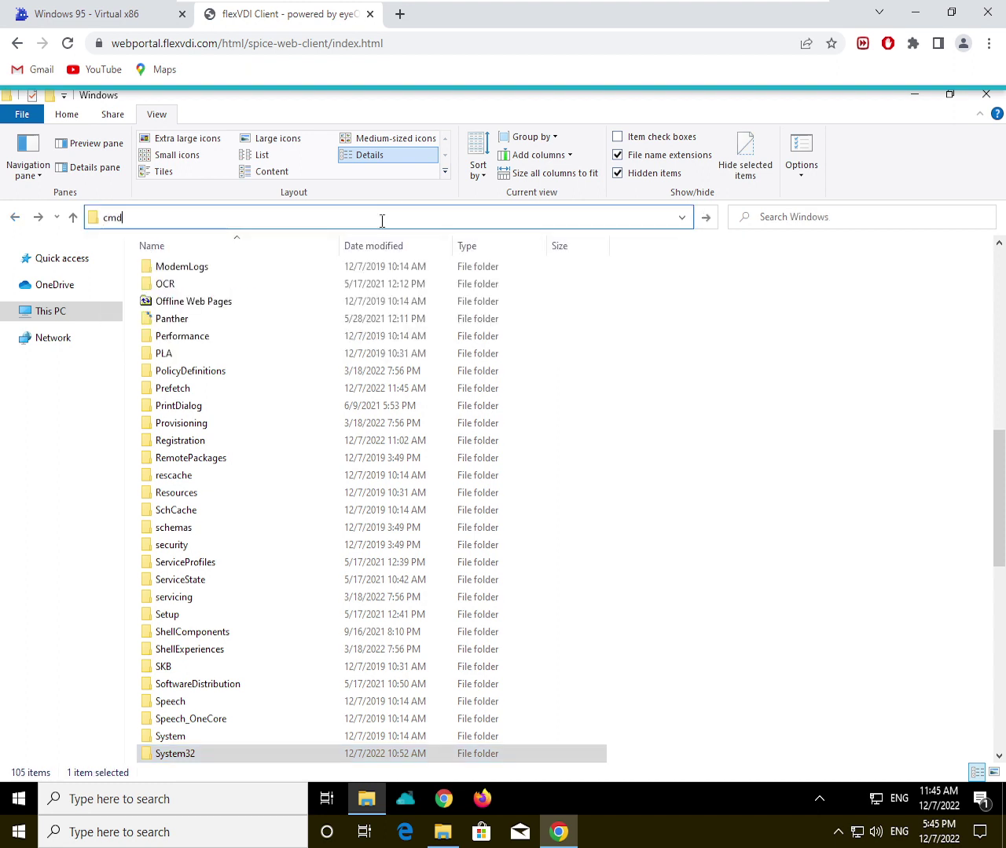
{"action": "key", "text": "Return"}
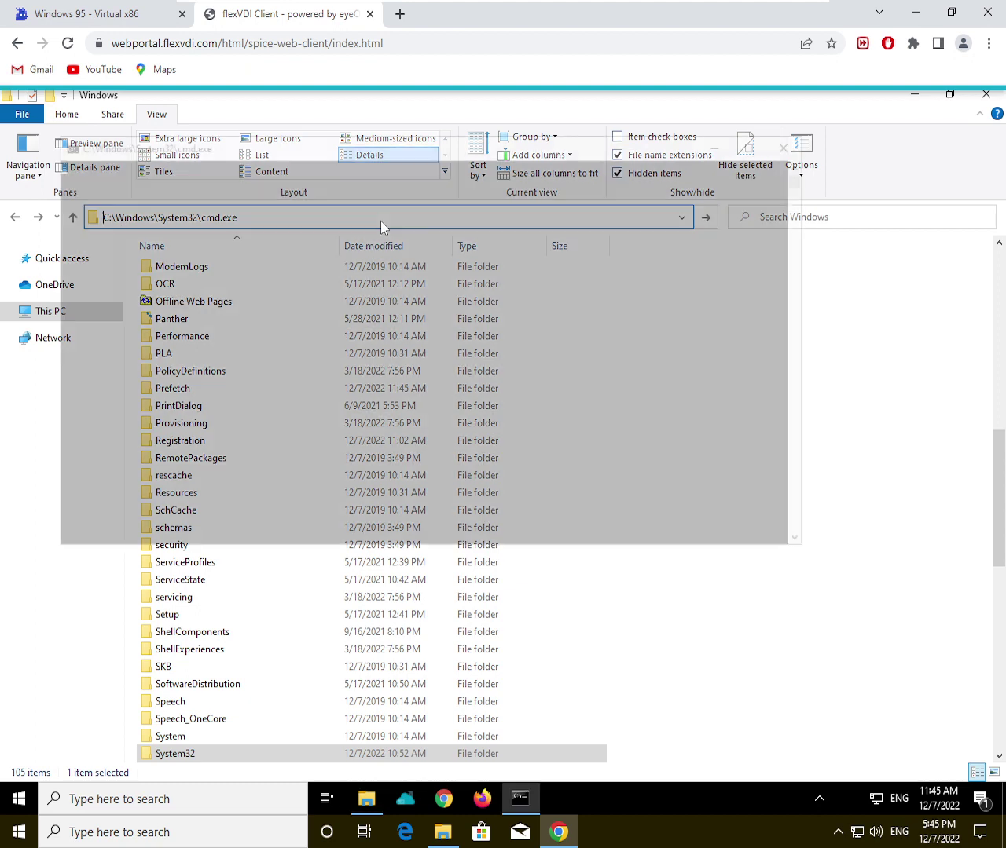
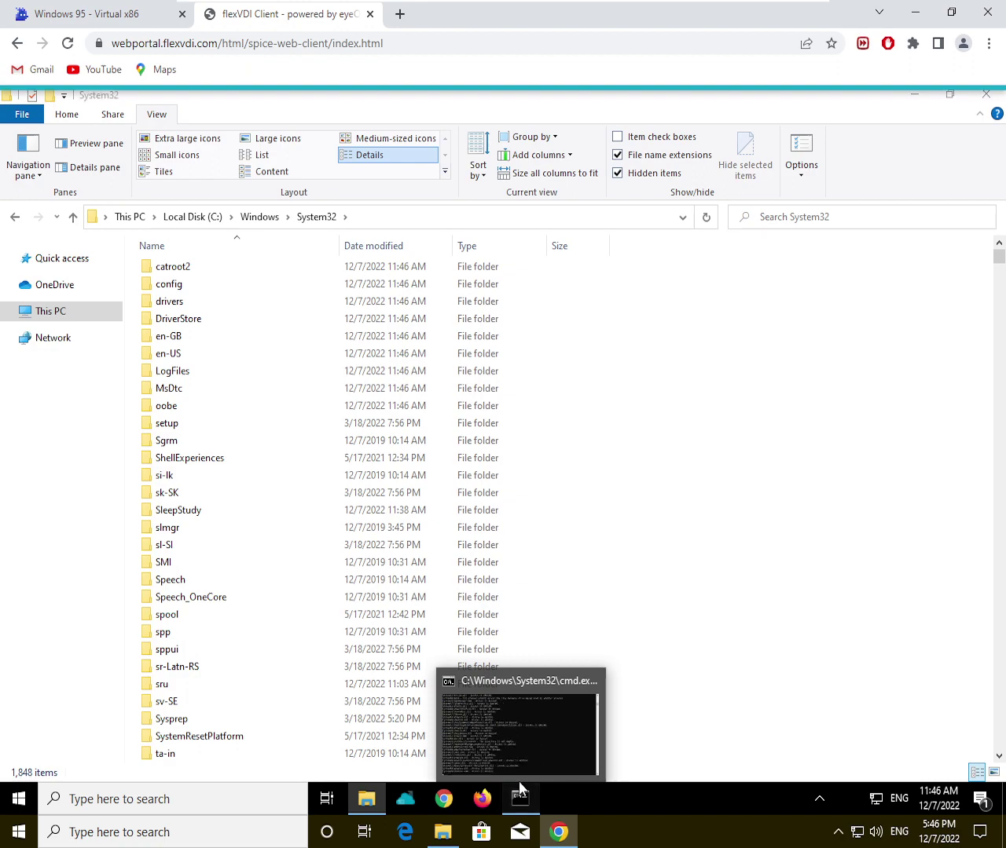
{"action": "left_click", "coordinate": [518, 781]}
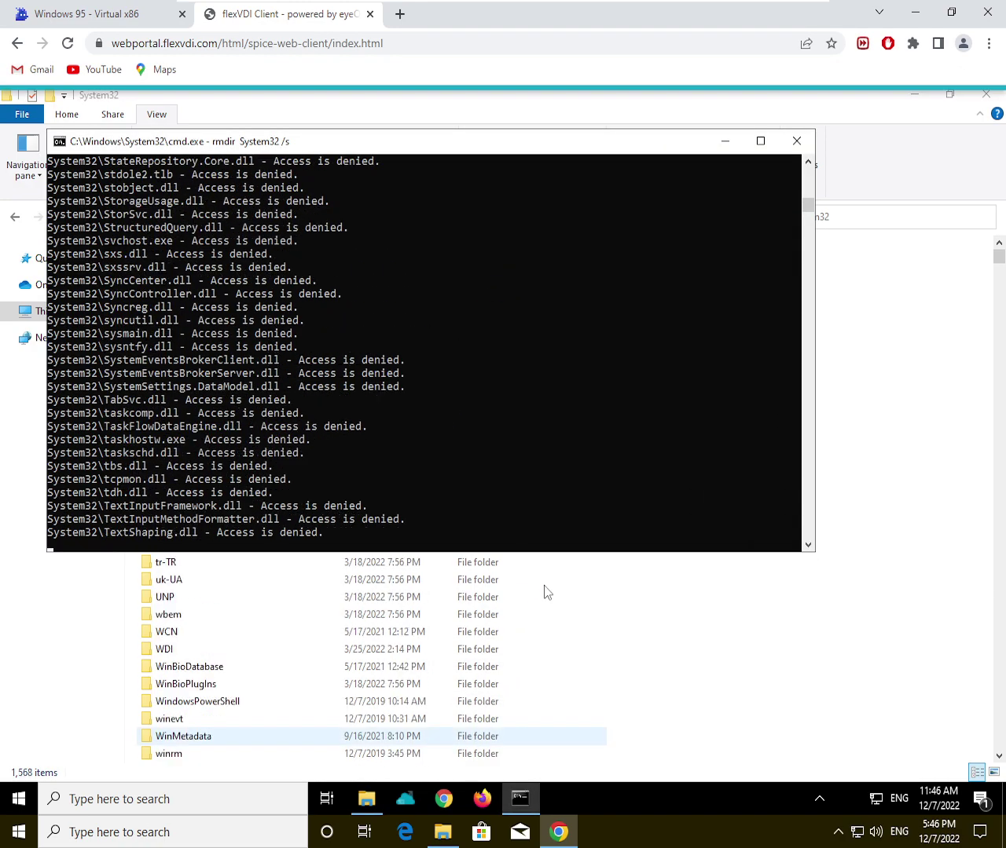